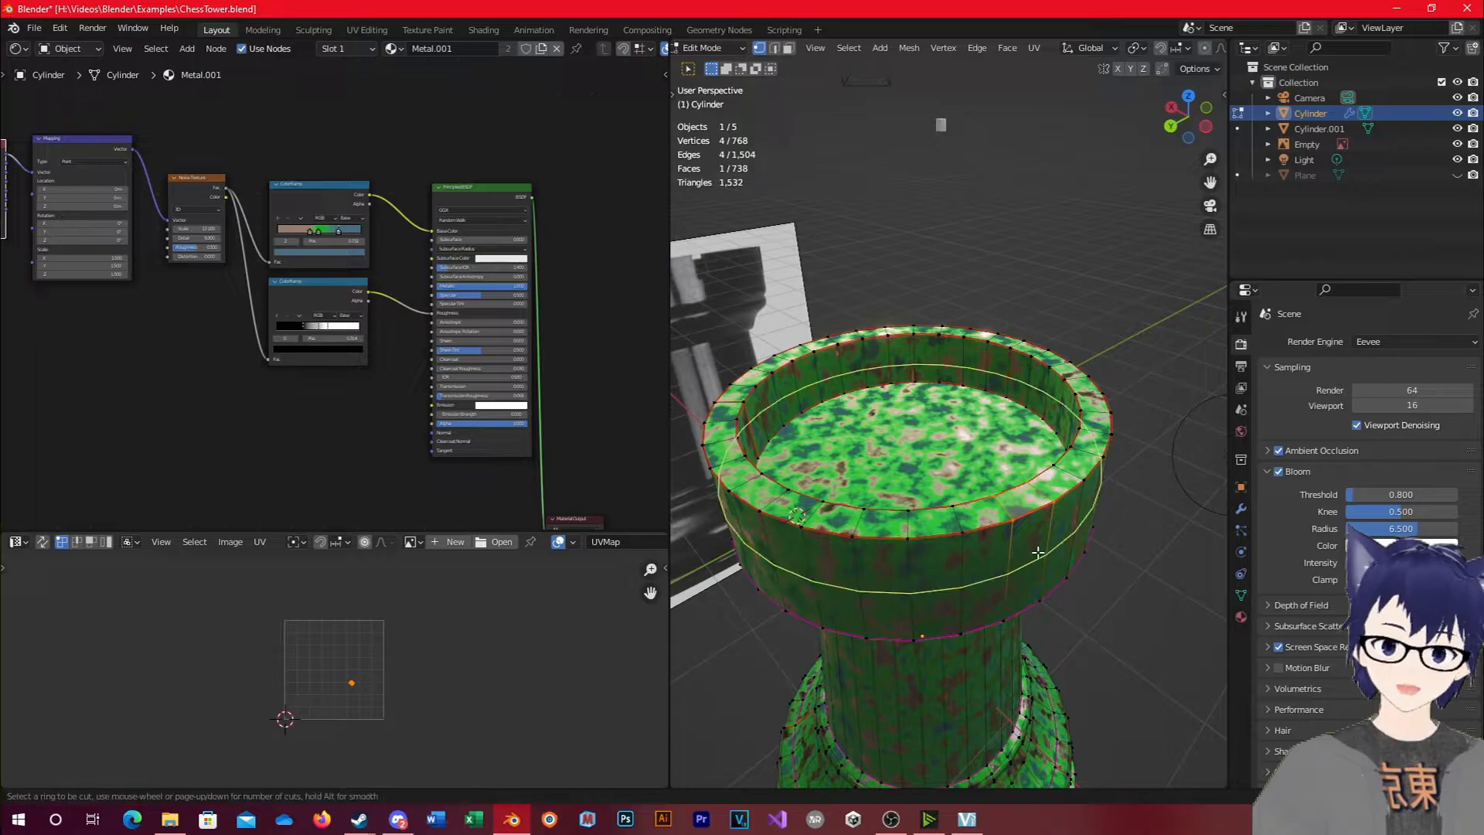
Cancel the pending loop cut on the rook's head and return to Object Mode.
{"action": "right_click", "coordinate": [1011, 545]}
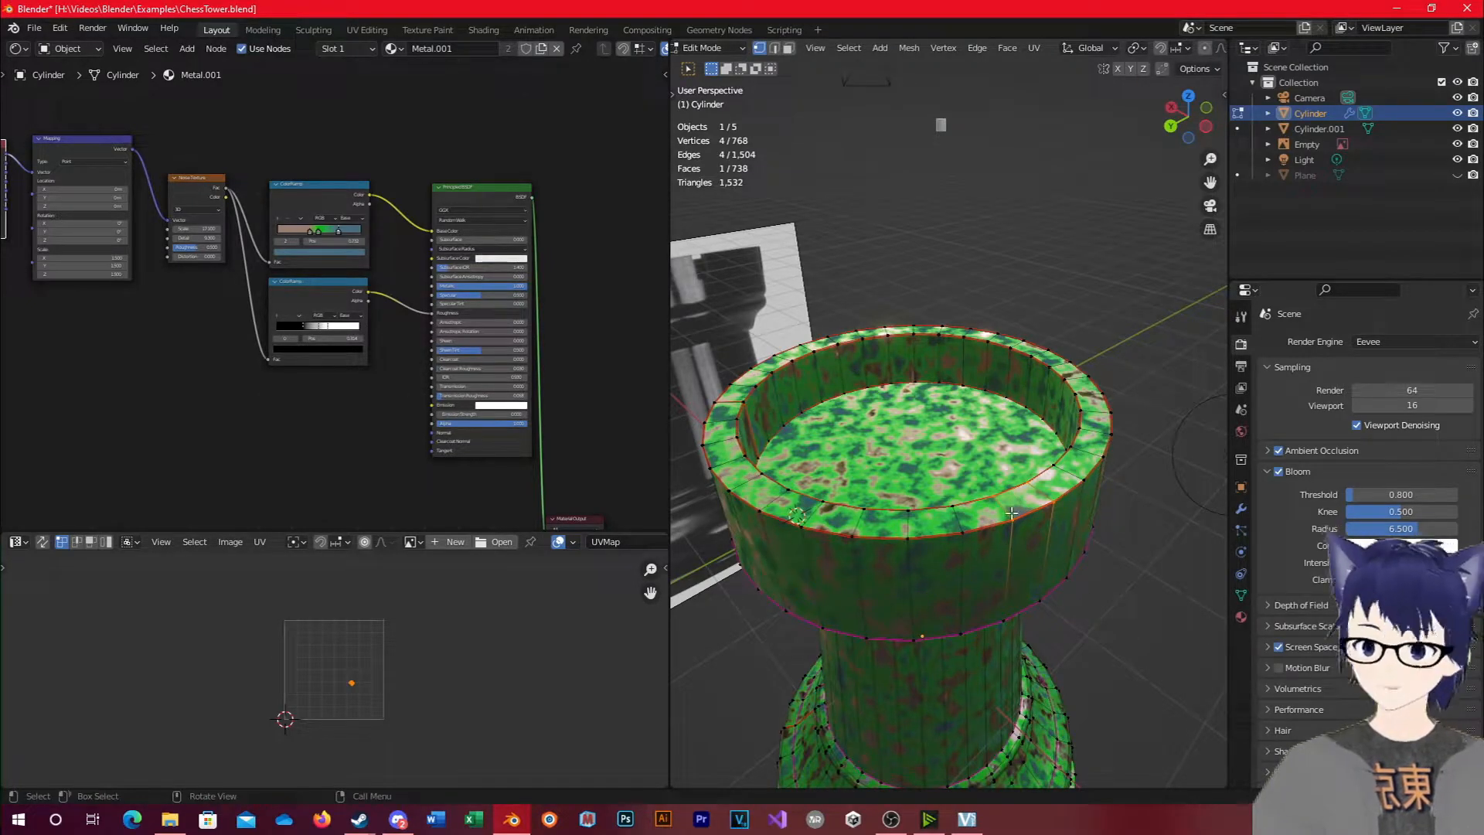
{"action": "key", "text": "Tab"}
{"action": "scroll", "coordinate": [1012, 511], "scroll_direction": "down", "scroll_amount": 4}
{"action": "scroll", "coordinate": [995, 513], "scroll_direction": "up", "scroll_amount": 4}
{"action": "middle_click_drag", "start_coordinate": [800, 329], "coordinate": [981, 429], "text": "shift"}
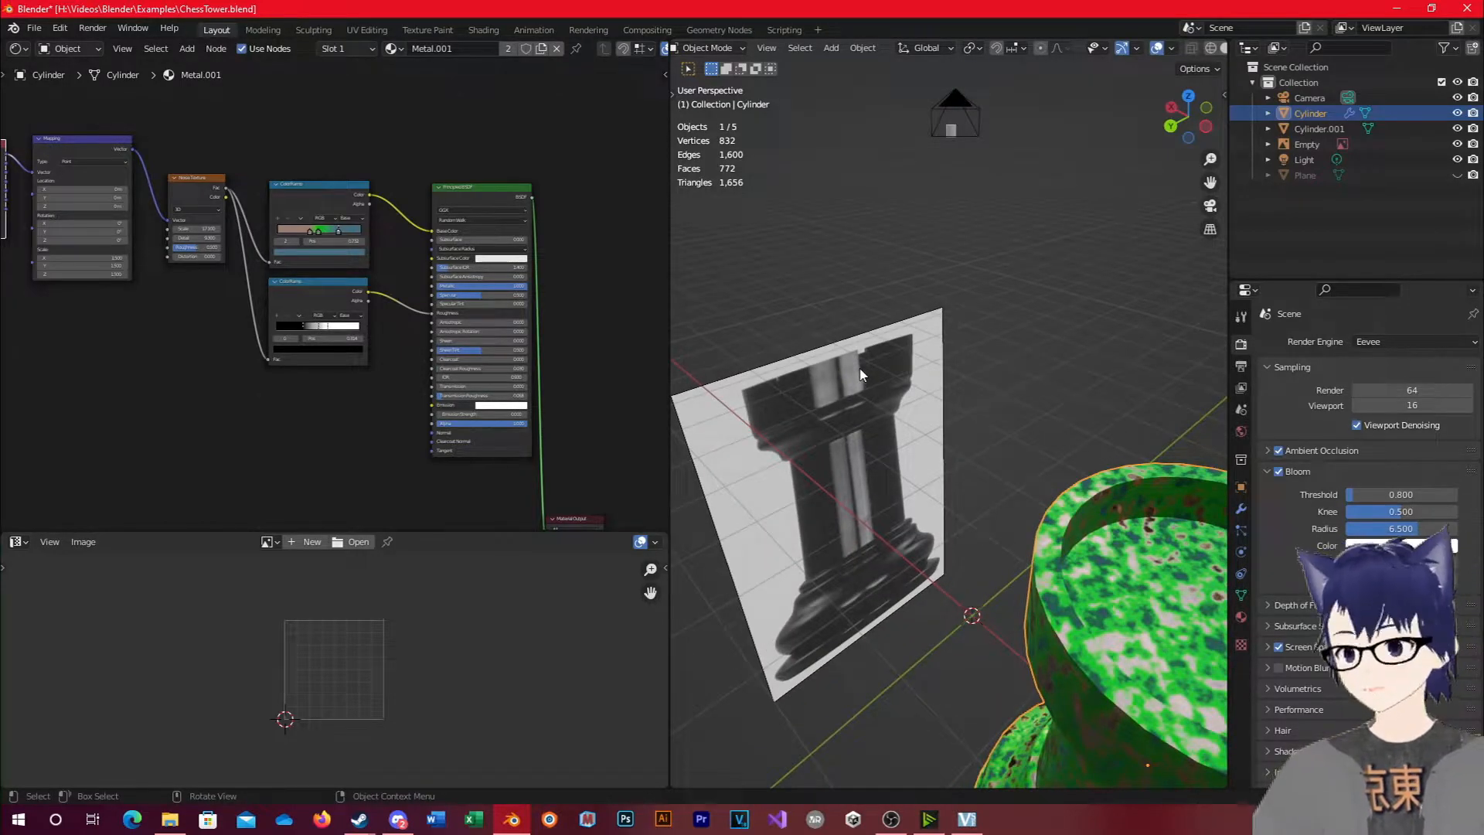
{"action": "middle_click_drag", "start_coordinate": [1062, 506], "coordinate": [800, 420], "text": "shift"}
{"action": "scroll", "coordinate": [804, 361], "scroll_direction": "down", "scroll_amount": 5}
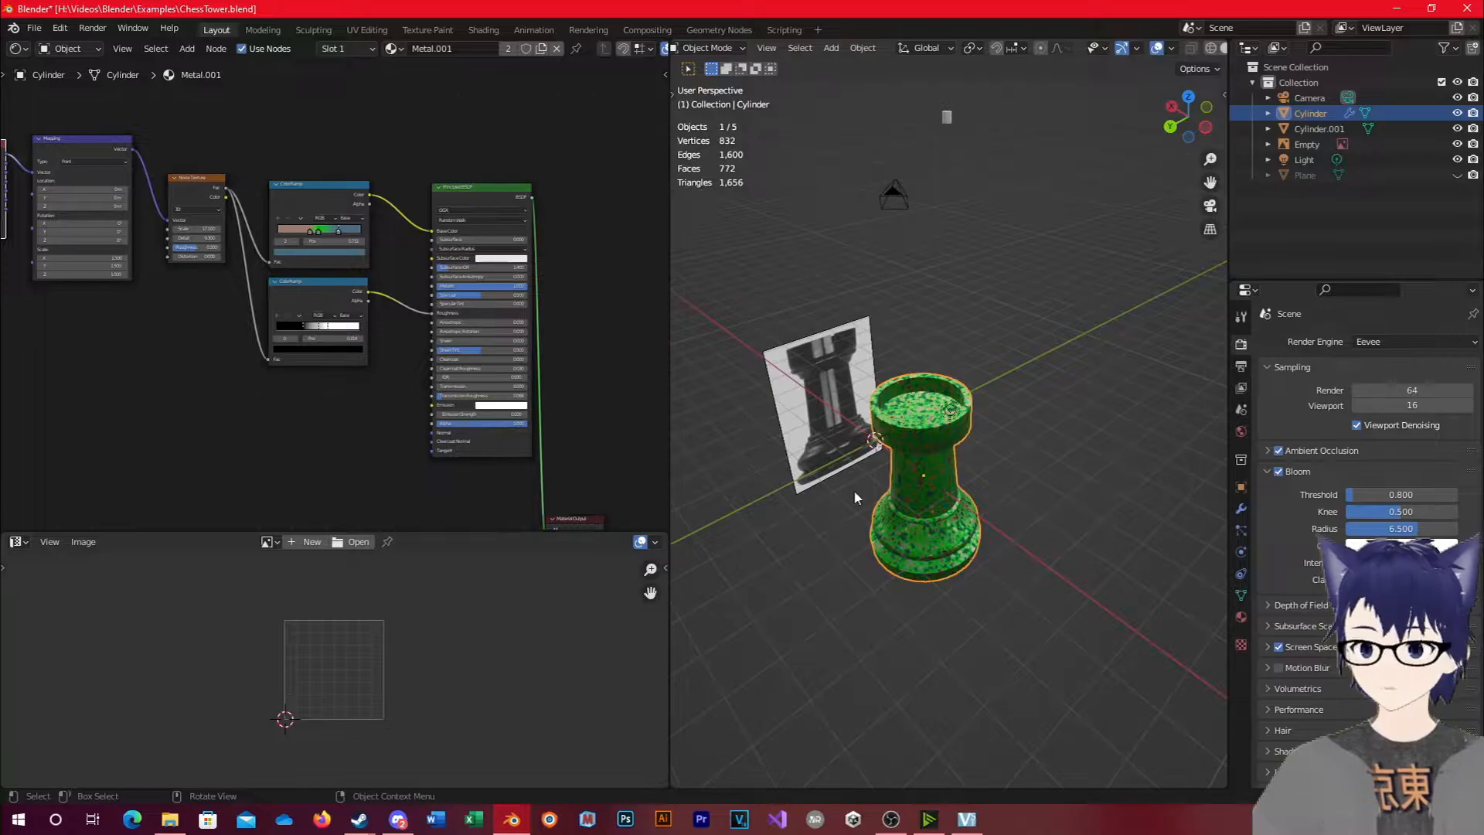
Duplicate the rook and place the copy about 6.67 m away in the negative Y direction.
{"action": "mouse_move", "coordinate": [913, 514]}
{"action": "middle_mouse_down"}
{"action": "mouse_move", "coordinate": [934, 521]}
{"action": "mouse_move", "coordinate": [889, 458]}
{"action": "mouse_move", "coordinate": [930, 507]}
{"action": "mouse_move", "coordinate": [903, 516]}
{"action": "middle_mouse_up"}
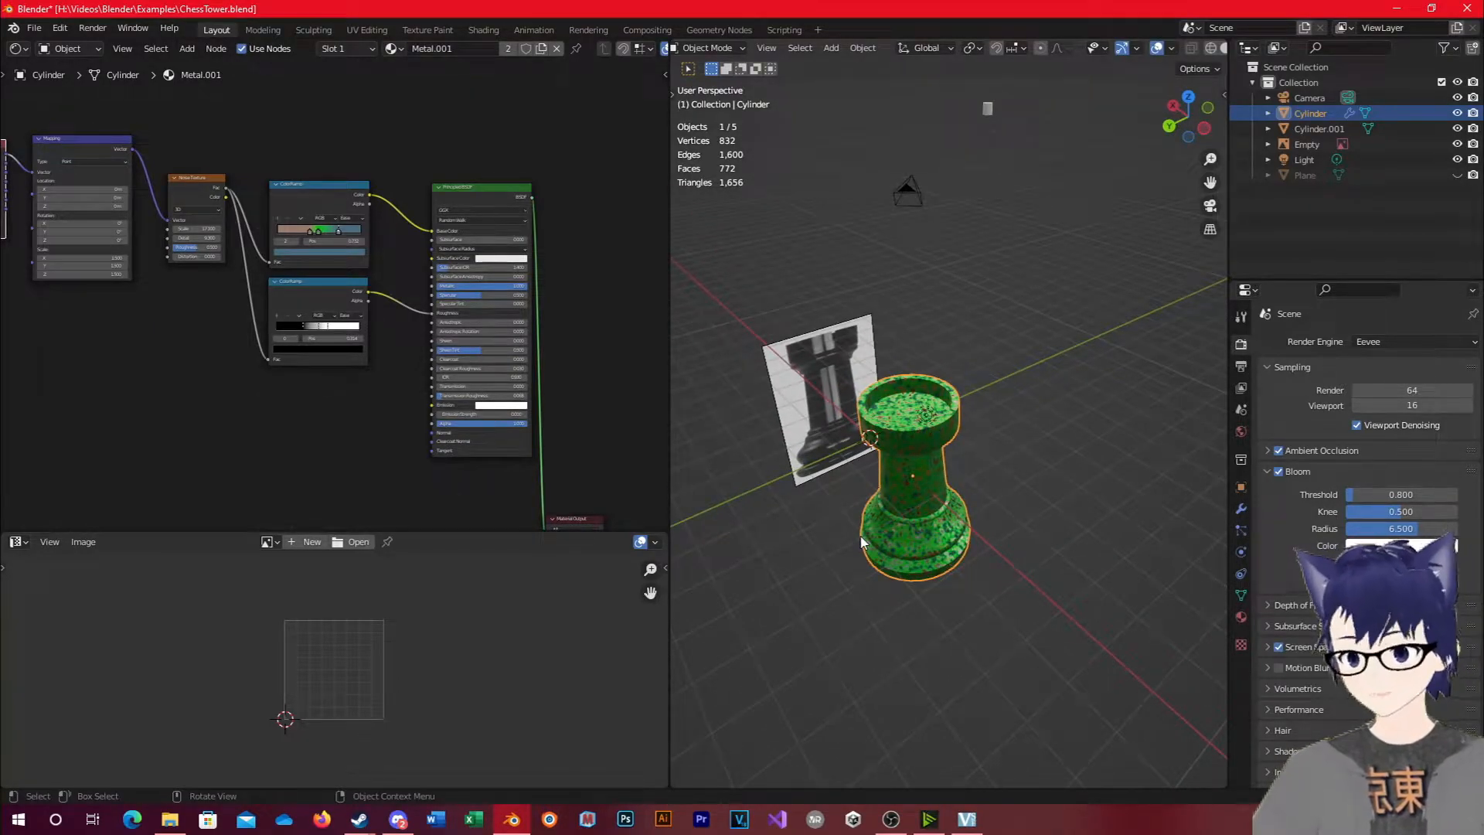
{"action": "middle_click_drag", "start_coordinate": [871, 569], "coordinate": [906, 558]}
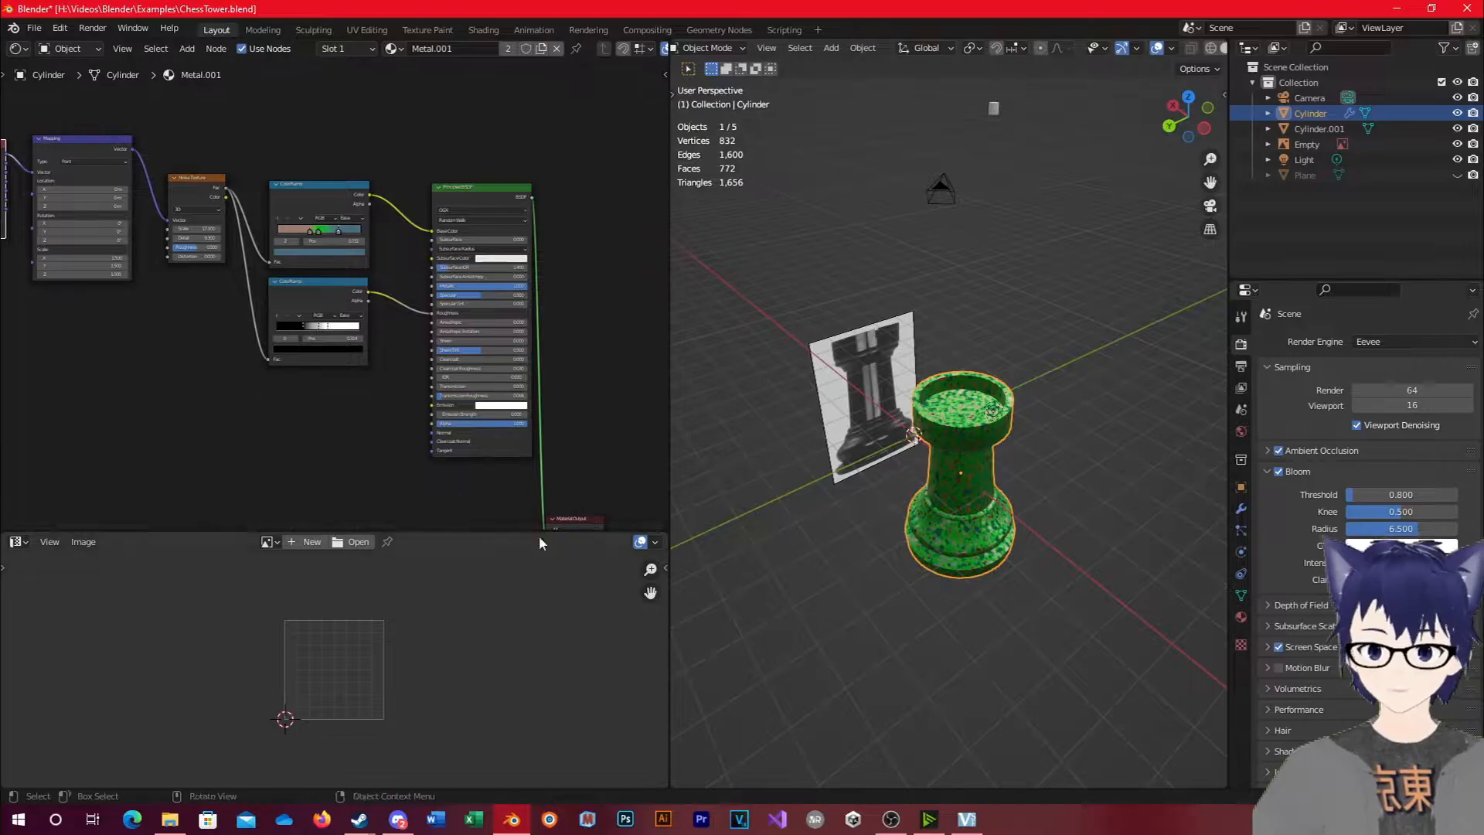
{"action": "middle_click_drag", "start_coordinate": [1070, 393], "coordinate": [1037, 416], "text": "shift"}
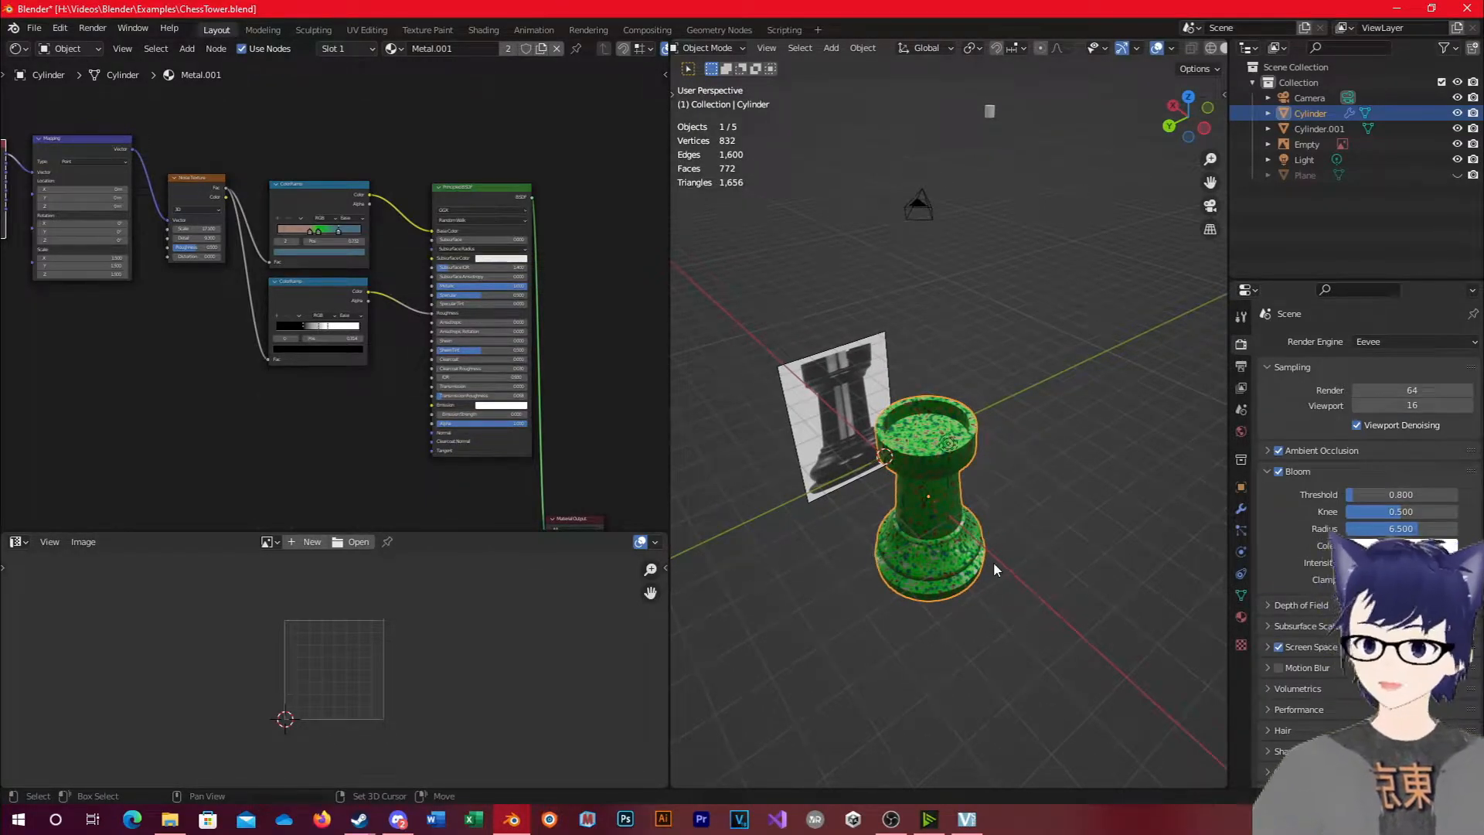
{"action": "key", "text": "shift+d"}
{"action": "key", "text": "y"}
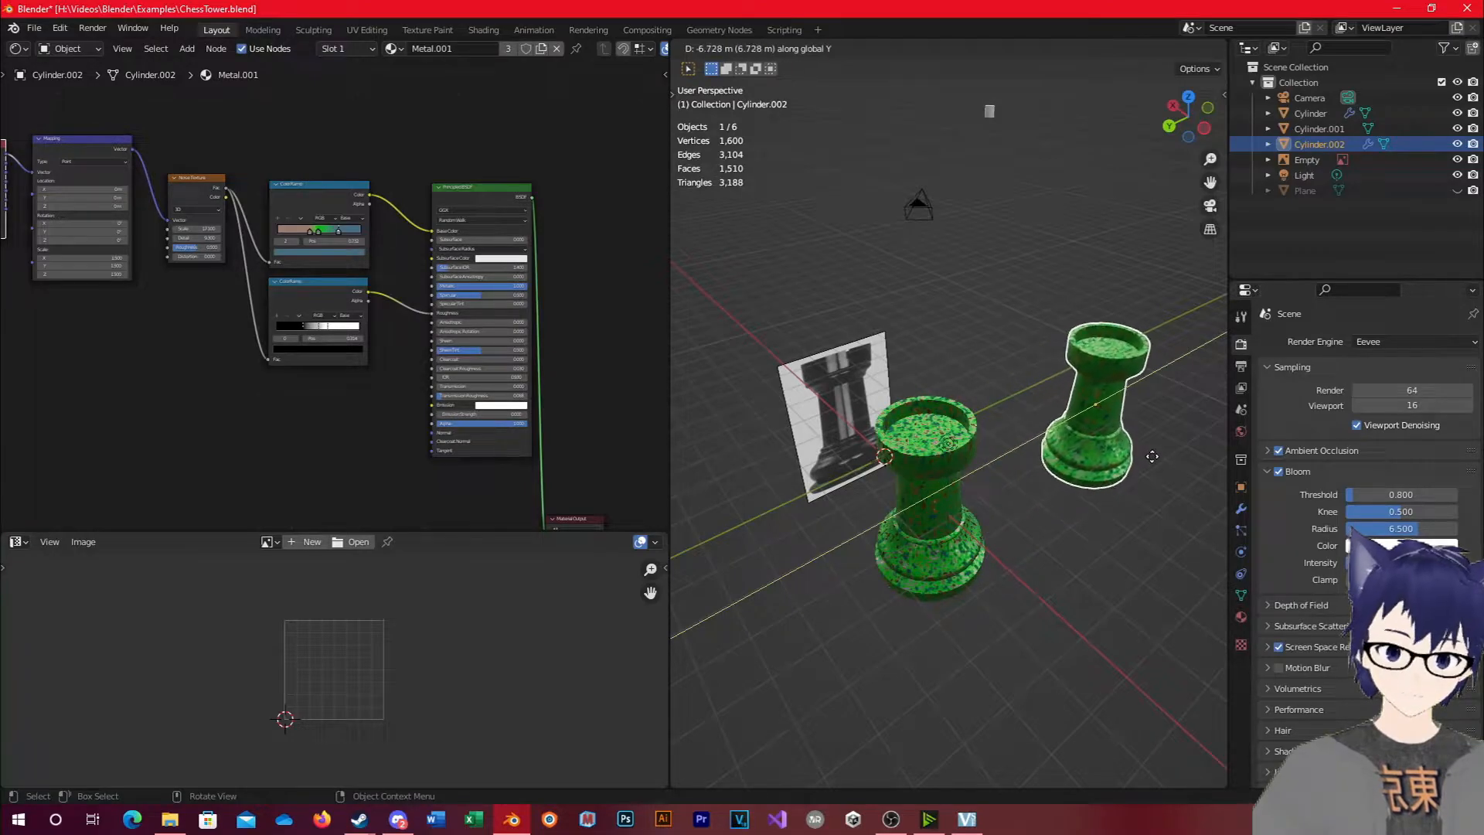
{"action": "left_click", "coordinate": [1151, 457]}
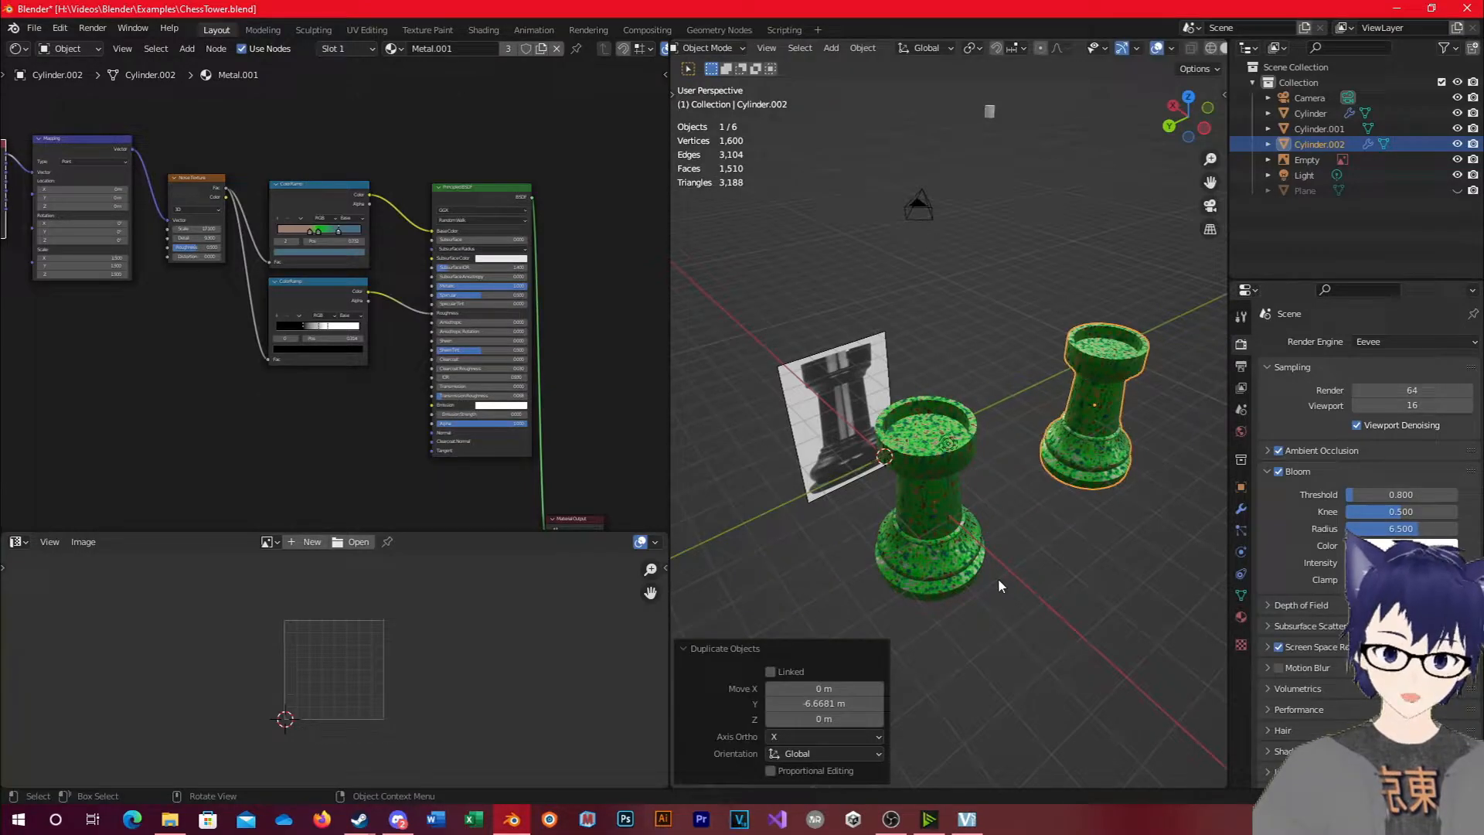
Duplicate the original rook and place the copy about 5.66 m away in the negative X direction.
{"action": "left_click", "coordinate": [912, 551]}
{"action": "key", "text": "shift+d"}
{"action": "key", "text": "x"}
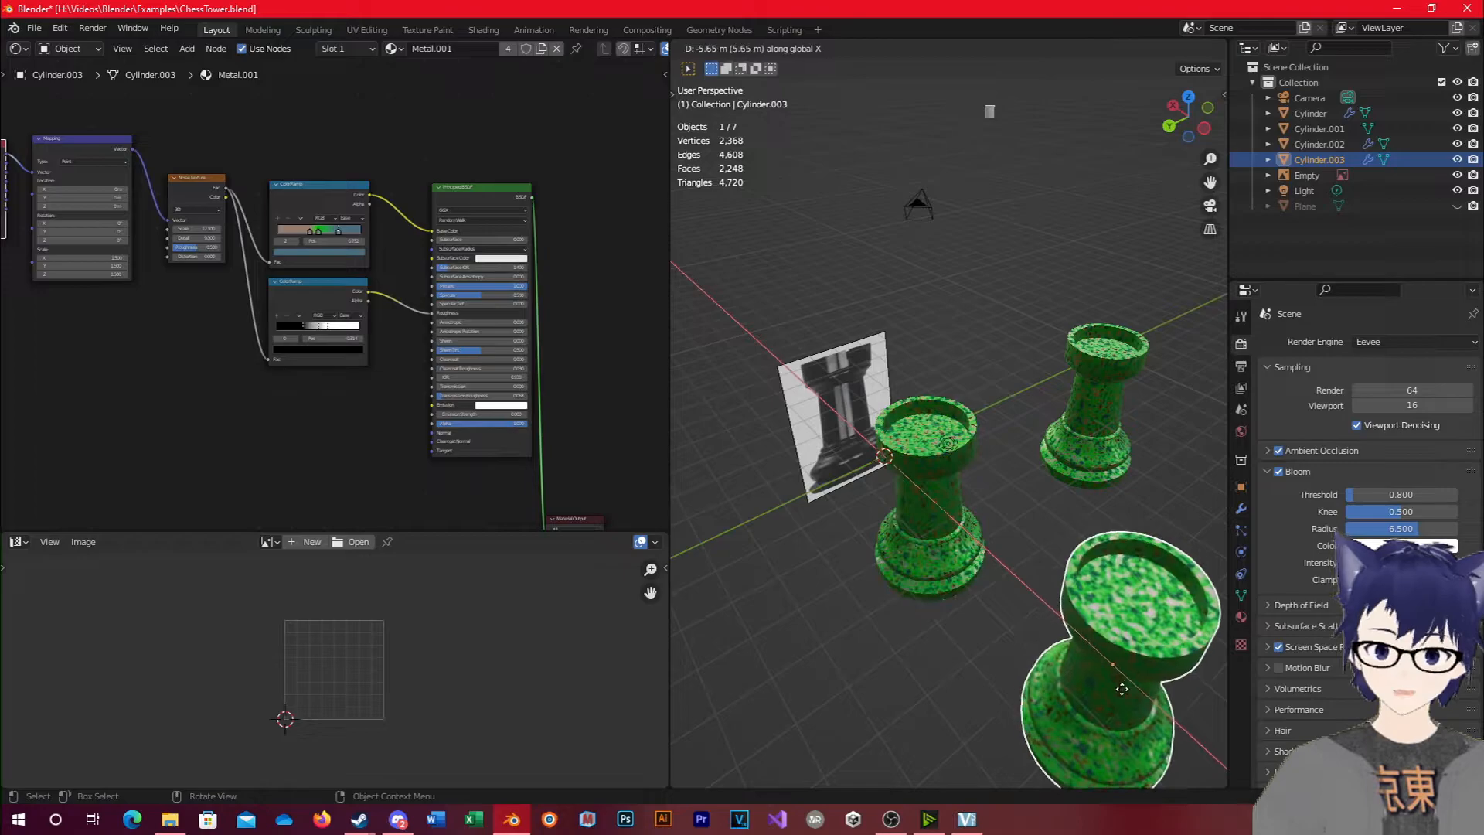
{"action": "left_click", "coordinate": [1121, 689]}
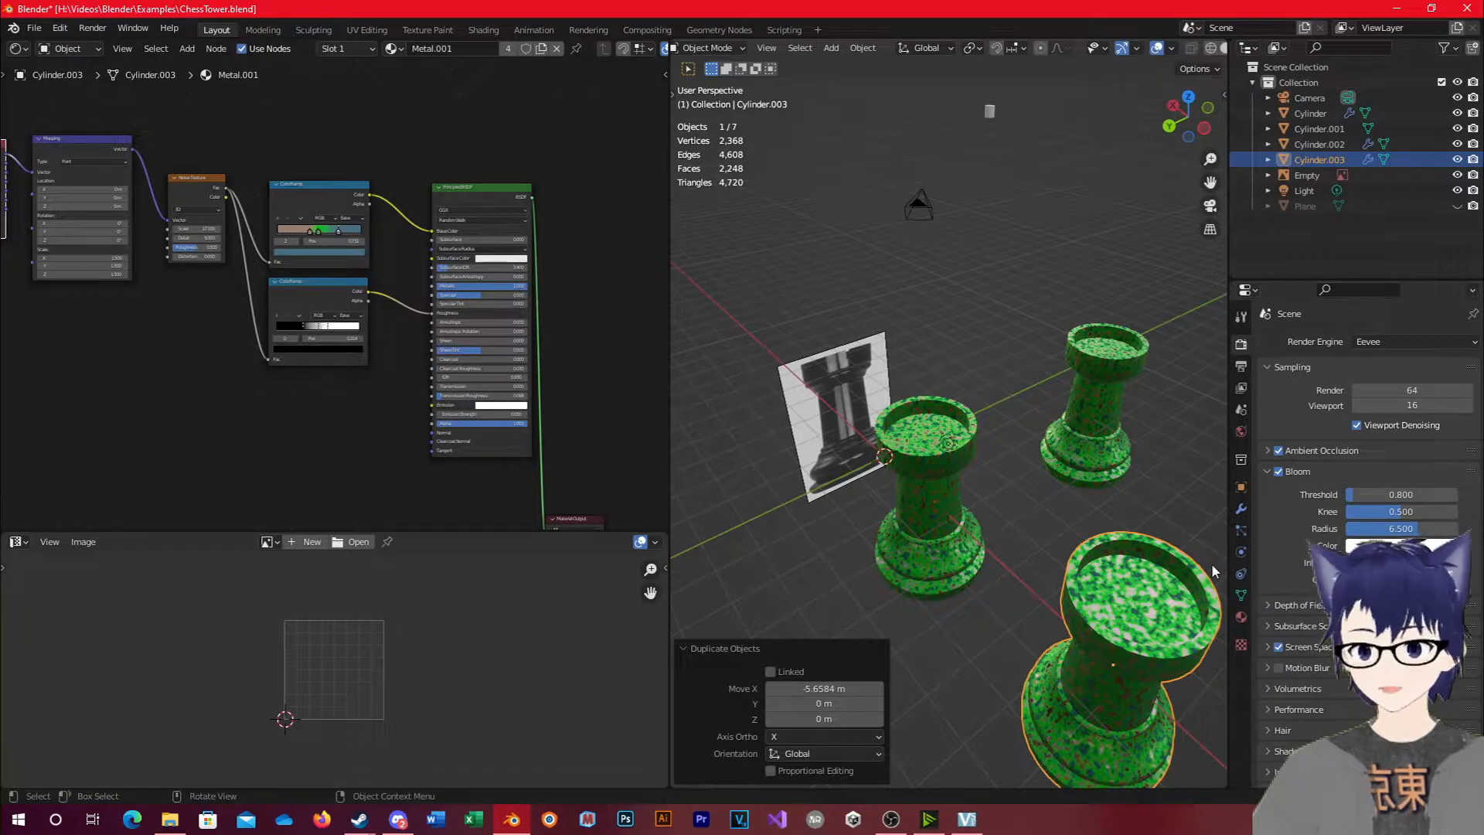
Create a new collection under the Scene Collection and name it Backup.
{"action": "left_click", "coordinate": [1296, 67]}
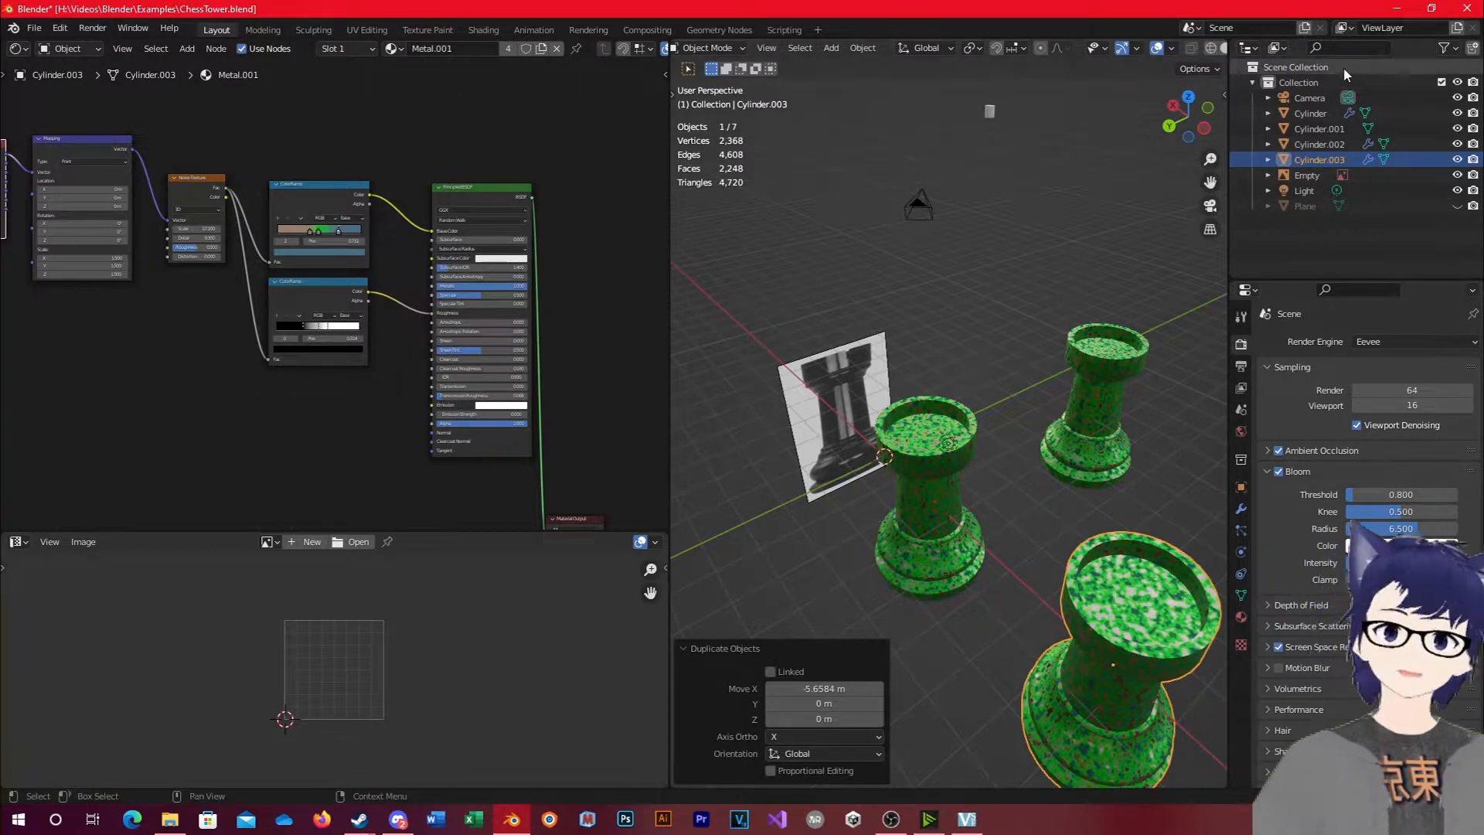
{"action": "right_click", "coordinate": [1321, 70]}
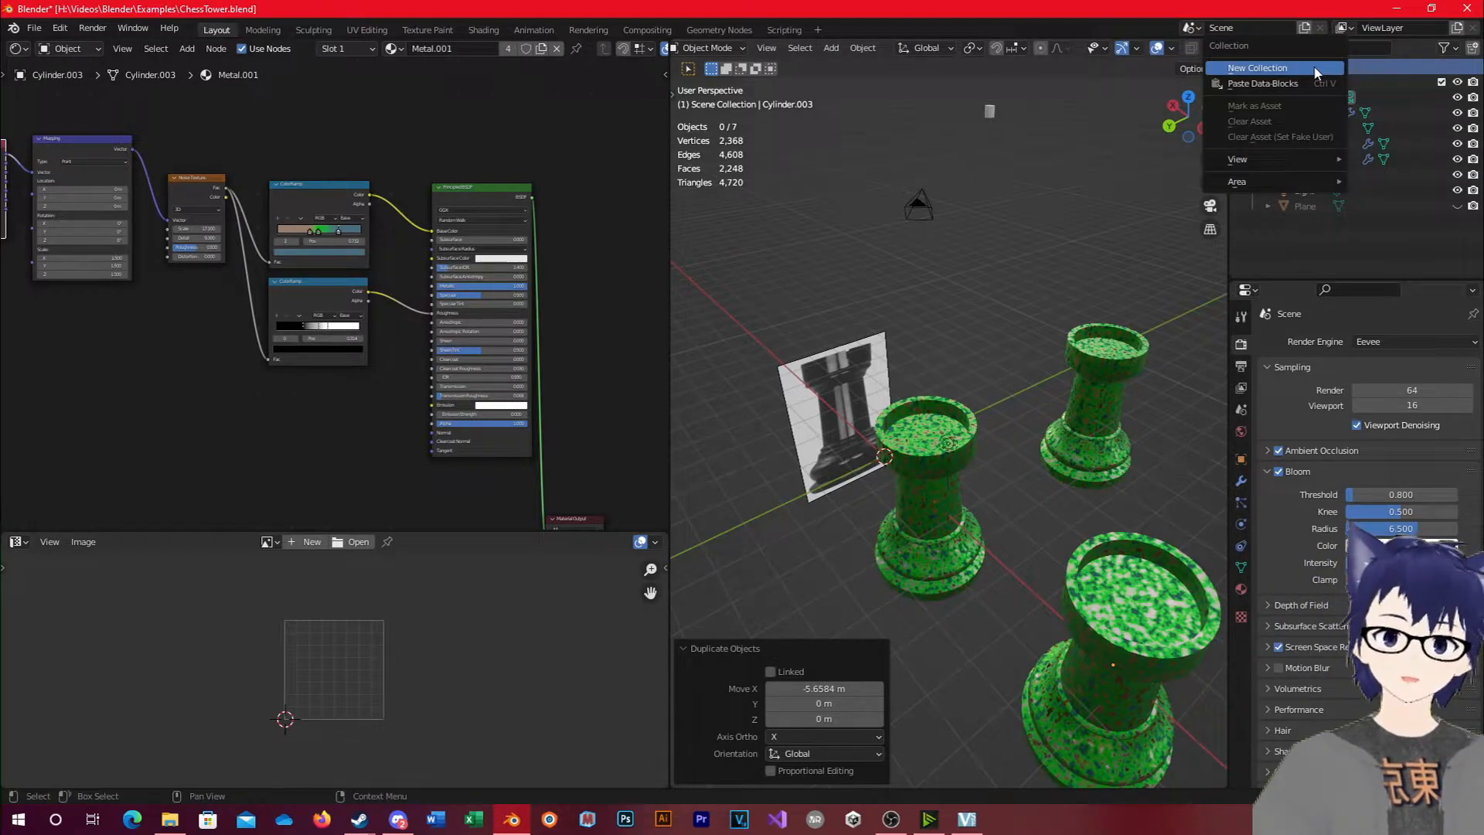
{"action": "left_click", "coordinate": [1315, 71]}
{"action": "double_click", "coordinate": [1303, 220]}
{"action": "type", "text": "Back"}
{"action": "key", "text": "Return"}
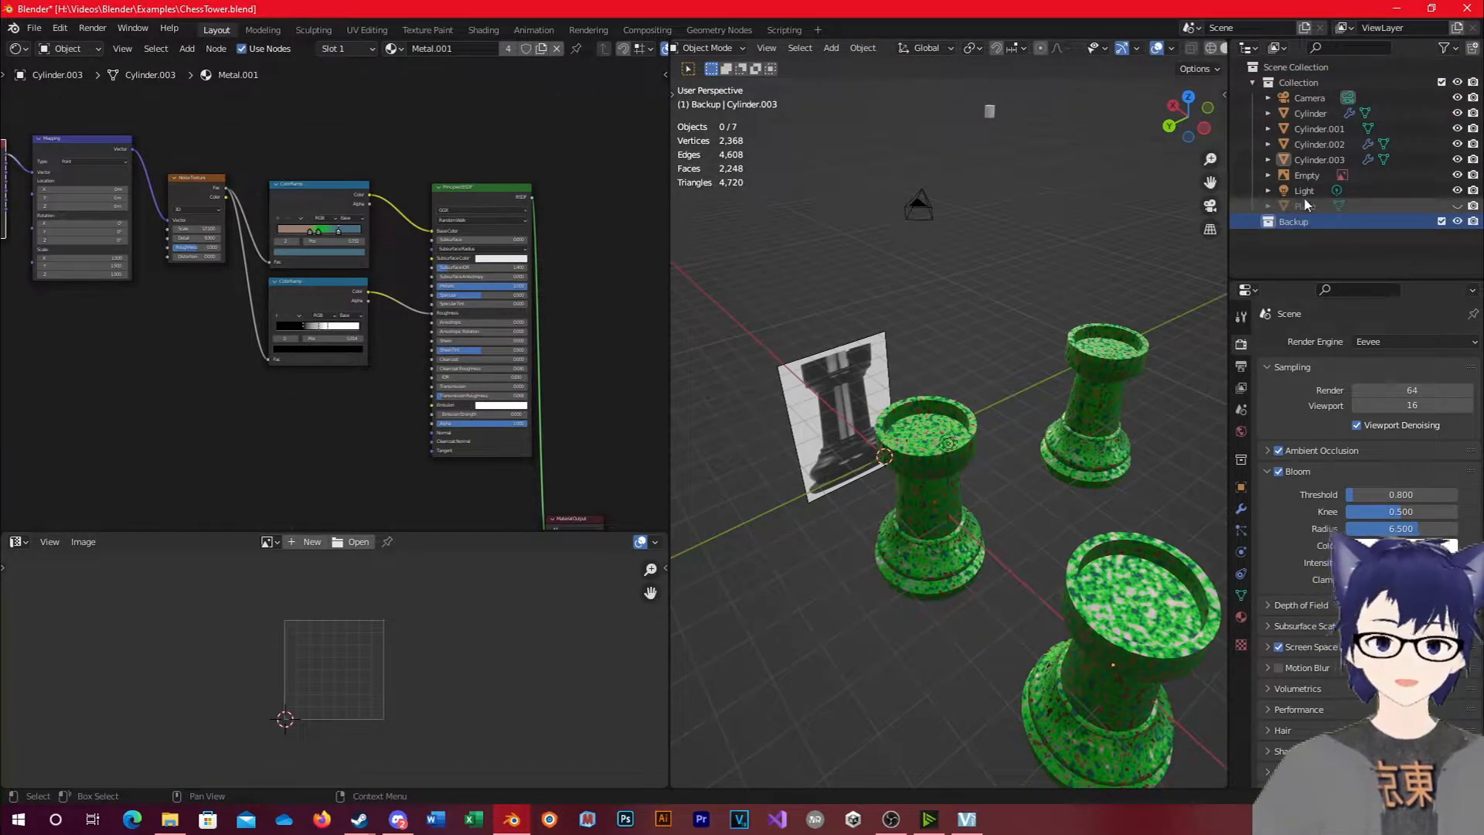
Move the rook copy Cylinder.003 into the Backup collection.
{"action": "left_click", "coordinate": [1157, 623]}
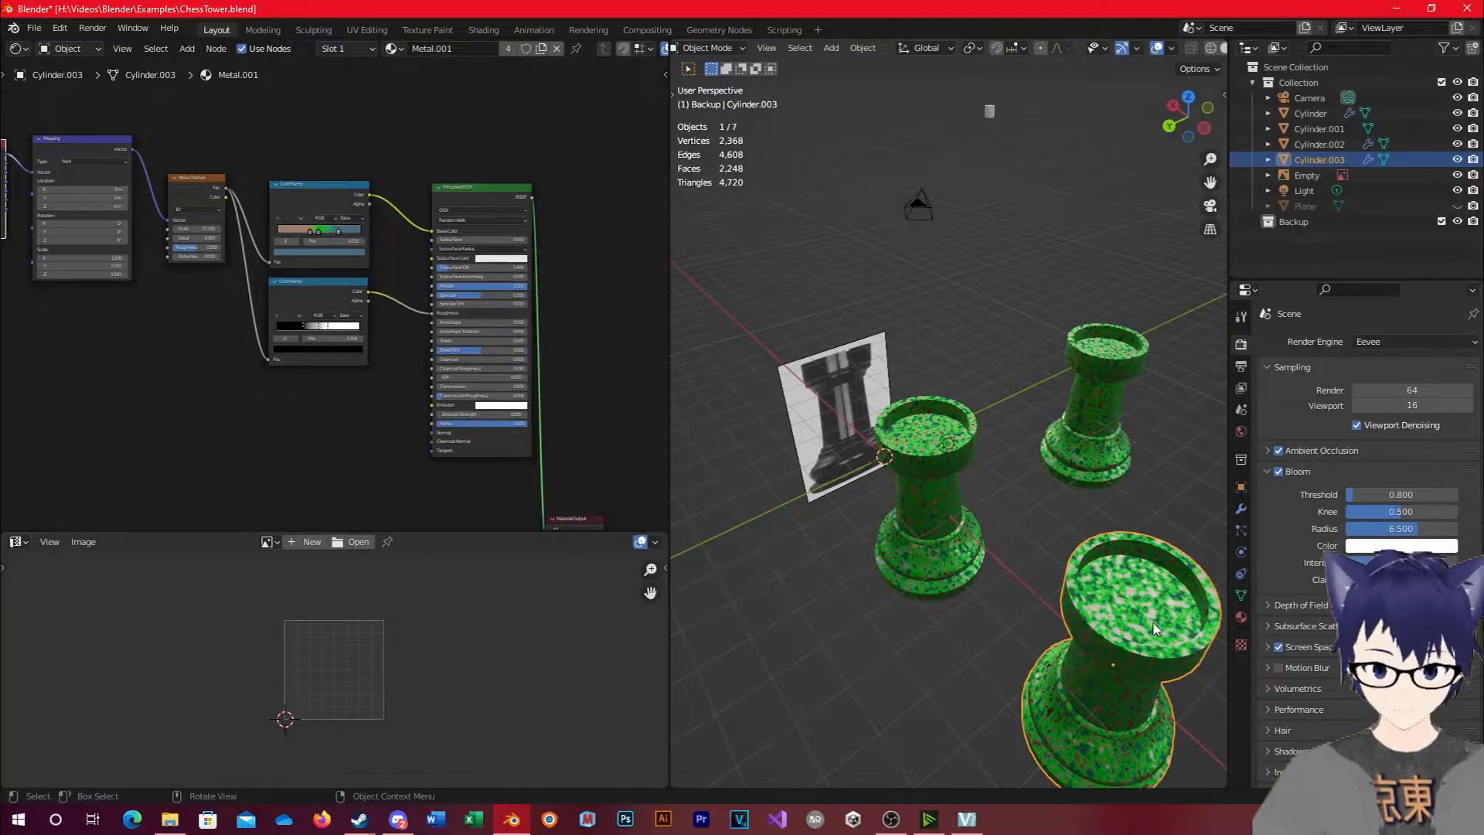
{"action": "left_click_drag", "start_coordinate": [1310, 161], "coordinate": [1297, 226]}
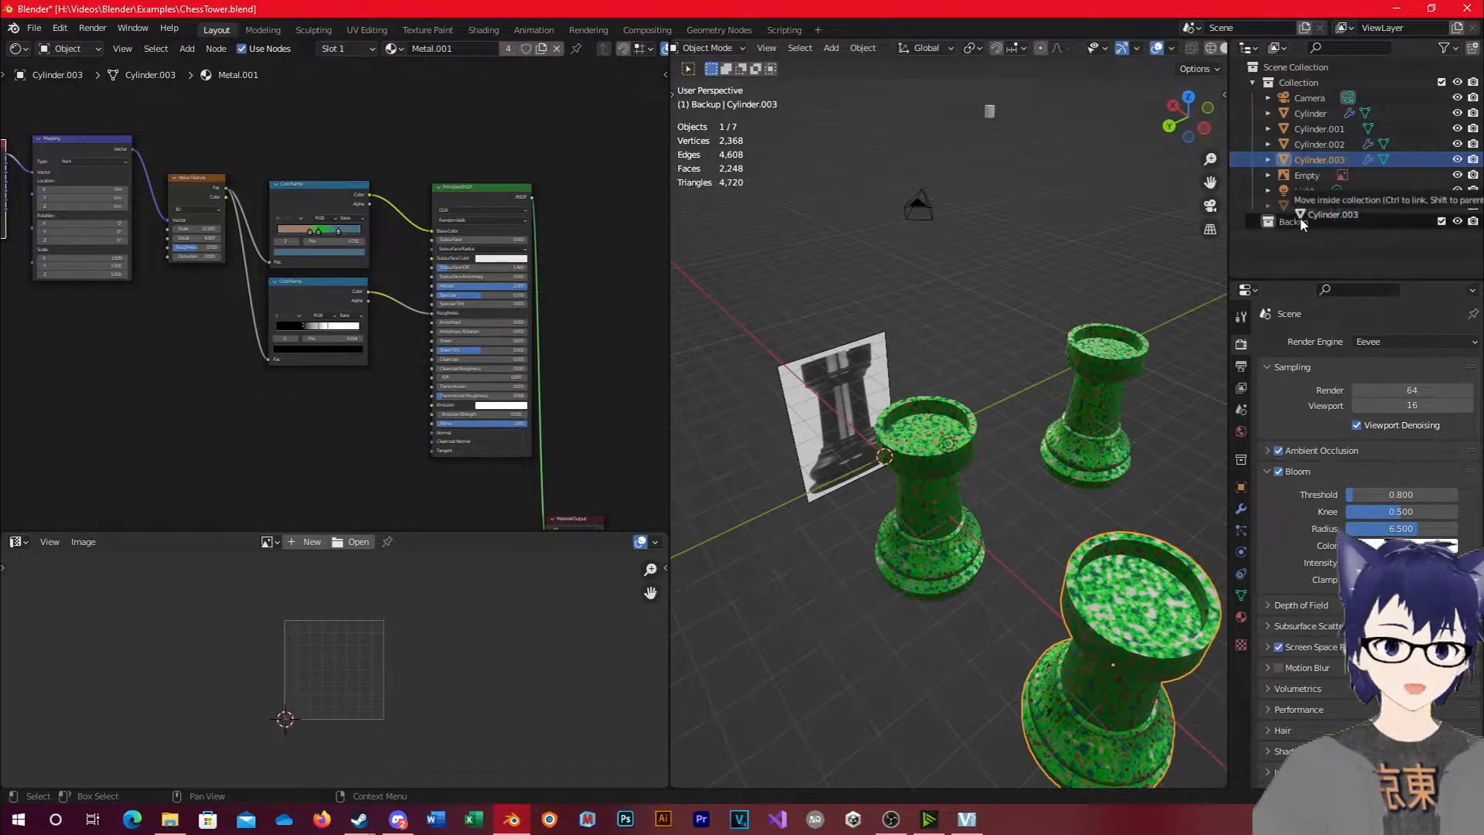
{"action": "key", "text": "ctrl+z"}
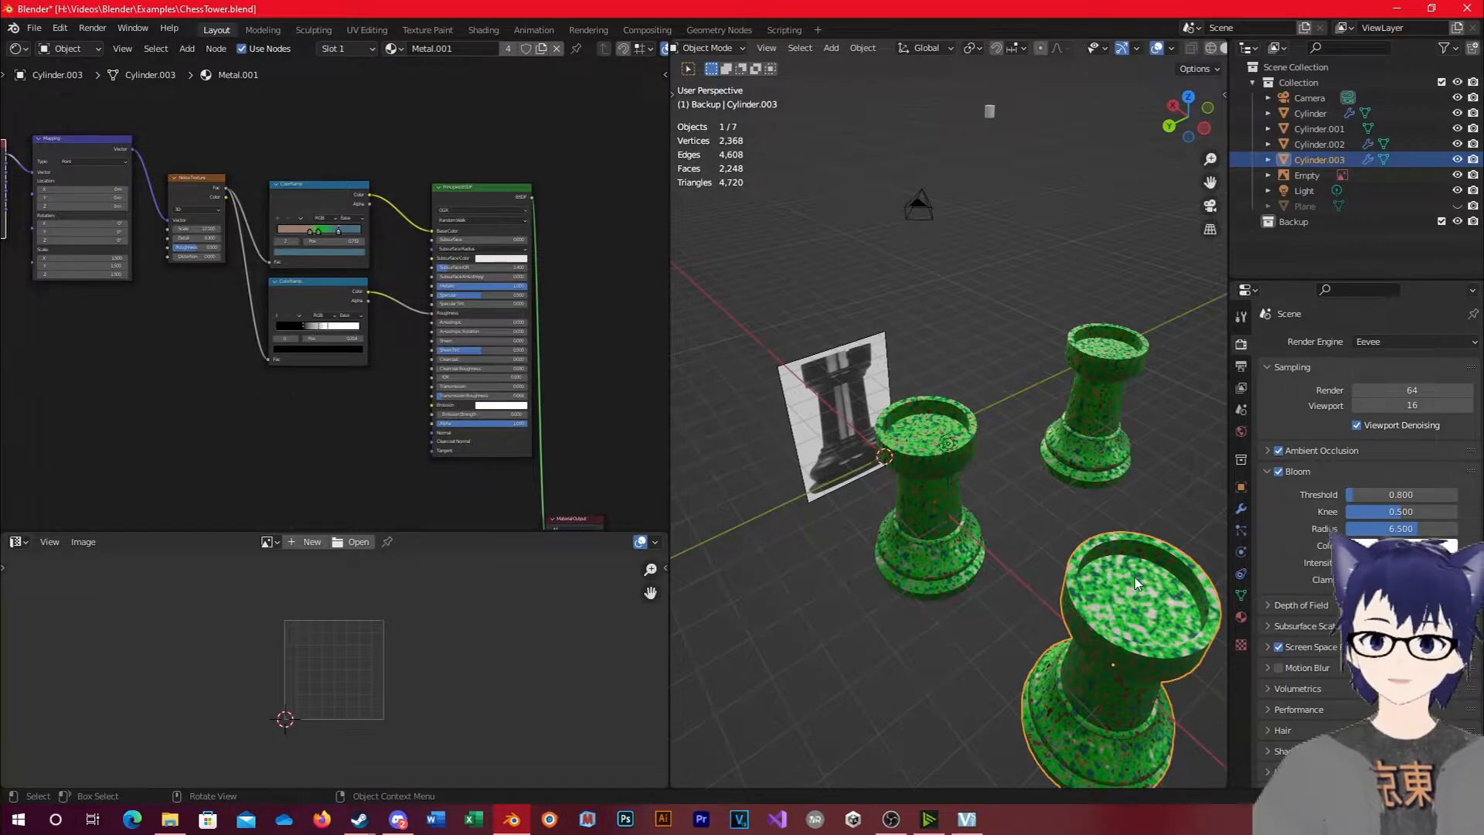
{"action": "key", "text": "m"}
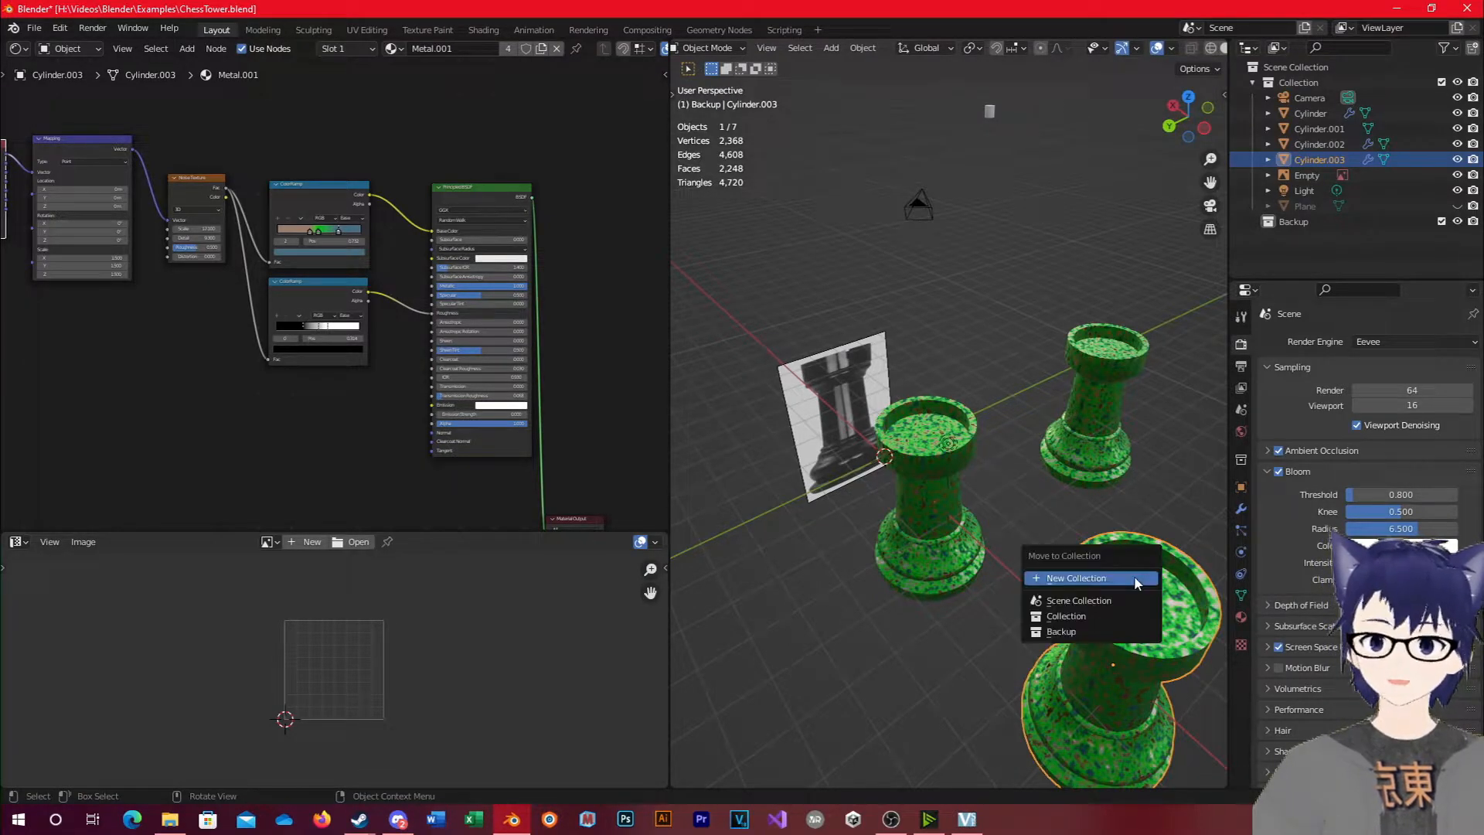
{"action": "left_click", "coordinate": [1111, 631]}
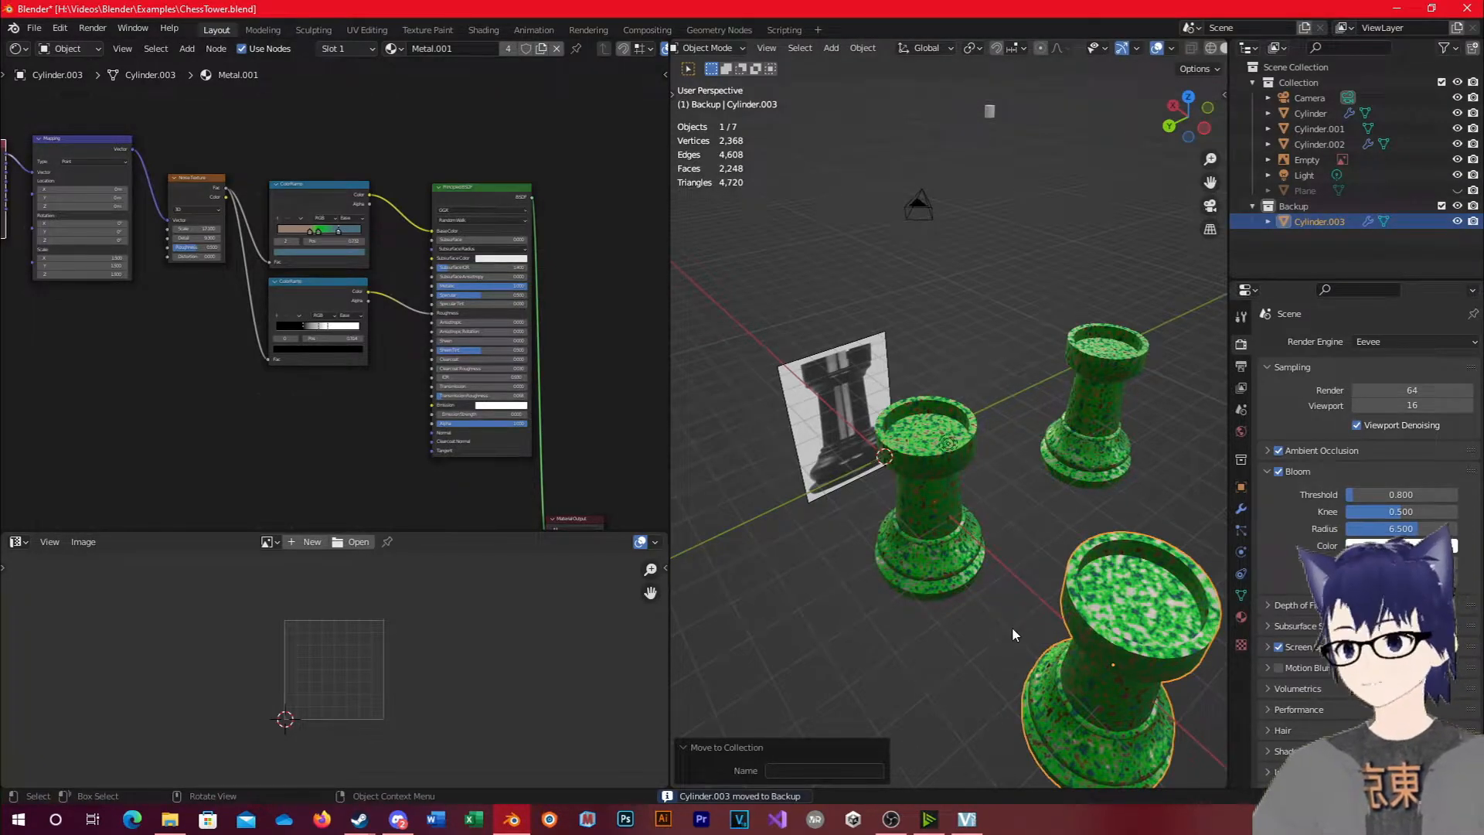
Hide the Backup collection in the viewport and select the original rook.
{"action": "left_click", "coordinate": [1457, 206]}
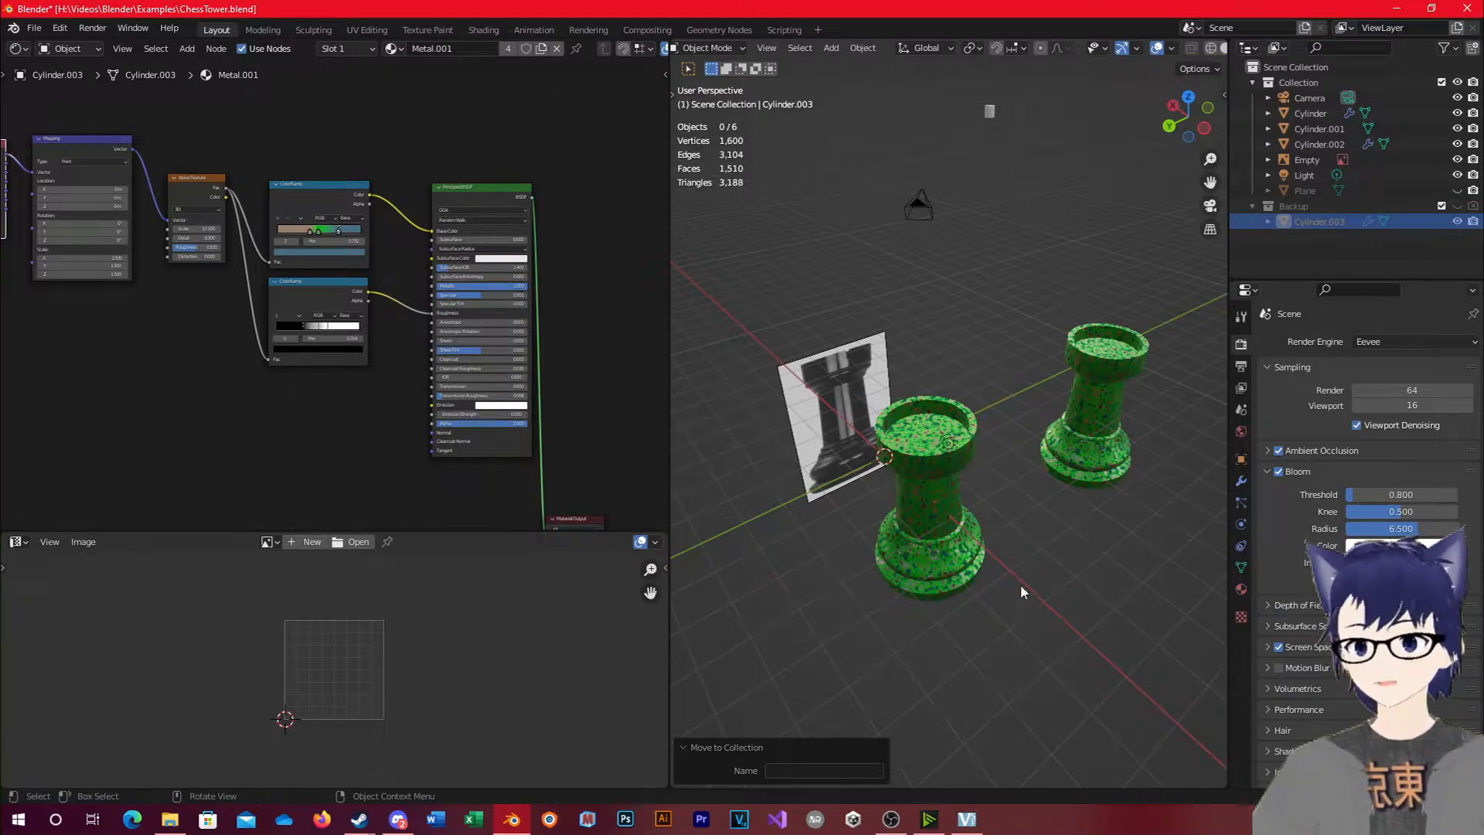
{"action": "left_click", "coordinate": [1285, 207]}
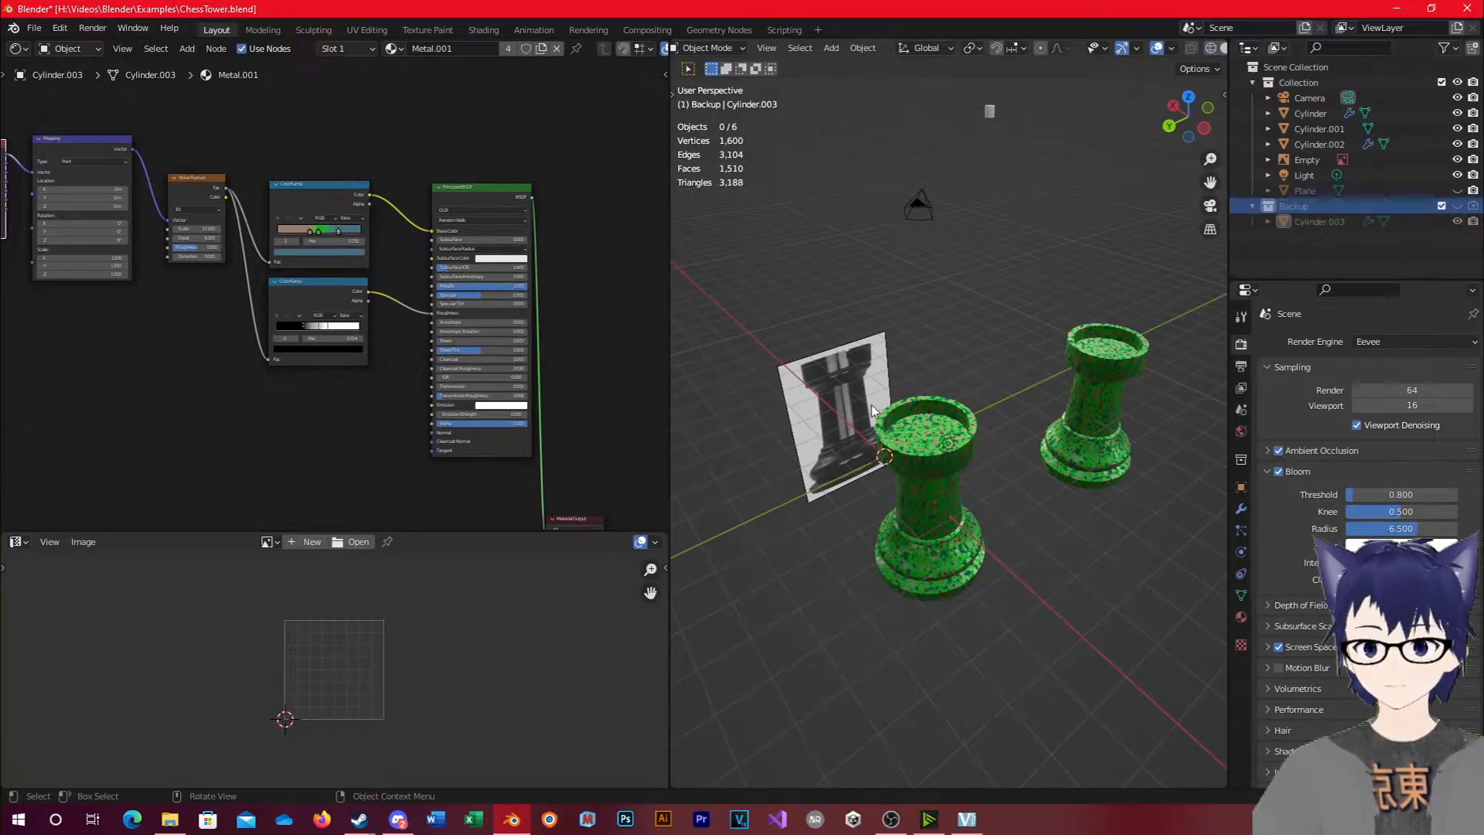
{"action": "left_click", "coordinate": [949, 481]}
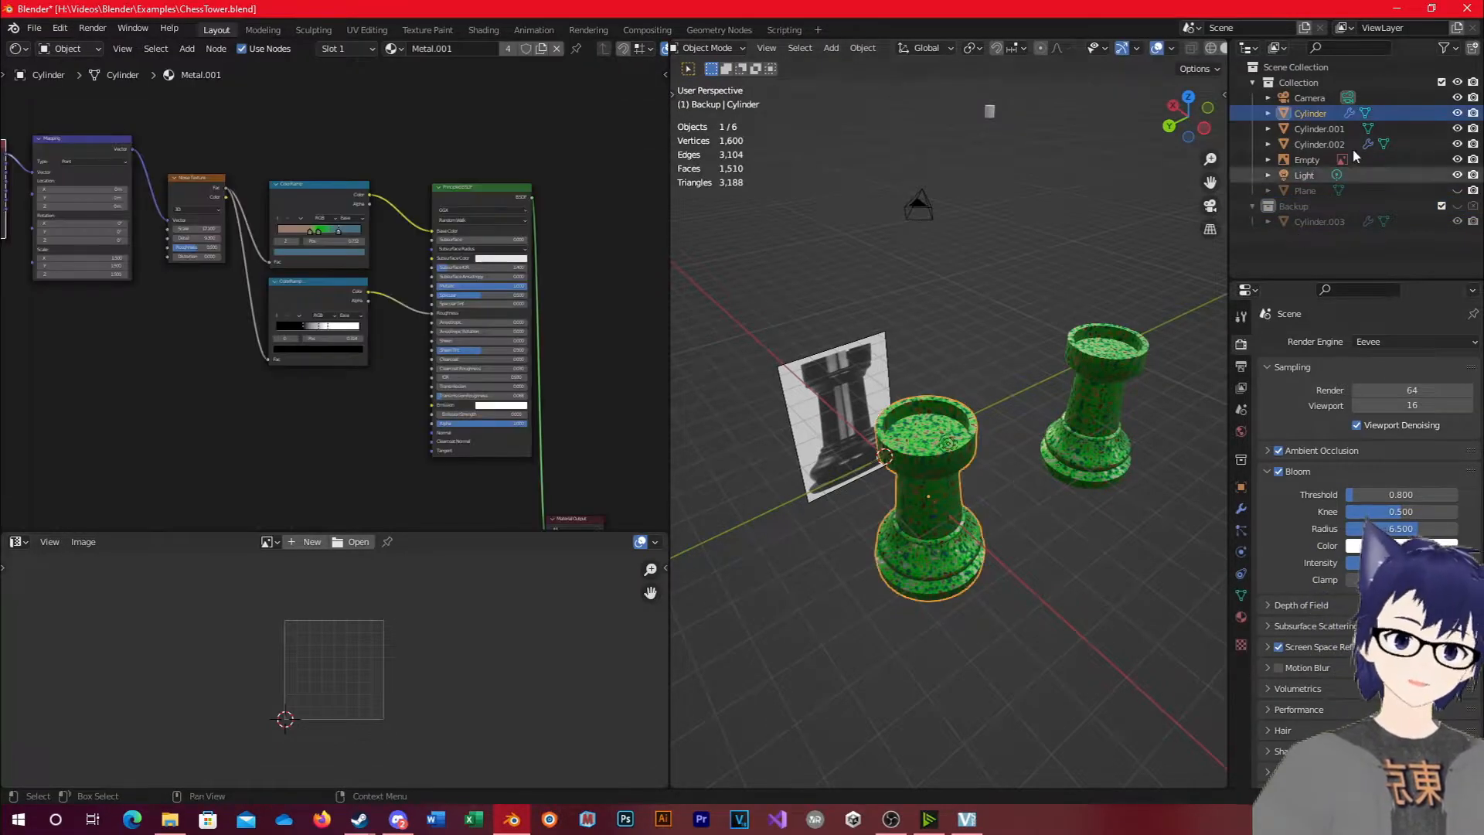
Show the Disable in Viewports toggles in the outliner and adjust the Backup collection's visibility toggles.
{"action": "left_click", "coordinate": [1451, 48]}
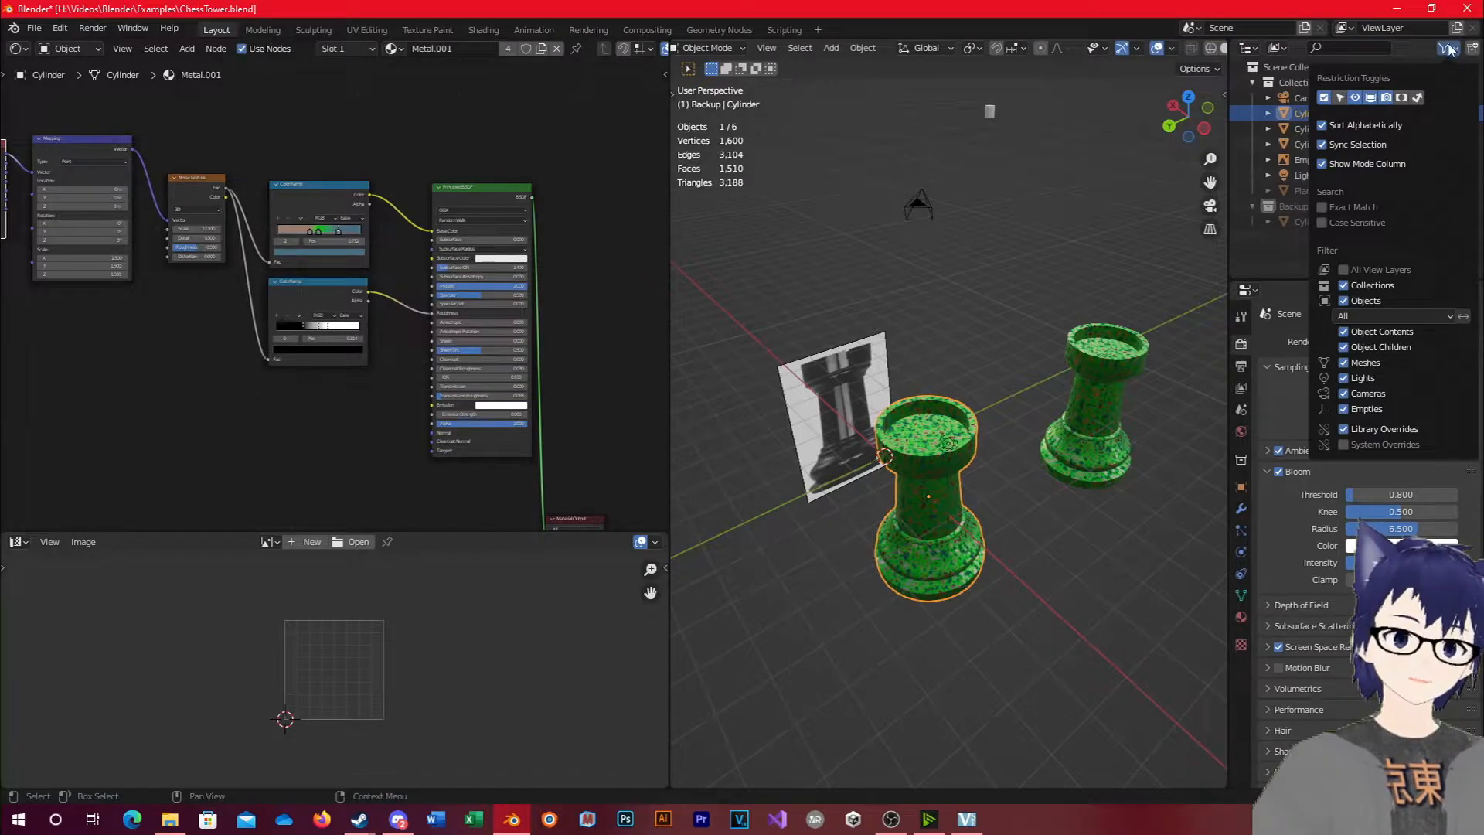
{"action": "left_click", "coordinate": [1445, 49]}
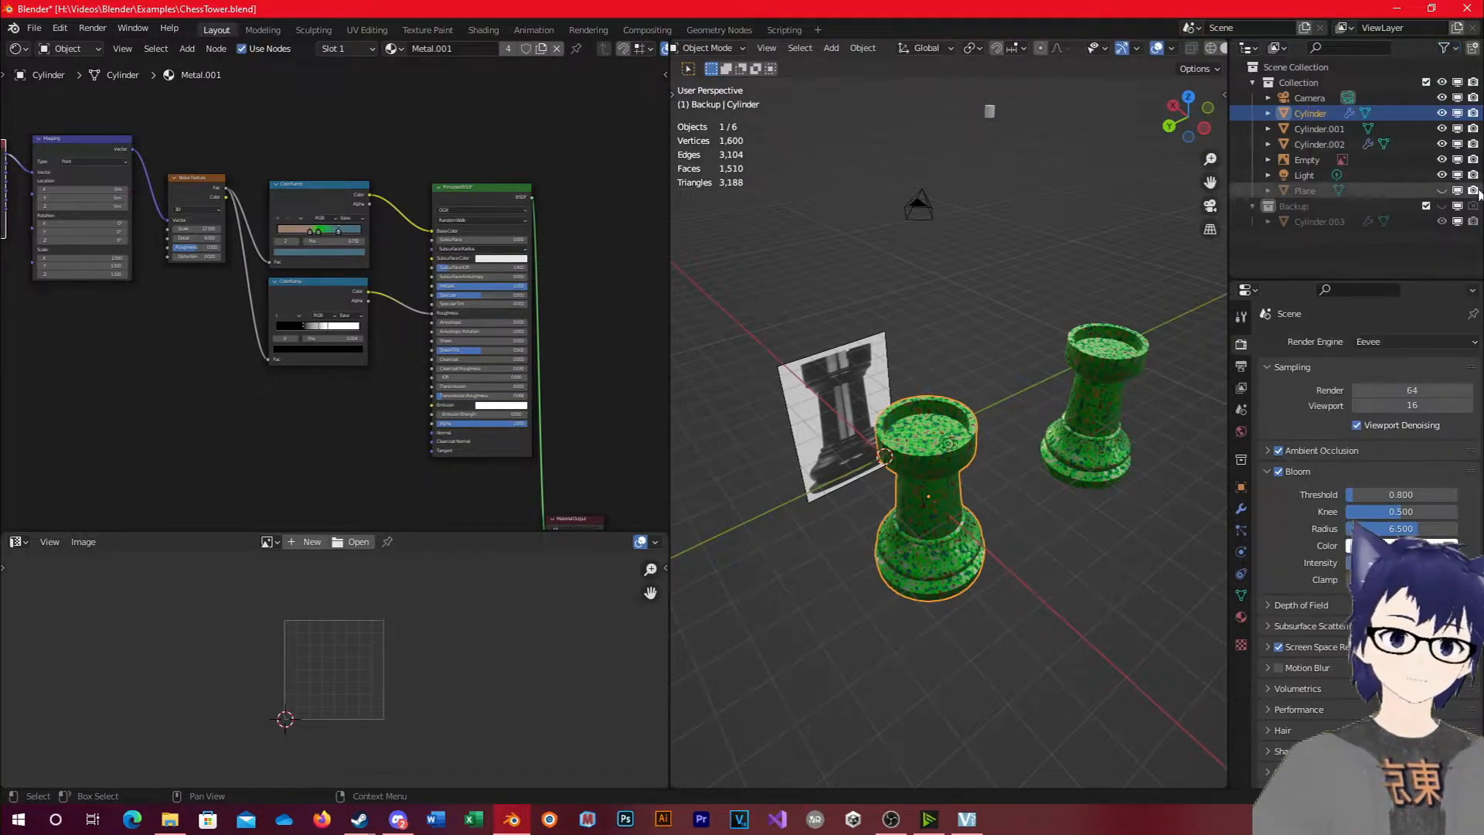
{"action": "left_click", "coordinate": [1458, 223]}
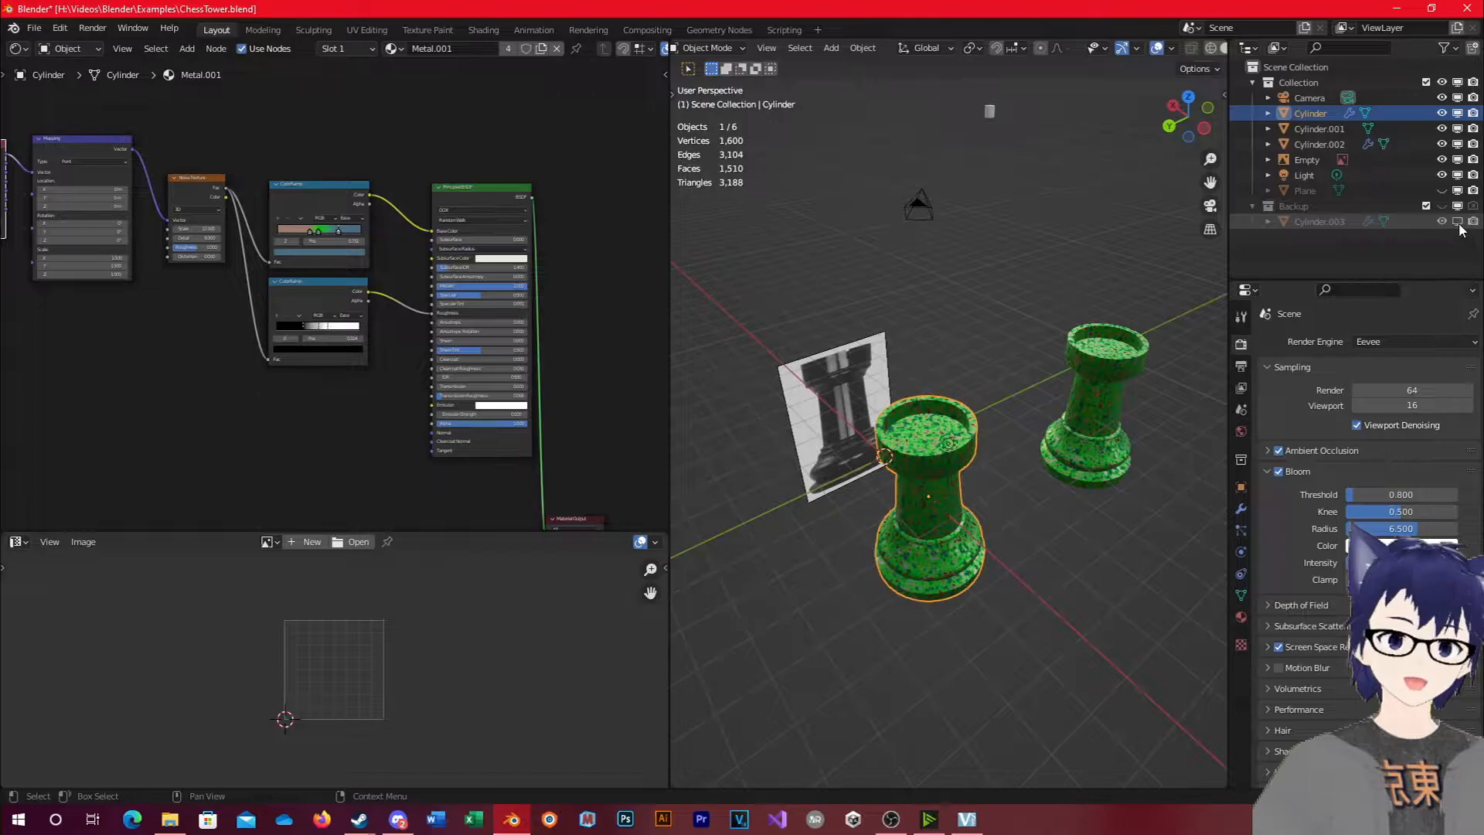
{"action": "left_click", "coordinate": [1458, 207]}
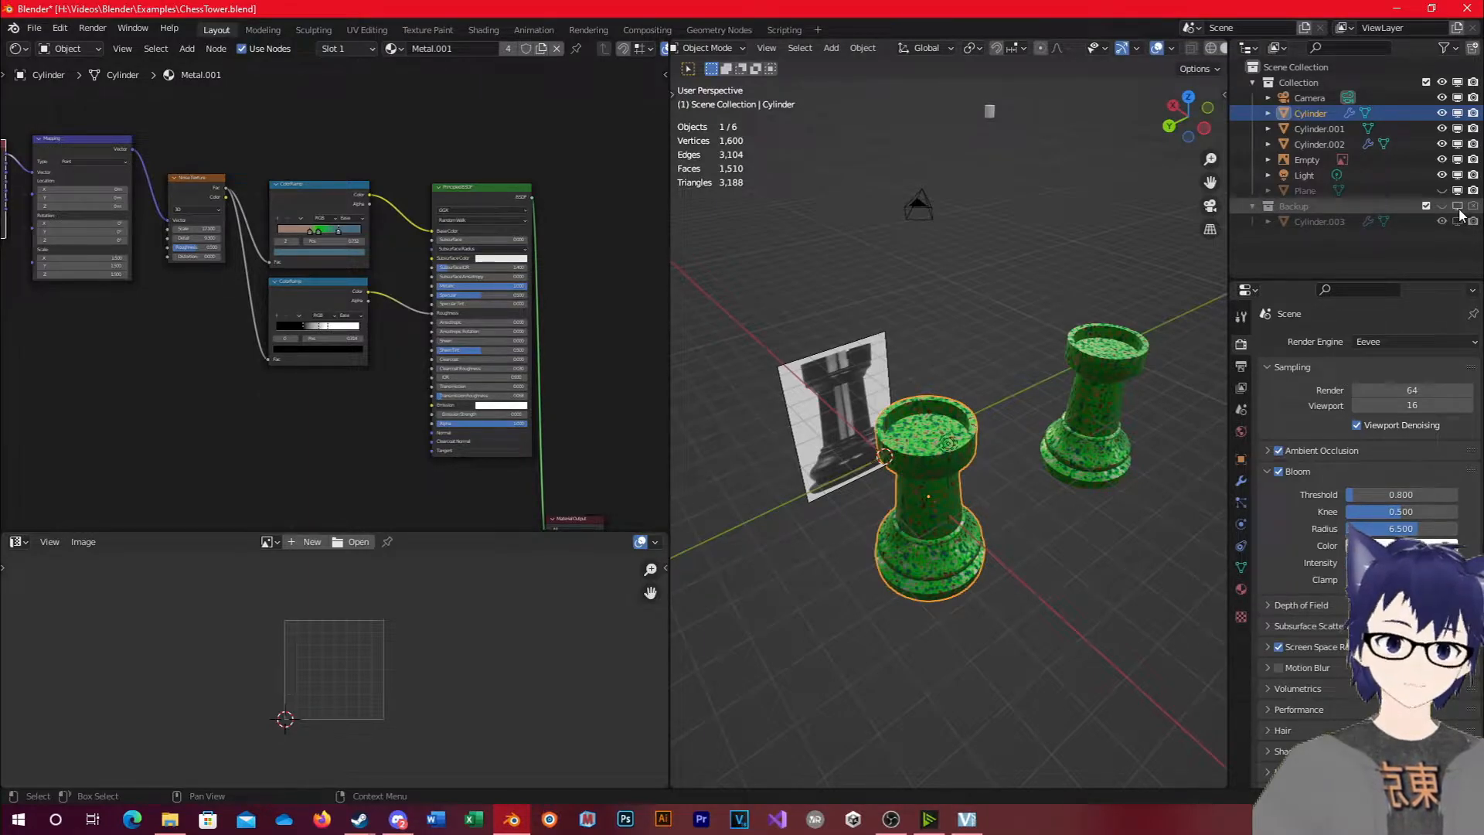
{"action": "left_click", "coordinate": [1442, 208]}
{"action": "left_click", "coordinate": [1472, 207]}
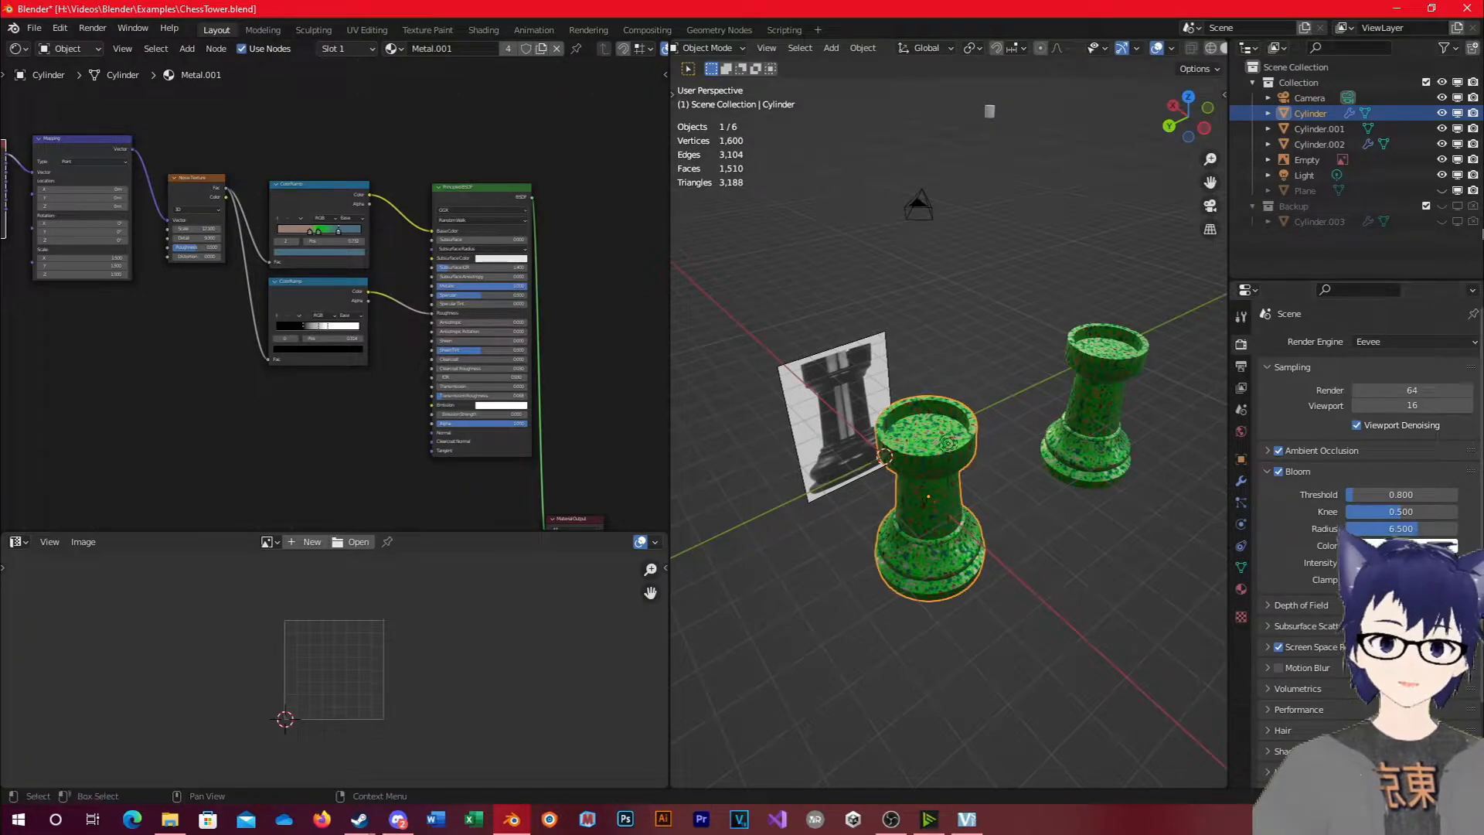
Cut the link between the upper ColorRamp and the Principled BSDF's Base Color in the rook's material.
{"action": "left_click", "coordinate": [1032, 515]}
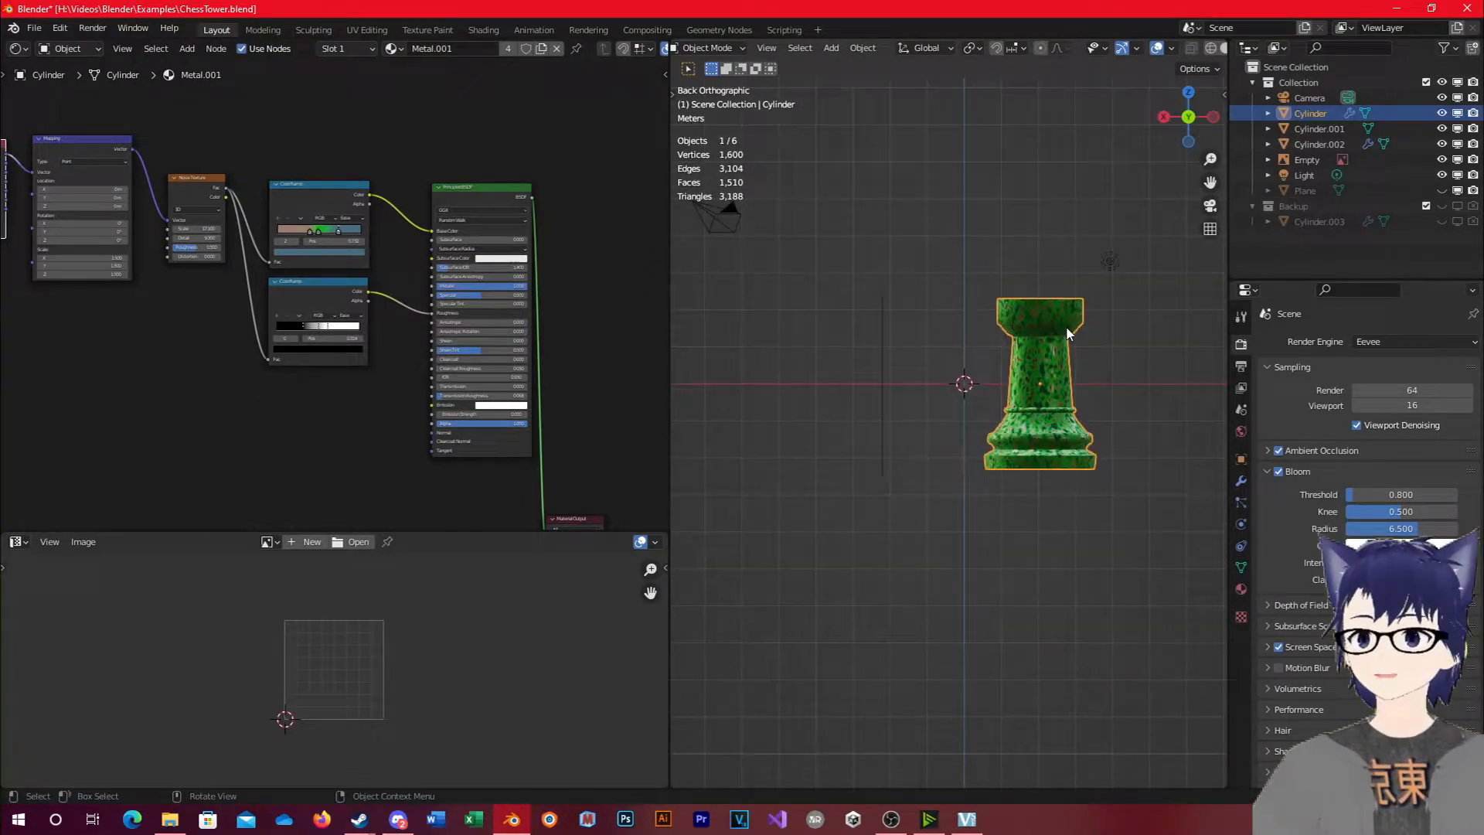
{"action": "middle_click_drag", "start_coordinate": [1036, 335], "coordinate": [843, 460]}
{"action": "scroll", "coordinate": [1019, 410], "scroll_direction": "up", "scroll_amount": 3}
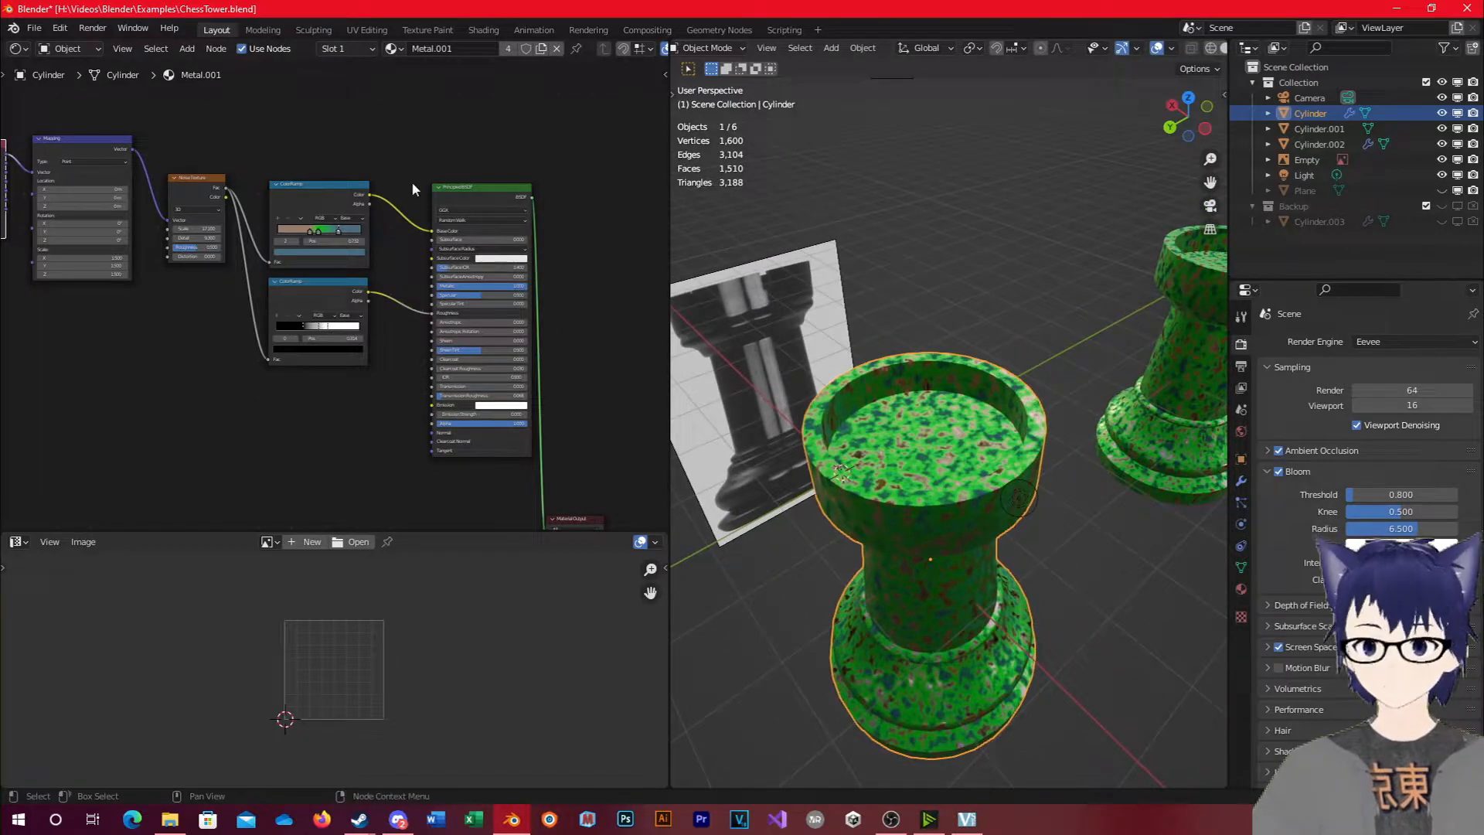
{"action": "right_click_drag", "start_coordinate": [401, 190], "coordinate": [397, 263], "text": "ctrl"}
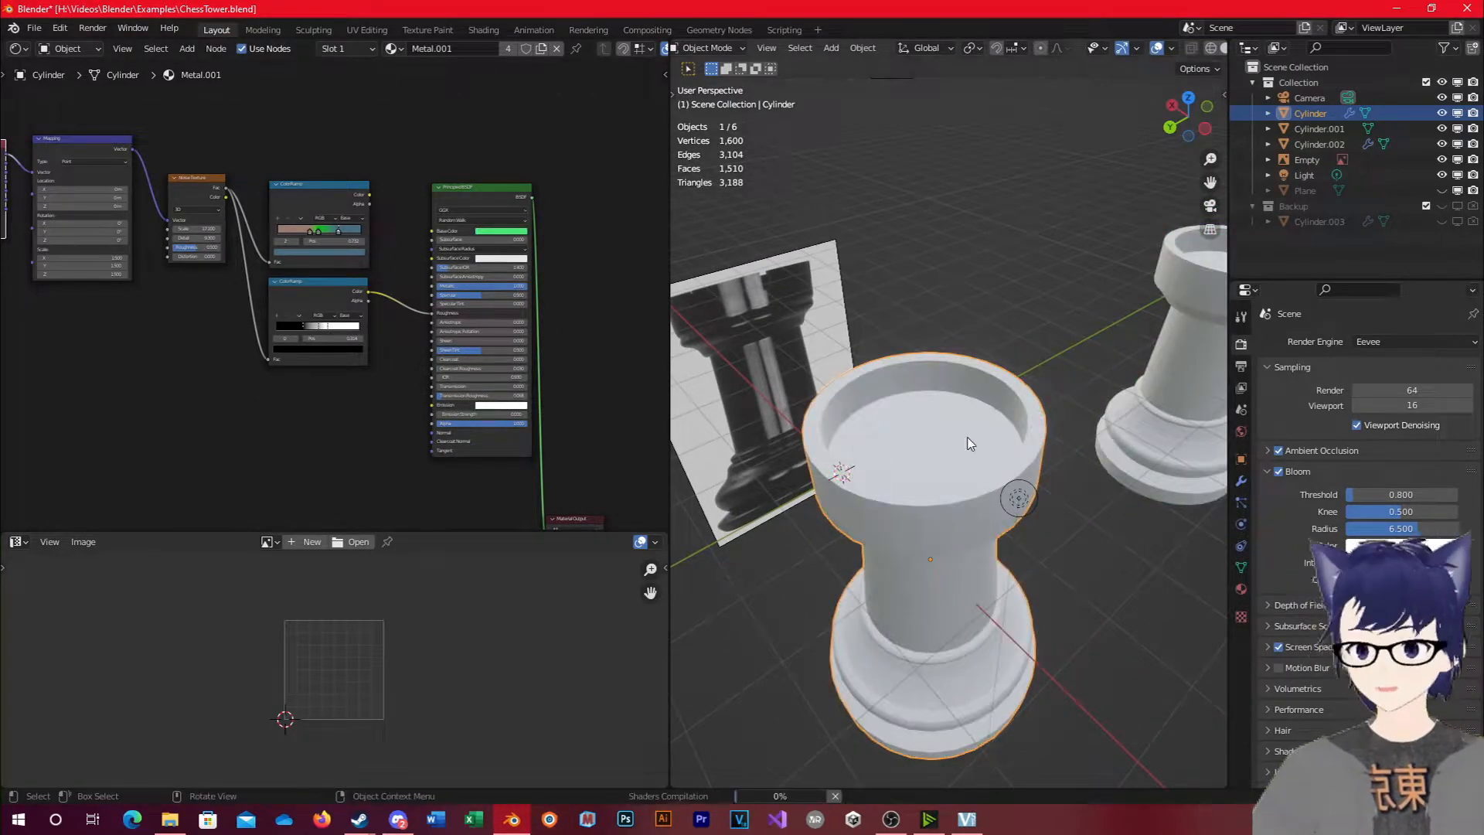
{"action": "scroll", "coordinate": [997, 513], "scroll_direction": "up", "scroll_amount": 2}
{"action": "middle_click_drag", "start_coordinate": [996, 513], "coordinate": [959, 483]}
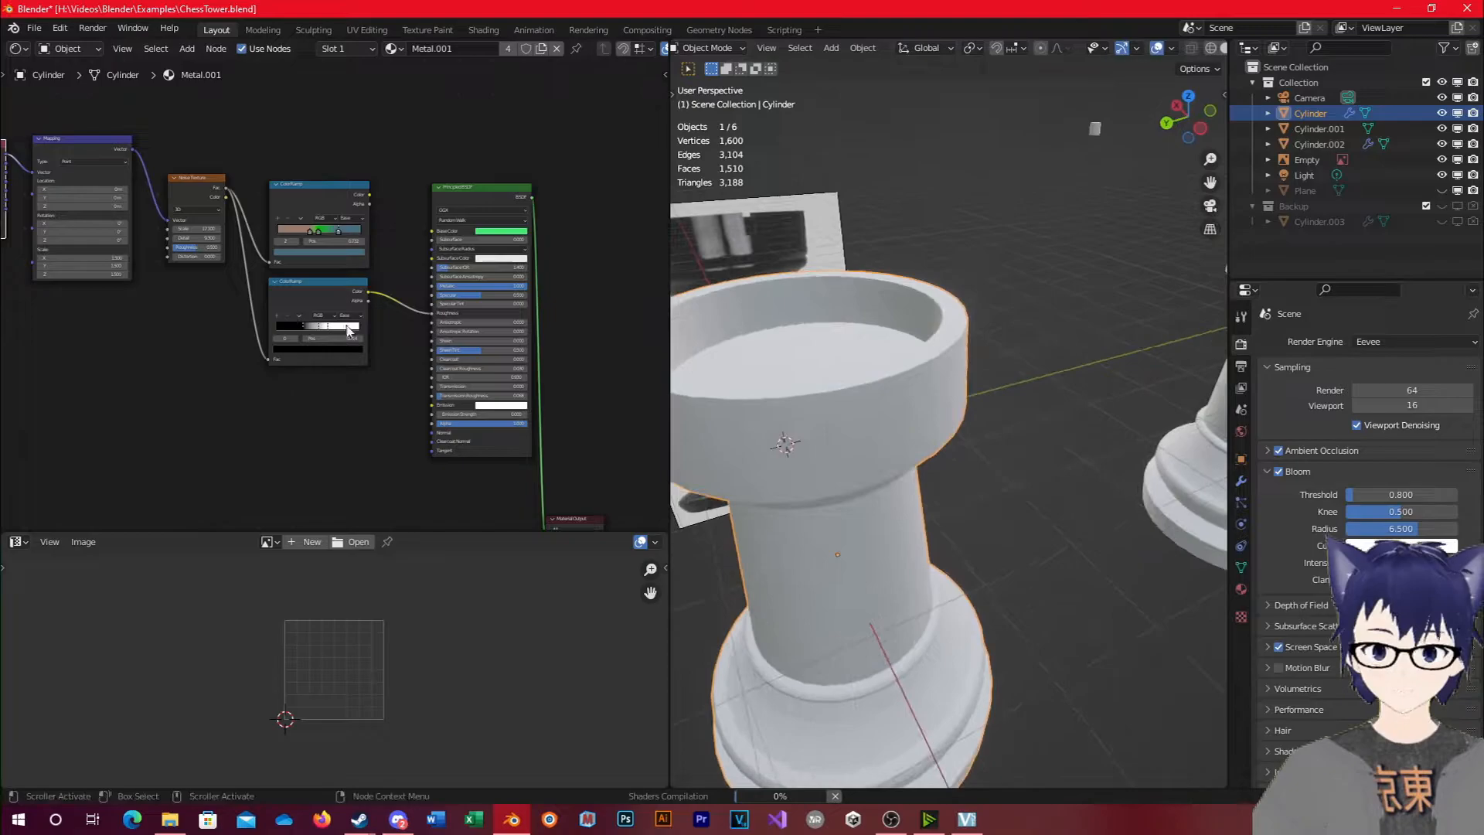
{"action": "scroll", "coordinate": [510, 255], "scroll_direction": "up", "scroll_amount": 1}
{"action": "middle_click_drag", "start_coordinate": [850, 268], "coordinate": [894, 355]}
Switch the viewport to Solid shading and enter Edit Mode on the original rook.
{"action": "key", "text": "z"}
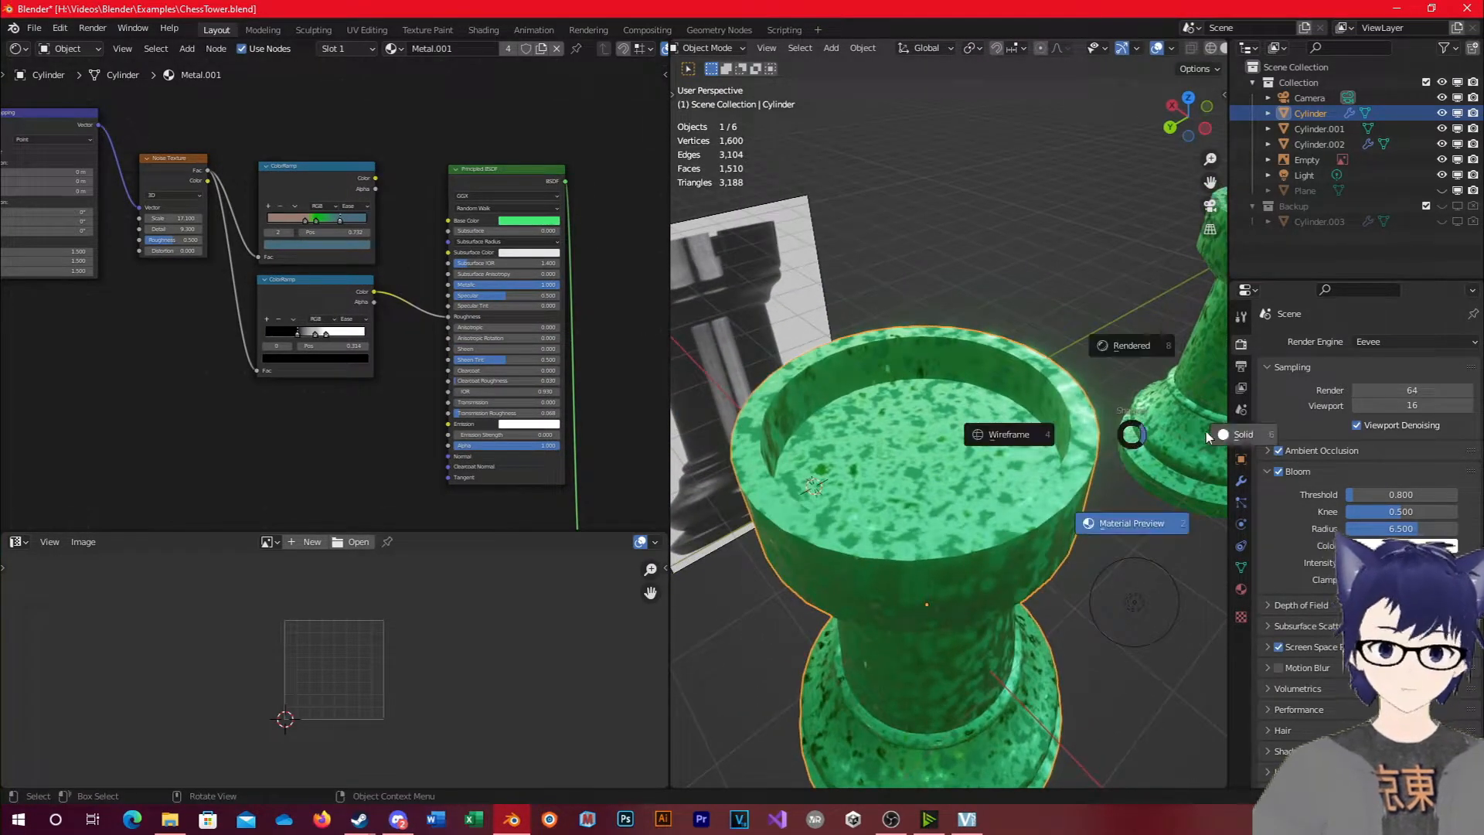
{"action": "left_click", "coordinate": [1206, 432]}
{"action": "scroll", "coordinate": [1028, 510], "scroll_direction": "down", "scroll_amount": 3}
{"action": "key", "text": "Tab"}
{"action": "scroll", "coordinate": [998, 480], "scroll_direction": "up", "scroll_amount": 4}
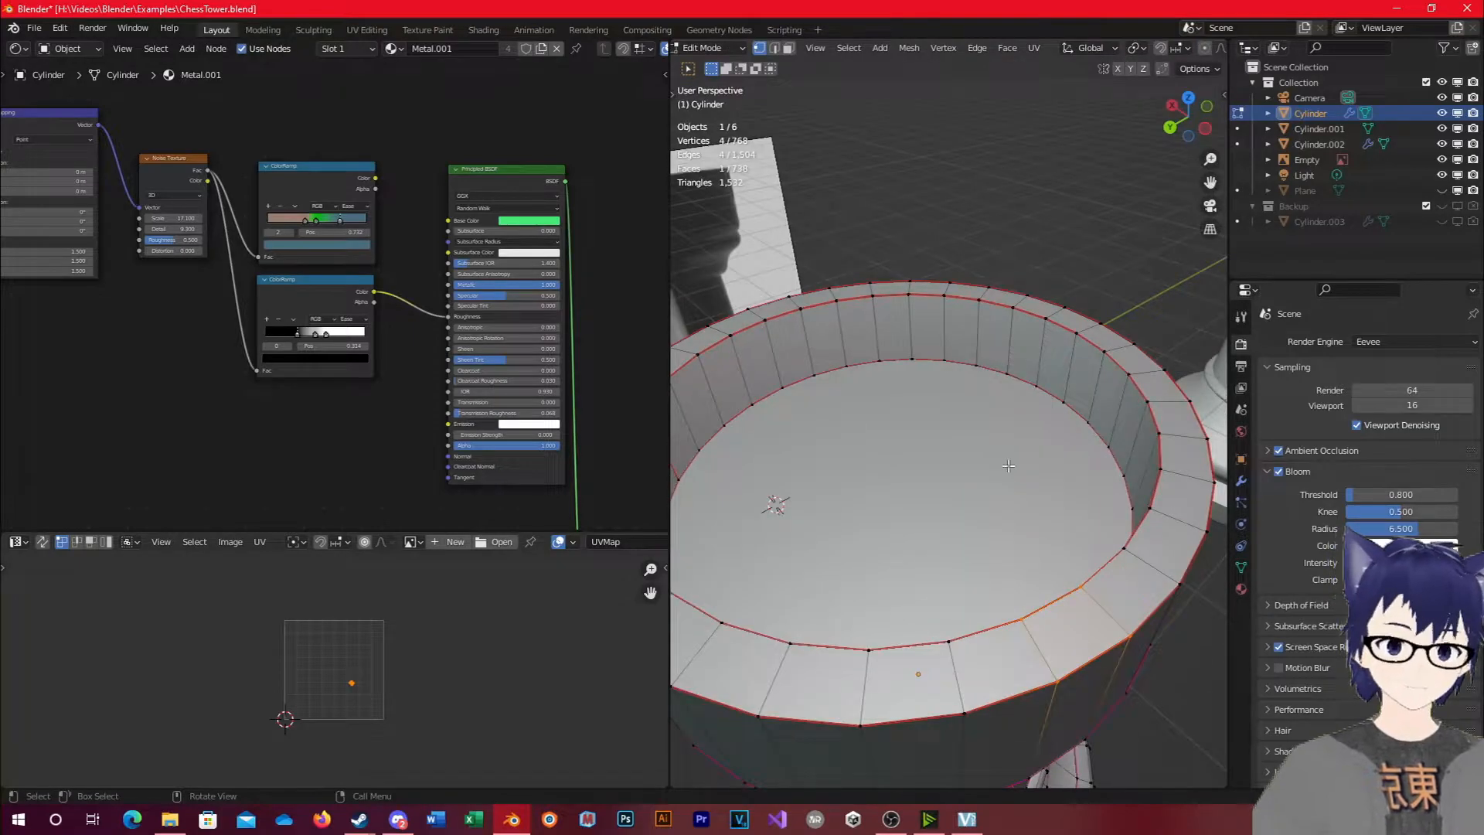
{"action": "scroll", "coordinate": [1009, 465], "scroll_direction": "down", "scroll_amount": 3}
{"action": "middle_click_drag", "start_coordinate": [1004, 594], "coordinate": [855, 596]}
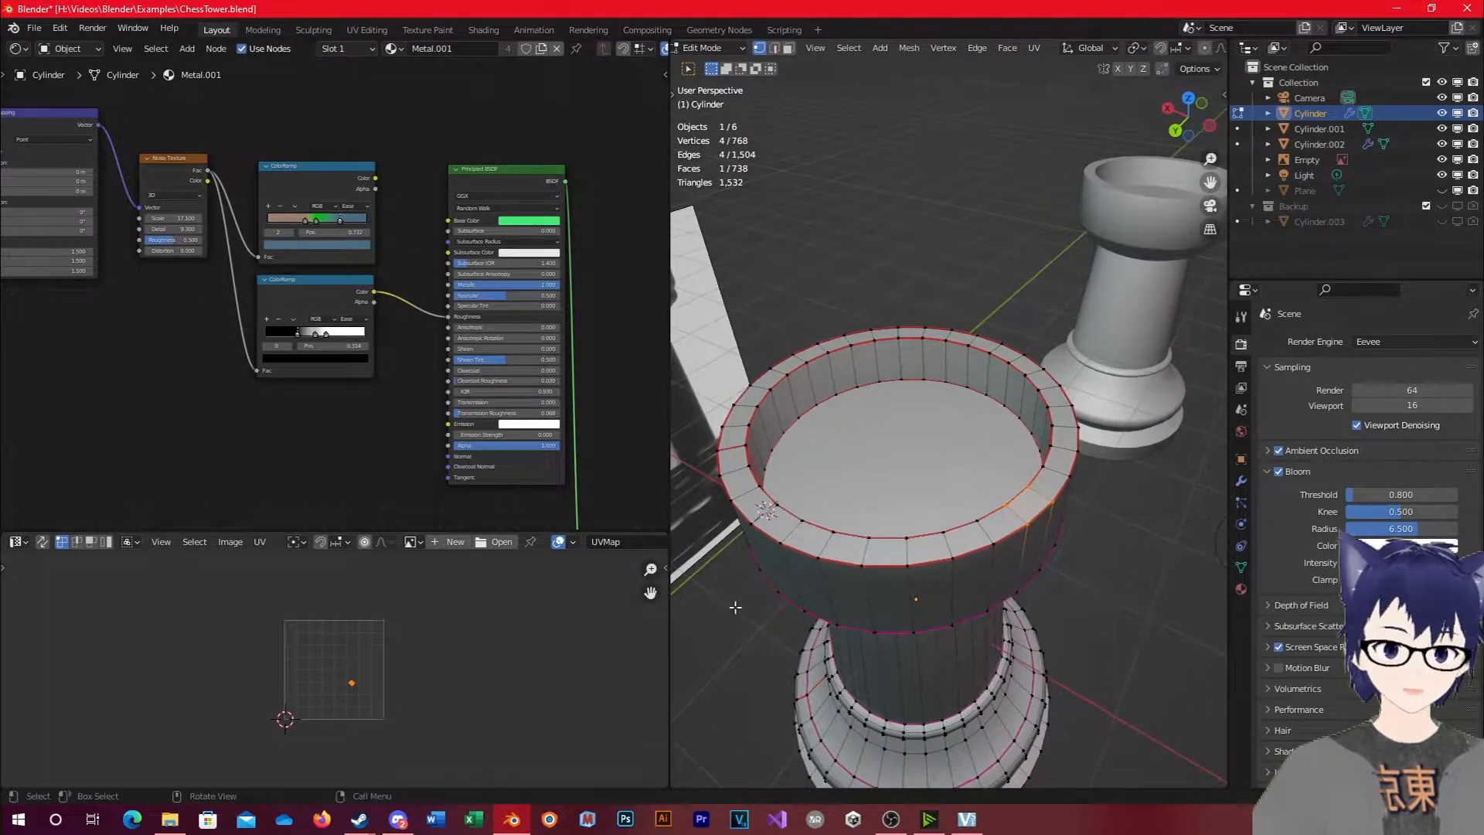
Enlarge the 3D viewport over the node and image editors, with the rook's top rim in view.
{"action": "left_click_drag", "start_coordinate": [663, 525], "coordinate": [558, 761]}
{"action": "scroll", "coordinate": [691, 570], "scroll_direction": "down", "scroll_amount": 3}
{"action": "middle_click_drag", "start_coordinate": [521, 486], "coordinate": [457, 479]}
{"action": "scroll", "coordinate": [597, 500], "scroll_direction": "up", "scroll_amount": 4}
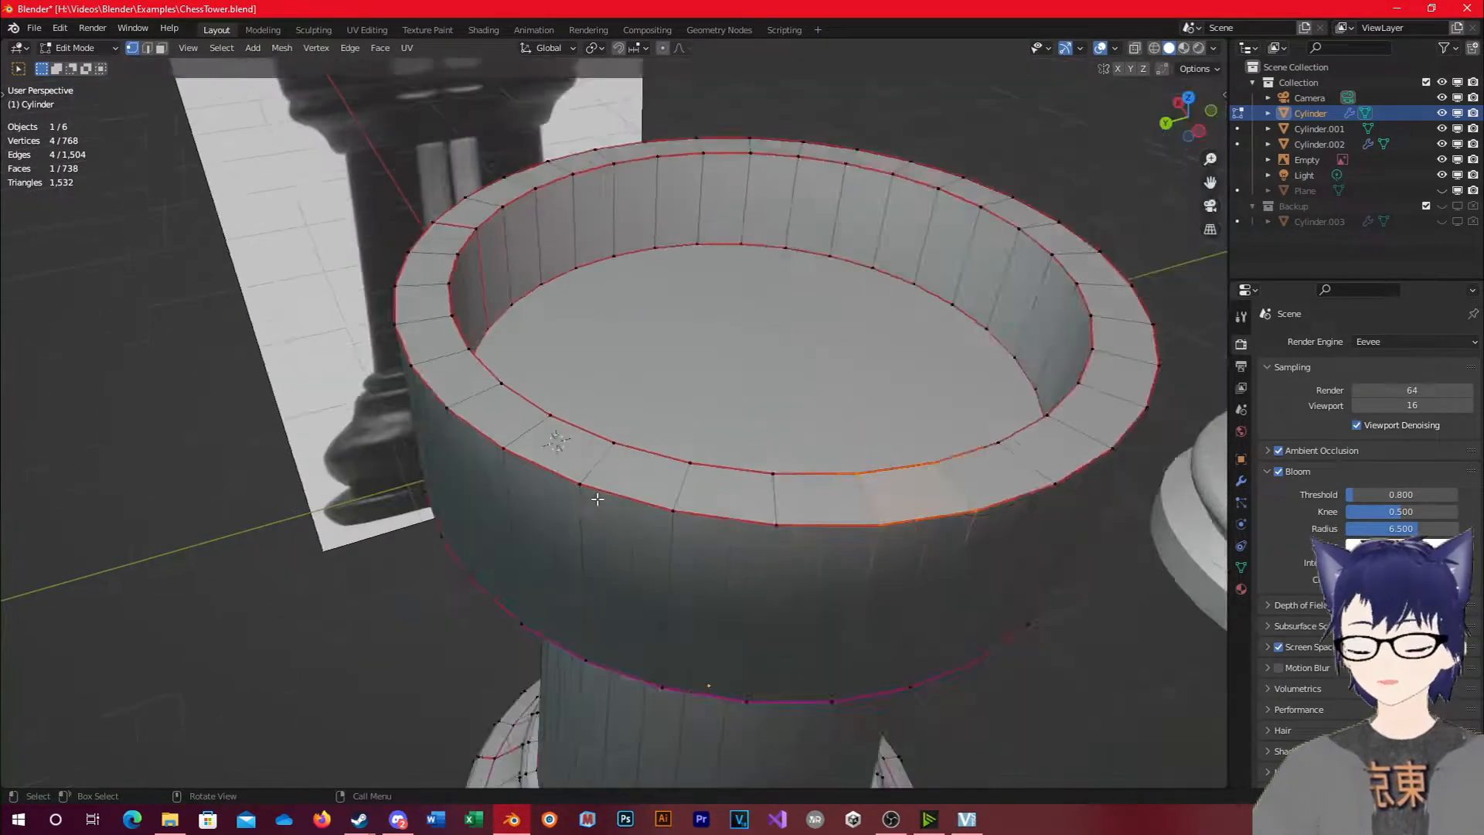
Try lowering a single top rim face by about 0.35 m along the Z axis.
{"action": "scroll", "coordinate": [598, 500], "scroll_direction": "down", "scroll_amount": 2}
{"action": "key", "text": "3"}
{"action": "key", "text": "g"}
{"action": "key", "text": "z"}
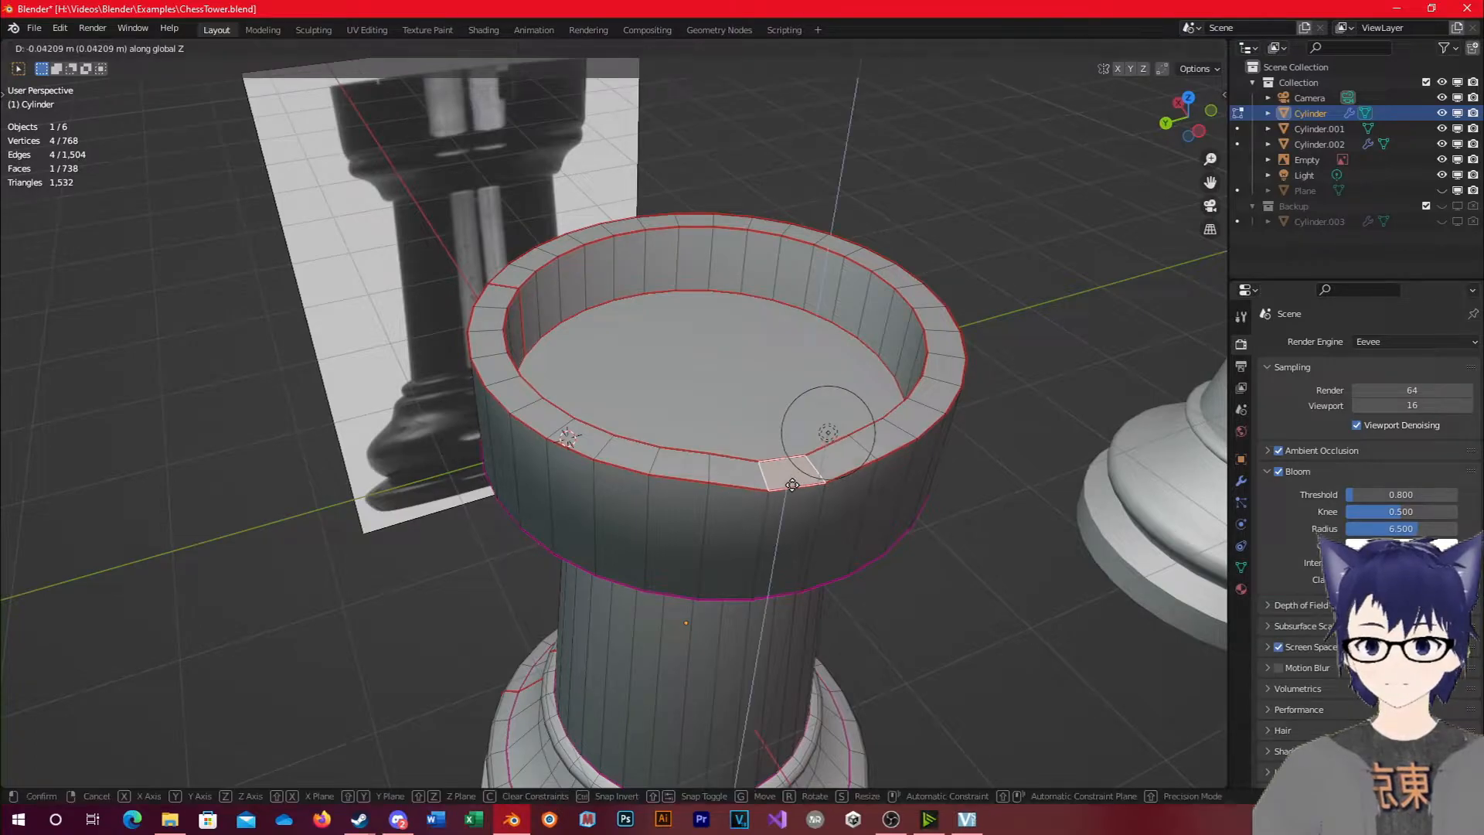
{"action": "left_click", "coordinate": [795, 534]}
{"action": "middle_click_drag", "start_coordinate": [794, 533], "coordinate": [743, 646]}
{"action": "middle_click_drag", "start_coordinate": [975, 639], "coordinate": [828, 619], "text": "shift"}
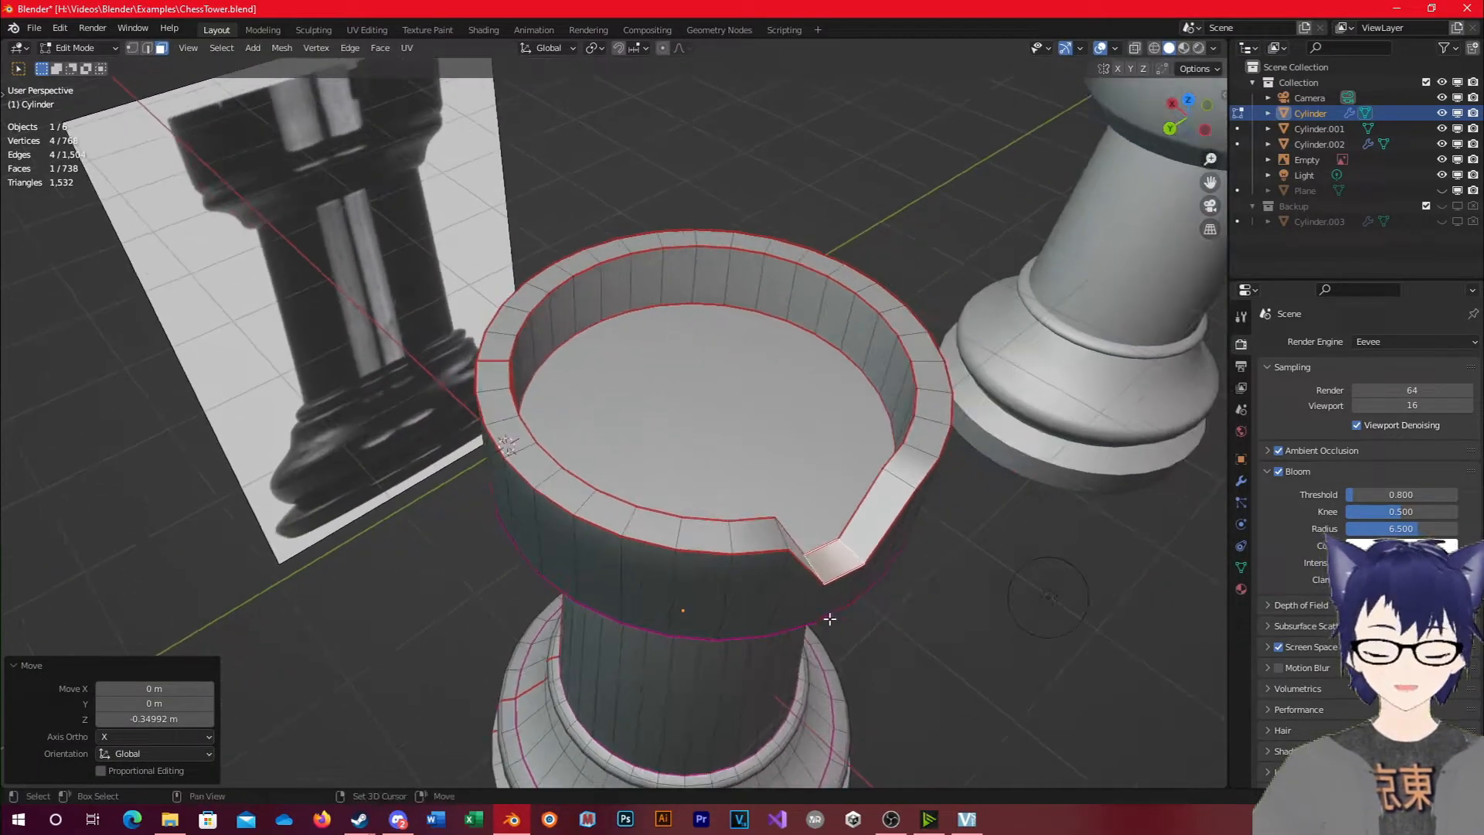
{"action": "scroll", "coordinate": [832, 603], "scroll_direction": "up", "scroll_amount": 2}
{"action": "middle_click_drag", "start_coordinate": [1003, 626], "coordinate": [858, 570], "text": "shift"}
{"action": "middle_click_drag", "start_coordinate": [682, 539], "coordinate": [375, 326]}
{"action": "key", "text": "ctrl+z"}
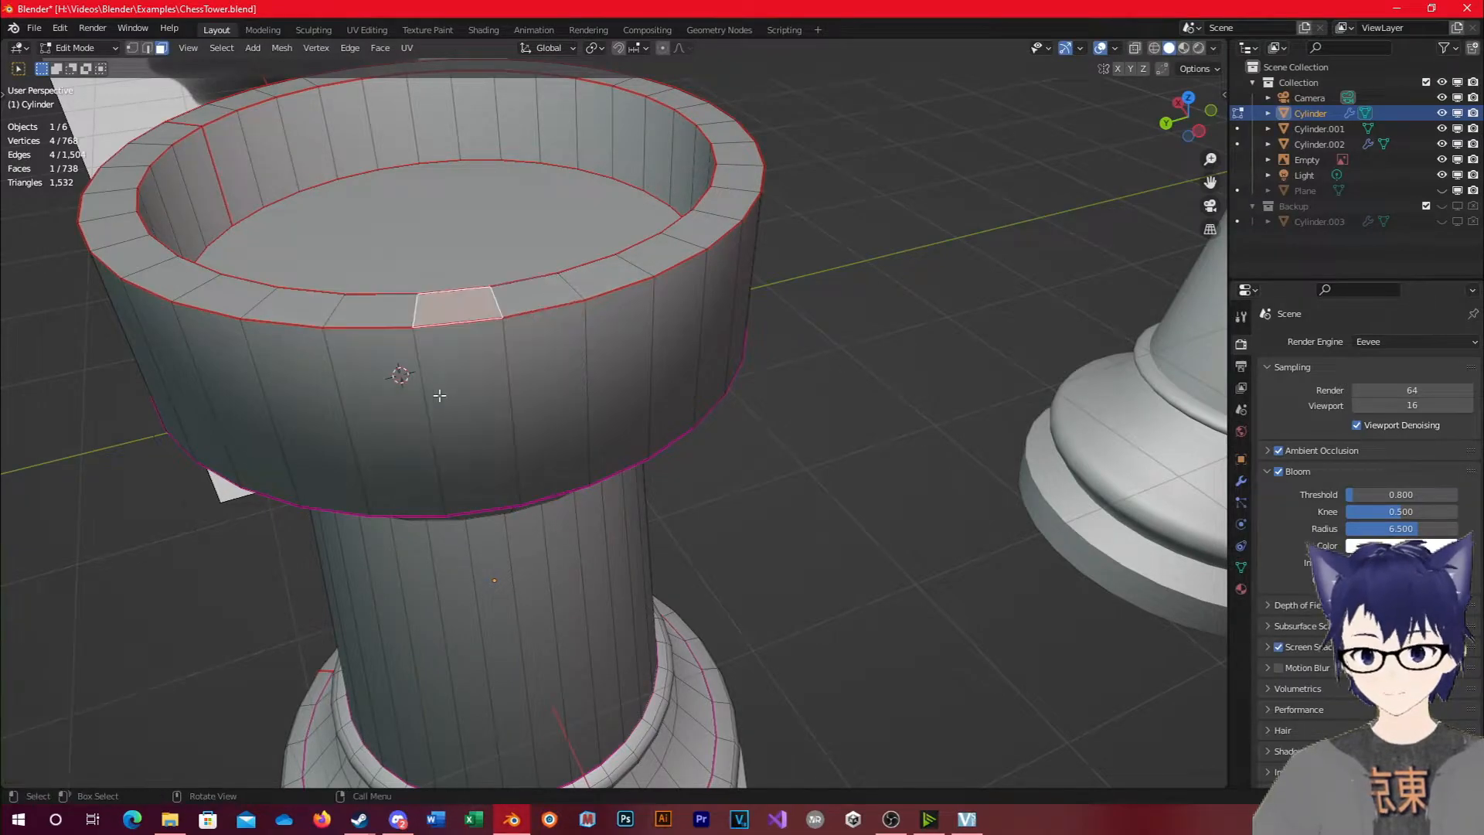
Add a loop cut around the outer wall of the rook's top, slid slightly above mid-height.
{"action": "middle_click_drag", "start_coordinate": [412, 380], "coordinate": [817, 615]}
{"action": "key", "text": "ctrl+r"}
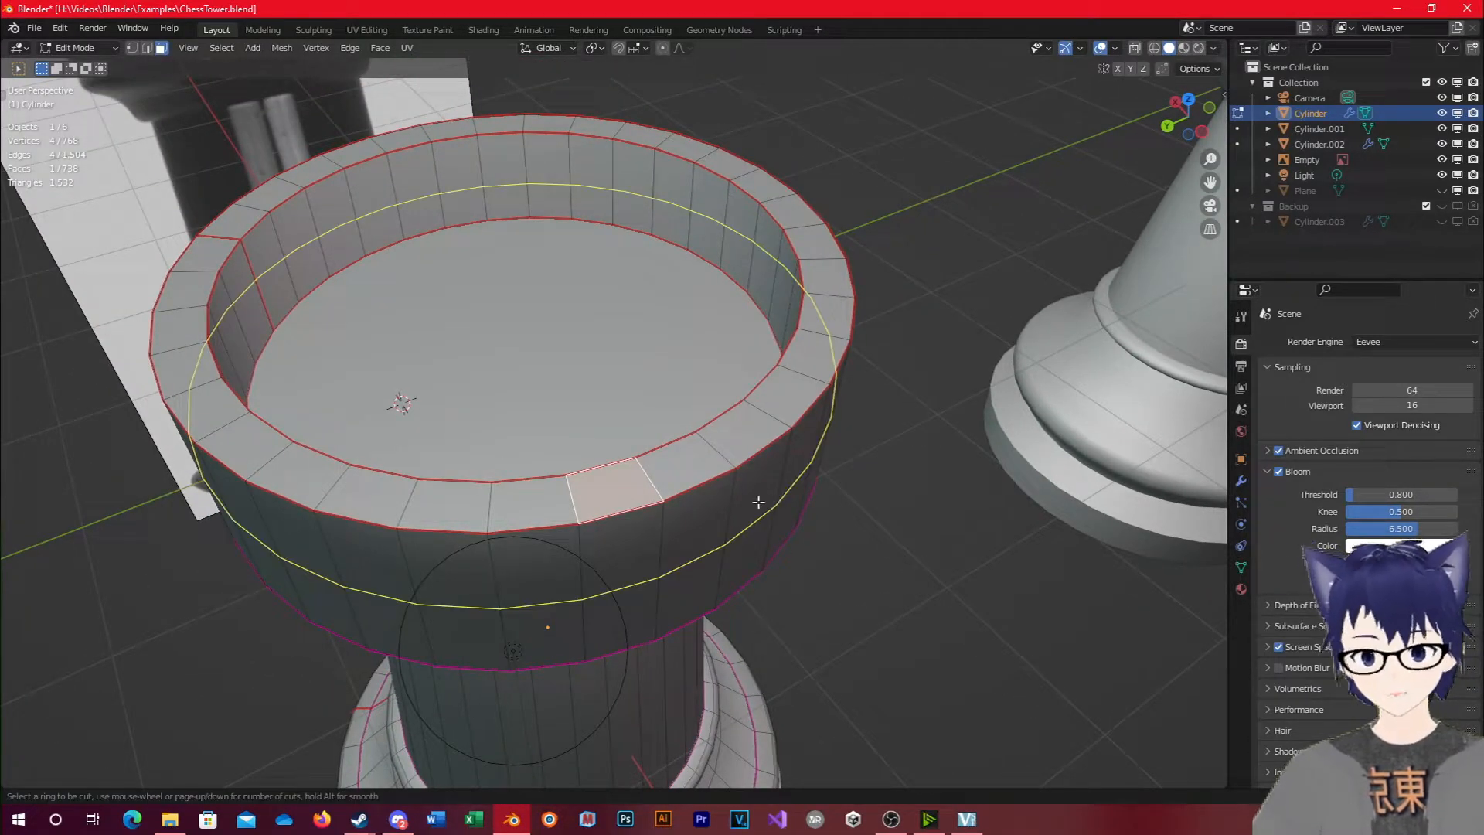
{"action": "left_click", "coordinate": [768, 503]}
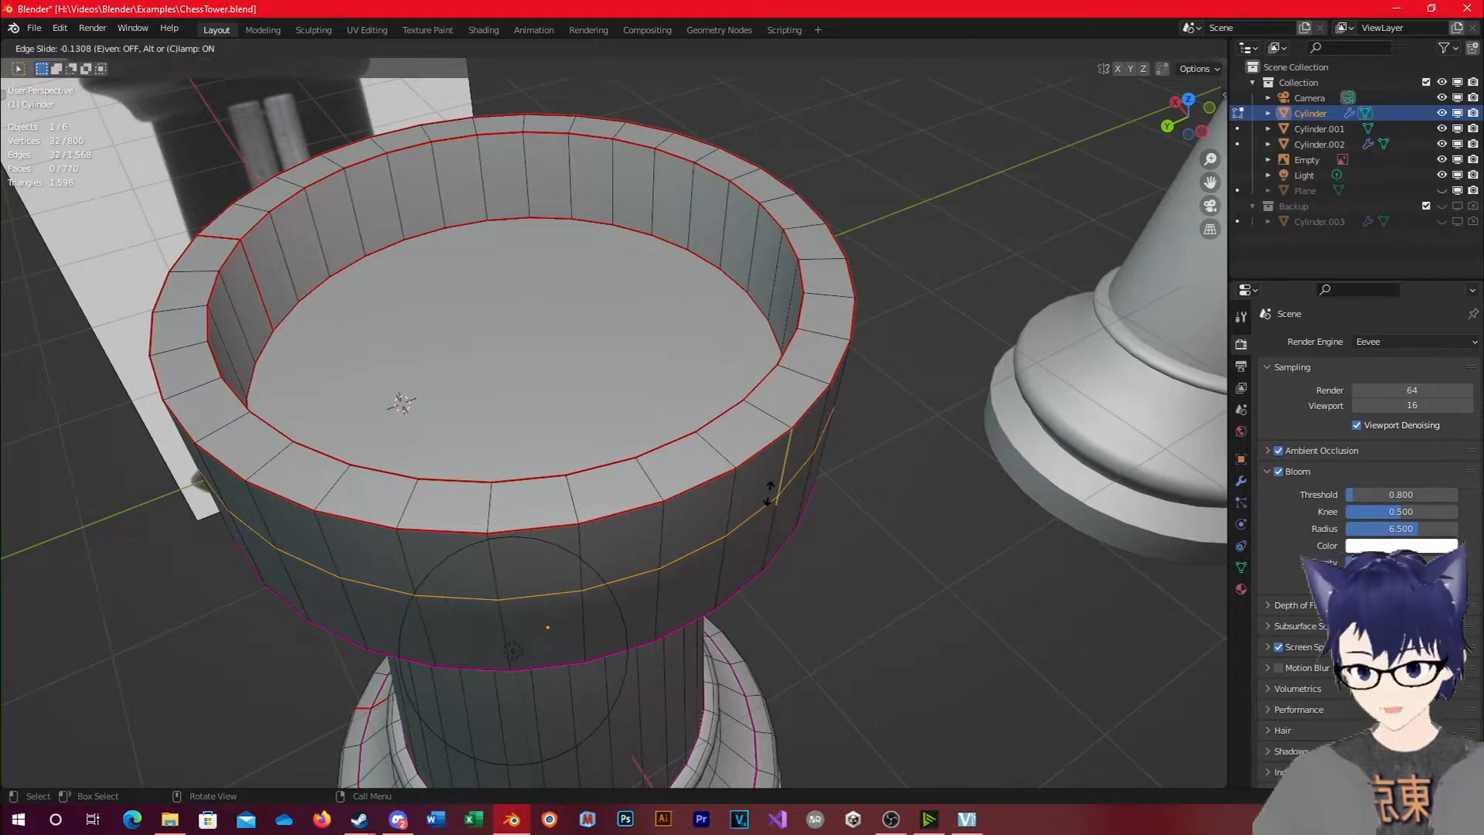
{"action": "left_click", "coordinate": [768, 496]}
Add a single centred loop cut around the inner wall of the rook's top.
{"action": "middle_click_drag", "start_coordinate": [455, 479], "coordinate": [657, 368]}
{"action": "key", "text": "ctrl+r"}
{"action": "left_click", "coordinate": [657, 368]}
{"action": "right_click", "coordinate": [820, 425]}
{"action": "middle_click_drag", "start_coordinate": [768, 381], "coordinate": [650, 403]}
{"action": "middle_click_drag", "start_coordinate": [571, 375], "coordinate": [633, 438], "text": "shift"}
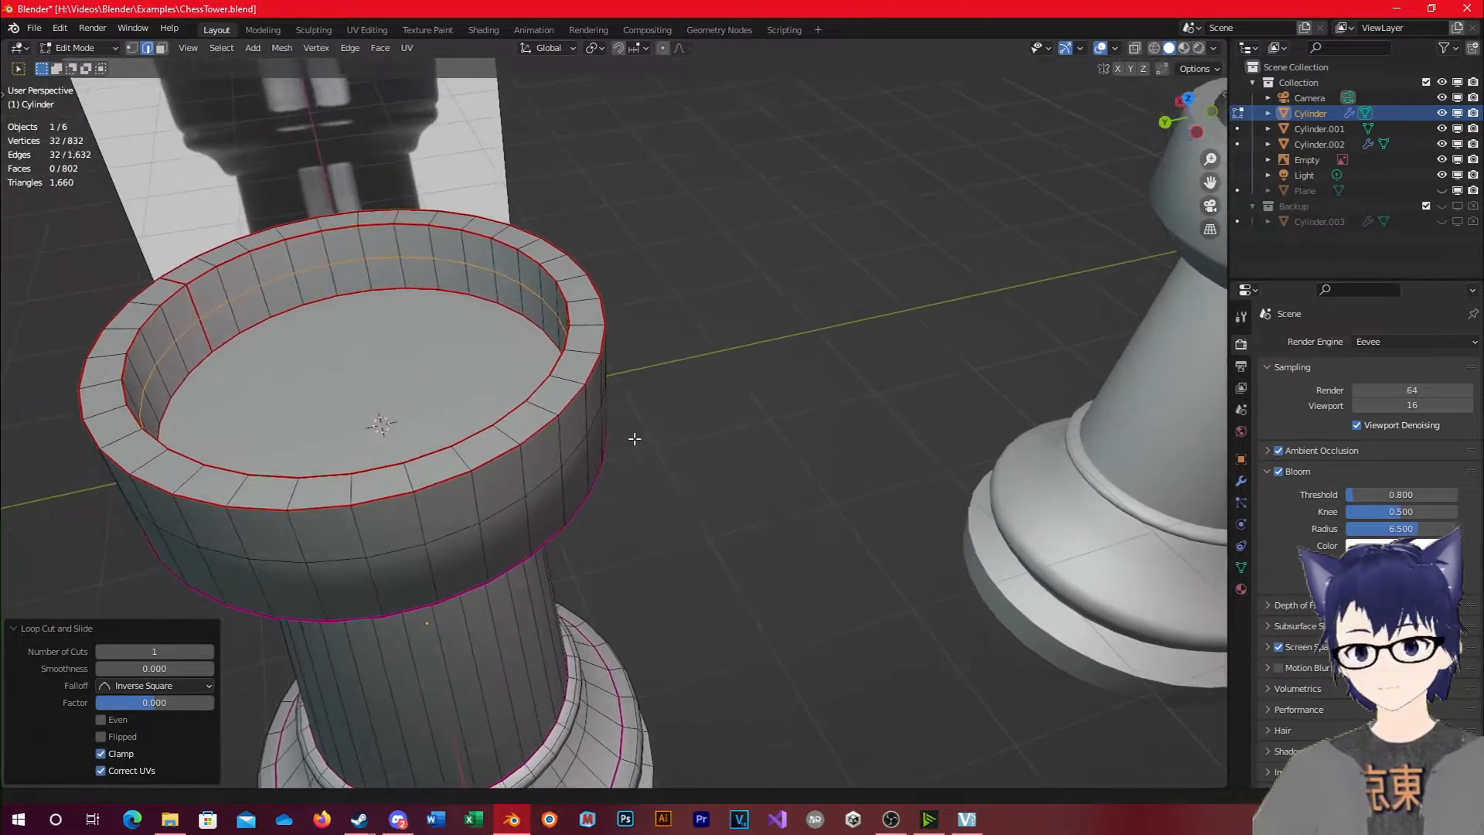
Delete one top rim face and the upper outer wall face directly beneath it.
{"action": "key", "text": "3"}
{"action": "left_click", "coordinate": [565, 400]}
{"action": "key", "text": "x"}
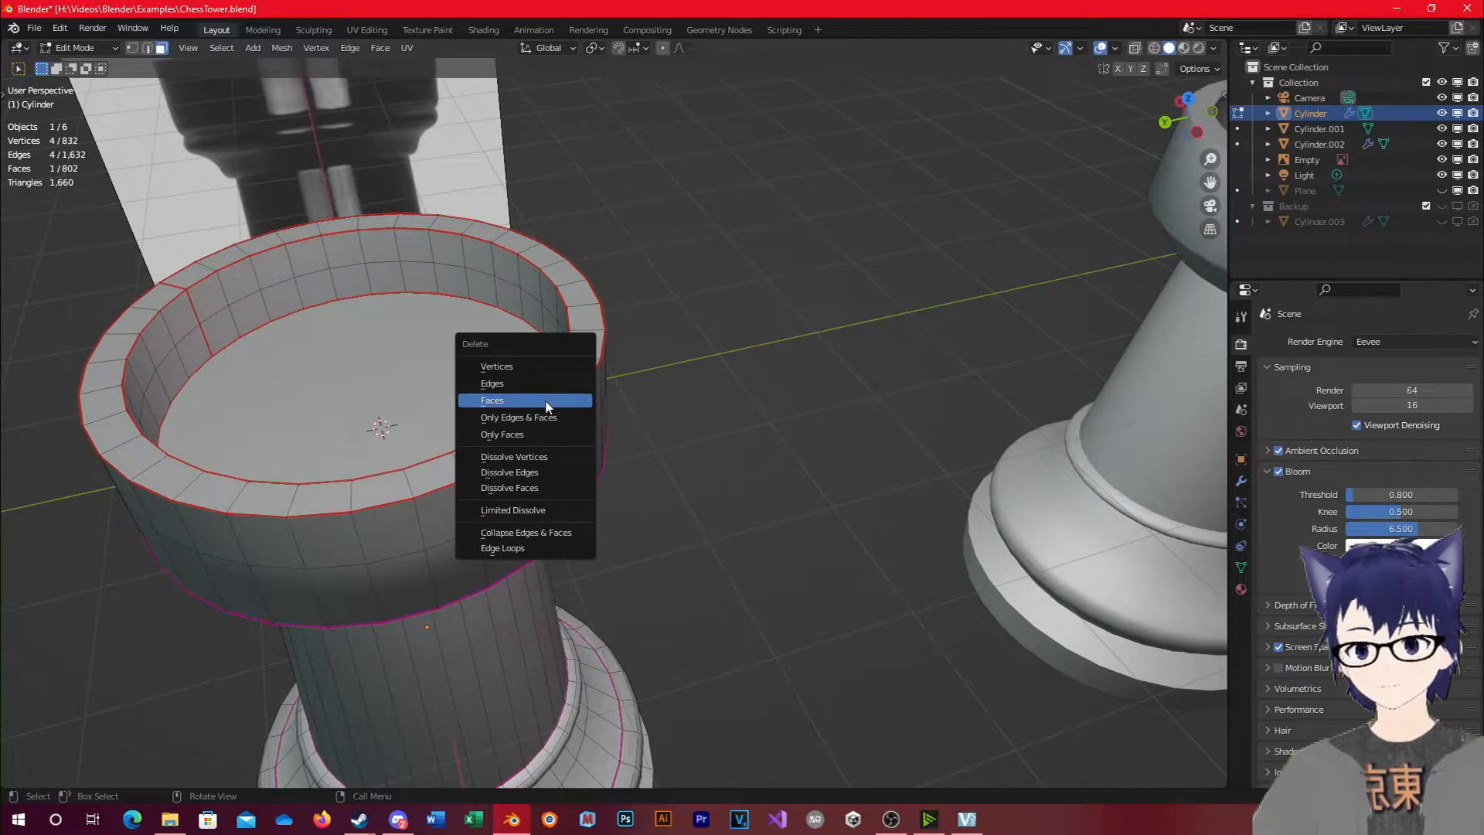
{"action": "left_click", "coordinate": [546, 402]}
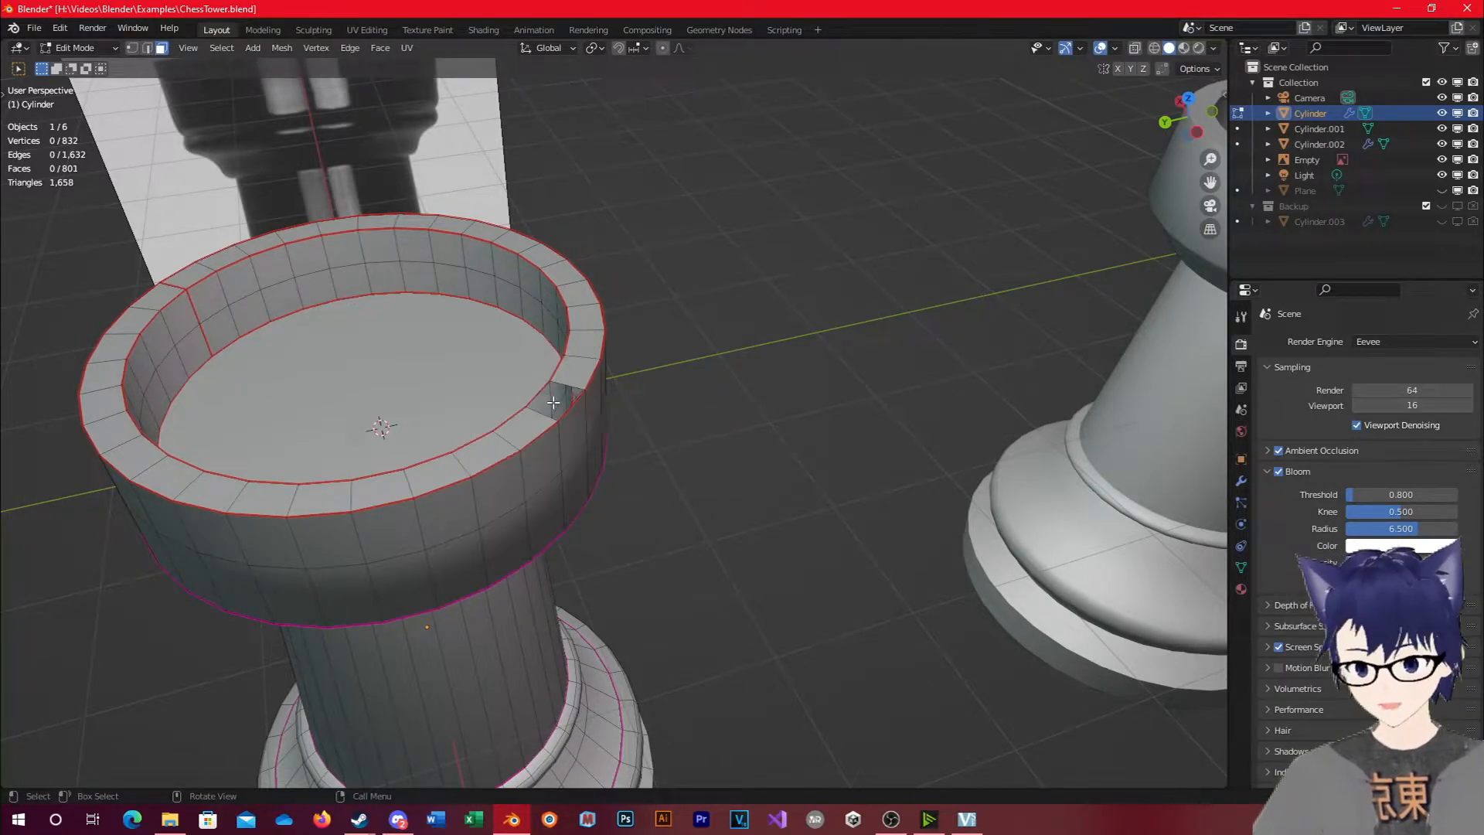
{"action": "left_click", "coordinate": [575, 429]}
{"action": "key", "text": "x"}
{"action": "left_click", "coordinate": [574, 429]}
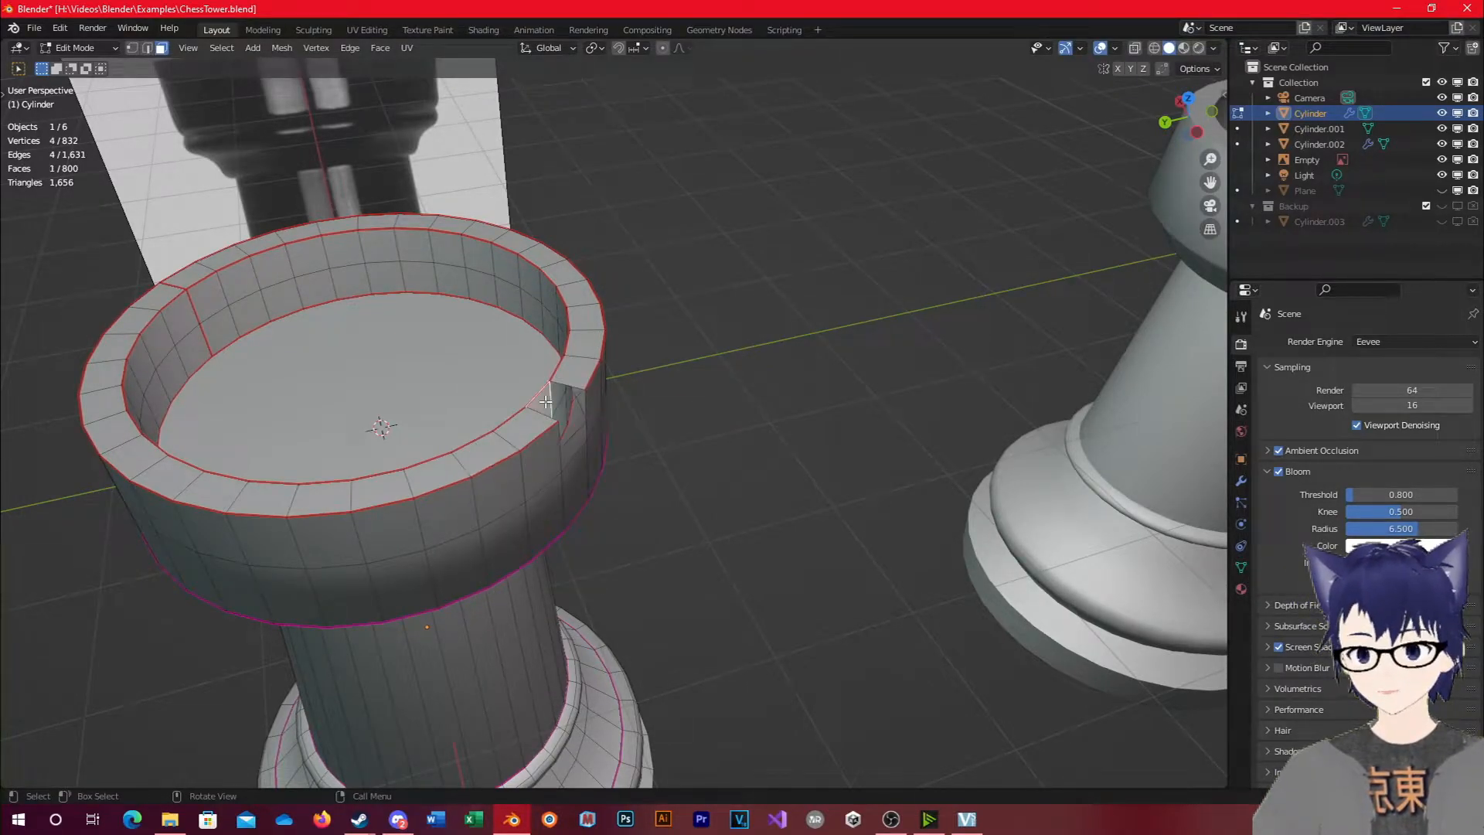
Undo the face deletions on the rook's rim.
{"action": "middle_click_drag", "start_coordinate": [545, 402], "coordinate": [367, 365]}
{"action": "scroll", "coordinate": [527, 432], "scroll_direction": "up", "scroll_amount": 3}
{"action": "scroll", "coordinate": [522, 431], "scroll_direction": "down", "scroll_amount": 1}
{"action": "key", "text": "ctrl+z"}
{"action": "key", "text": "ctrl+z"}
{"action": "key", "text": "ctrl+z"}
Try cutting the notch by deleting the selected rim face's vertices.
{"action": "key", "text": "x"}
{"action": "left_click", "coordinate": [534, 403]}
{"action": "key", "text": "1"}
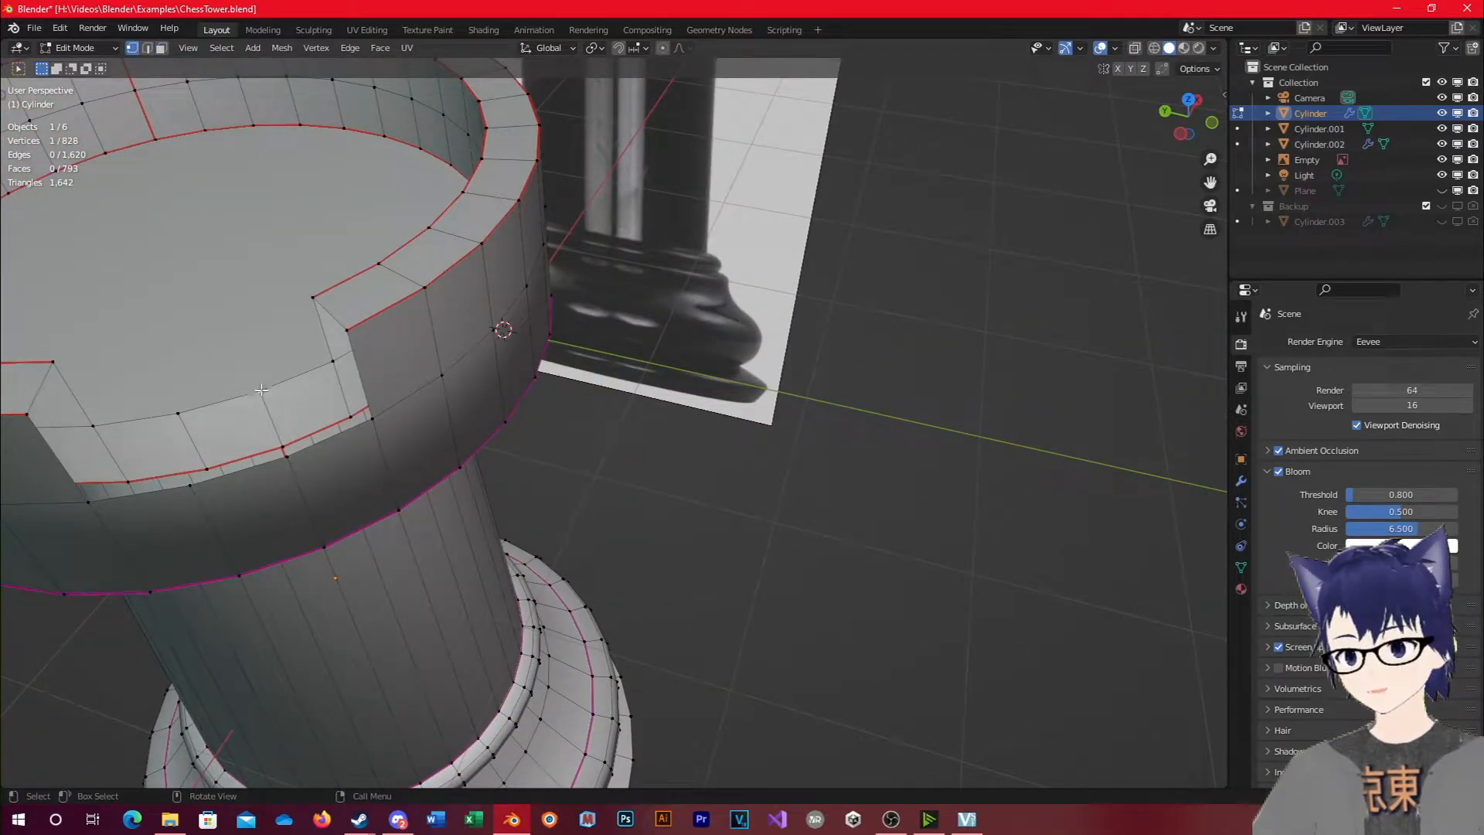
{"action": "key", "text": "ctrl+z"}
{"action": "key", "text": "ctrl+z"}
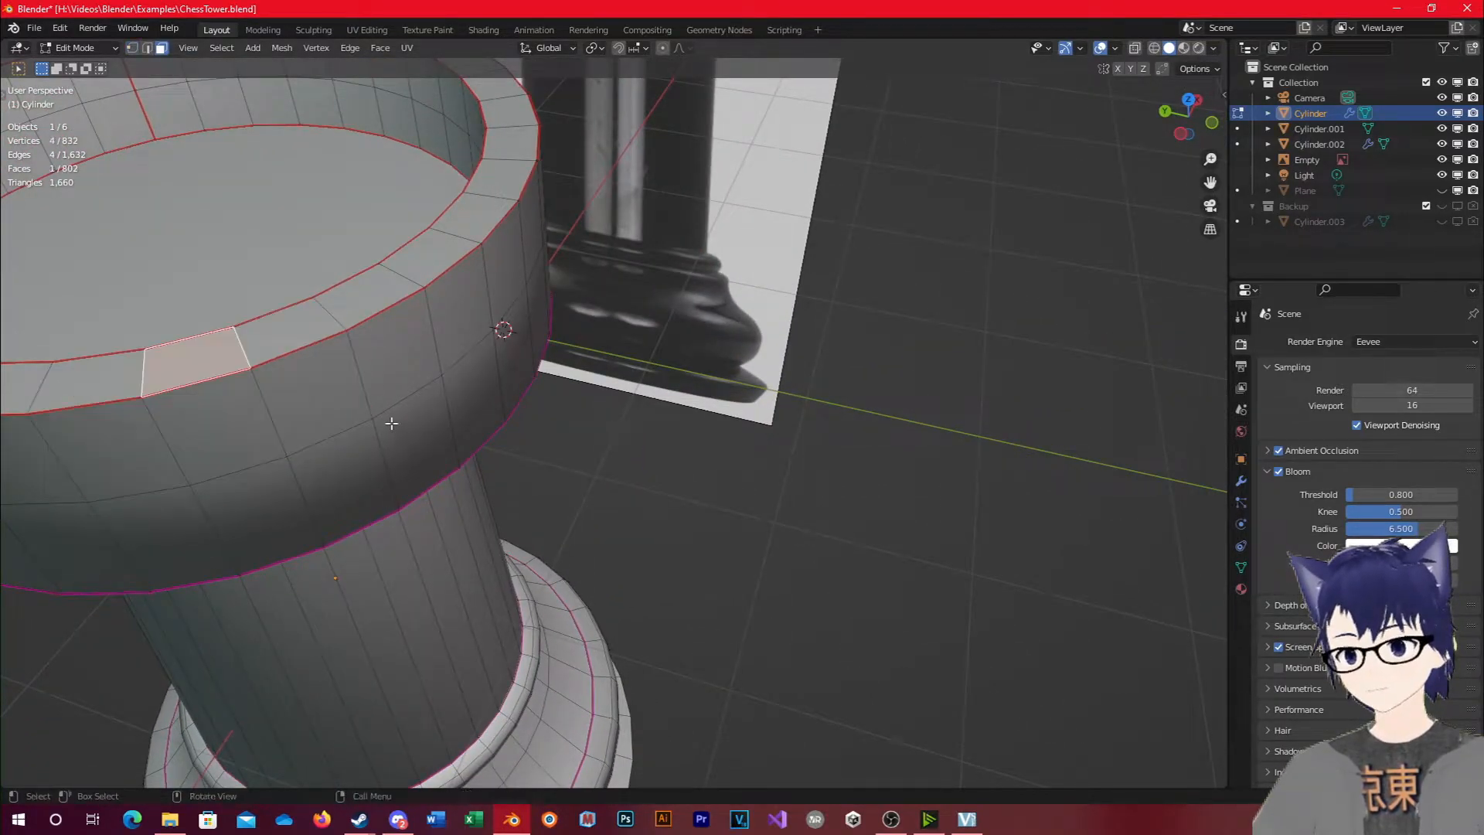
Delete one top rim face together with the upper outer and inner wall faces beneath it to open a notch.
{"action": "key", "text": "x"}
{"action": "left_click", "coordinate": [196, 401]}
{"action": "left_click", "coordinate": [200, 420], "text": "shift"}
{"action": "middle_click_drag", "start_coordinate": [274, 433], "coordinate": [438, 418]}
{"action": "left_click", "coordinate": [1082, 360], "text": "shift"}
{"action": "middle_click_drag", "start_coordinate": [1075, 362], "coordinate": [620, 376]}
{"action": "key", "text": "x"}
{"action": "left_click", "coordinate": [966, 423]}
Select the outer wall's middle edge loop and slide it towards the rim by a factor of about -0.488.
{"action": "key", "text": "1"}
{"action": "left_click", "coordinate": [550, 397], "text": "alt"}
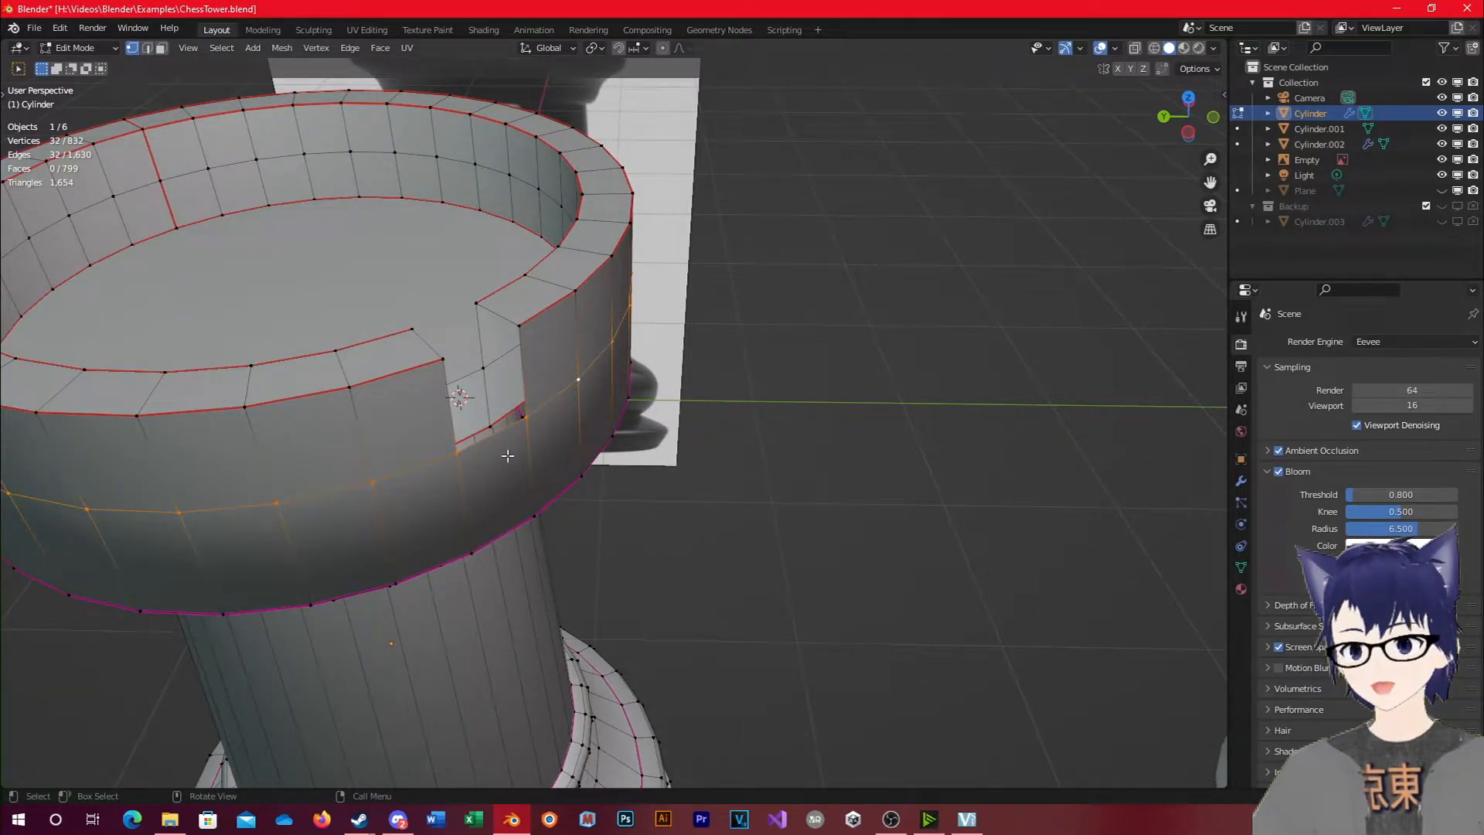
{"action": "key", "text": "g"}
{"action": "key", "text": "g"}
{"action": "left_click", "coordinate": [491, 409]}
Turn on snapping and set the snap target to Vertex.
{"action": "middle_click_drag", "start_coordinate": [491, 409], "coordinate": [565, 232]}
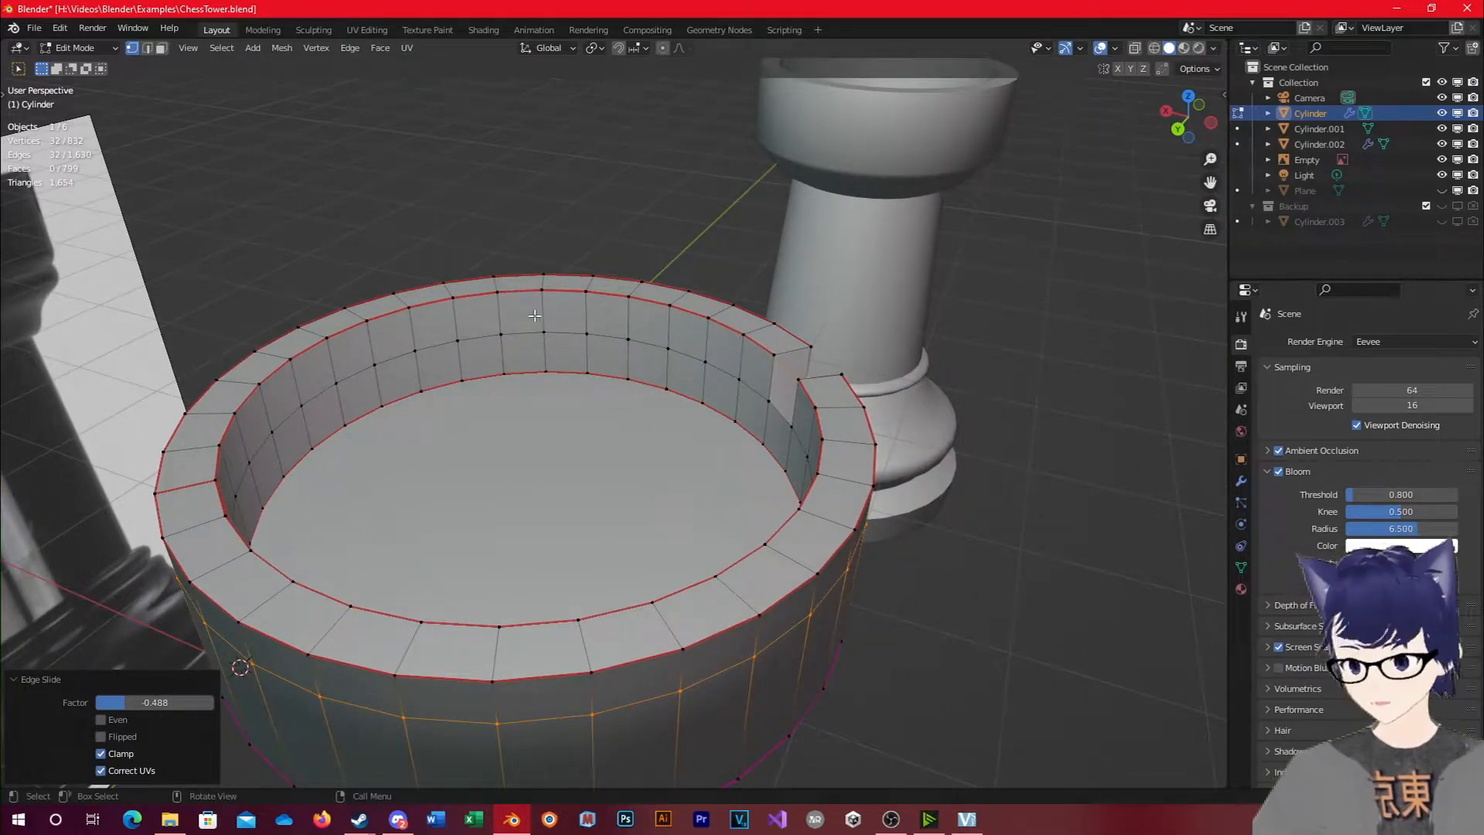
{"action": "left_click", "coordinate": [637, 50]}
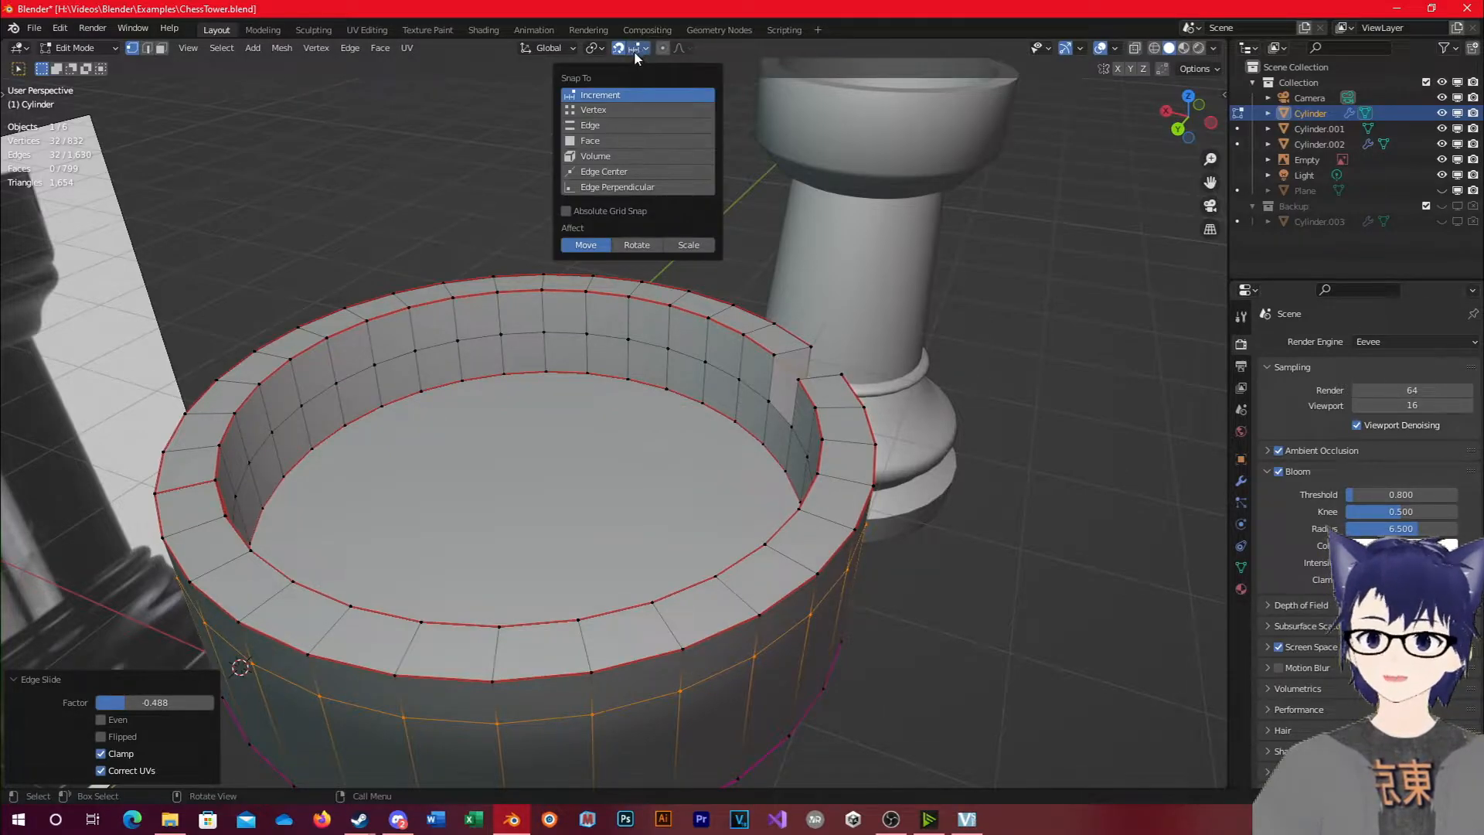
{"action": "left_click", "coordinate": [585, 116]}
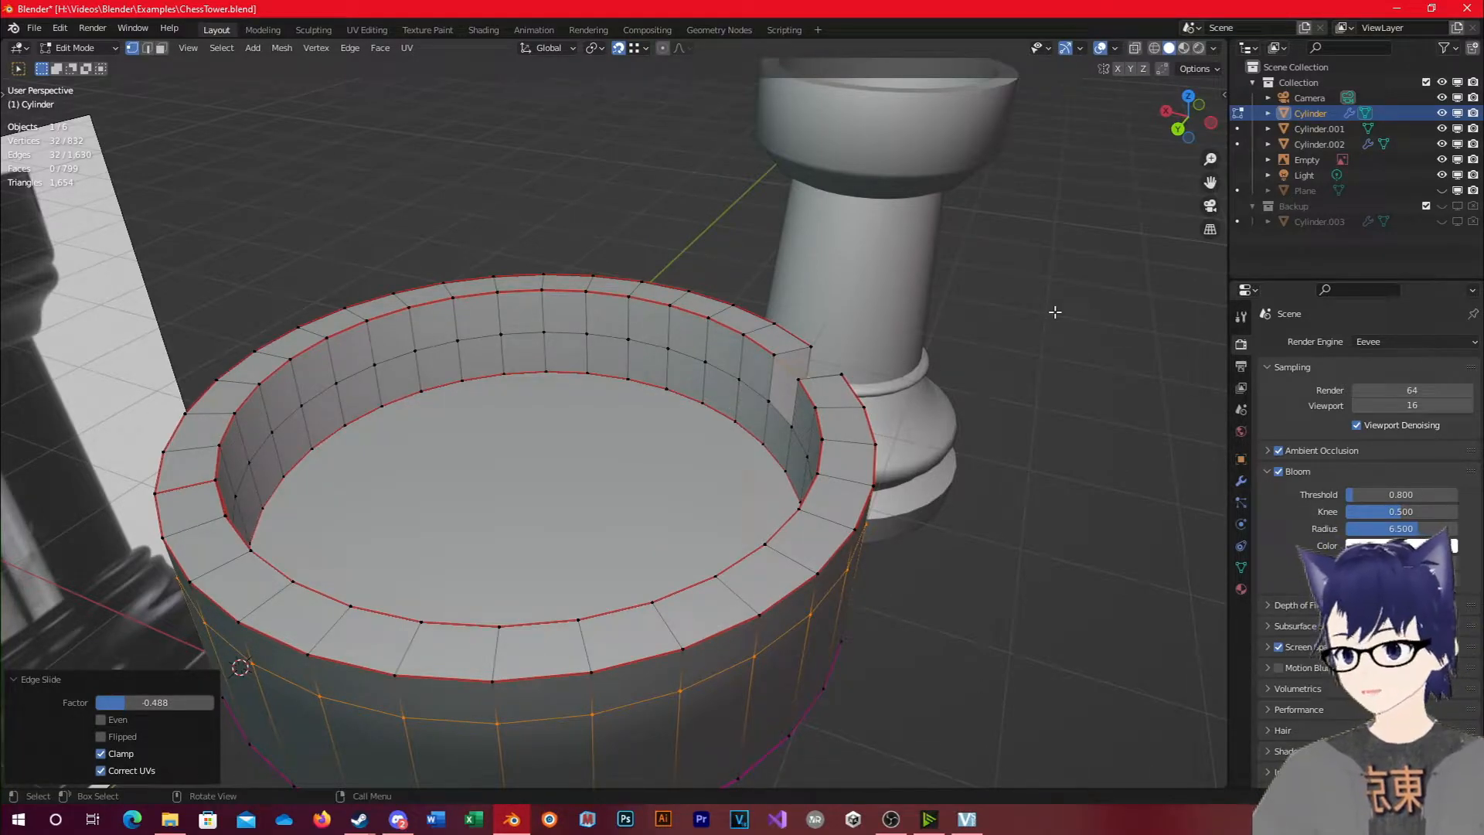
Try moving the outer edge loop without an axis constraint, snapping it to vertices of the inner wall.
{"action": "key", "text": "g"}
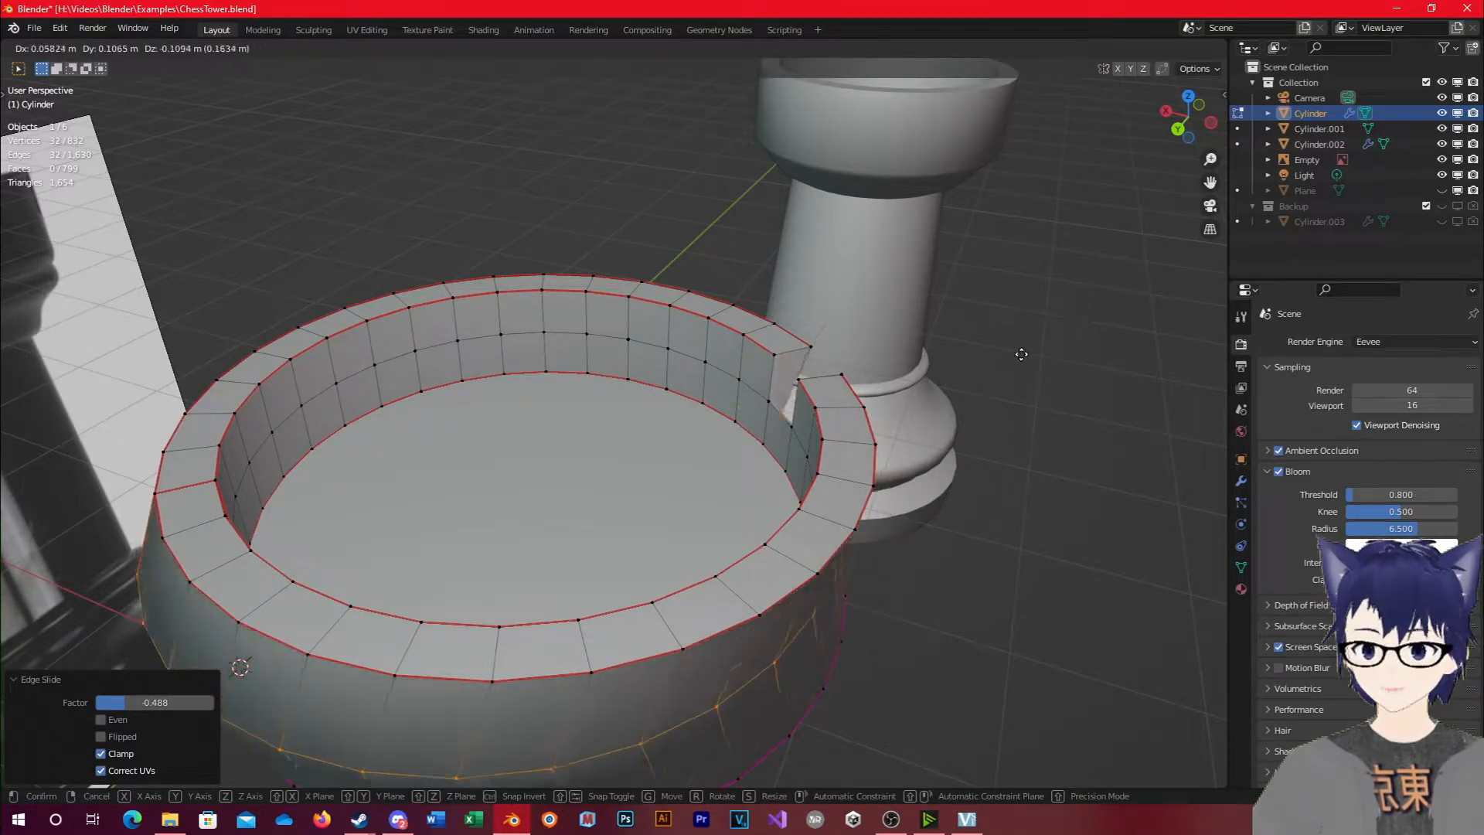
{"action": "right_click", "coordinate": [1027, 330]}
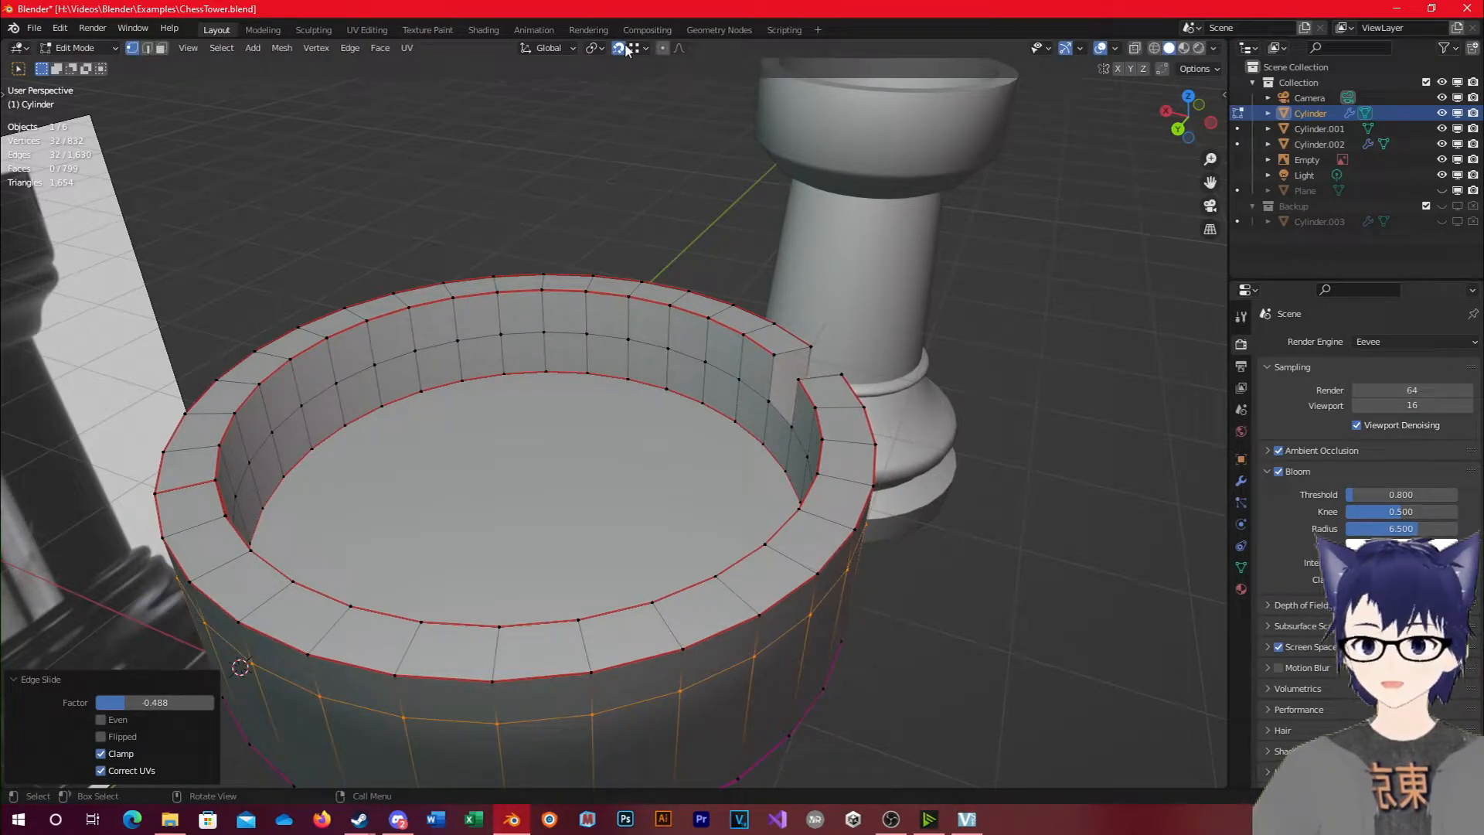
{"action": "key", "text": "g"}
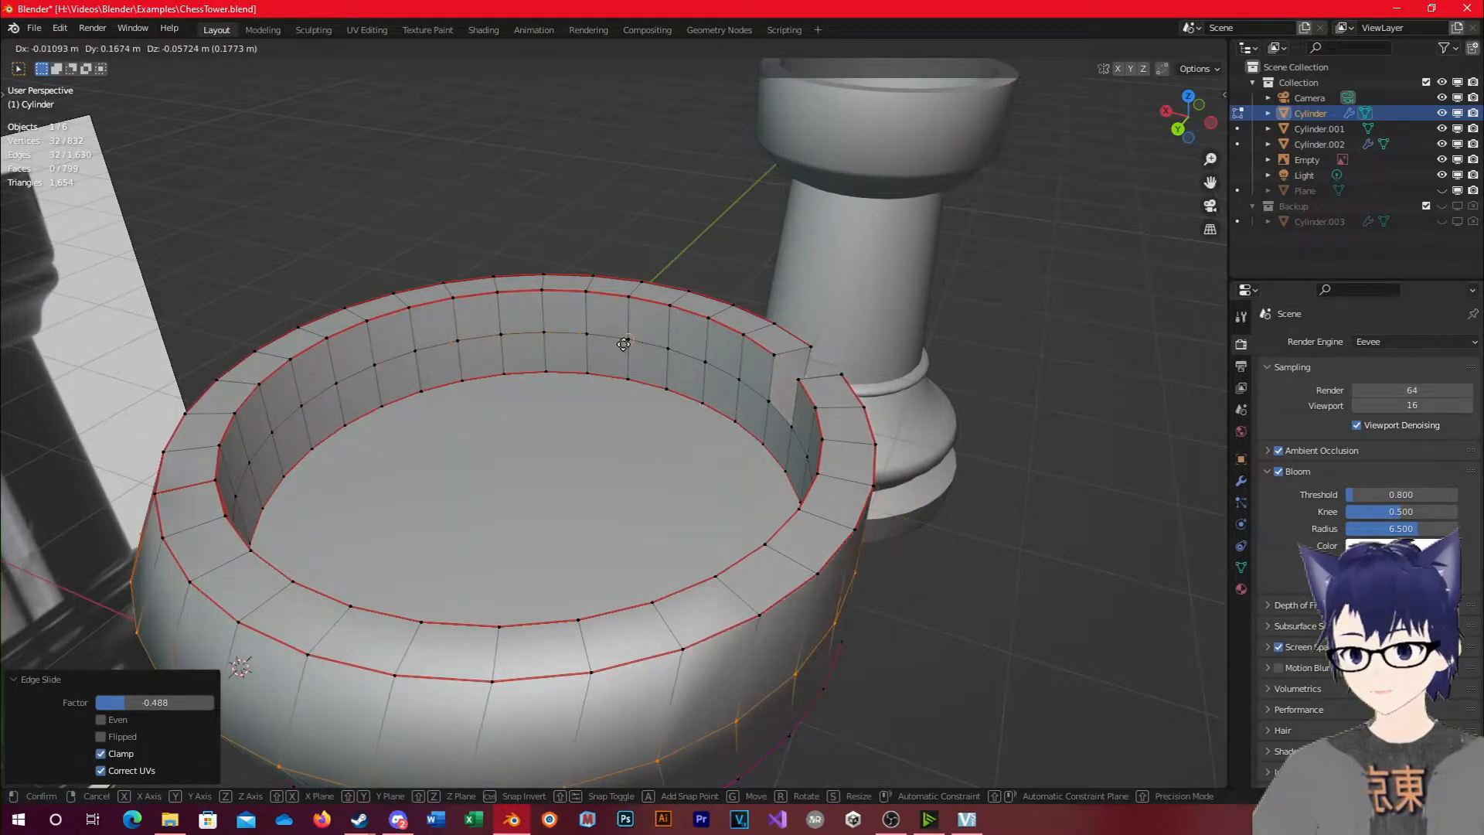
{"action": "right_click", "coordinate": [735, 371]}
{"action": "middle_click_drag", "start_coordinate": [812, 503], "coordinate": [750, 348]}
{"action": "key", "text": "g"}
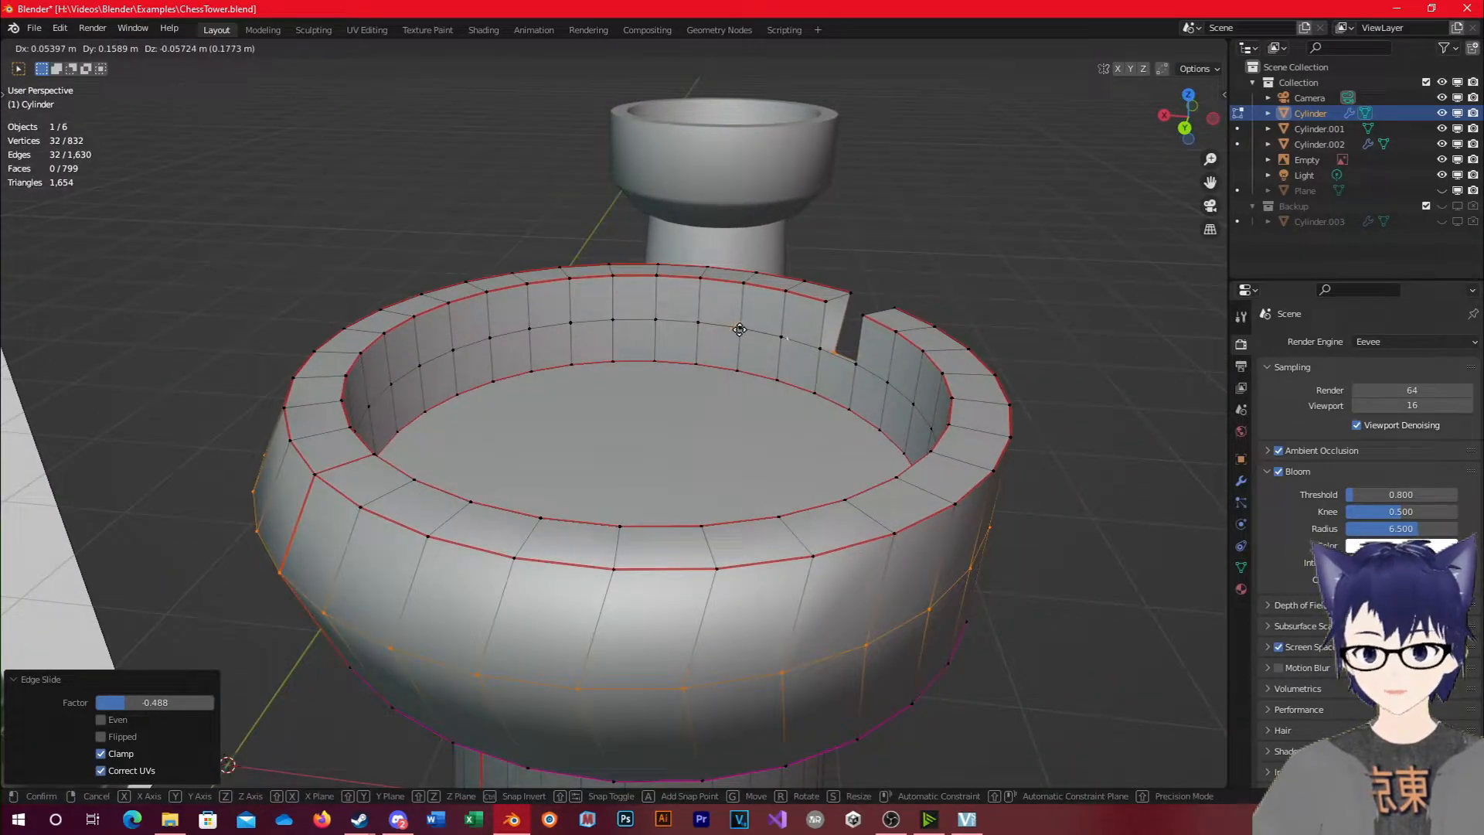
{"action": "right_click", "coordinate": [740, 329]}
{"action": "middle_click_drag", "start_coordinate": [910, 450], "coordinate": [849, 476]}
{"action": "scroll", "coordinate": [831, 477], "scroll_direction": "up", "scroll_amount": 2}
{"action": "scroll", "coordinate": [709, 399], "scroll_direction": "down", "scroll_amount": 4}
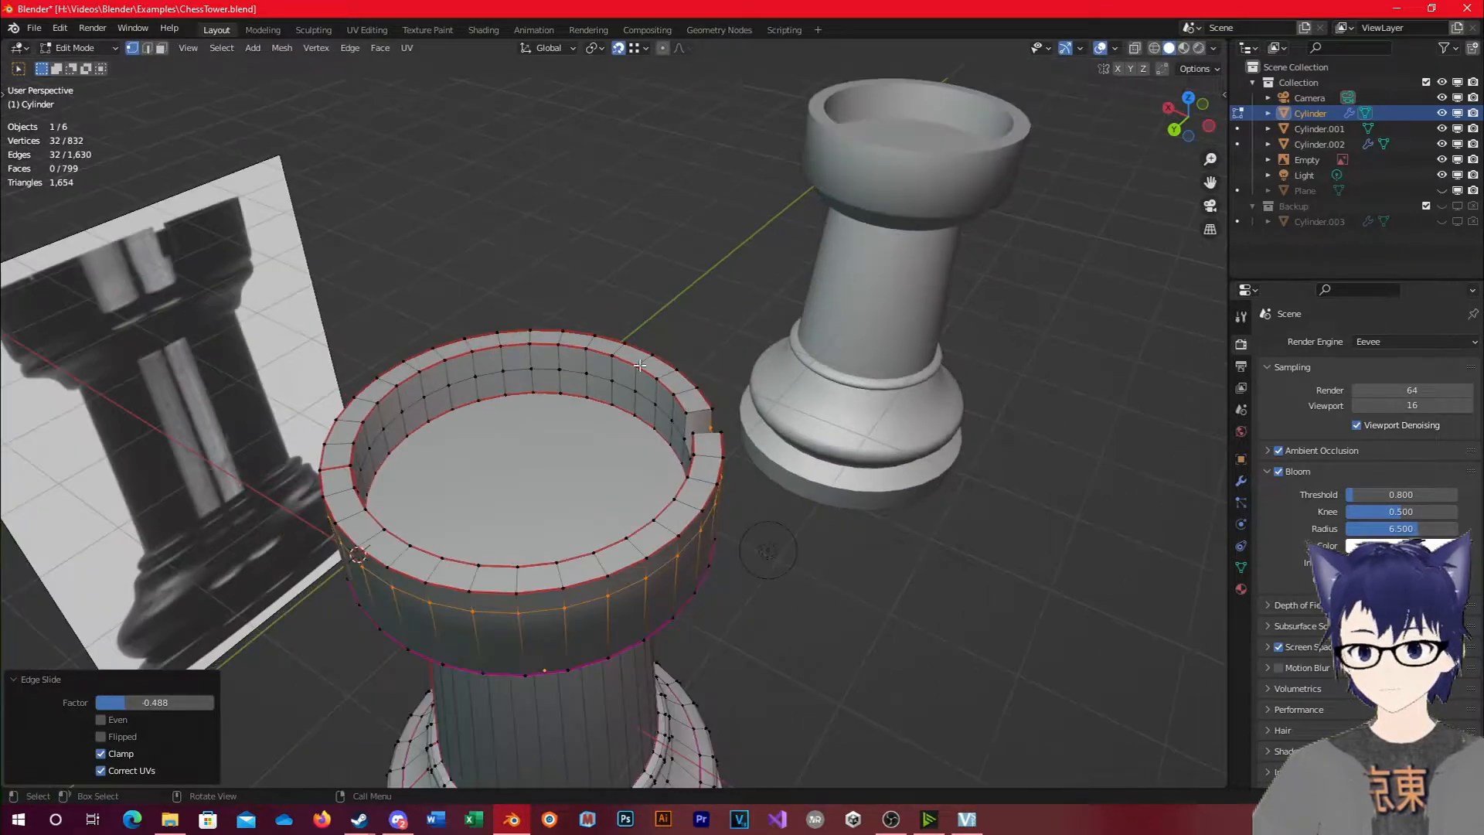
{"action": "key", "text": "g"}
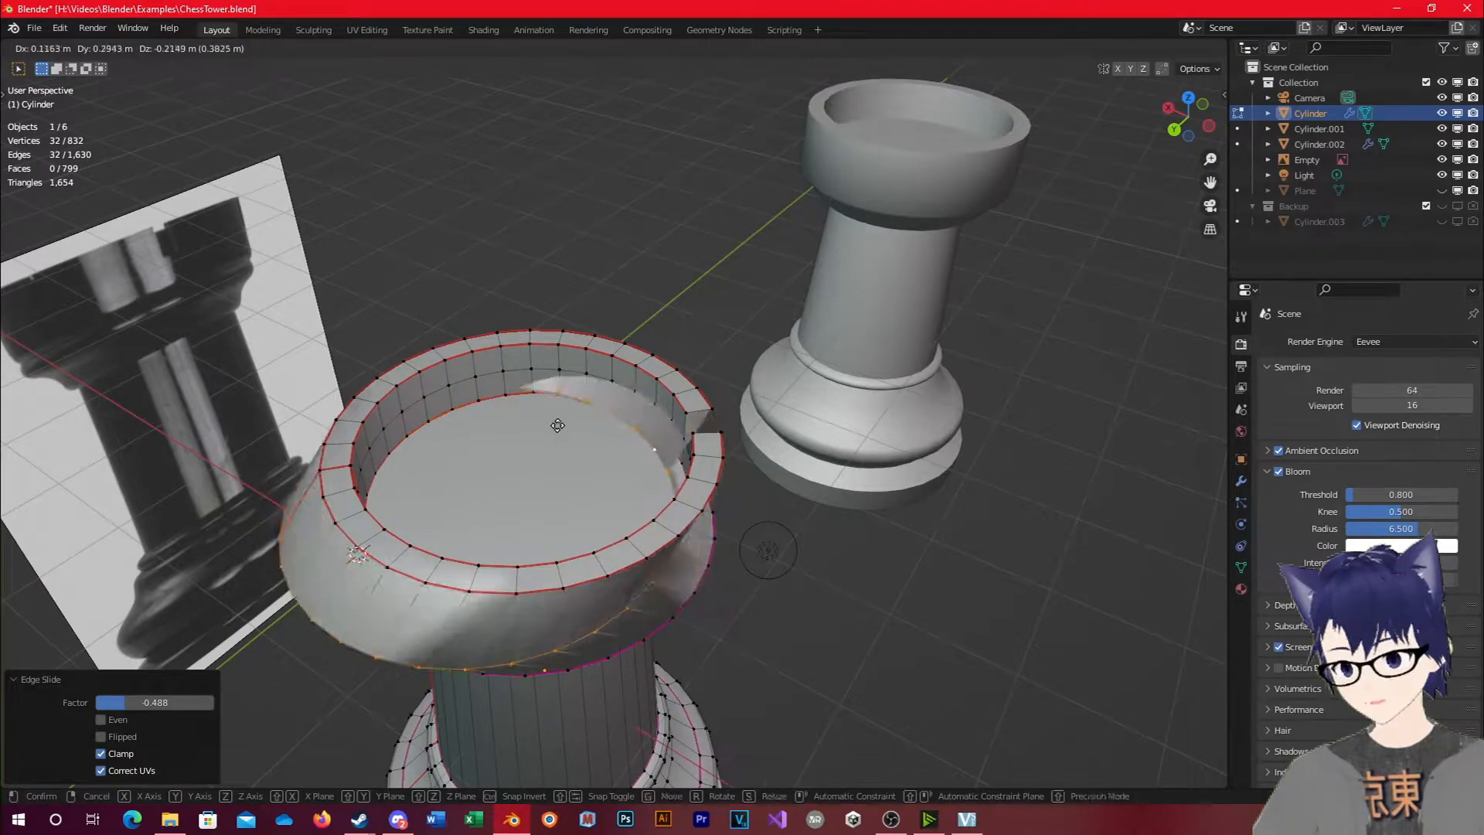
{"action": "key", "text": "Escape"}
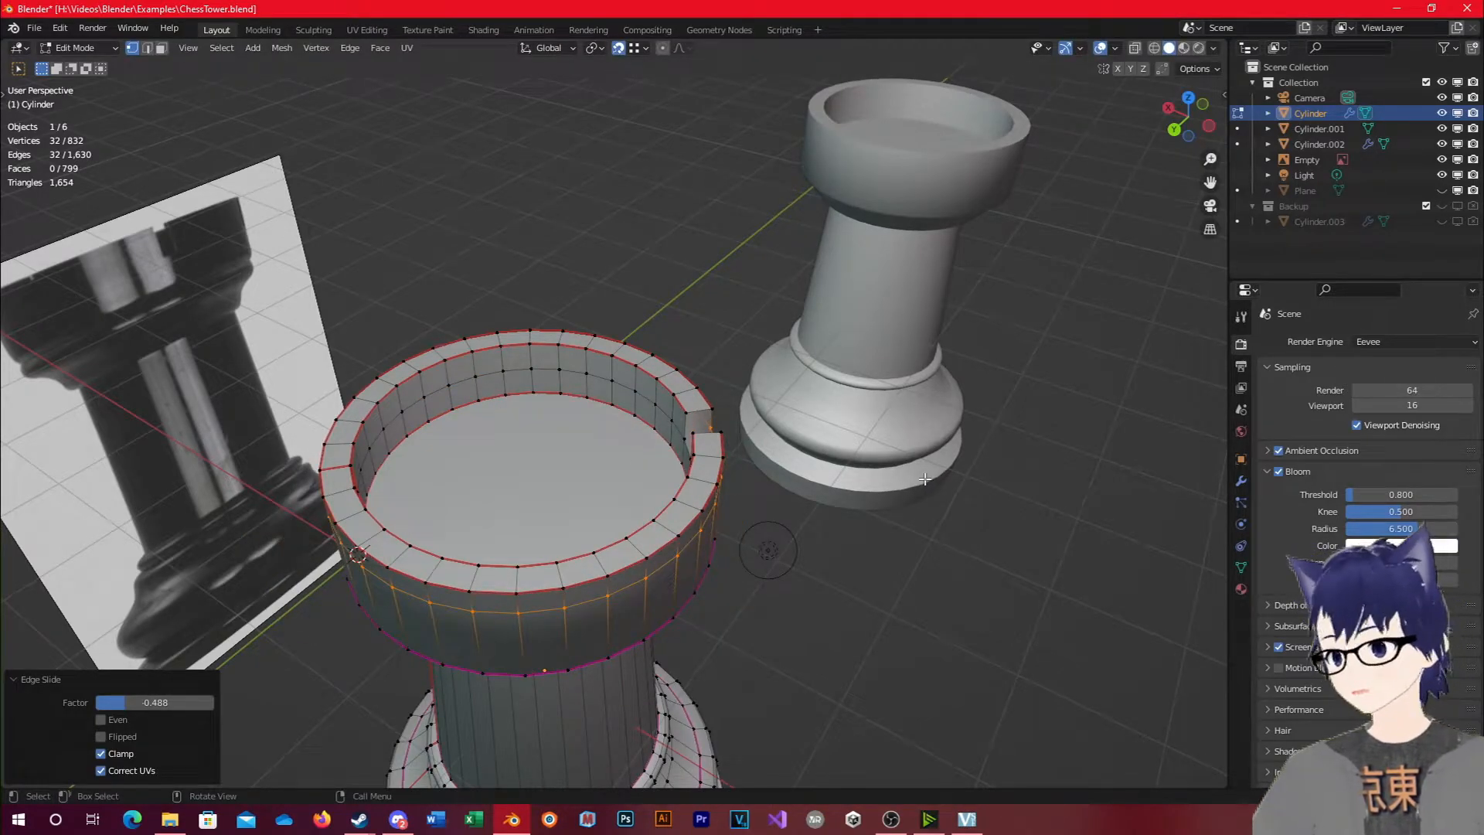
Move the outer edge loop along Z by about -0.057 m, snapped to an inner wall loop vertex.
{"action": "key", "text": "g"}
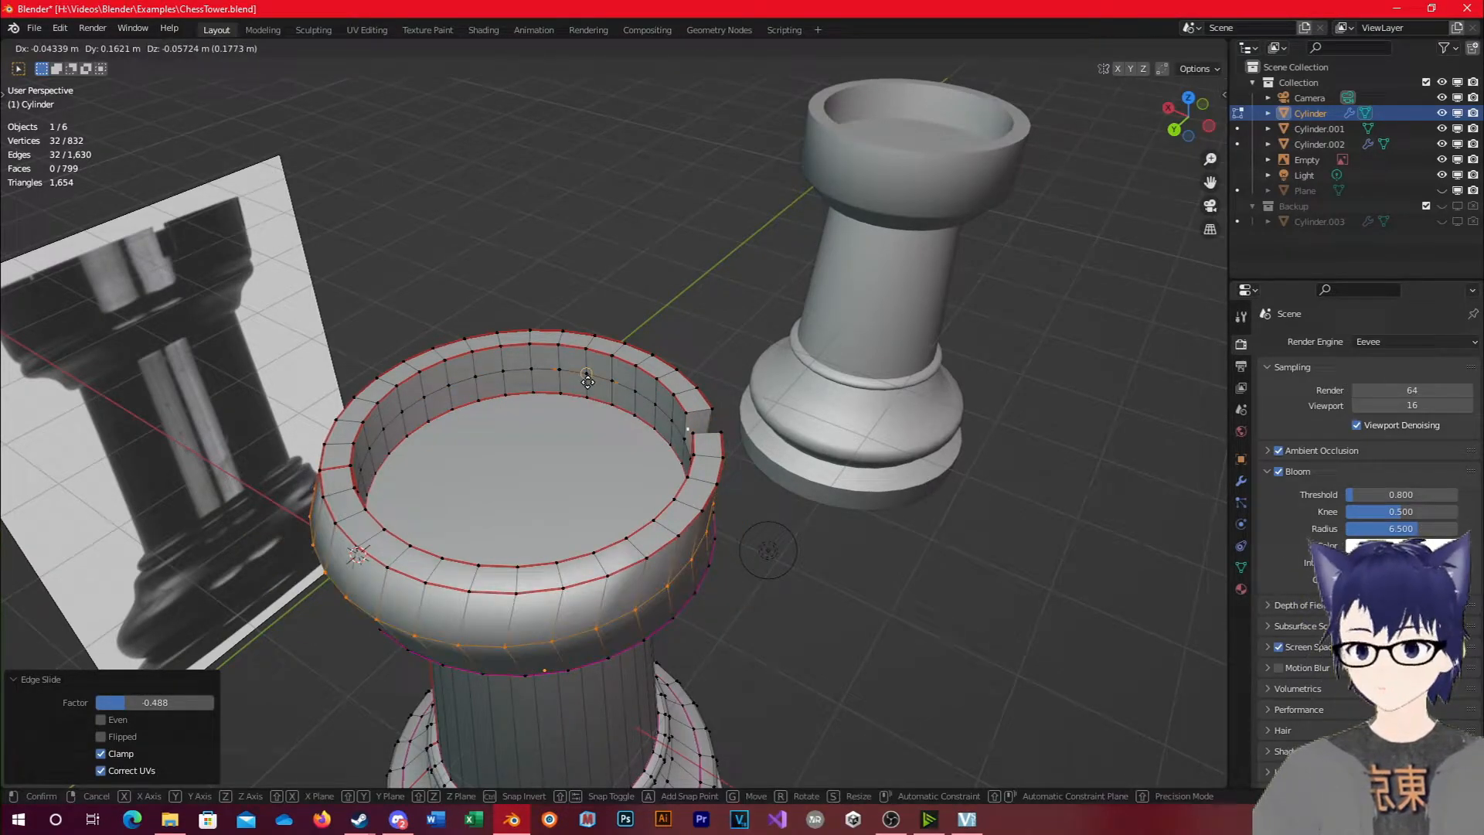
{"action": "key", "text": "z"}
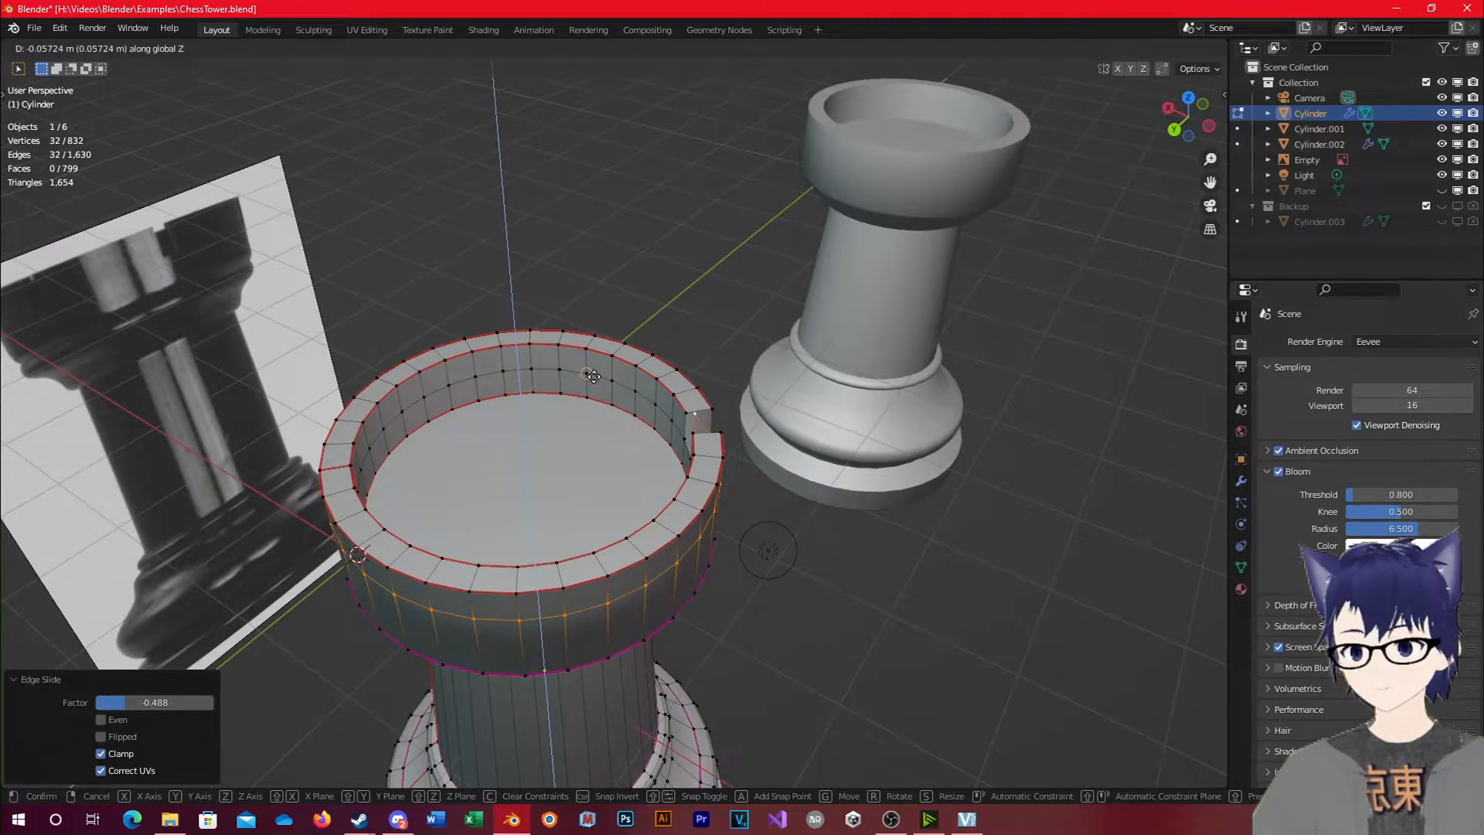
{"action": "left_click", "coordinate": [593, 377]}
Set the snap target to Edge and try moving the outer loop along Z onto the inner wall's edge.
{"action": "middle_click_drag", "start_coordinate": [802, 524], "coordinate": [627, 420]}
{"action": "scroll", "coordinate": [680, 453], "scroll_direction": "up", "scroll_amount": 4}
{"action": "scroll", "coordinate": [717, 422], "scroll_direction": "down", "scroll_amount": 3}
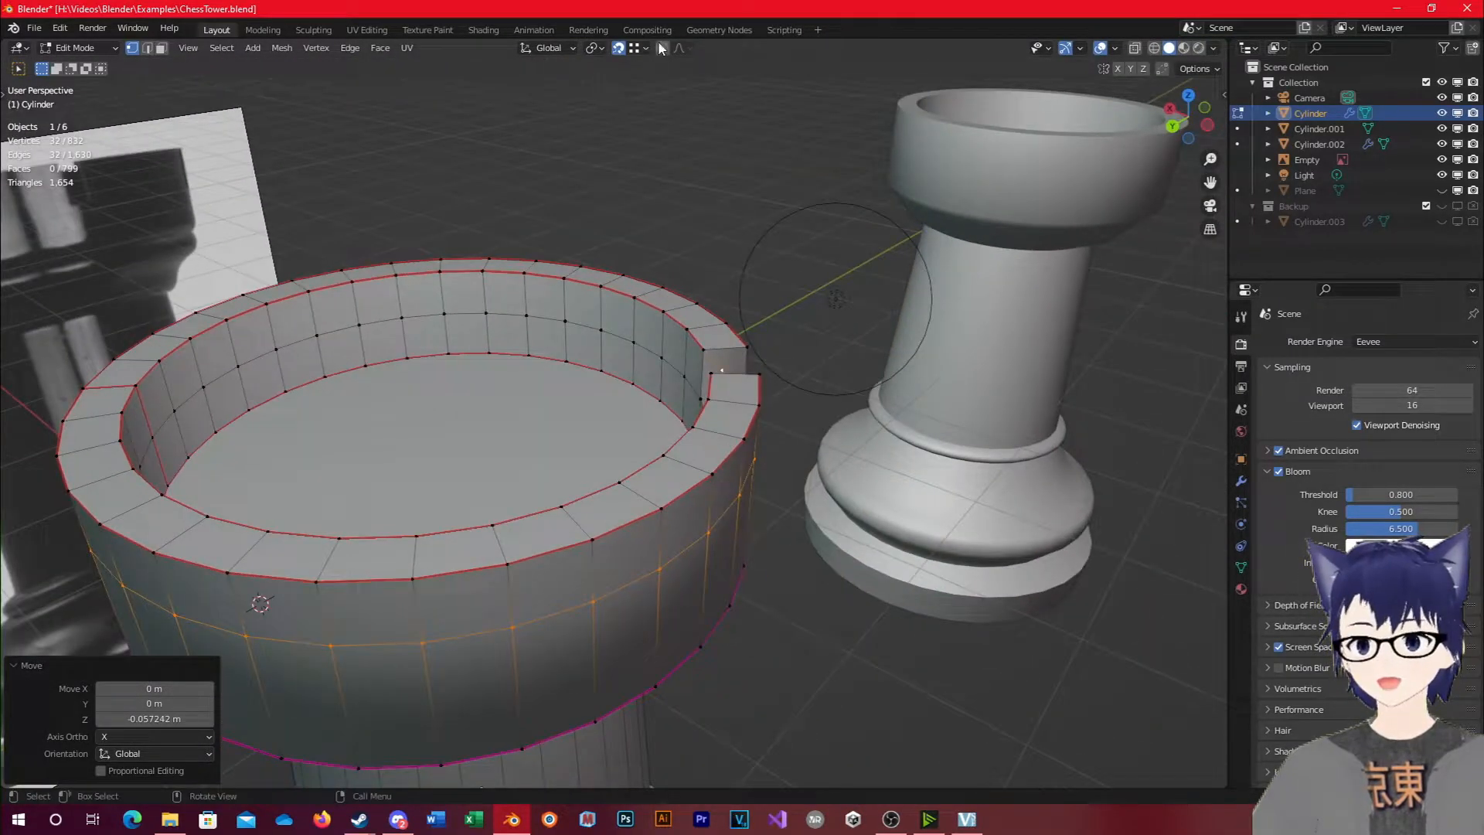
{"action": "left_click", "coordinate": [640, 48]}
{"action": "left_click", "coordinate": [586, 127]}
{"action": "key", "text": "2"}
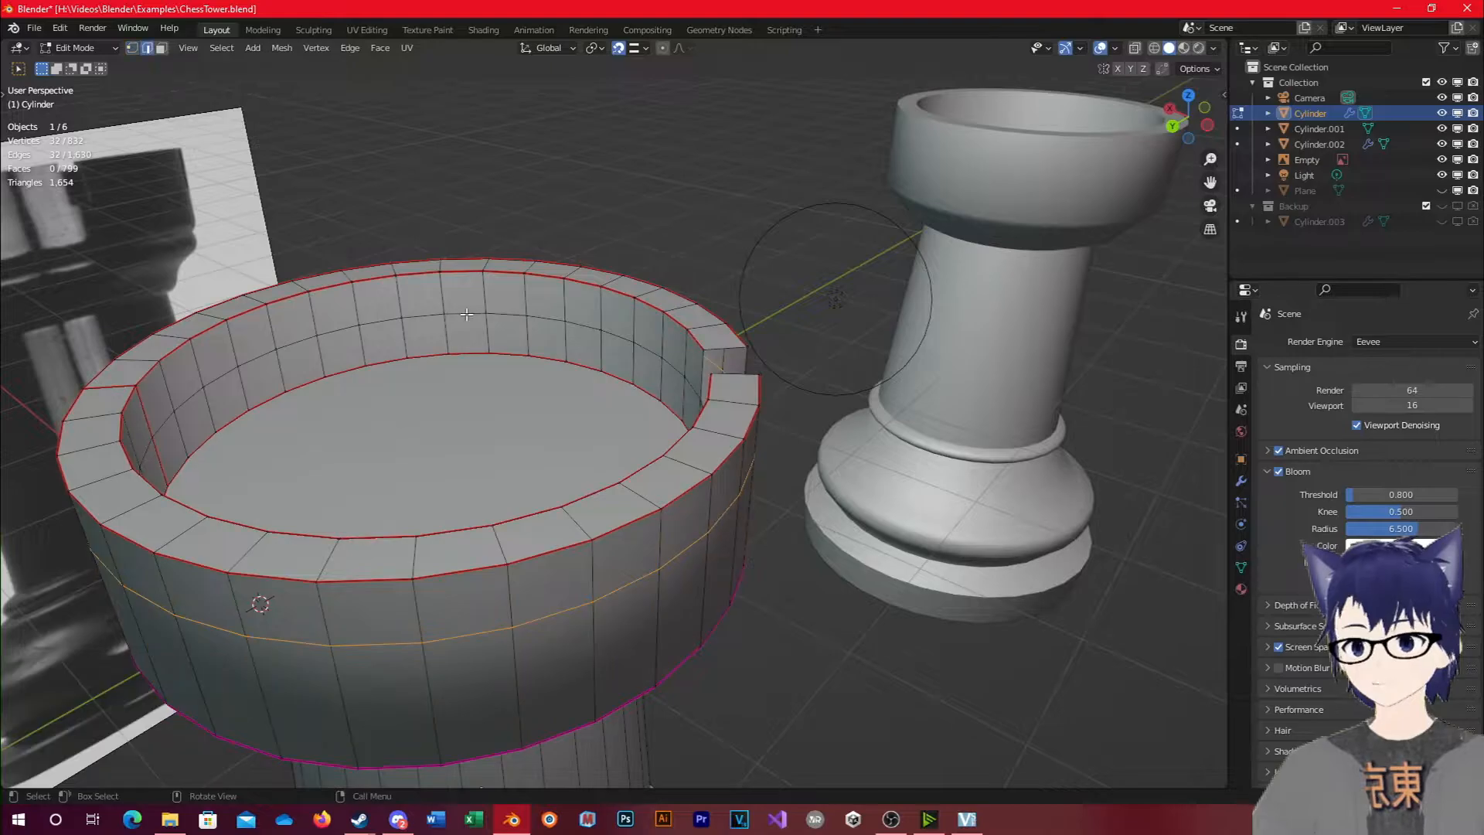
{"action": "key", "text": "g"}
{"action": "key", "text": "z"}
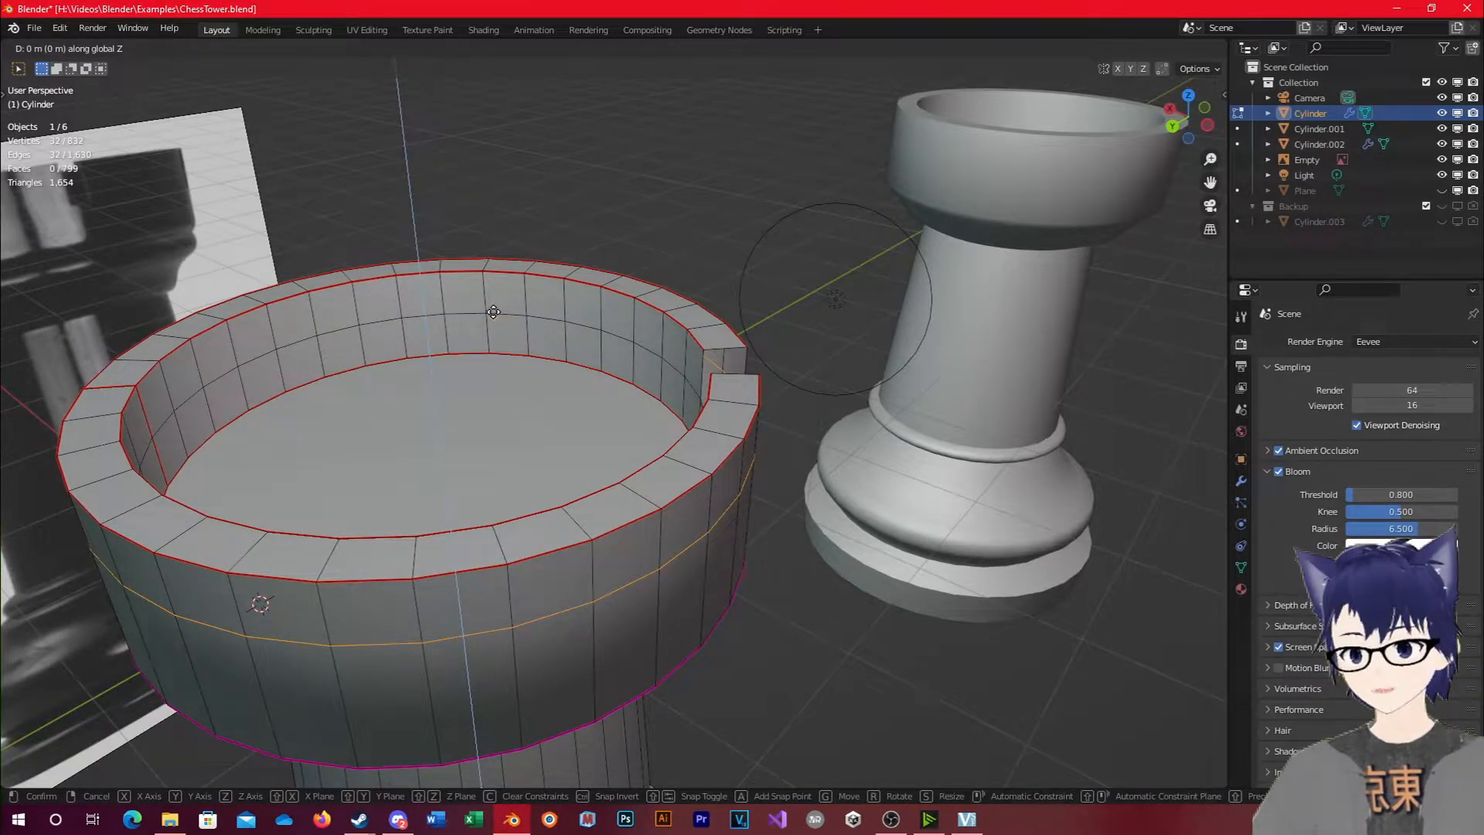
{"action": "right_click", "coordinate": [484, 313]}
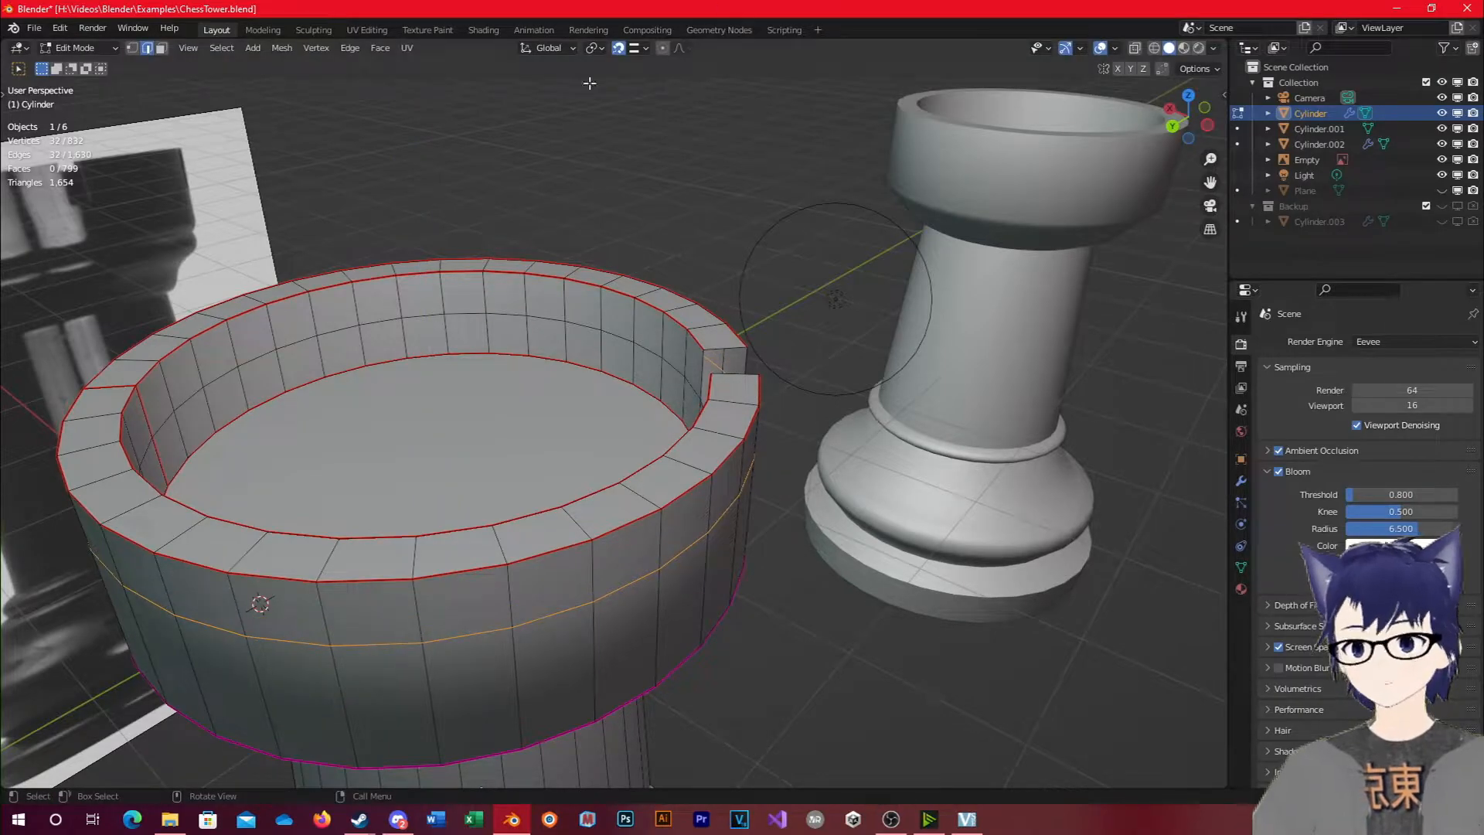
Set the snap target to Face and try moving the outer edge loop down along Z.
{"action": "left_click", "coordinate": [635, 52]}
{"action": "left_click", "coordinate": [614, 146]}
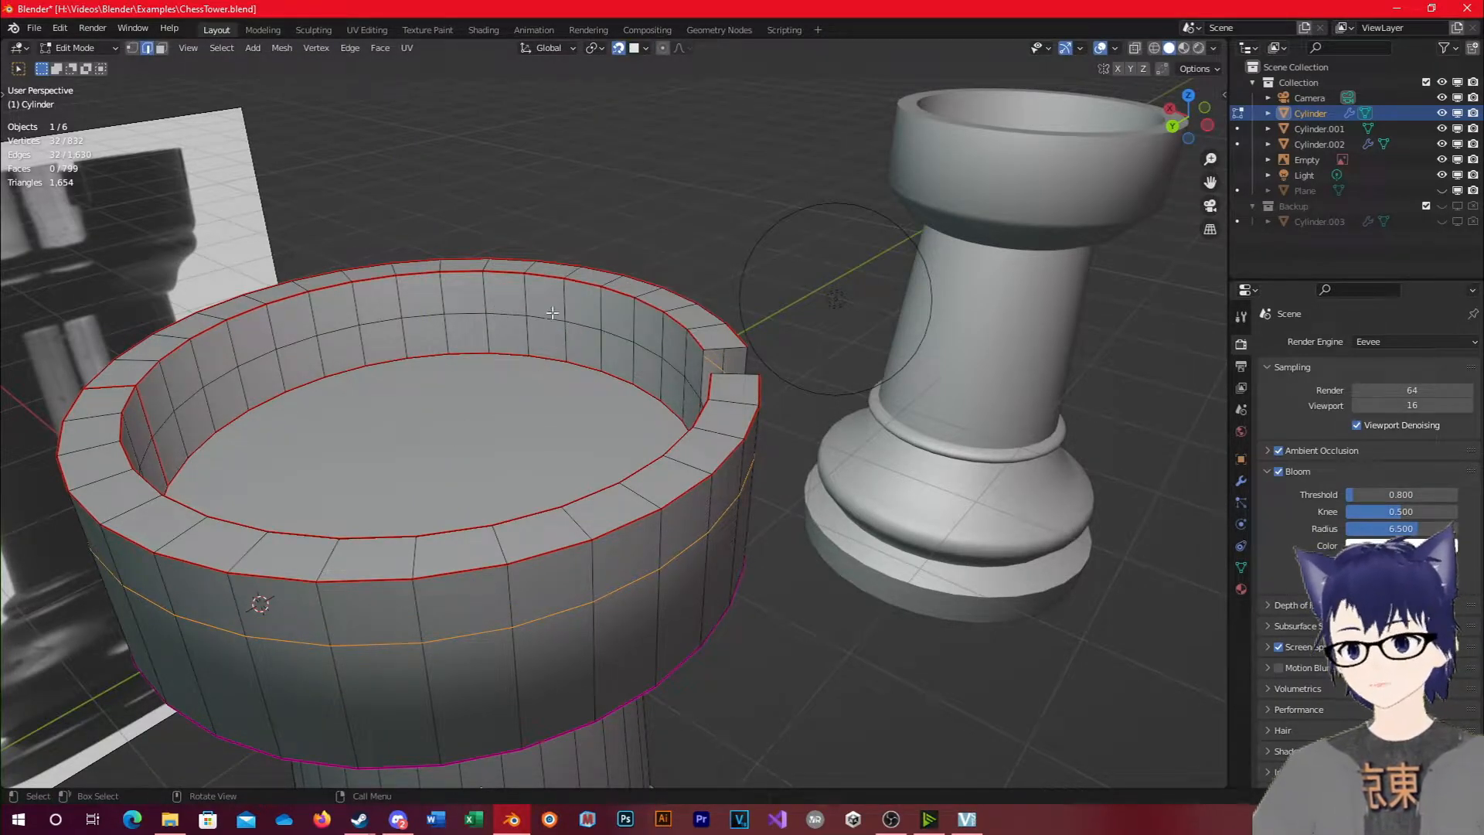
{"action": "key", "text": "g"}
{"action": "key", "text": "z"}
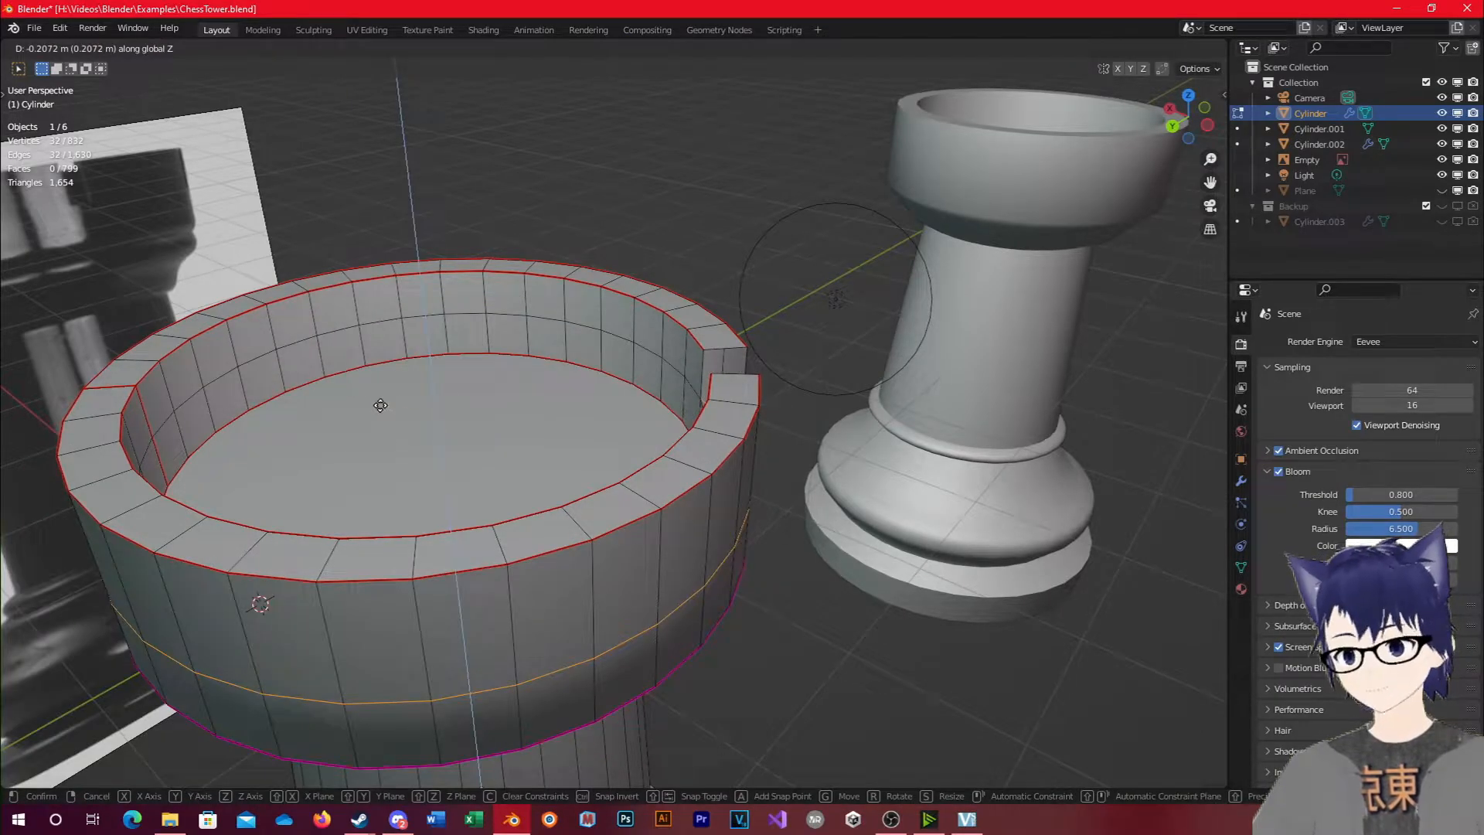
{"action": "right_click", "coordinate": [380, 405]}
Try moving the outer edge loop along Z with face snapping onto the neighbouring rook's surface.
{"action": "middle_click_drag", "start_coordinate": [1037, 147], "coordinate": [922, 247]}
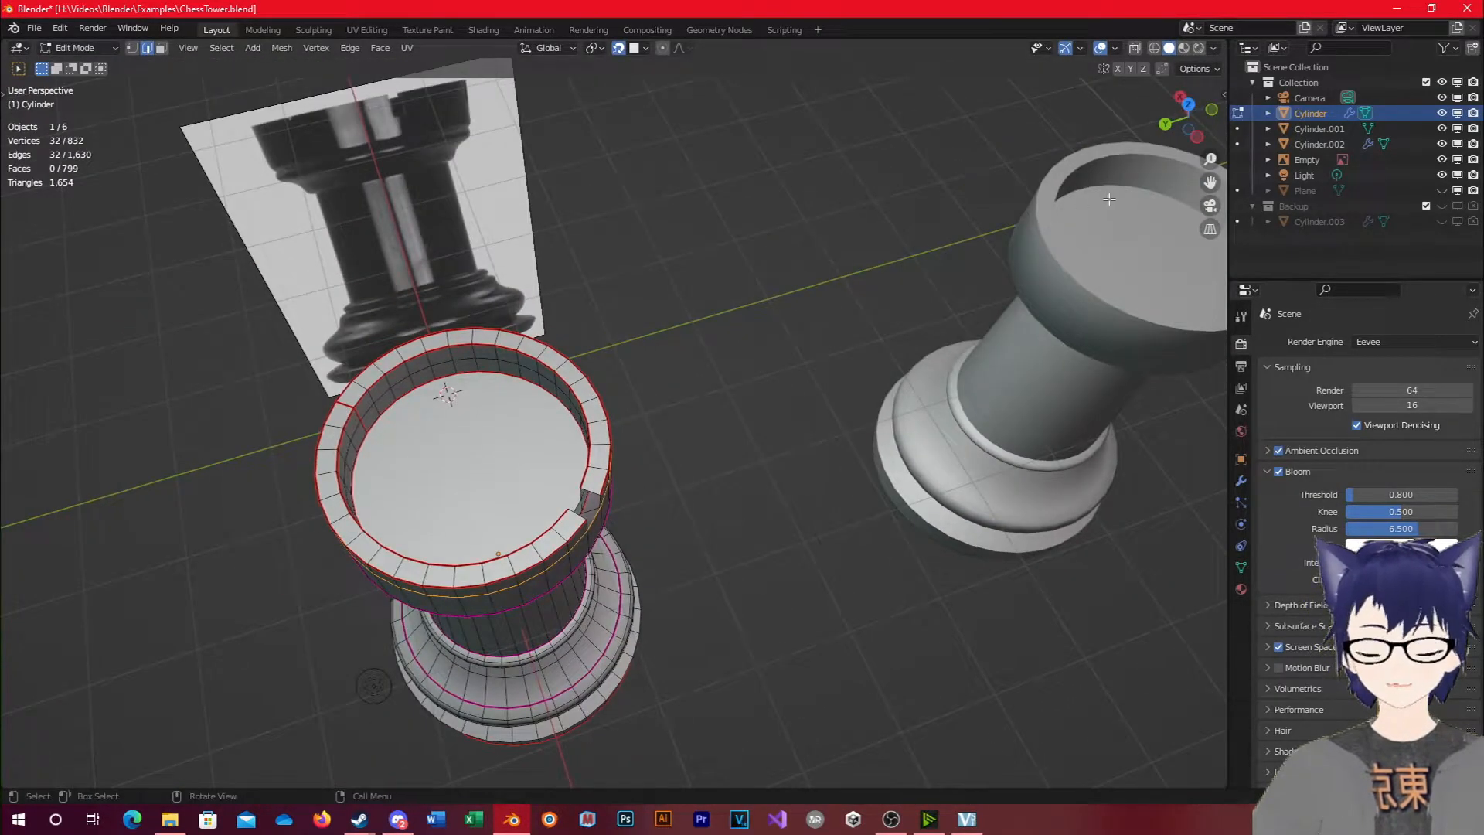
{"action": "key", "text": "g"}
{"action": "key", "text": "z"}
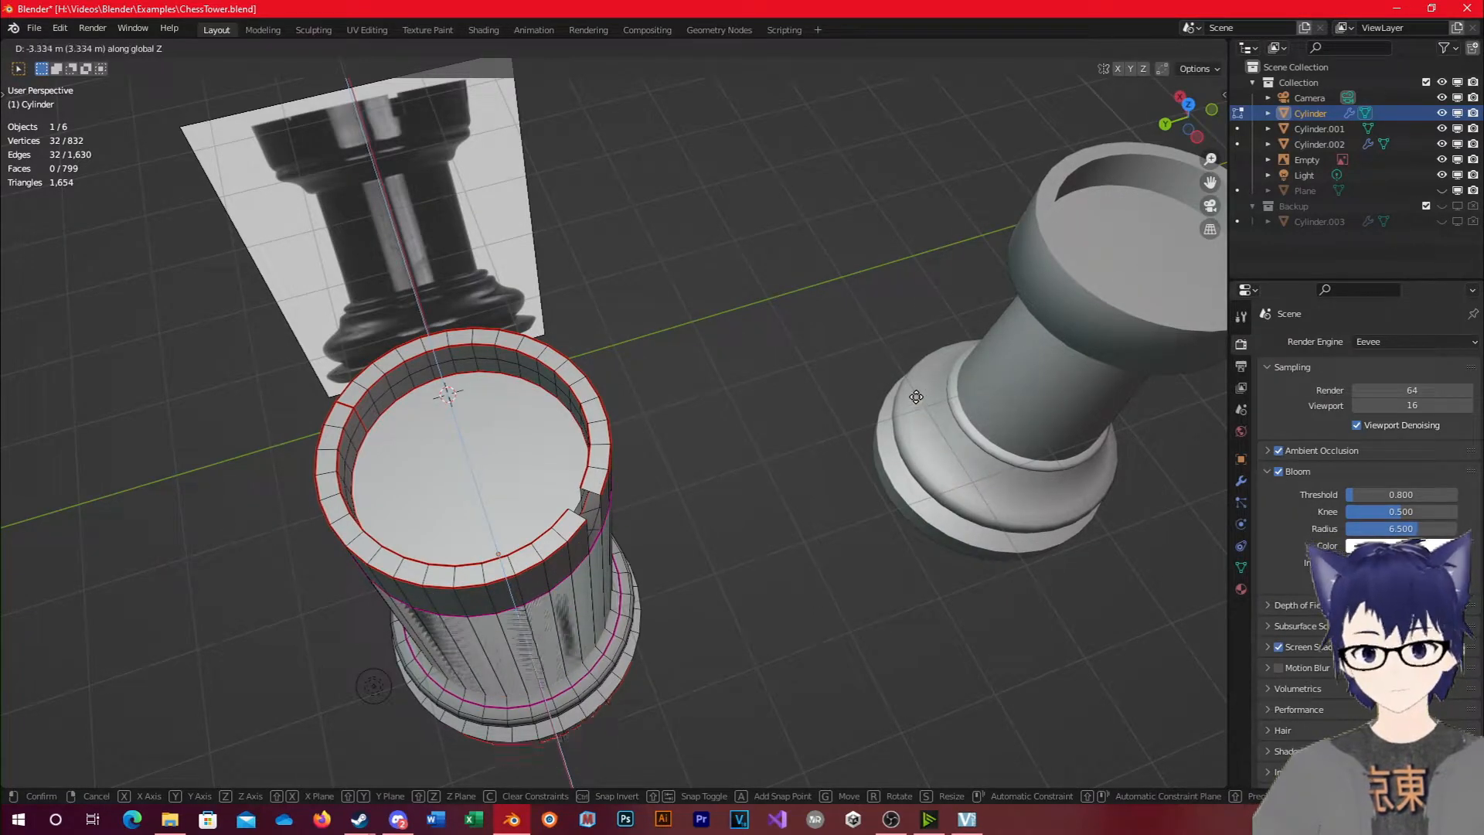
{"action": "right_click", "coordinate": [945, 441]}
Draw a freehand annotation line along the outer edge loop and erase it.
{"action": "middle_click_drag", "start_coordinate": [558, 671], "coordinate": [648, 353]}
{"action": "scroll", "coordinate": [608, 612], "scroll_direction": "up", "scroll_amount": 3}
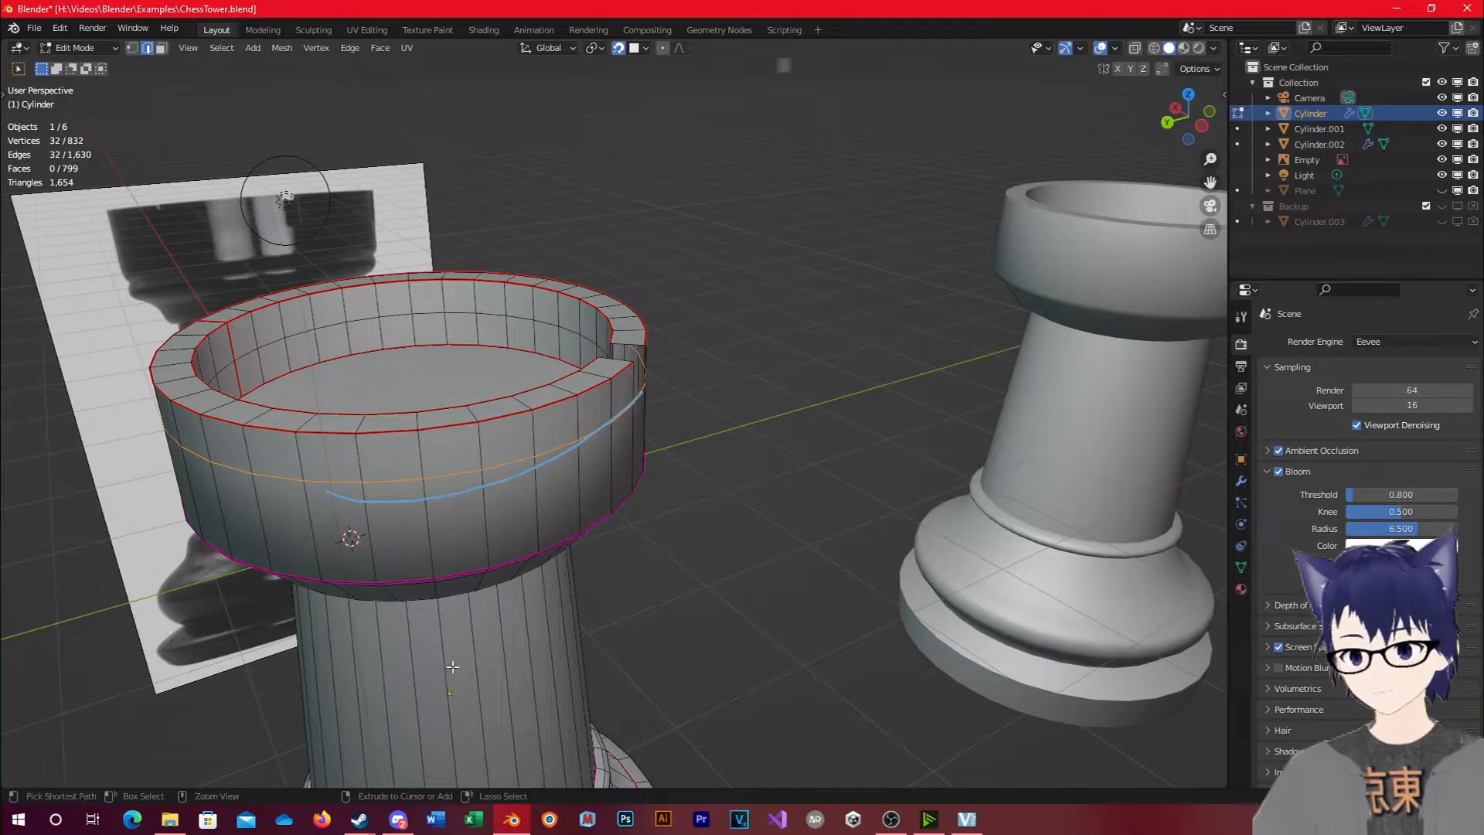
{"action": "right_click_drag", "start_coordinate": [318, 485], "coordinate": [705, 377]}
{"action": "right_click", "coordinate": [680, 383]}
{"action": "scroll", "coordinate": [544, 516], "scroll_direction": "down", "scroll_amount": 3}
{"action": "middle_click_drag", "start_coordinate": [543, 516], "coordinate": [572, 530]}
{"action": "scroll", "coordinate": [666, 520], "scroll_direction": "up", "scroll_amount": 3}
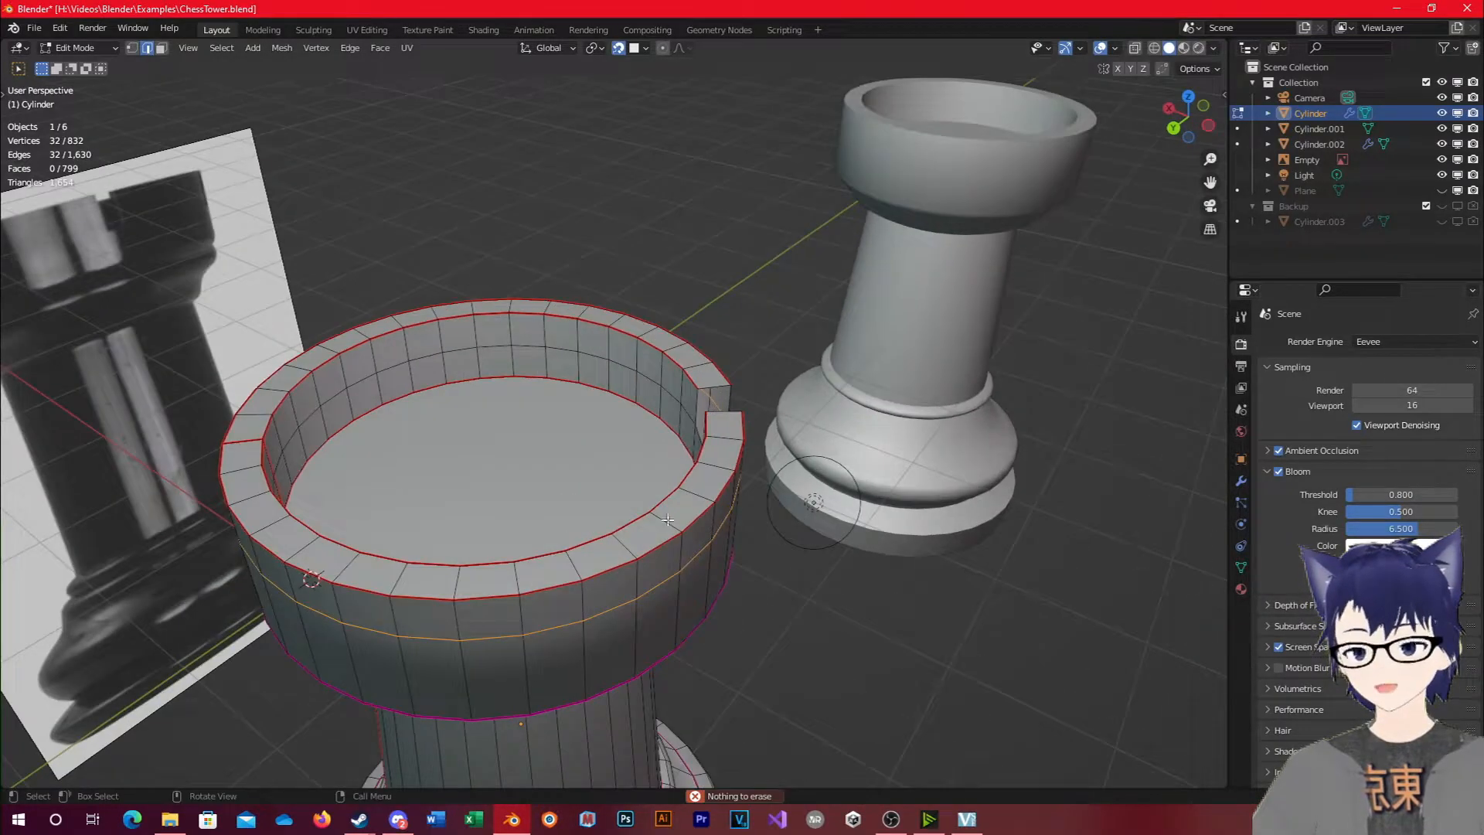
Set the snap target to Vertex and move the outer edge loop along Z to the height of the inner wall's loop.
{"action": "middle_click_drag", "start_coordinate": [668, 520], "coordinate": [604, 497]}
{"action": "left_click", "coordinate": [581, 372]}
{"action": "middle_click_drag", "start_coordinate": [581, 373], "coordinate": [780, 387]}
{"action": "left_click", "coordinate": [613, 434], "text": "alt"}
{"action": "left_click", "coordinate": [603, 436], "text": "alt"}
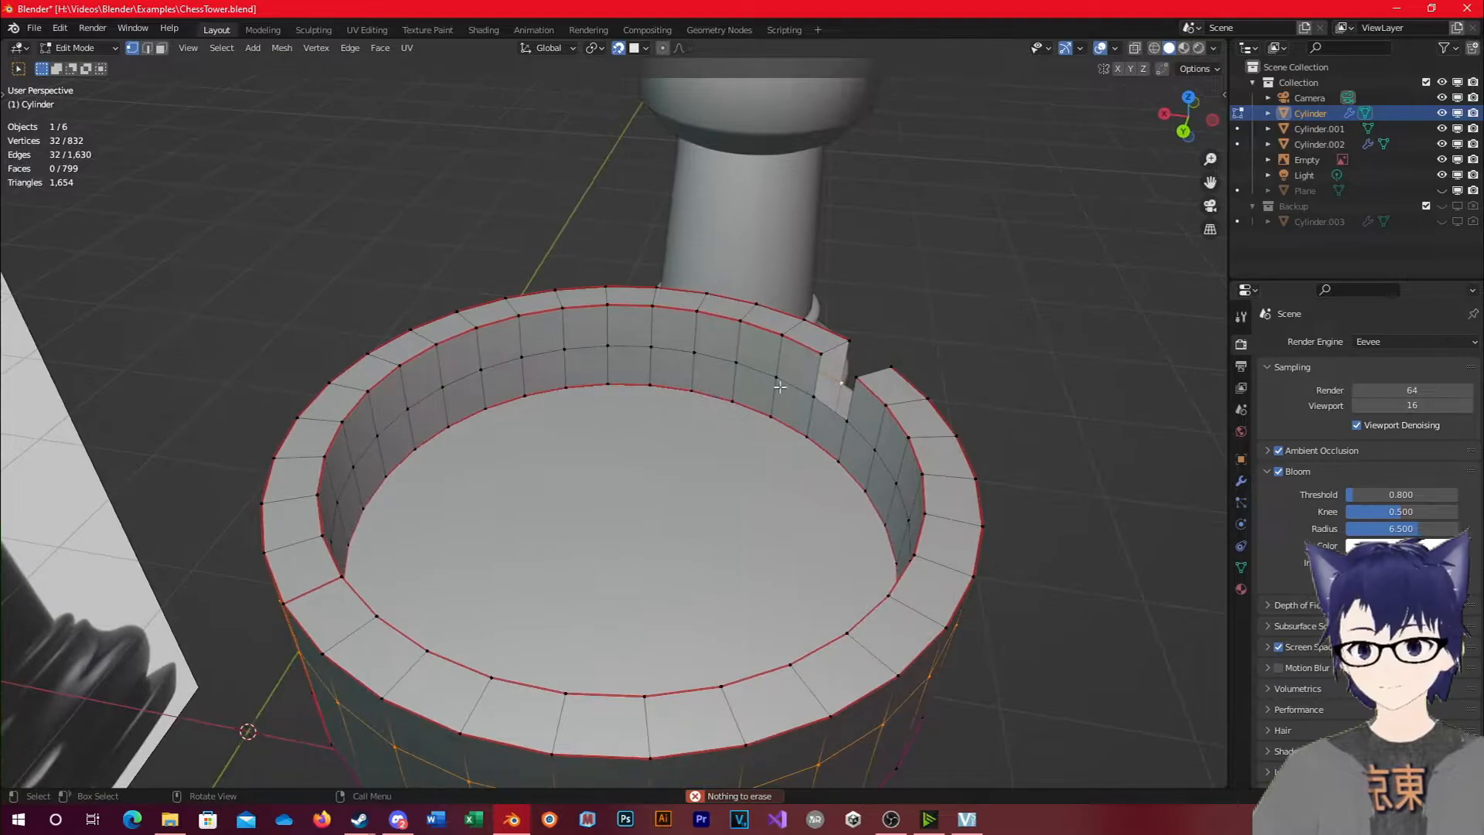
{"action": "left_click", "coordinate": [640, 49]}
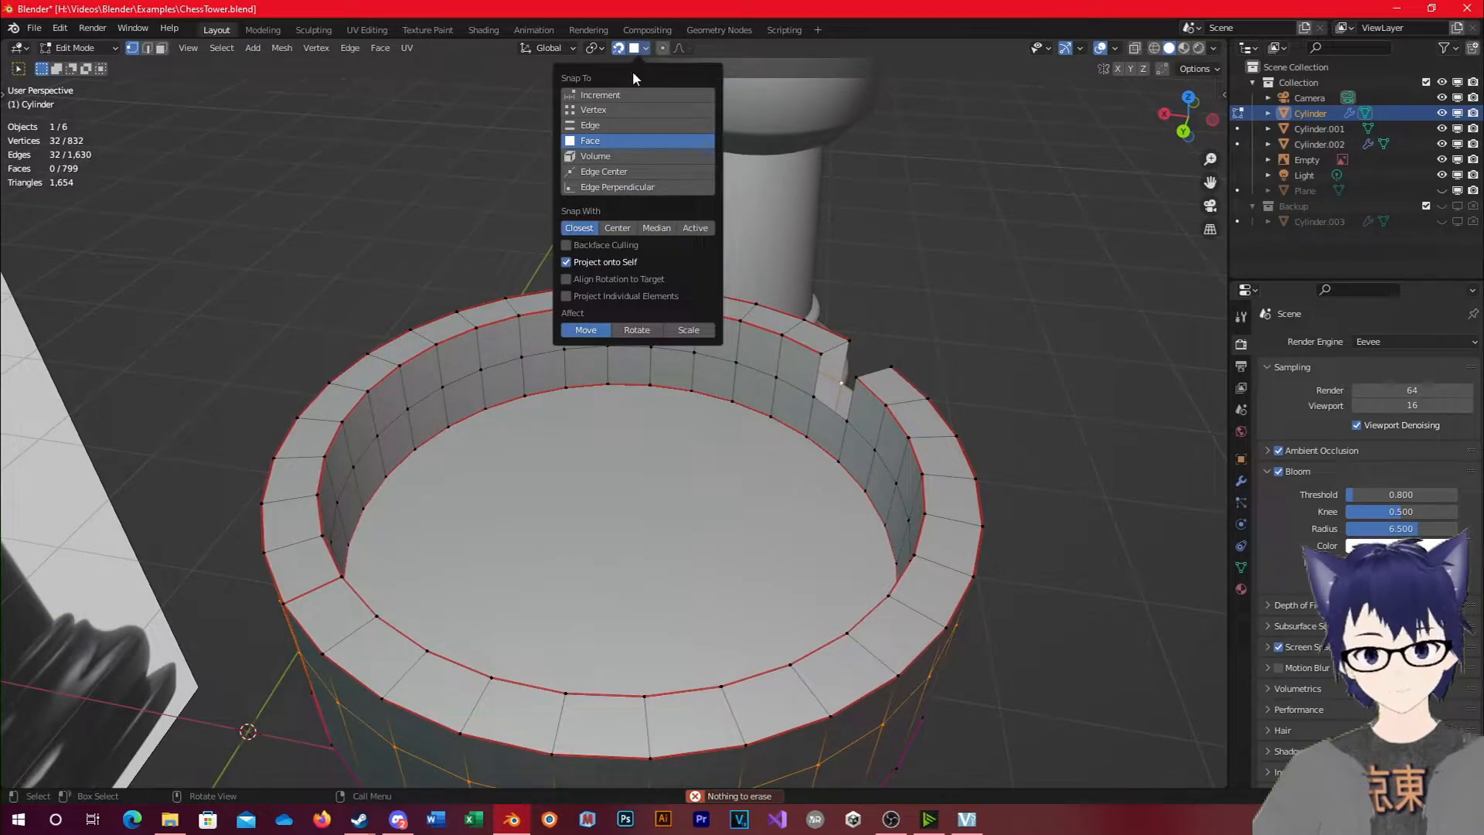
{"action": "key", "text": "g"}
{"action": "key", "text": "z"}
{"action": "left_click", "coordinate": [739, 365]}
Fill the notch's two side walls and its floor with faces.
{"action": "middle_click_drag", "start_coordinate": [843, 479], "coordinate": [677, 457]}
{"action": "scroll", "coordinate": [677, 457], "scroll_direction": "up", "scroll_amount": 3}
{"action": "middle_click_drag", "start_coordinate": [533, 460], "coordinate": [493, 533]}
{"action": "left_click", "coordinate": [357, 373]}
{"action": "left_click", "coordinate": [347, 431], "text": "shift"}
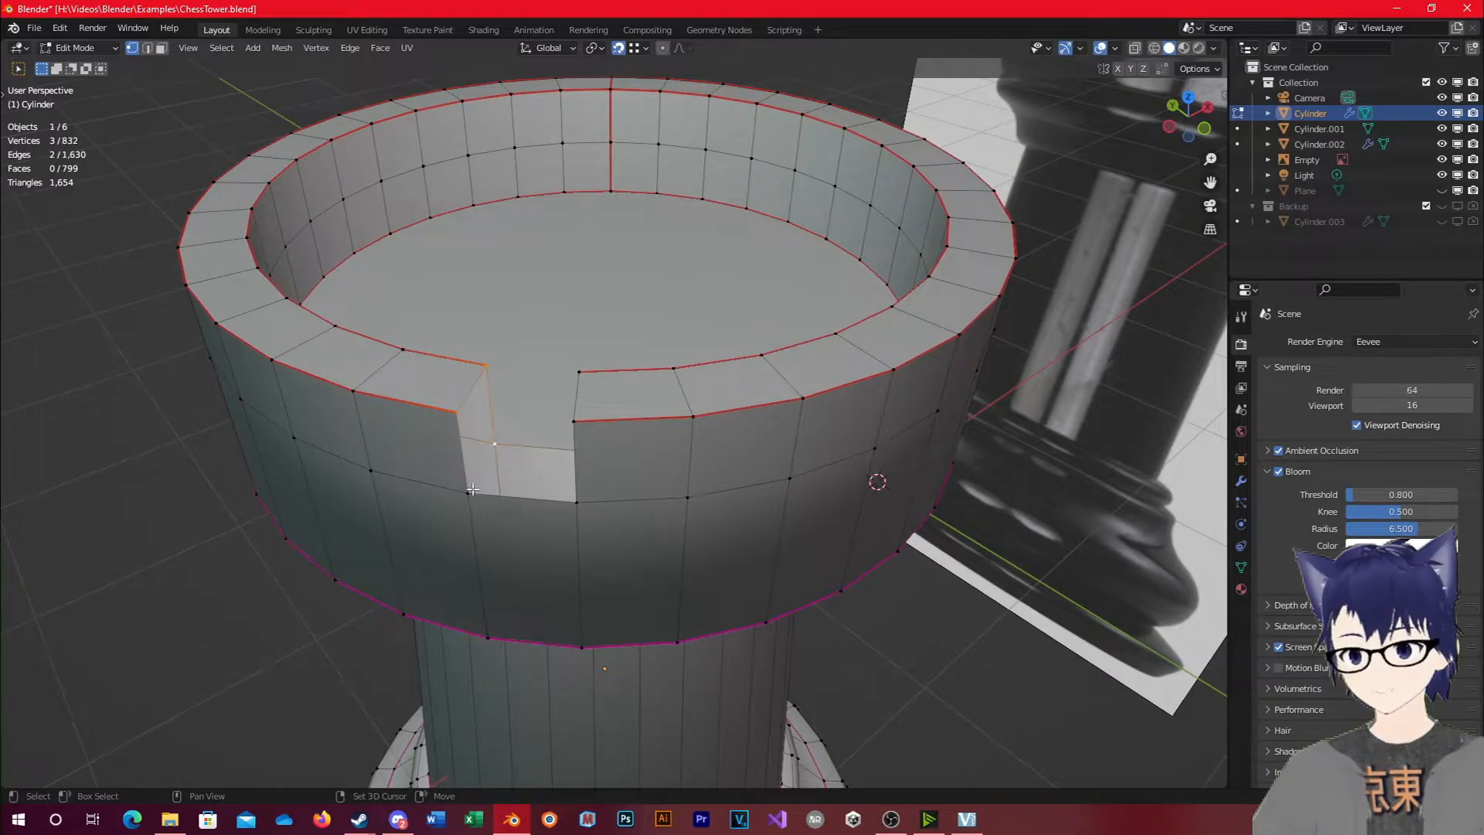
{"action": "left_click", "coordinate": [468, 492], "text": "shift"}
{"action": "key", "text": "f"}
{"action": "left_click", "coordinate": [497, 440]}
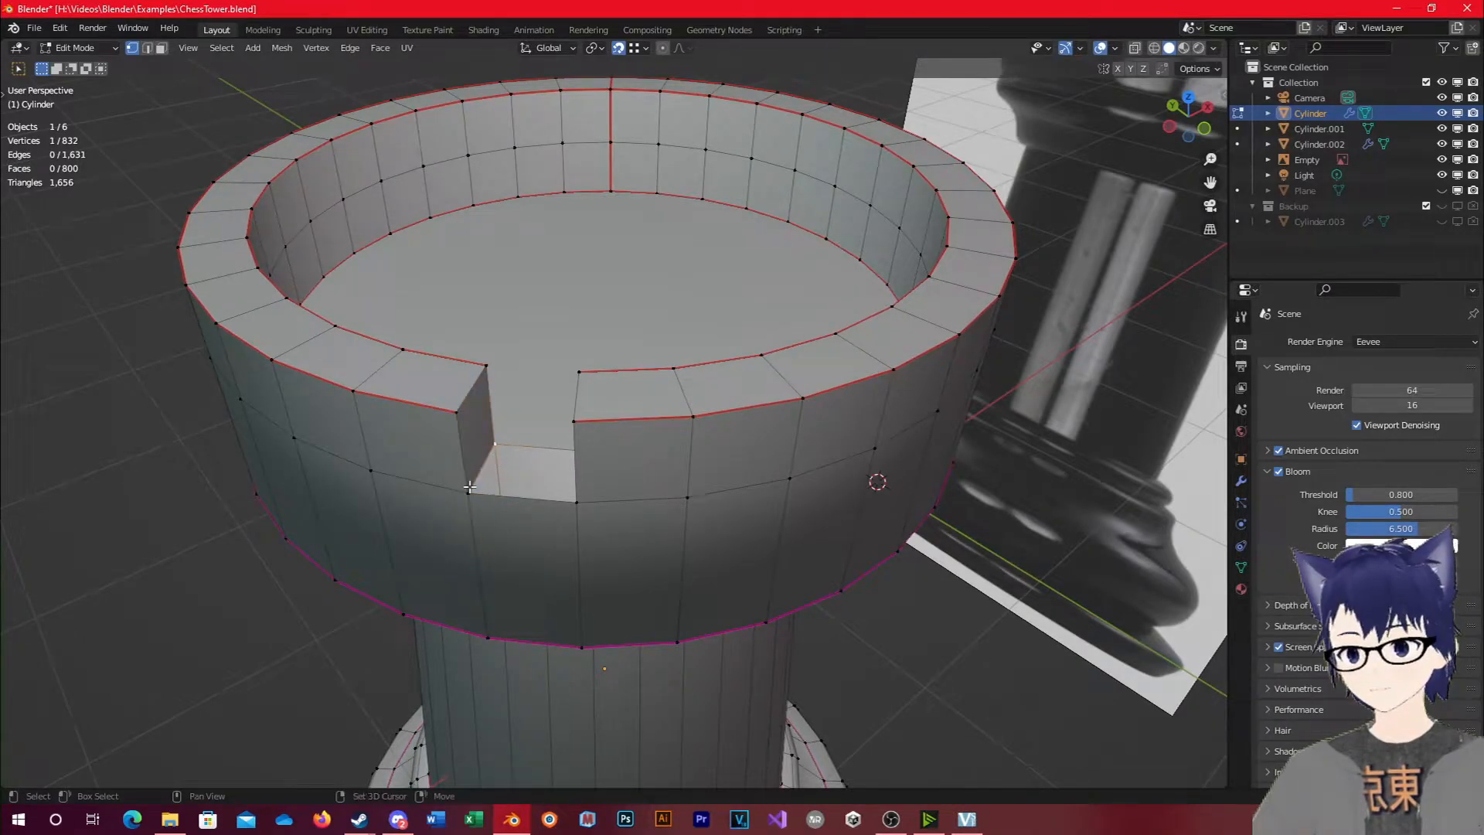
{"action": "middle_click_drag", "start_coordinate": [545, 533], "coordinate": [595, 559]}
{"action": "key", "text": "f"}
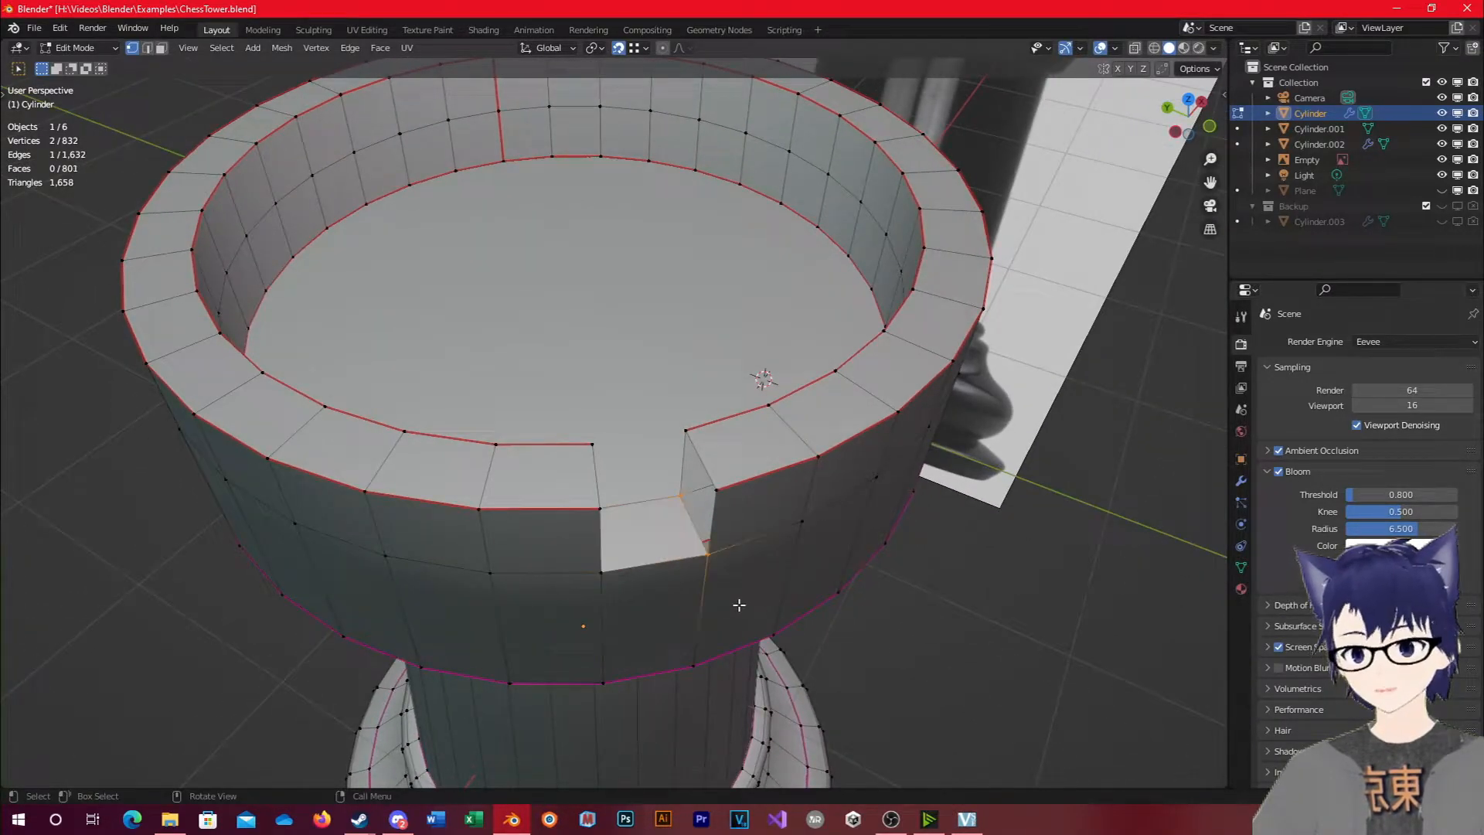
{"action": "key", "text": "f"}
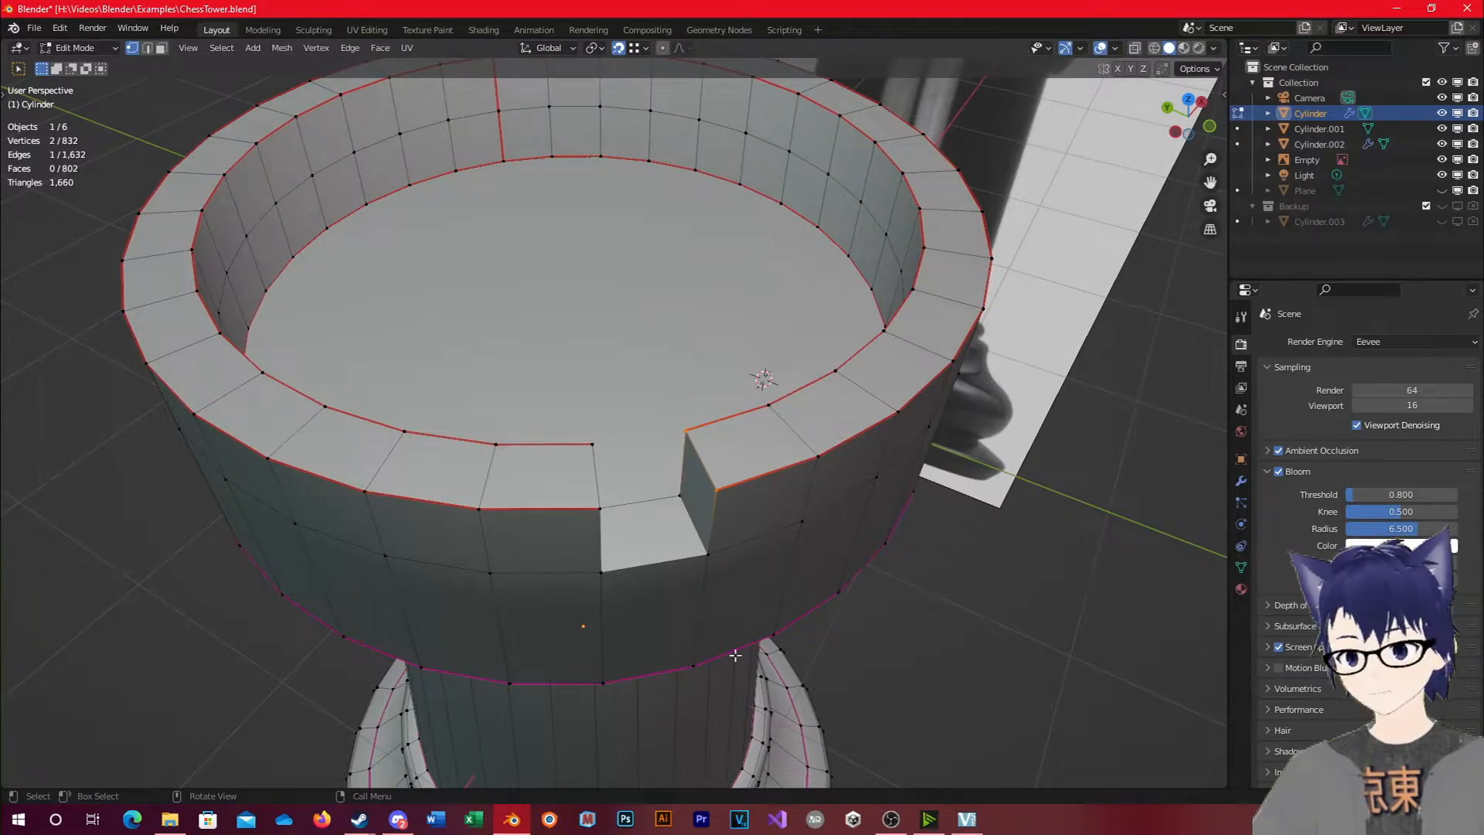
Enable the Screencast Keys display and test it by switching between Edit Mode and Object Mode.
{"action": "key", "text": "n"}
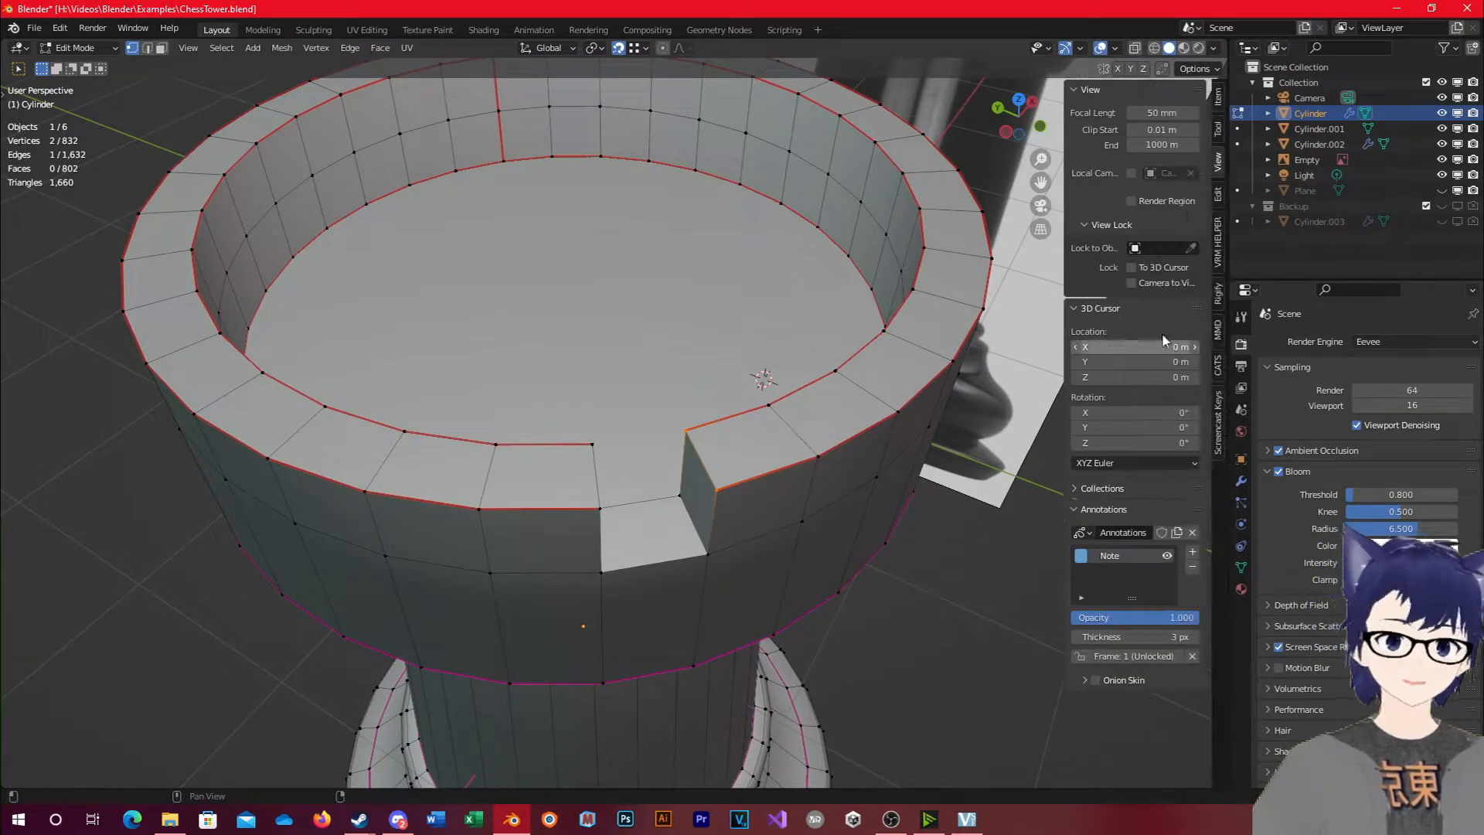
{"action": "left_click", "coordinate": [1219, 414]}
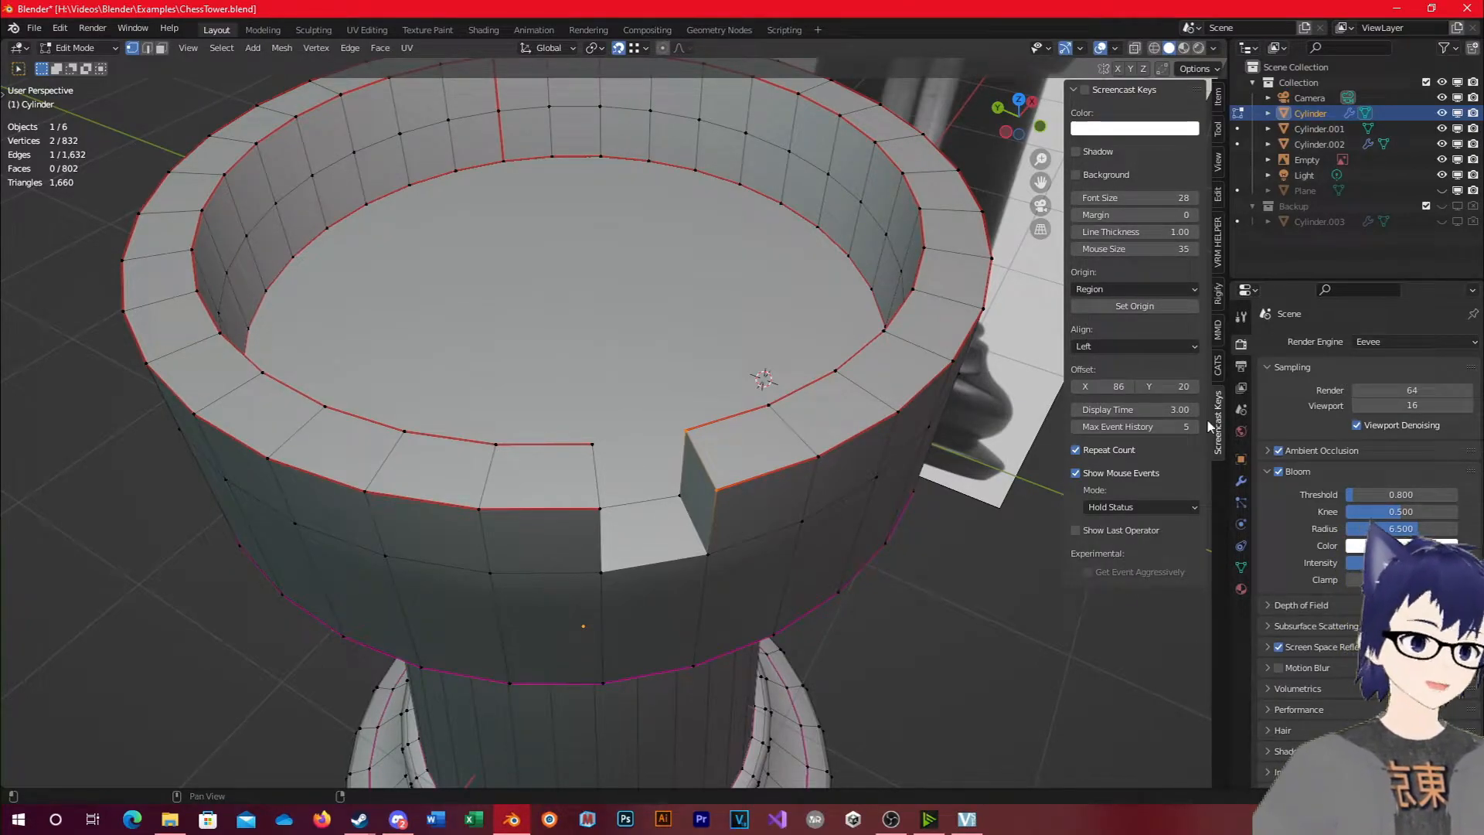
{"action": "left_click", "coordinate": [1082, 91]}
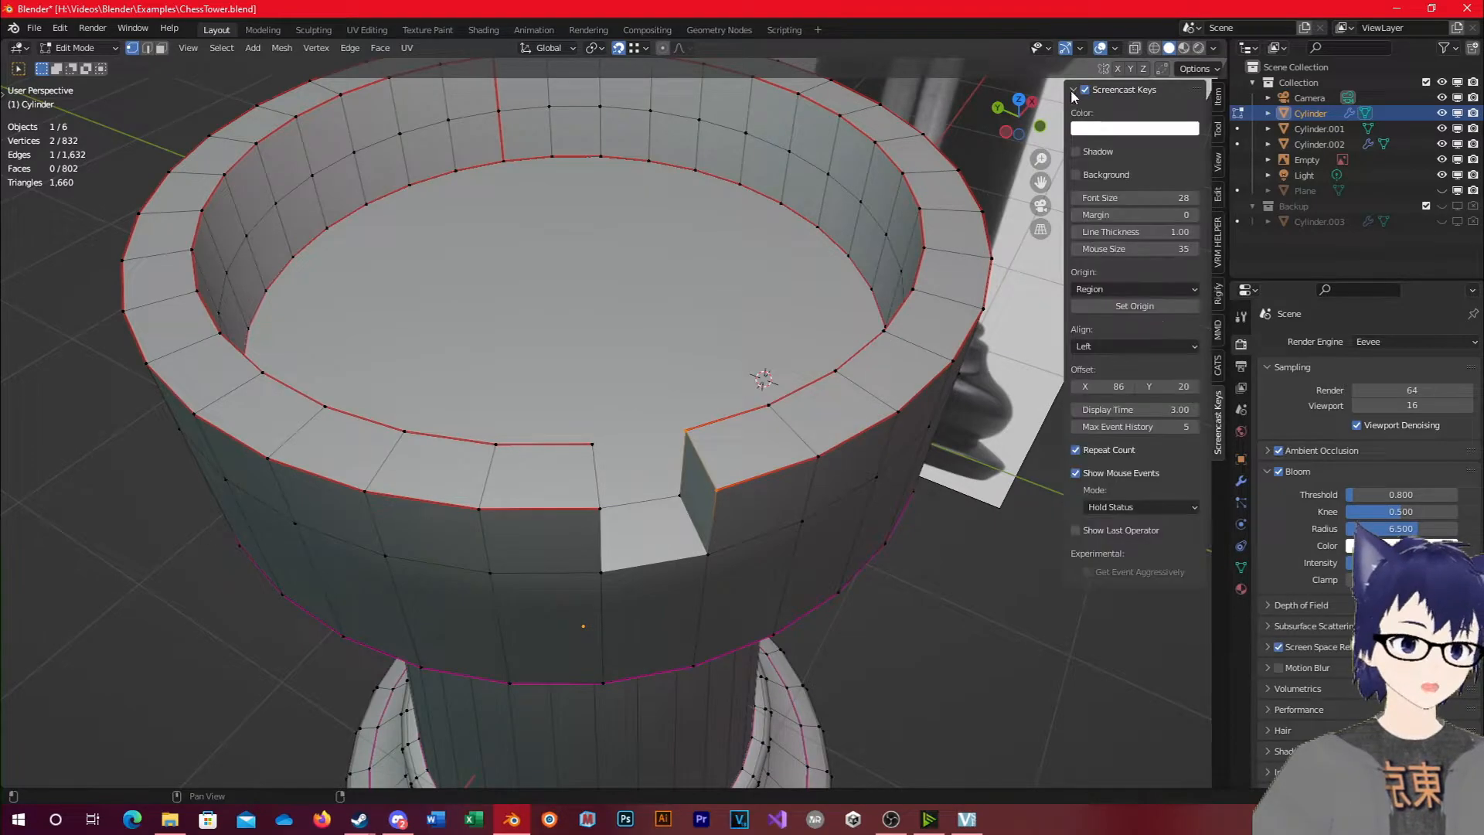
{"action": "left_click", "coordinate": [753, 589]}
{"action": "key", "text": "Tab"}
{"action": "key", "text": "Tab"}
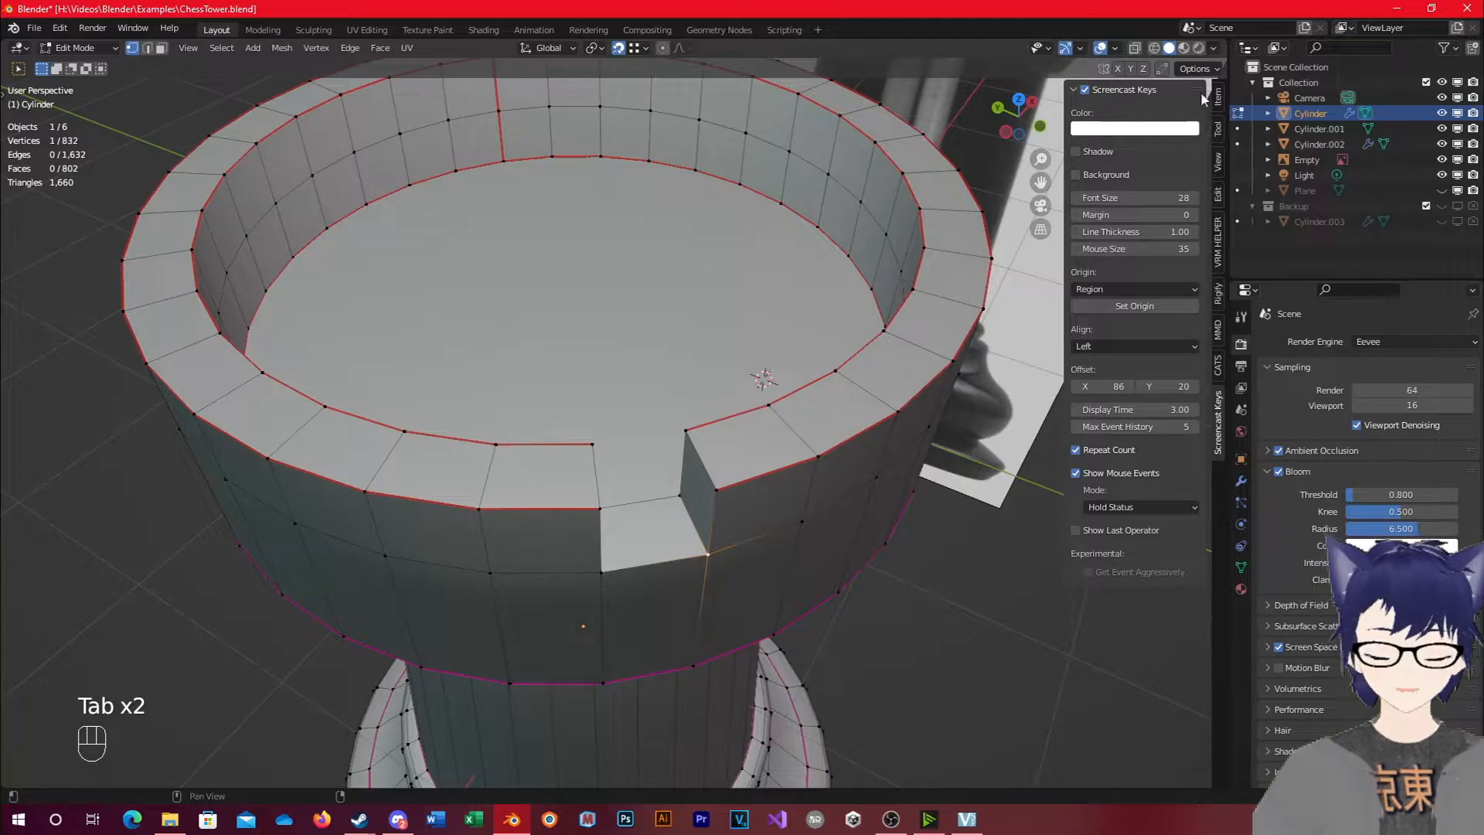
{"action": "key", "text": "n"}
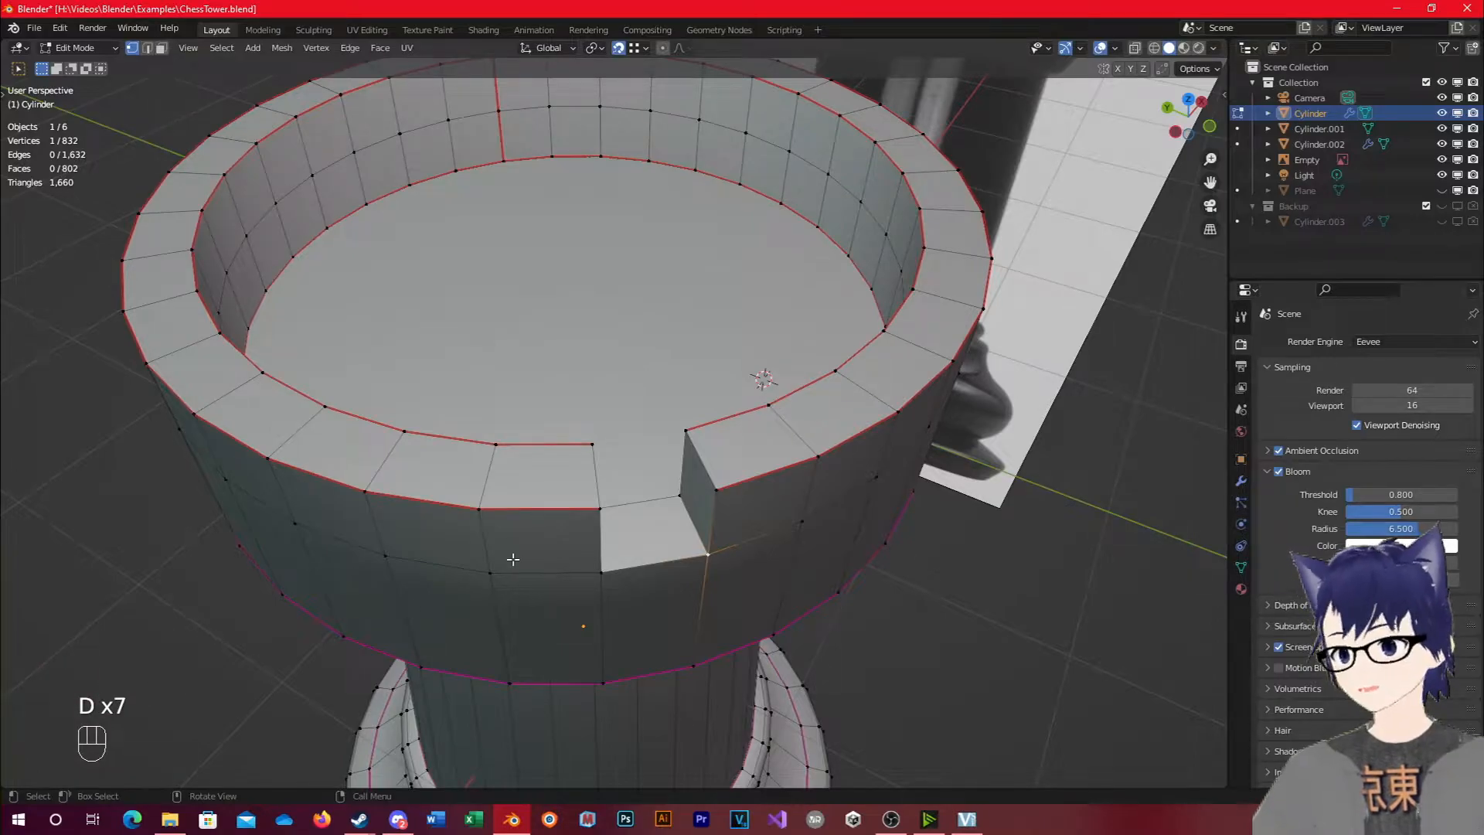
Undo the face fills in the notch until its sides and floor are open again.
{"action": "mouse_move", "coordinate": [683, 499]}
{"action": "middle_mouse_down"}
{"action": "mouse_move", "coordinate": [639, 484]}
{"action": "mouse_move", "coordinate": [707, 497]}
{"action": "middle_mouse_up"}
{"action": "key", "text": "ctrl+z"}
{"action": "key", "text": "ctrl+z"}
{"action": "key", "text": "ctrl+z"}
{"action": "key", "text": "ctrl+z"}
{"action": "key", "text": "ctrl+z"}
{"action": "key", "text": "ctrl+z"}
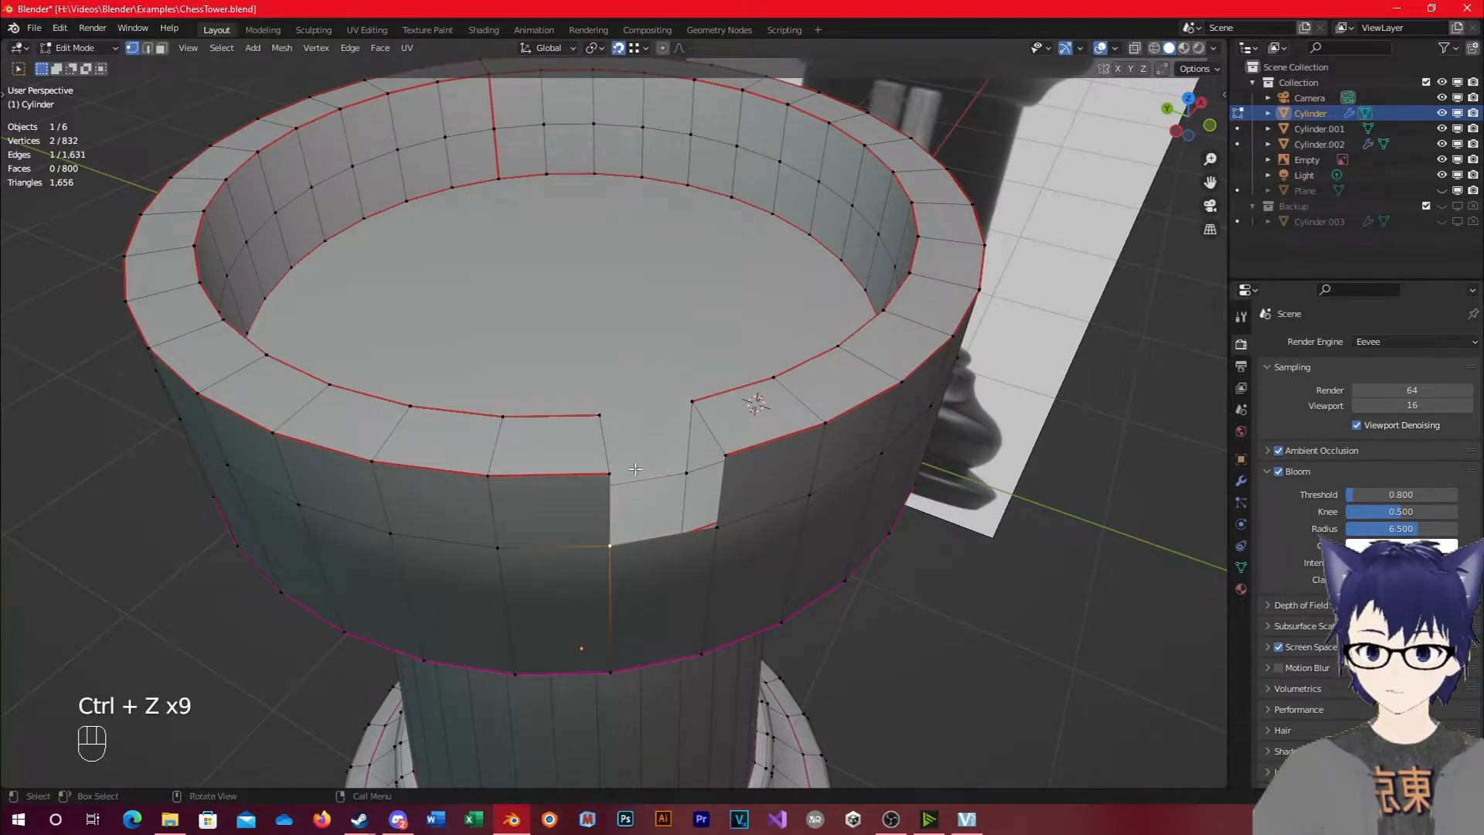
{"action": "middle_click_drag", "start_coordinate": [691, 483], "coordinate": [496, 414]}
{"action": "key", "text": "ctrl+z"}
{"action": "key", "text": "ctrl+z"}
{"action": "key", "text": "ctrl+z"}
Rebuild the notch's side walls and floor by filling faces from the corner vertices of the opening.
{"action": "left_click", "coordinate": [453, 435], "text": "shift"}
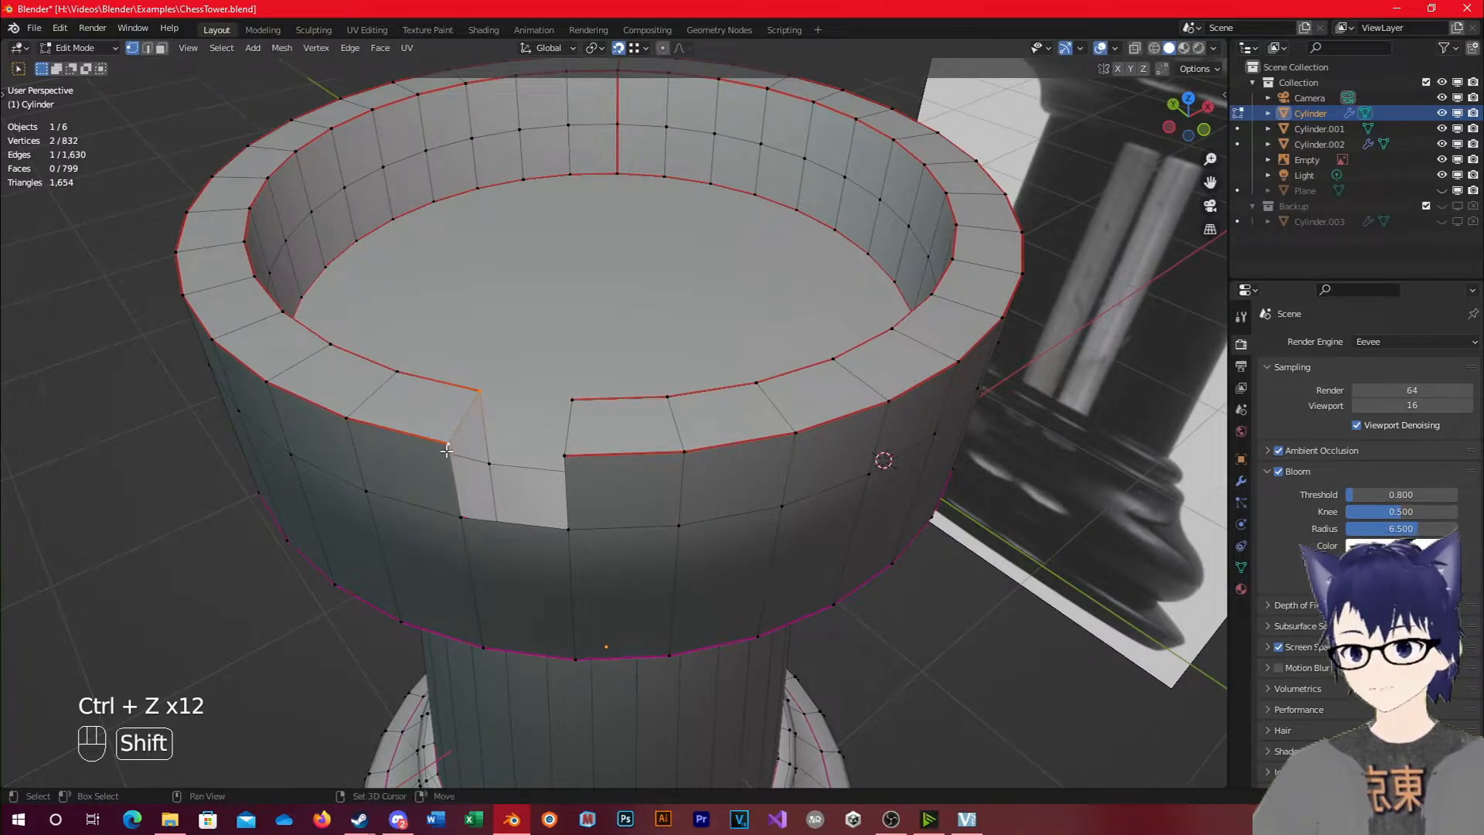
{"action": "left_click", "coordinate": [461, 517], "text": "shift"}
{"action": "left_click", "coordinate": [488, 464], "text": "shift"}
{"action": "left_click", "coordinate": [482, 394]}
{"action": "left_click", "coordinate": [446, 441], "text": "shift"}
{"action": "key", "text": "f"}
{"action": "key", "text": "f"}
{"action": "key", "text": "f"}
{"action": "middle_click_drag", "start_coordinate": [575, 550], "coordinate": [780, 475]}
Return to Object Mode and rotate the rook about -35° around the global Z axis, aligning the notch with the X axis.
{"action": "key", "text": "Tab"}
{"action": "key", "text": "KP_7"}
{"action": "scroll", "coordinate": [759, 539], "scroll_direction": "down", "scroll_amount": 3}
{"action": "scroll", "coordinate": [777, 475], "scroll_direction": "up", "scroll_amount": 3}
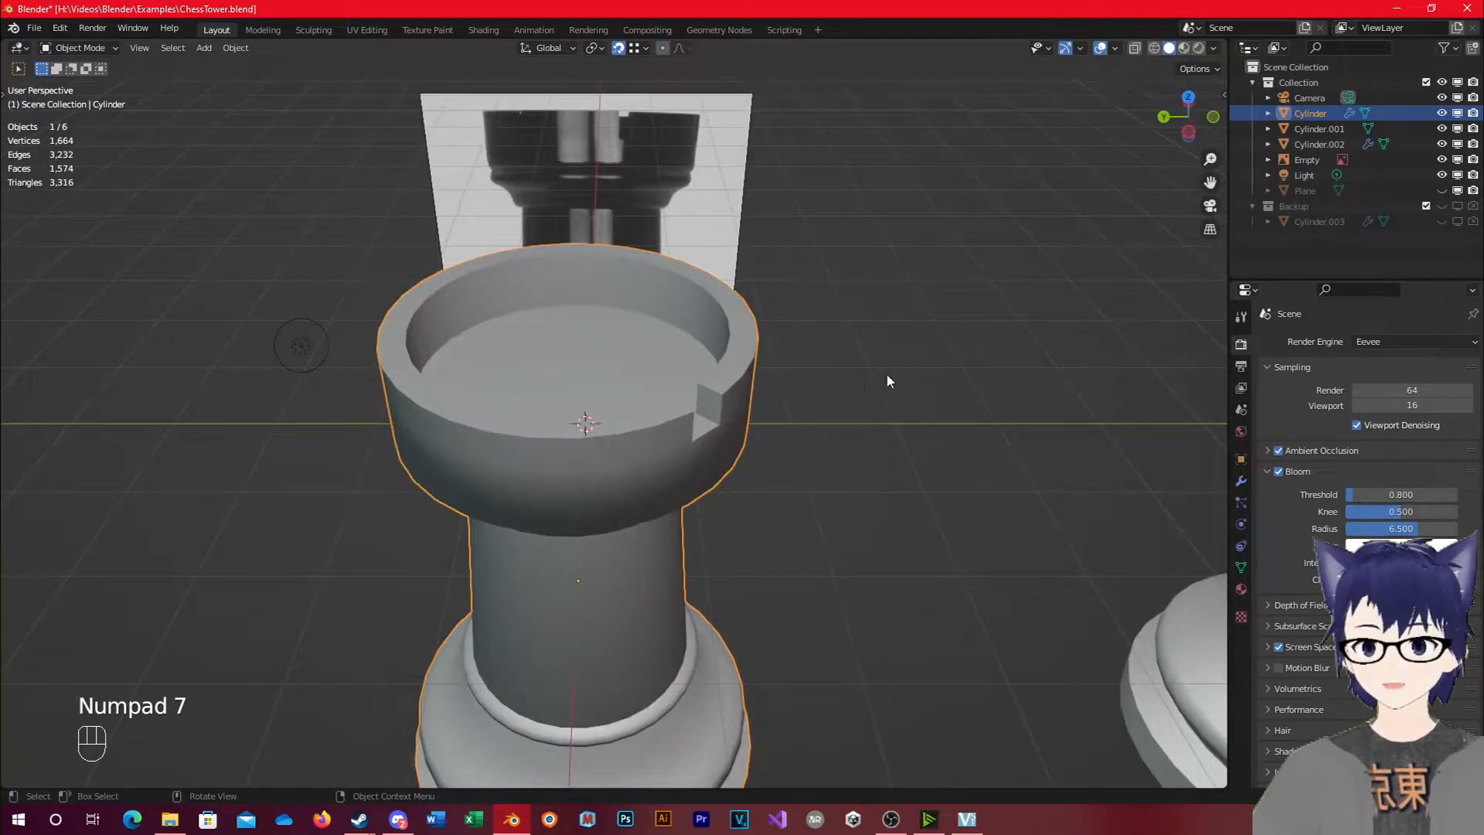
{"action": "key", "text": "r"}
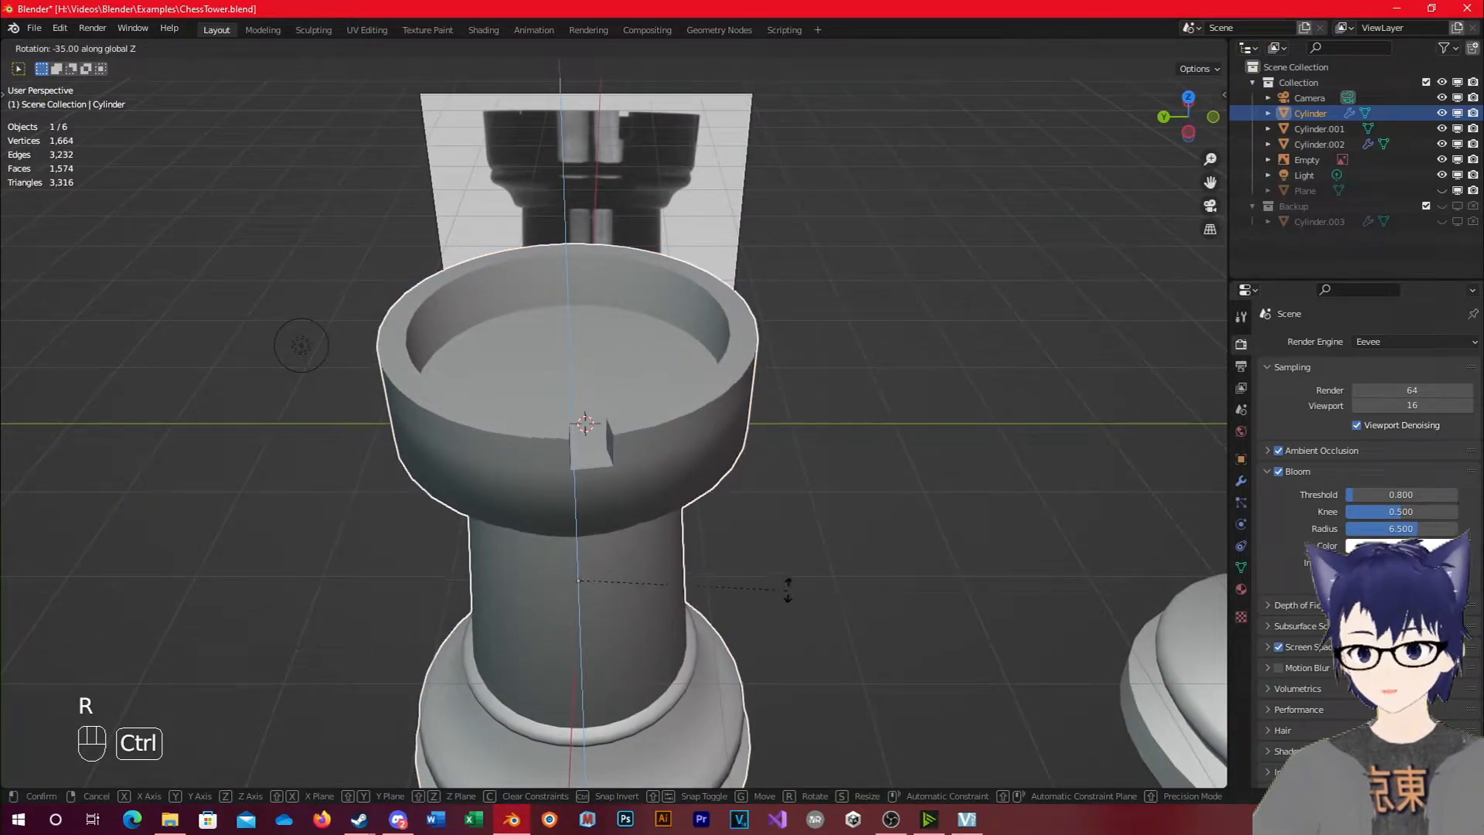
{"action": "left_click", "coordinate": [744, 599]}
{"action": "middle_click_drag", "start_coordinate": [580, 498], "coordinate": [670, 517]}
{"action": "scroll", "coordinate": [790, 521], "scroll_direction": "down", "scroll_amount": 4}
{"action": "middle_click_drag", "start_coordinate": [818, 541], "coordinate": [721, 493]}
{"action": "scroll", "coordinate": [721, 494], "scroll_direction": "up", "scroll_amount": 1}
{"action": "left_click", "coordinate": [178, 597]}
{"action": "left_click", "coordinate": [592, 410]}
{"action": "middle_click_drag", "start_coordinate": [591, 410], "coordinate": [660, 341]}
Delete the outer, top and inner faces of the rim segment opposite the first notch to open a second notch.
{"action": "key", "text": "Tab"}
{"action": "left_click", "coordinate": [535, 253]}
{"action": "scroll", "coordinate": [576, 340], "scroll_direction": "up", "scroll_amount": 2}
{"action": "scroll", "coordinate": [659, 341], "scroll_direction": "up", "scroll_amount": 1}
{"action": "middle_click_drag", "start_coordinate": [511, 374], "coordinate": [707, 375]}
{"action": "key", "text": "3"}
{"action": "left_click", "coordinate": [540, 490]}
{"action": "left_click", "coordinate": [541, 519], "text": "shift"}
{"action": "middle_click_drag", "start_coordinate": [564, 511], "coordinate": [357, 487]}
{"action": "left_click", "coordinate": [487, 357], "text": "shift"}
{"action": "key", "text": "x"}
{"action": "left_click", "coordinate": [479, 360]}
Fill the second notch's side walls and floor with faces and check the shape in Object Mode.
{"action": "middle_click_drag", "start_coordinate": [479, 360], "coordinate": [677, 304]}
{"action": "left_click", "coordinate": [678, 304]}
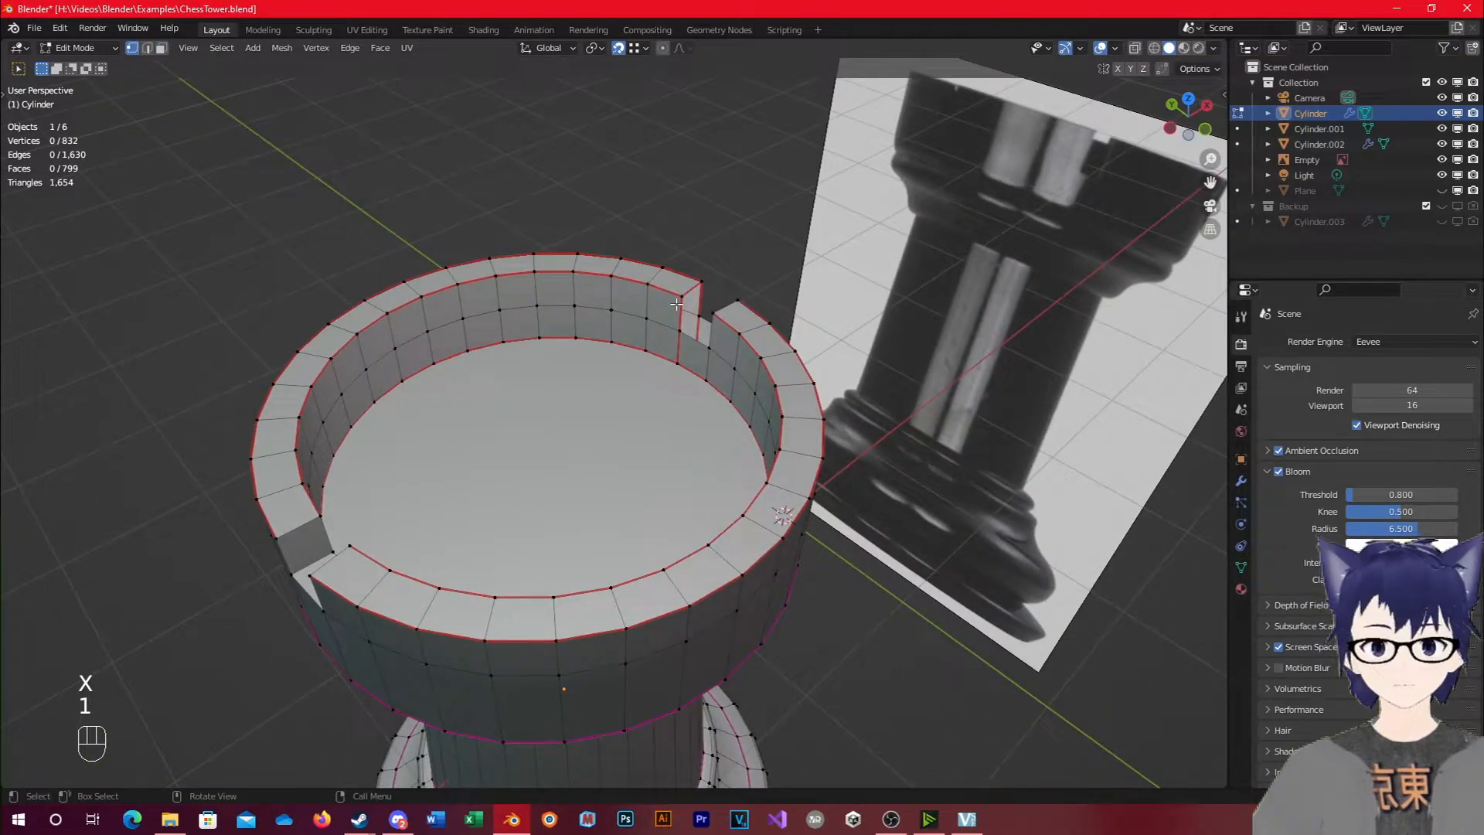
{"action": "left_click", "coordinate": [709, 298], "text": "shift"}
{"action": "key", "text": "f"}
{"action": "middle_click_drag", "start_coordinate": [719, 307], "coordinate": [748, 388]}
{"action": "key", "text": "Tab"}
{"action": "key", "text": "Tab"}
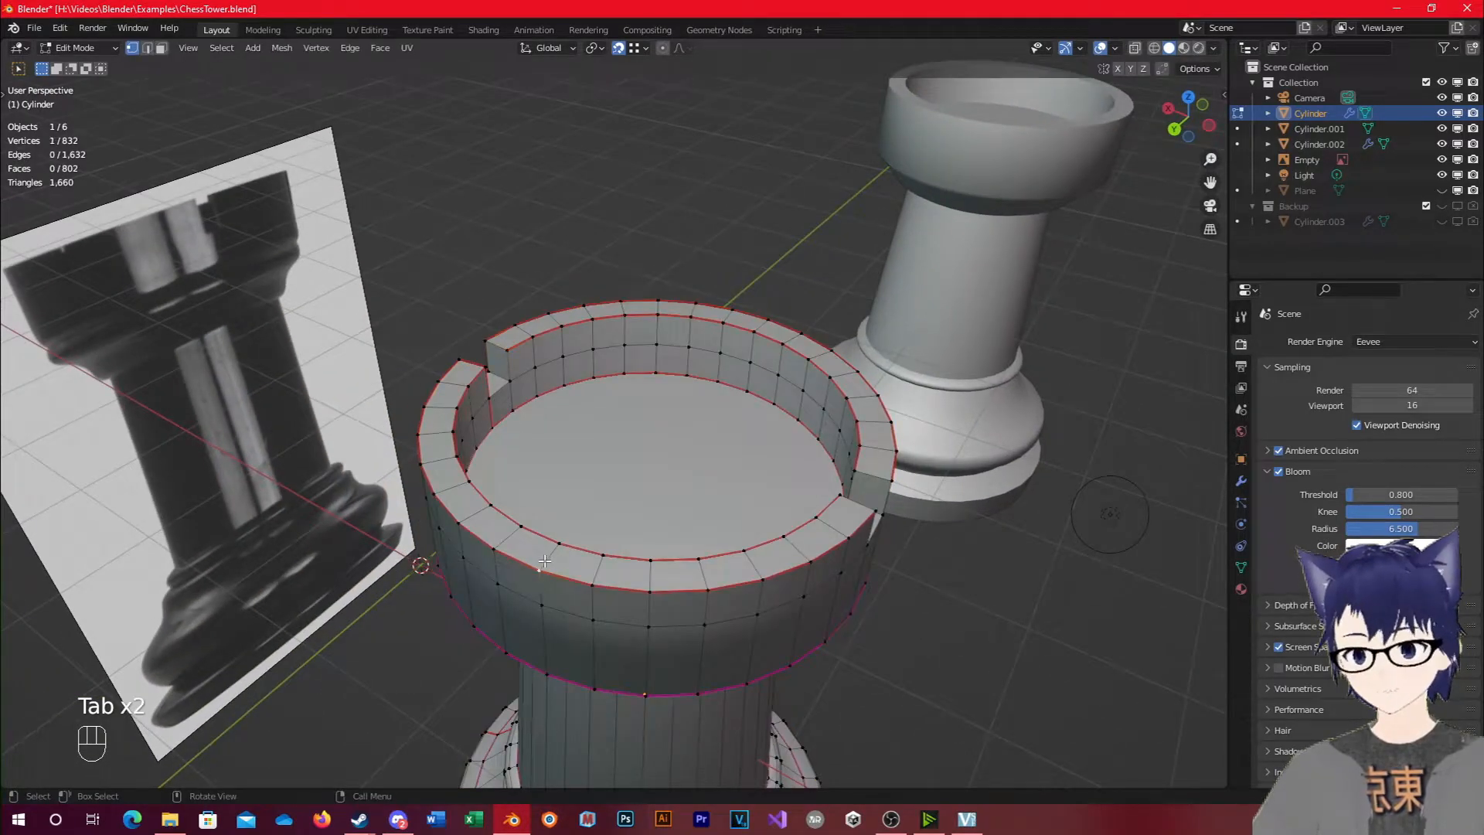
Delete the three rim faces one segment away from the second notch to open a third notch.
{"action": "middle_click_drag", "start_coordinate": [550, 549], "coordinate": [410, 511]}
{"action": "scroll", "coordinate": [386, 500], "scroll_direction": "up", "scroll_amount": 2}
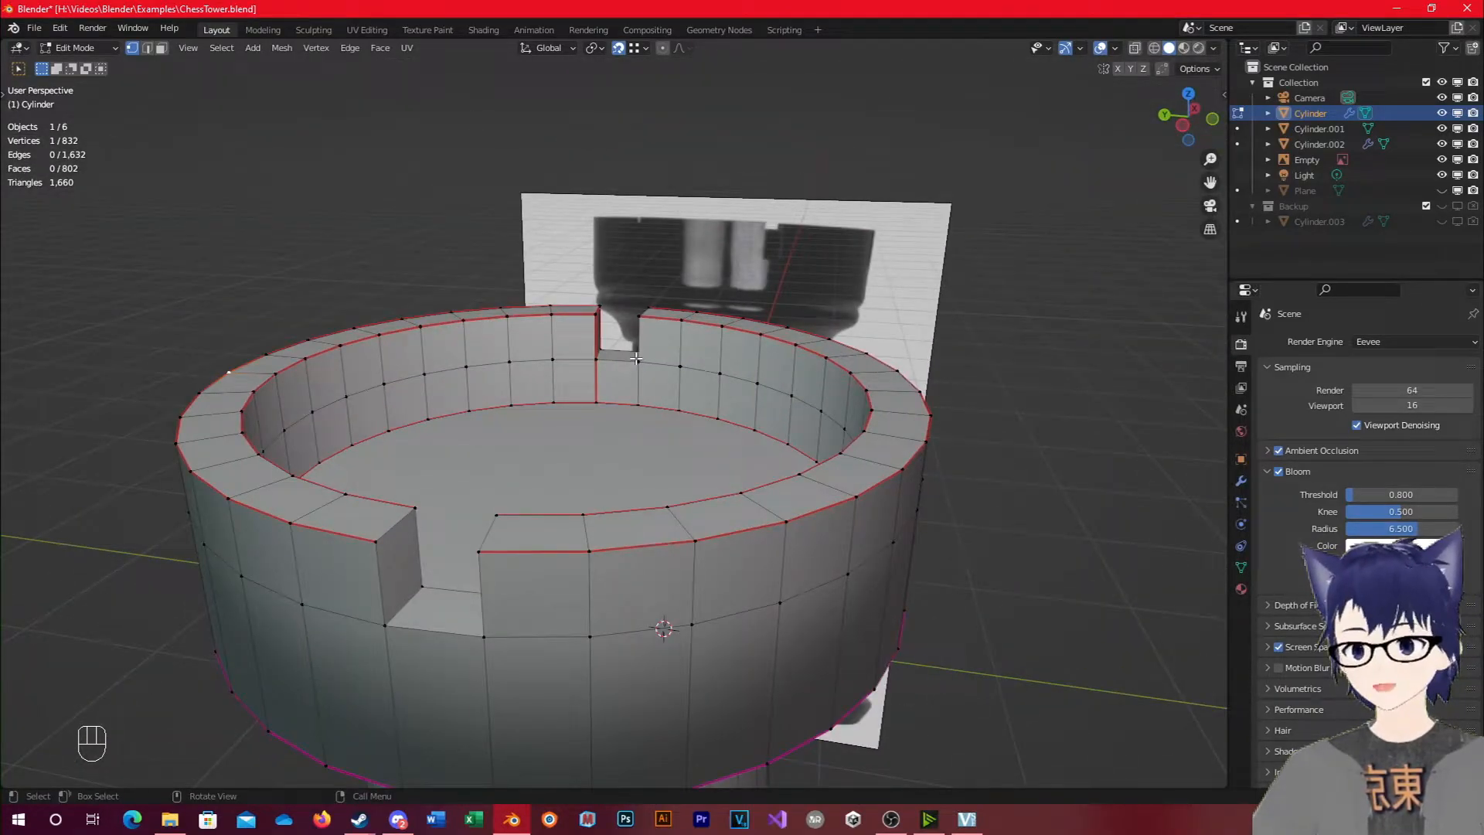
{"action": "middle_click_drag", "start_coordinate": [596, 327], "coordinate": [522, 443]}
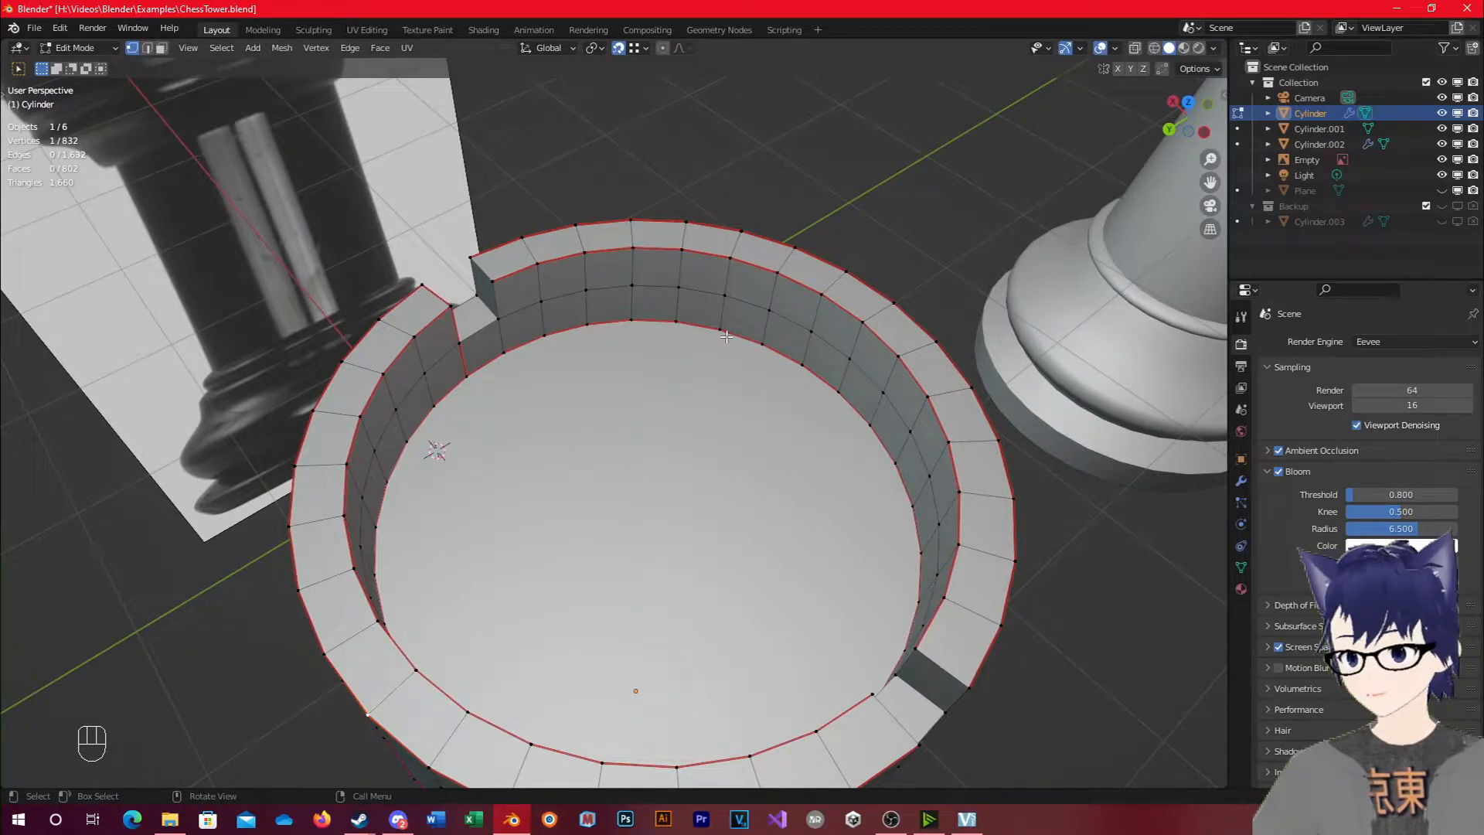
{"action": "scroll", "coordinate": [653, 448], "scroll_direction": "down", "scroll_amount": 2}
{"action": "left_click", "coordinate": [583, 316]}
{"action": "left_click", "coordinate": [570, 296], "text": "shift"}
{"action": "middle_click_drag", "start_coordinate": [564, 293], "coordinate": [781, 265]}
{"action": "left_click", "coordinate": [462, 482], "text": "shift"}
{"action": "left_click", "coordinate": [470, 479], "text": "shift"}
{"action": "middle_click_drag", "start_coordinate": [470, 479], "coordinate": [720, 359]}
{"action": "left_click", "coordinate": [468, 396], "text": "shift"}
{"action": "key", "text": "x"}
{"action": "left_click", "coordinate": [504, 390]}
Fill the third notch's side walls and floor with faces and return to Object Mode.
{"action": "key", "text": "1"}
{"action": "left_click", "coordinate": [722, 345], "text": "shift"}
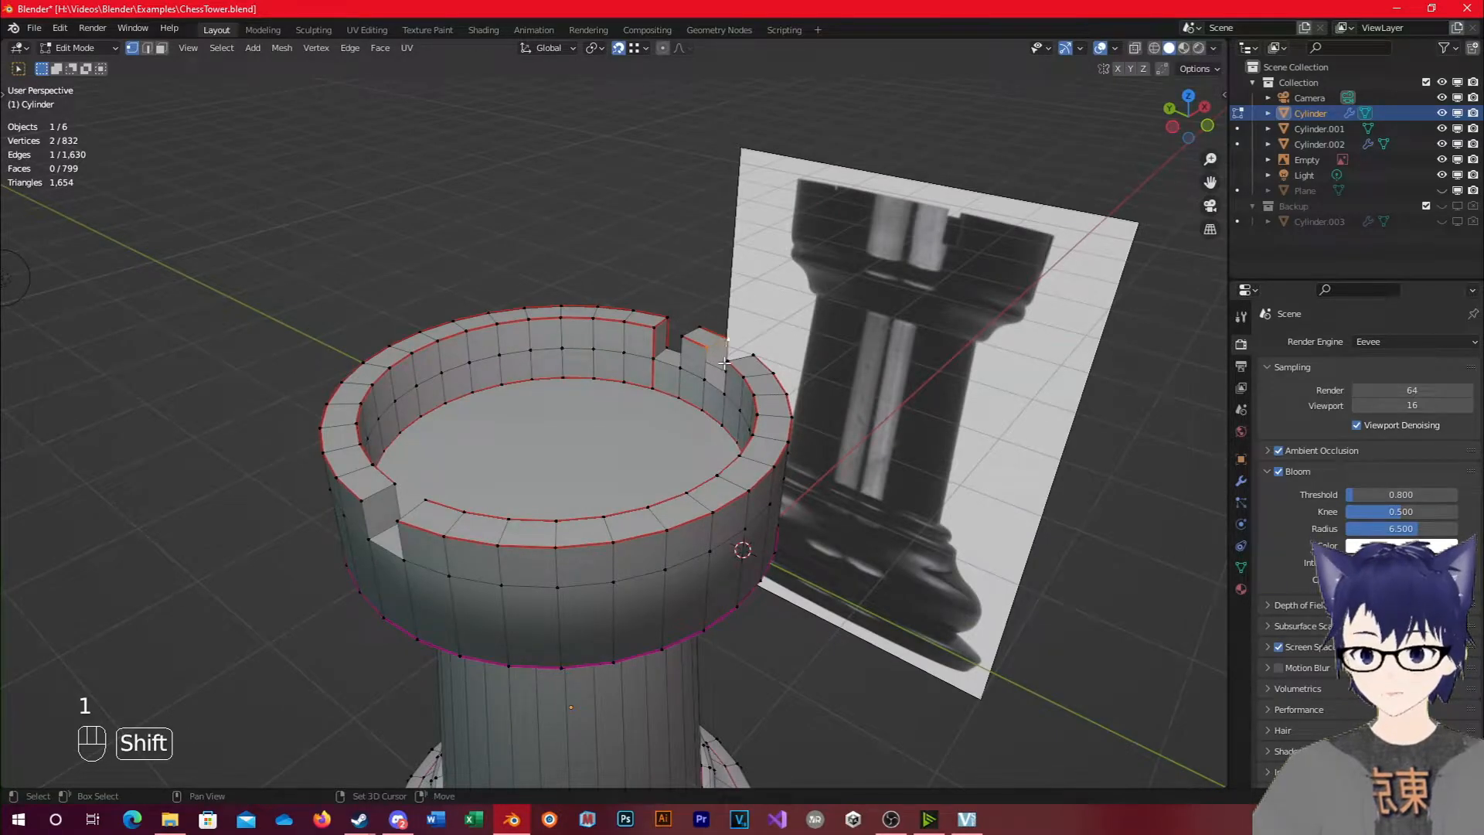
{"action": "key", "text": "f"}
{"action": "middle_click_drag", "start_coordinate": [625, 445], "coordinate": [656, 430]}
{"action": "key", "text": "Tab"}
{"action": "scroll", "coordinate": [656, 430], "scroll_direction": "up", "scroll_amount": 3}
{"action": "scroll", "coordinate": [560, 420], "scroll_direction": "down", "scroll_amount": 2}
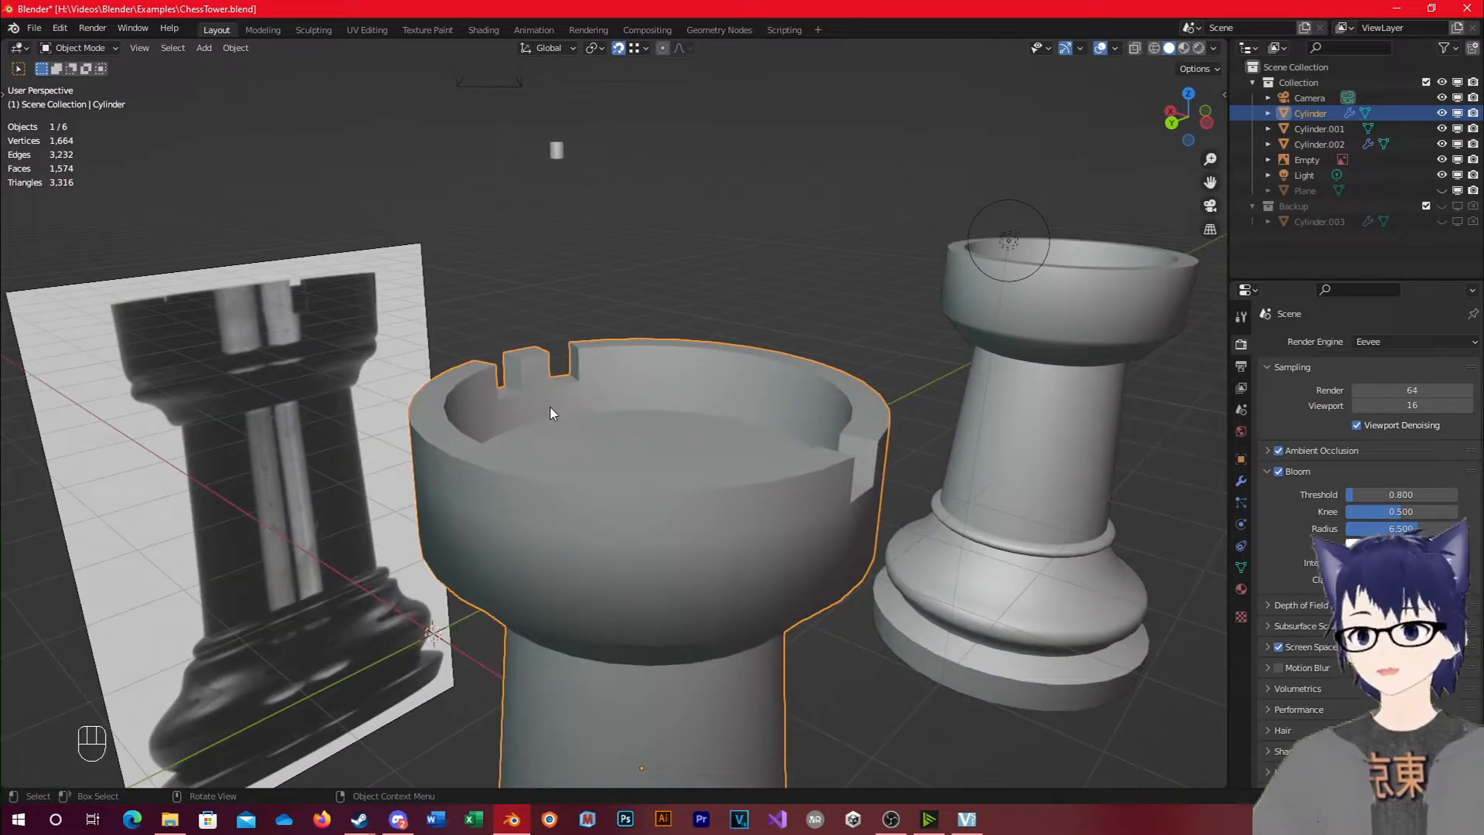
Show the Subdivision modifier in the viewport, try the Simple type and set it back to Catmull-Clark.
{"action": "left_click", "coordinate": [1242, 480]}
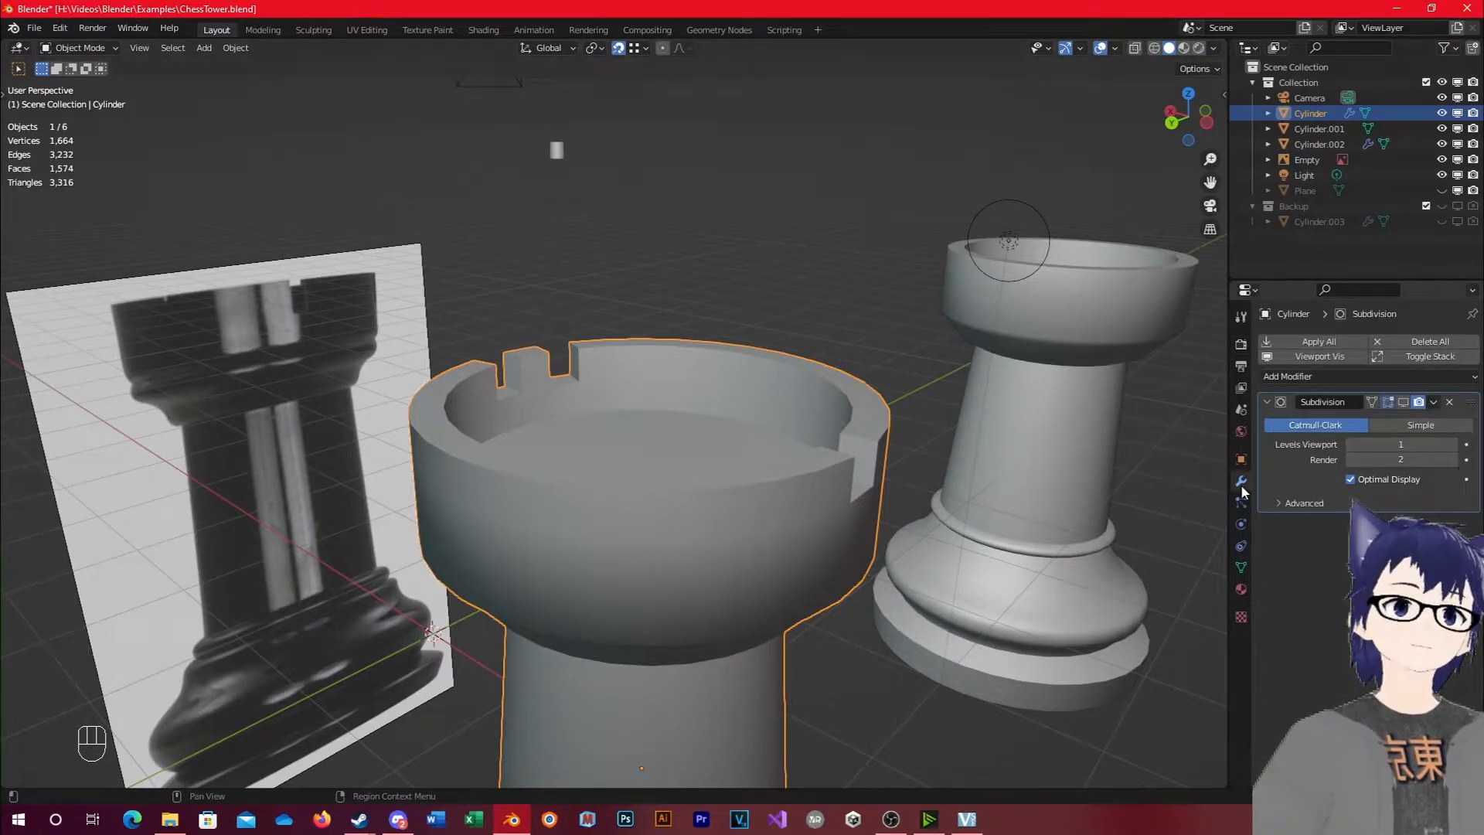
{"action": "middle_click_drag", "start_coordinate": [834, 463], "coordinate": [473, 465]}
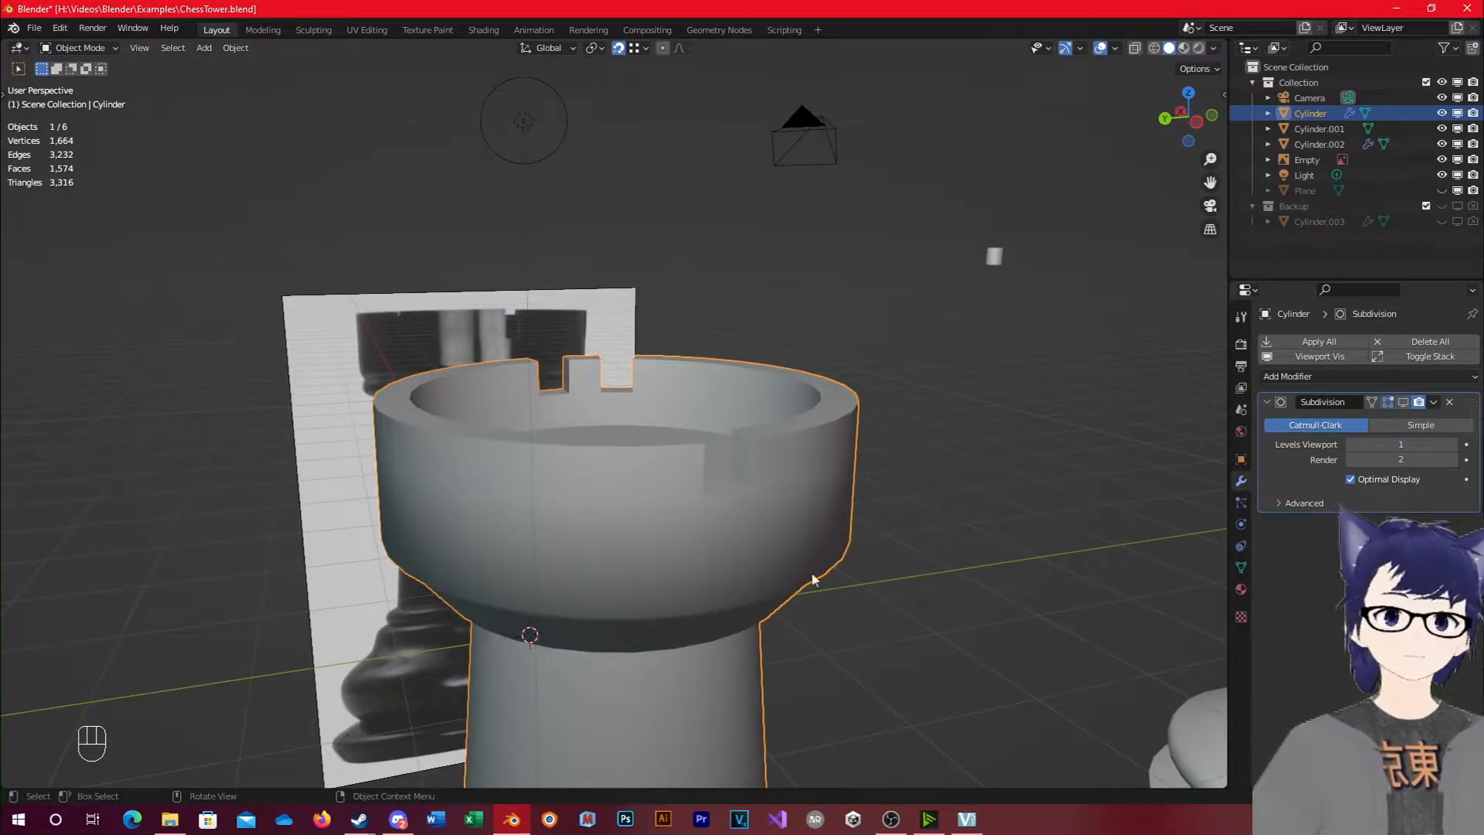
{"action": "left_click", "coordinate": [1402, 403]}
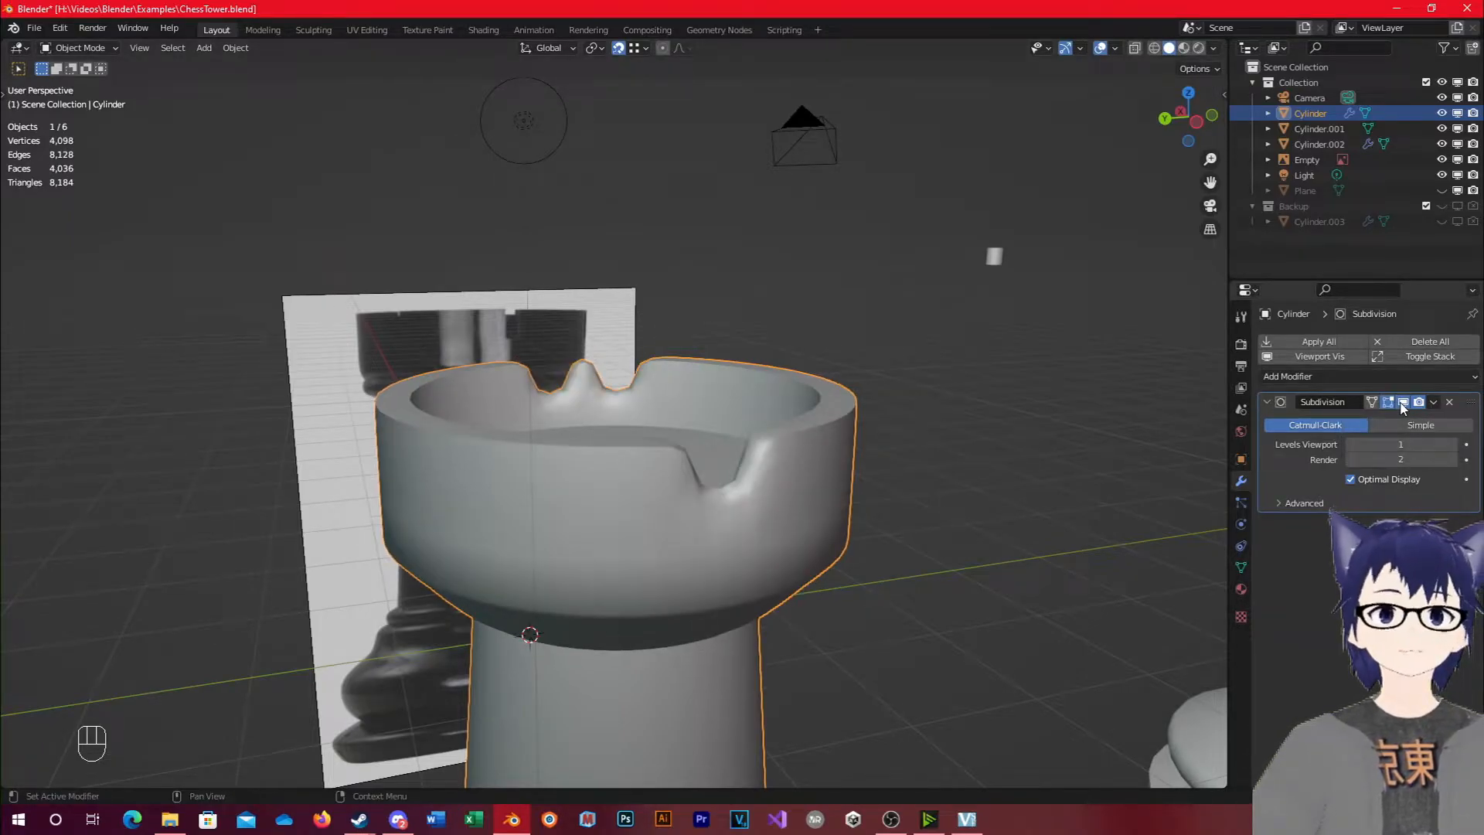
{"action": "left_click", "coordinate": [1402, 403]}
{"action": "left_click", "coordinate": [1402, 402]}
{"action": "mouse_move", "coordinate": [978, 475]}
{"action": "middle_mouse_down"}
{"action": "mouse_move", "coordinate": [993, 481]}
{"action": "mouse_move", "coordinate": [906, 465]}
{"action": "mouse_move", "coordinate": [784, 474]}
{"action": "mouse_move", "coordinate": [994, 483]}
{"action": "middle_mouse_up"}
{"action": "left_click", "coordinate": [1390, 419]}
{"action": "left_click", "coordinate": [1316, 425]}
Fully crease the wall and floor edges of the single notch and check the sharpened result in Object Mode.
{"action": "middle_click_drag", "start_coordinate": [856, 400], "coordinate": [527, 529]}
{"action": "key", "text": "Tab"}
{"action": "middle_click_drag", "start_coordinate": [527, 529], "coordinate": [554, 508], "text": "shift"}
{"action": "scroll", "coordinate": [554, 508], "scroll_direction": "up", "scroll_amount": 3}
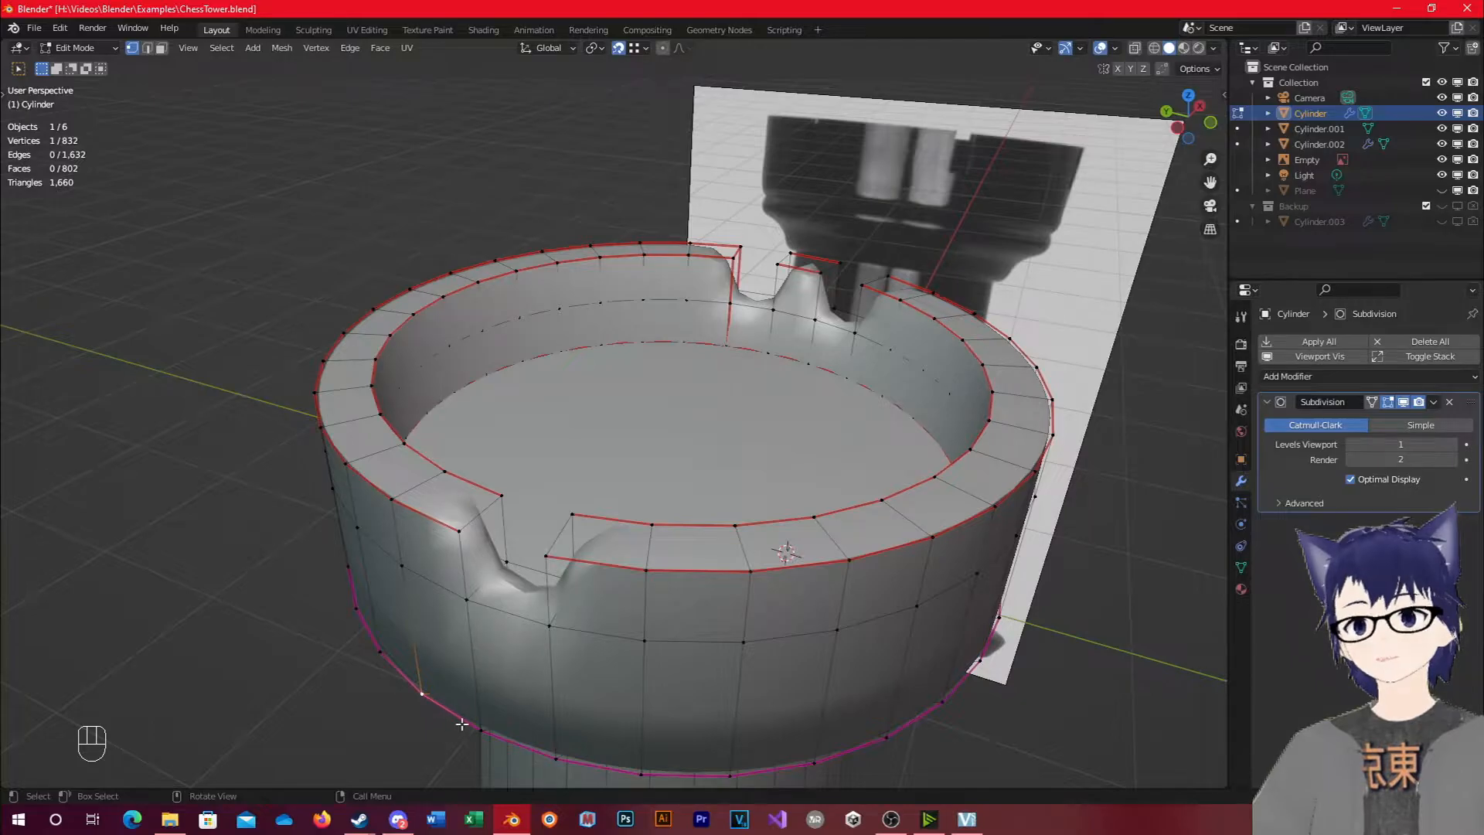
{"action": "left_click", "coordinate": [484, 602], "text": "shift"}
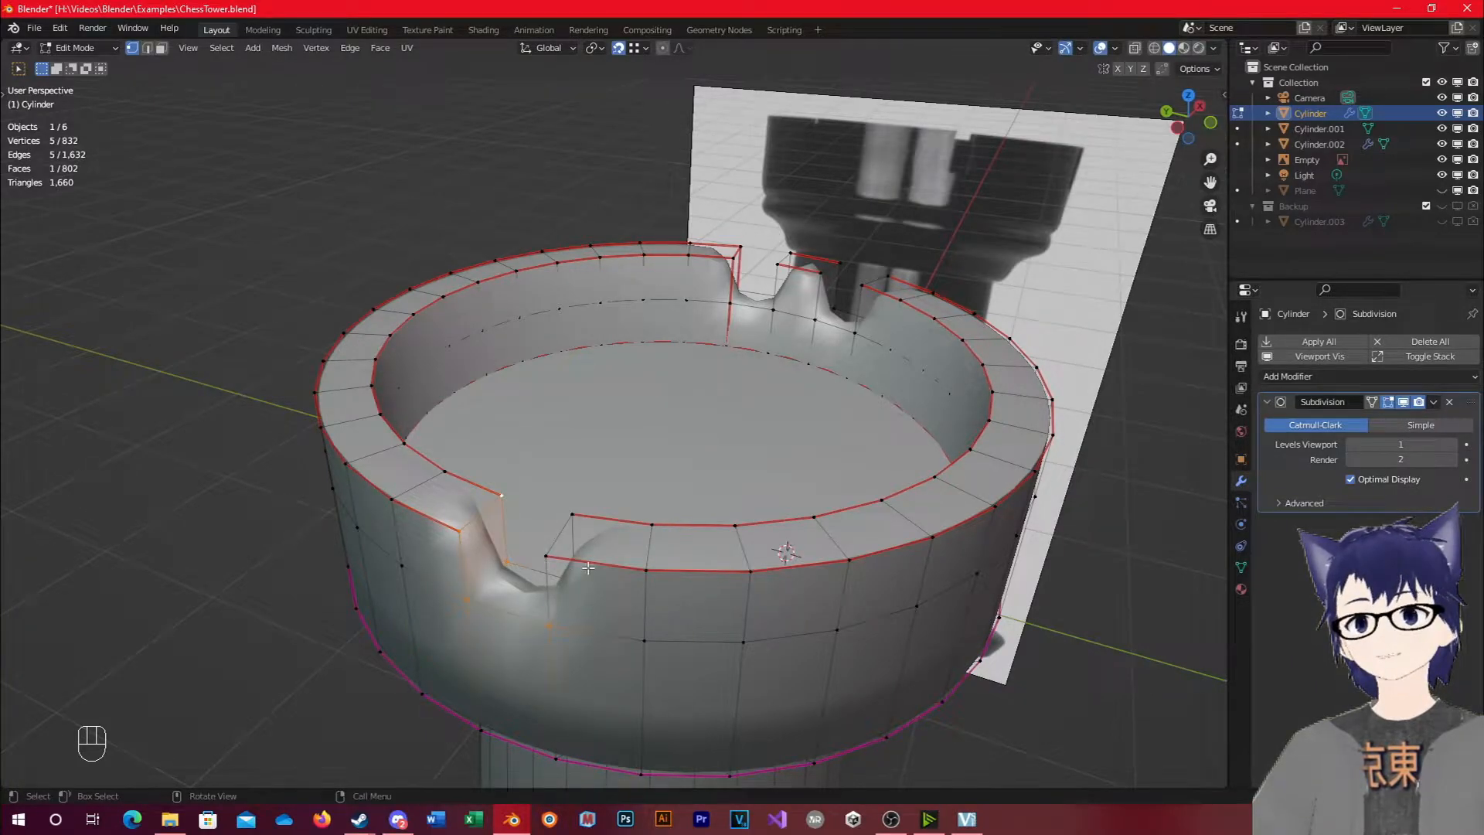
{"action": "middle_click_drag", "start_coordinate": [529, 549], "coordinate": [873, 533]}
{"action": "left_click", "coordinate": [867, 537], "text": "shift"}
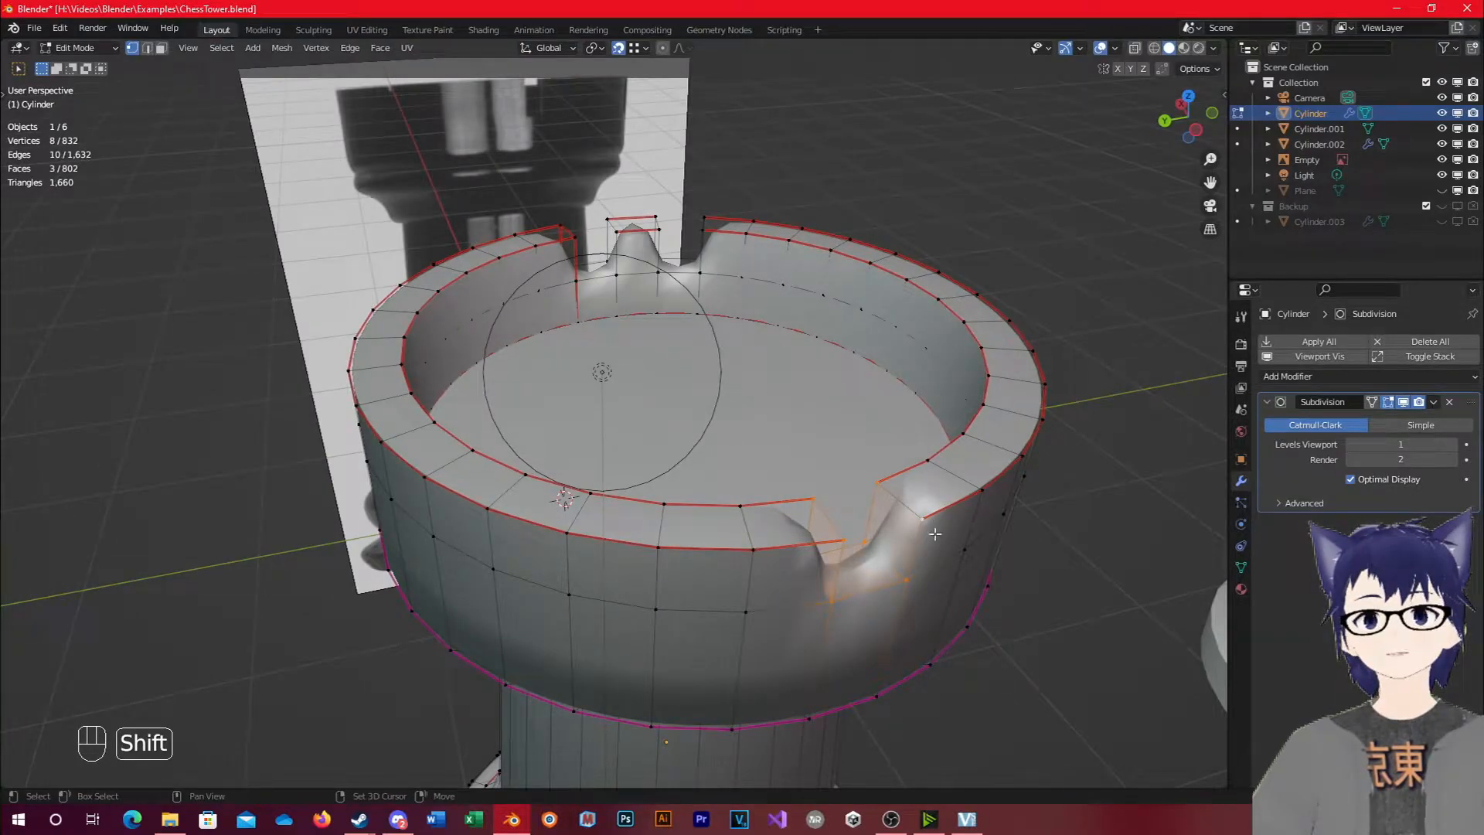
{"action": "key", "text": "shift+e"}
{"action": "left_click", "coordinate": [529, 613]}
{"action": "key", "text": "Tab"}
{"action": "middle_click_drag", "start_coordinate": [590, 688], "coordinate": [928, 541]}
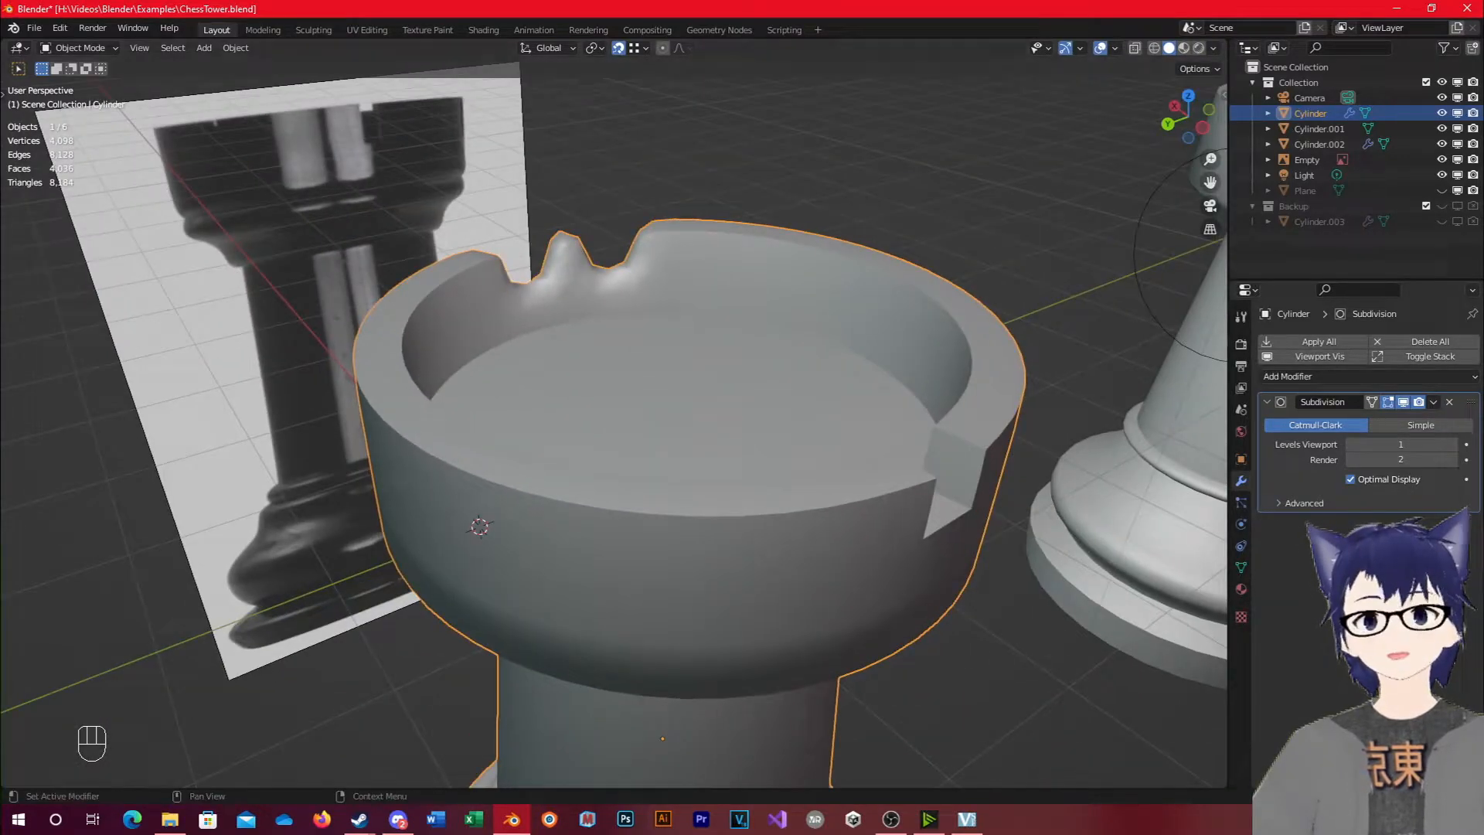
Select the corner vertices of the third notch, in the pair beside the narrow merlon, and crease its edges by 1.000.
{"action": "middle_click_drag", "start_coordinate": [1115, 462], "coordinate": [962, 572]}
{"action": "key", "text": "Tab"}
{"action": "key", "text": "Tab"}
{"action": "middle_click_drag", "start_coordinate": [804, 419], "coordinate": [777, 429]}
{"action": "key", "text": "Tab"}
{"action": "left_click", "coordinate": [701, 456]}
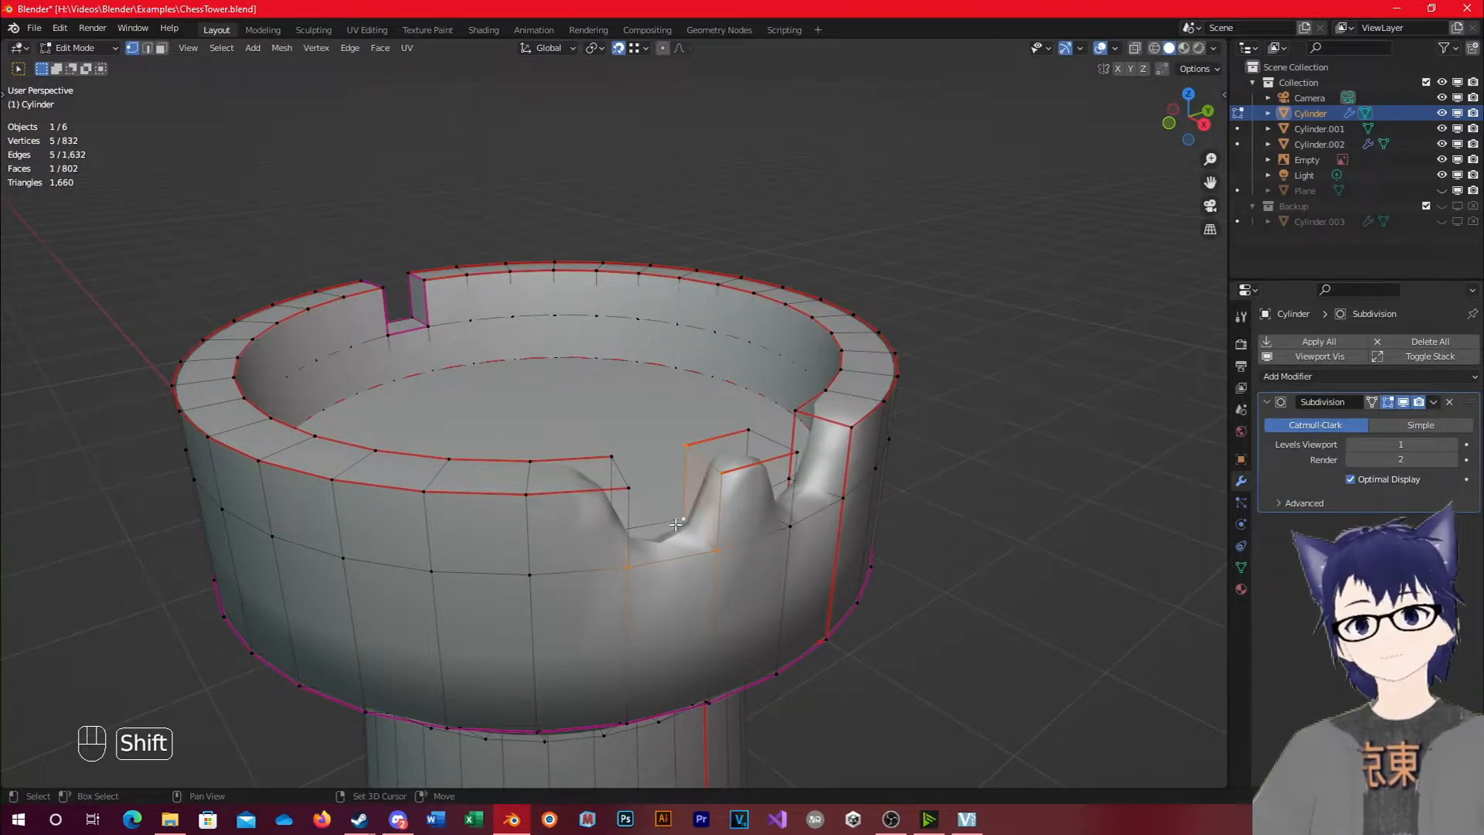
{"action": "middle_click_drag", "start_coordinate": [676, 524], "coordinate": [395, 514]}
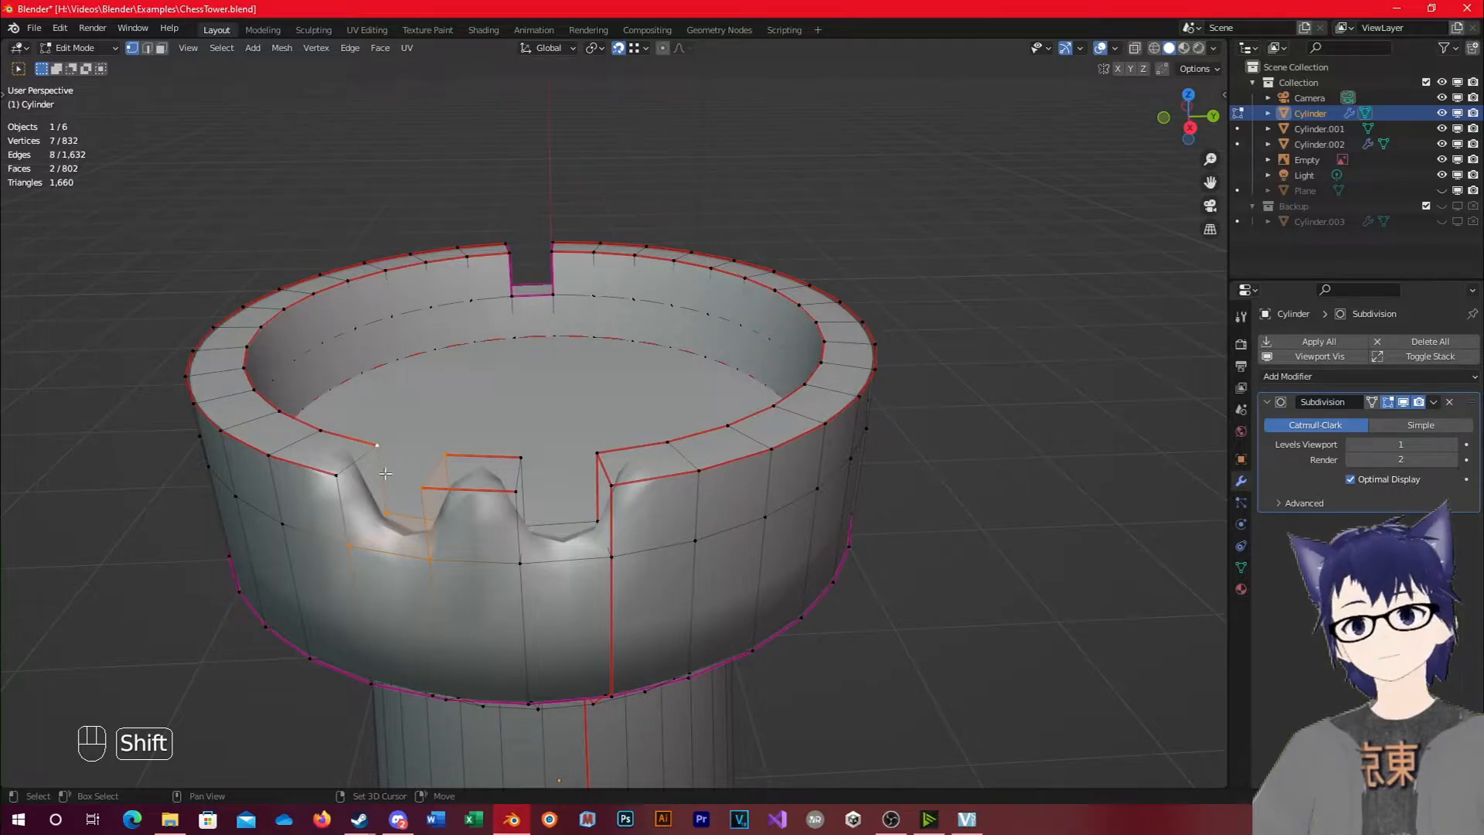
{"action": "key", "text": "shift+e"}
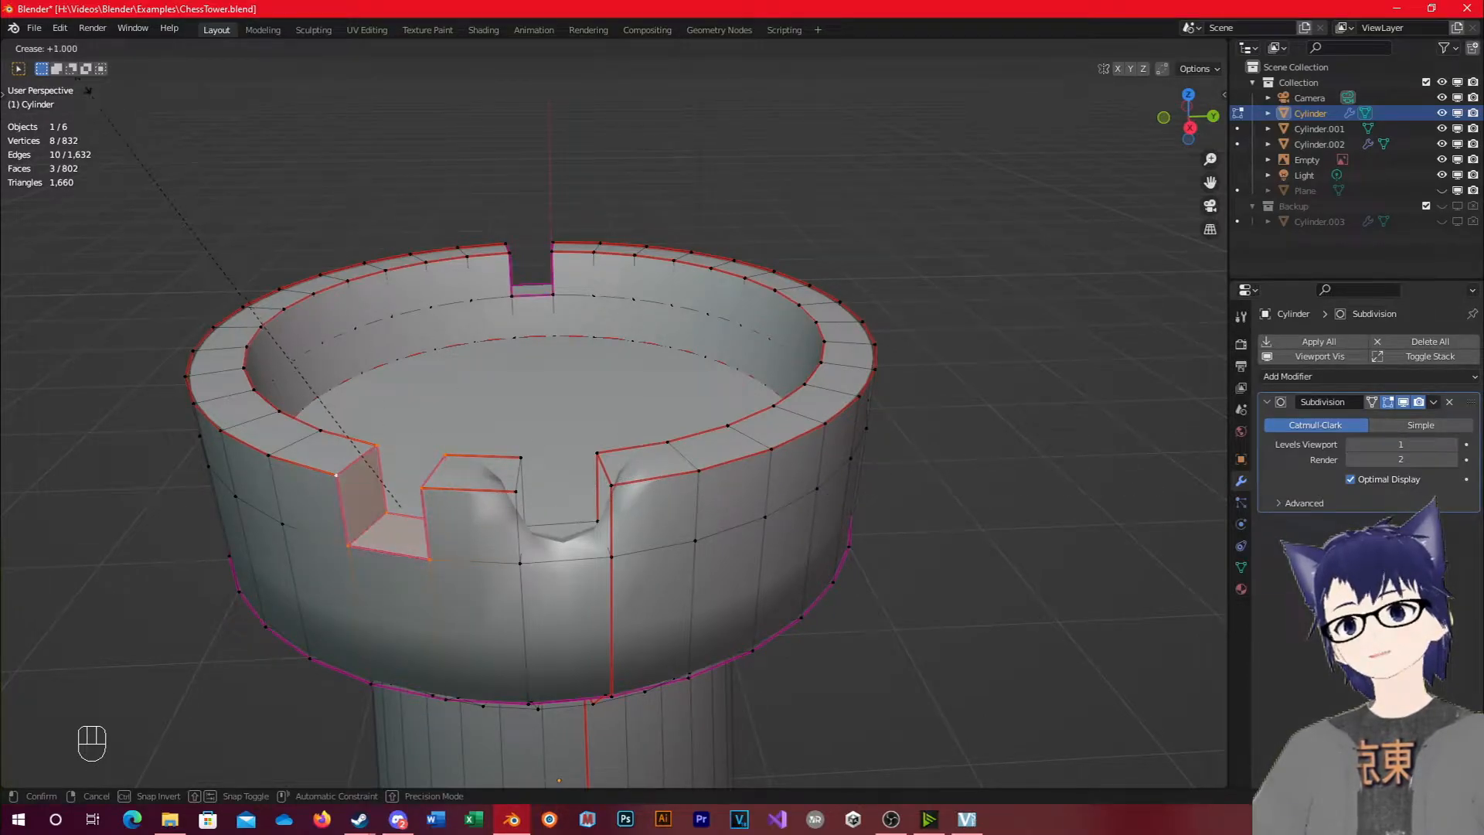
{"action": "left_click", "coordinate": [153, 167]}
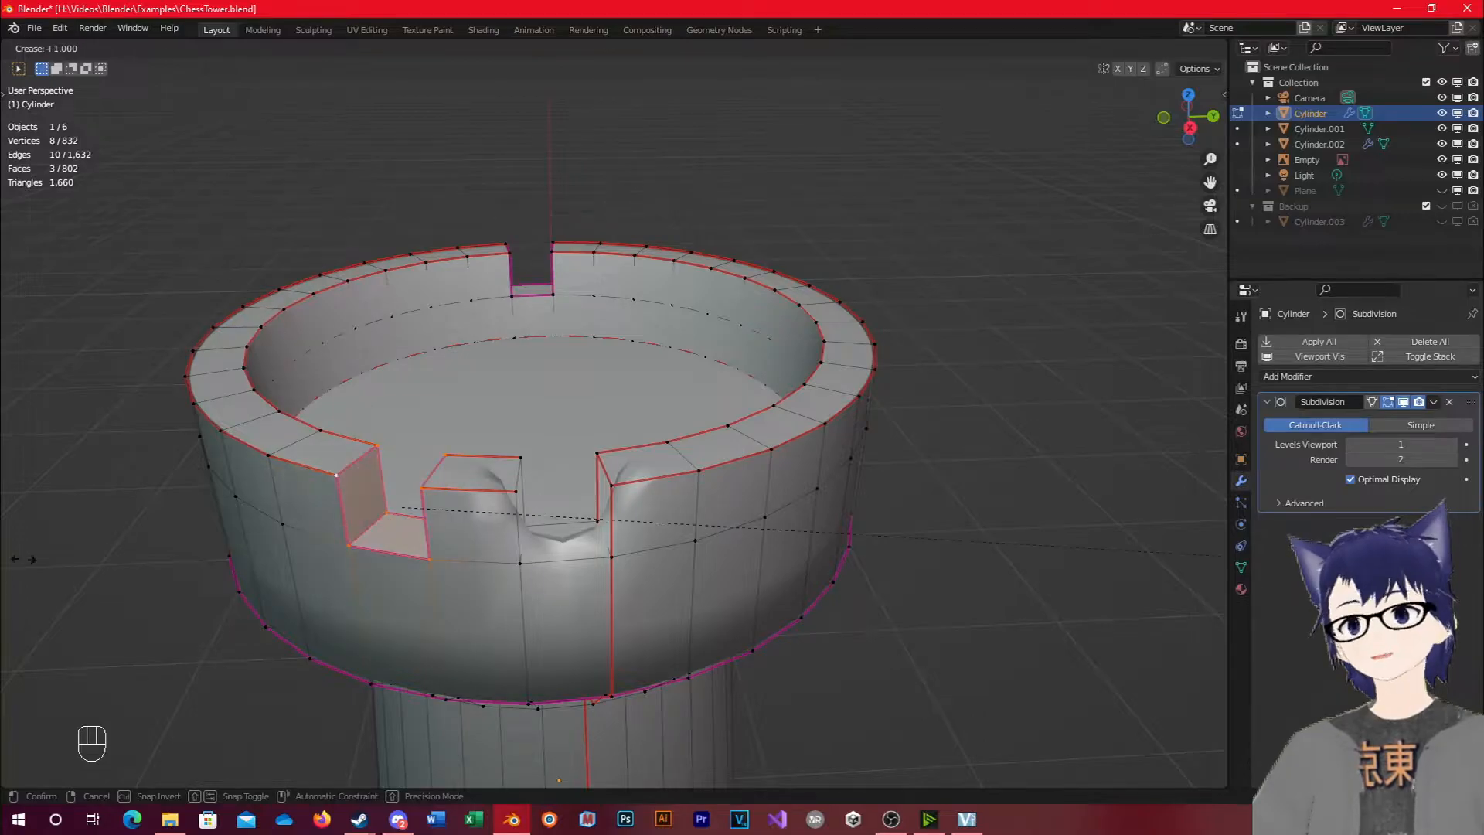
Select the corner vertices of the neighbouring notch next to the seam and crease its edges by 1.000.
{"action": "key", "text": "Tab"}
{"action": "key", "text": "Tab"}
{"action": "left_click", "coordinate": [512, 491]}
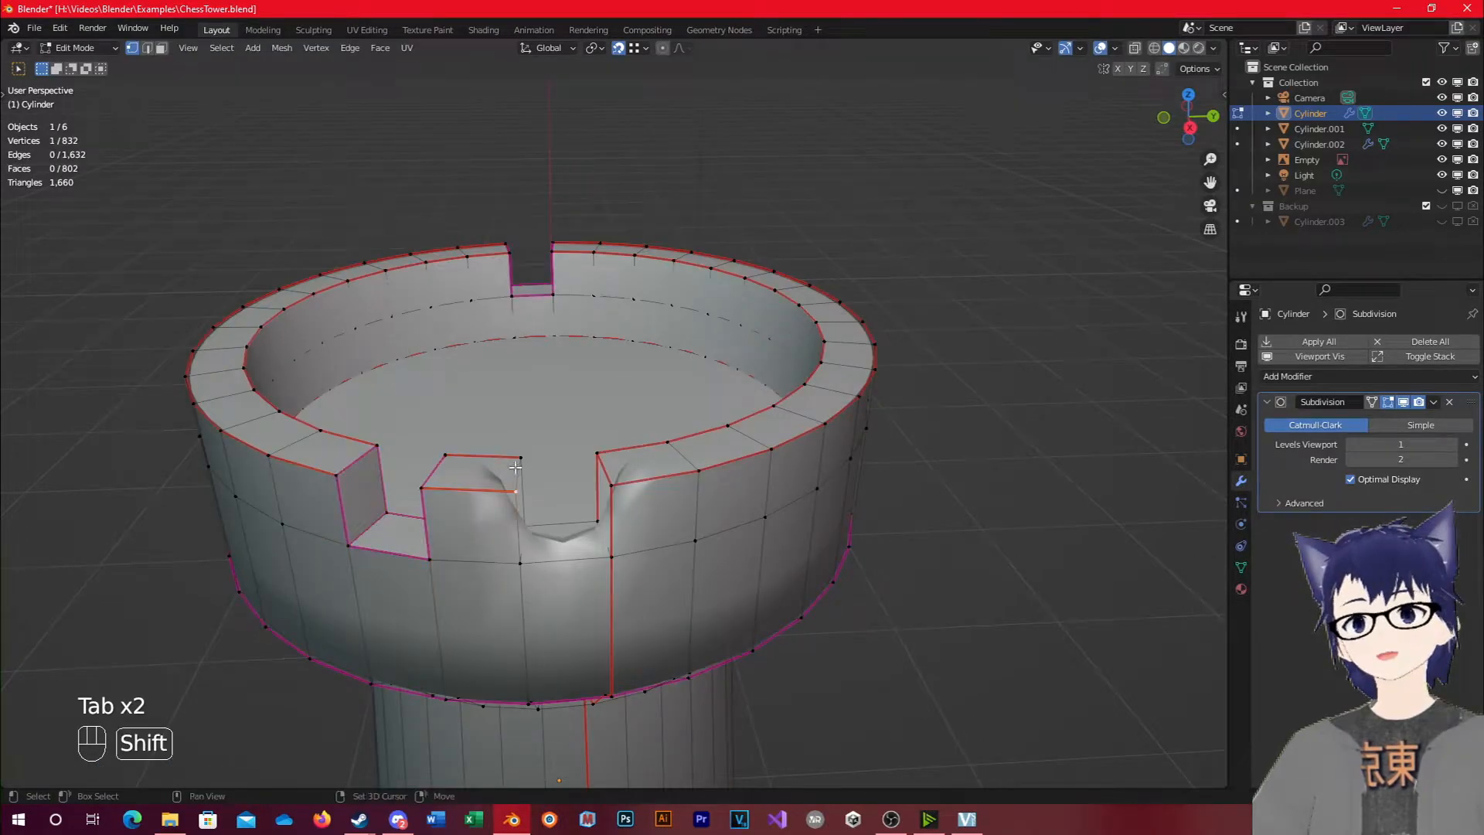
{"action": "left_click", "coordinate": [591, 472], "text": "shift"}
{"action": "key", "text": "shift+e"}
{"action": "left_click", "coordinate": [753, 695]}
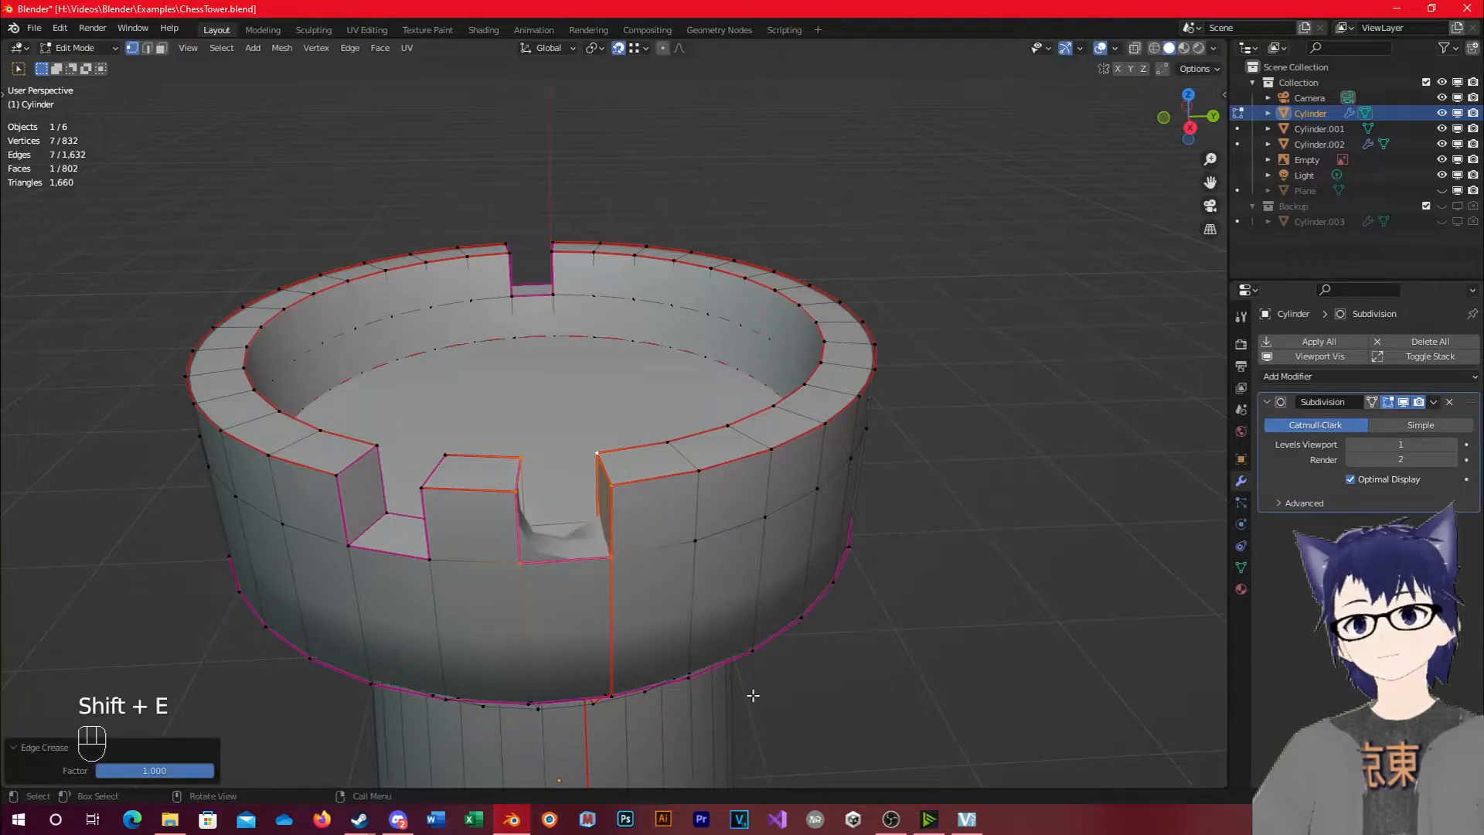
Crease the edge where that notch's floor meets the seam-side wall by 1.000.
{"action": "left_click", "coordinate": [583, 538]}
{"action": "left_click", "coordinate": [609, 558], "text": "shift"}
{"action": "key", "text": "shift+e"}
{"action": "left_click", "coordinate": [248, 149]}
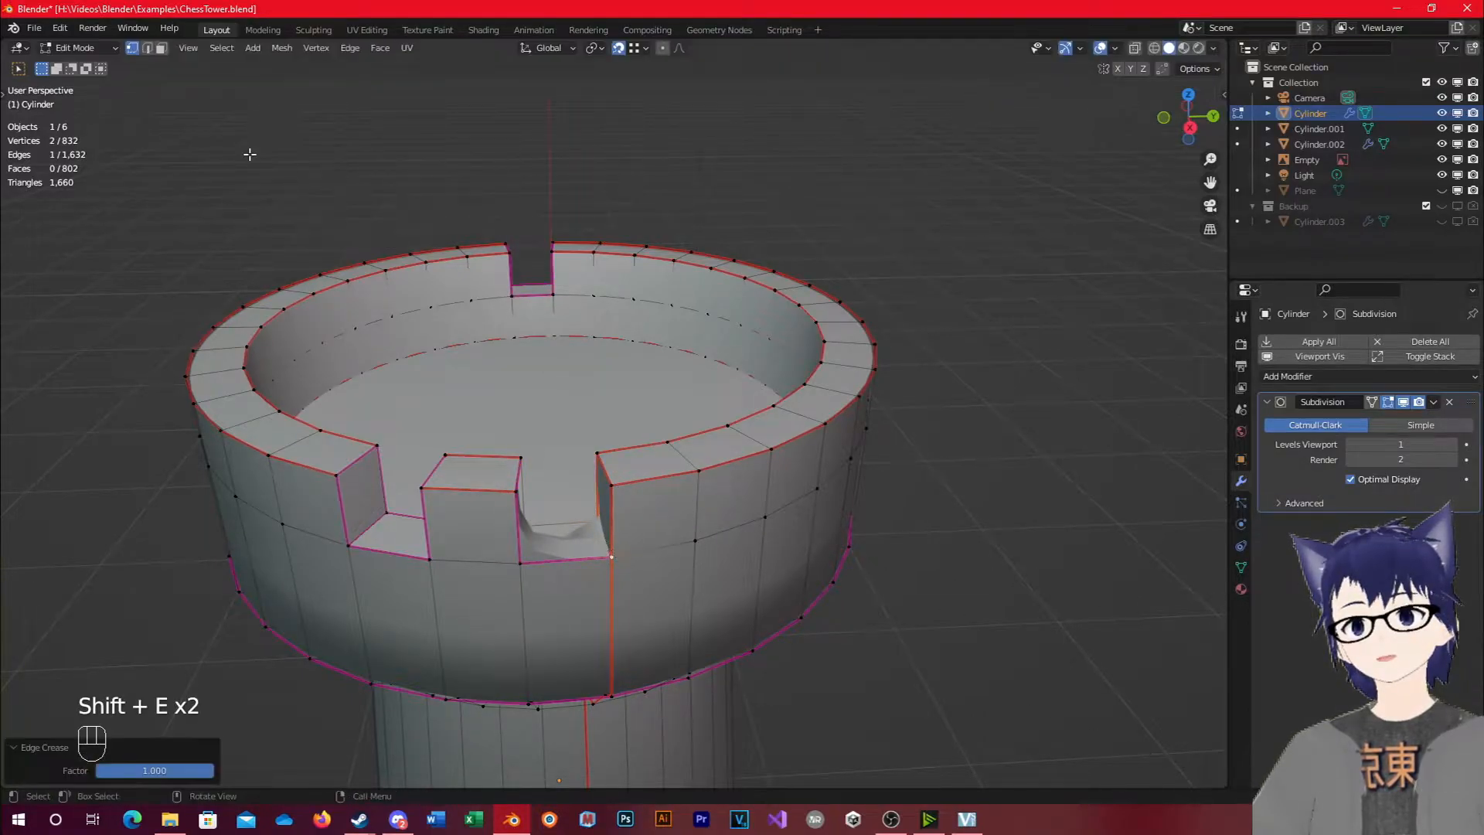
Crease the floor edge and the narrow merlon's edges that border the notch next to the seam.
{"action": "left_click", "coordinate": [533, 554]}
{"action": "key", "text": "shift+e"}
{"action": "left_click", "coordinate": [23, 337]}
{"action": "left_click", "coordinate": [527, 459]}
{"action": "left_click", "coordinate": [527, 485], "text": "shift"}
{"action": "key", "text": "shift+e"}
{"action": "left_click", "coordinate": [1176, 500]}
{"action": "right_click", "coordinate": [691, 371]}
{"action": "middle_click_drag", "start_coordinate": [590, 309], "coordinate": [433, 325]}
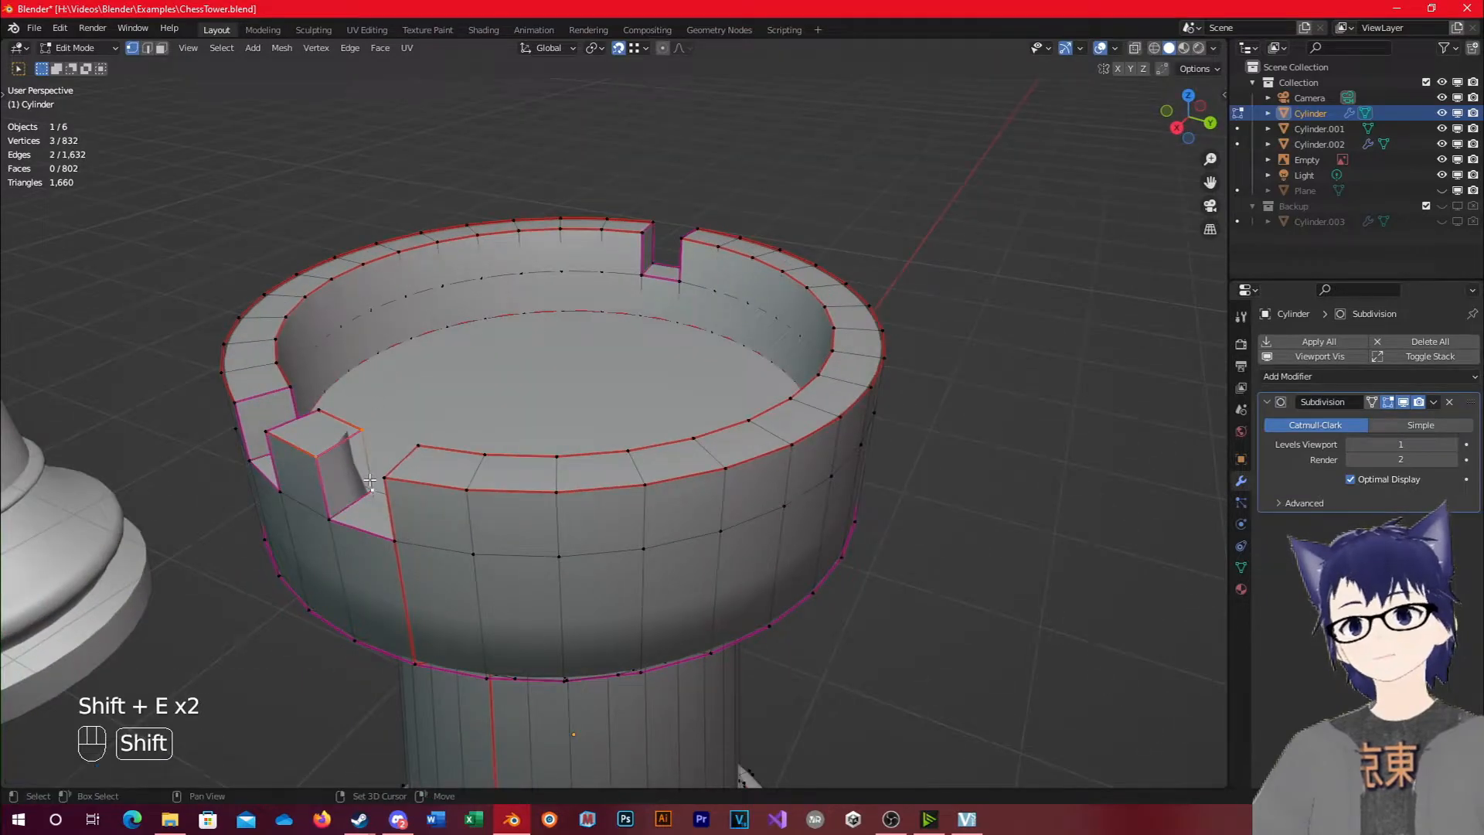
{"action": "left_click", "coordinate": [313, 523], "text": "shift"}
{"action": "key", "text": "shift+e"}
{"action": "left_click", "coordinate": [850, 477]}
Select all corner vertices of the notch next to the seam, on both walls and the floor, and crease their edges by 1.000.
{"action": "middle_click_drag", "start_coordinate": [572, 370], "coordinate": [433, 471]}
{"action": "scroll", "coordinate": [433, 472], "scroll_direction": "up", "scroll_amount": 2}
{"action": "middle_click_drag", "start_coordinate": [680, 329], "coordinate": [869, 415]}
{"action": "left_click", "coordinate": [656, 313]}
{"action": "left_click", "coordinate": [923, 375], "text": "shift"}
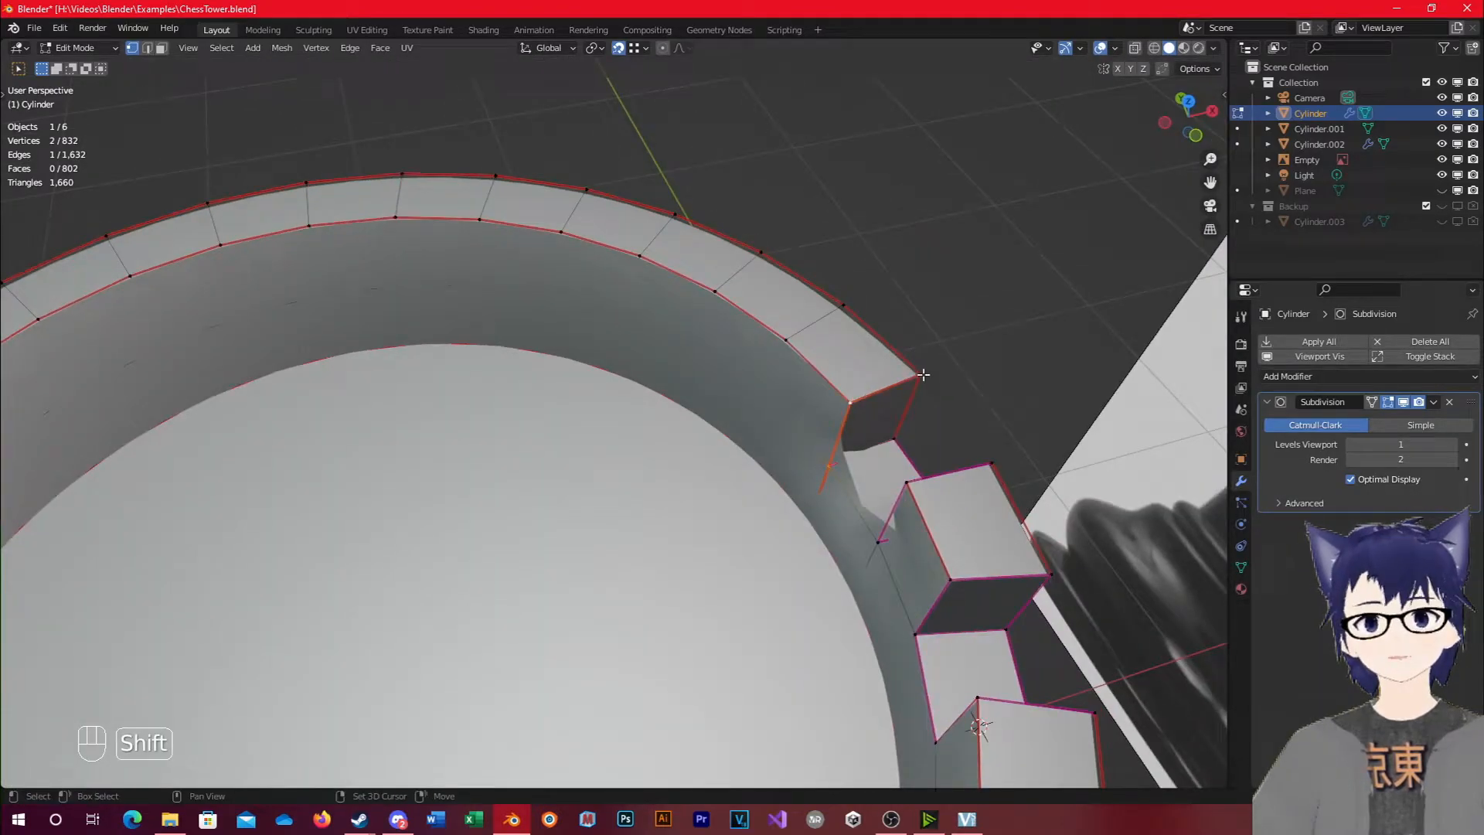
{"action": "left_click", "coordinate": [844, 450], "text": "shift"}
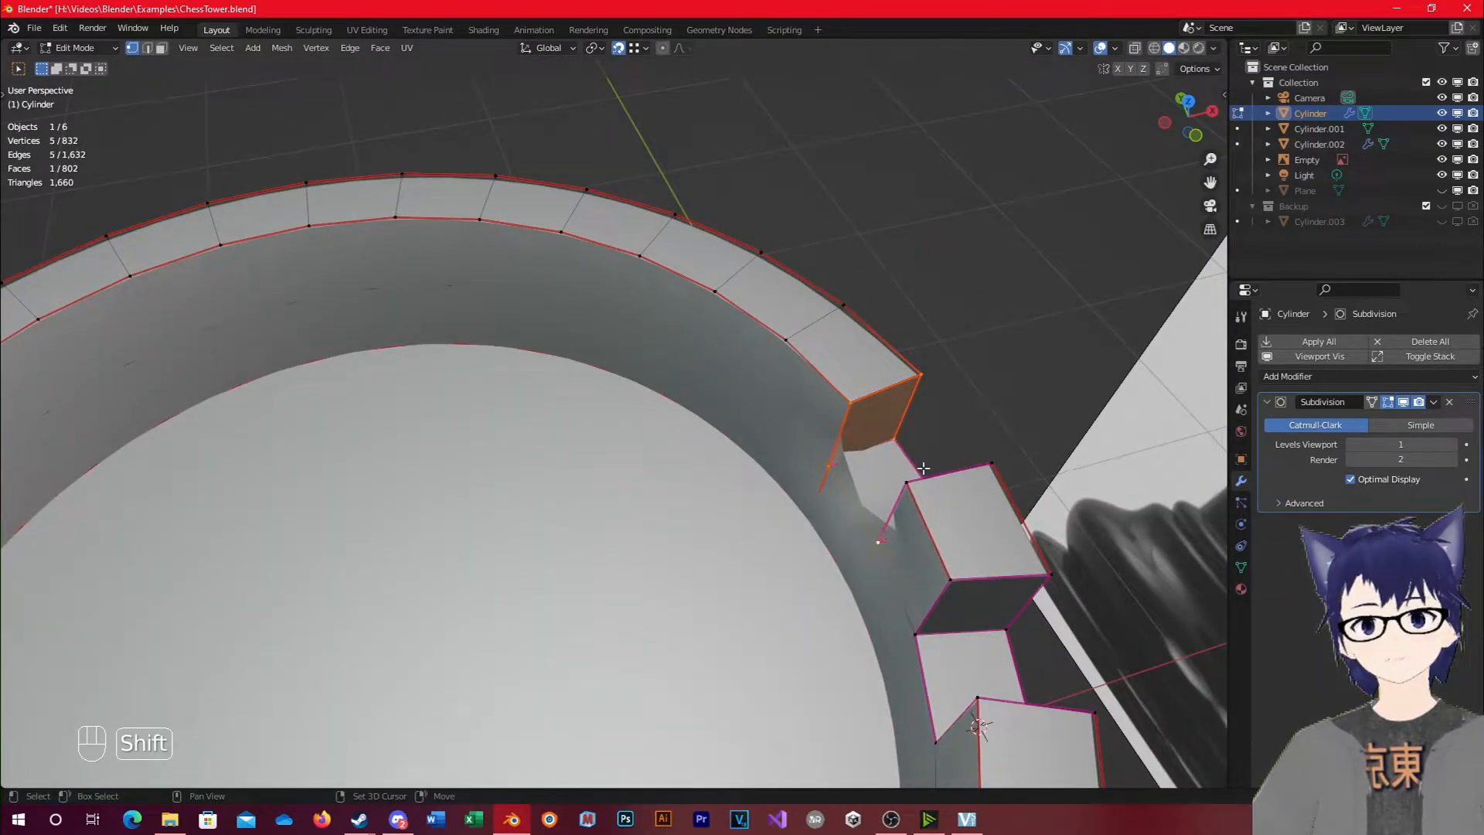
{"action": "left_click", "coordinate": [912, 478], "text": "shift"}
{"action": "scroll", "coordinate": [1000, 484], "scroll_direction": "up", "scroll_amount": 1}
{"action": "middle_click_drag", "start_coordinate": [1001, 483], "coordinate": [848, 434]}
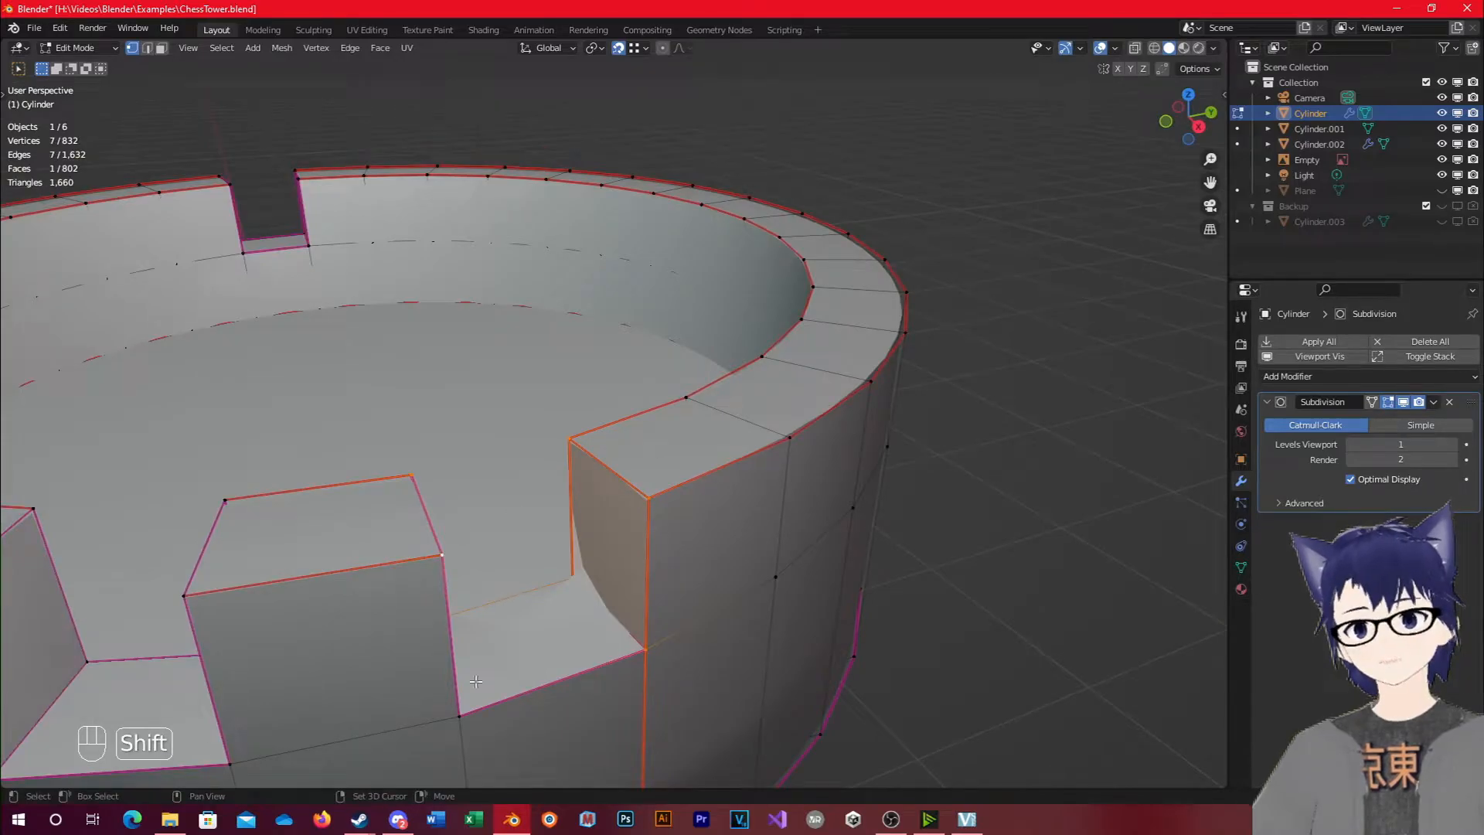
{"action": "left_click", "coordinate": [455, 711], "text": "shift"}
{"action": "key", "text": "shift+e"}
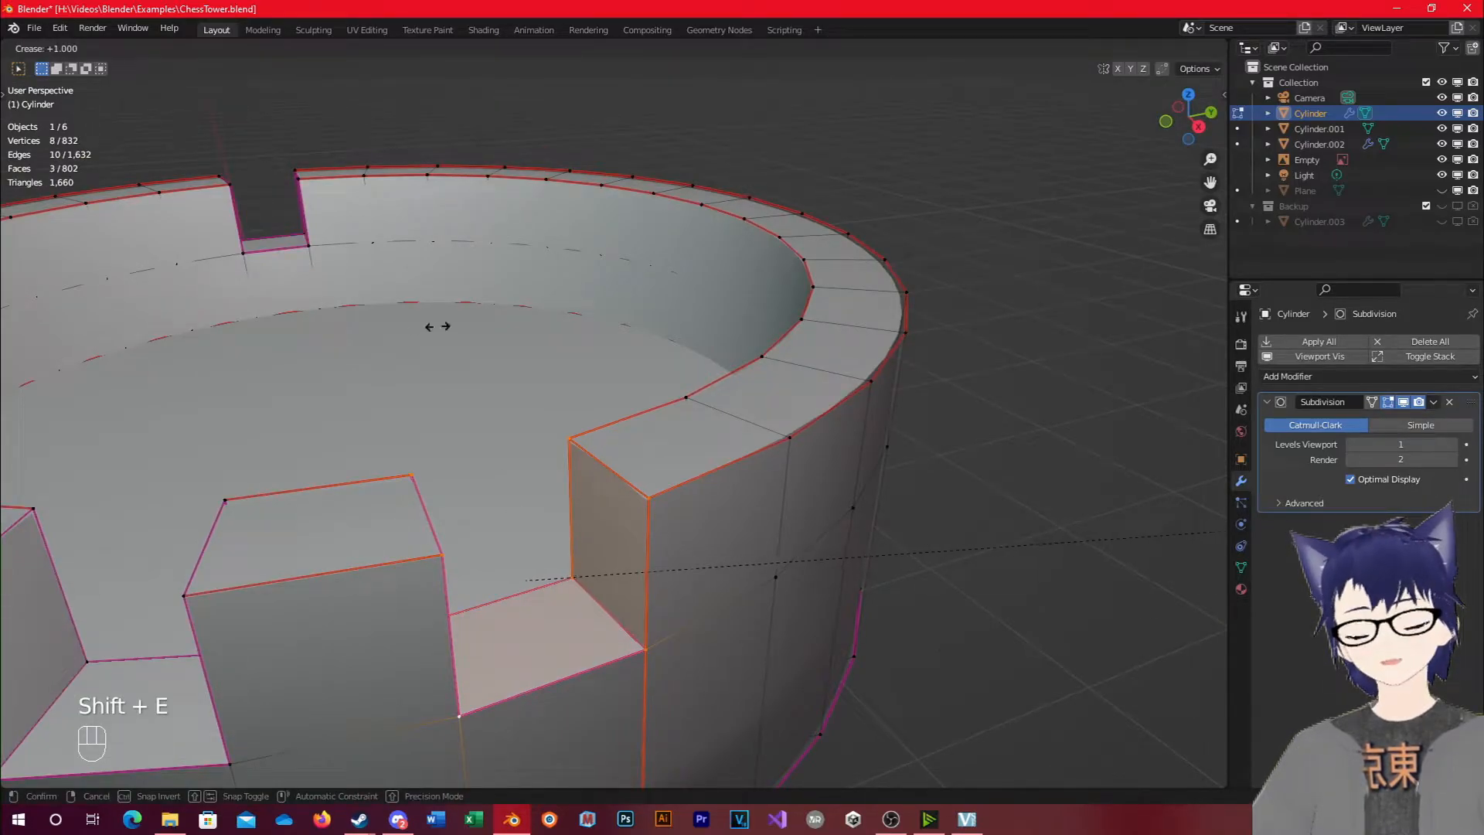
{"action": "left_click", "coordinate": [437, 326]}
Return to Object Mode and examine the creased notches around the rook's rim.
{"action": "key", "text": "Tab"}
{"action": "scroll", "coordinate": [374, 325], "scroll_direction": "down", "scroll_amount": 1}
{"action": "middle_click_drag", "start_coordinate": [374, 324], "coordinate": [748, 309]}
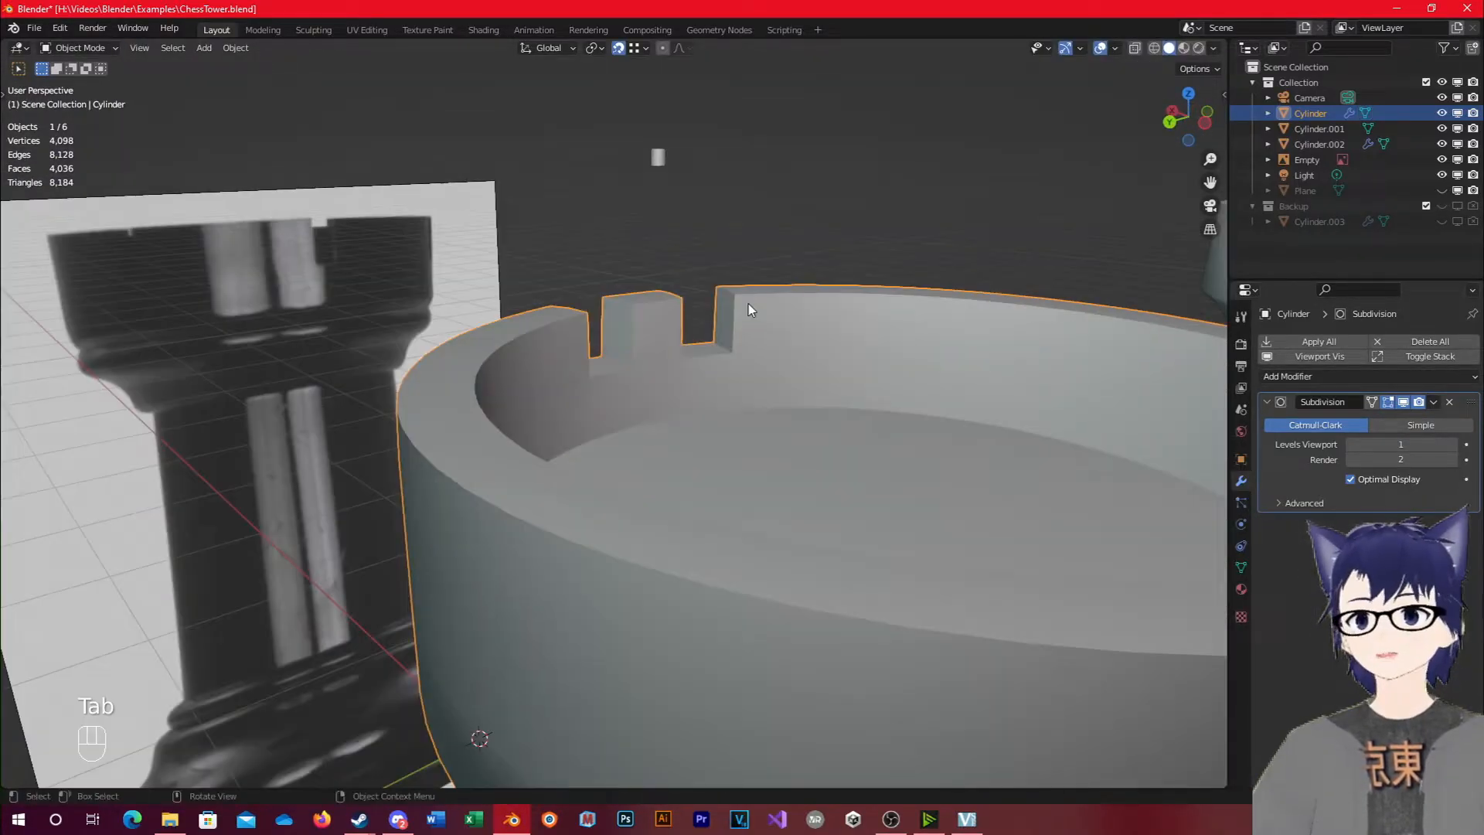
{"action": "scroll", "coordinate": [748, 309], "scroll_direction": "down", "scroll_amount": 6}
{"action": "middle_click_drag", "start_coordinate": [652, 389], "coordinate": [664, 316]}
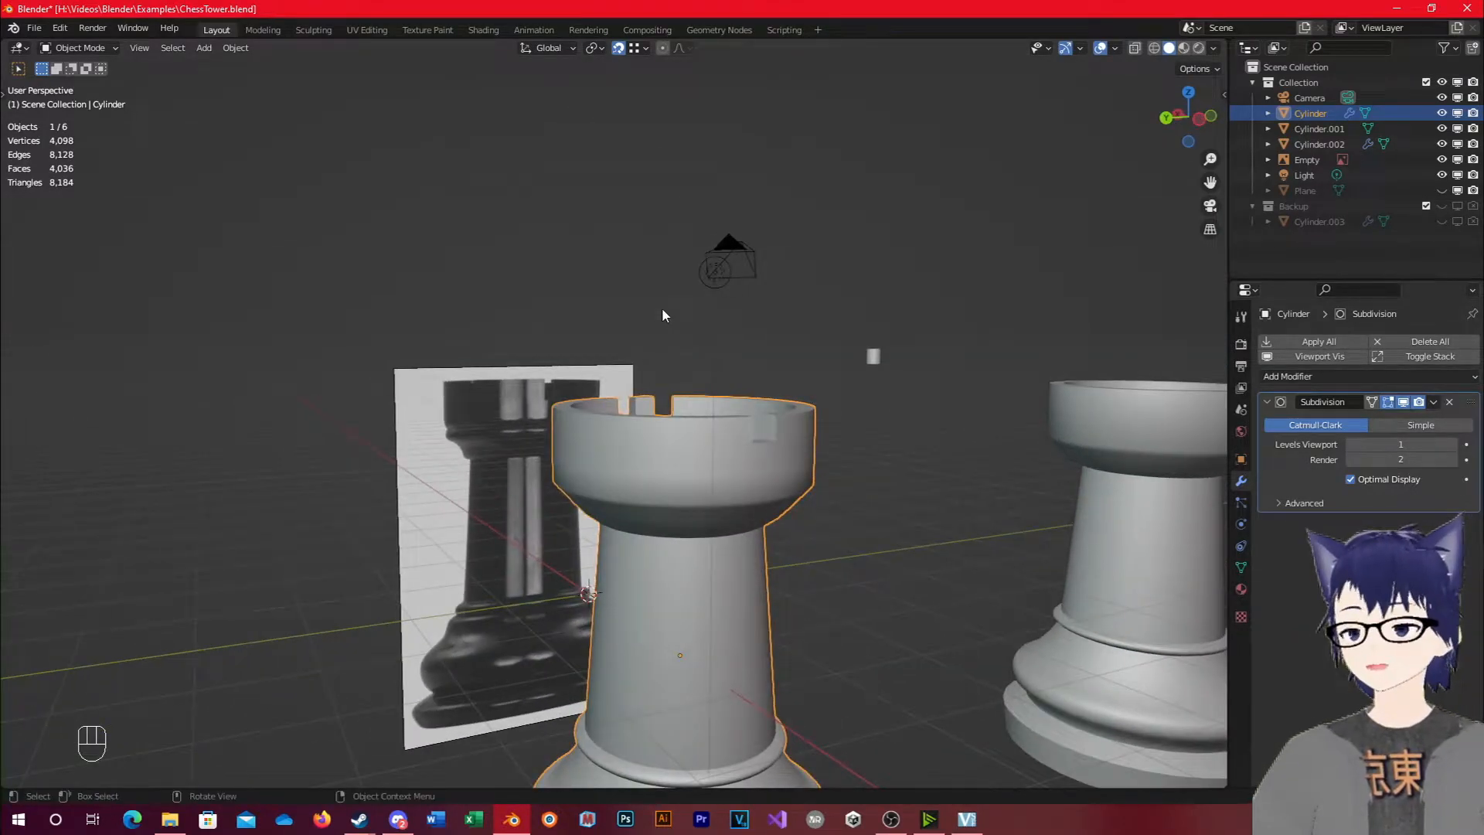
Select the uncut copy of the rook, look it over, and collapse the Backup collection in the outliner.
{"action": "left_click", "coordinate": [1053, 416]}
{"action": "key", "text": "ctrl+KP_1"}
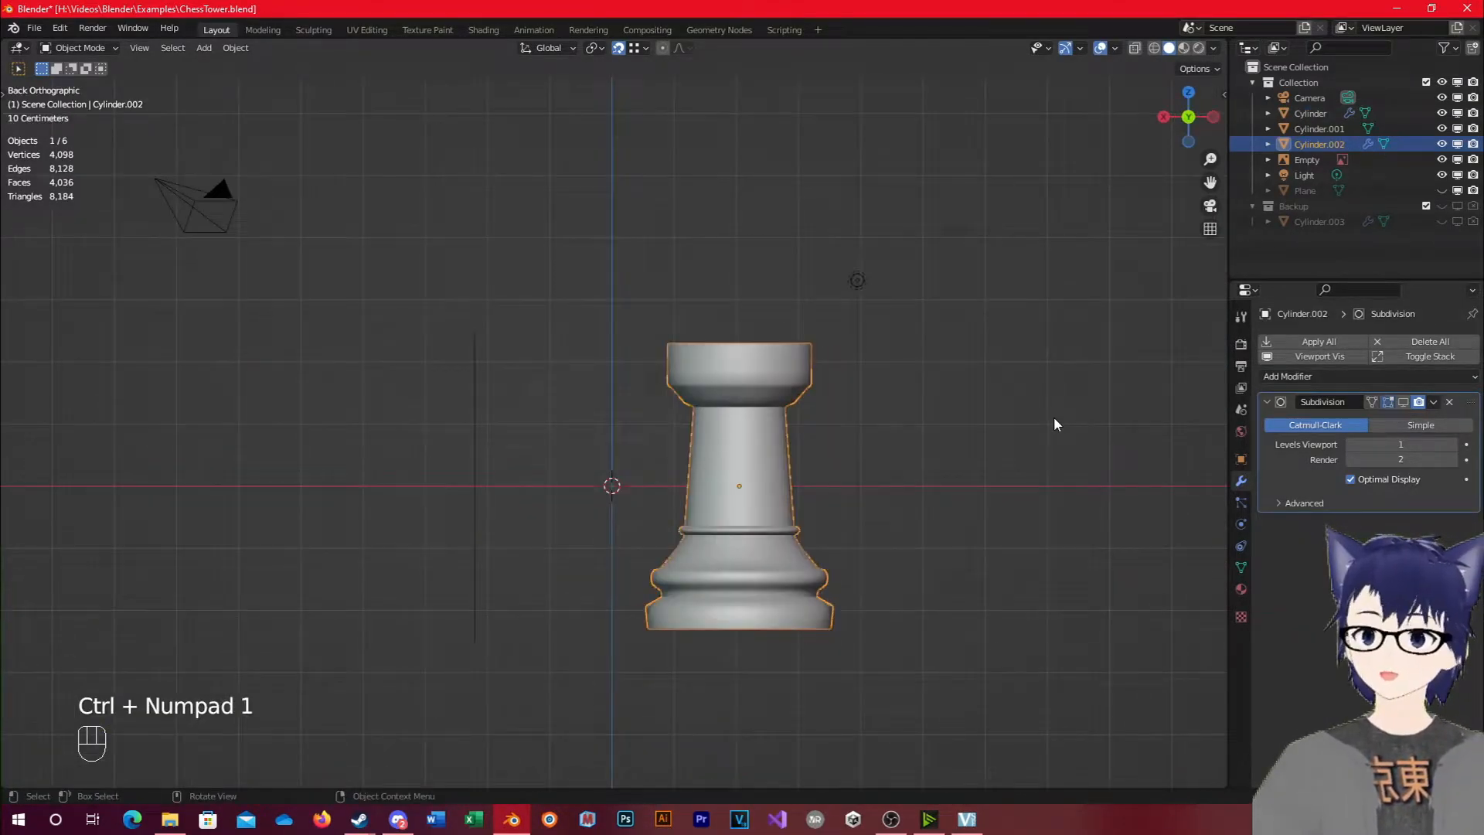
{"action": "middle_click_drag", "start_coordinate": [1055, 416], "coordinate": [589, 391]}
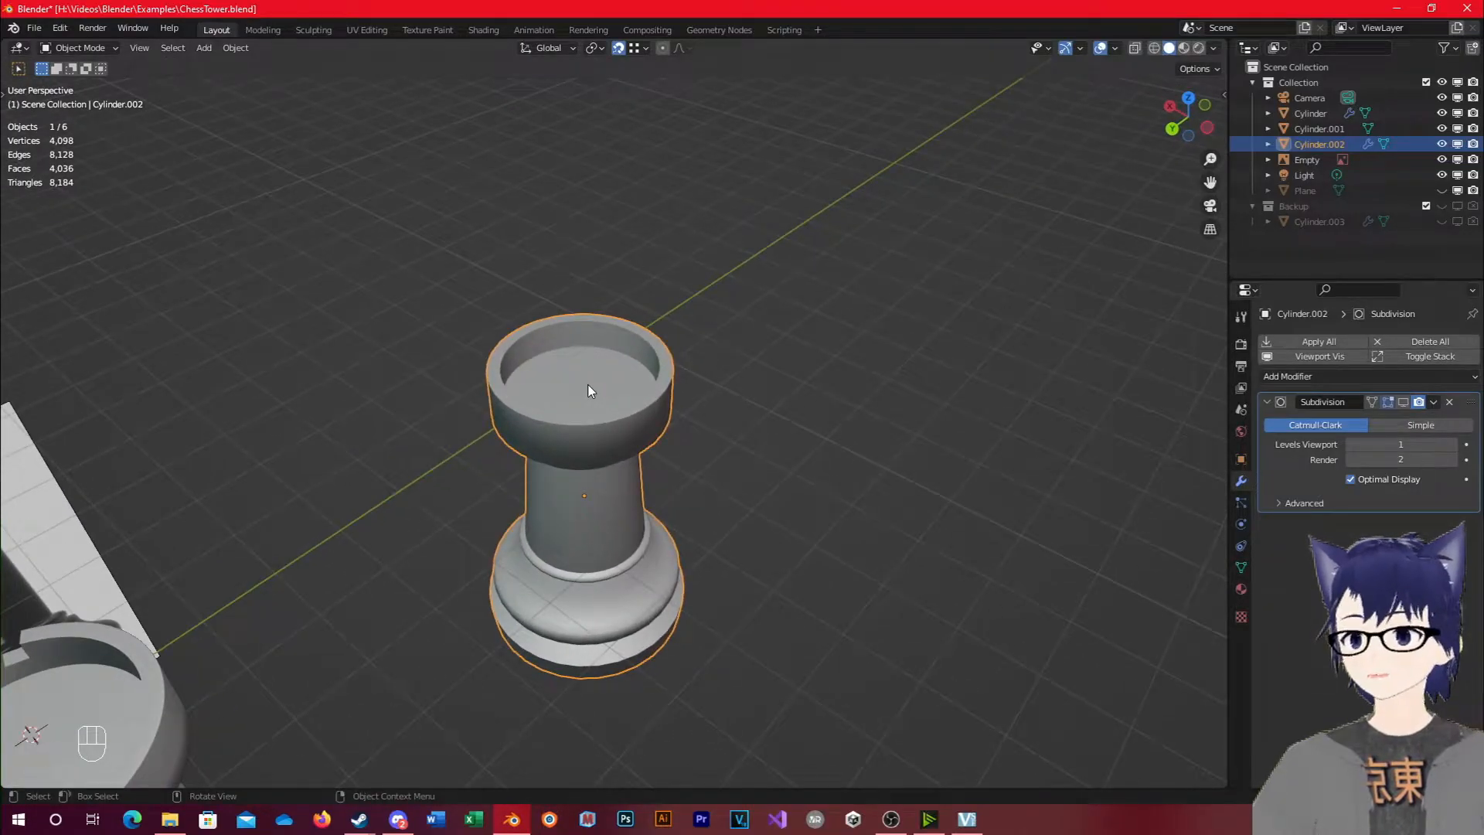
{"action": "middle_click_drag", "start_coordinate": [589, 390], "coordinate": [1074, 345]}
{"action": "key", "text": "Tab"}
{"action": "key", "text": "Tab"}
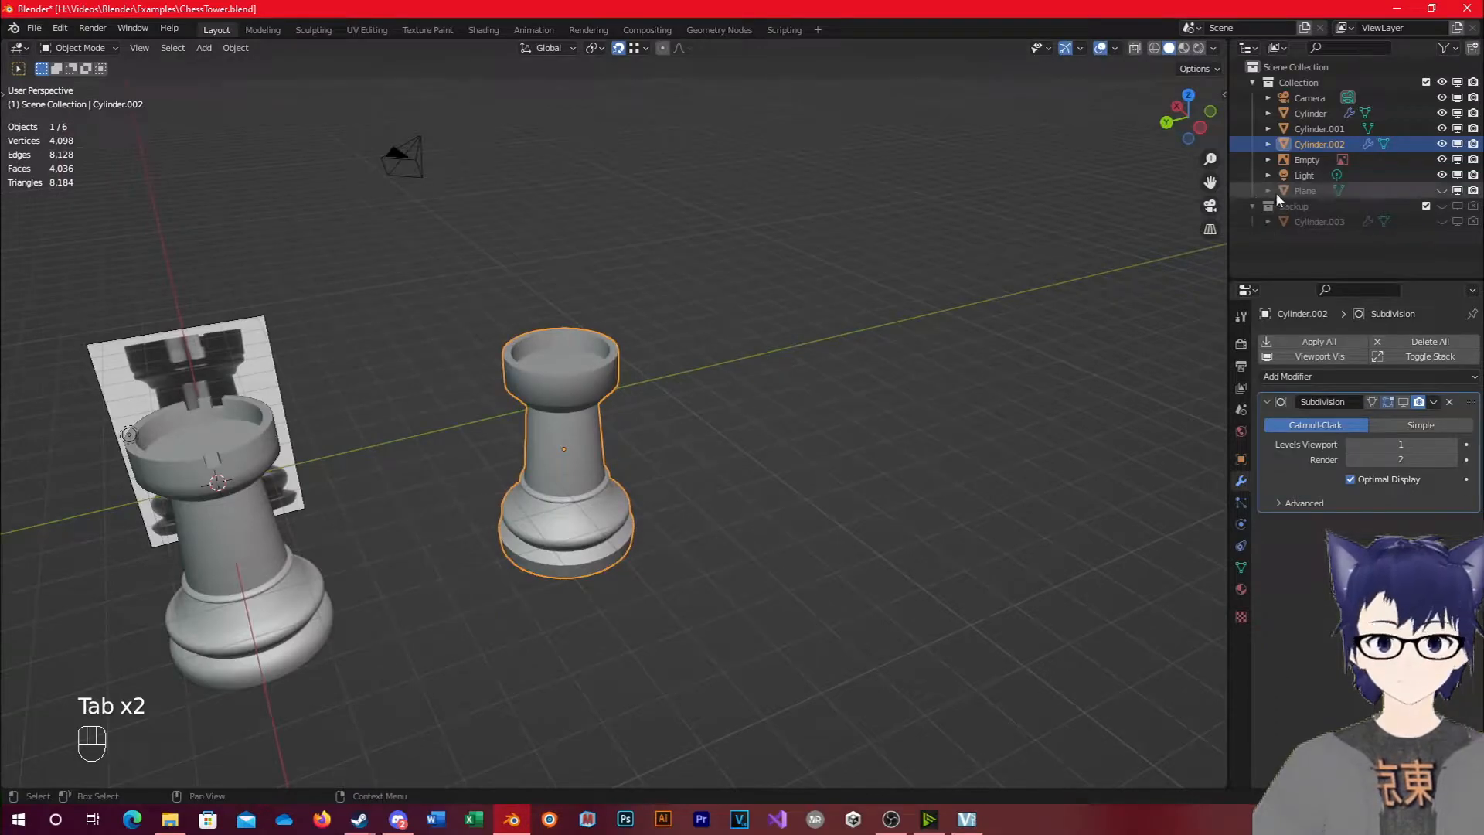
{"action": "left_click", "coordinate": [1253, 206]}
{"action": "left_click", "coordinate": [1284, 215]}
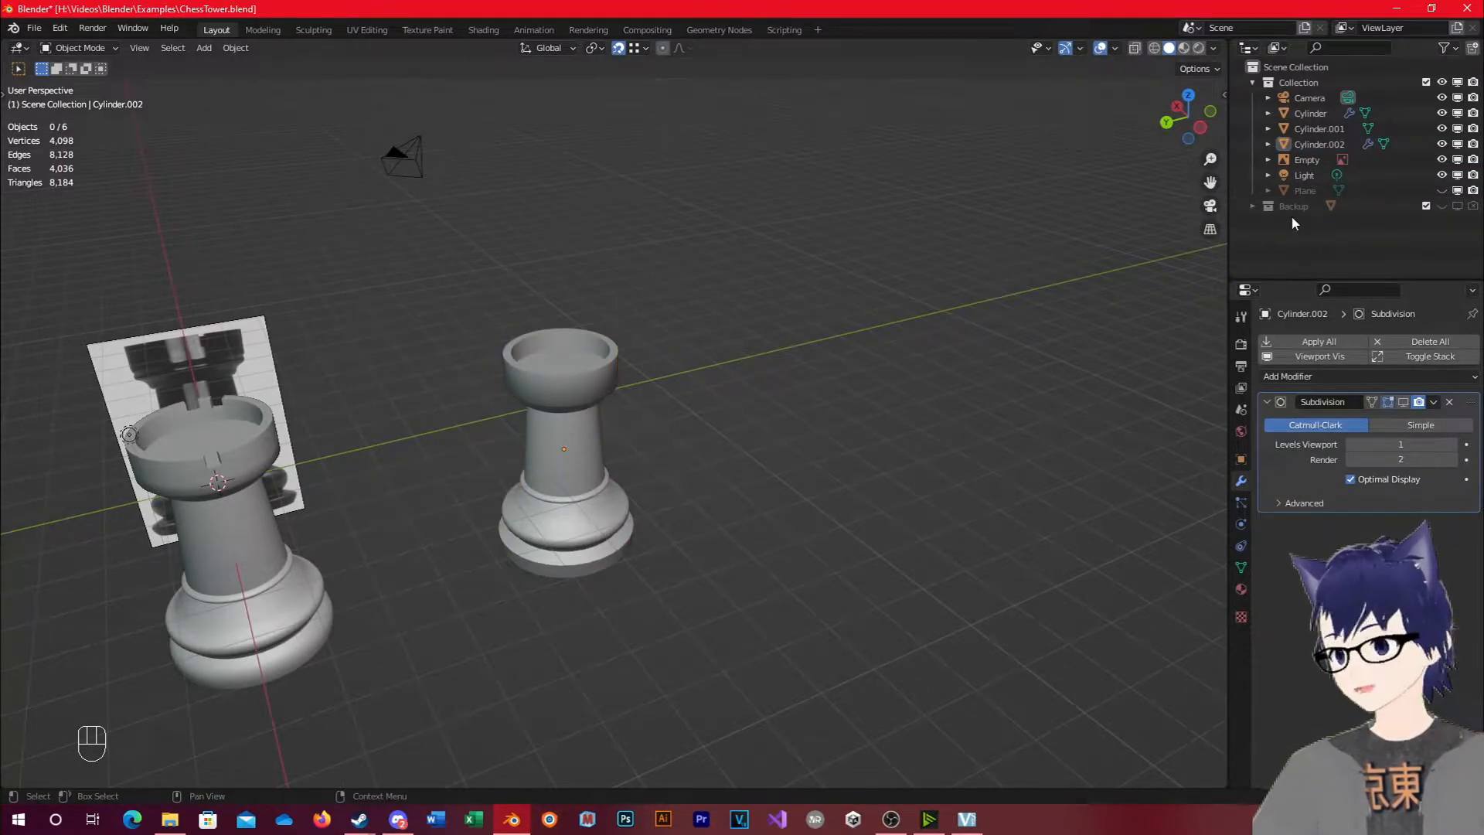
{"action": "right_click", "coordinate": [1307, 83]}
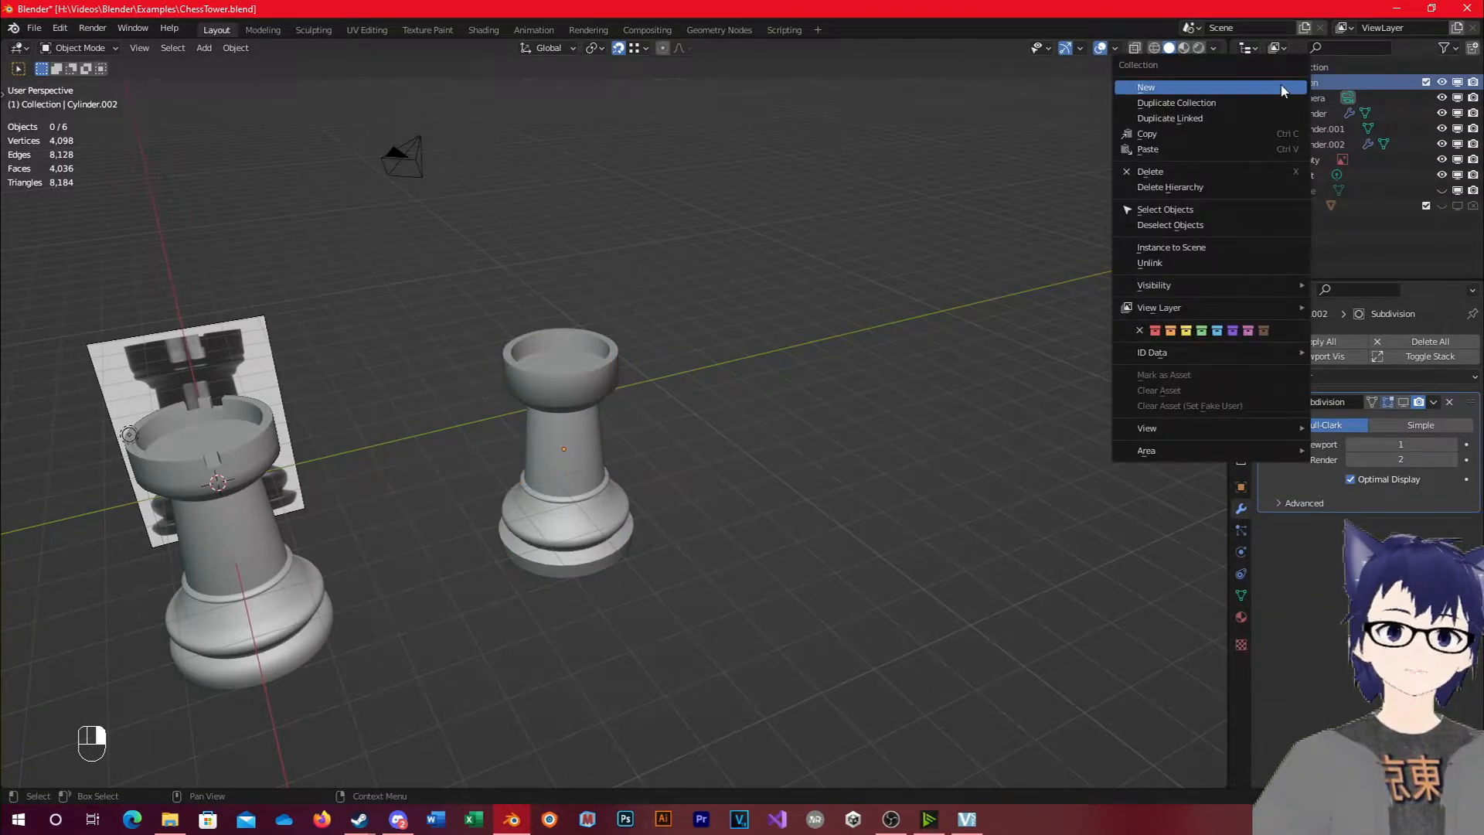
{"action": "left_click", "coordinate": [1273, 88]}
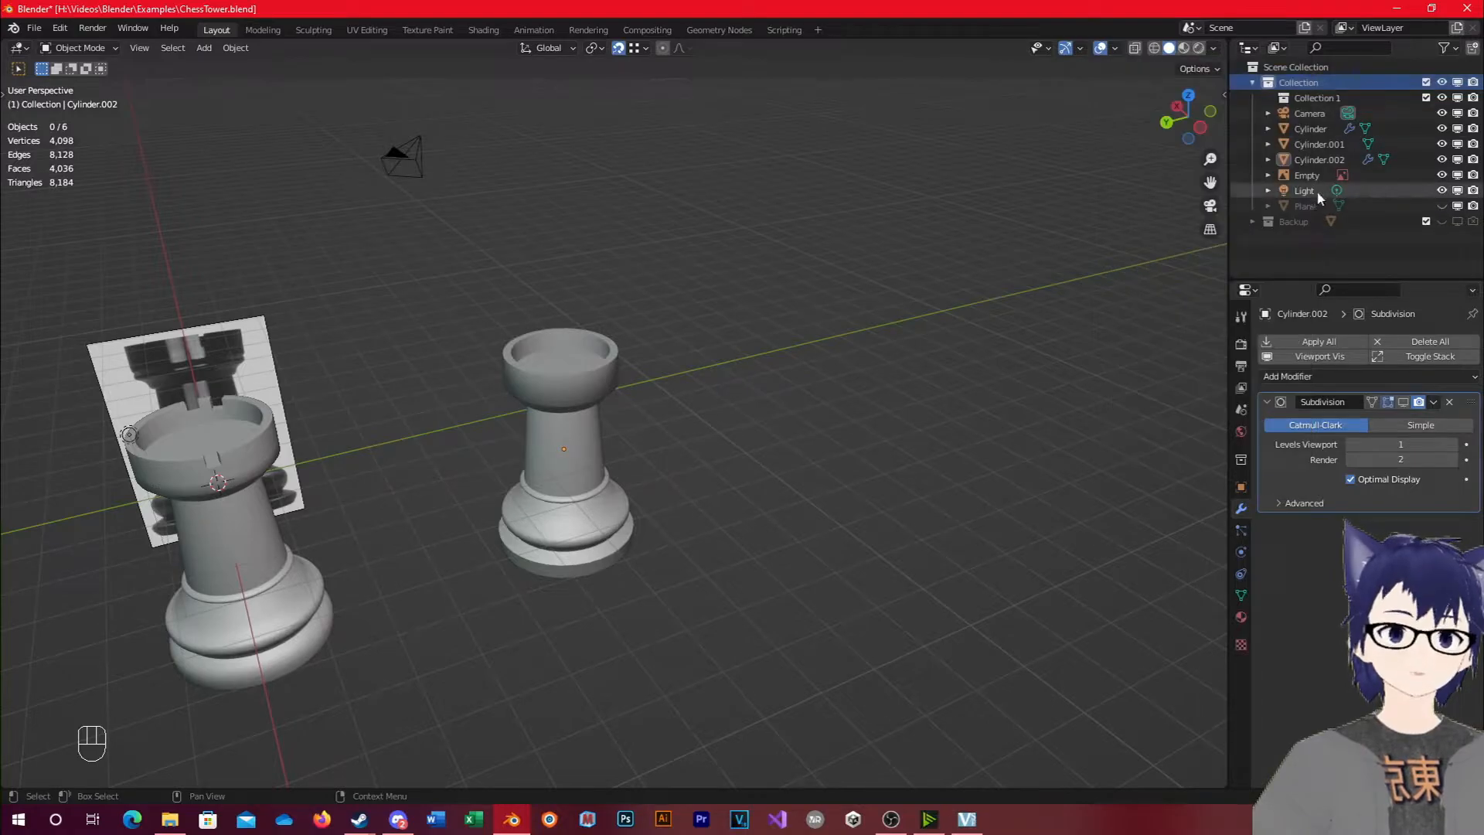
{"action": "key", "text": "ctrl+z"}
Create a new collection directly under the Scene Collection and name it Cutters.
{"action": "right_click", "coordinate": [1297, 68]}
{"action": "left_click", "coordinate": [1299, 78]}
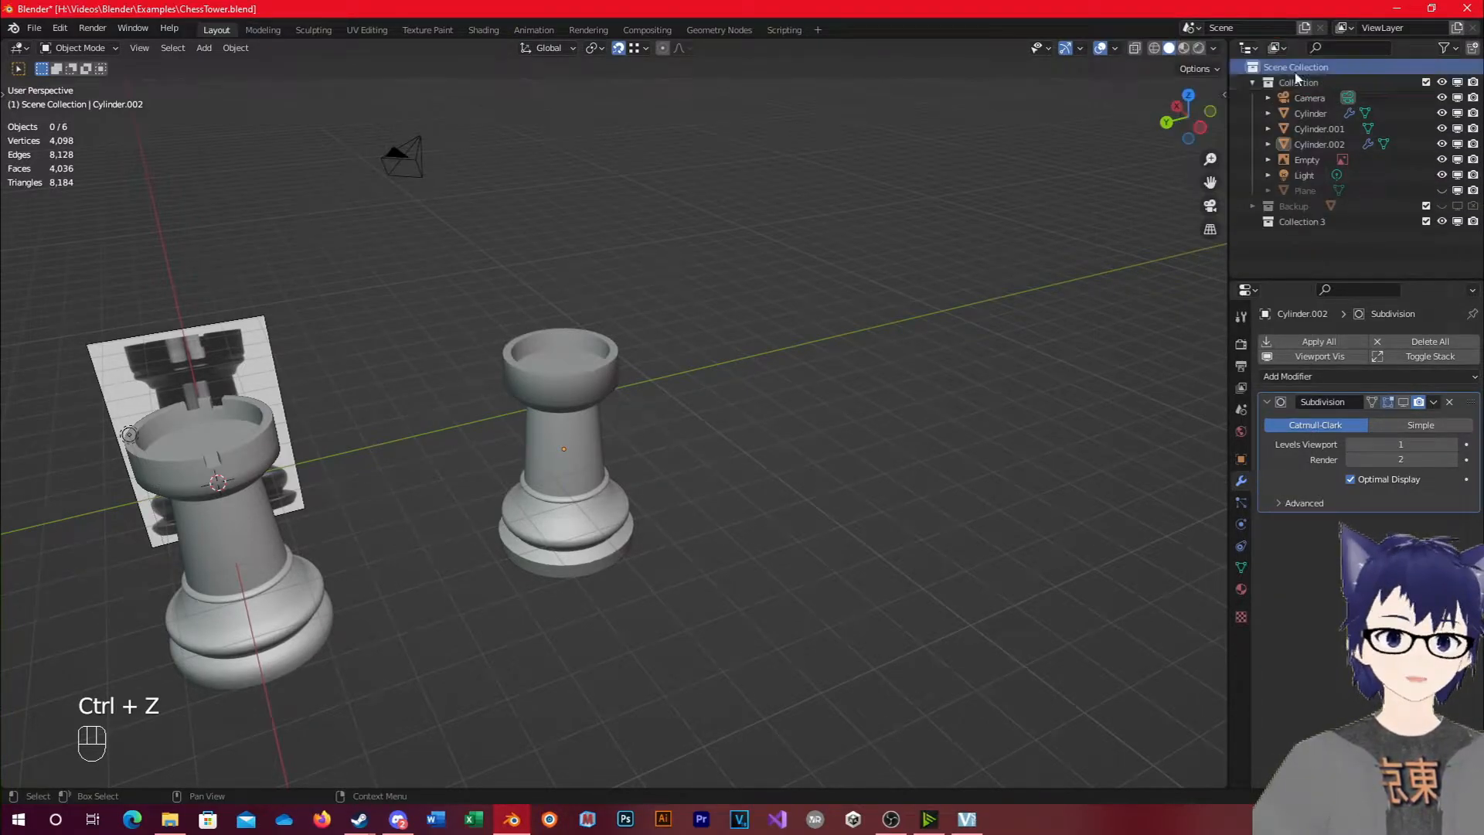
{"action": "double_click", "coordinate": [1299, 222]}
{"action": "type", "text": "Cutters"}
{"action": "key", "text": "Return"}
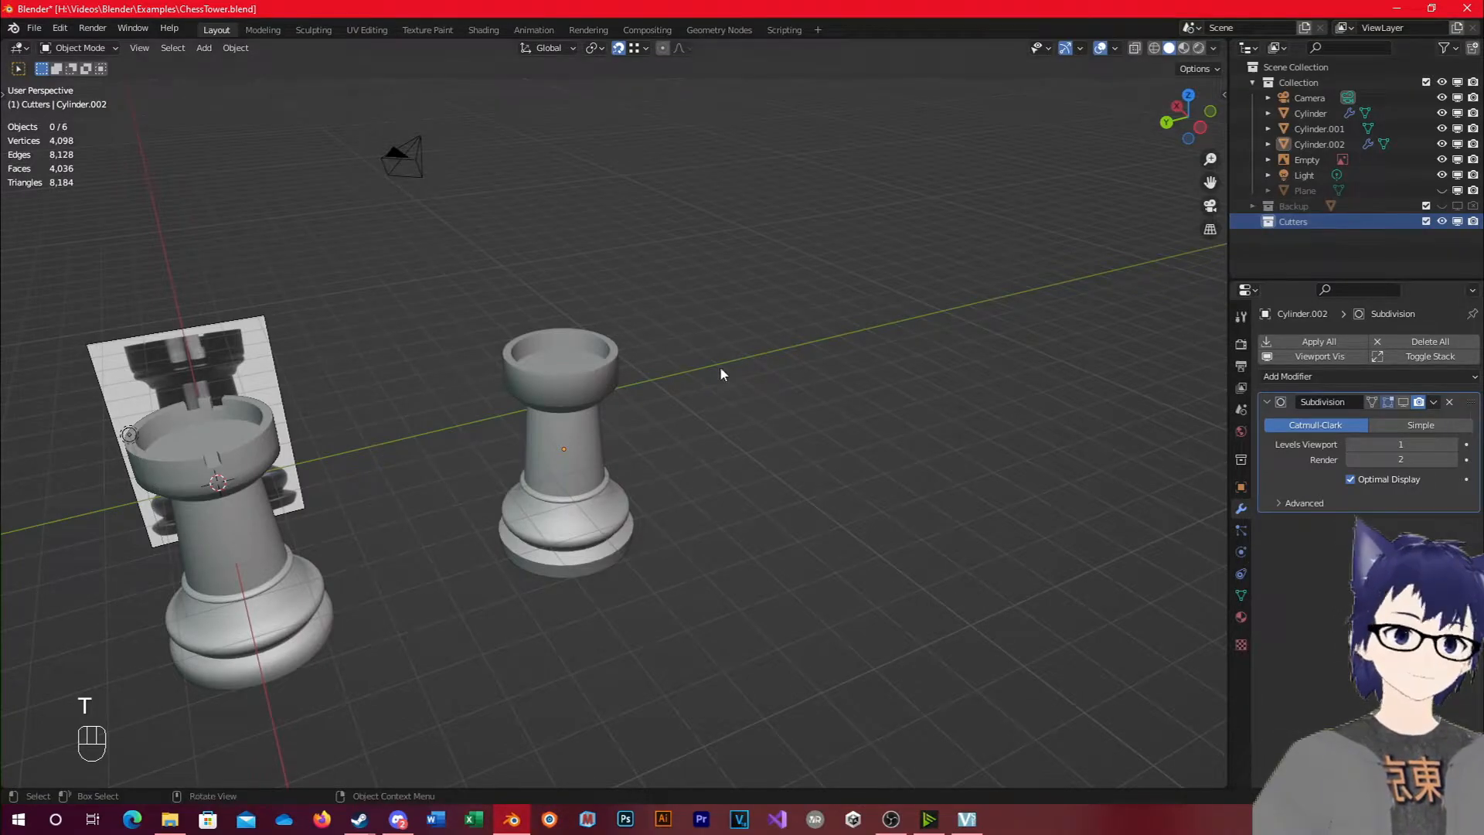
Make the Cutters collection active and add a cube mesh to it.
{"action": "middle_click_drag", "start_coordinate": [643, 399], "coordinate": [575, 525]}
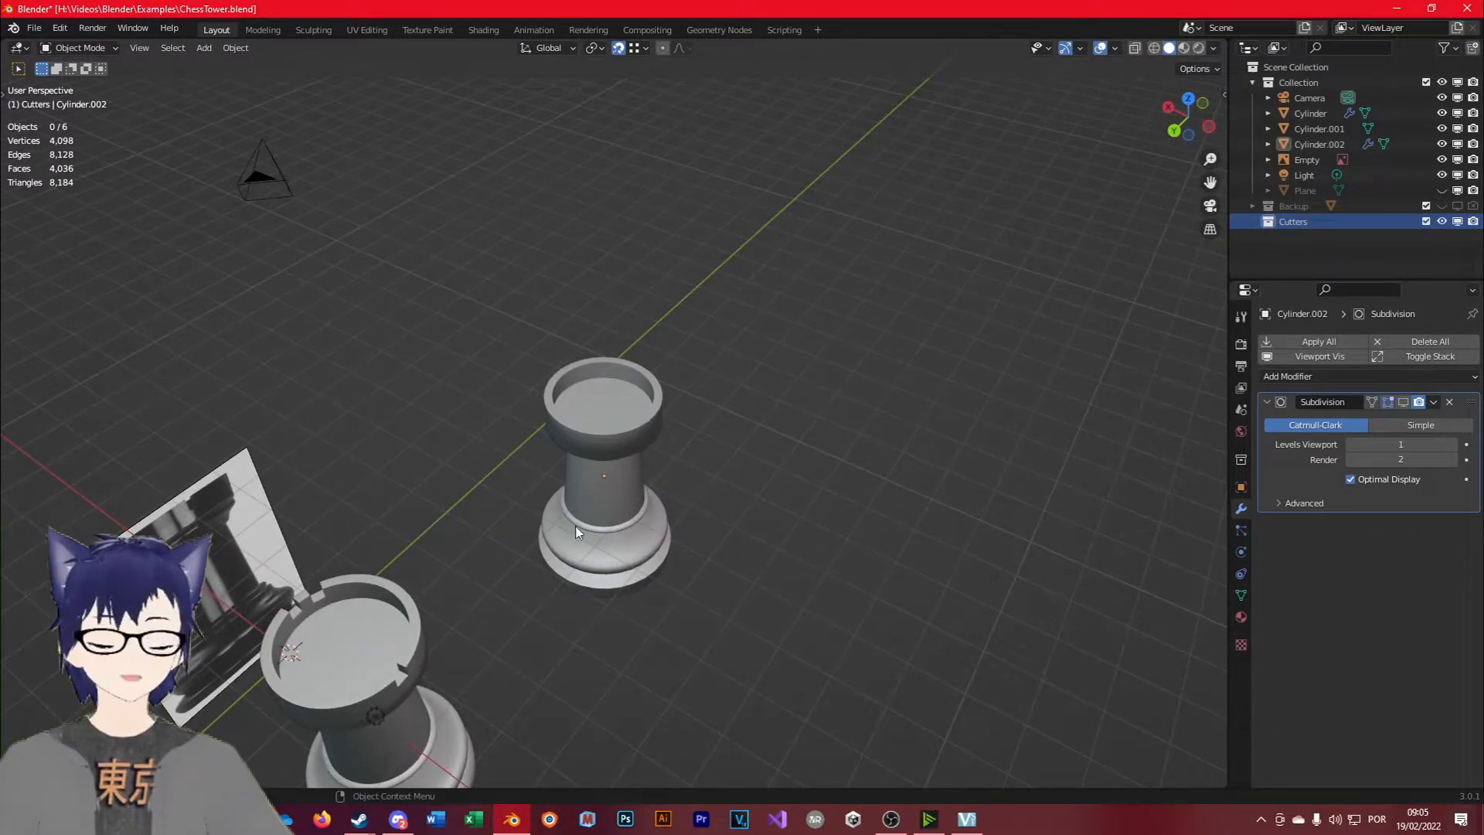
{"action": "key", "text": "shift+a"}
{"action": "mouse_move", "coordinate": [372, 488]}
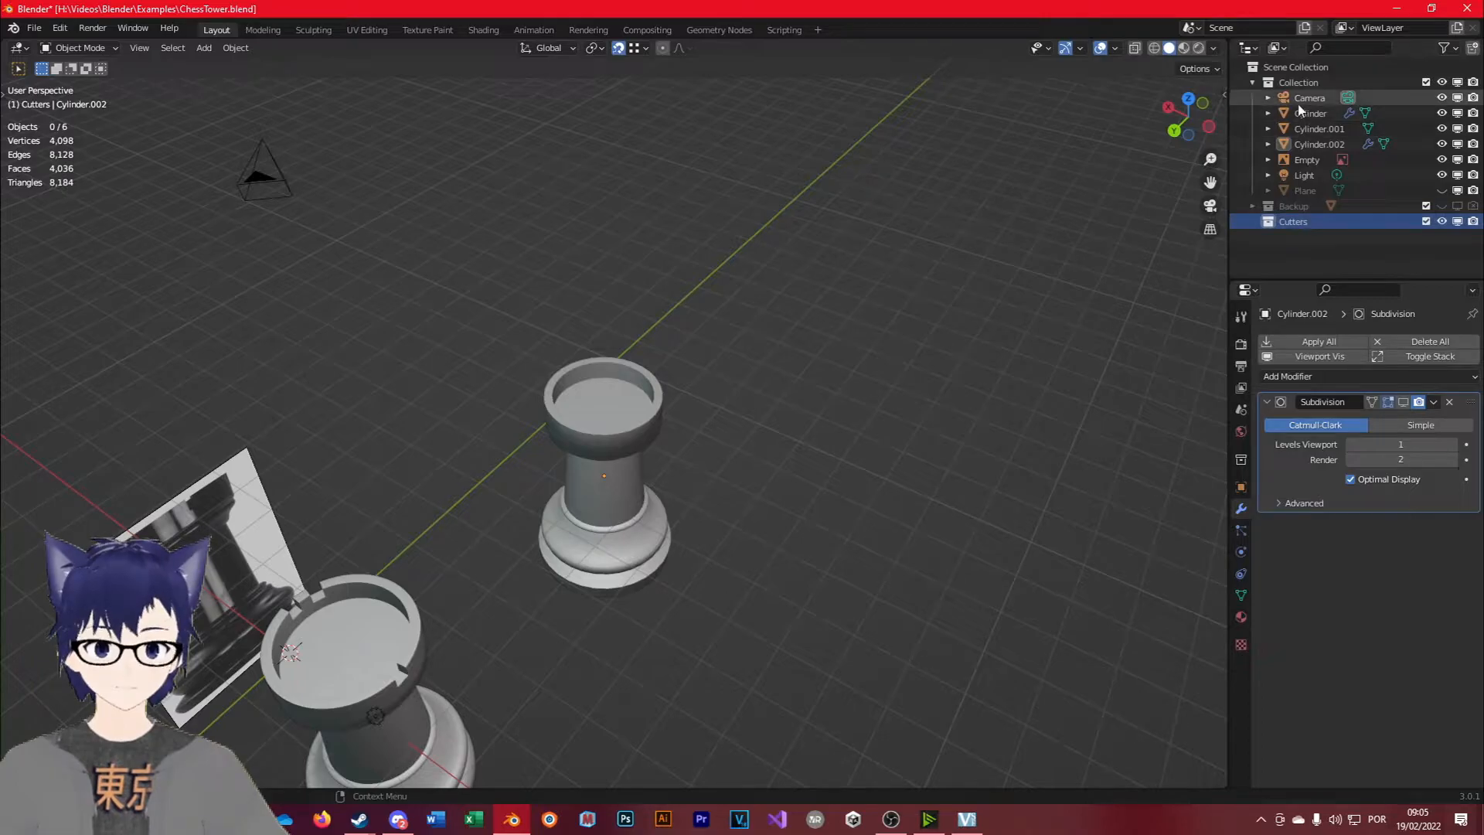
{"action": "left_click", "coordinate": [1306, 222]}
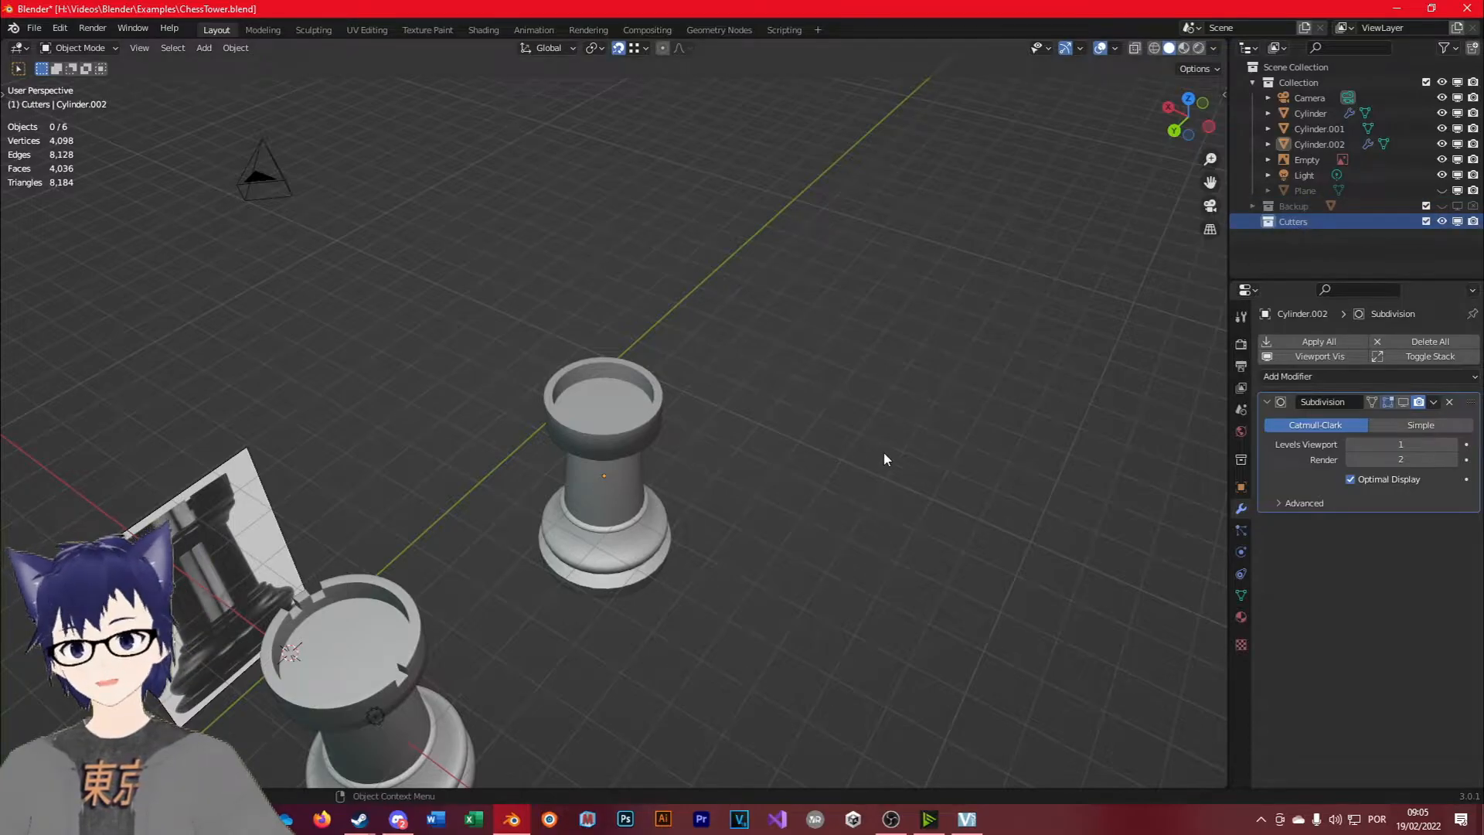
{"action": "key", "text": "shift+a"}
{"action": "mouse_move", "coordinate": [845, 464]}
{"action": "left_click", "coordinate": [951, 492]}
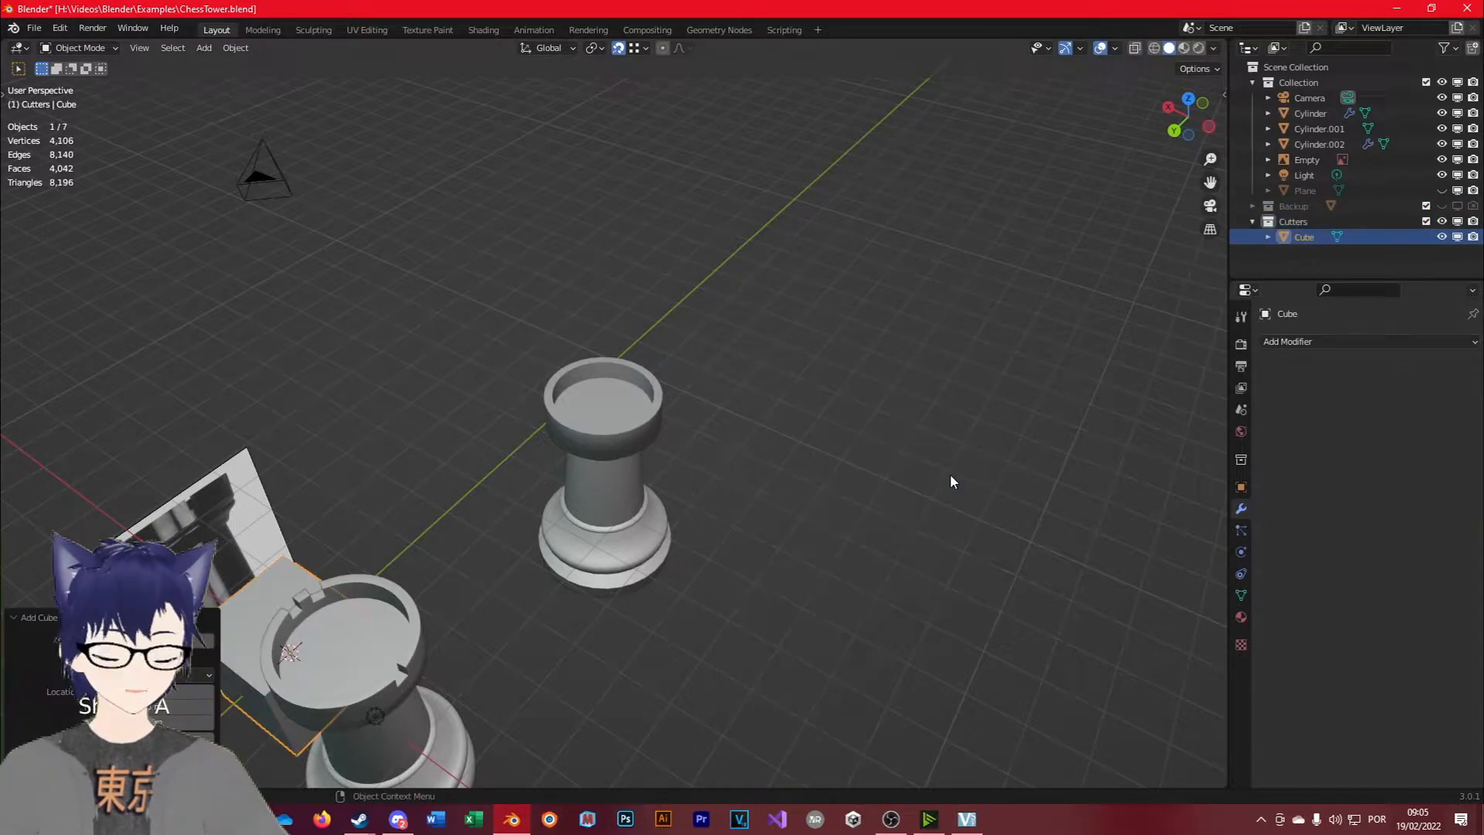
Move the cube horizontally over to the uncut rook and raise it along Z to the rim.
{"action": "scroll", "coordinate": [708, 540], "scroll_direction": "down", "scroll_amount": 3}
{"action": "scroll", "coordinate": [405, 592], "scroll_direction": "up", "scroll_amount": 5}
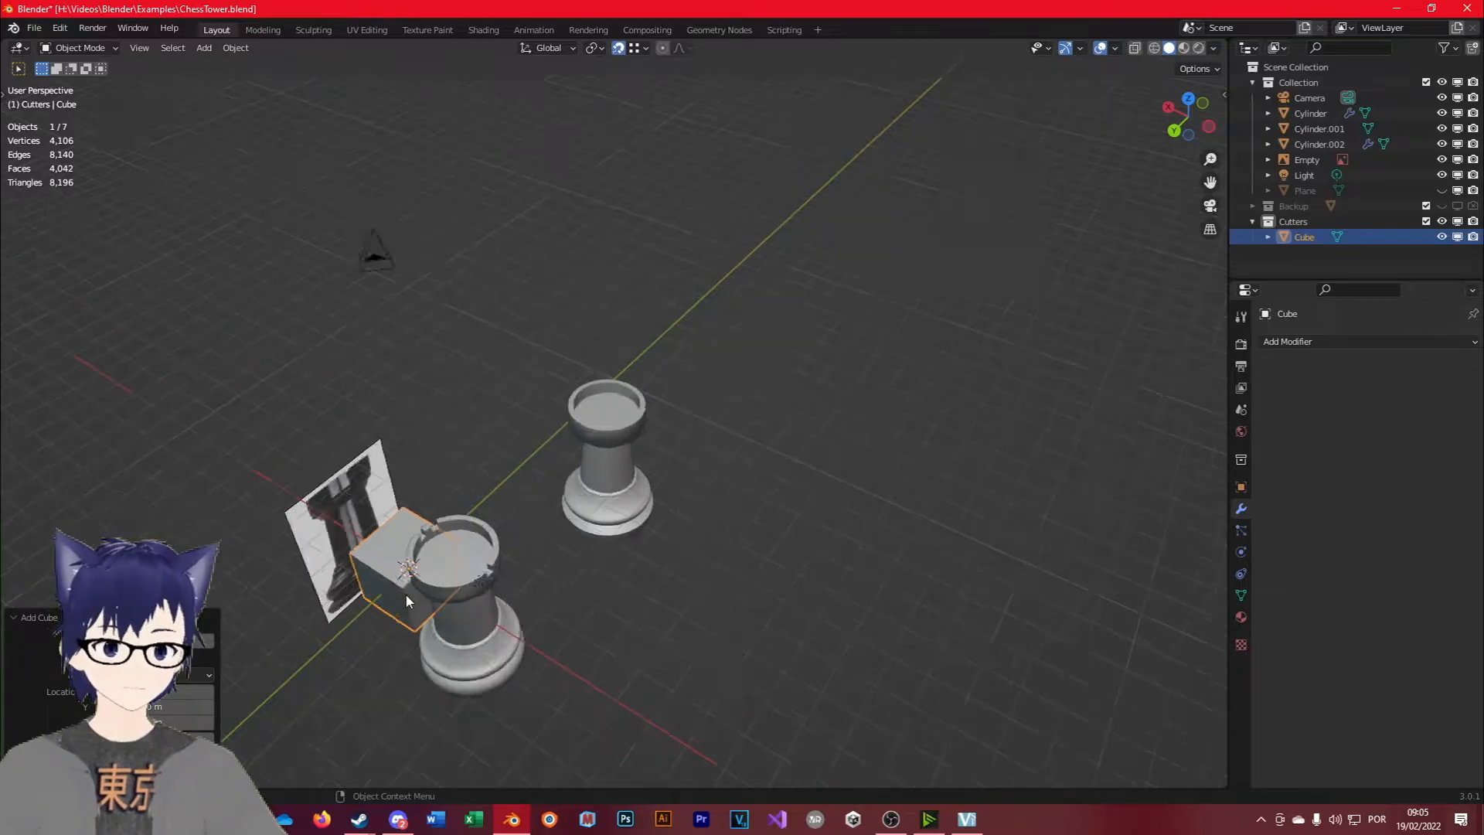
{"action": "scroll", "coordinate": [632, 578], "scroll_direction": "down", "scroll_amount": 4}
{"action": "key", "text": "g"}
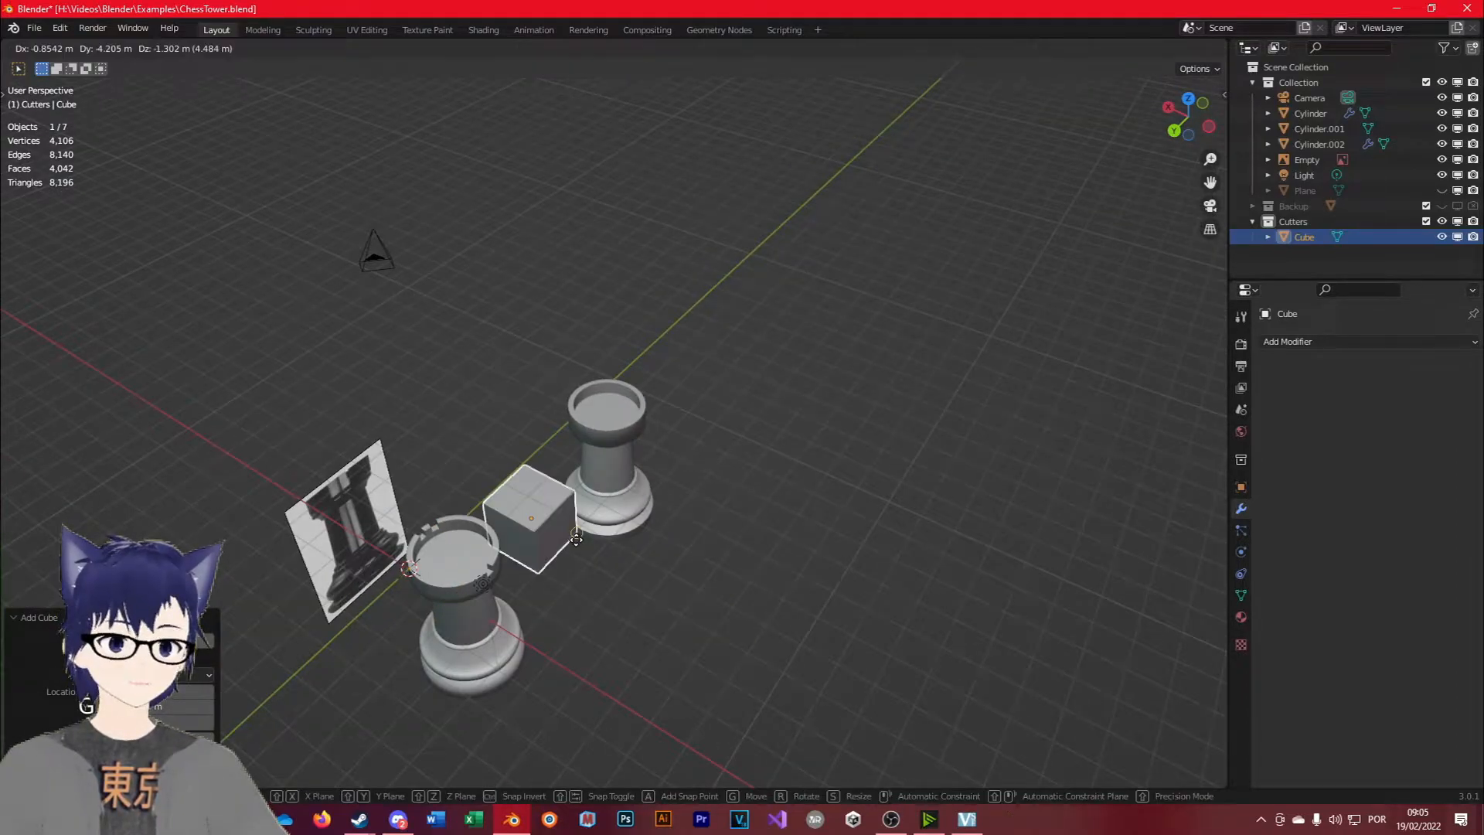
{"action": "key", "text": "shift+z"}
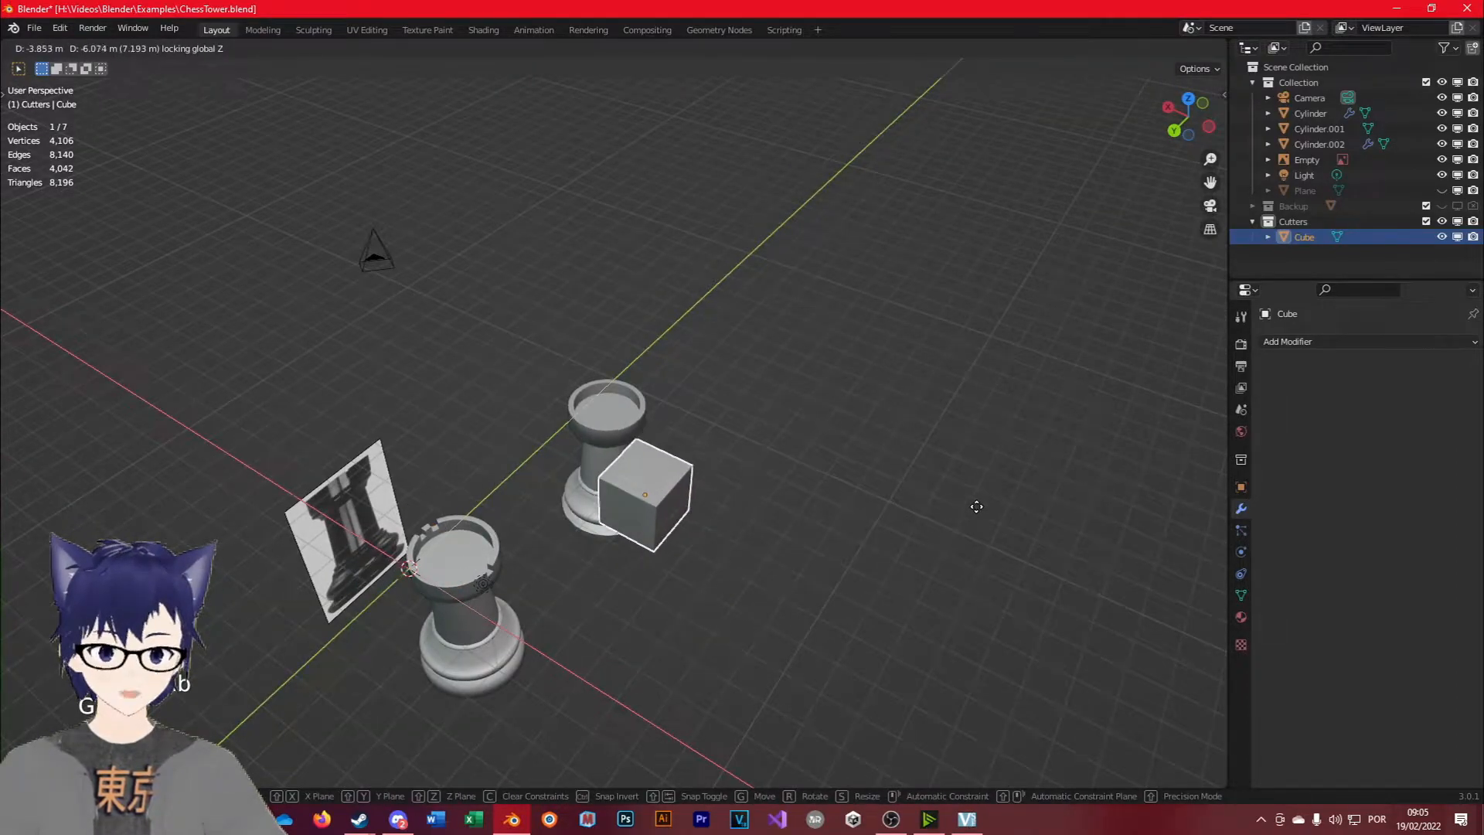
{"action": "left_click", "coordinate": [943, 467]}
{"action": "key", "text": "g"}
{"action": "key", "text": "z"}
{"action": "left_click", "coordinate": [869, 410]}
Scale the cube down along Y into a narrow block and shift it along Y towards one side of the rim.
{"action": "middle_click_drag", "start_coordinate": [869, 411], "coordinate": [822, 388]}
{"action": "key", "text": "s"}
{"action": "key", "text": "x"}
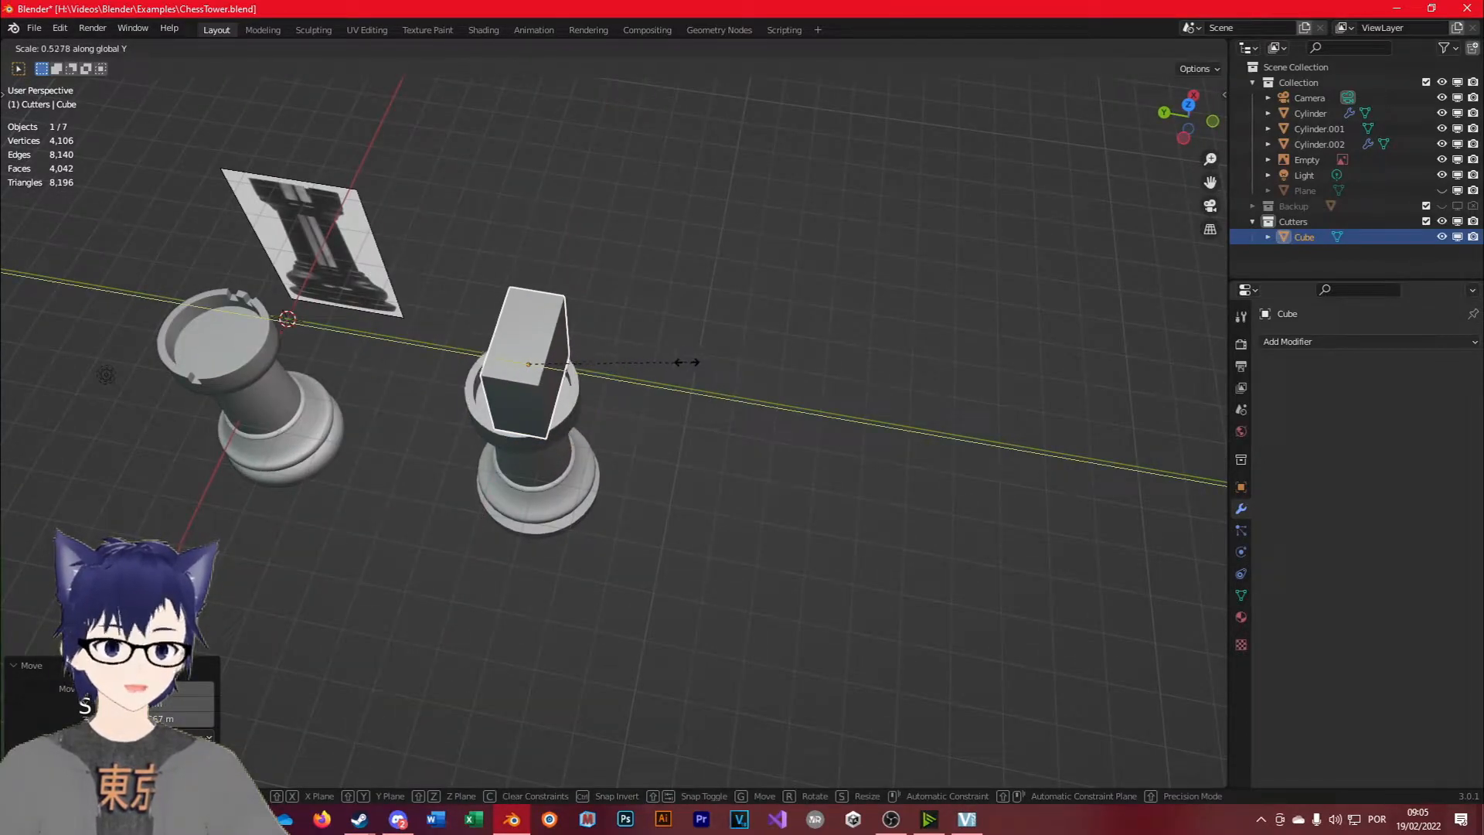
{"action": "left_click", "coordinate": [607, 355]}
{"action": "key", "text": "g"}
{"action": "middle_click_drag", "start_coordinate": [589, 407], "coordinate": [613, 378]}
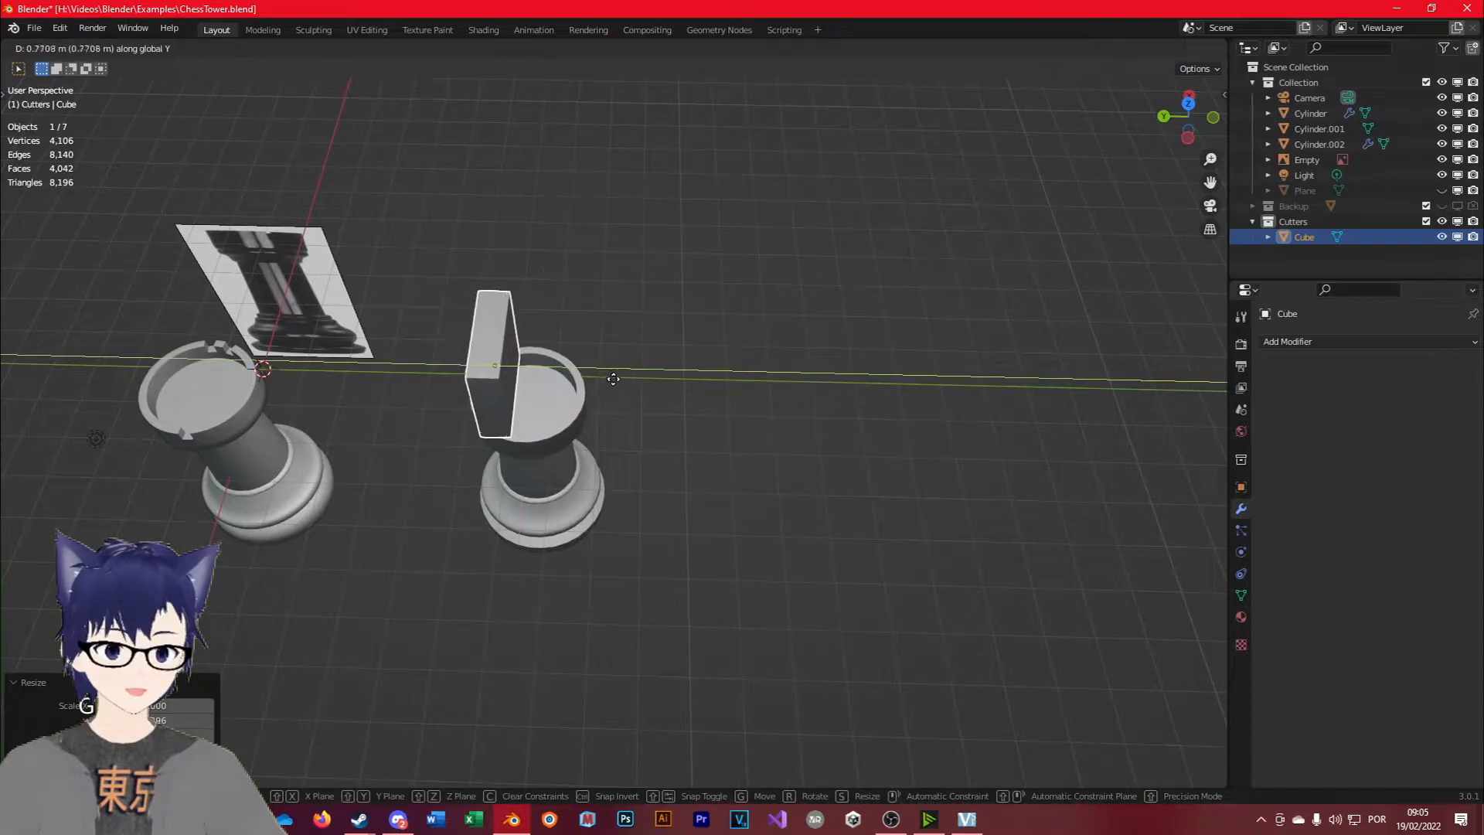
{"action": "left_click", "coordinate": [630, 378]}
Raise the narrow block along Z so that it stands above the uncut rook's rim.
{"action": "middle_click_drag", "start_coordinate": [473, 423], "coordinate": [647, 530]}
{"action": "scroll", "coordinate": [578, 358], "scroll_direction": "up", "scroll_amount": 1}
{"action": "scroll", "coordinate": [514, 298], "scroll_direction": "up", "scroll_amount": 2}
{"action": "key", "text": "g"}
{"action": "key", "text": "z"}
{"action": "left_click", "coordinate": [665, 465]}
{"action": "middle_click_drag", "start_coordinate": [666, 465], "coordinate": [568, 464]}
{"action": "scroll", "coordinate": [569, 464], "scroll_direction": "up", "scroll_amount": 1}
{"action": "scroll", "coordinate": [569, 464], "scroll_direction": "down", "scroll_amount": 2}
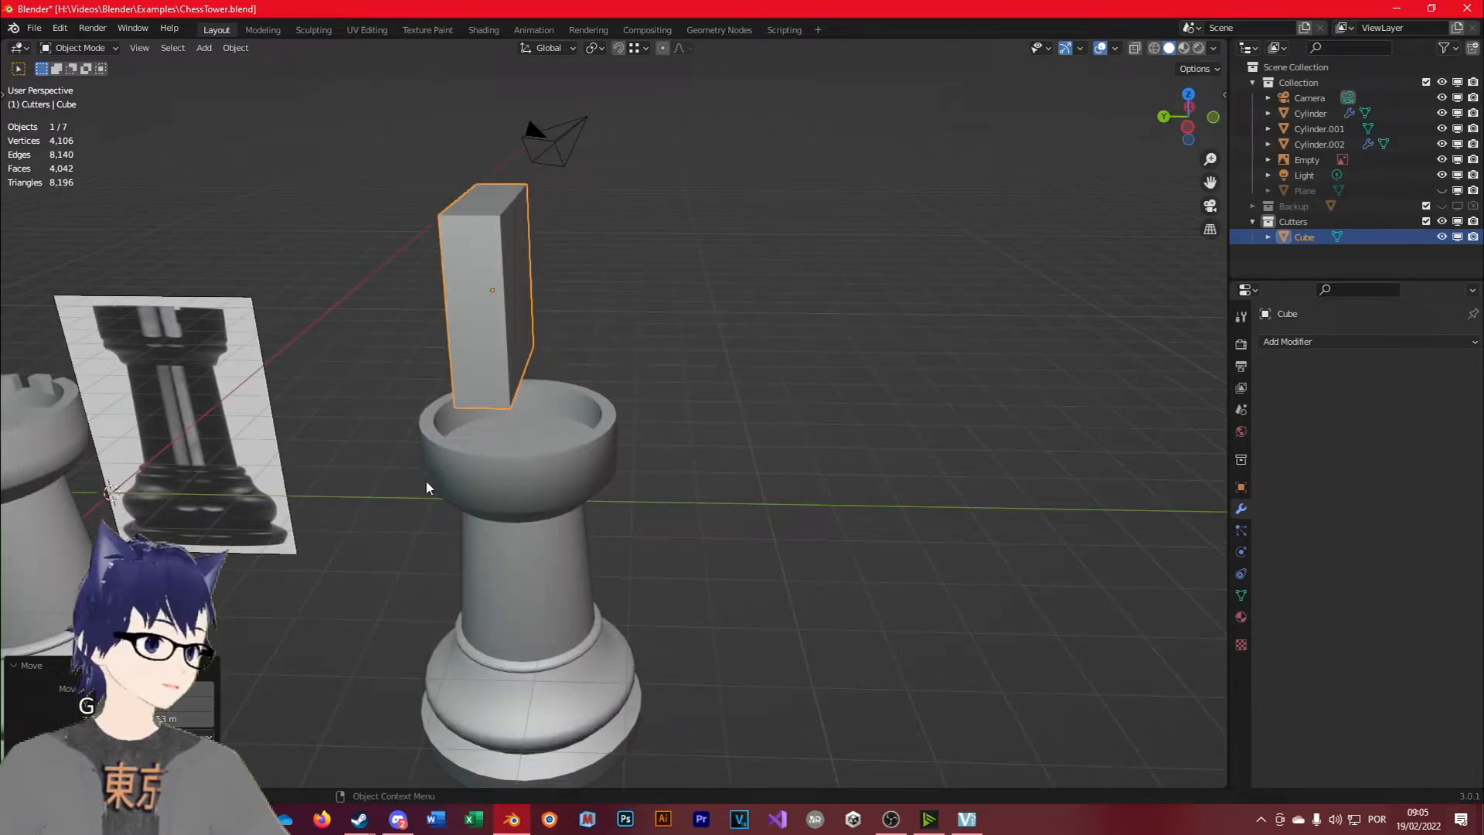
{"action": "left_click", "coordinate": [1310, 349]}
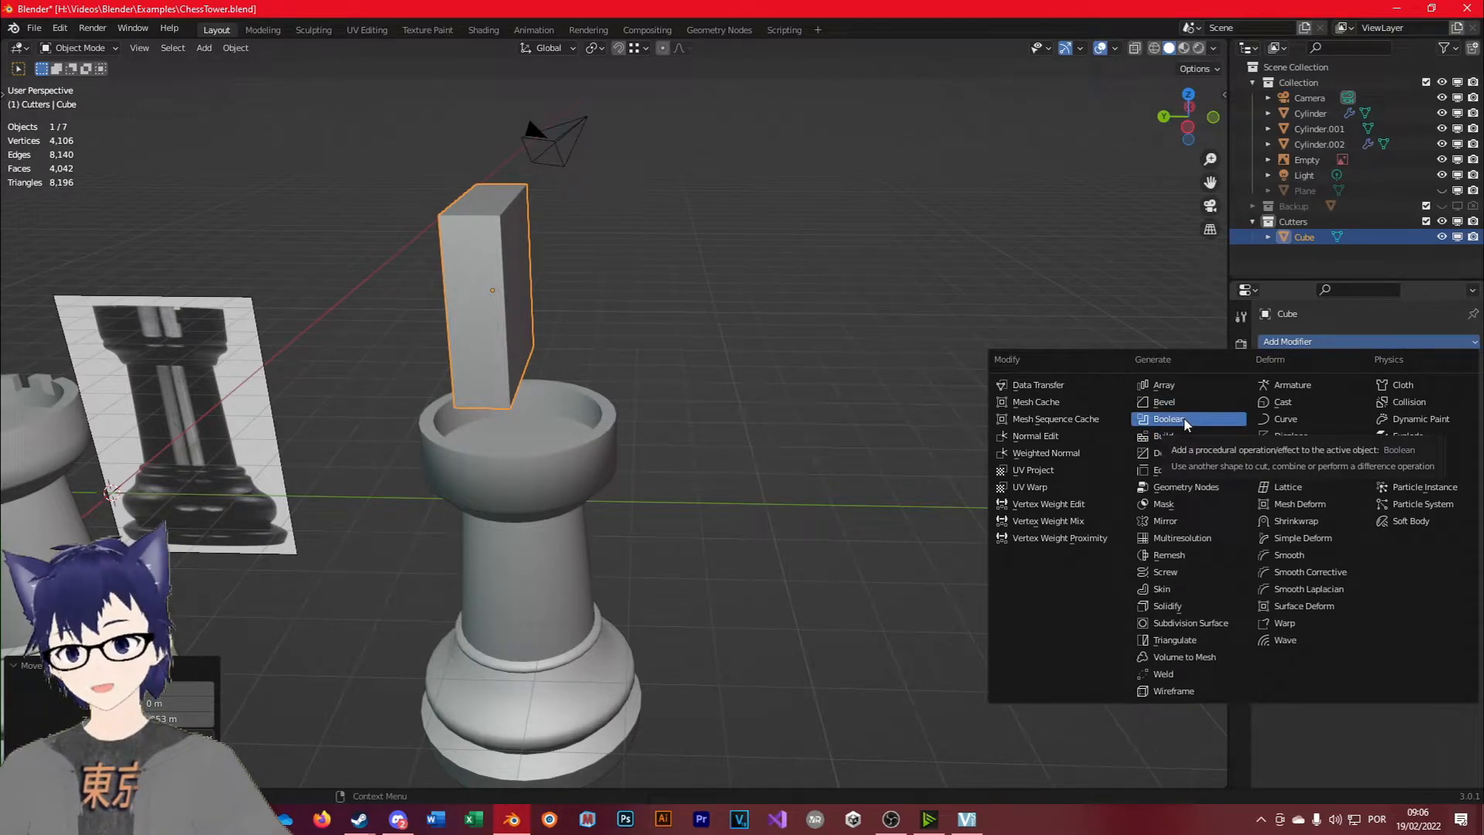
{"action": "left_click", "coordinate": [1184, 422]}
{"action": "left_click", "coordinate": [1314, 376]}
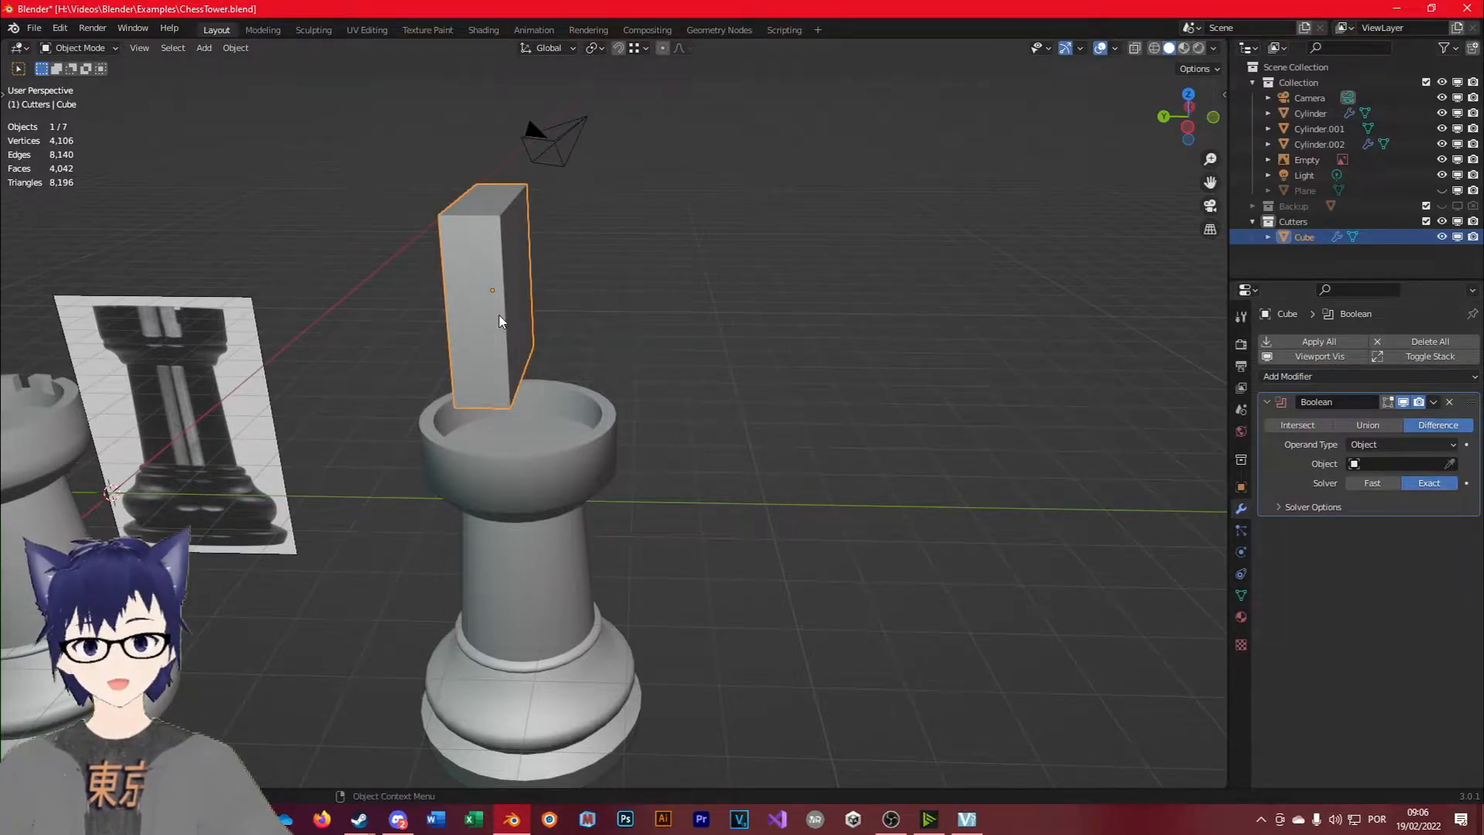
{"action": "left_click", "coordinate": [549, 474]}
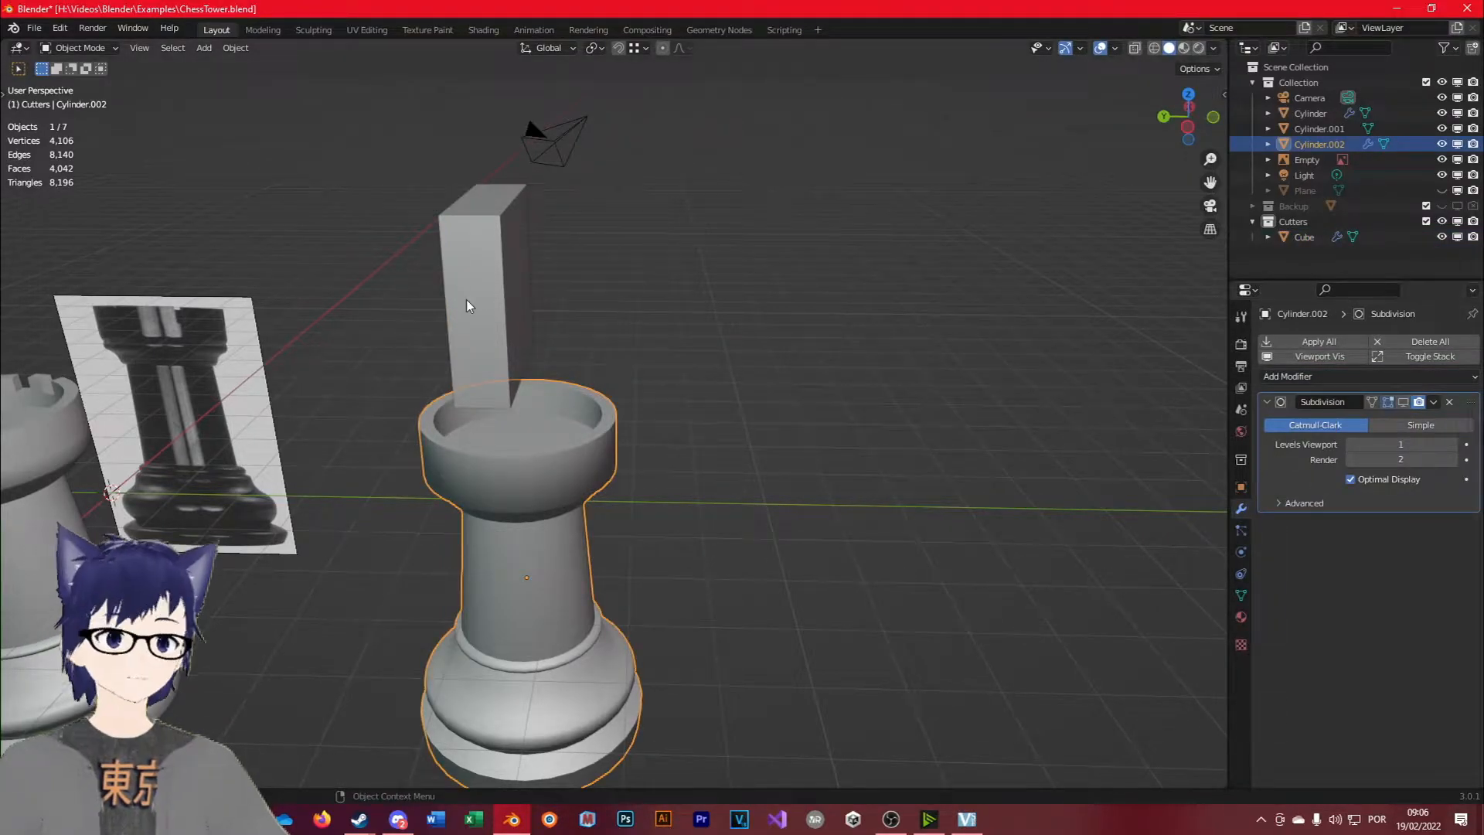
{"action": "left_click", "coordinate": [466, 300]}
{"action": "left_click", "coordinate": [1450, 402]}
Add a Boolean modifier to the uncut rook, set to Difference with the Cube as its object and the Fast solver.
{"action": "left_click", "coordinate": [558, 484]}
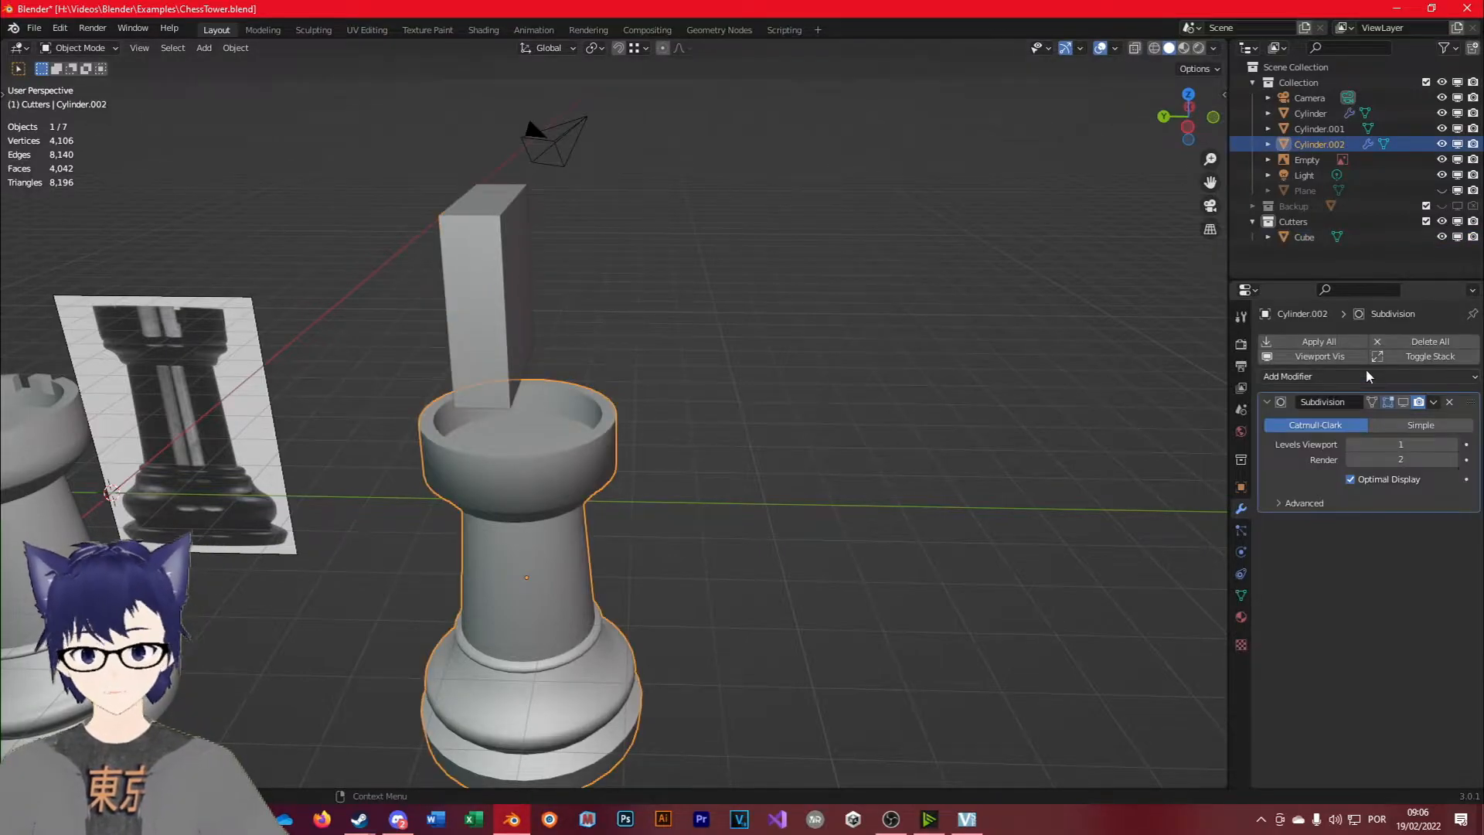
{"action": "left_click", "coordinate": [1298, 376]}
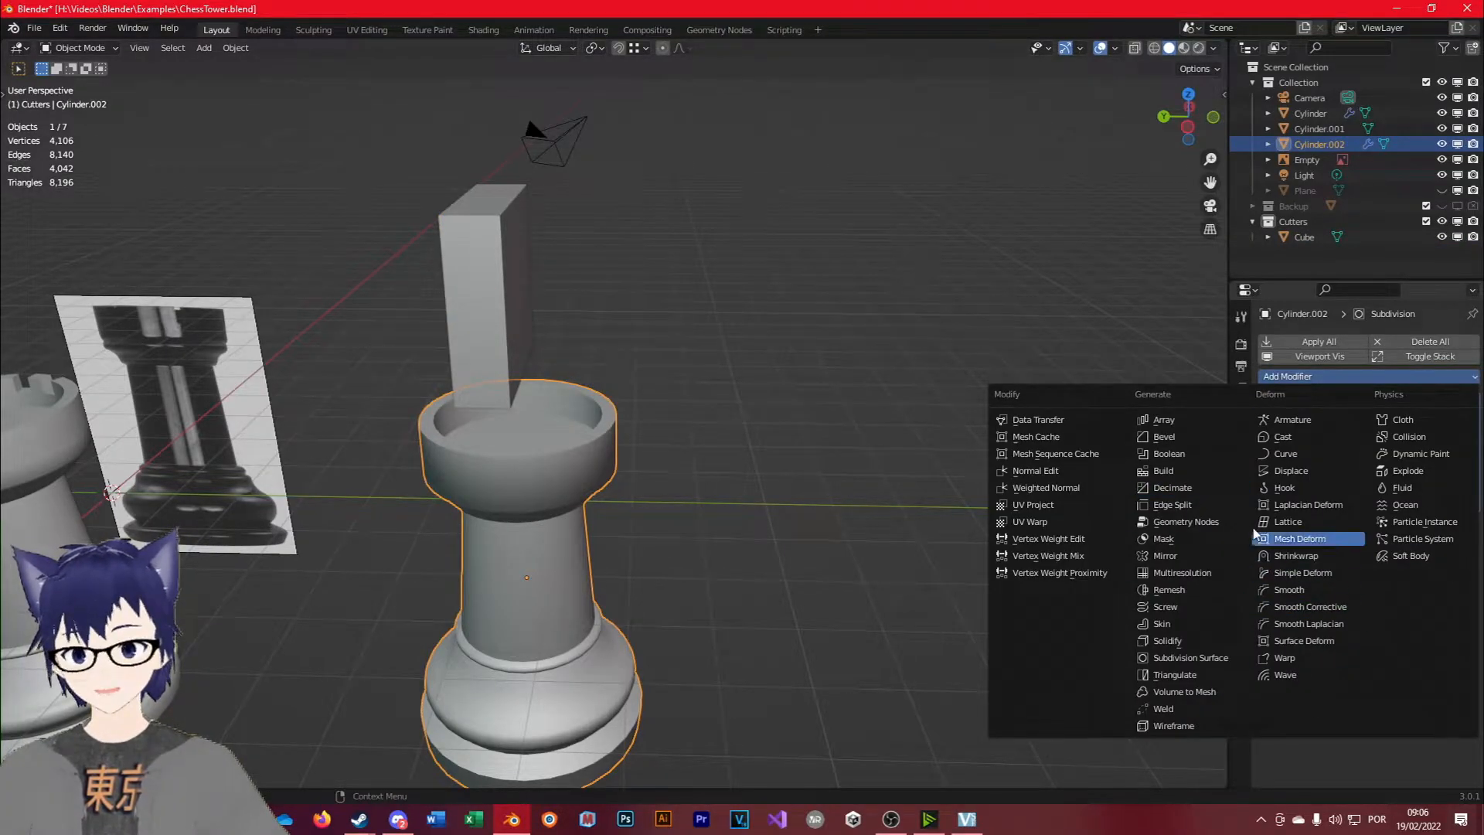
{"action": "left_click", "coordinate": [1159, 453]}
{"action": "left_click", "coordinate": [1450, 587]}
{"action": "left_click", "coordinate": [490, 313]}
{"action": "middle_click_drag", "start_coordinate": [490, 317], "coordinate": [563, 341]}
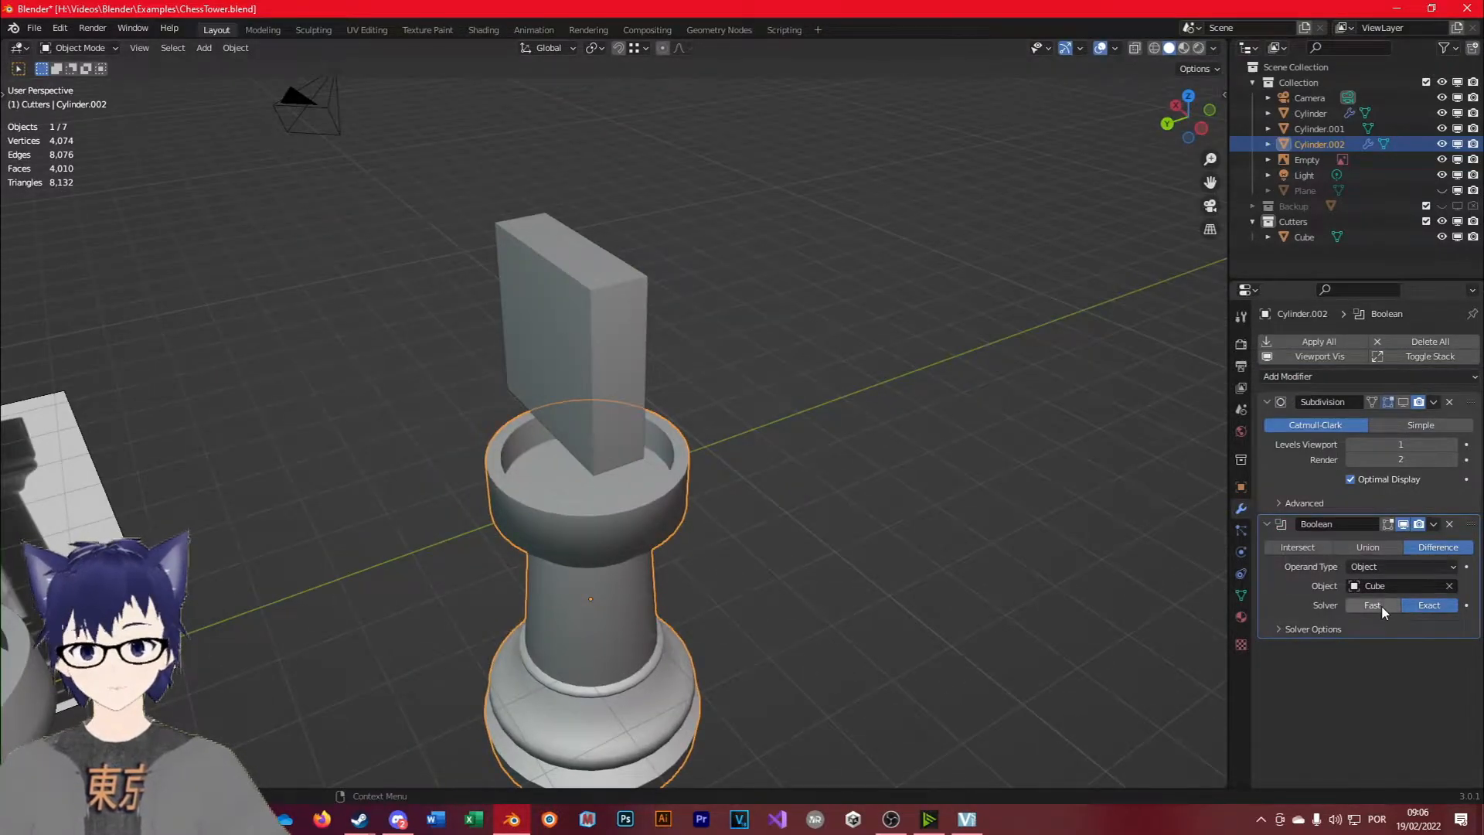
Lower the cutter cube about 1.14 m along Z so that it intersects the uncut rook's rim.
{"action": "left_click", "coordinate": [638, 379]}
{"action": "key", "text": "g"}
{"action": "key", "text": "z"}
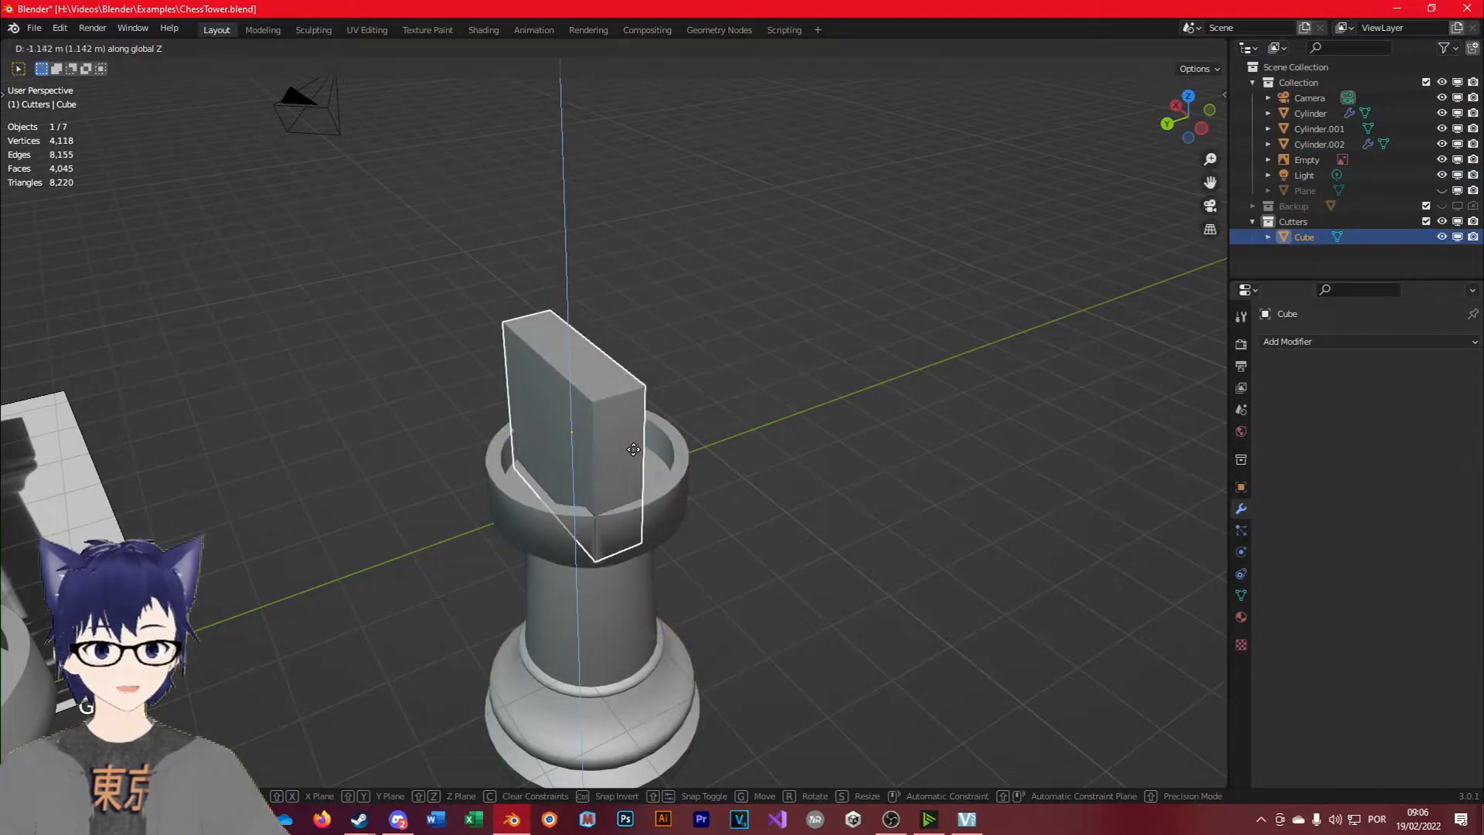
{"action": "left_click", "coordinate": [633, 449]}
Try to enlarge the cutter cube and hide it to inspect the Boolean cut, and undo these changes.
{"action": "key", "text": "s"}
{"action": "left_click", "coordinate": [887, 530]}
{"action": "middle_click_drag", "start_coordinate": [706, 532], "coordinate": [677, 512]}
{"action": "key", "text": "h"}
{"action": "scroll", "coordinate": [402, 454], "scroll_direction": "up", "scroll_amount": 4}
{"action": "mouse_move", "coordinate": [402, 454]}
{"action": "middle_mouse_down"}
{"action": "mouse_move", "coordinate": [435, 456]}
{"action": "mouse_move", "coordinate": [373, 458]}
{"action": "mouse_move", "coordinate": [402, 473]}
{"action": "middle_mouse_up"}
{"action": "key", "text": "alt+h"}
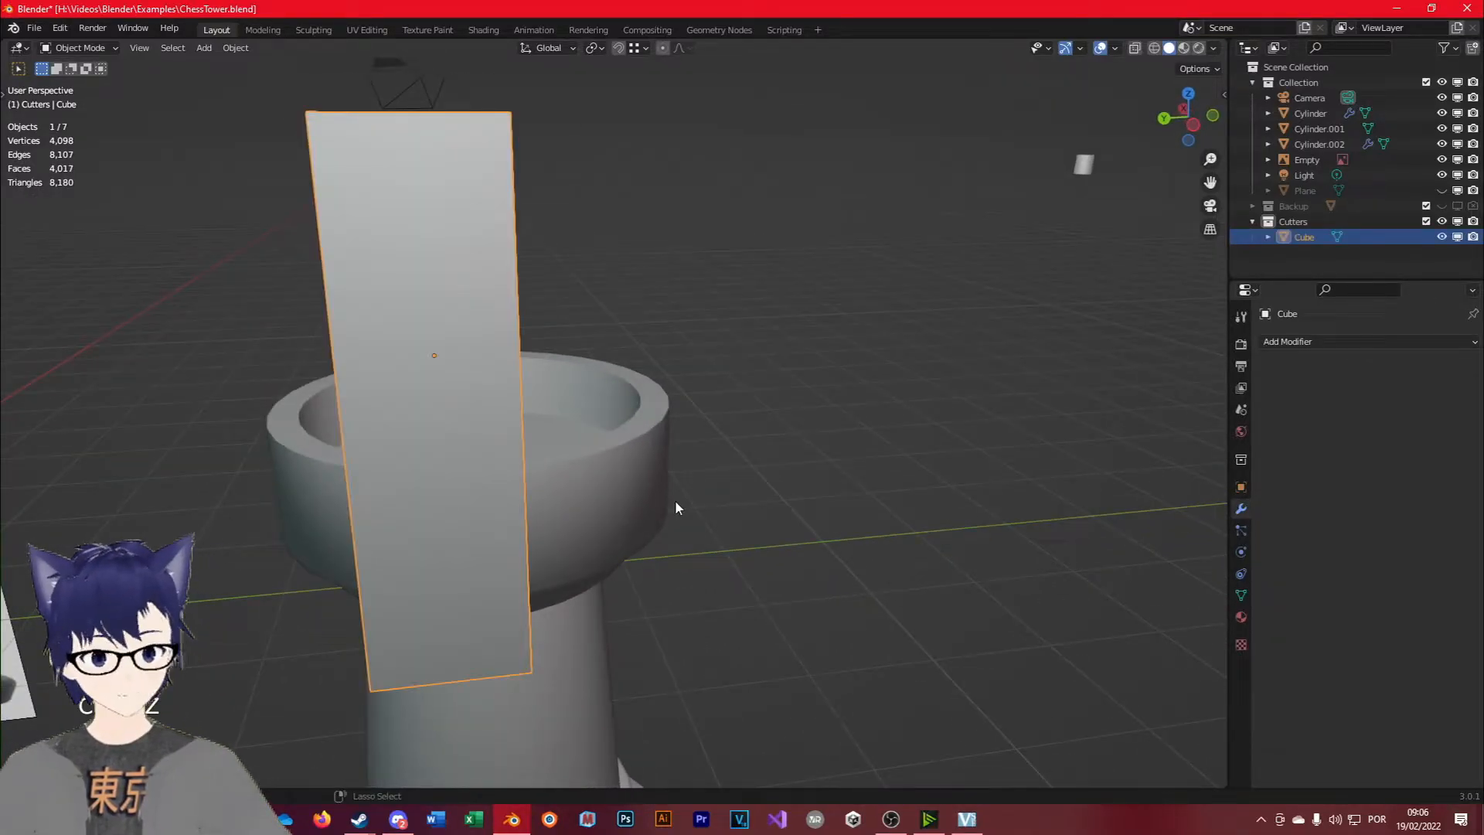
{"action": "key", "text": "ctrl+z"}
{"action": "left_click", "coordinate": [622, 493]}
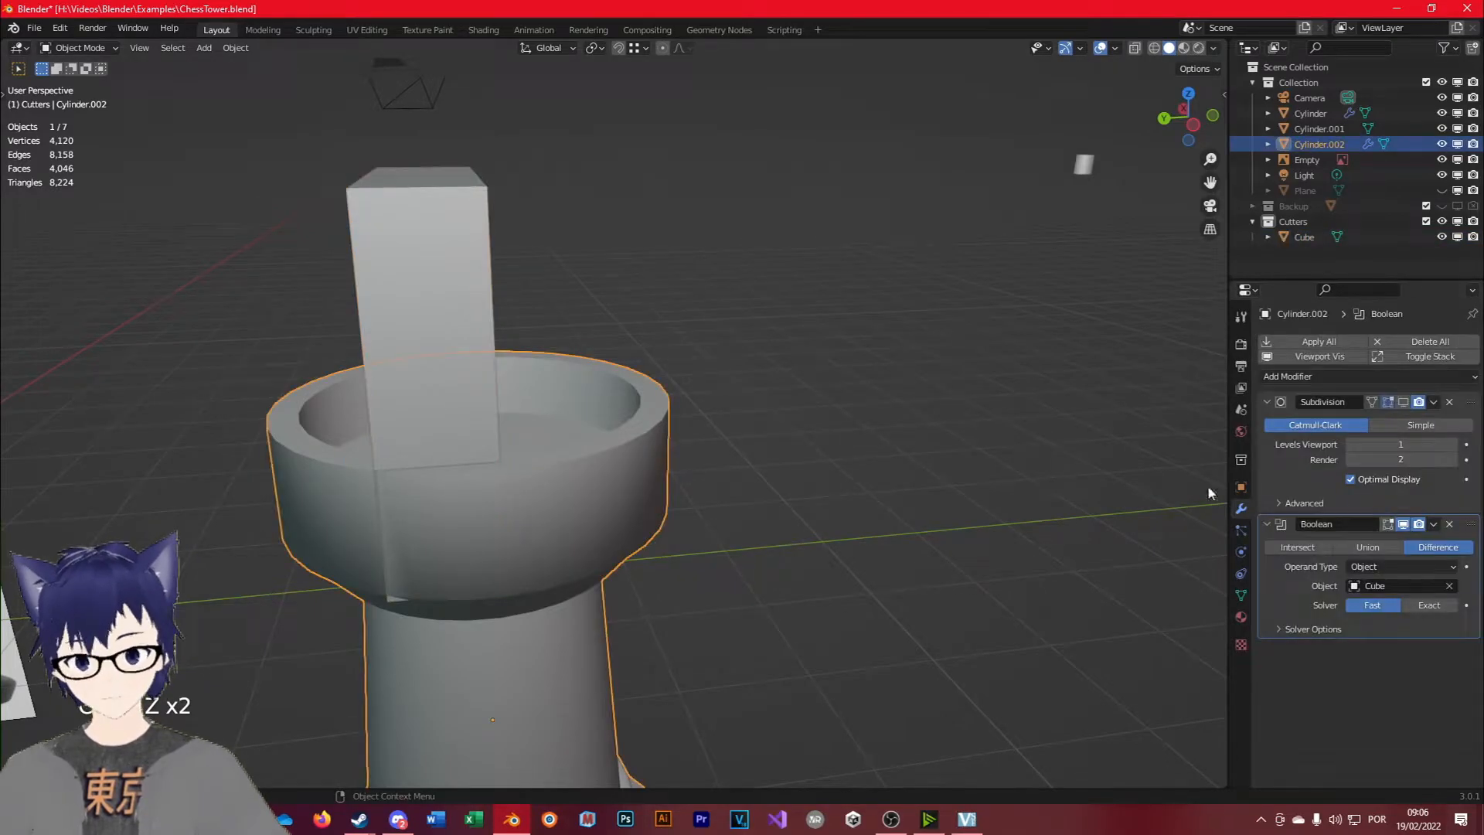
{"action": "left_click", "coordinate": [373, 357]}
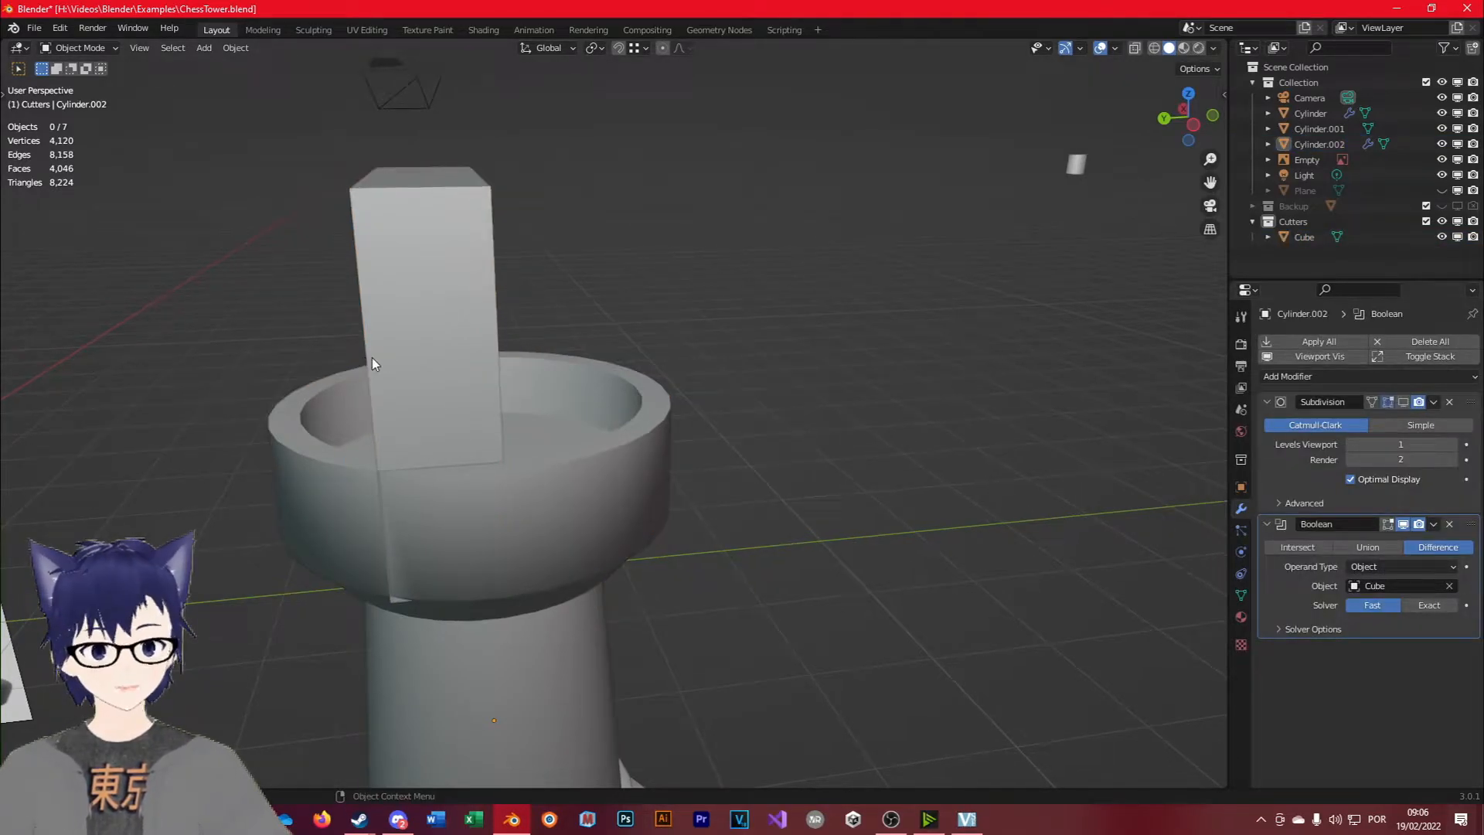
Enlarge the cutter cube uniformly so that it reaches fully across the second rook's rim.
{"action": "middle_click_drag", "start_coordinate": [372, 357], "coordinate": [700, 431]}
{"action": "key", "text": "s"}
{"action": "right_click", "coordinate": [1056, 515]}
{"action": "middle_click_drag", "start_coordinate": [1041, 518], "coordinate": [871, 471]}
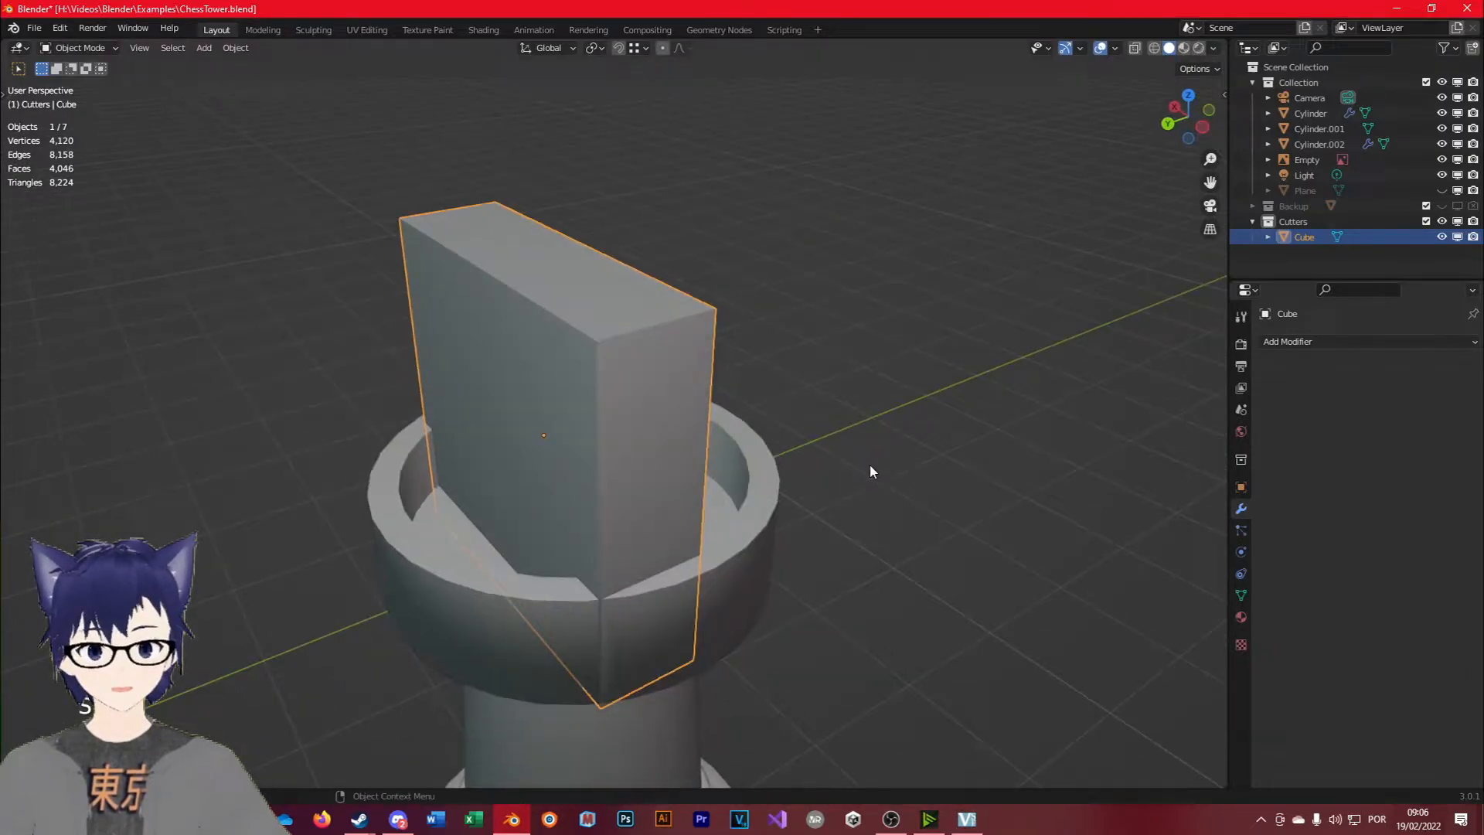
{"action": "scroll", "coordinate": [821, 539], "scroll_direction": "down", "scroll_amount": 3}
{"action": "key", "text": "s"}
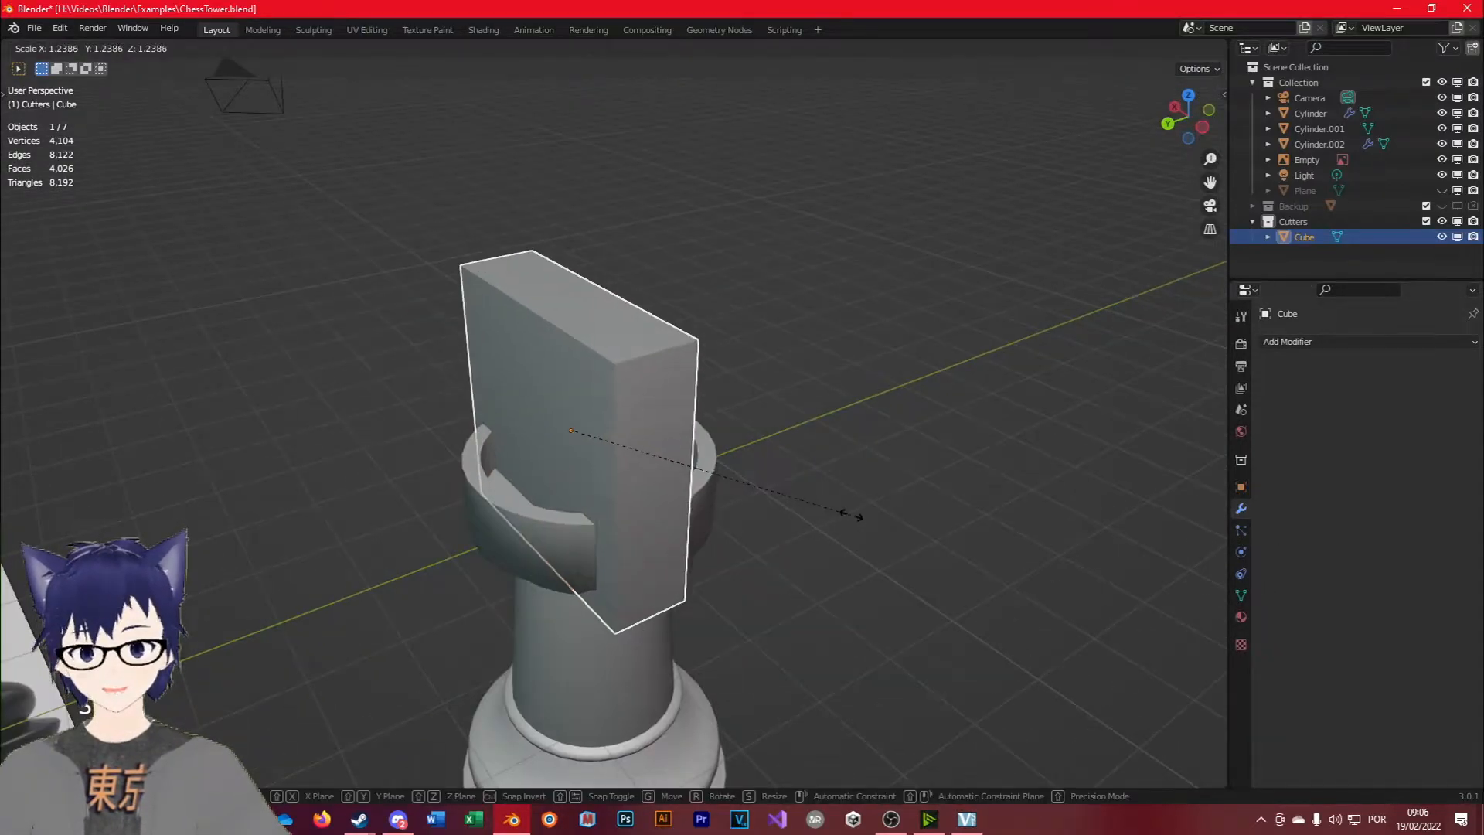
{"action": "left_click", "coordinate": [871, 511]}
Adjust the cutter cube's height along Z so that it cuts a shallower notch in the rook's rim.
{"action": "middle_click_drag", "start_coordinate": [872, 511], "coordinate": [609, 462]}
{"action": "scroll", "coordinate": [610, 462], "scroll_direction": "up", "scroll_amount": 2}
{"action": "key", "text": "g"}
{"action": "key", "text": "z"}
{"action": "left_click", "coordinate": [597, 408]}
{"action": "middle_click_drag", "start_coordinate": [597, 408], "coordinate": [668, 390]}
{"action": "key", "text": "g"}
{"action": "key", "text": "z"}
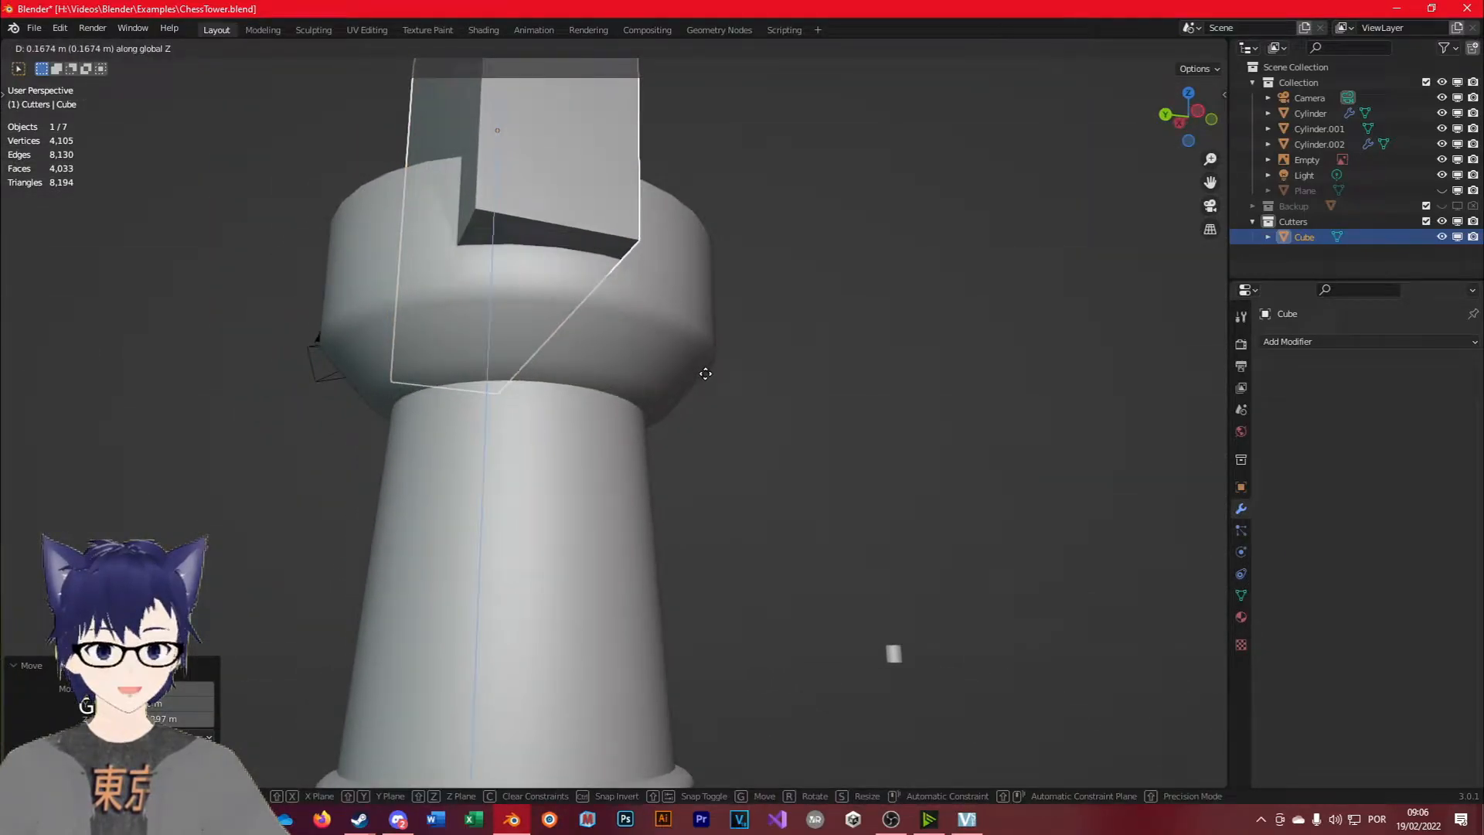
{"action": "left_click", "coordinate": [700, 396]}
{"action": "middle_click_drag", "start_coordinate": [700, 389], "coordinate": [657, 471]}
{"action": "middle_click_drag", "start_coordinate": [476, 430], "coordinate": [448, 509]}
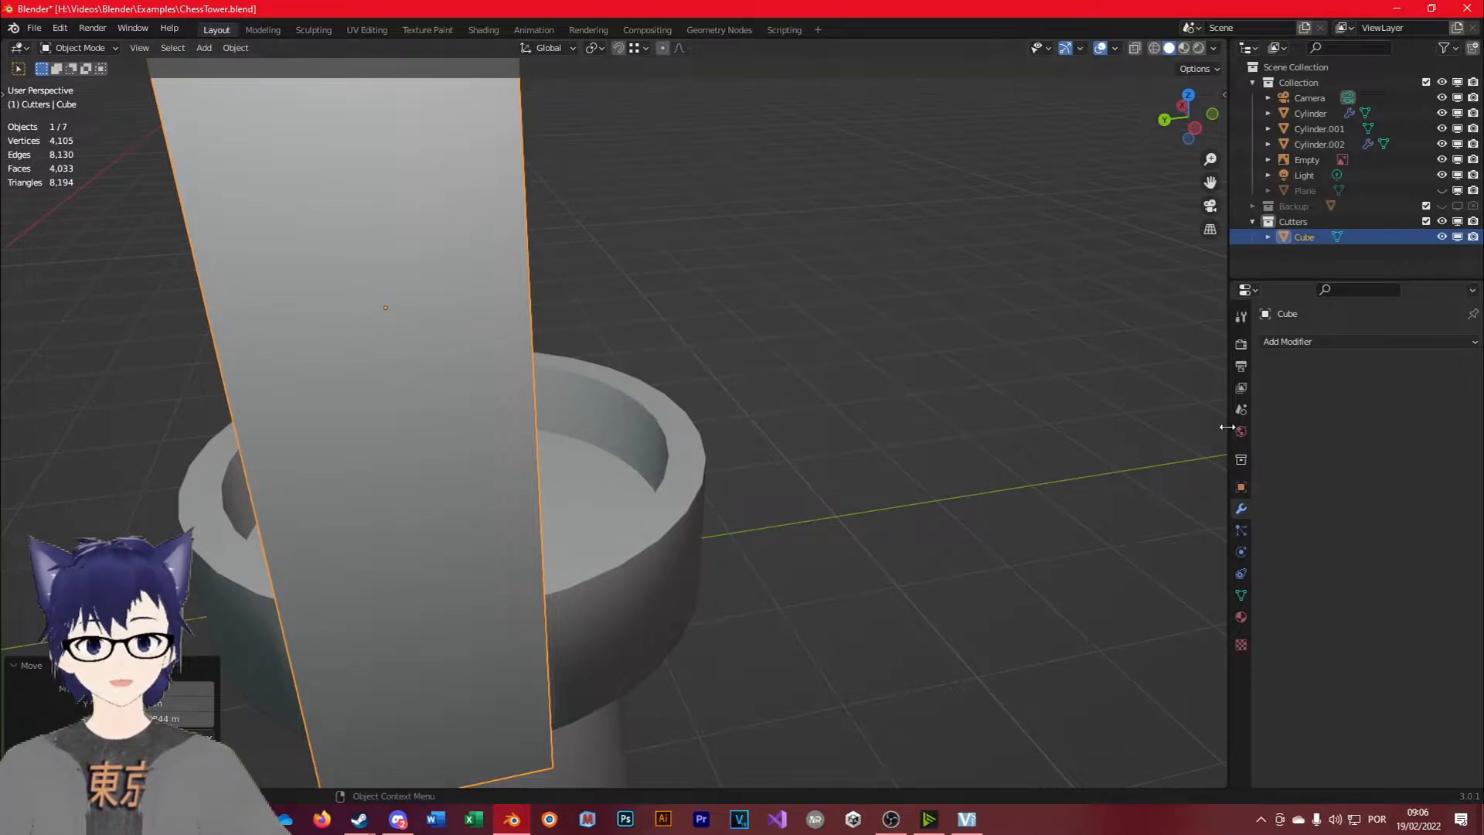
Delete the cutter cube and remove the Boolean modifier from the second rook.
{"action": "left_click", "coordinate": [1351, 342]}
{"action": "left_click", "coordinate": [544, 481]}
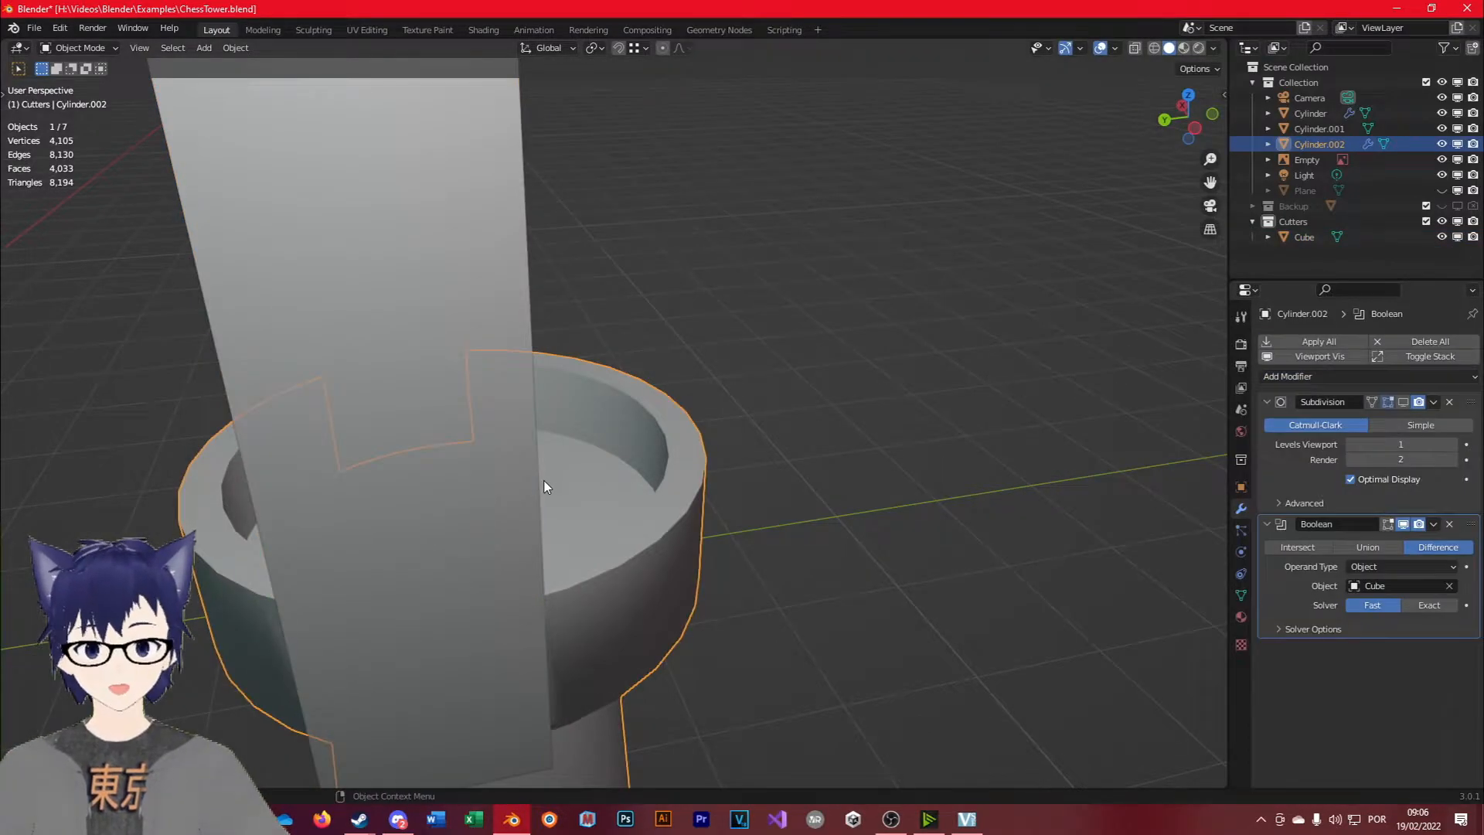
{"action": "left_click", "coordinate": [474, 470]}
{"action": "scroll", "coordinate": [465, 464], "scroll_direction": "down", "scroll_amount": 6}
{"action": "middle_click_drag", "start_coordinate": [459, 454], "coordinate": [489, 498]}
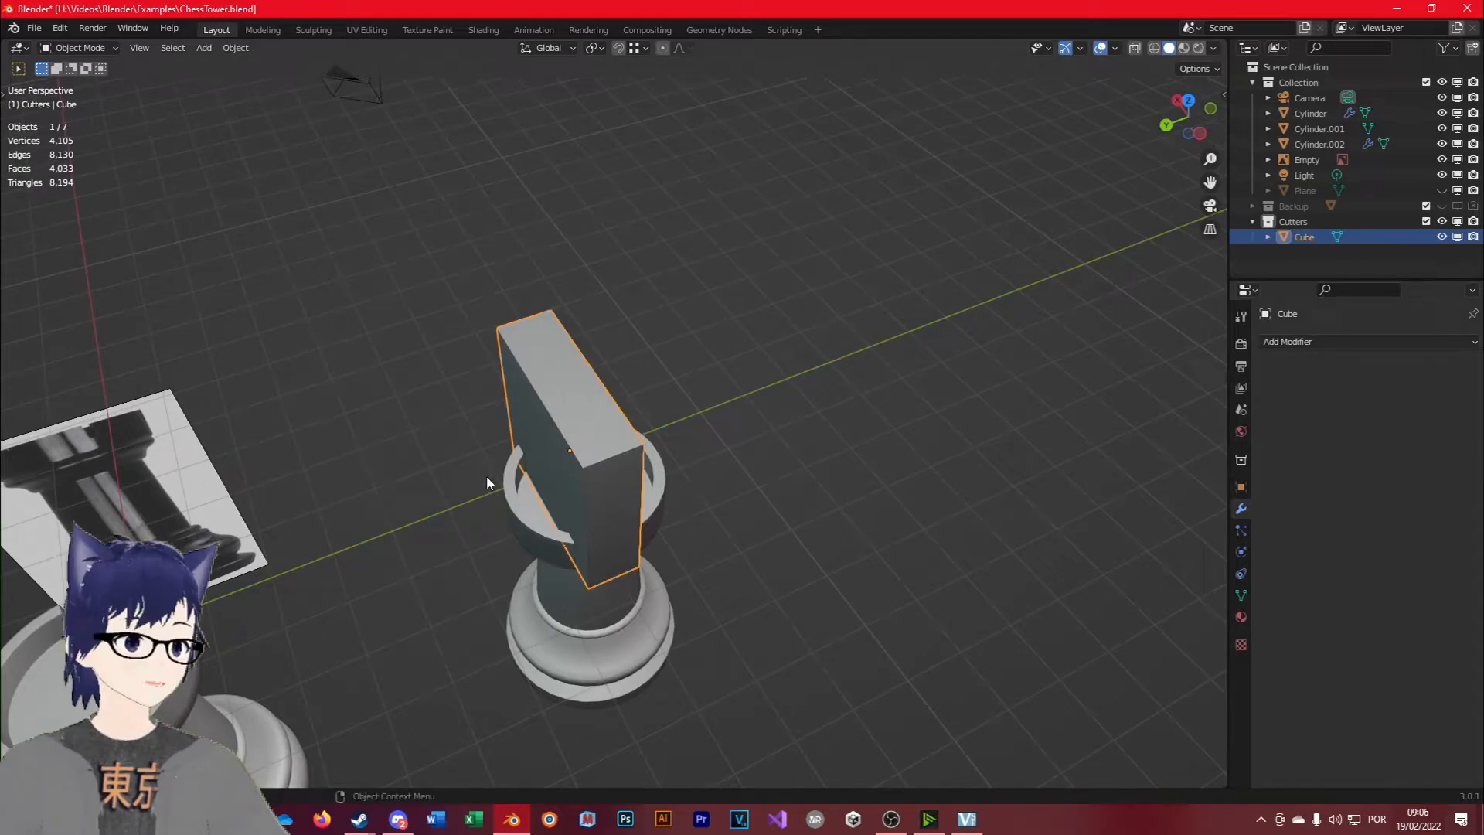
{"action": "middle_click_drag", "start_coordinate": [776, 433], "coordinate": [706, 394]}
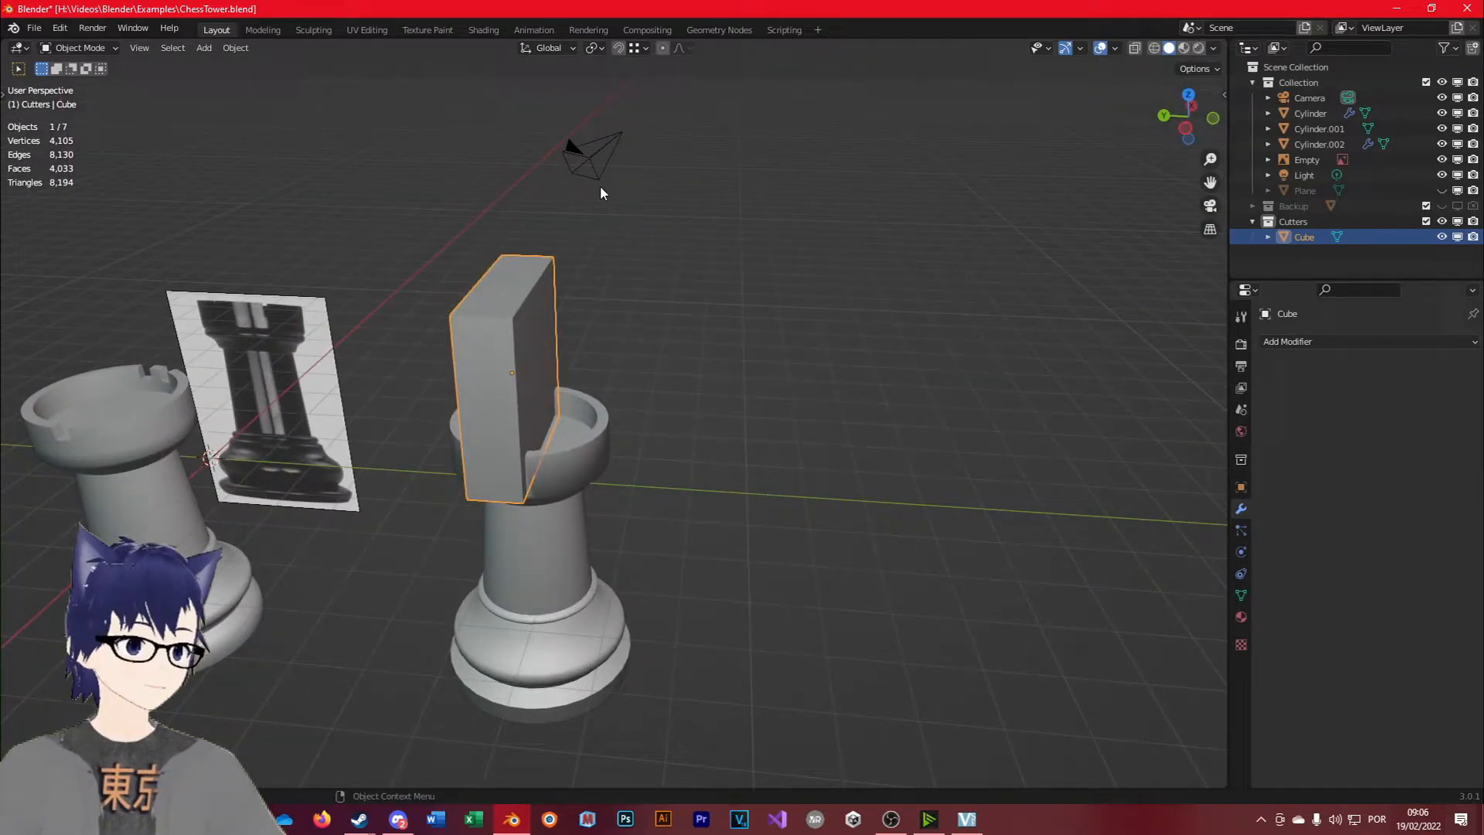
{"action": "key", "text": "x"}
{"action": "left_click", "coordinate": [695, 283]}
{"action": "left_click", "coordinate": [582, 454]}
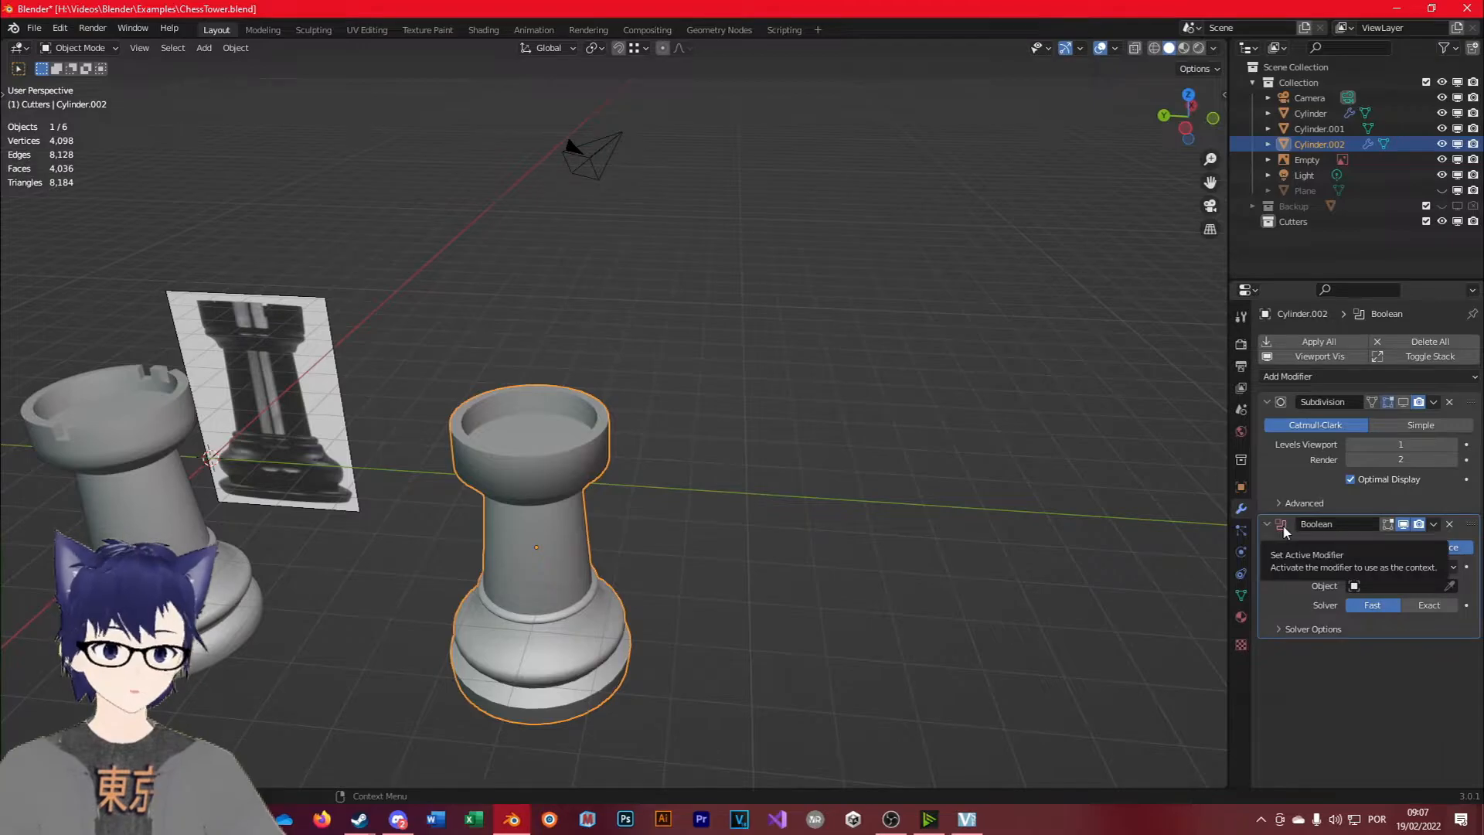
{"action": "left_click", "coordinate": [1449, 526]}
Search the add-ons in Preferences for "Bool" and check the Bool Tool add-on's entry.
{"action": "left_click", "coordinate": [62, 28]}
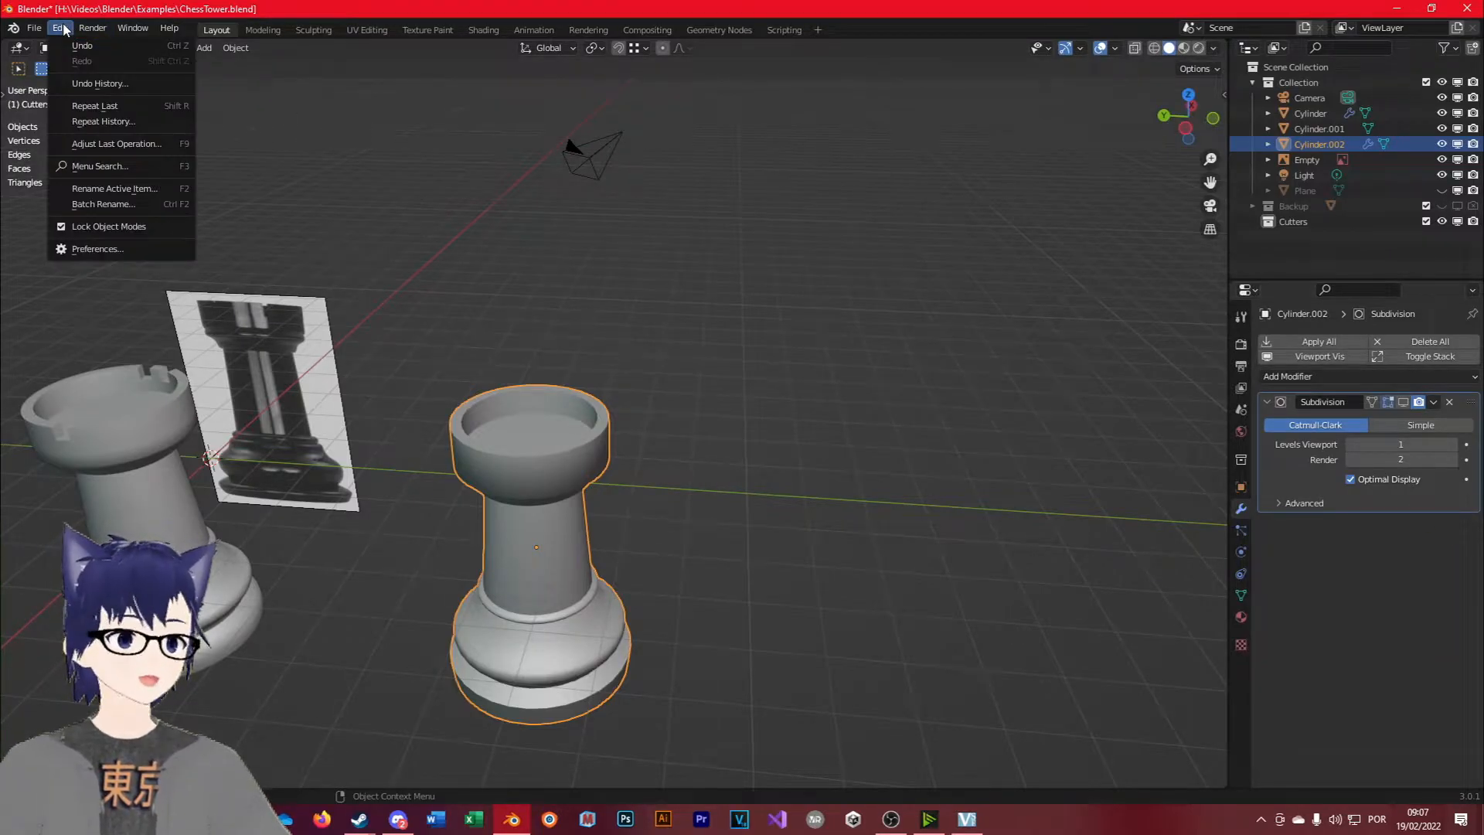
{"action": "left_click", "coordinate": [99, 248]}
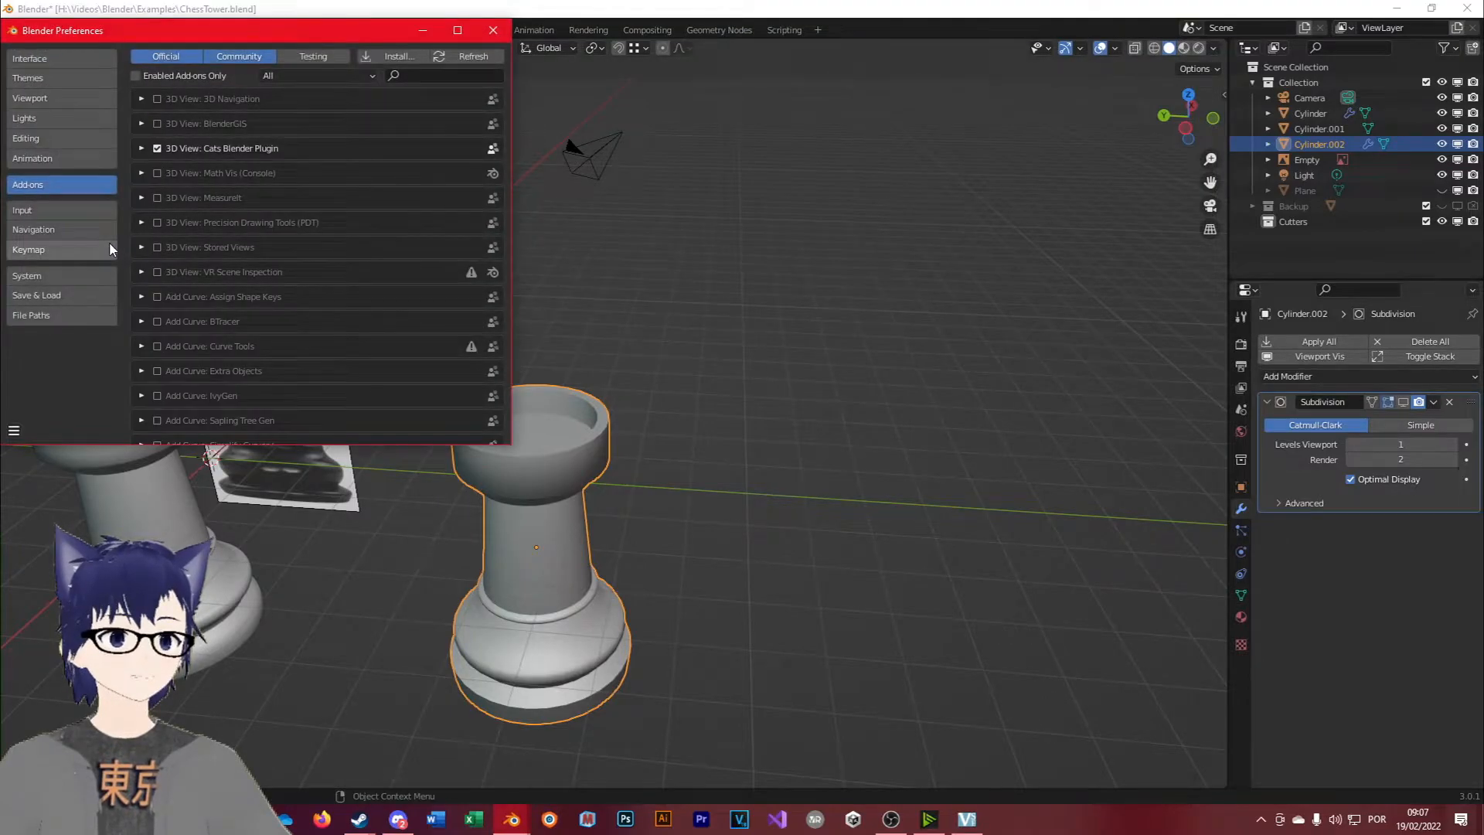
{"action": "type", "text": "Bool"}
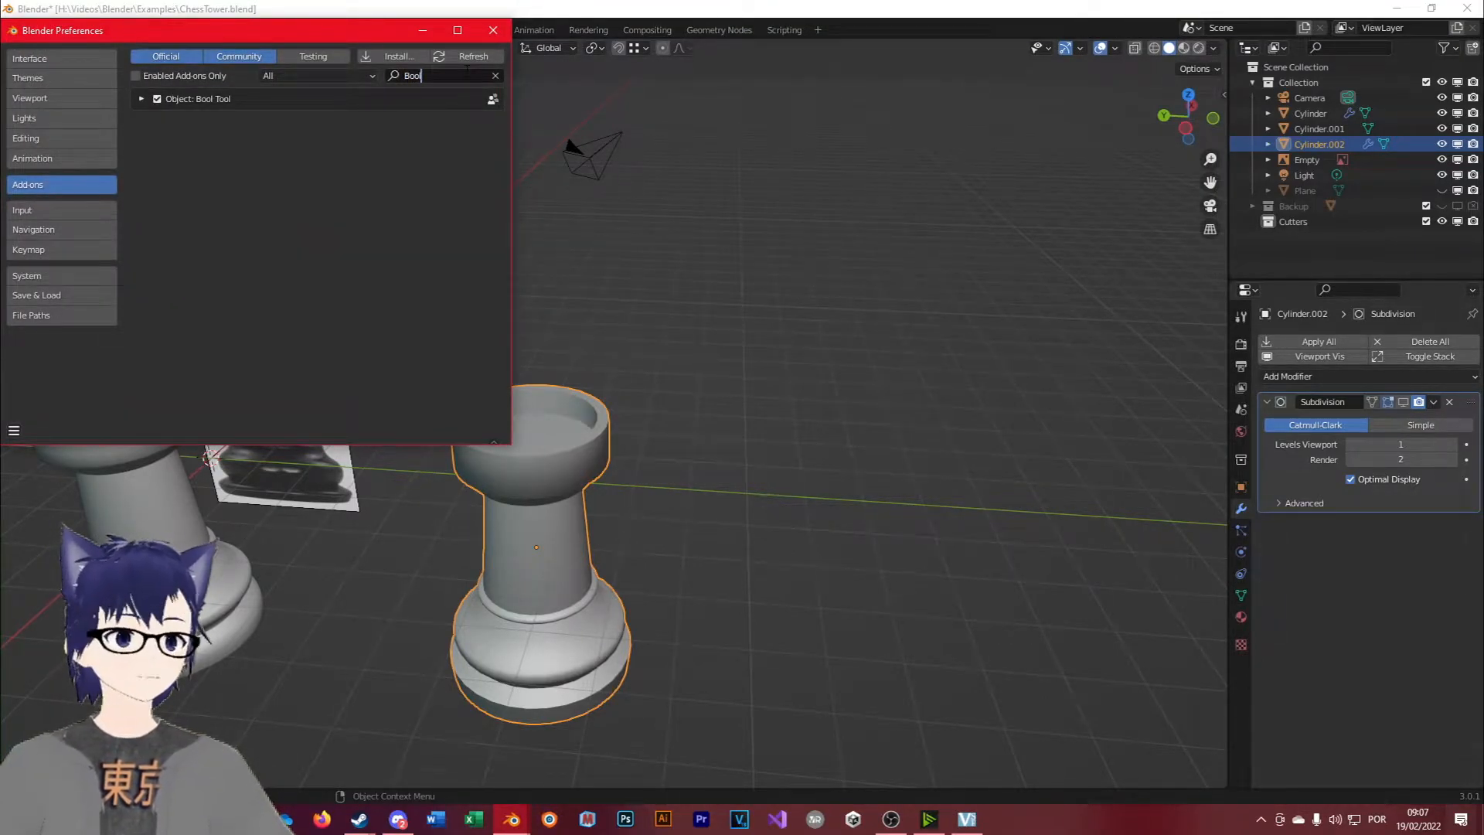
{"action": "left_click", "coordinate": [139, 99]}
{"action": "left_click", "coordinate": [140, 99]}
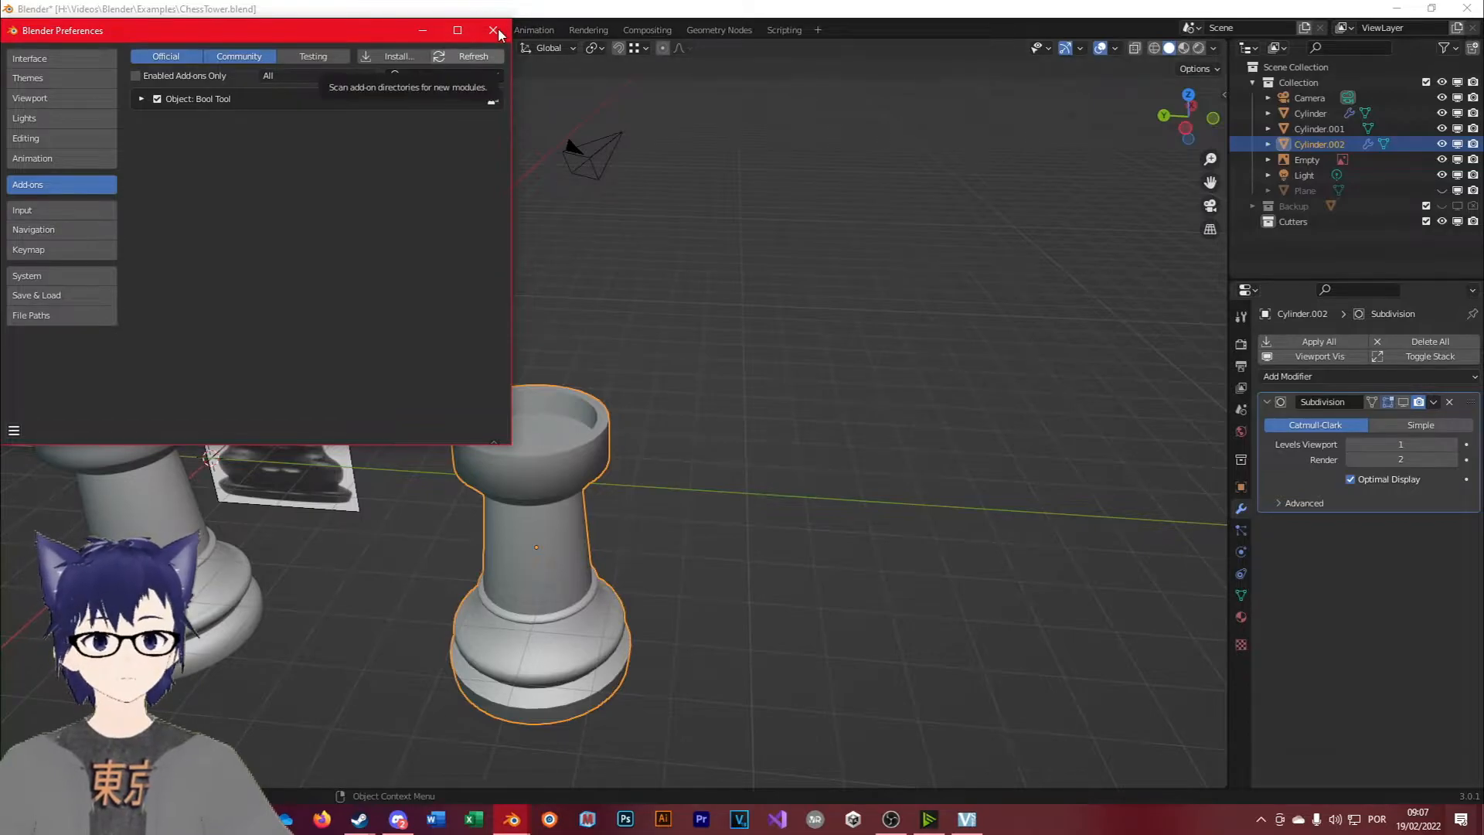
Search the add-ons for "Modi", examine the Modifier Tools details, and close Preferences.
{"action": "left_click", "coordinate": [444, 75]}
{"action": "type", "text": "Modi"}
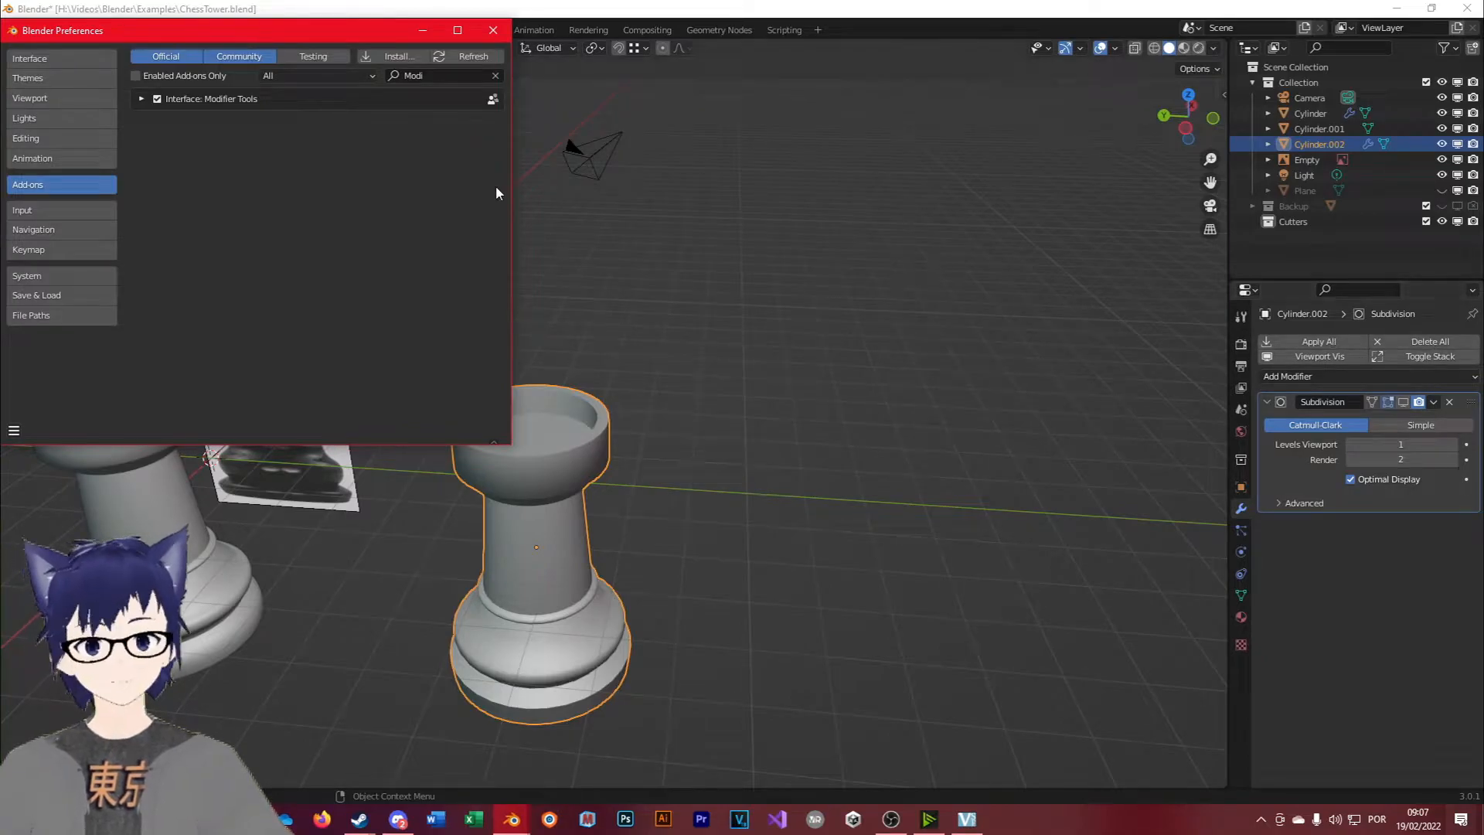
{"action": "left_click", "coordinate": [143, 99]}
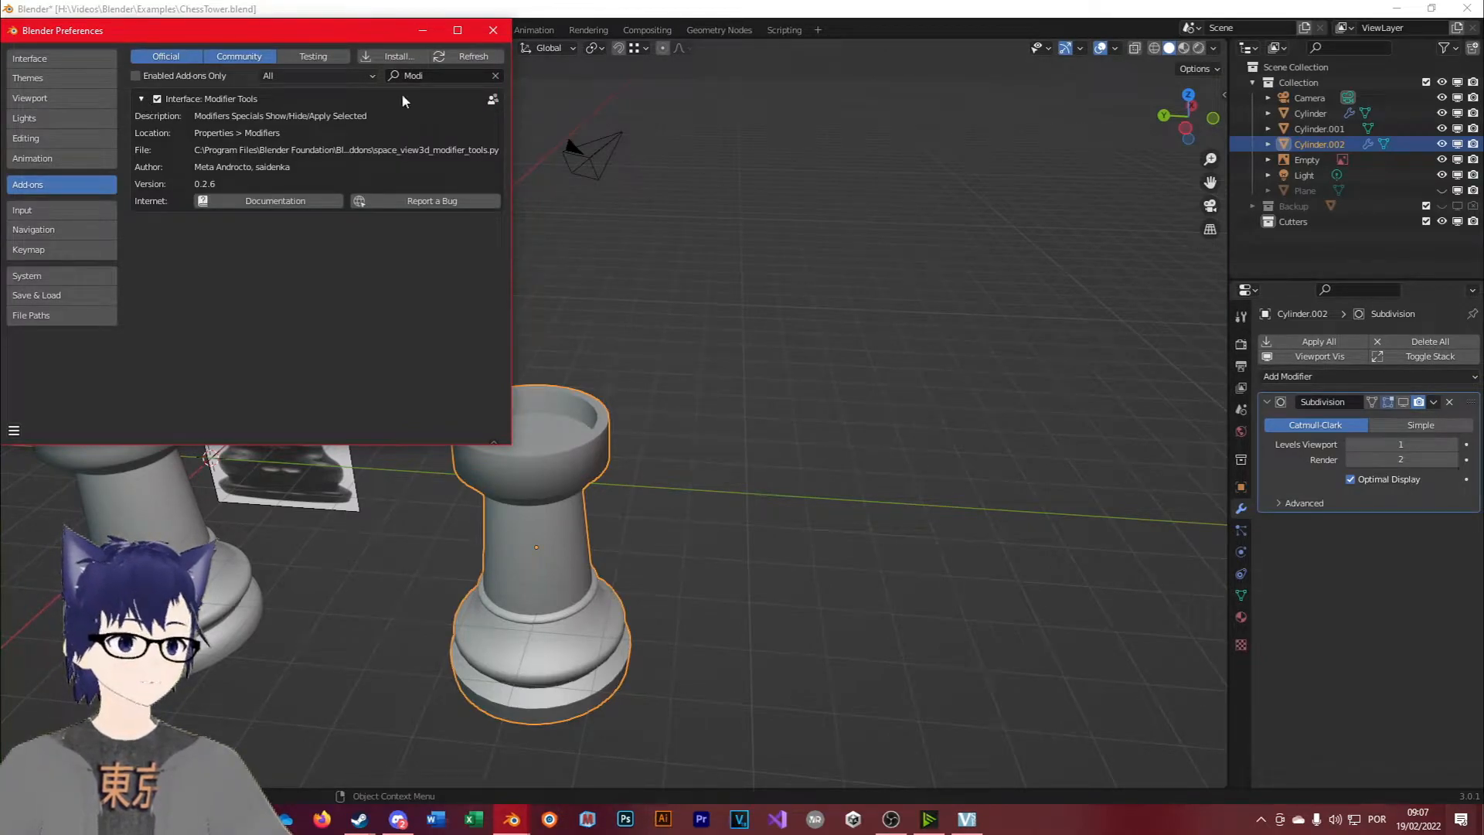
{"action": "left_click", "coordinate": [493, 30]}
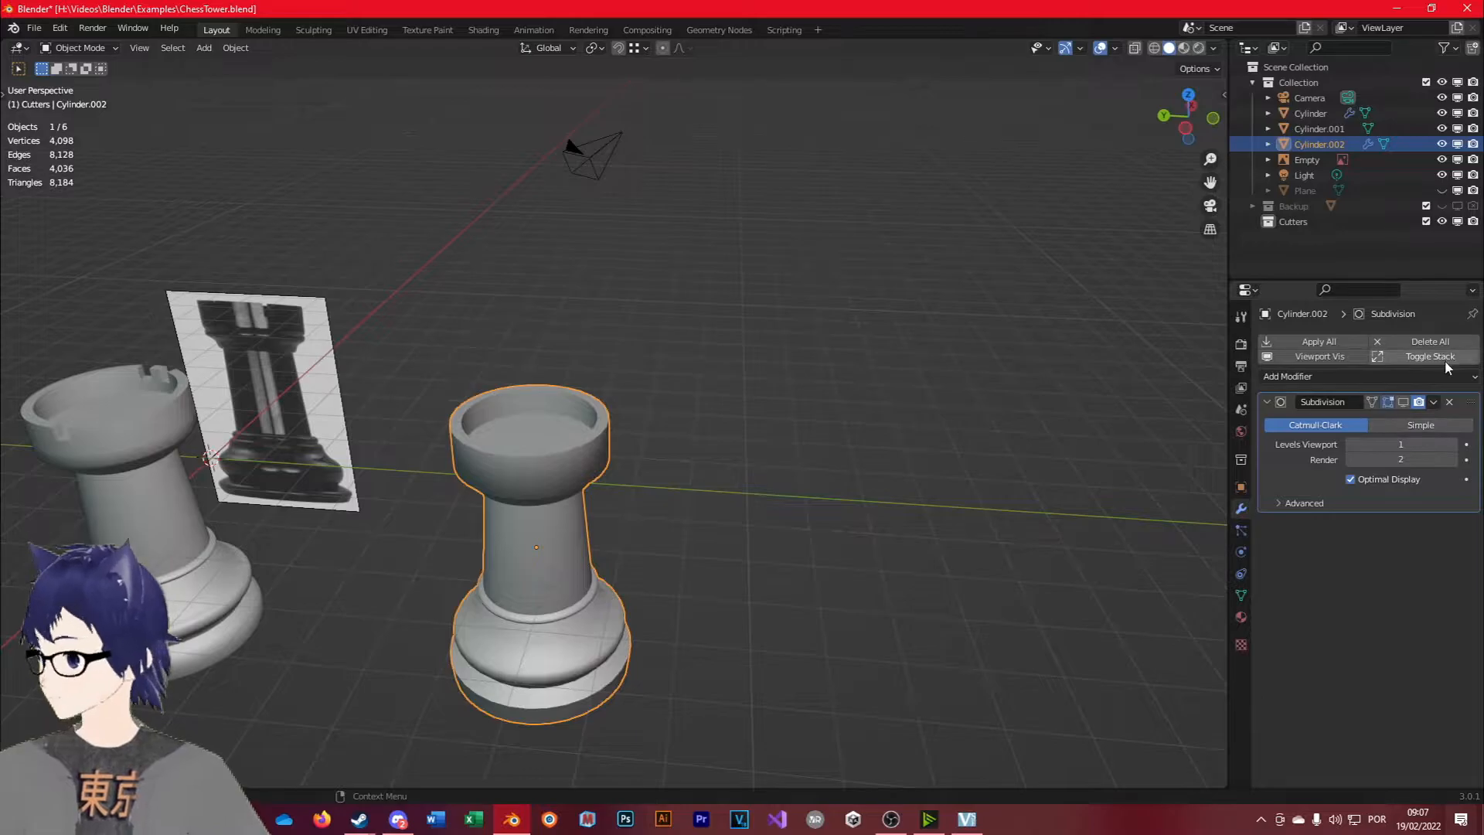
Toggle the rook's modifier stack between collapsed and expanded to demonstrate the Modifier Tools controls.
{"action": "left_click", "coordinate": [1418, 358]}
{"action": "left_click", "coordinate": [1417, 358]}
{"action": "left_click", "coordinate": [1418, 358]}
{"action": "left_click", "coordinate": [1418, 358]}
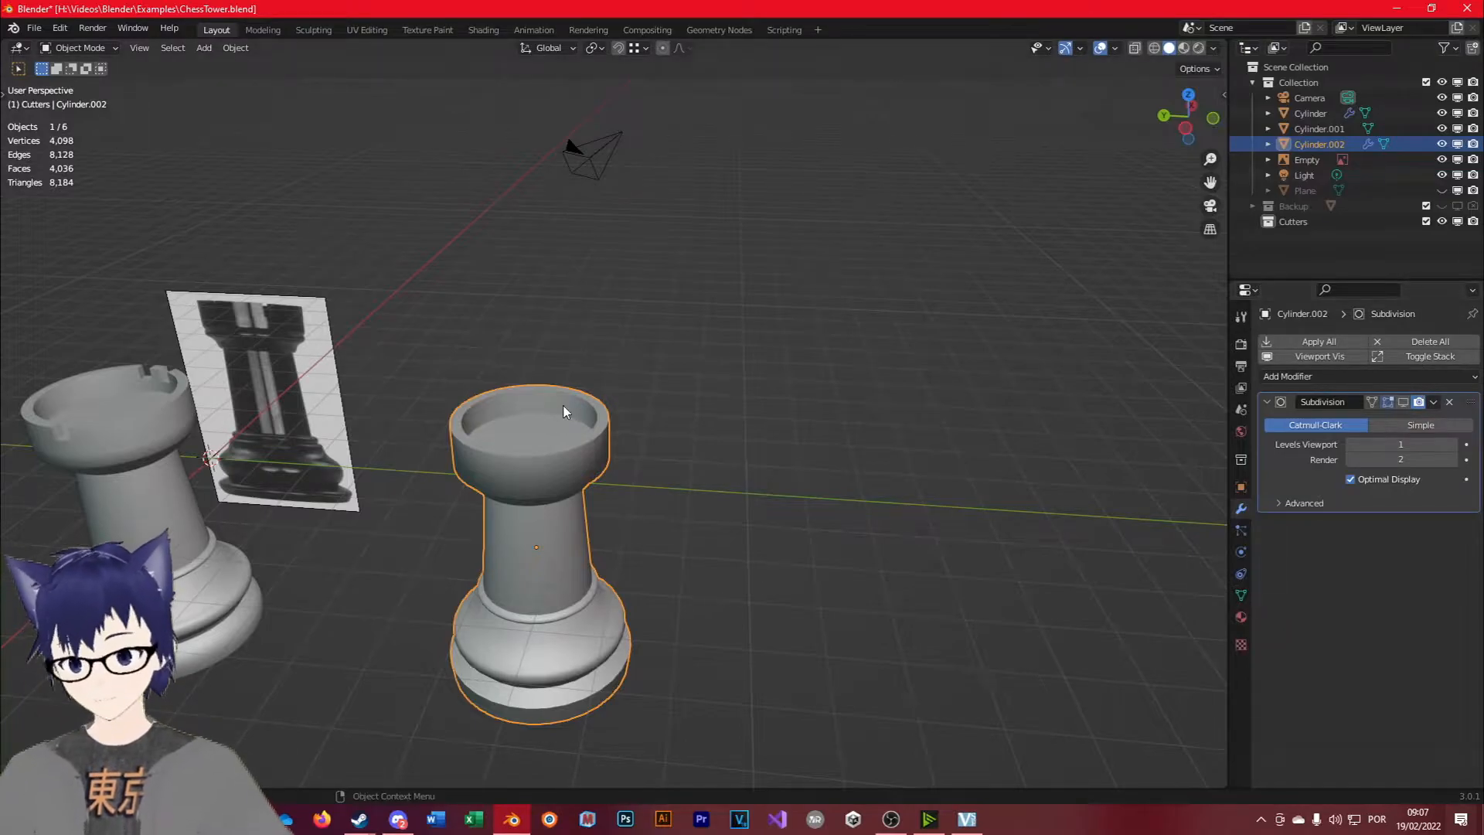
Add a new mesh cube to the Cutters collection.
{"action": "left_click", "coordinate": [671, 475]}
{"action": "middle_click_drag", "start_coordinate": [673, 484], "coordinate": [622, 487]}
{"action": "key", "text": "shift+a"}
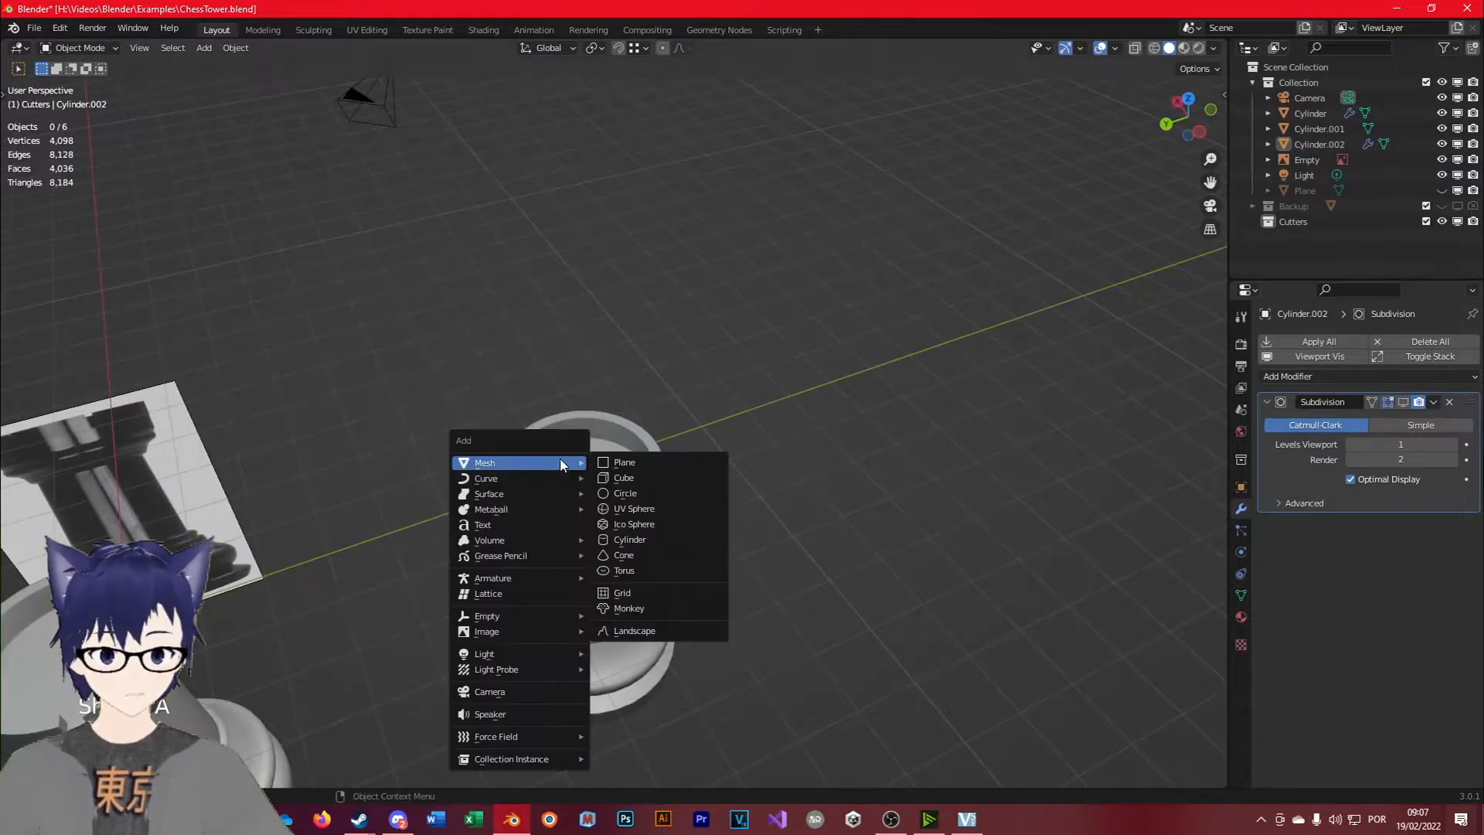
{"action": "left_click", "coordinate": [1287, 219]}
{"action": "middle_click_drag", "start_coordinate": [484, 595], "coordinate": [505, 558]}
{"action": "key", "text": "shift+a"}
{"action": "mouse_move", "coordinate": [451, 491]}
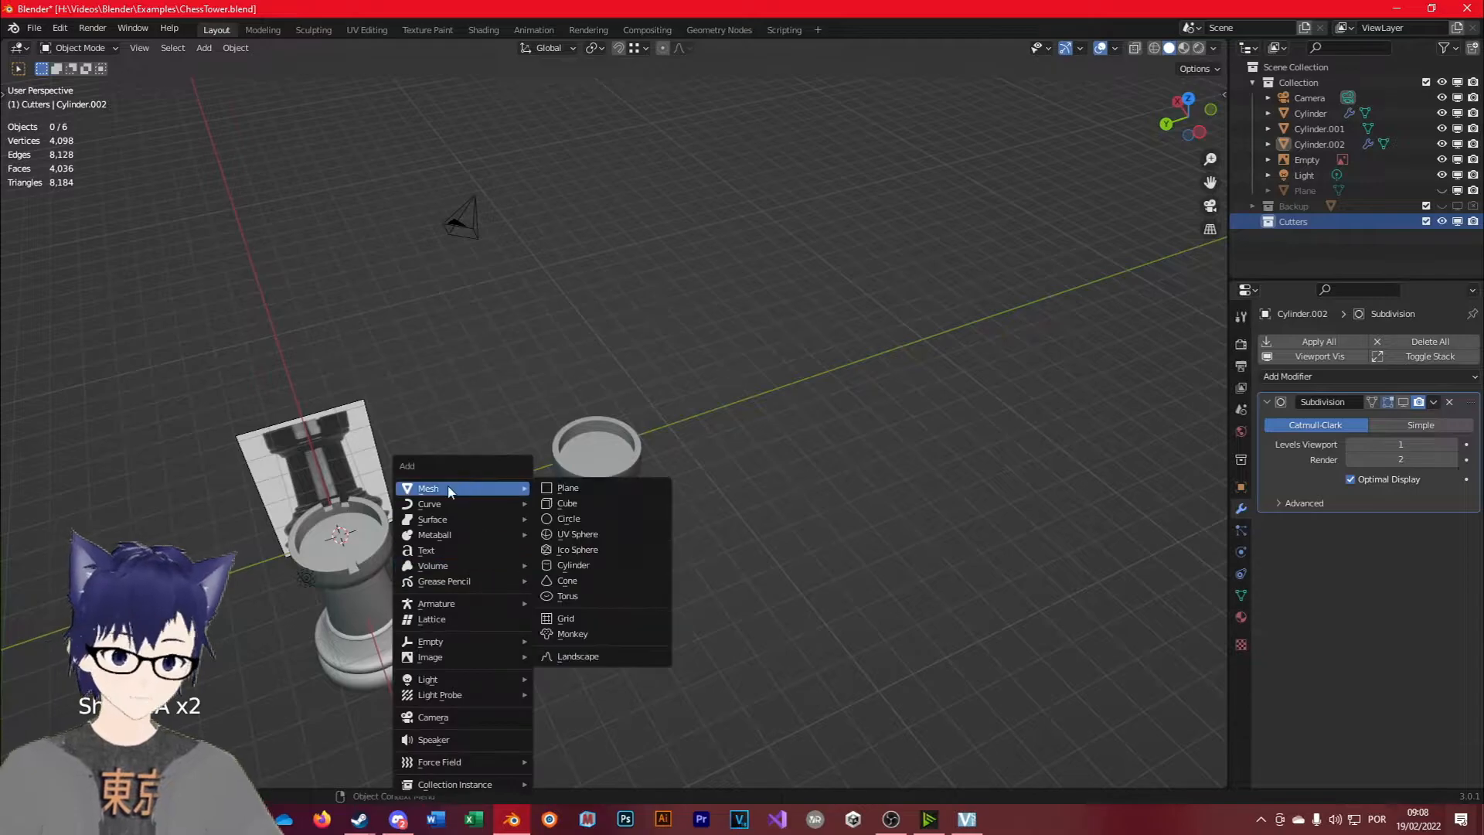
{"action": "left_click", "coordinate": [568, 503]}
Move the new cube along Y to the uncut rook and adjust it on X and Z so that it overlaps the rook's head.
{"action": "key", "text": "g"}
{"action": "key", "text": "y"}
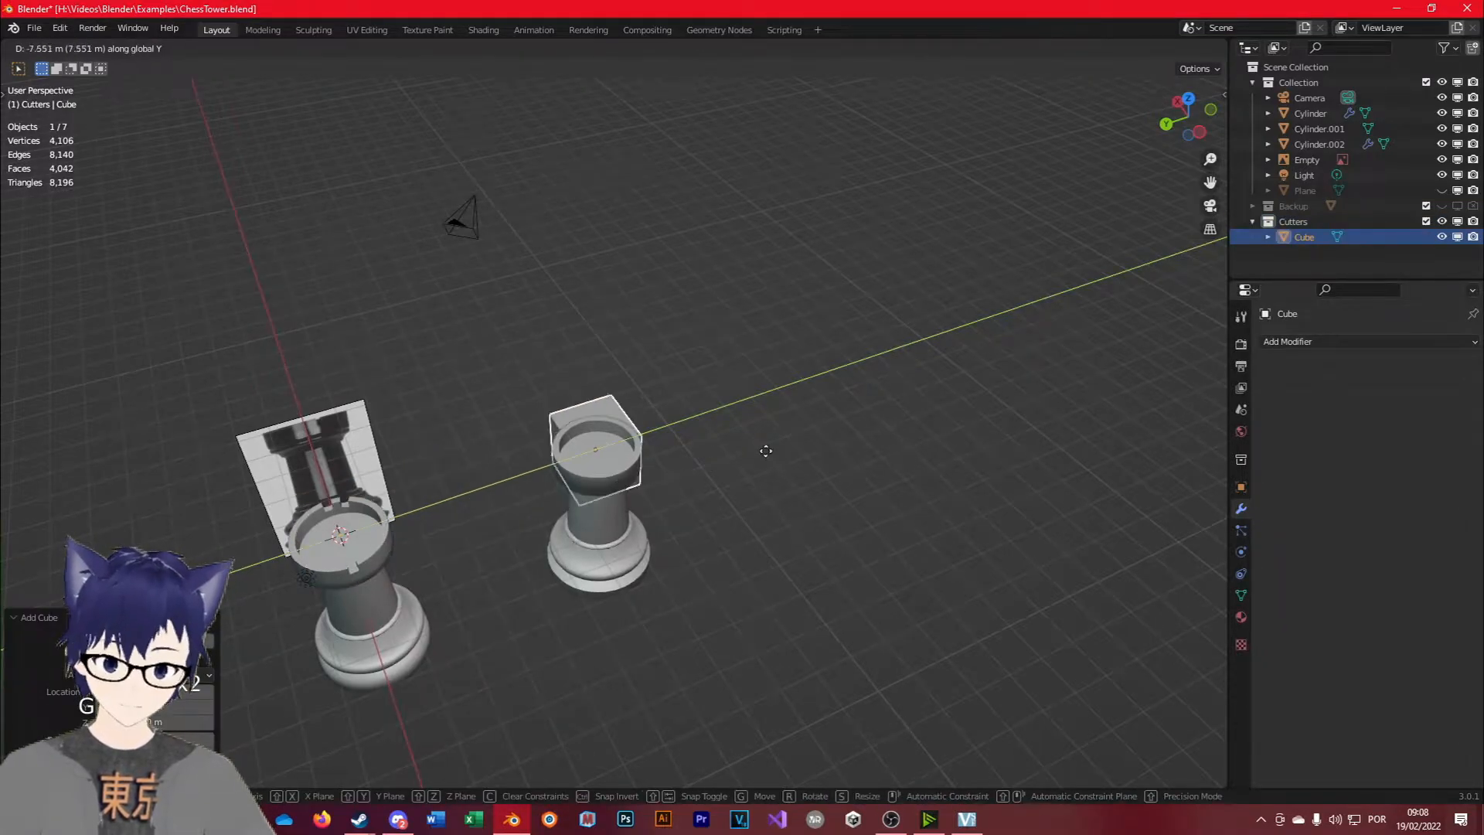
{"action": "left_click", "coordinate": [732, 453]}
{"action": "key", "text": "g"}
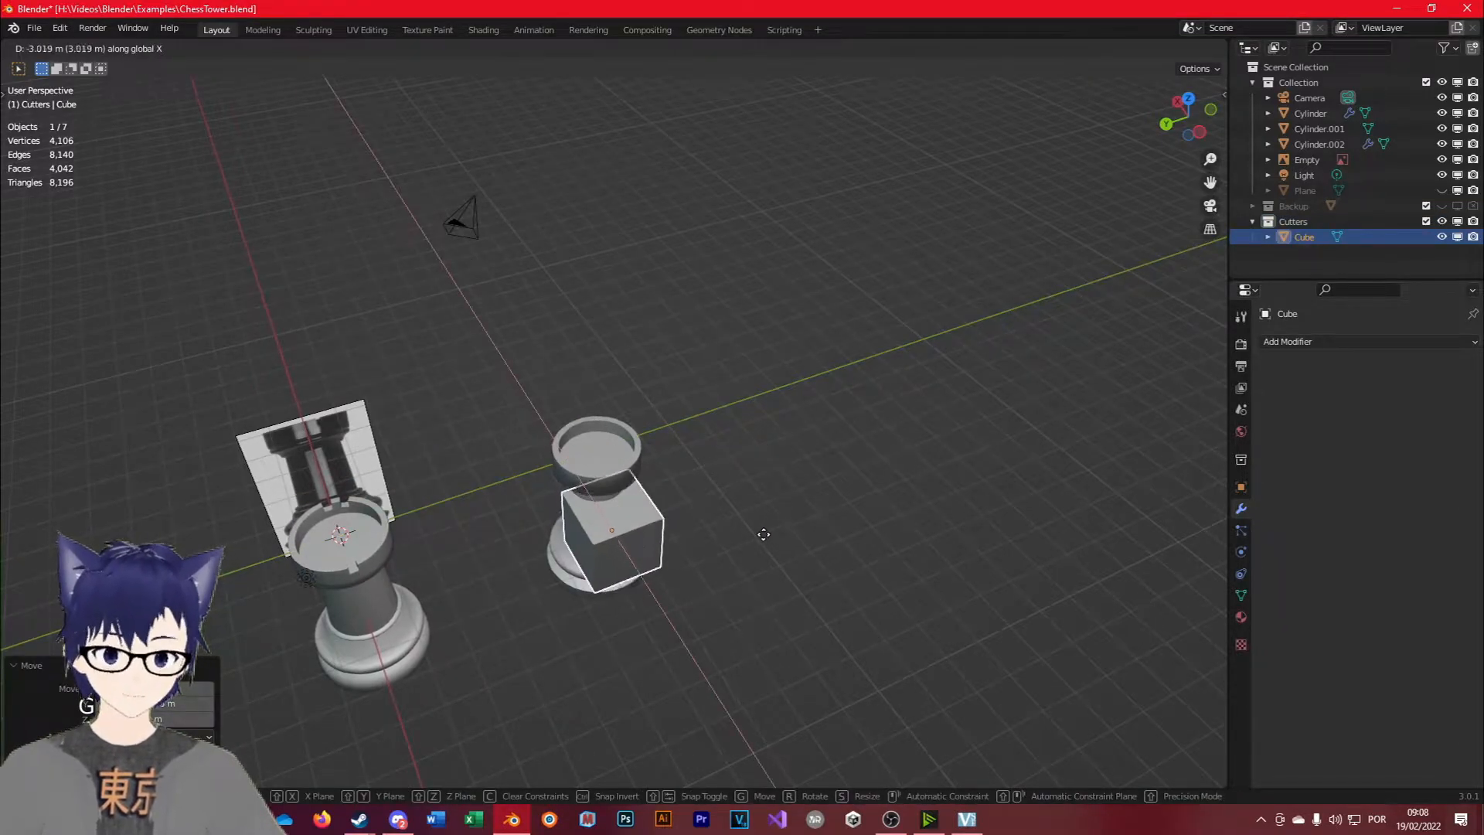
{"action": "key", "text": "z"}
{"action": "left_click", "coordinate": [739, 430]}
{"action": "key", "text": "g"}
{"action": "key", "text": "x"}
{"action": "left_click", "coordinate": [718, 437]}
{"action": "key", "text": "g"}
{"action": "key", "text": "z"}
{"action": "left_click", "coordinate": [716, 472]}
Subtract the cube from the uncut rook non-destructively with Bool Tool's Difference brush.
{"action": "scroll", "coordinate": [713, 453], "scroll_direction": "up", "scroll_amount": 2}
{"action": "middle_click_drag", "start_coordinate": [864, 406], "coordinate": [818, 360]}
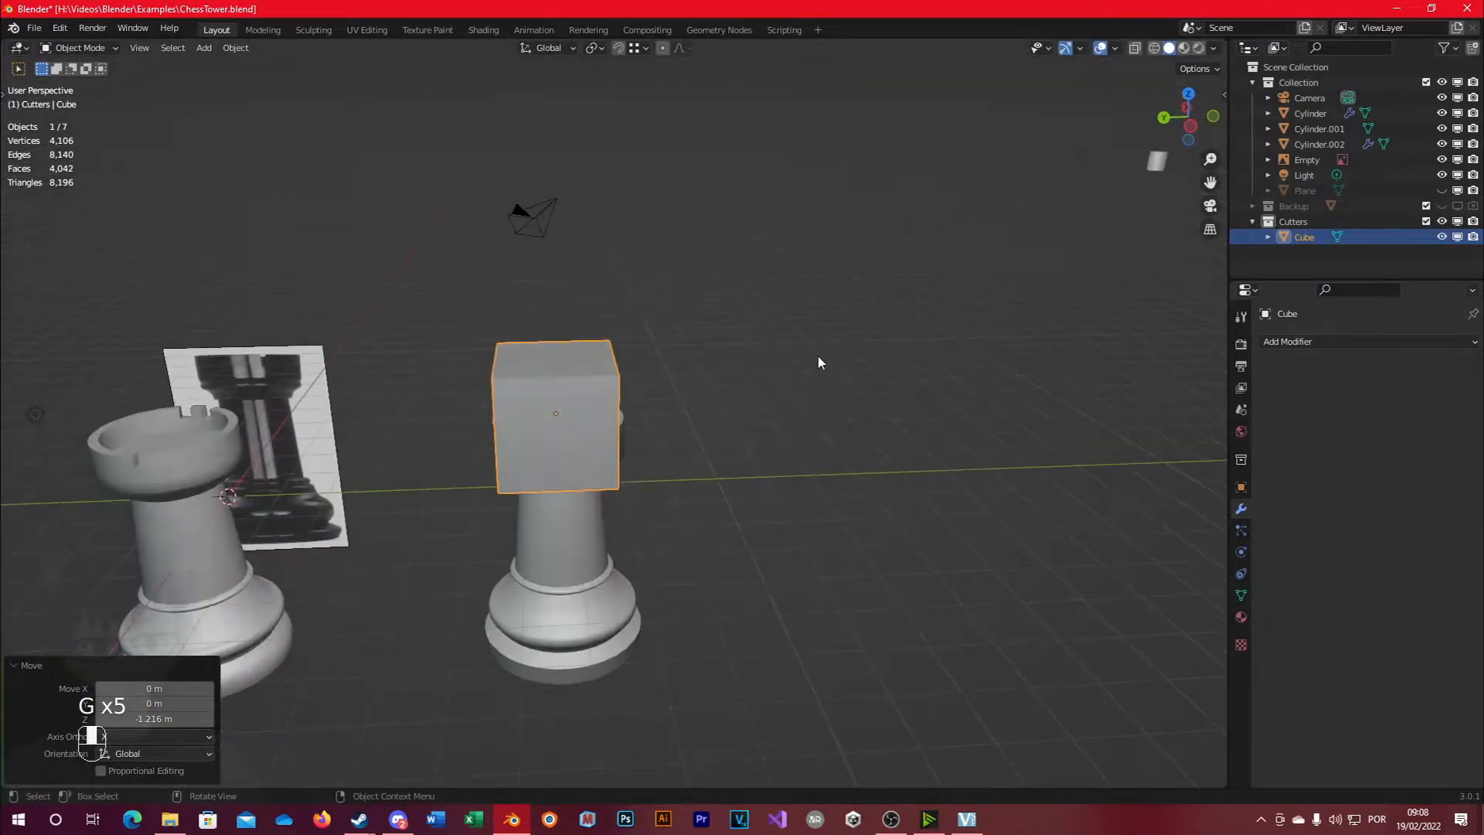
{"action": "scroll", "coordinate": [818, 360], "scroll_direction": "up", "scroll_amount": 2}
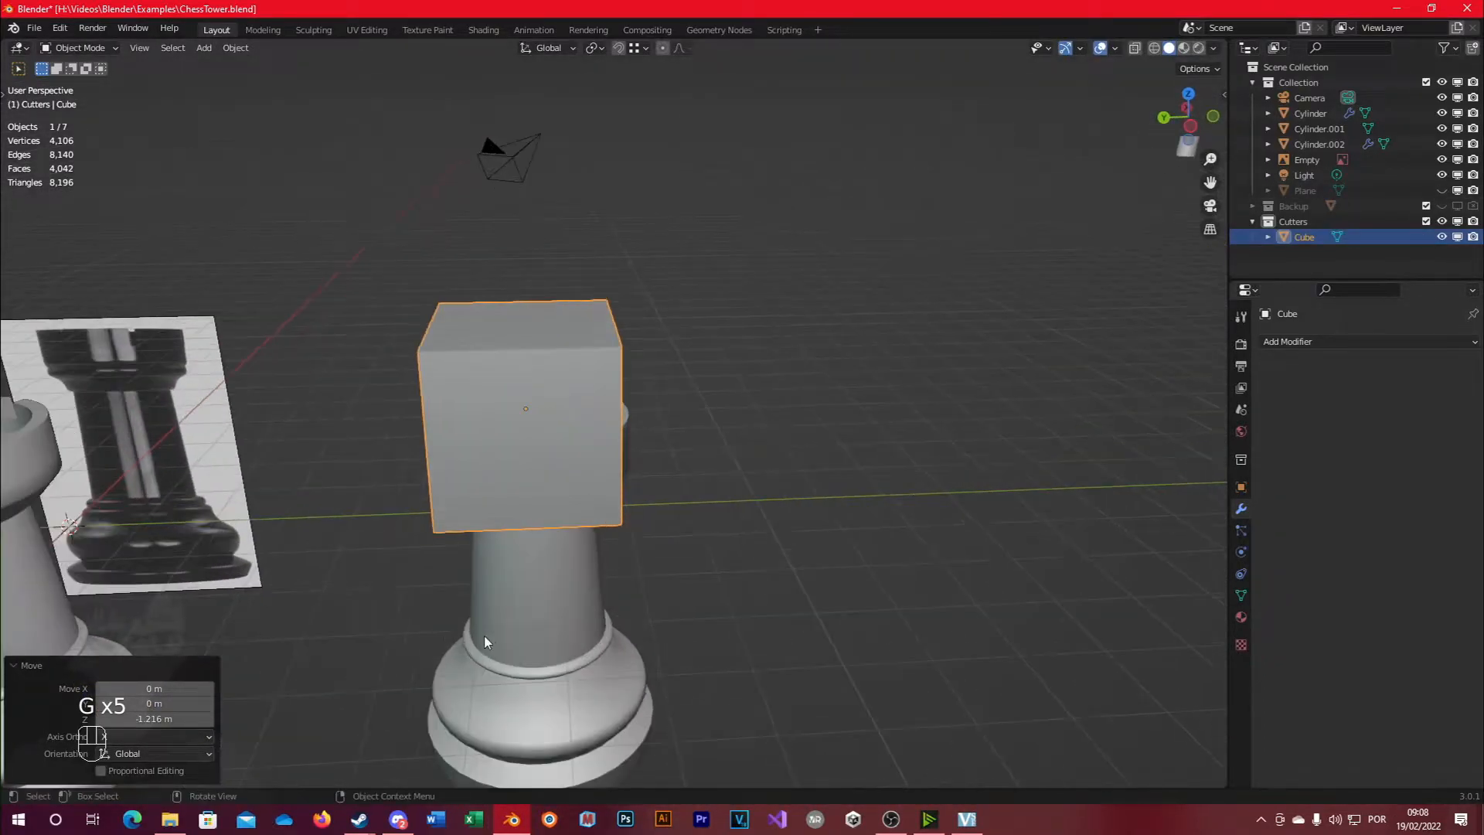
{"action": "left_click", "coordinate": [586, 398]}
{"action": "left_click", "coordinate": [778, 489]}
{"action": "left_click", "coordinate": [610, 371]}
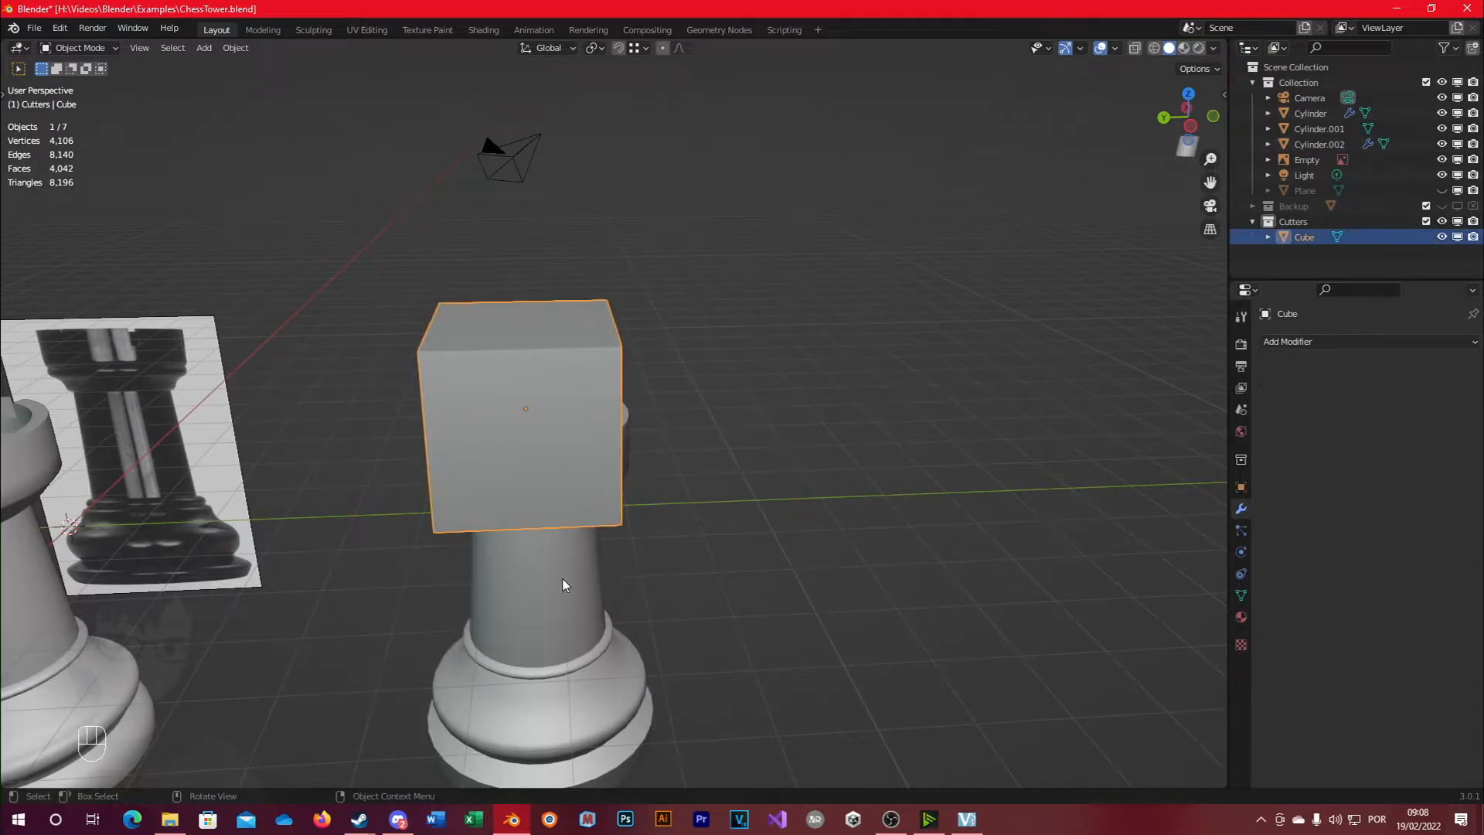
{"action": "left_click", "coordinate": [527, 632], "text": "shift"}
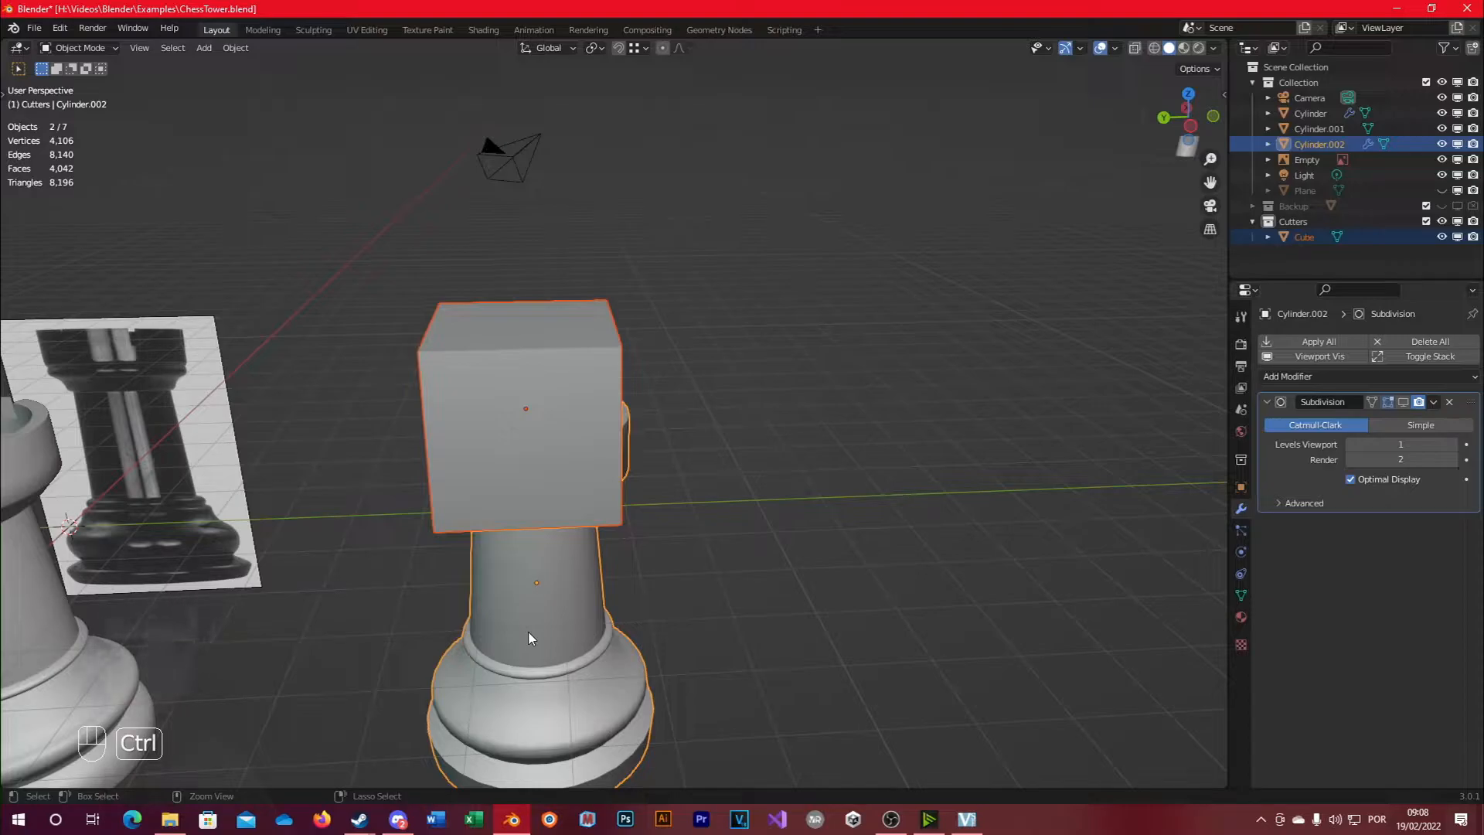
{"action": "key", "text": "ctrl+KP_Subtract"}
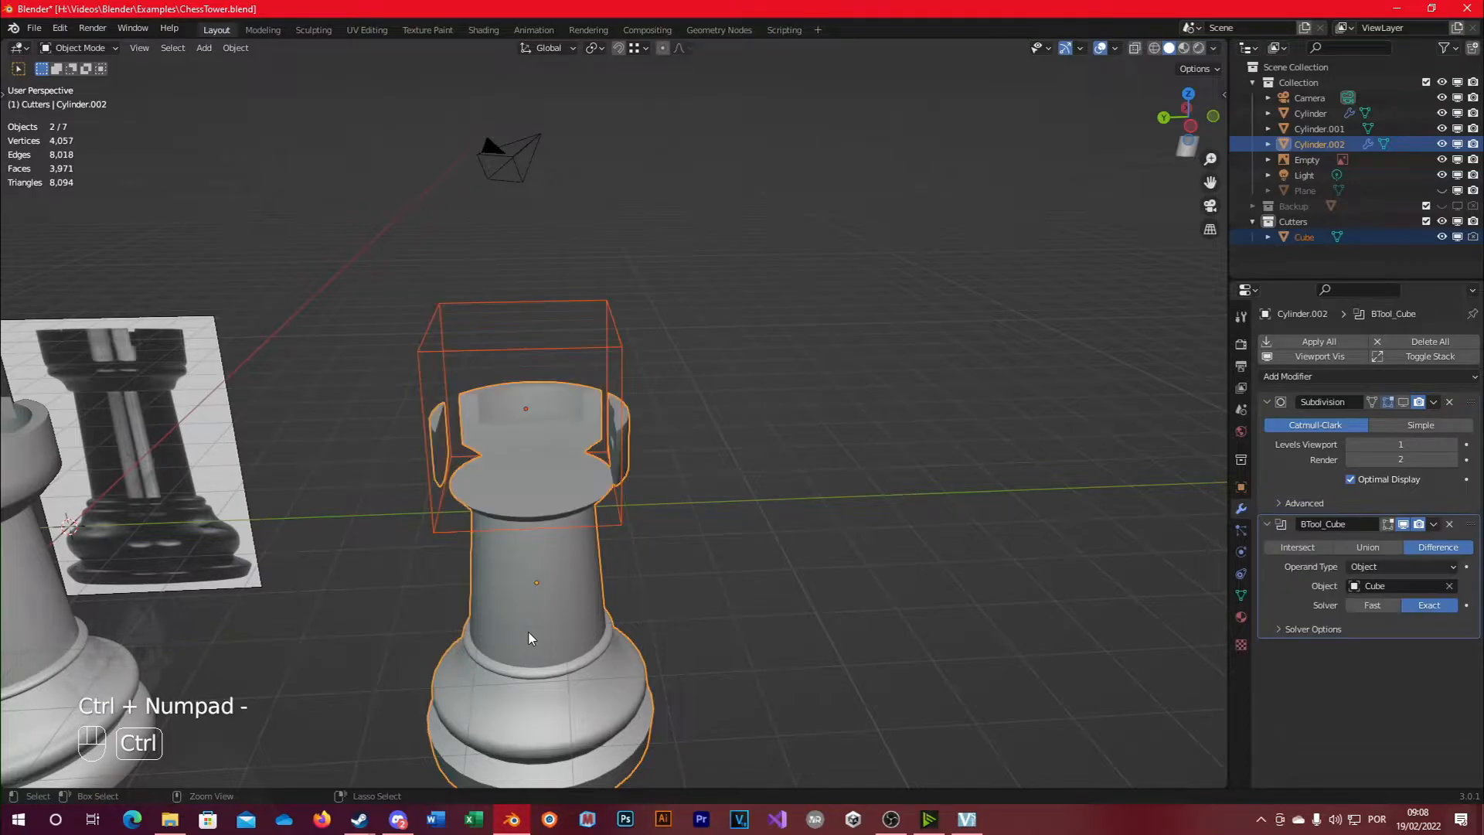
Scale the cutter cube to about 0.45 along Y and reposition it over the rook's rim.
{"action": "left_click", "coordinate": [626, 507]}
{"action": "key", "text": "s"}
{"action": "key", "text": "y"}
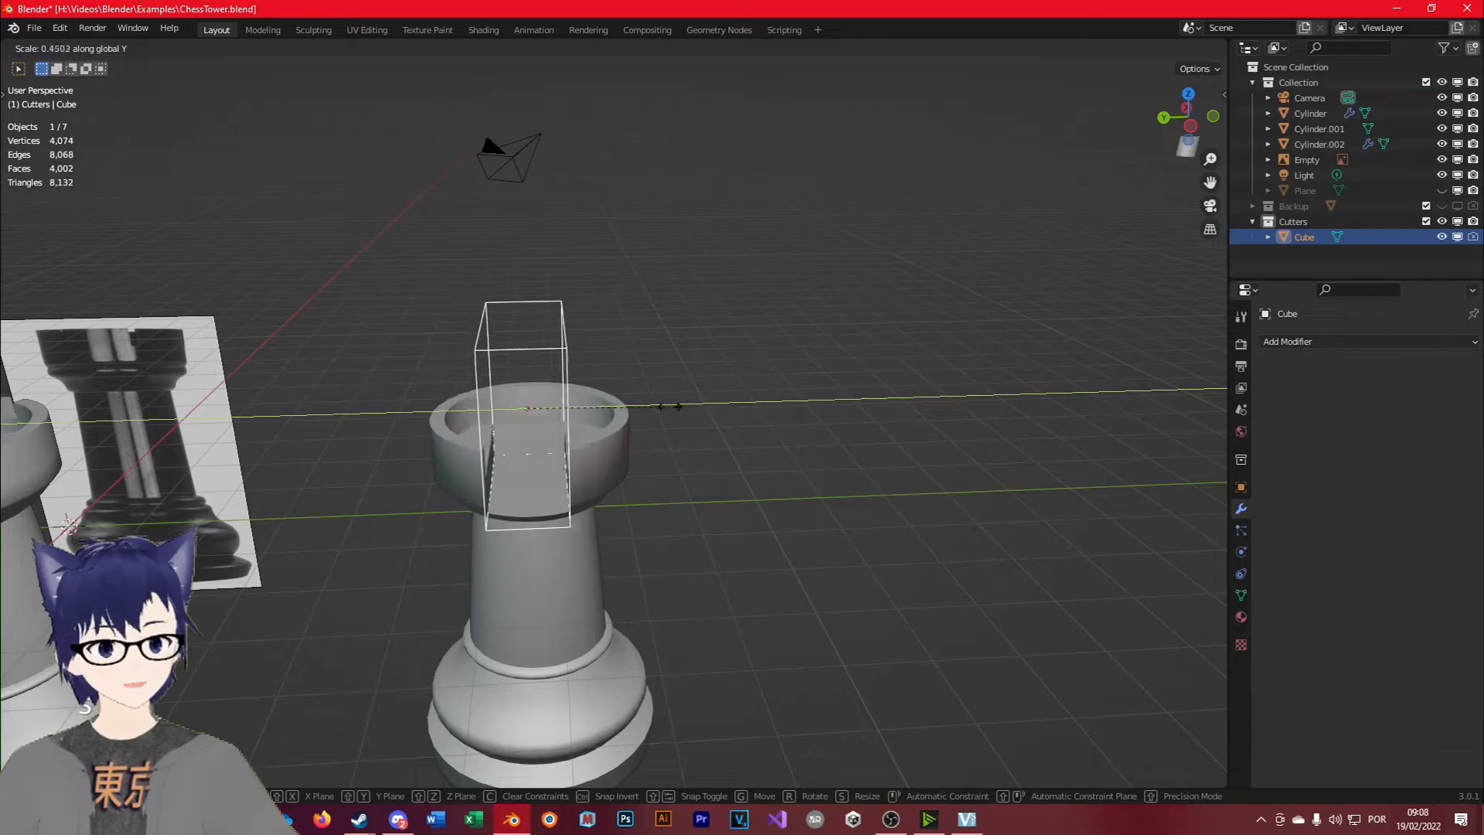
{"action": "left_click", "coordinate": [669, 406]}
{"action": "middle_click_drag", "start_coordinate": [643, 410], "coordinate": [823, 596]}
{"action": "scroll", "coordinate": [544, 531], "scroll_direction": "up", "scroll_amount": 2}
{"action": "key", "text": "g"}
{"action": "left_click", "coordinate": [636, 606]}
{"action": "middle_click_drag", "start_coordinate": [637, 606], "coordinate": [595, 526]}
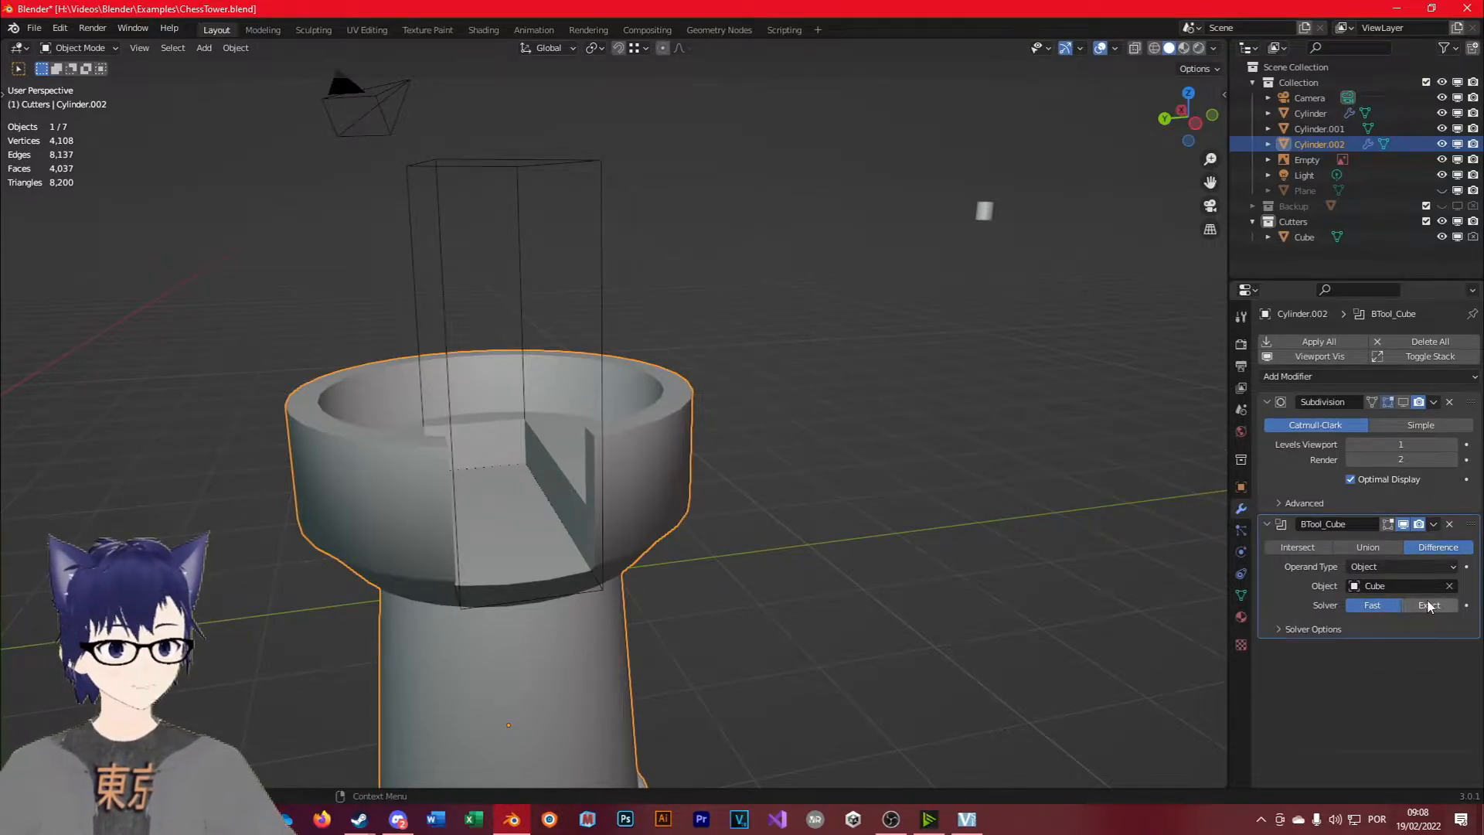
Raise the wireframe cutter cube along Z to make the notch in the rim shallower.
{"action": "left_click", "coordinate": [602, 596]}
{"action": "middle_click_drag", "start_coordinate": [602, 597], "coordinate": [690, 685]}
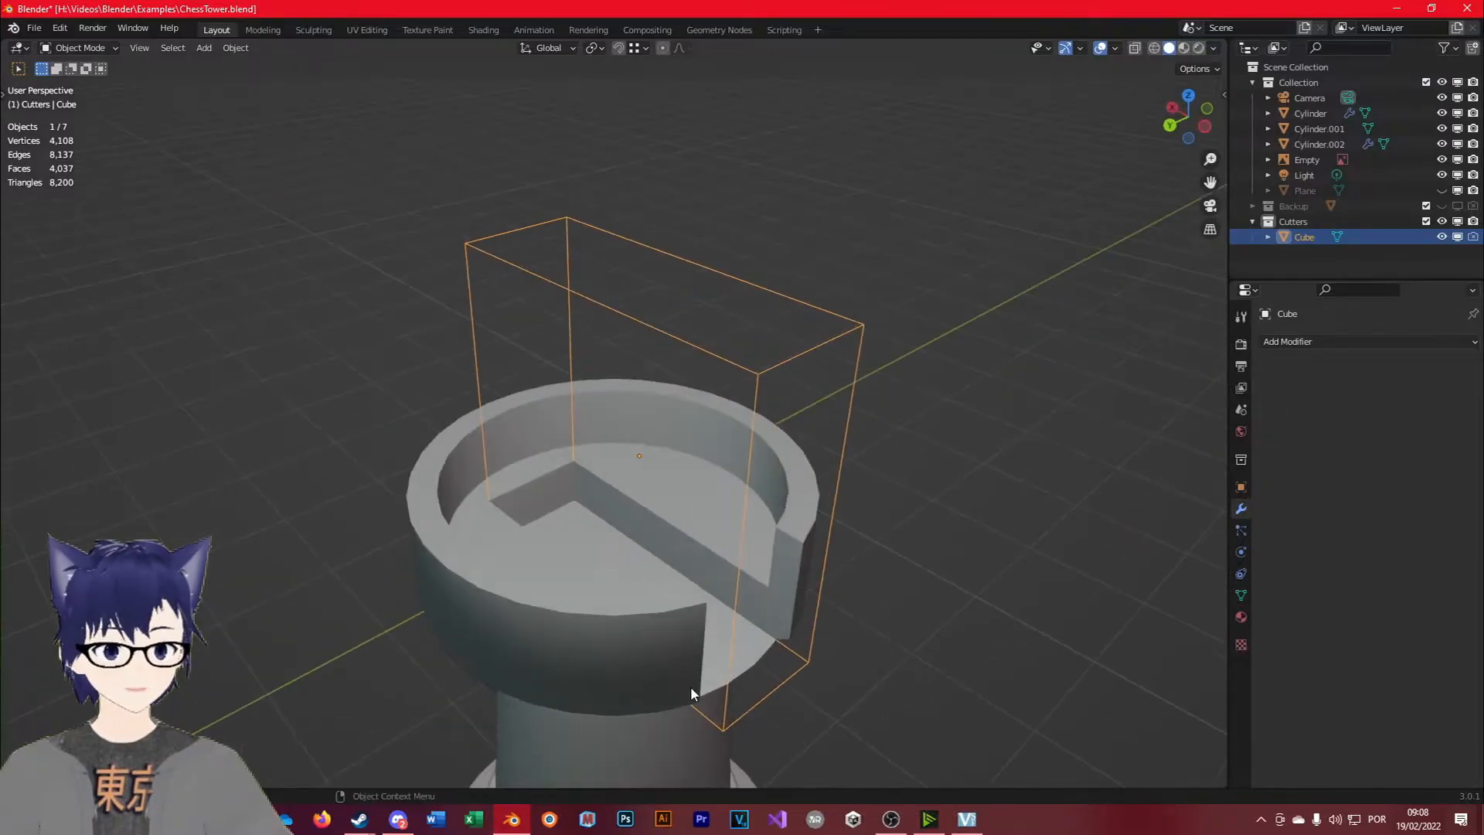
{"action": "scroll", "coordinate": [690, 685], "scroll_direction": "up", "scroll_amount": 3}
{"action": "scroll", "coordinate": [684, 692], "scroll_direction": "down", "scroll_amount": 3}
{"action": "key", "text": "g"}
{"action": "key", "text": "z"}
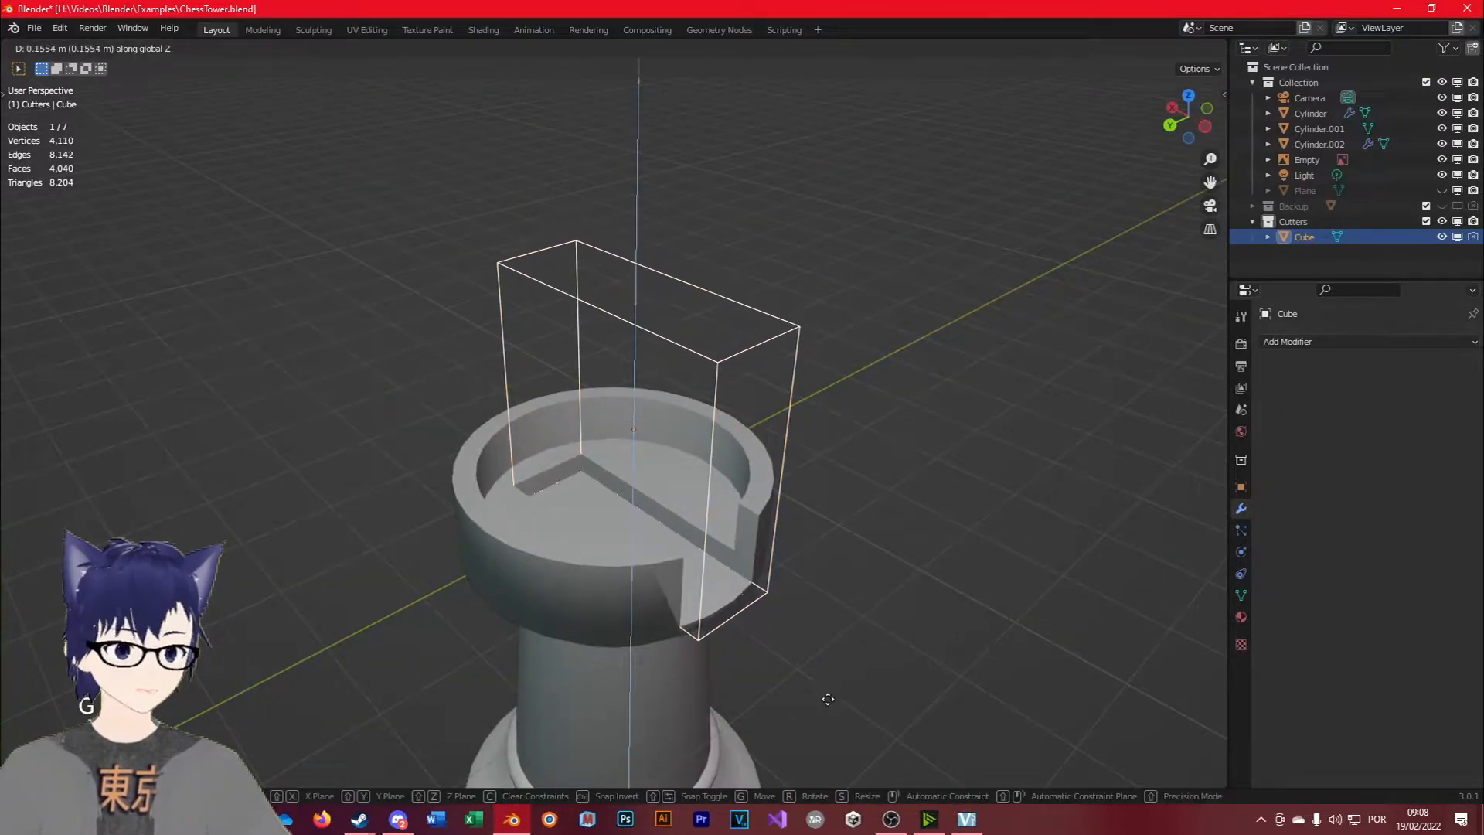
{"action": "left_click", "coordinate": [805, 656]}
{"action": "middle_click_drag", "start_coordinate": [805, 655], "coordinate": [675, 565]}
{"action": "scroll", "coordinate": [675, 565], "scroll_direction": "down", "scroll_amount": 1}
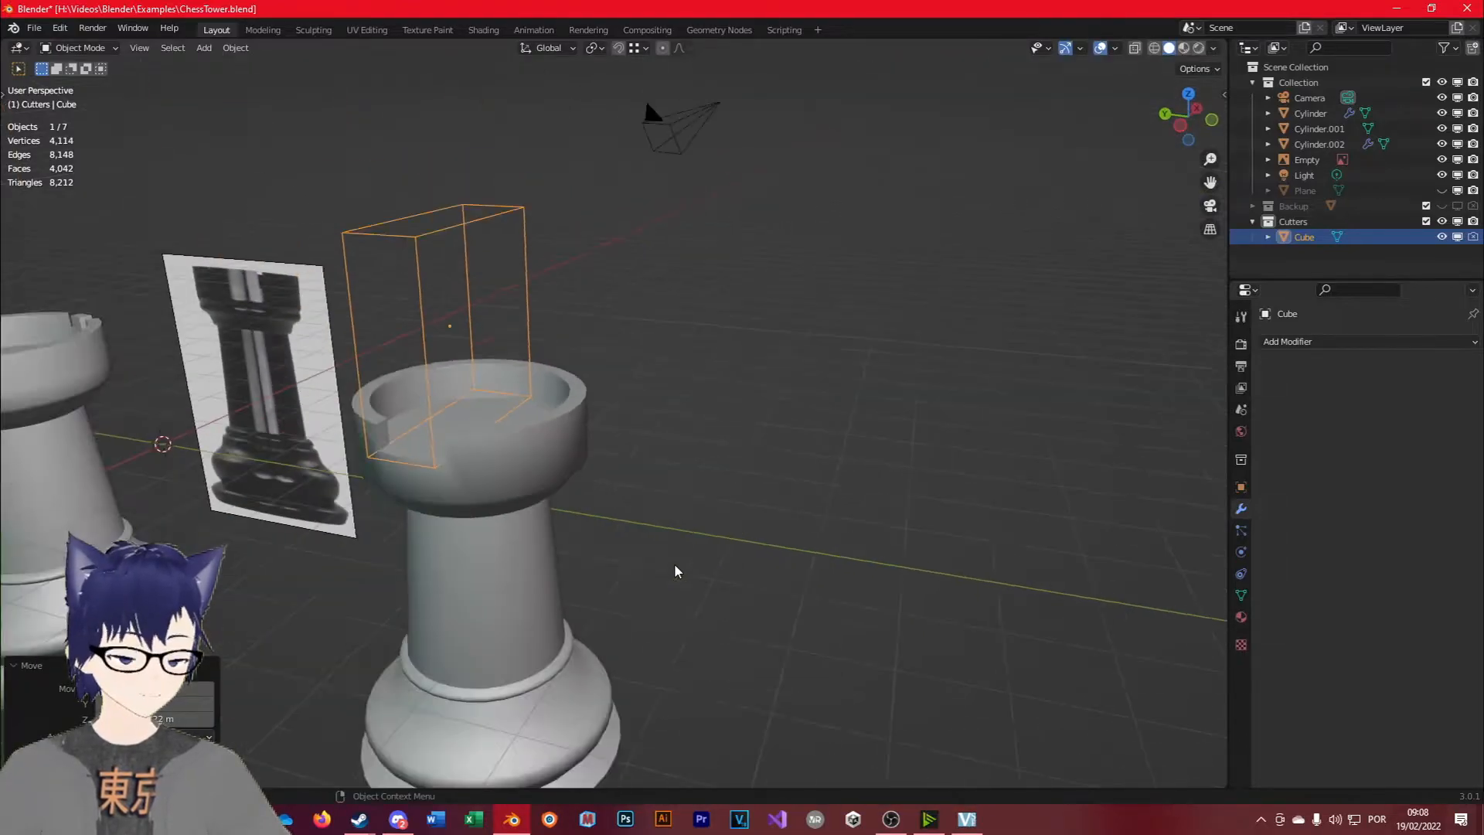
Scale the cutter cube to about 0.52 along Y and raise it slightly along Z to refine the notch.
{"action": "key", "text": "s"}
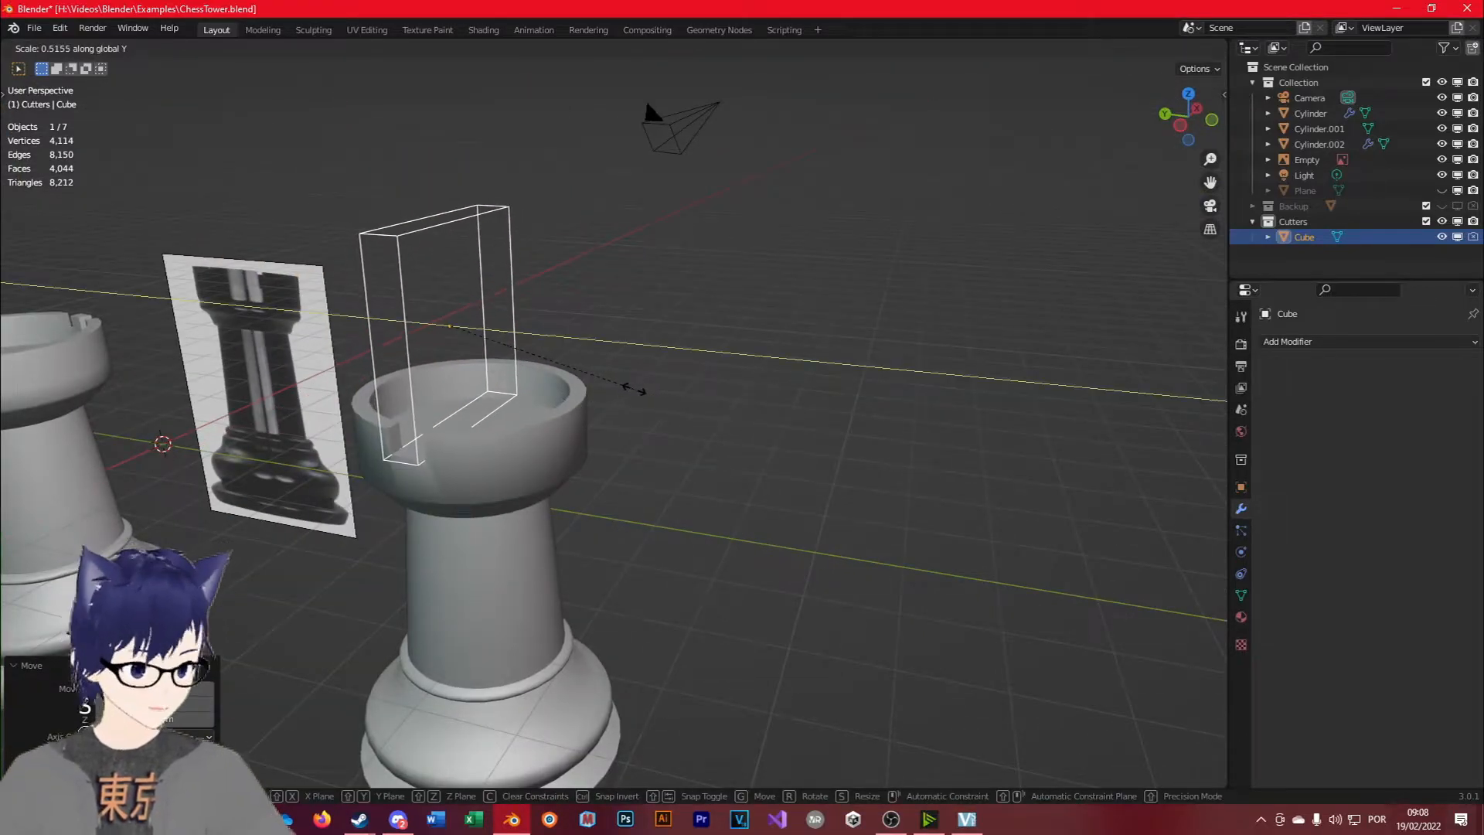
{"action": "left_click", "coordinate": [635, 393]}
{"action": "middle_click_drag", "start_coordinate": [411, 425], "coordinate": [569, 396]}
{"action": "scroll", "coordinate": [618, 410], "scroll_direction": "up", "scroll_amount": 3}
{"action": "middle_click_drag", "start_coordinate": [798, 456], "coordinate": [822, 533]}
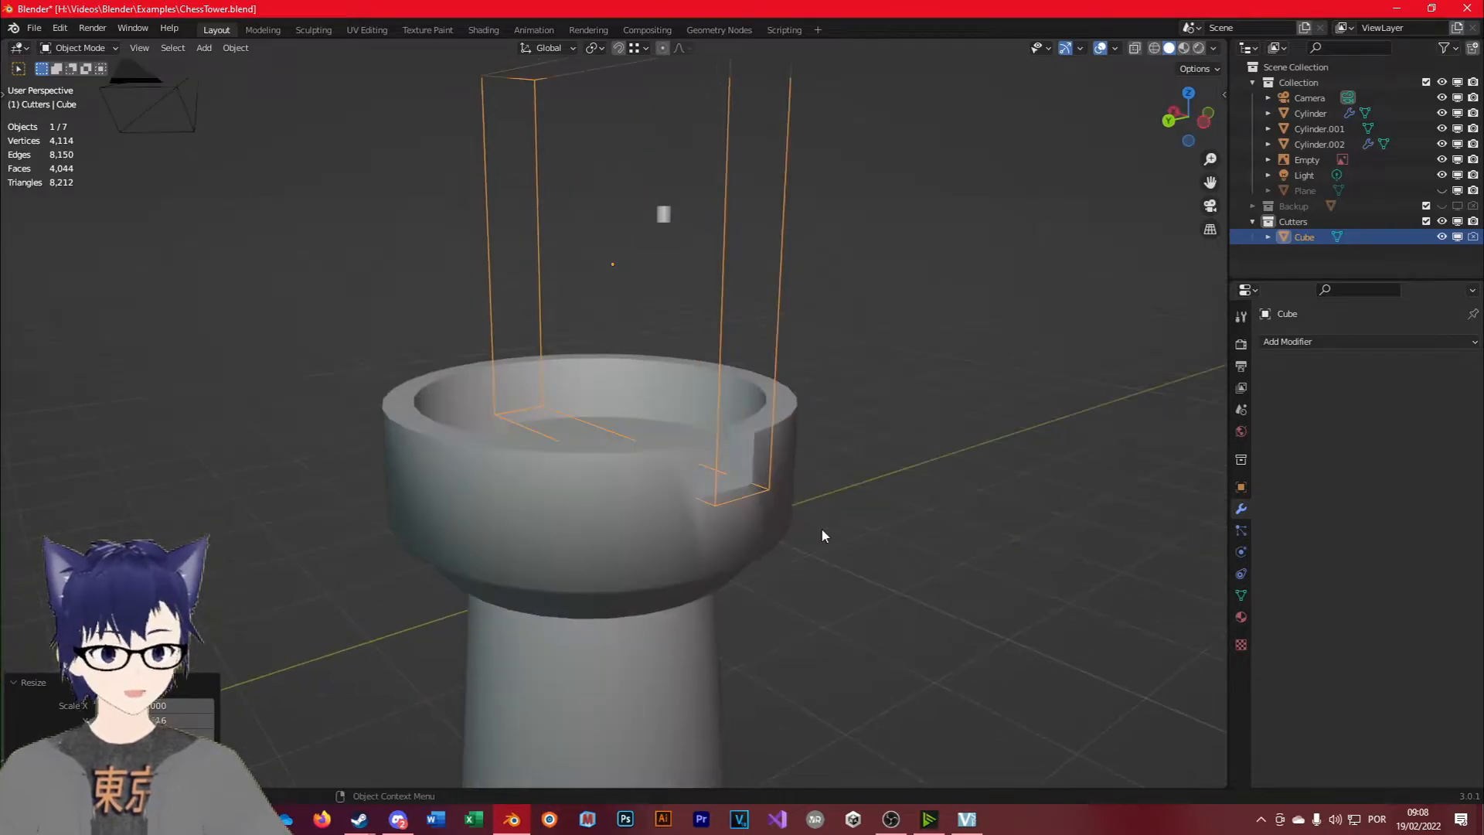
{"action": "key", "text": "g"}
{"action": "key", "text": "z"}
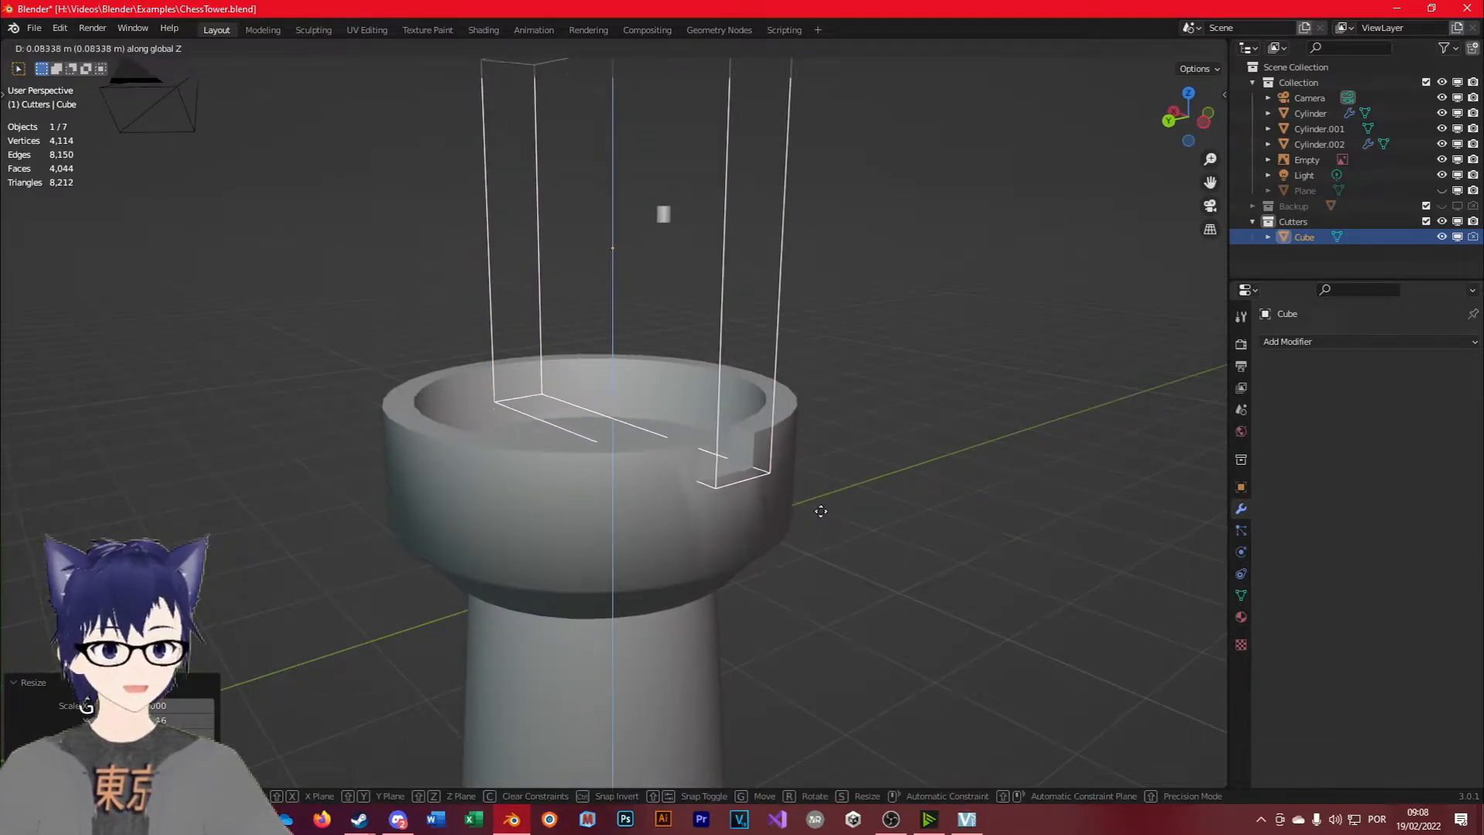
{"action": "left_click", "coordinate": [810, 519]}
{"action": "middle_click_drag", "start_coordinate": [810, 519], "coordinate": [796, 322]}
Move the cutter cube's end face along X so it reaches through the opposite side of the rook's rim.
{"action": "key", "text": "Tab"}
{"action": "key", "text": "Tab"}
{"action": "key", "text": "Tab"}
{"action": "key", "text": "3"}
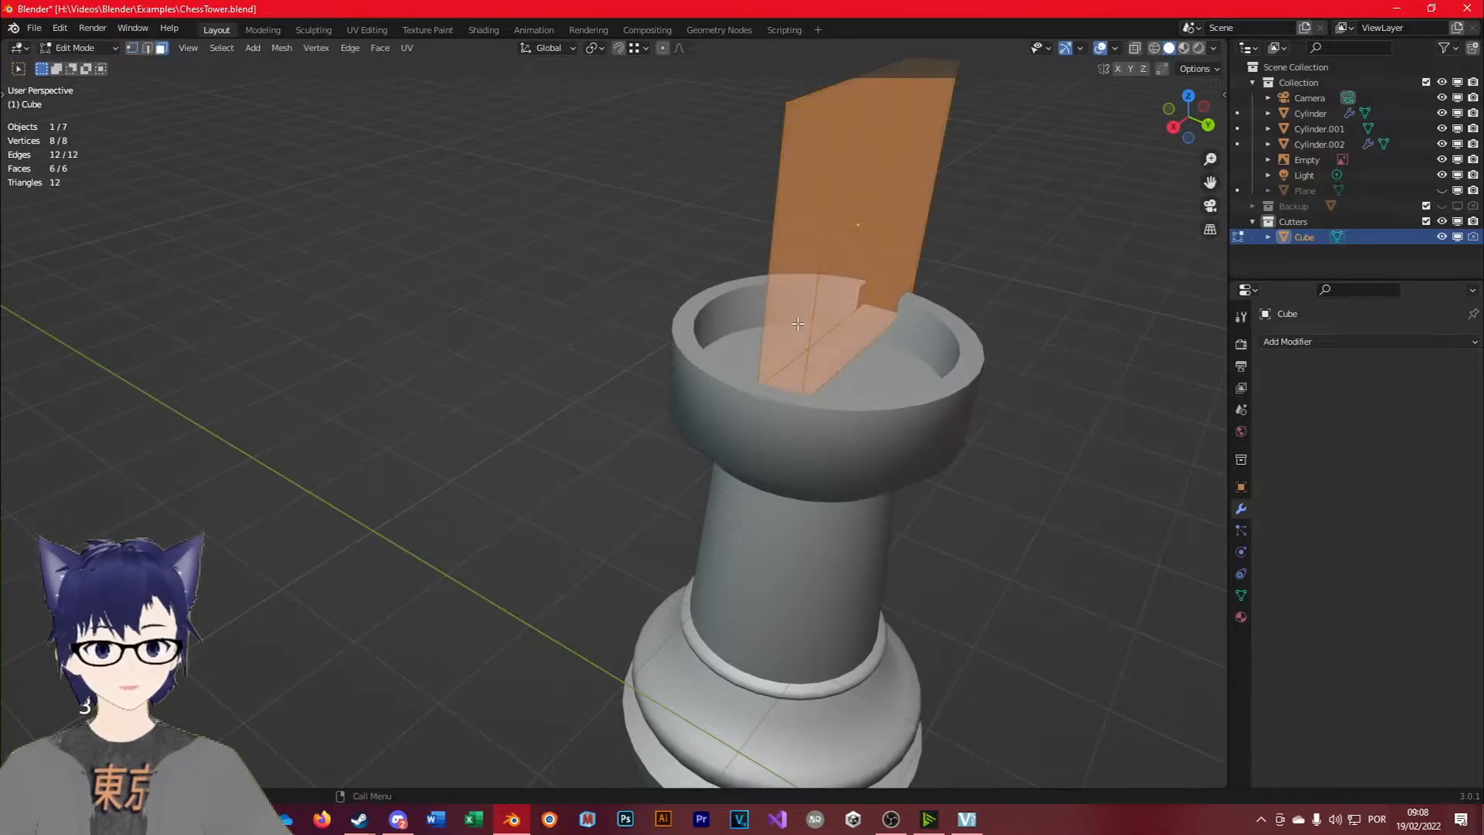
{"action": "left_click", "coordinate": [796, 322]}
{"action": "middle_click_drag", "start_coordinate": [905, 286], "coordinate": [808, 292]}
{"action": "key", "text": "g"}
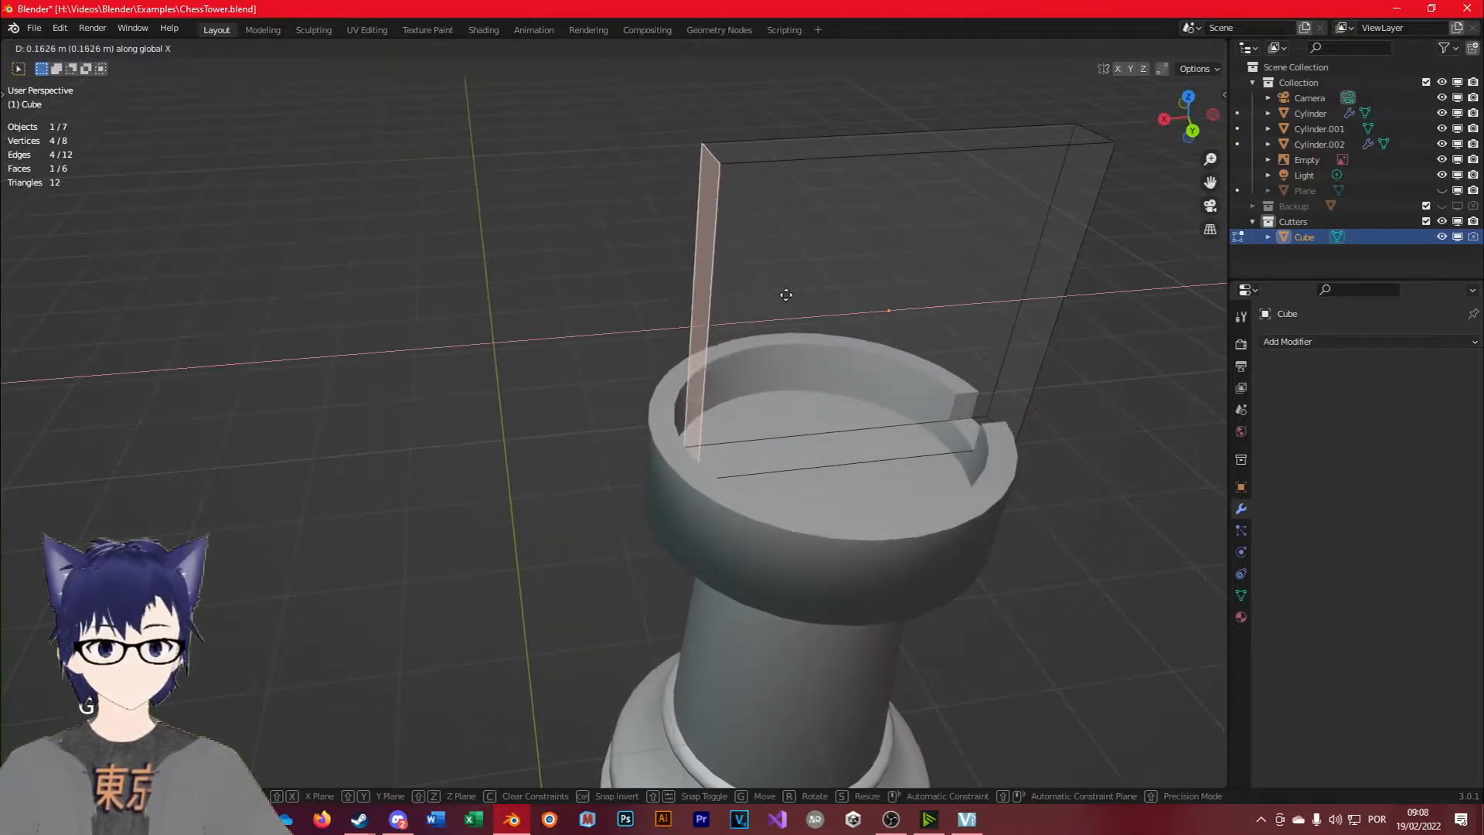
{"action": "left_click", "coordinate": [687, 301]}
Add two loop cuts across the middle of the cutter and scale them along X to set the side arms' width.
{"action": "middle_click_drag", "start_coordinate": [787, 568], "coordinate": [395, 331]}
{"action": "scroll", "coordinate": [347, 158], "scroll_direction": "up", "scroll_amount": 1}
{"action": "left_click", "coordinate": [348, 155]}
{"action": "key", "text": "s"}
{"action": "key", "text": "x"}
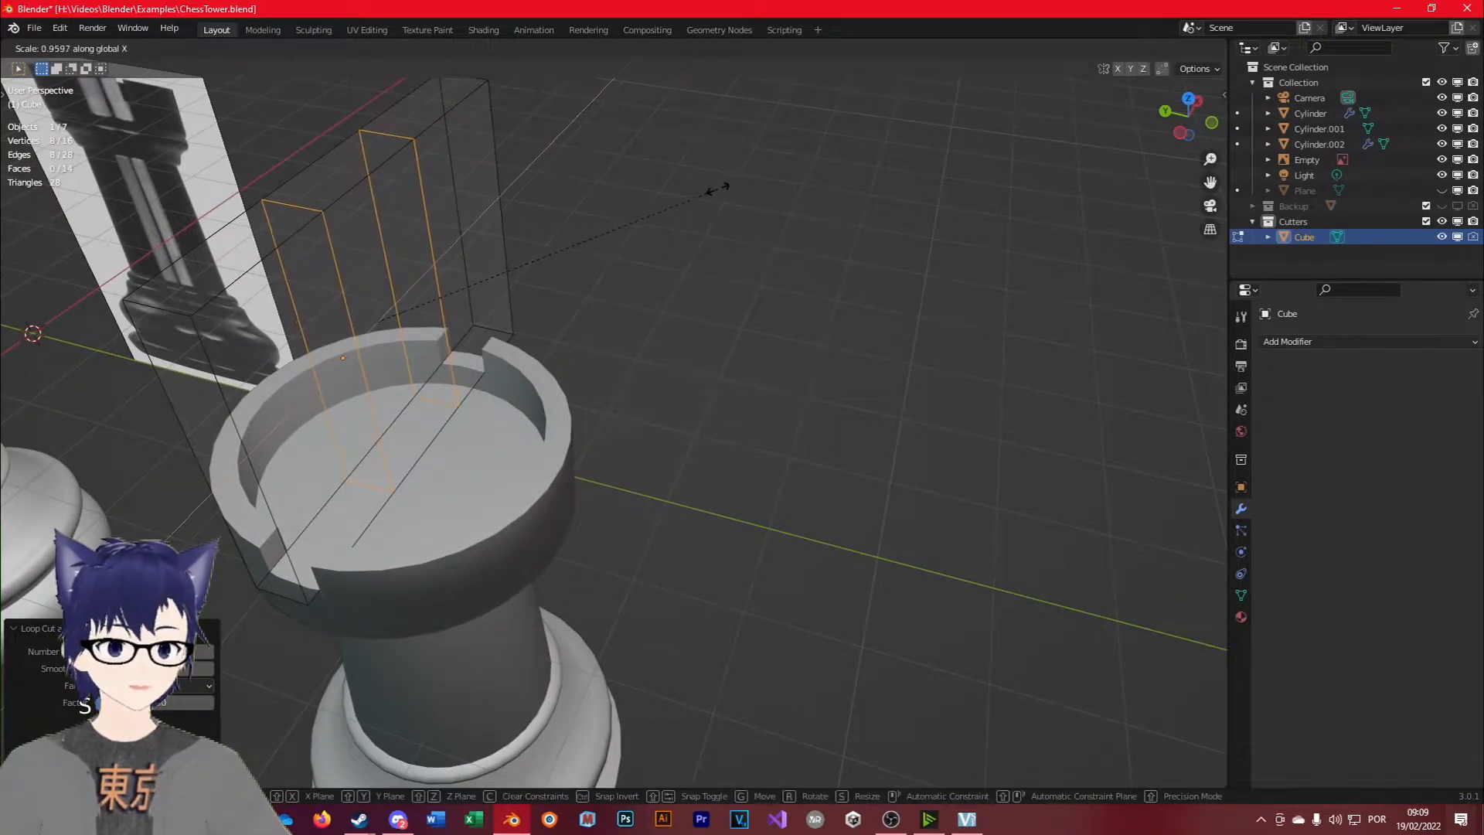
{"action": "left_click", "coordinate": [590, 287]}
Extrude the cutter's two opposite middle side faces and scale them along Y past the rim to form a cross-shaped cutter.
{"action": "key", "text": "3"}
{"action": "left_click", "coordinate": [414, 406]}
{"action": "middle_click_drag", "start_coordinate": [414, 406], "coordinate": [585, 391]}
{"action": "left_click", "coordinate": [590, 391], "text": "shift"}
{"action": "middle_click_drag", "start_coordinate": [948, 358], "coordinate": [863, 354]}
{"action": "key", "text": "e"}
{"action": "key", "text": "x"}
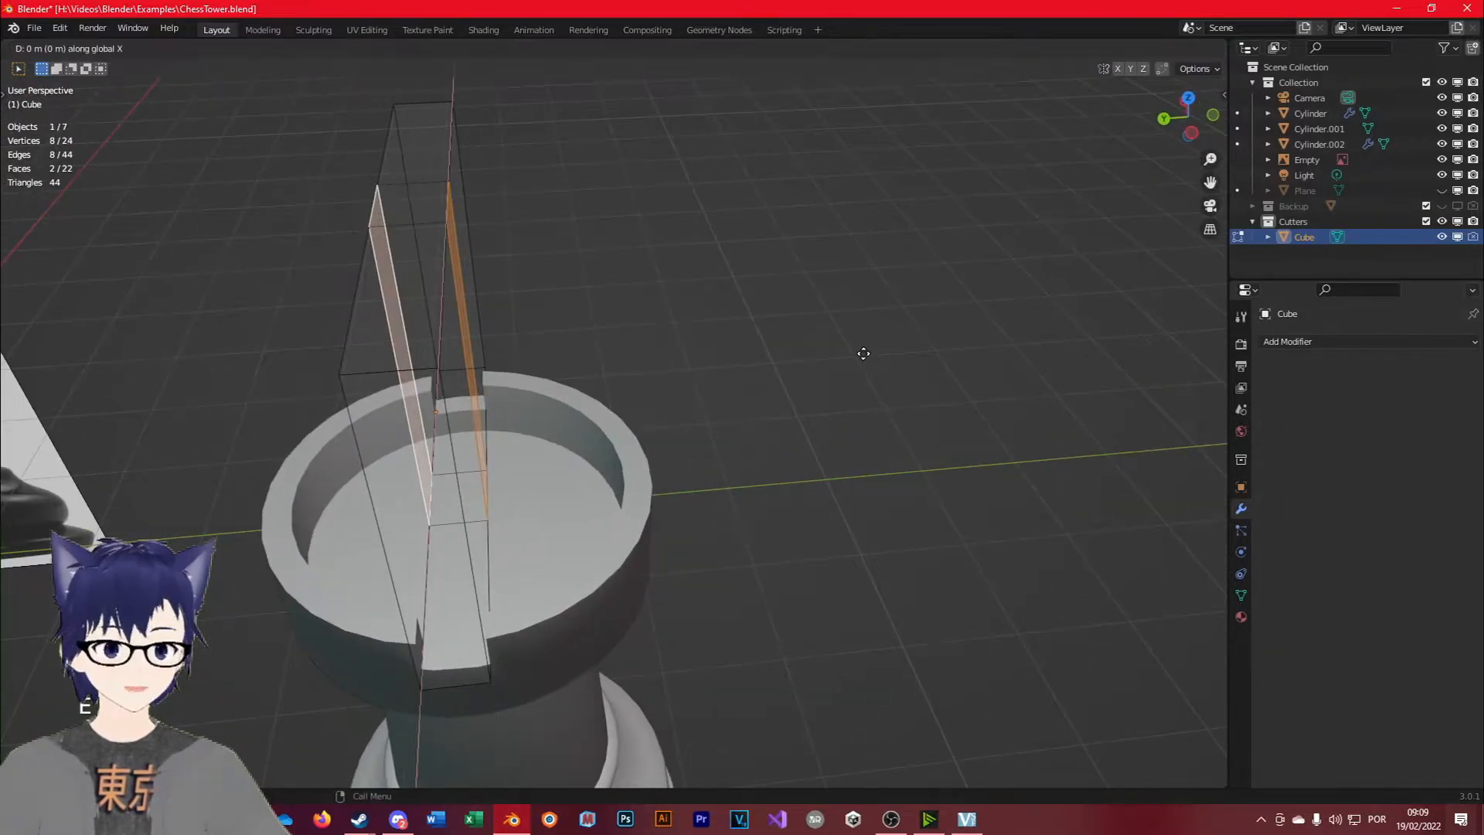
{"action": "left_click", "coordinate": [949, 352]}
{"action": "key", "text": "s"}
{"action": "key", "text": "y"}
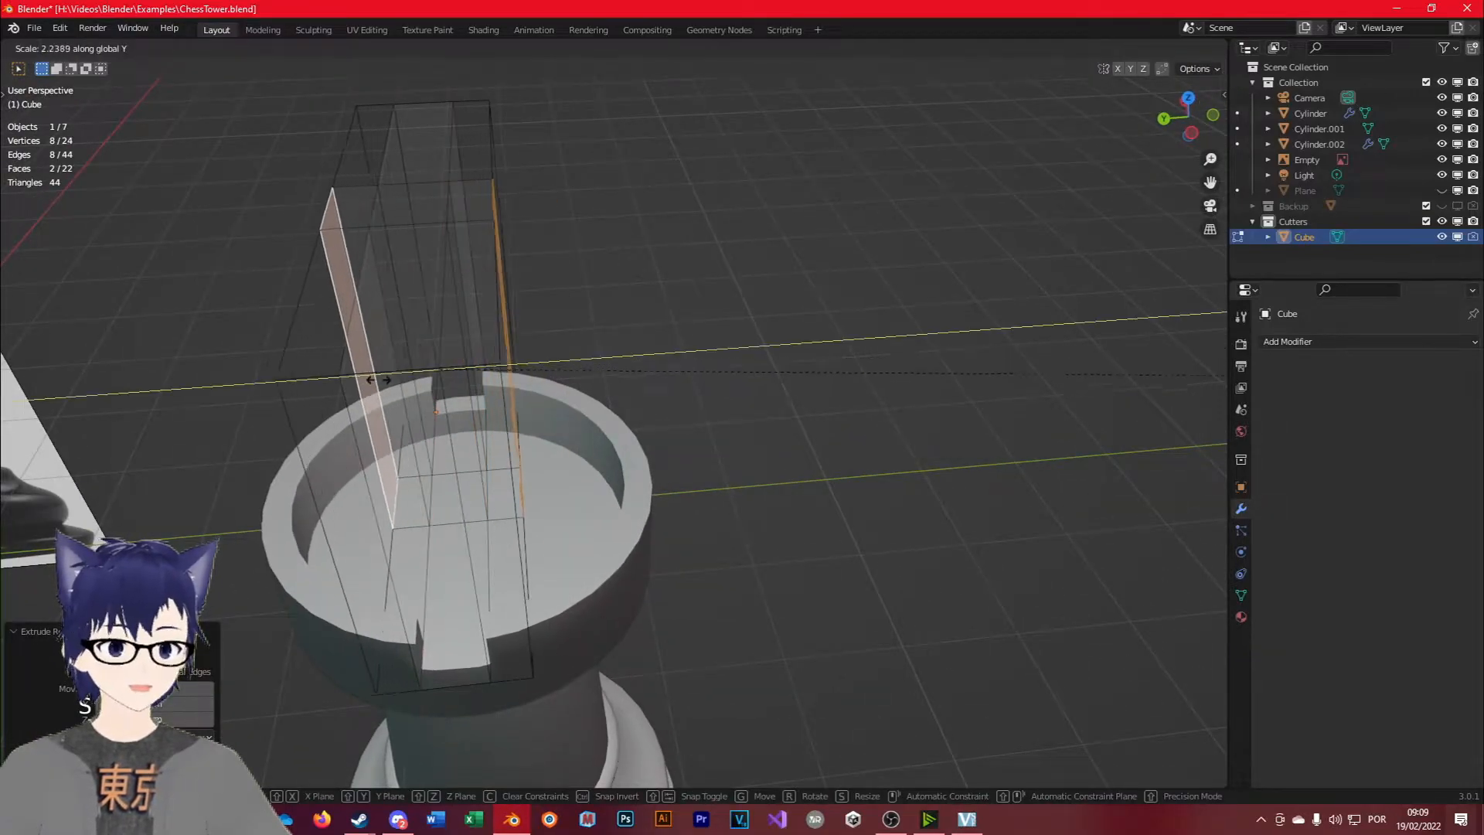
{"action": "left_click", "coordinate": [781, 561]}
{"action": "key", "text": "Tab"}
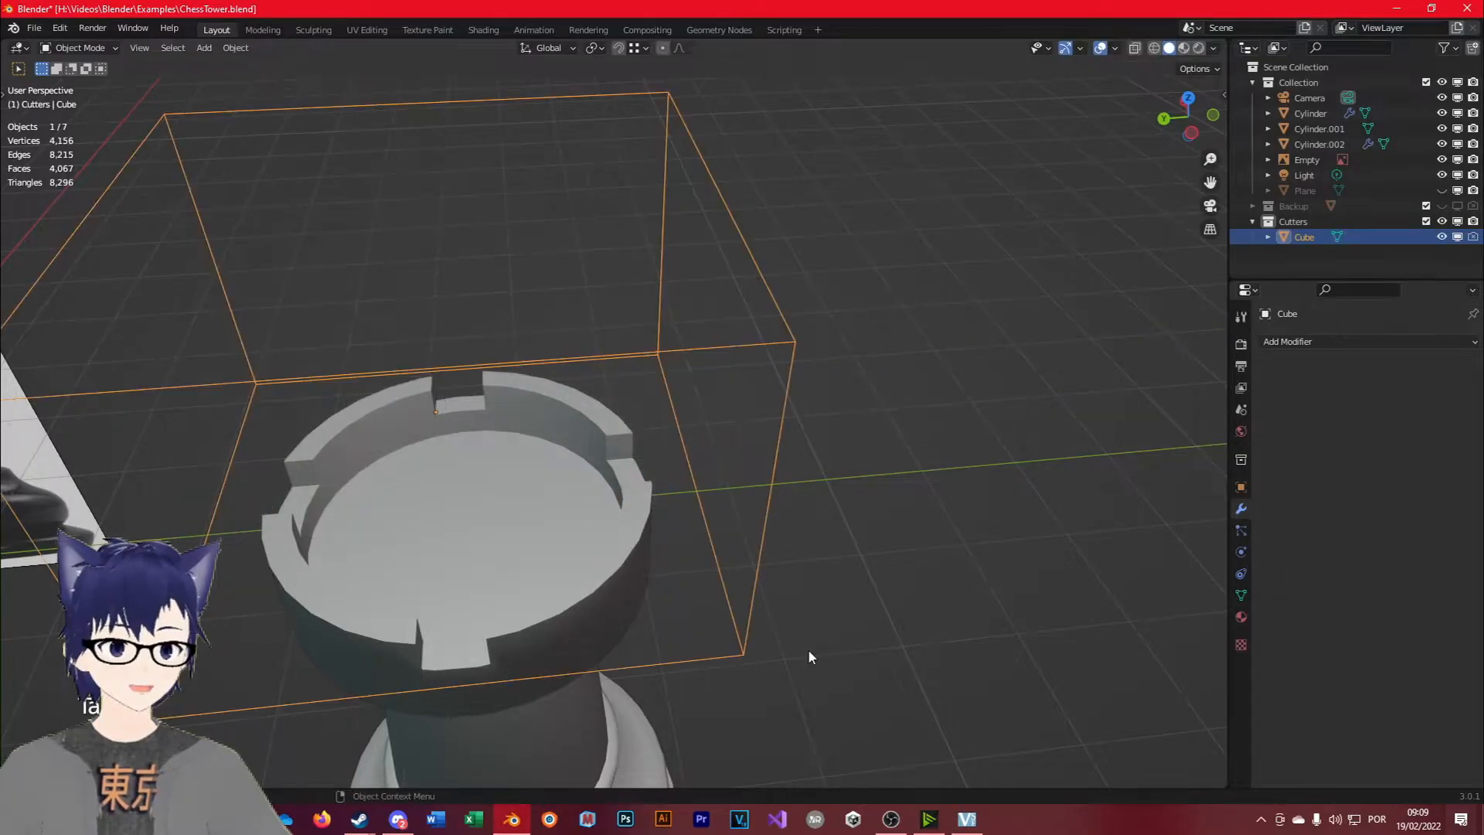
Narrow the end face of one of the cutter's Y arms by scaling it along X.
{"action": "middle_click_drag", "start_coordinate": [809, 650], "coordinate": [540, 415]}
{"action": "key", "text": "Tab"}
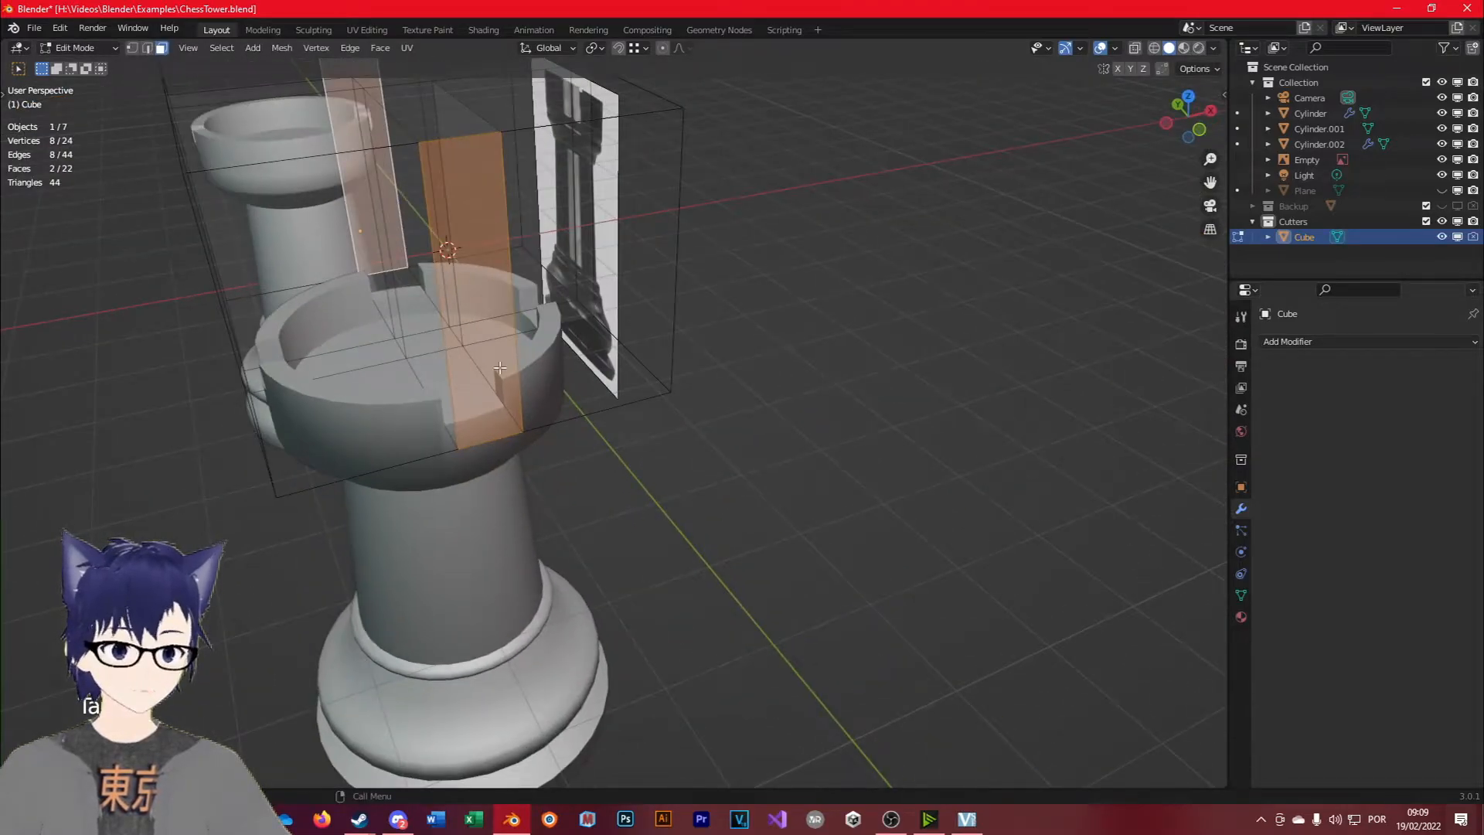
{"action": "left_click", "coordinate": [500, 368]}
{"action": "key", "text": "s"}
{"action": "key", "text": "x"}
{"action": "left_click", "coordinate": [735, 361]}
{"action": "key", "text": "Tab"}
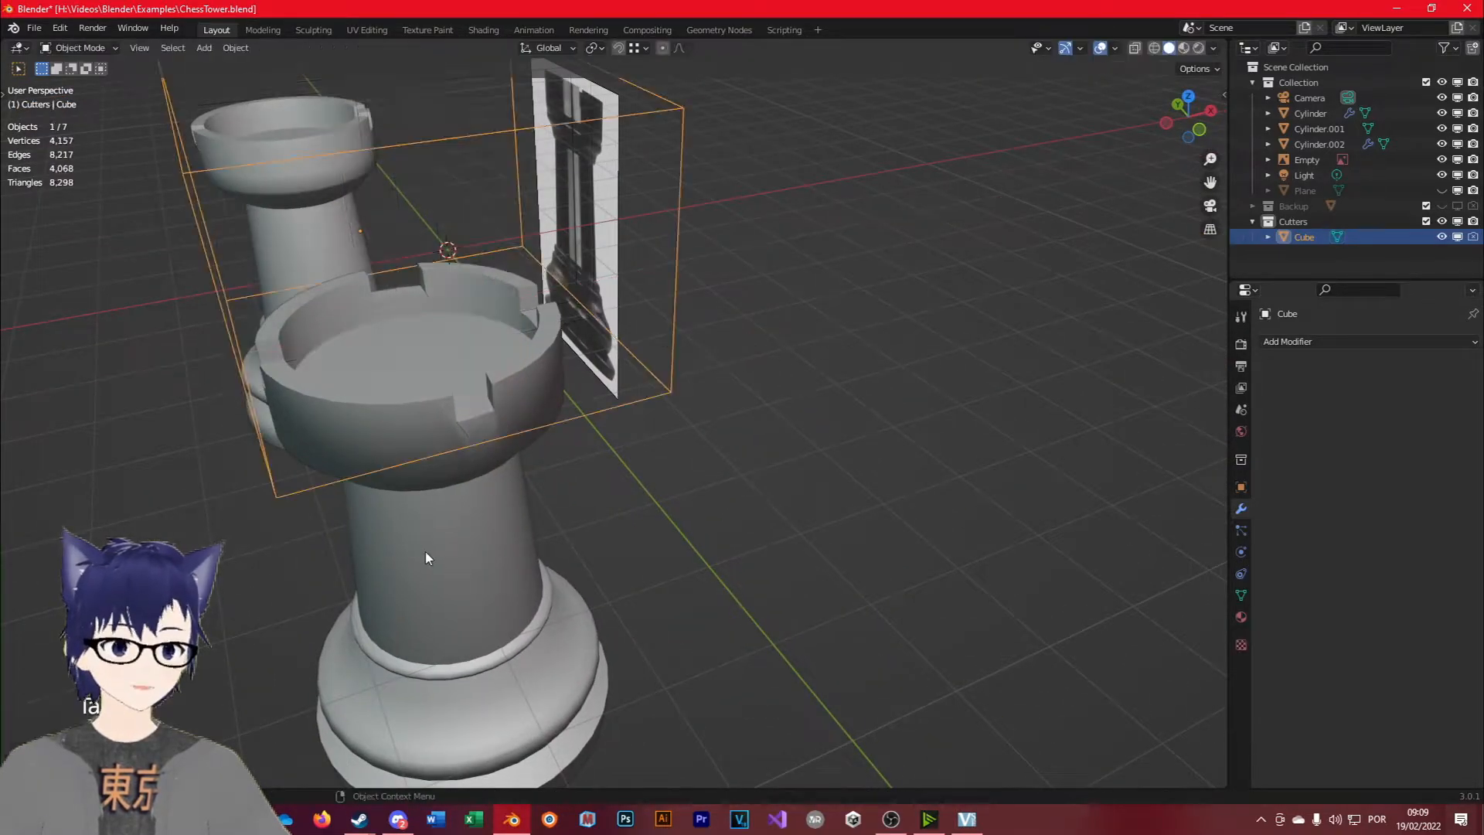
Enable viewport display of the Subdivision modifier on the notched rook.
{"action": "middle_click_drag", "start_coordinate": [496, 535], "coordinate": [693, 472]}
{"action": "left_click", "coordinate": [694, 475]}
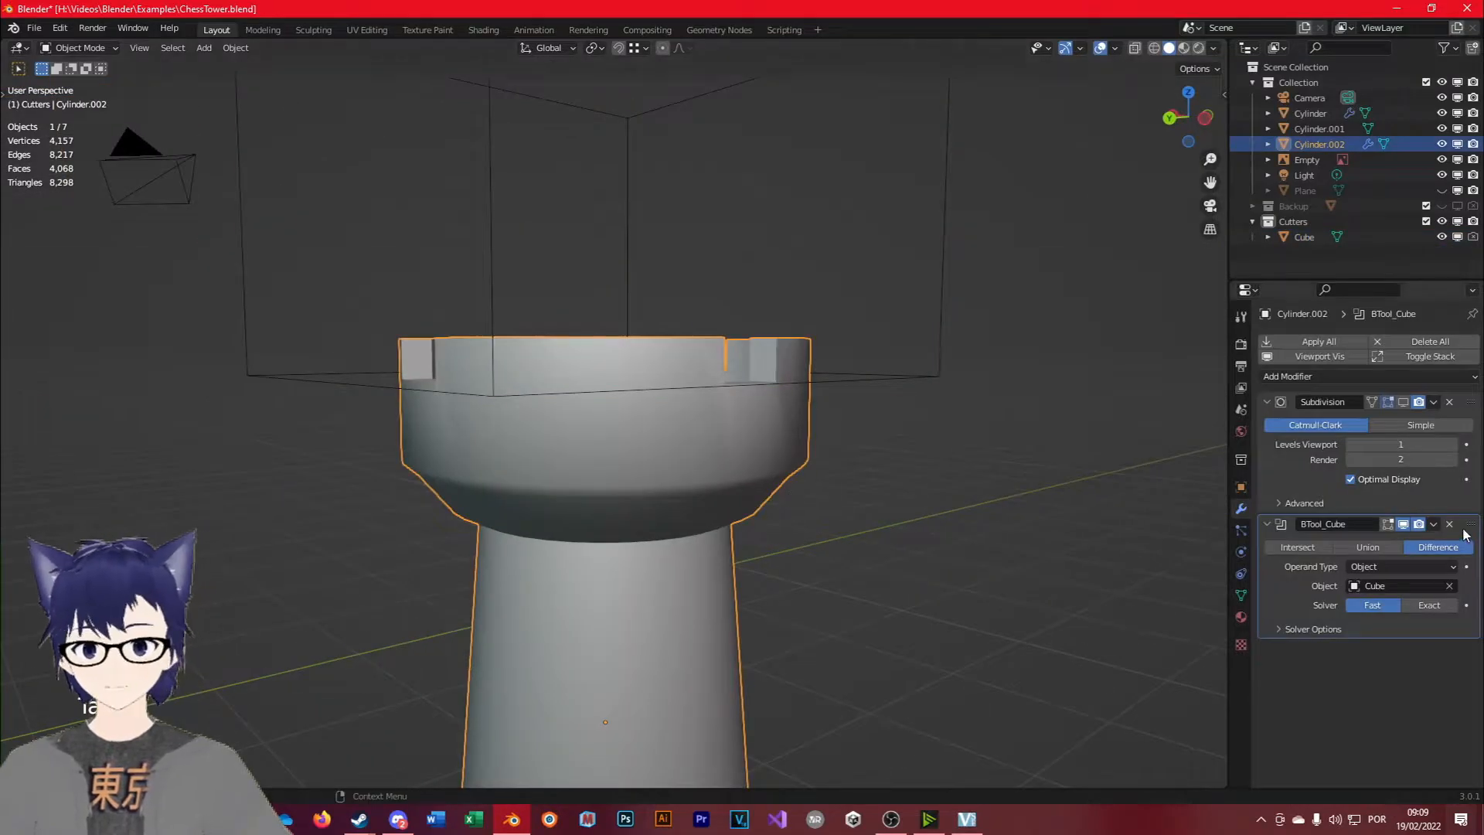
{"action": "middle_click_drag", "start_coordinate": [654, 486], "coordinate": [1343, 405]}
{"action": "left_click", "coordinate": [1403, 402]}
{"action": "middle_click_drag", "start_coordinate": [842, 426], "coordinate": [632, 383]}
{"action": "scroll", "coordinate": [788, 454], "scroll_direction": "up", "scroll_amount": 1}
{"action": "middle_click_drag", "start_coordinate": [581, 478], "coordinate": [691, 448]}
{"action": "key", "text": "Tab"}
{"action": "key", "text": "ctrl+r"}
{"action": "right_click", "coordinate": [345, 642]}
{"action": "scroll", "coordinate": [340, 641], "scroll_direction": "down", "scroll_amount": 3}
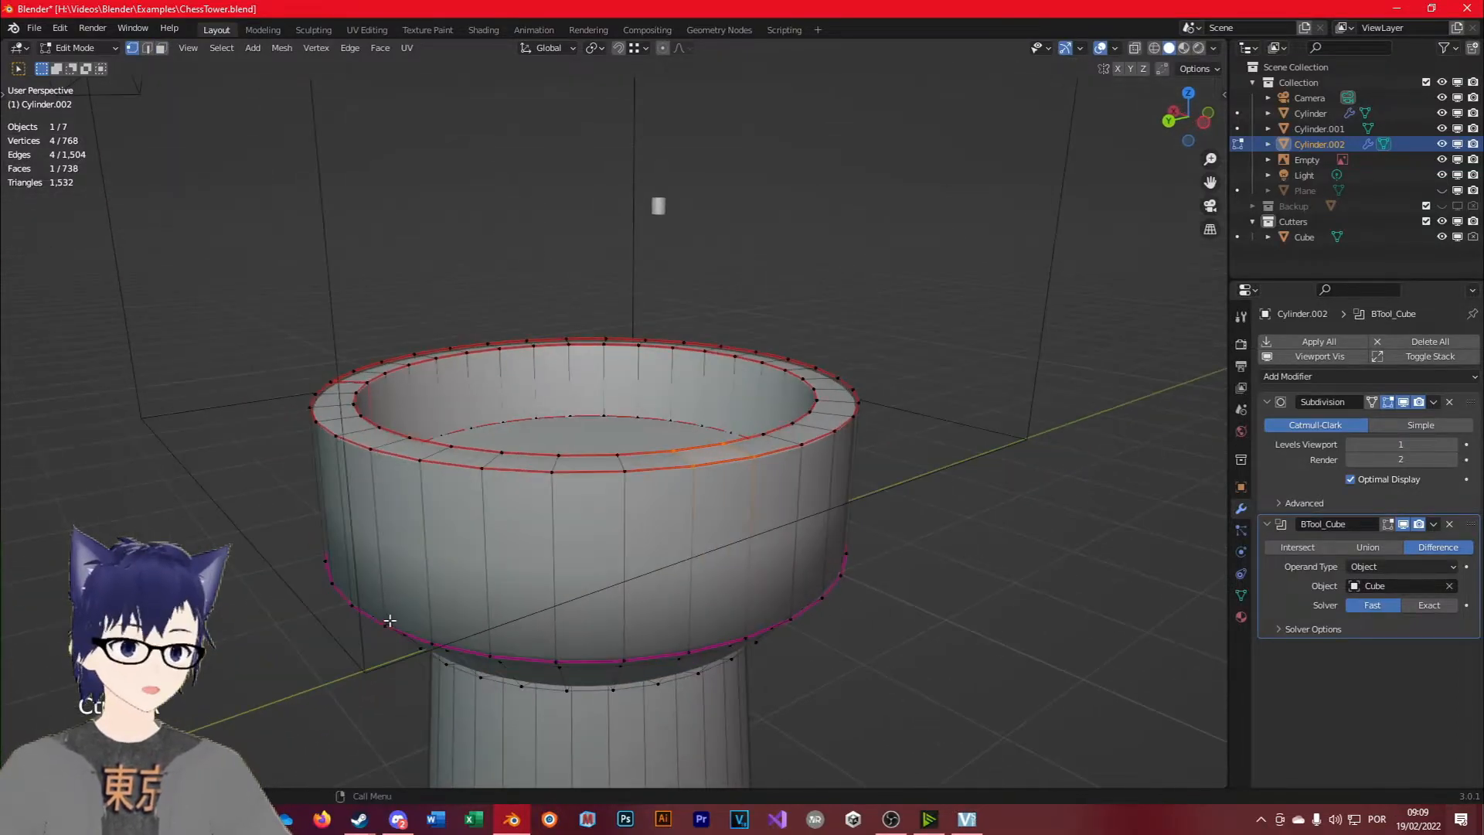
{"action": "key", "text": "Tab"}
{"action": "mouse_move", "coordinate": [590, 550]}
{"action": "middle_mouse_down"}
{"action": "mouse_move", "coordinate": [406, 526]}
{"action": "mouse_move", "coordinate": [545, 439]}
{"action": "mouse_move", "coordinate": [679, 438]}
{"action": "mouse_move", "coordinate": [596, 564]}
{"action": "mouse_move", "coordinate": [610, 564]}
{"action": "middle_mouse_up"}
{"action": "scroll", "coordinate": [1041, 555], "scroll_direction": "down", "scroll_amount": 3}
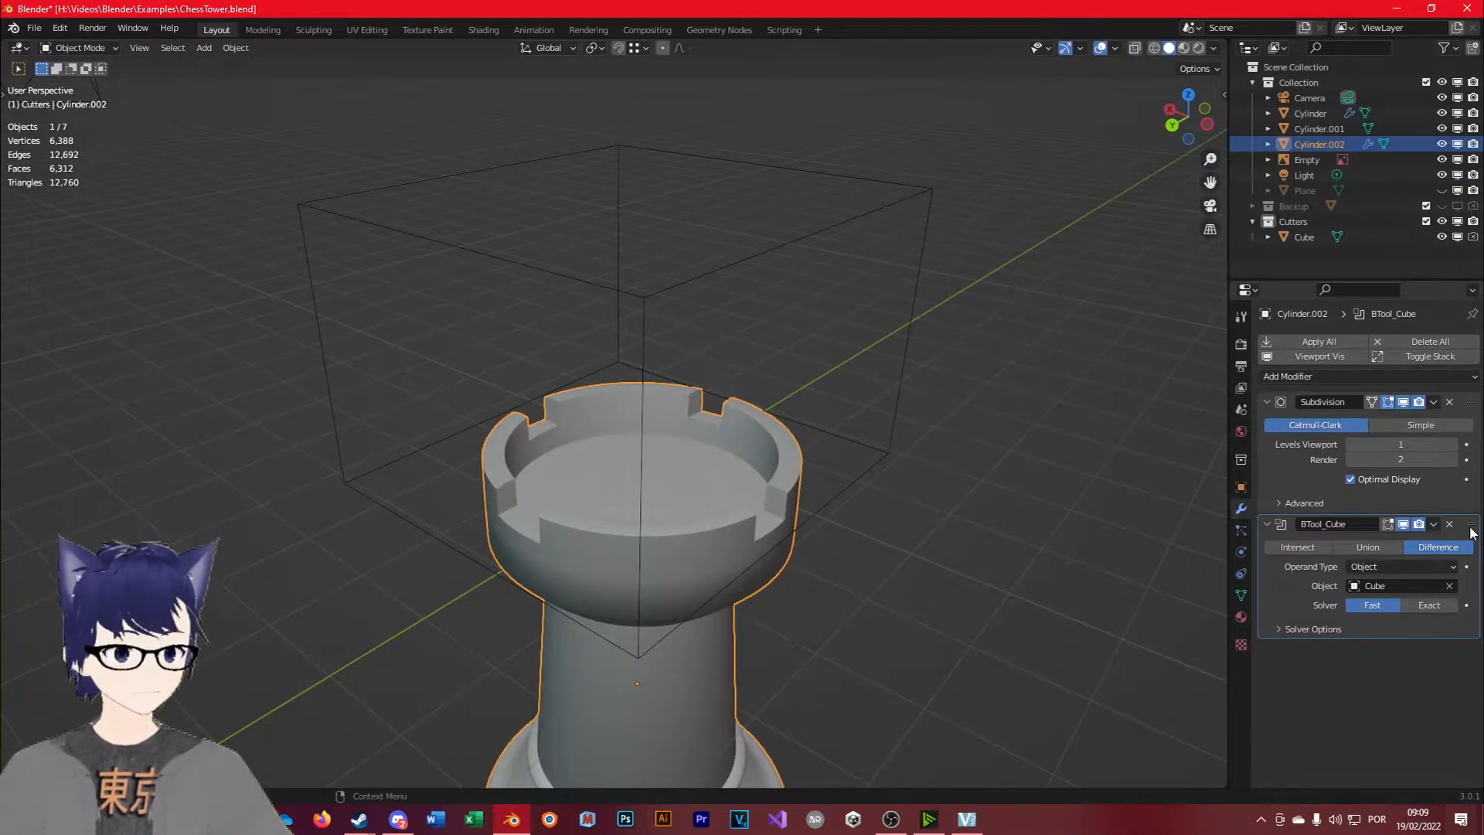
Move the BTool_Cube modifier above Subdivision to examine the notch edges, and return it below Subdivision.
{"action": "left_click_drag", "start_coordinate": [1472, 530], "coordinate": [1472, 403]}
{"action": "middle_click_drag", "start_coordinate": [618, 642], "coordinate": [698, 571]}
{"action": "scroll", "coordinate": [699, 570], "scroll_direction": "up", "scroll_amount": 5}
{"action": "scroll", "coordinate": [761, 558], "scroll_direction": "down", "scroll_amount": 1}
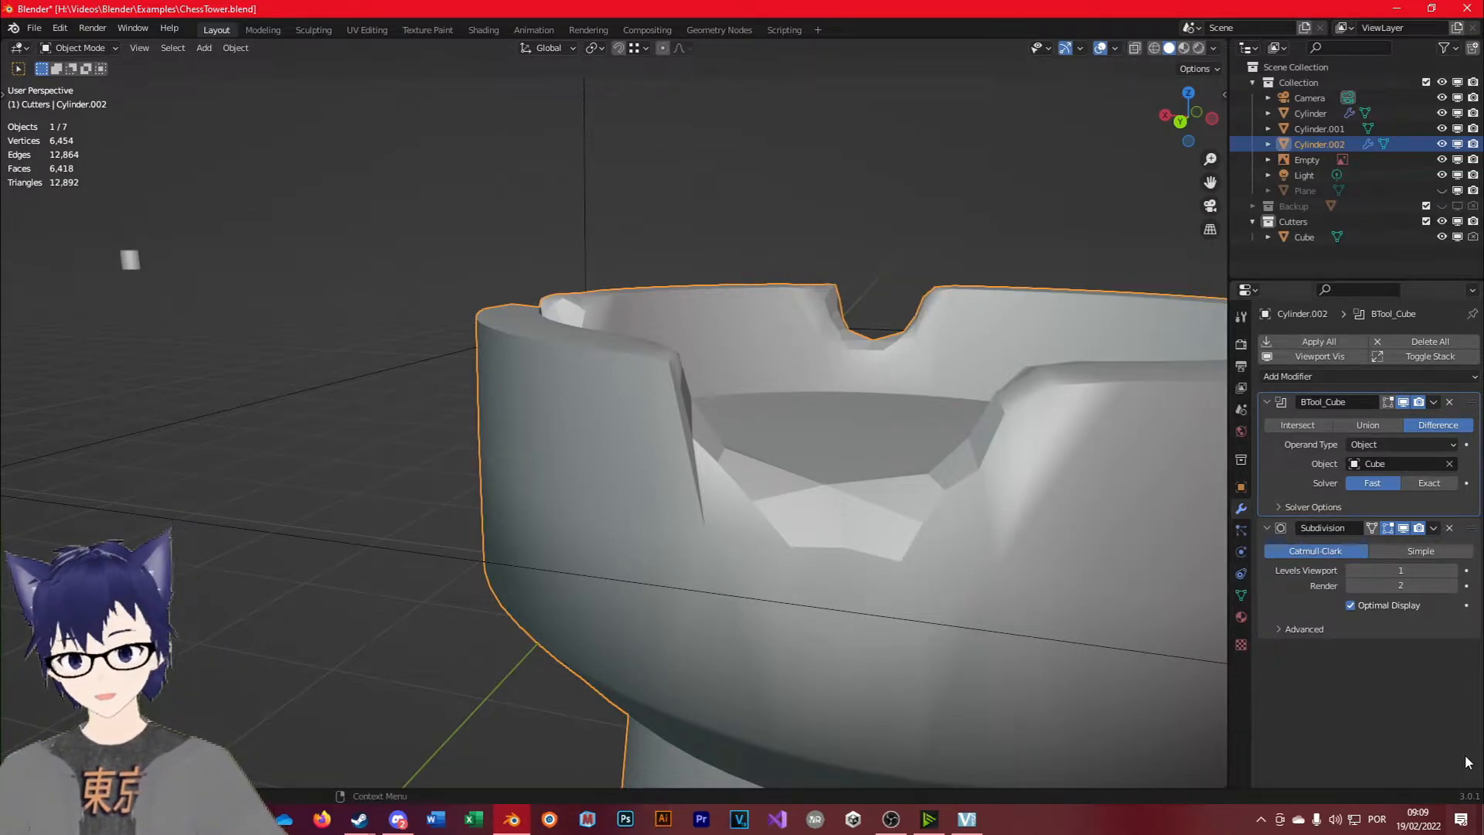
{"action": "left_click_drag", "start_coordinate": [1477, 403], "coordinate": [1471, 563]}
{"action": "middle_click_drag", "start_coordinate": [1139, 600], "coordinate": [788, 515]}
{"action": "scroll", "coordinate": [780, 646], "scroll_direction": "down", "scroll_amount": 3}
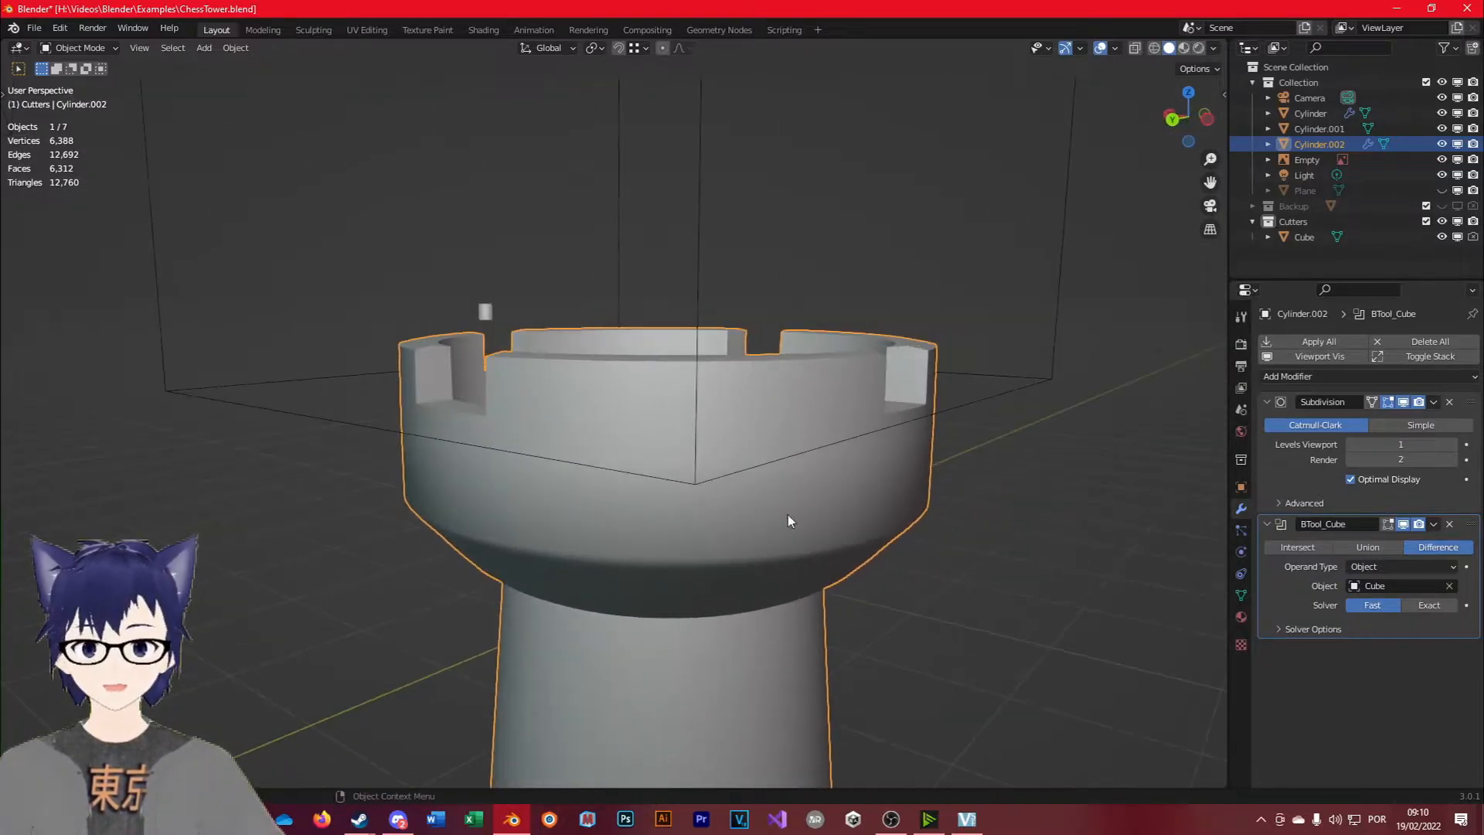
Isolate the cutter in local view, select its five cross-shaped bottom faces, and lower them along Z in the full scene to deepen the notches.
{"action": "left_click", "coordinate": [740, 472]}
{"action": "key", "text": "Tab"}
{"action": "middle_click_drag", "start_coordinate": [698, 503], "coordinate": [624, 352]}
{"action": "key", "text": "3"}
{"action": "key", "text": "slash"}
{"action": "middle_click_drag", "start_coordinate": [657, 562], "coordinate": [687, 439]}
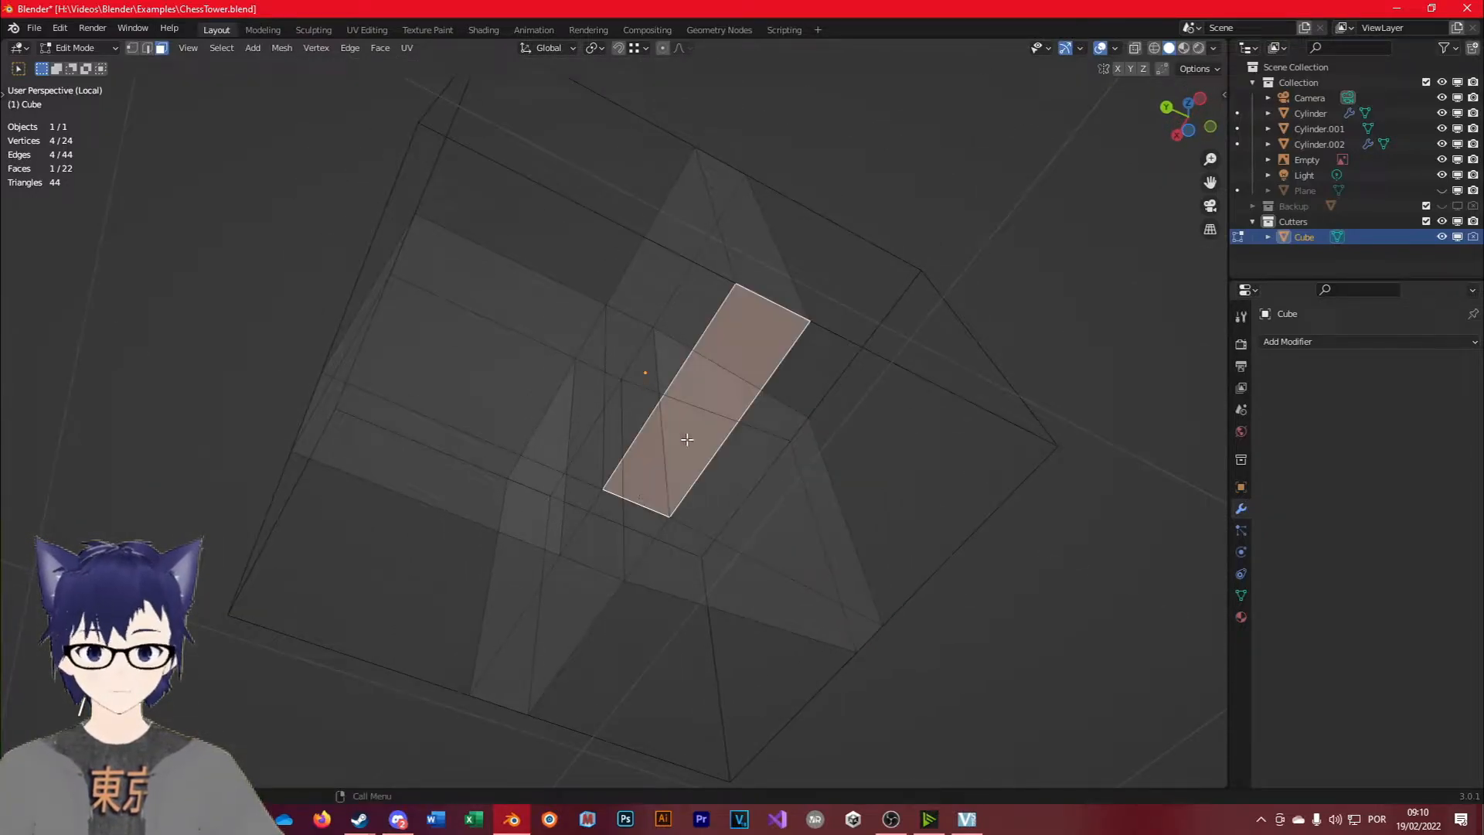
{"action": "left_click", "coordinate": [611, 543], "text": "shift"}
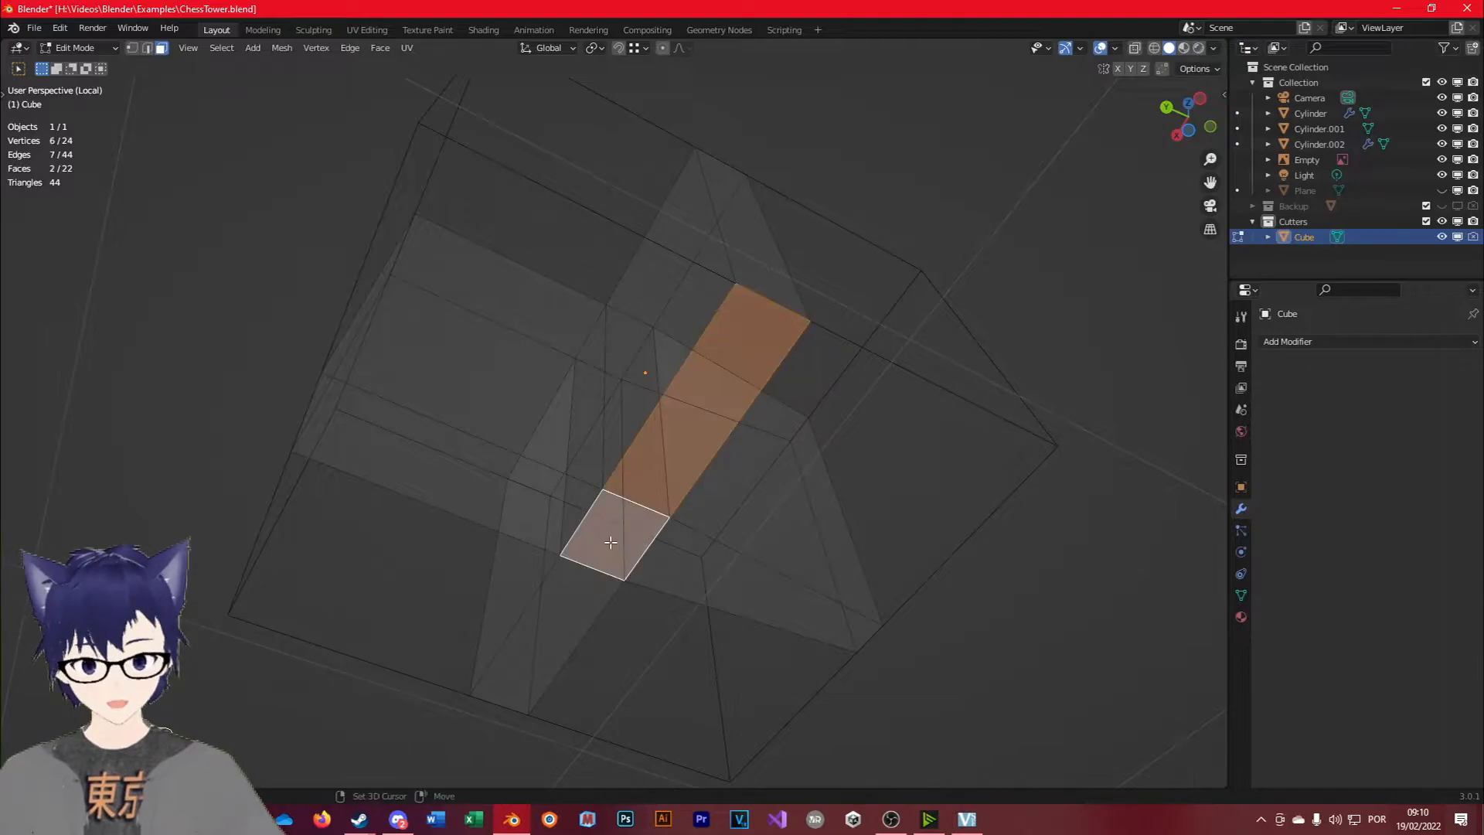
{"action": "left_click", "coordinate": [750, 566], "text": "shift"}
{"action": "left_click", "coordinate": [582, 603], "text": "shift"}
{"action": "left_click", "coordinate": [533, 478], "text": "shift"}
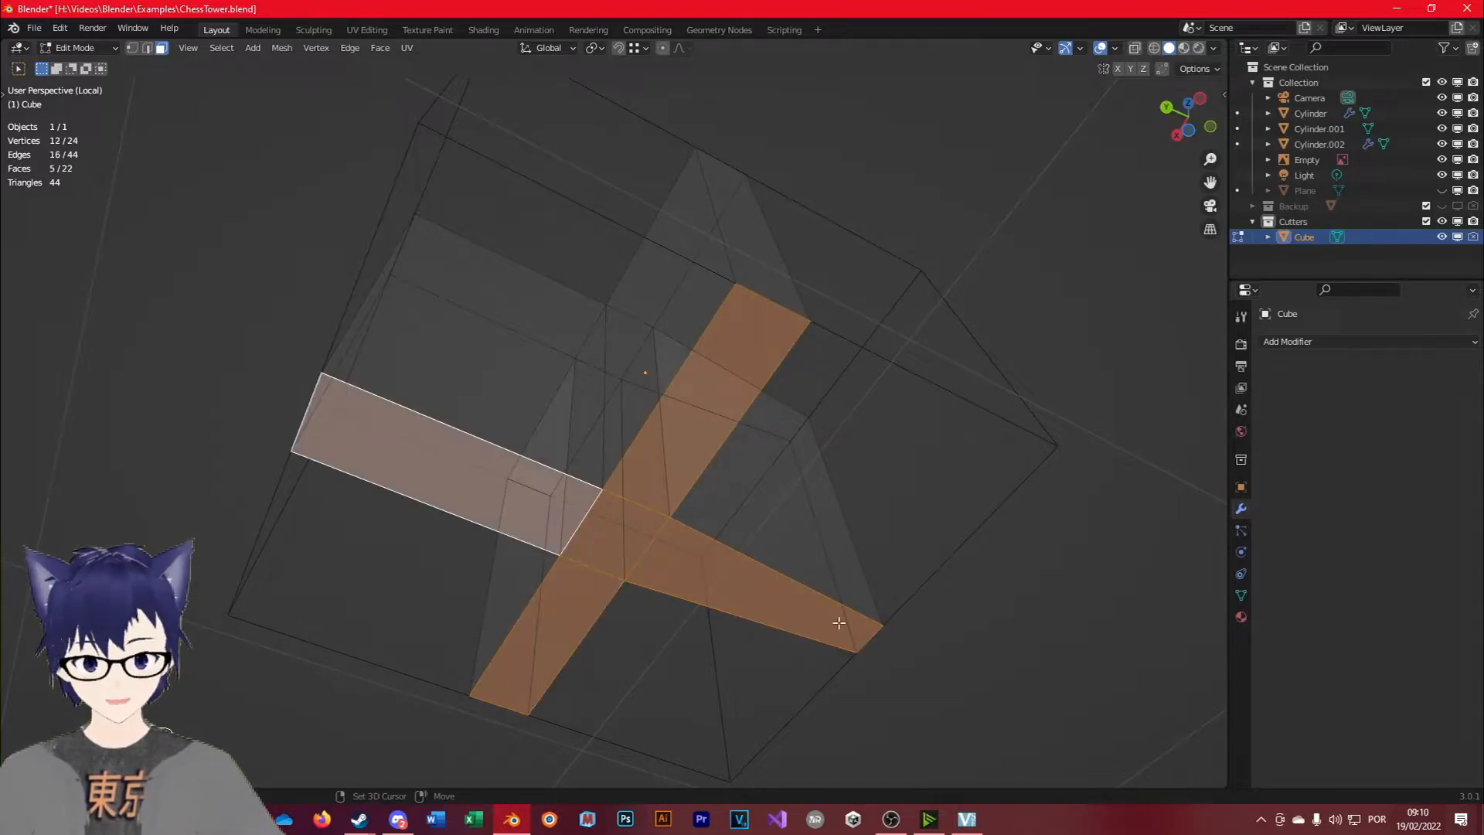
{"action": "key", "text": "slash"}
{"action": "middle_click_drag", "start_coordinate": [688, 541], "coordinate": [734, 566]}
{"action": "key", "text": "g"}
{"action": "key", "text": "z"}
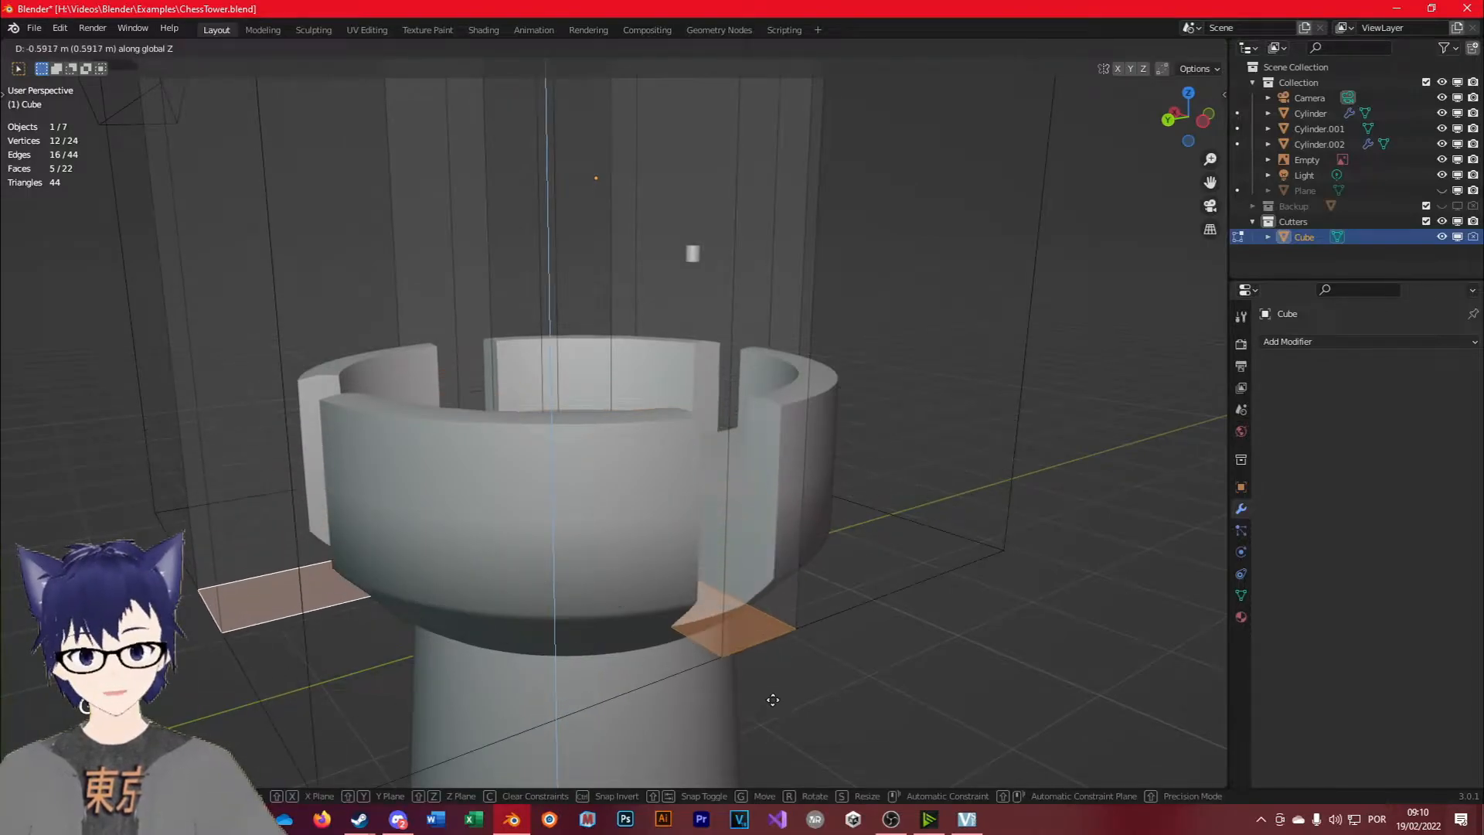
{"action": "left_click", "coordinate": [773, 632]}
{"action": "key", "text": "Tab"}
Select the notched rook and examine its base mesh in Edit Mode against the Boolean result.
{"action": "middle_click_drag", "start_coordinate": [768, 642], "coordinate": [508, 647]}
{"action": "left_click", "coordinate": [508, 648]}
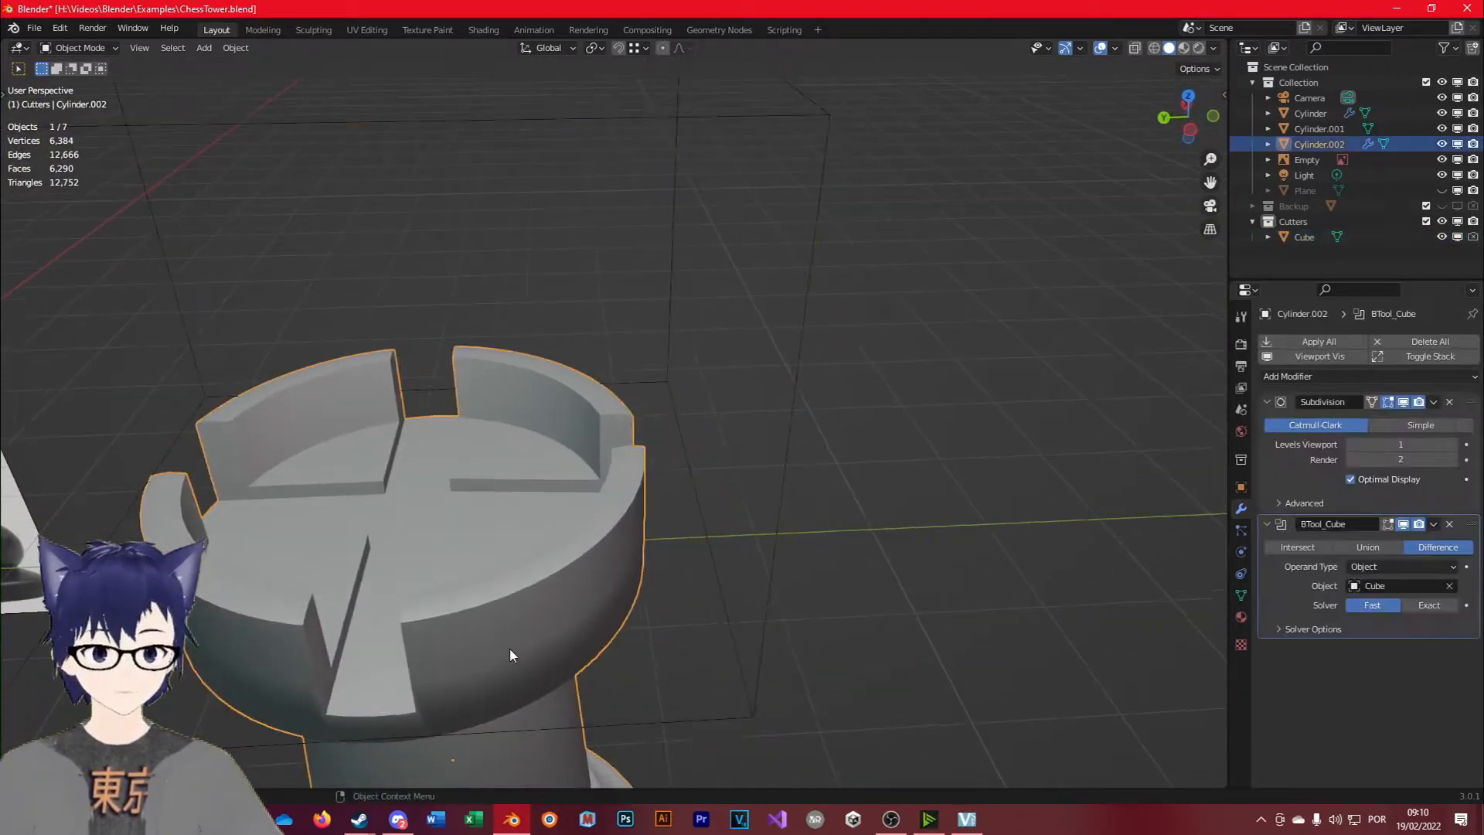
{"action": "key", "text": "Tab"}
{"action": "key", "text": "Tab"}
{"action": "key", "text": "Tab"}
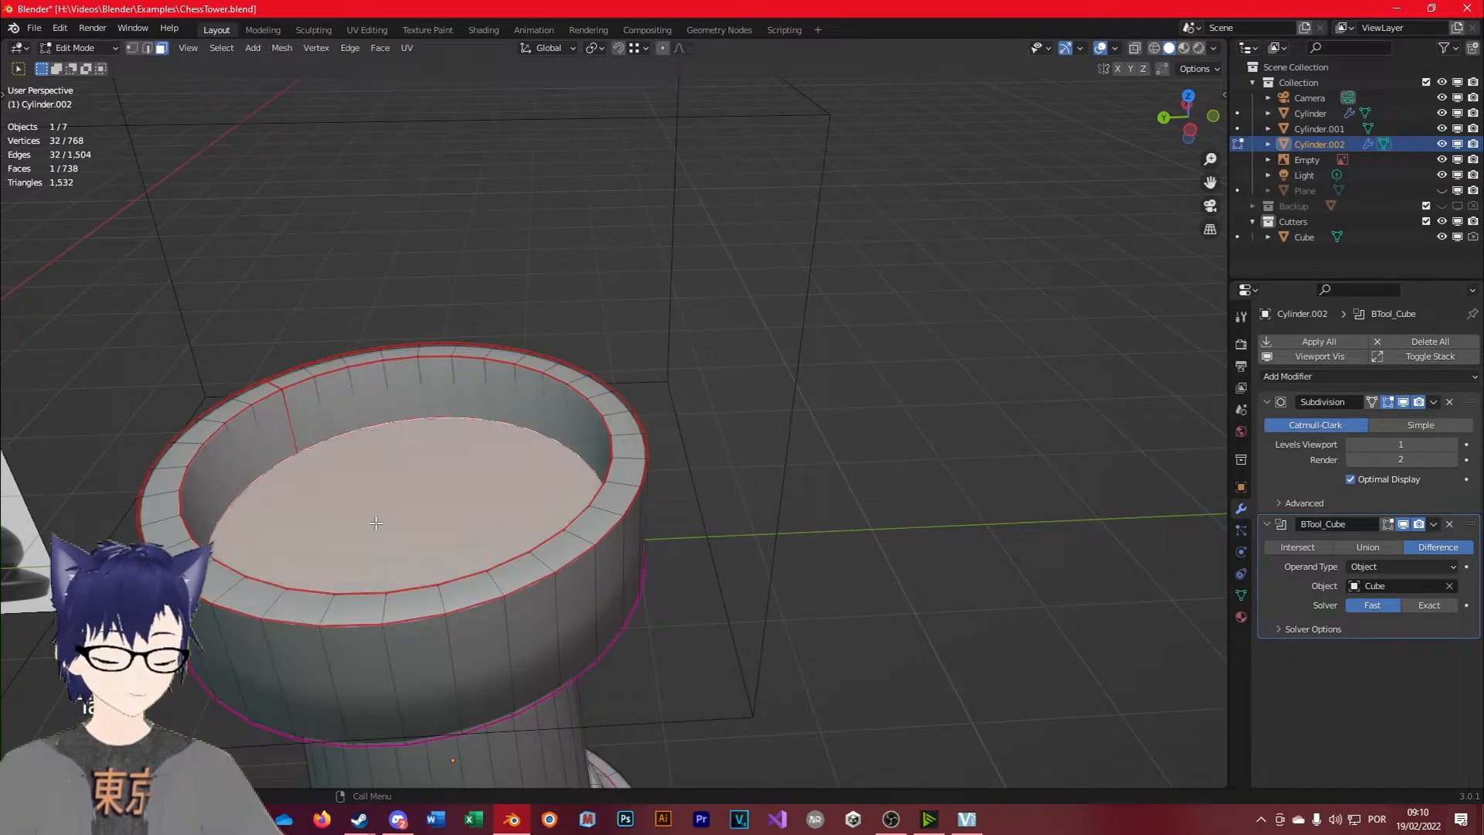
{"action": "key", "text": "Tab"}
{"action": "mouse_move", "coordinate": [414, 632]}
{"action": "middle_mouse_down"}
{"action": "mouse_move", "coordinate": [325, 550]}
{"action": "mouse_move", "coordinate": [224, 572]}
{"action": "mouse_move", "coordinate": [355, 591]}
{"action": "mouse_move", "coordinate": [525, 533]}
{"action": "middle_mouse_up"}
Change the viewport's solid shading to a darker look and inspect the deep cross cut in the rook's top.
{"action": "left_click", "coordinate": [1214, 48]}
{"action": "left_click", "coordinate": [1170, 165]}
{"action": "left_click", "coordinate": [1202, 305]}
{"action": "scroll", "coordinate": [586, 509], "scroll_direction": "up", "scroll_amount": 4}
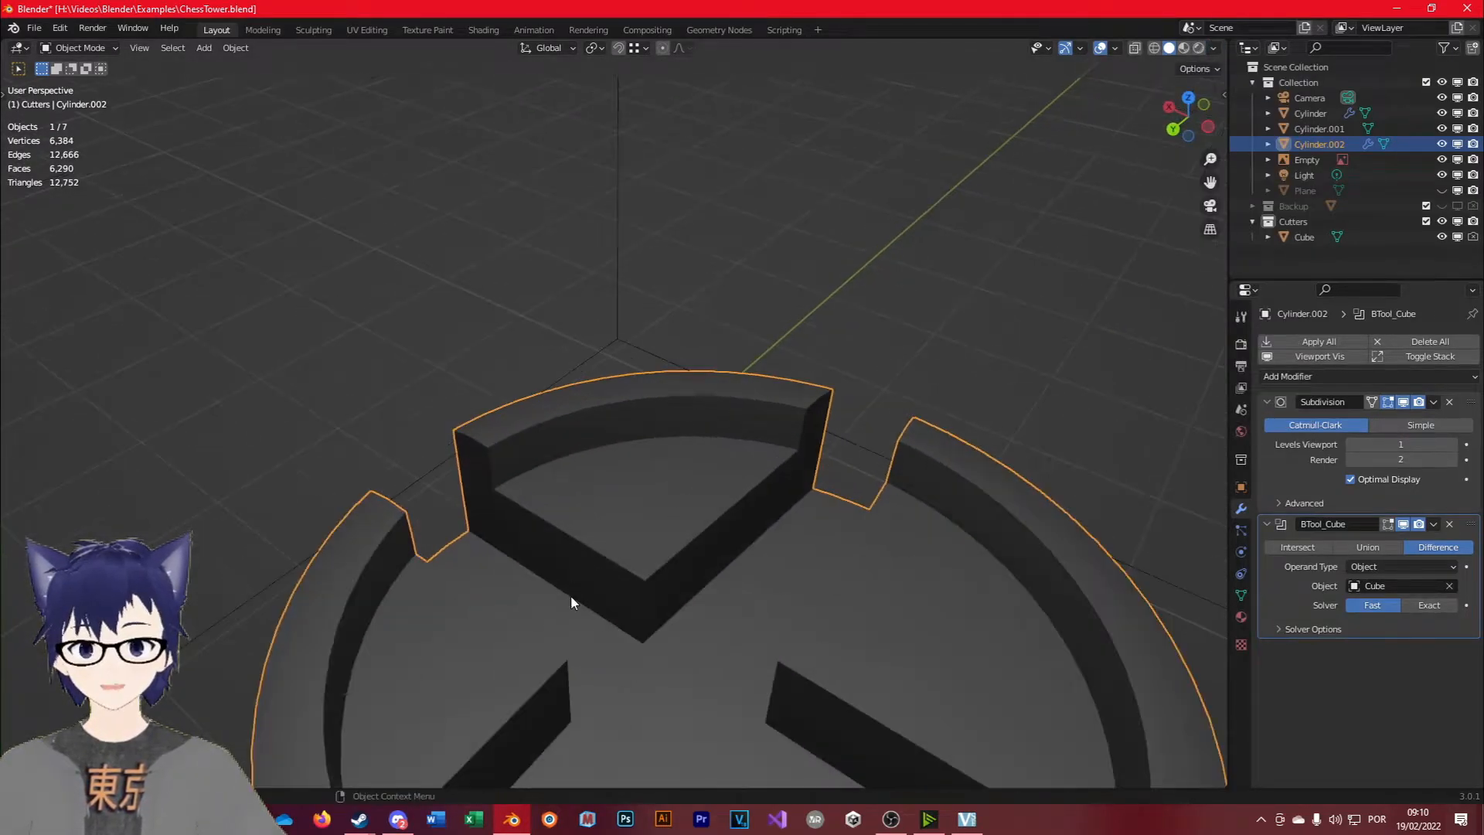
{"action": "middle_click_drag", "start_coordinate": [640, 597], "coordinate": [453, 573]}
{"action": "scroll", "coordinate": [455, 583], "scroll_direction": "down", "scroll_amount": 5}
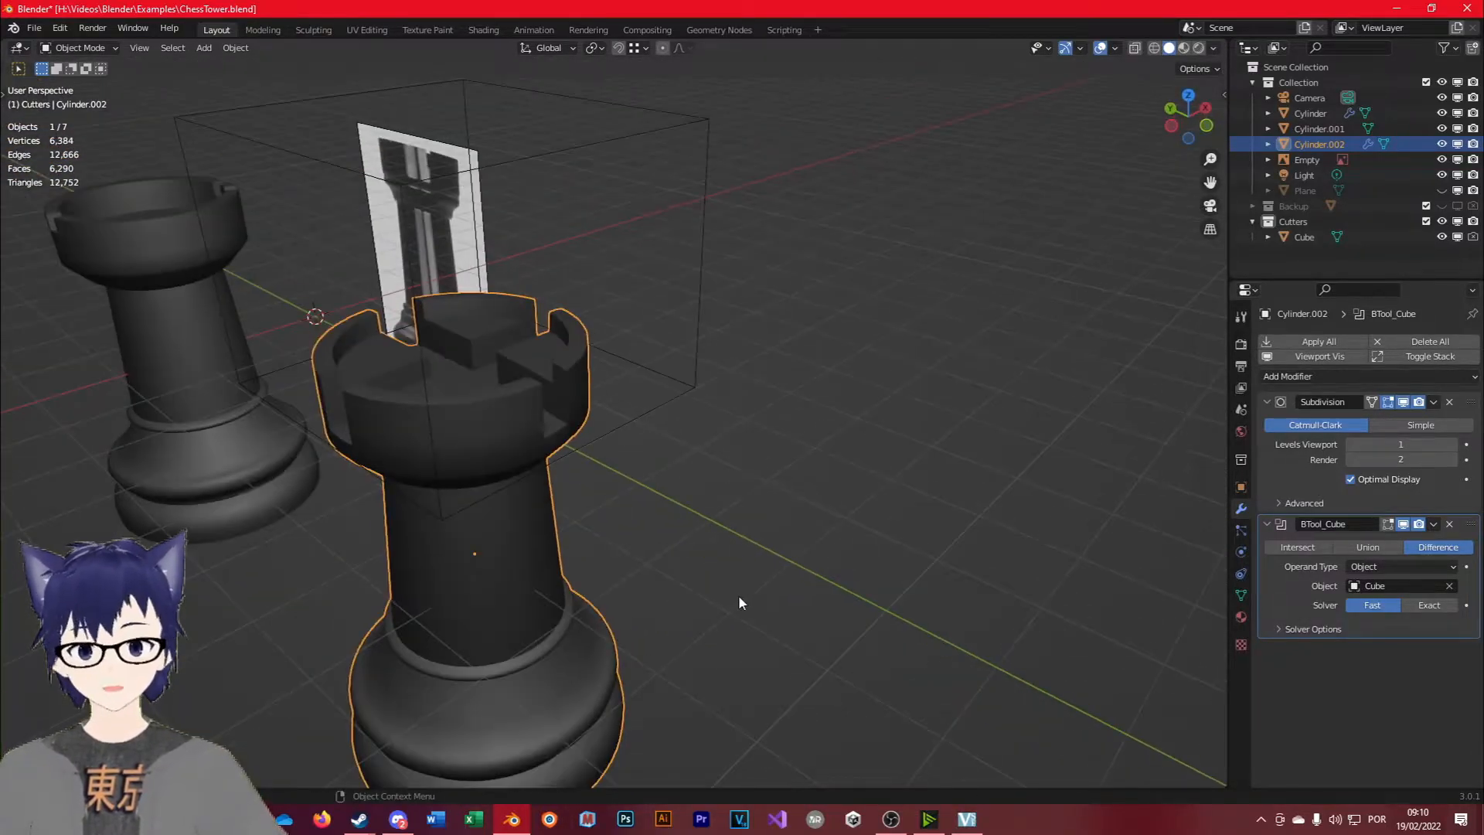
Inspect the notched rook's topology in wireframe shading and return to solid shading.
{"action": "left_click", "coordinate": [1203, 47]}
{"action": "left_click", "coordinate": [1155, 48]}
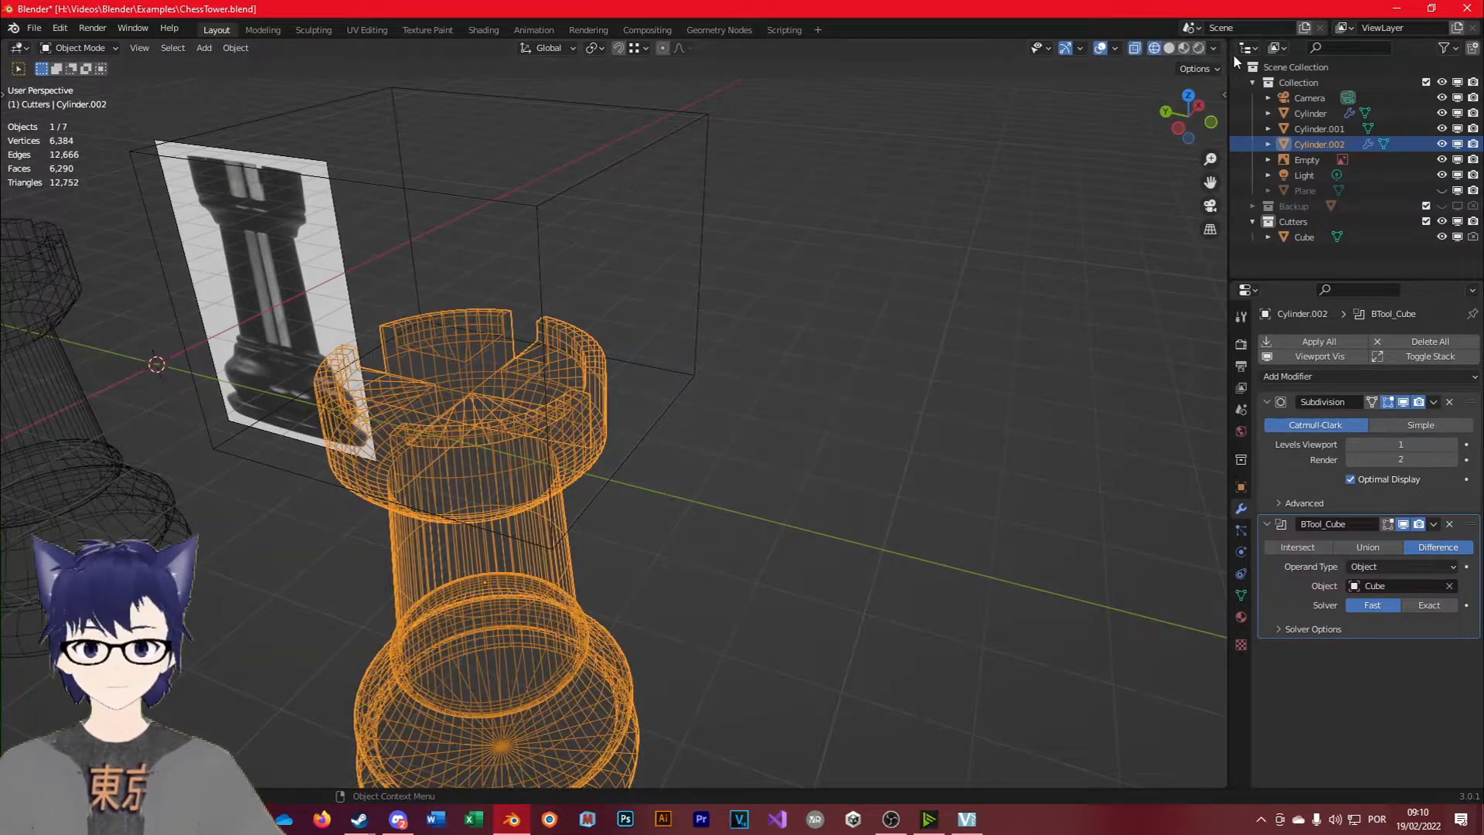
{"action": "middle_click_drag", "start_coordinate": [473, 583], "coordinate": [695, 634]}
{"action": "scroll", "coordinate": [607, 619], "scroll_direction": "up", "scroll_amount": 2}
{"action": "left_click", "coordinate": [1212, 48]}
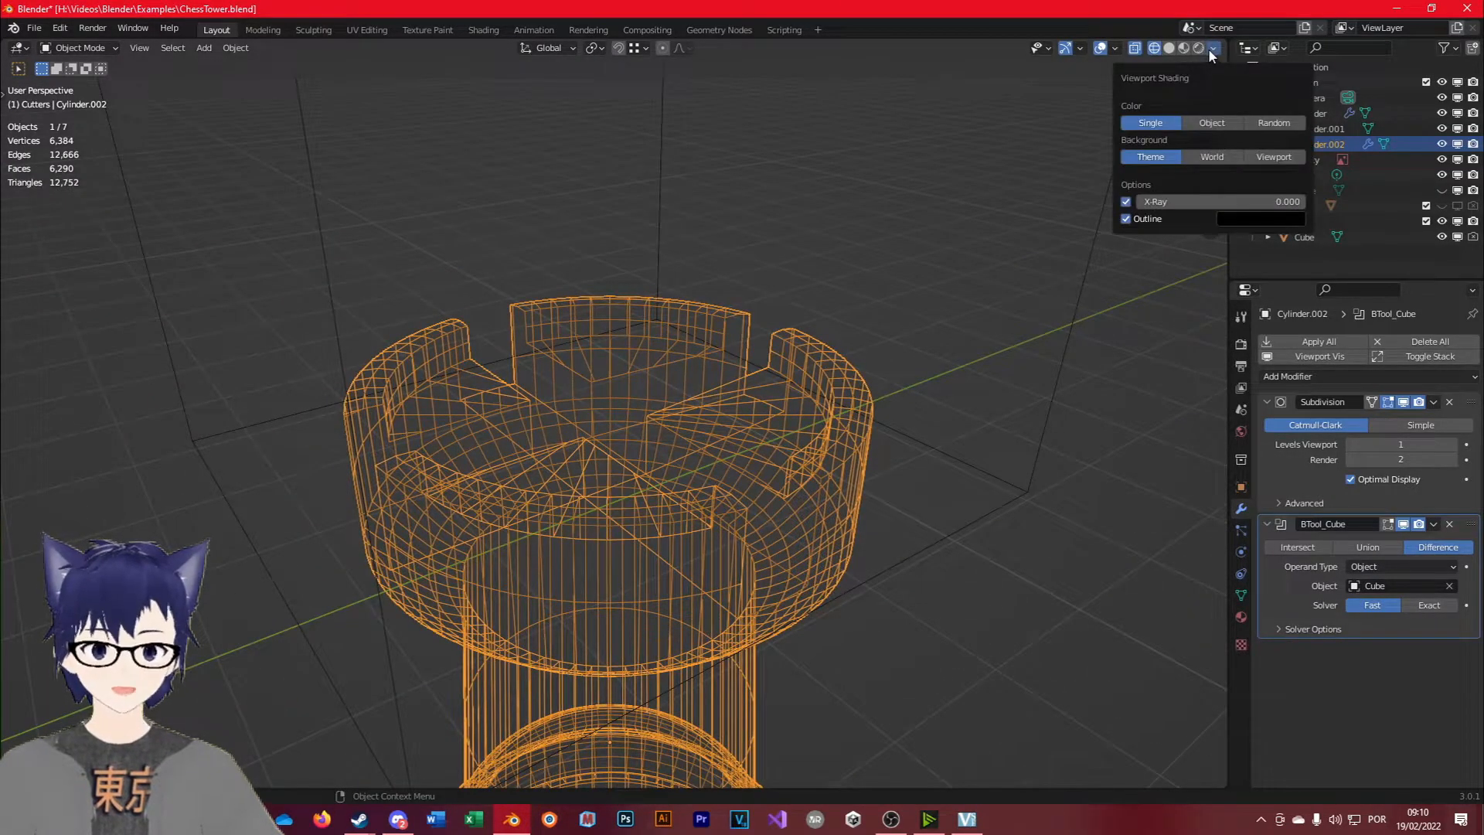
{"action": "left_click", "coordinate": [1169, 48]}
{"action": "scroll", "coordinate": [866, 499], "scroll_direction": "down", "scroll_amount": 3}
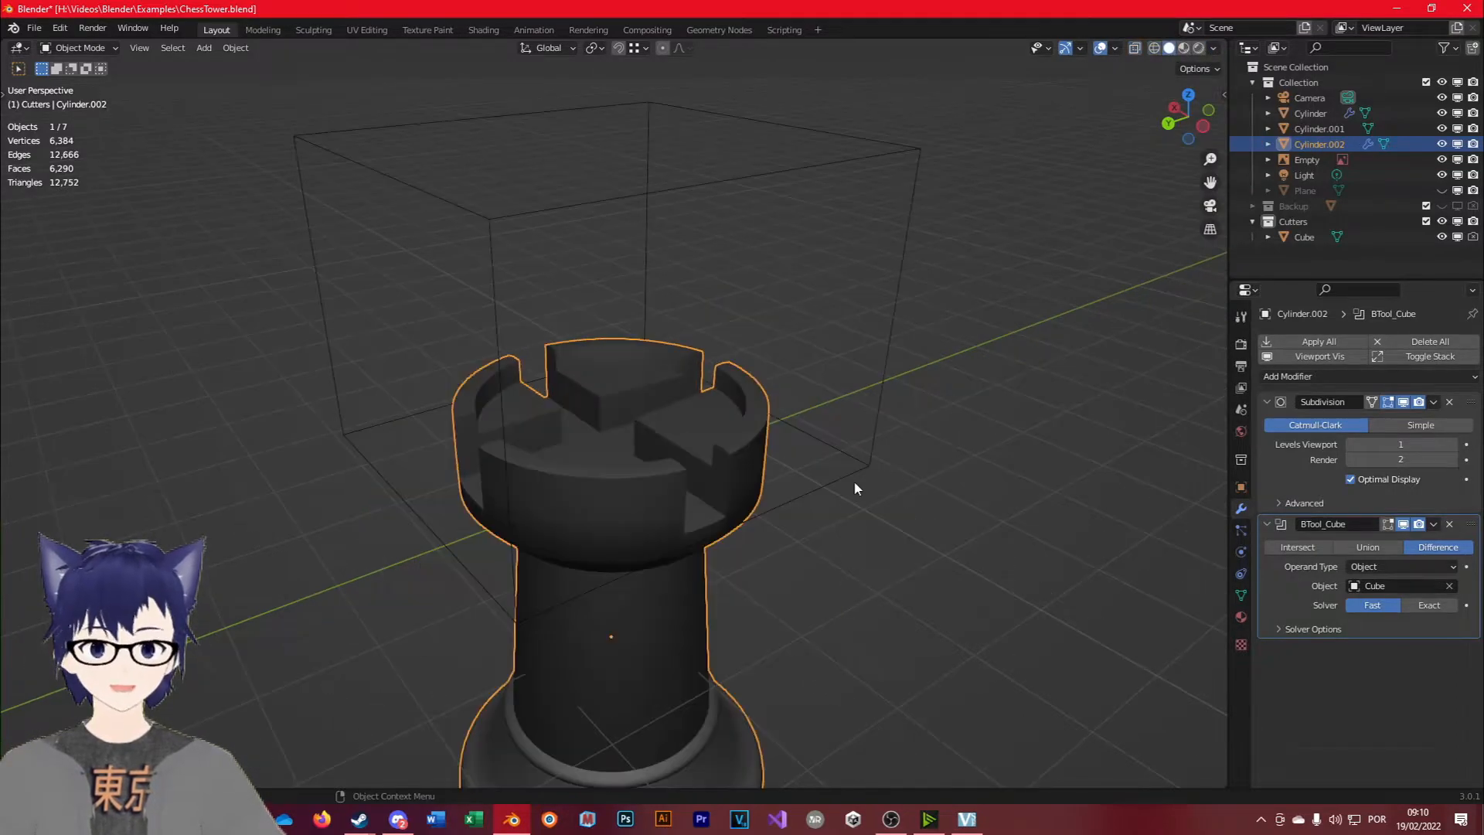
Compare the first rook's manually cut mesh in Edit Mode with the Boolean-cut rook.
{"action": "left_click", "coordinate": [853, 480]}
{"action": "scroll", "coordinate": [518, 623], "scroll_direction": "down", "scroll_amount": 5}
{"action": "left_click", "coordinate": [332, 565]}
{"action": "key", "text": "Tab"}
{"action": "middle_click_drag", "start_coordinate": [391, 569], "coordinate": [769, 570]}
{"action": "scroll", "coordinate": [779, 563], "scroll_direction": "up", "scroll_amount": 2}
{"action": "middle_click_drag", "start_coordinate": [1000, 591], "coordinate": [883, 566]}
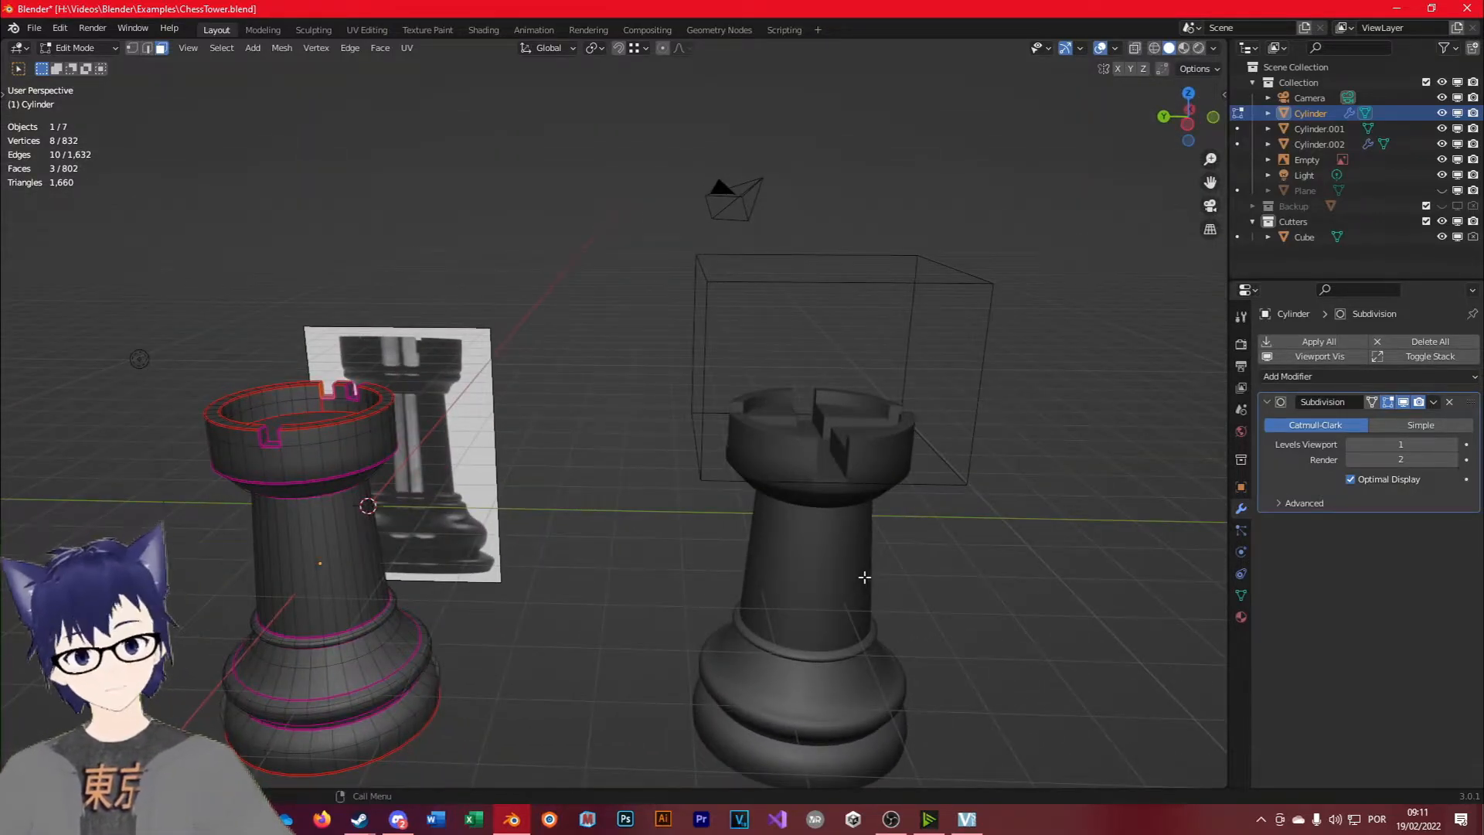
{"action": "scroll", "coordinate": [861, 576], "scroll_direction": "up", "scroll_amount": 4}
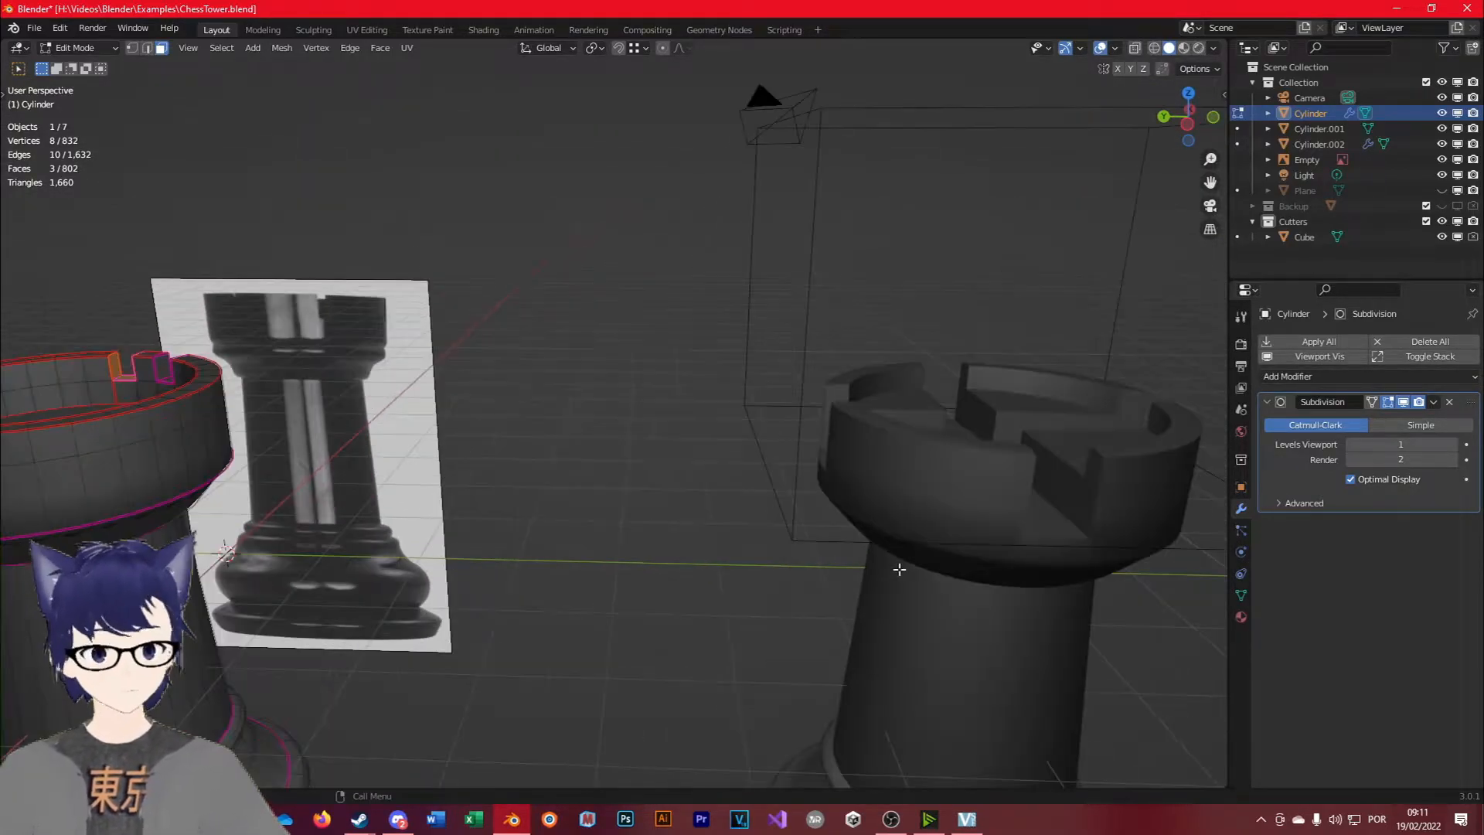
{"action": "key", "text": "Tab"}
{"action": "left_click", "coordinate": [846, 543]}
{"action": "scroll", "coordinate": [953, 583], "scroll_direction": "down", "scroll_amount": 2}
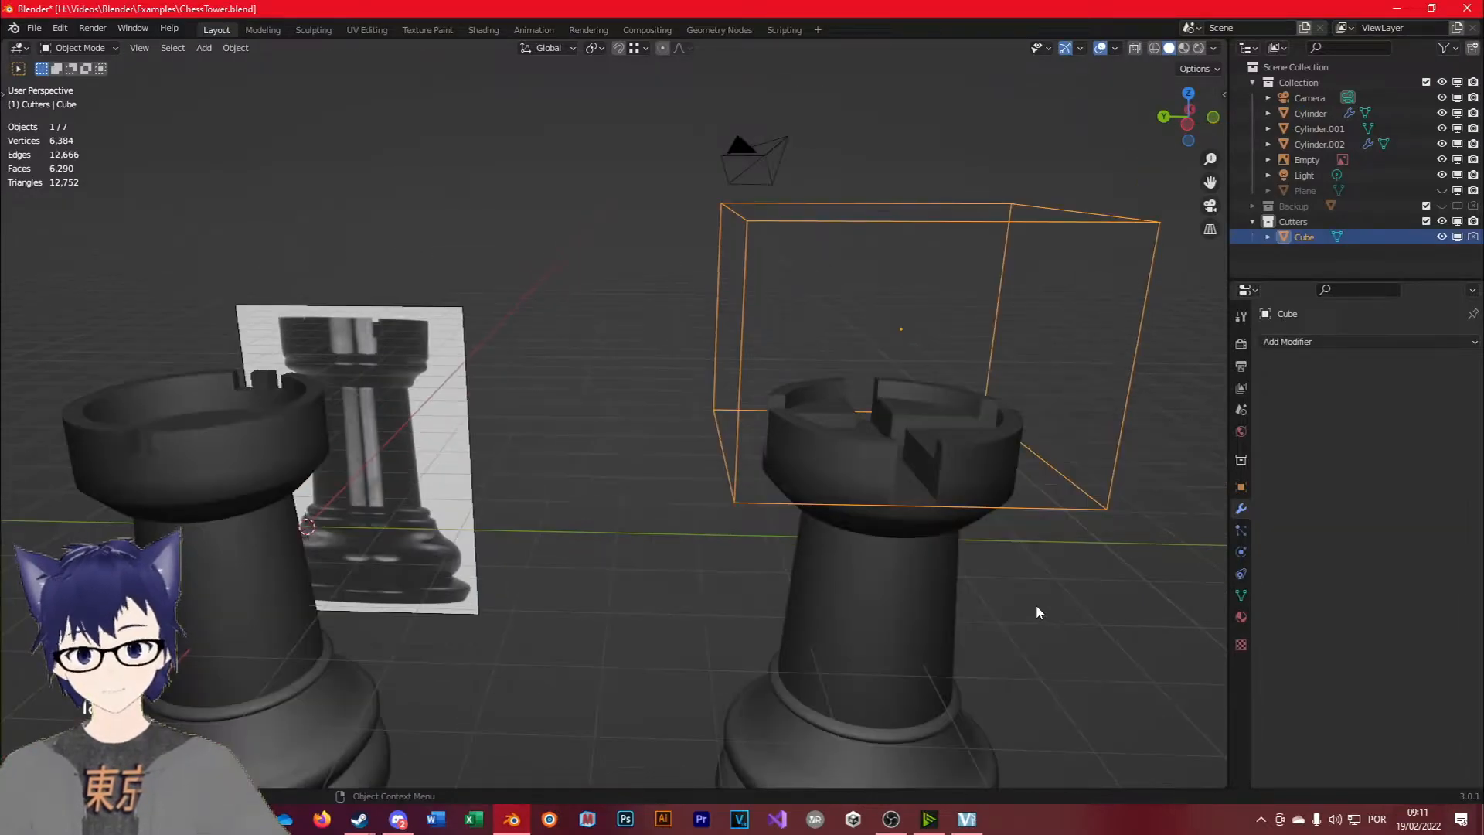
Select the Boolean-cut rook and annotate a trapezoid outline just below its front notch.
{"action": "middle_click_drag", "start_coordinate": [1036, 609], "coordinate": [951, 587]}
{"action": "scroll", "coordinate": [951, 587], "scroll_direction": "up", "scroll_amount": 3}
{"action": "middle_click_drag", "start_coordinate": [643, 512], "coordinate": [653, 583], "text": "shift"}
{"action": "middle_click_drag", "start_coordinate": [869, 557], "coordinate": [696, 552], "text": "shift"}
{"action": "left_click", "coordinate": [758, 473]}
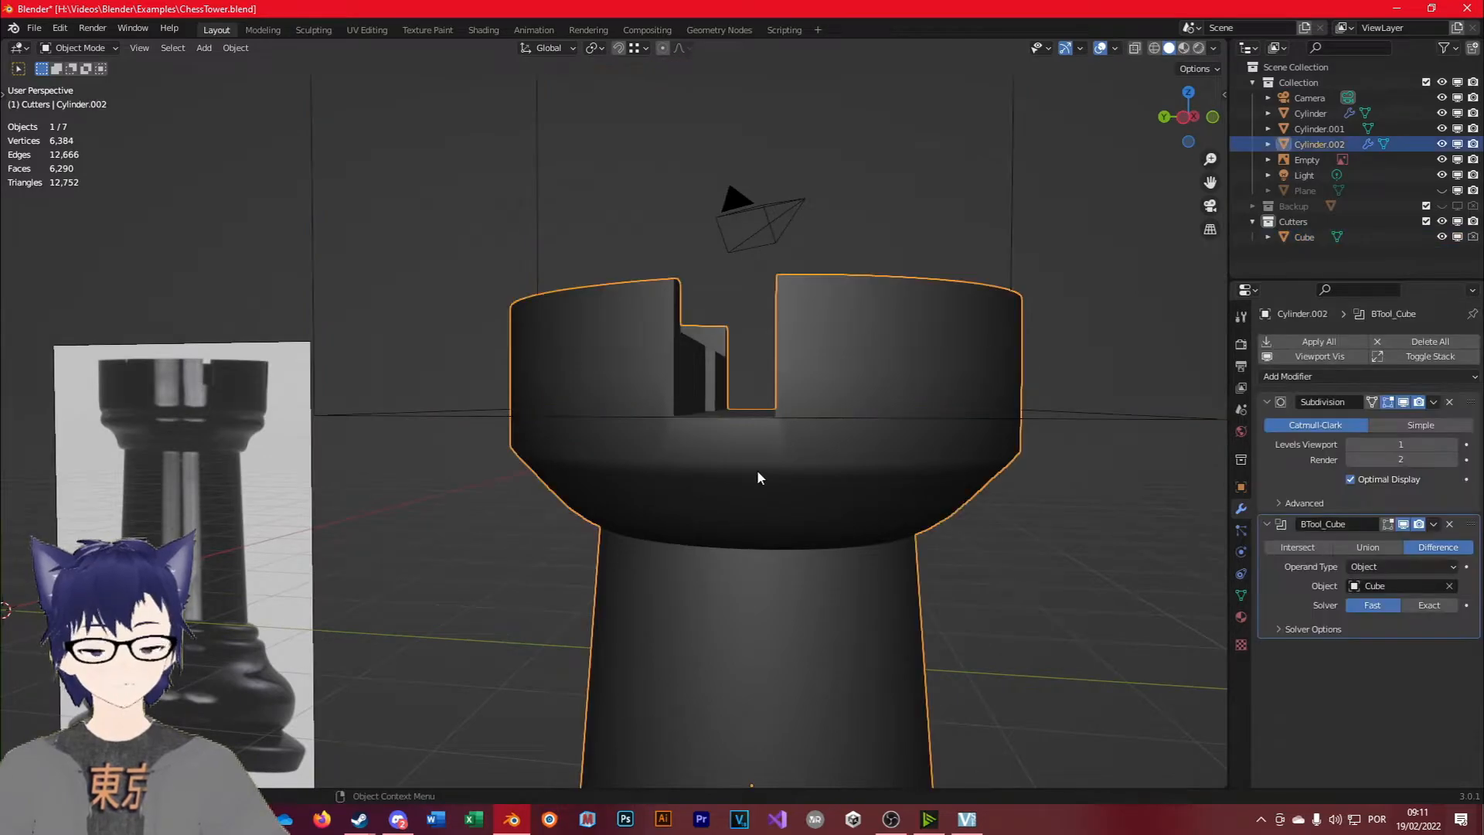
{"action": "scroll", "coordinate": [761, 480], "scroll_direction": "up", "scroll_amount": 3}
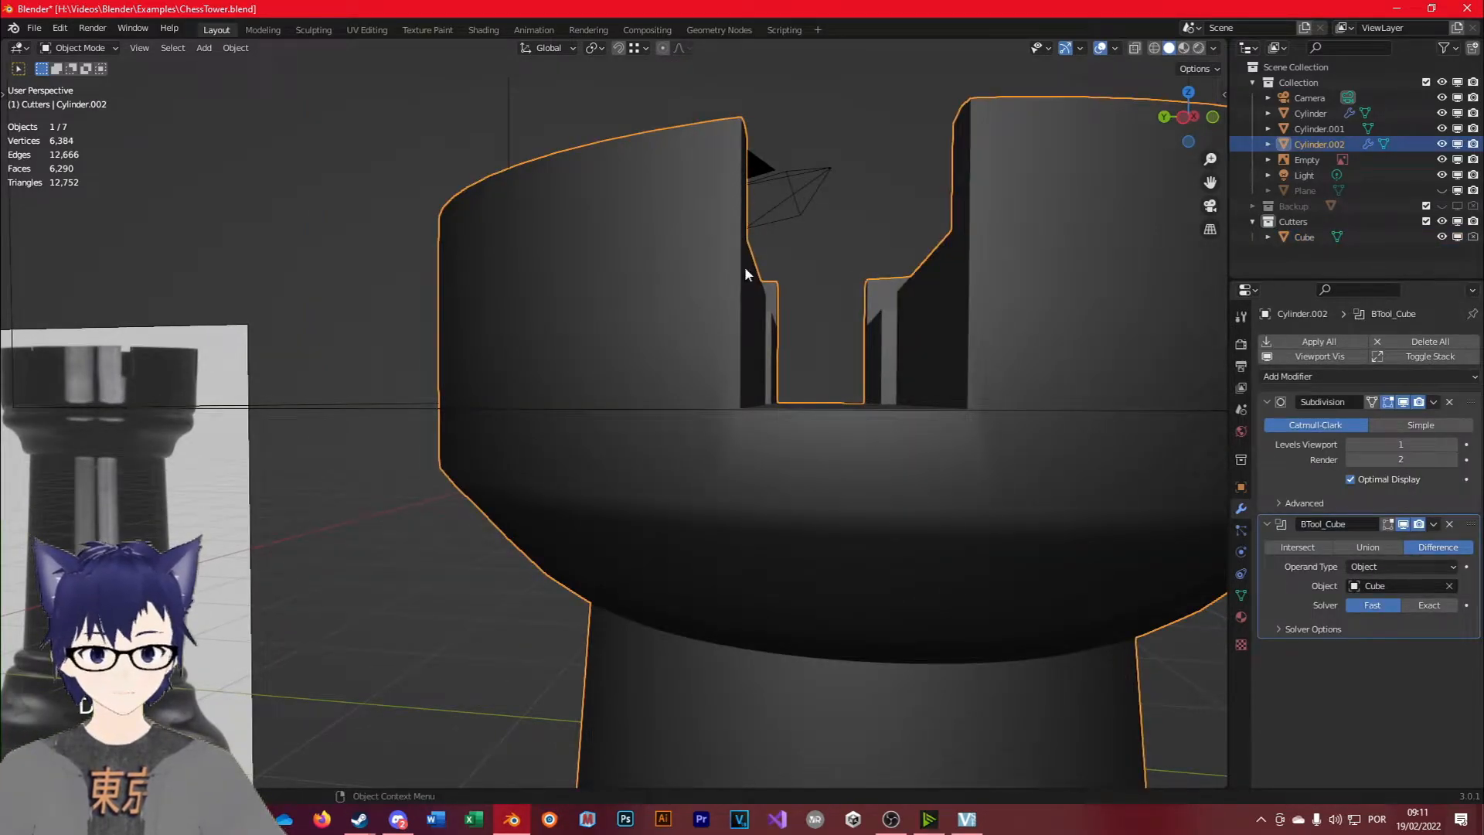
{"action": "left_click_drag", "start_coordinate": [747, 407], "coordinate": [709, 510]}
{"action": "left_click_drag", "start_coordinate": [981, 412], "coordinate": [1000, 517]}
{"action": "left_click_drag", "start_coordinate": [710, 510], "coordinate": [1021, 511]}
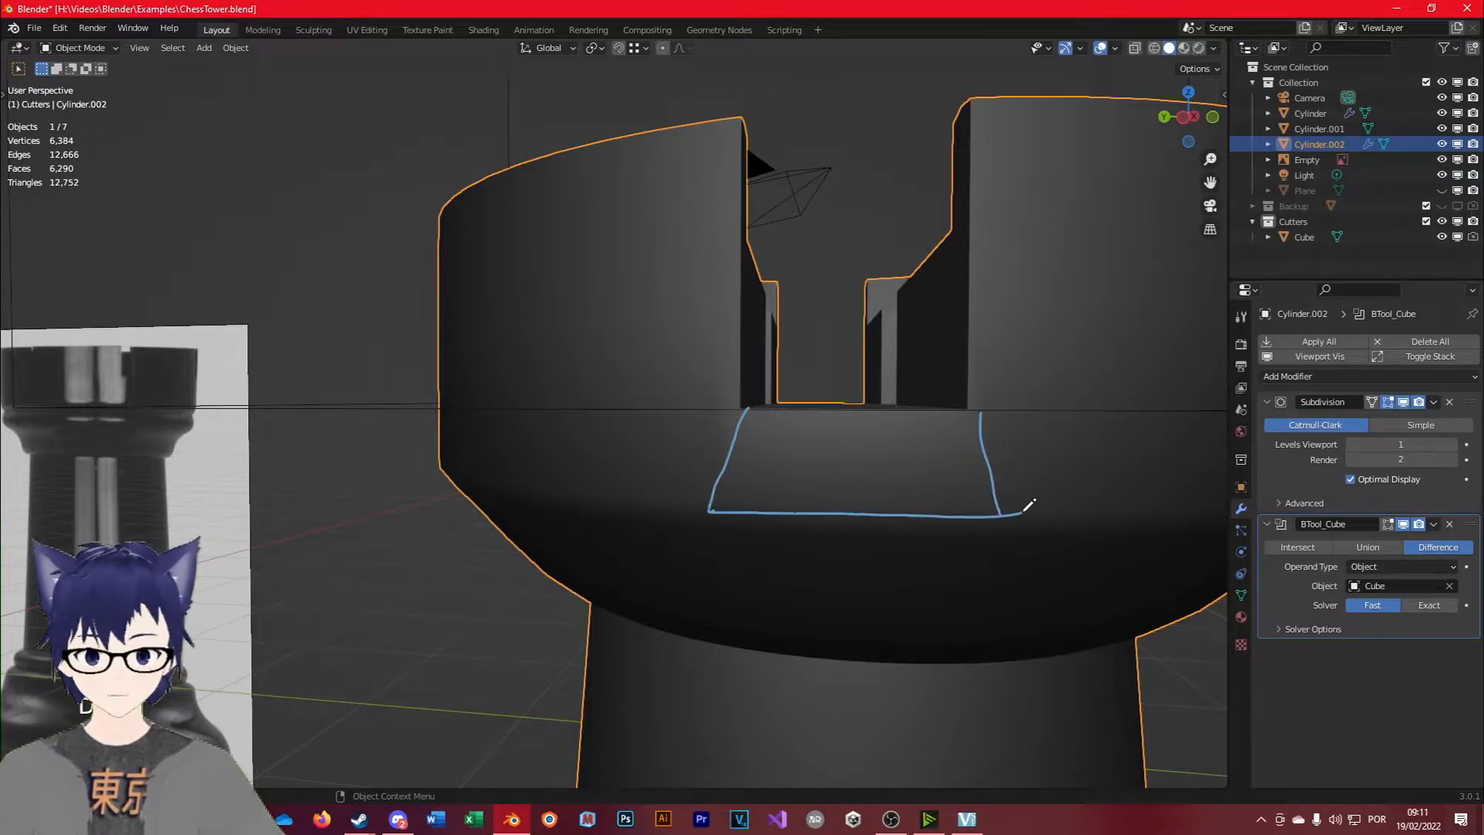
{"action": "left_click_drag", "start_coordinate": [741, 406], "coordinate": [1029, 413]}
{"action": "middle_click_drag", "start_coordinate": [520, 492], "coordinate": [558, 494]}
{"action": "scroll", "coordinate": [495, 510], "scroll_direction": "down", "scroll_amount": 3}
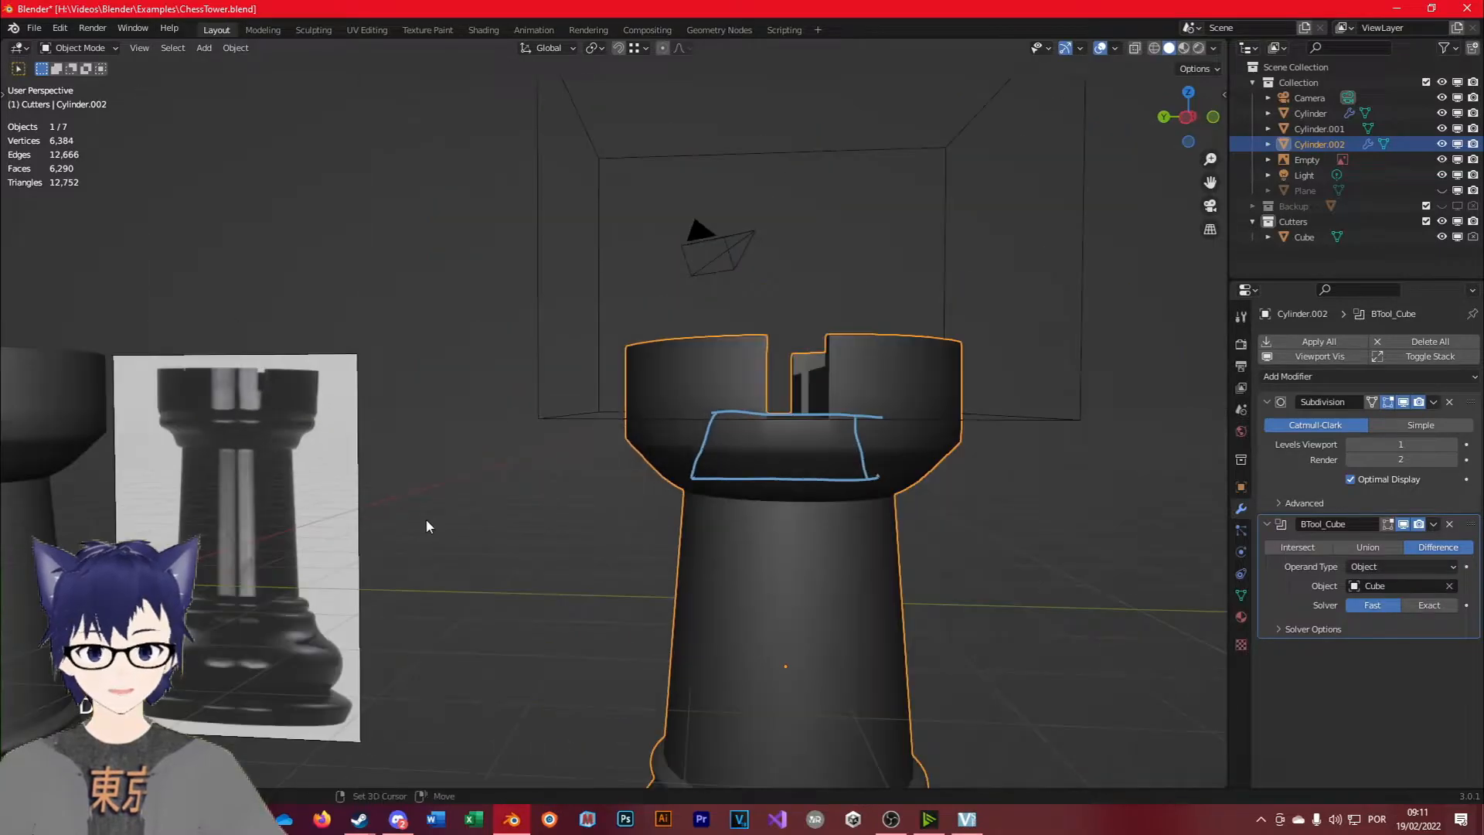
{"action": "middle_click_drag", "start_coordinate": [427, 525], "coordinate": [802, 561], "text": "shift"}
{"action": "scroll", "coordinate": [290, 555], "scroll_direction": "up", "scroll_amount": 3}
{"action": "mouse_move", "coordinate": [257, 532]}
{"action": "left_mouse_down"}
{"action": "mouse_move", "coordinate": [420, 590]}
{"action": "mouse_move", "coordinate": [763, 525]}
{"action": "left_mouse_up"}
{"action": "key", "text": "ctrl+z"}
{"action": "mouse_move", "coordinate": [1037, 641]}
{"action": "middle_mouse_down", "text": "shift"}
{"action": "mouse_move", "coordinate": [327, 558]}
{"action": "mouse_move", "coordinate": [761, 586]}
{"action": "middle_mouse_up", "text": "shift"}
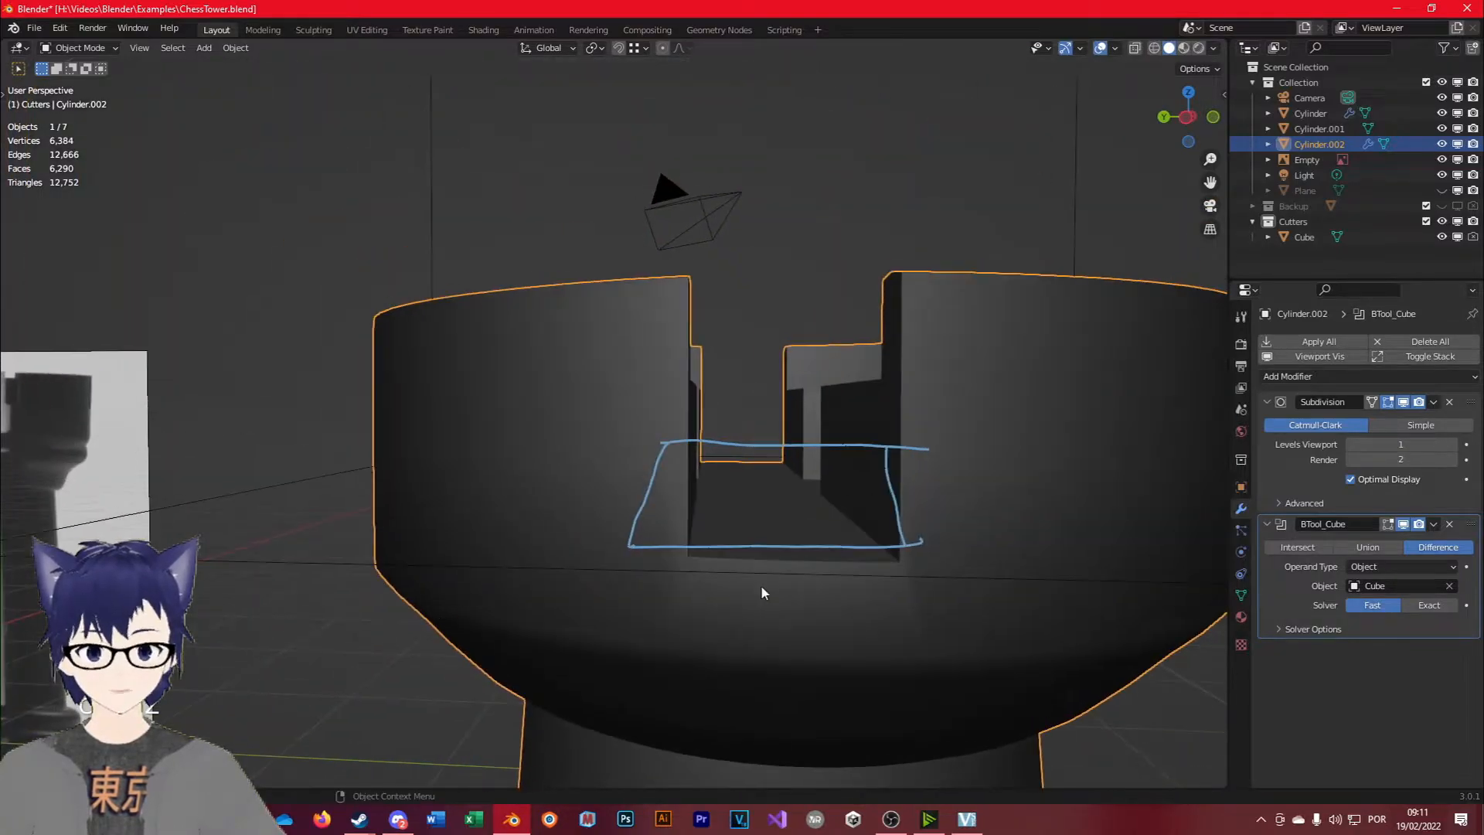
Check the rook's uncut base mesh in Edit Mode around the annotated outline.
{"action": "key", "text": "Tab"}
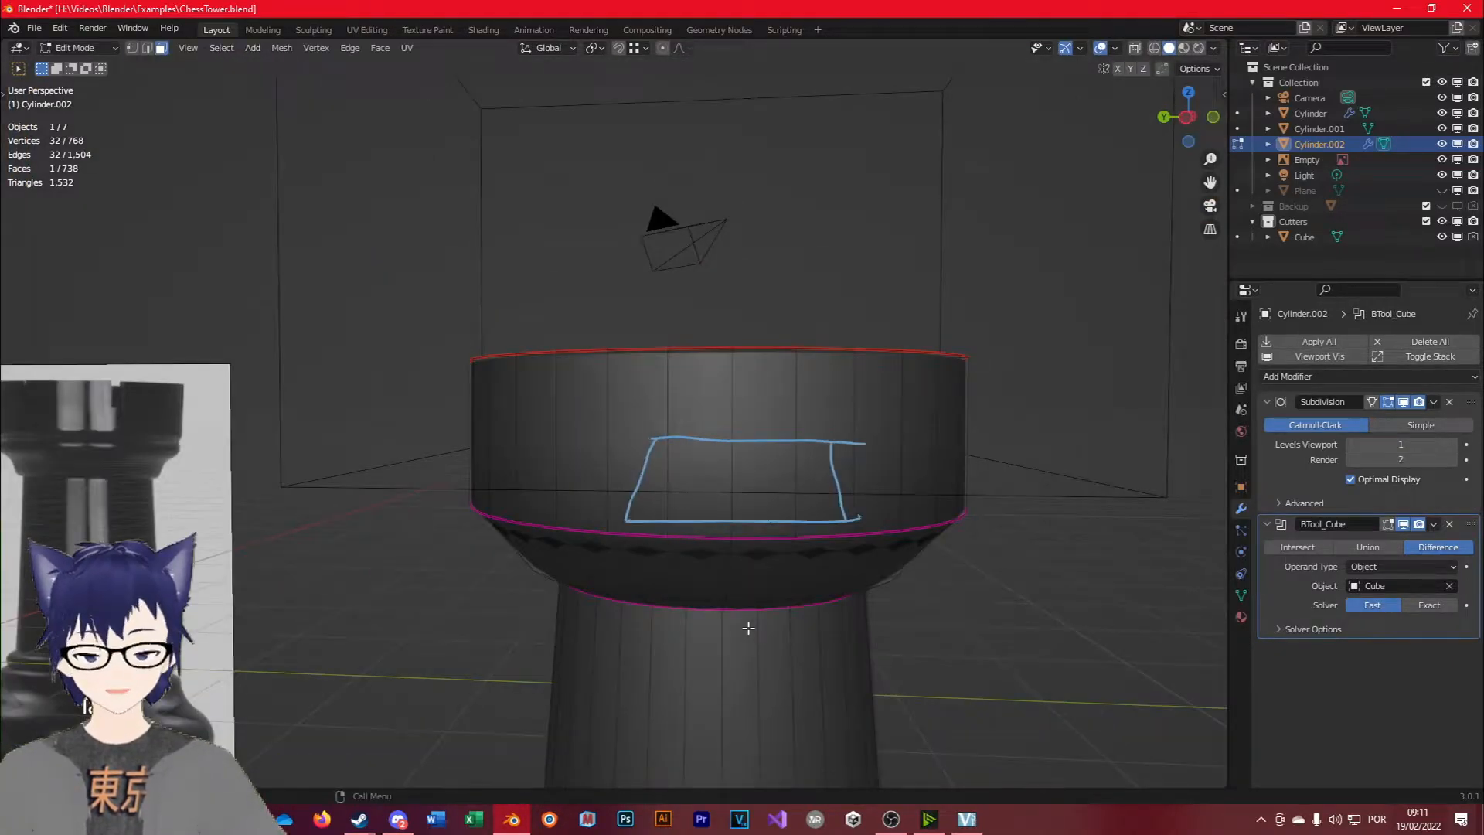
{"action": "middle_click_drag", "start_coordinate": [748, 628], "coordinate": [709, 619]}
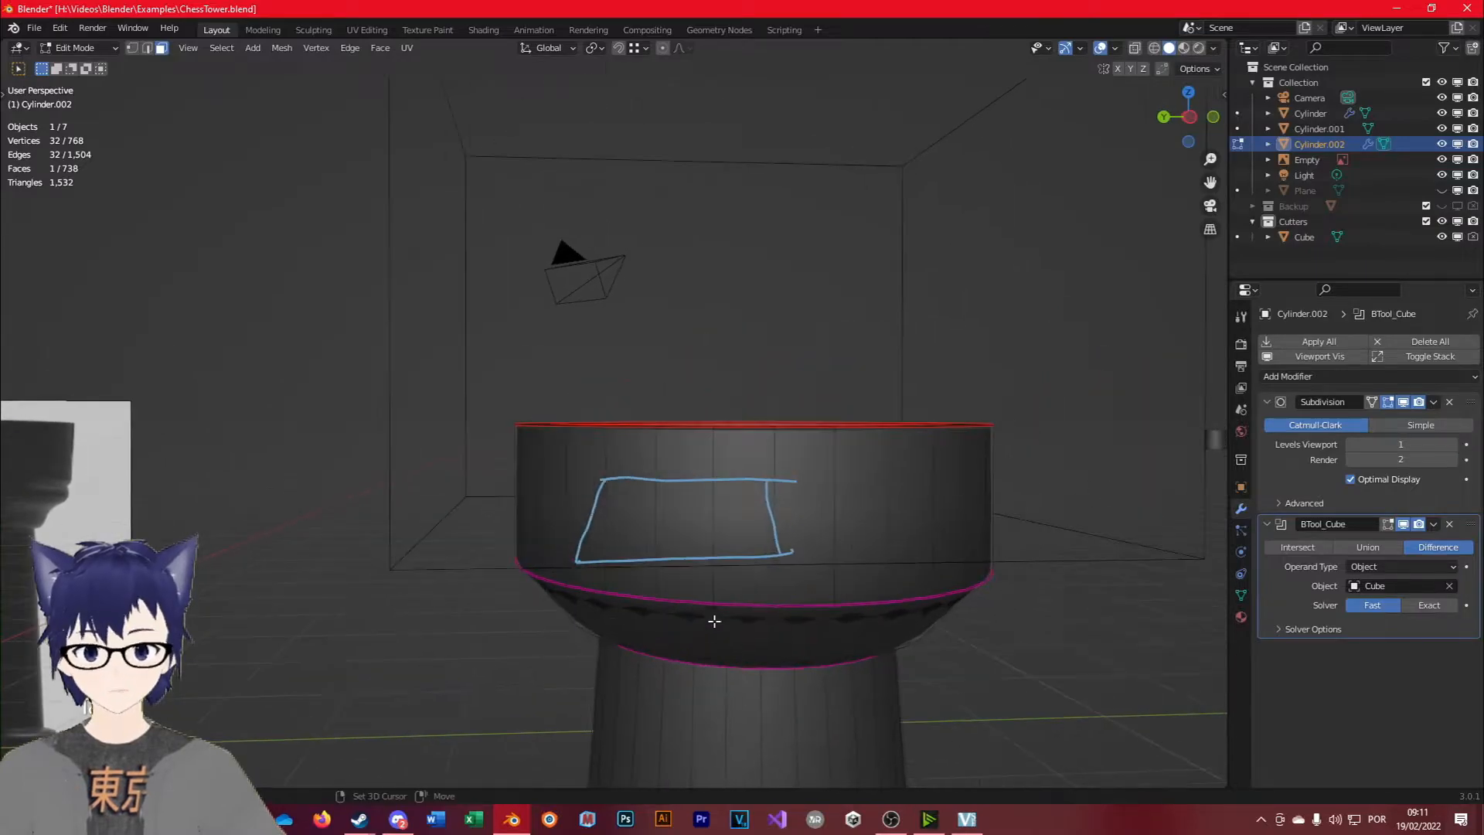
{"action": "key", "text": "Tab"}
{"action": "key", "text": "Tab"}
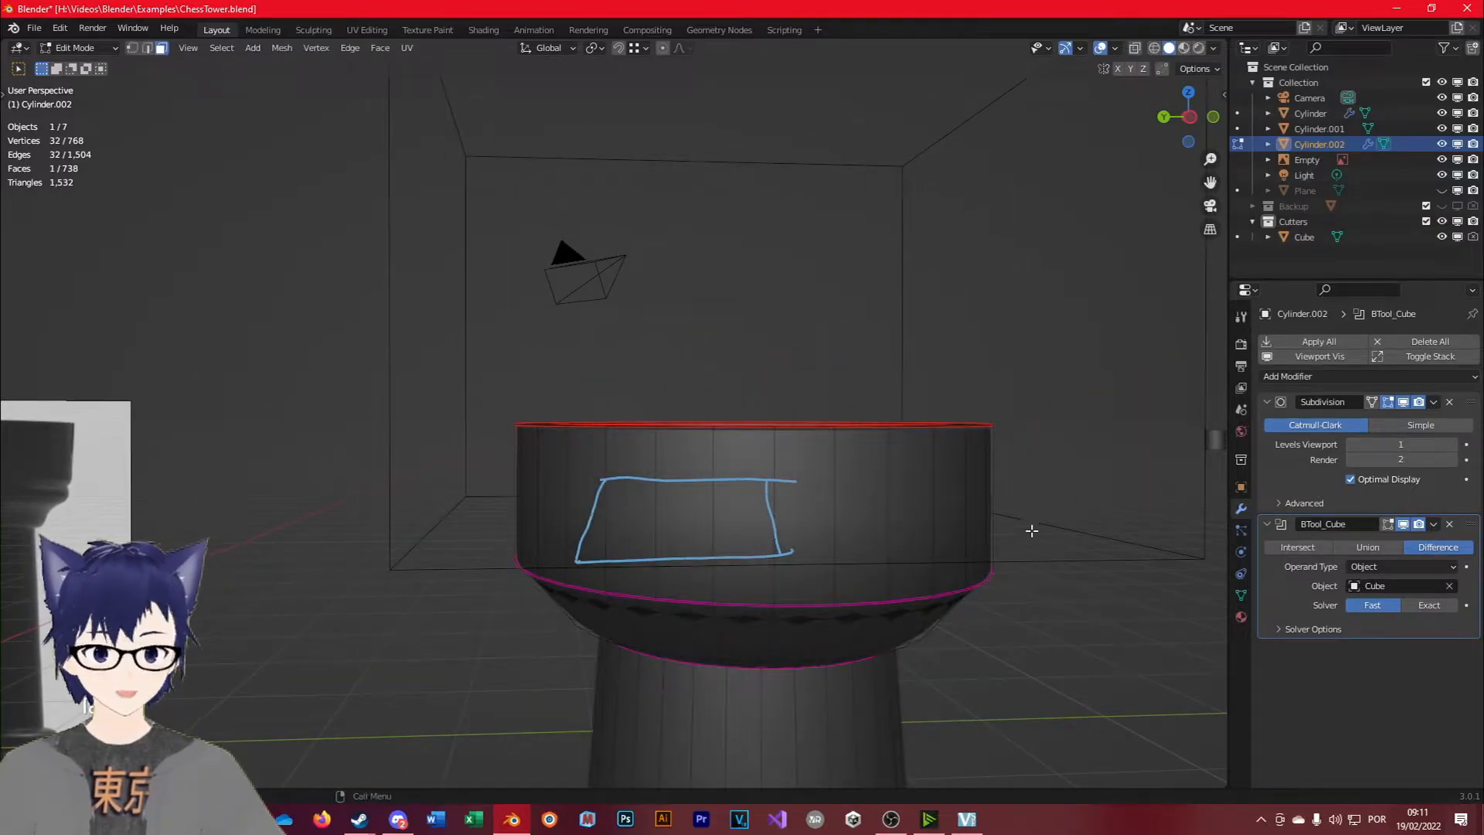
Compare the second rook's uncut base mesh with its notched result around the annotated outline.
{"action": "key", "text": "Tab"}
{"action": "left_click", "coordinate": [1078, 561]}
{"action": "key", "text": "Tab"}
{"action": "scroll", "coordinate": [897, 639], "scroll_direction": "up", "scroll_amount": 1}
{"action": "scroll", "coordinate": [897, 639], "scroll_direction": "down", "scroll_amount": 1}
{"action": "key", "text": "Tab"}
{"action": "middle_click_drag", "start_coordinate": [895, 635], "coordinate": [875, 589]}
{"action": "key", "text": "Tab"}
{"action": "key", "text": "ctrl+r"}
{"action": "key", "text": "Escape"}
Add a horizontal edge loop around the second rook's head, just above the lower creased edge.
{"action": "key", "text": "Tab"}
{"action": "left_click", "coordinate": [723, 614]}
{"action": "key", "text": "Tab"}
{"action": "key", "text": "ctrl+r"}
{"action": "left_click", "coordinate": [764, 558]}
{"action": "left_click", "coordinate": [756, 622]}
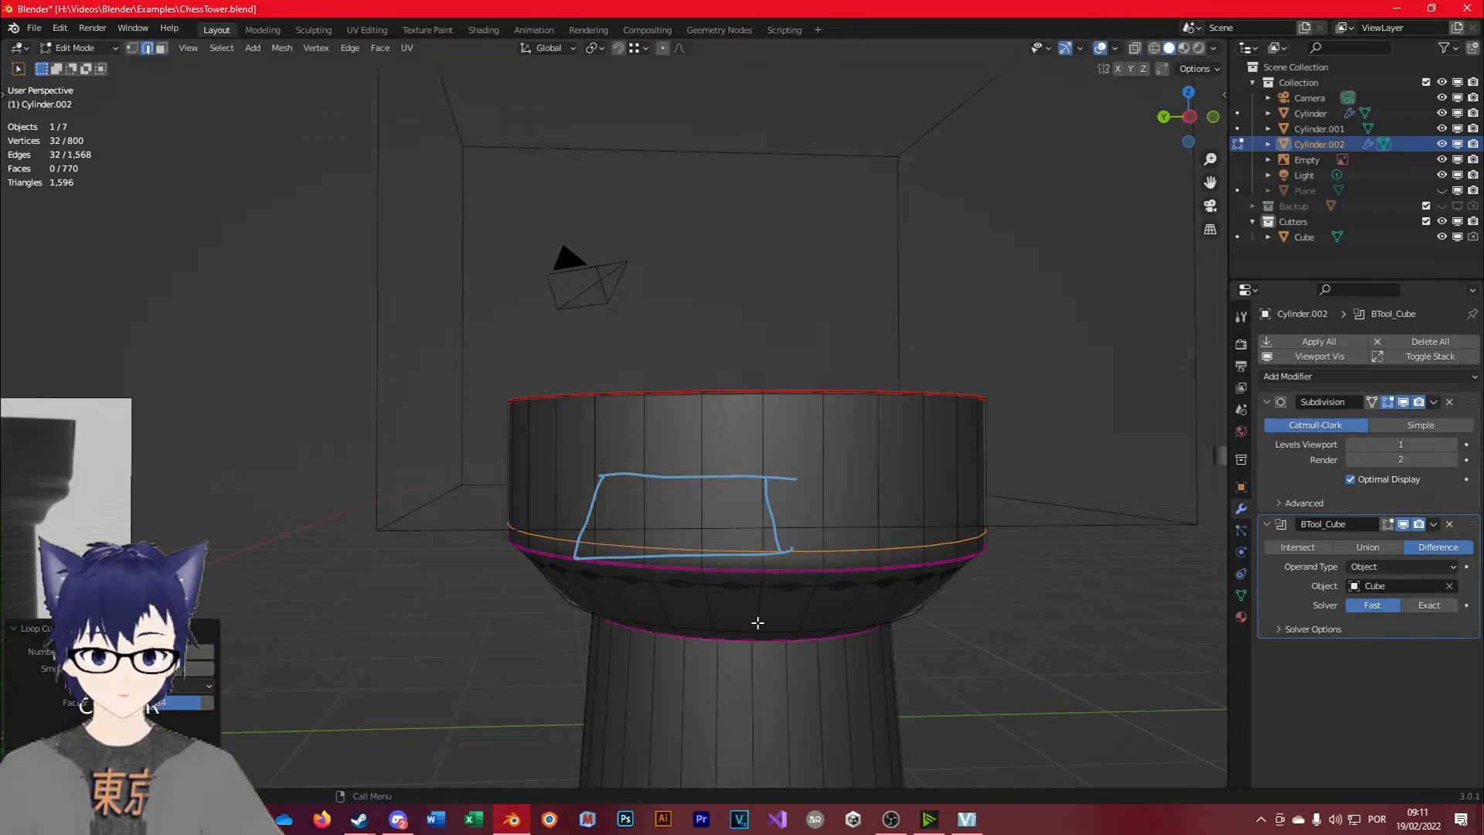
Examine the notch shading against the new edge loop on the rook's head.
{"action": "key", "text": "Tab"}
{"action": "middle_click_drag", "start_coordinate": [801, 652], "coordinate": [756, 638]}
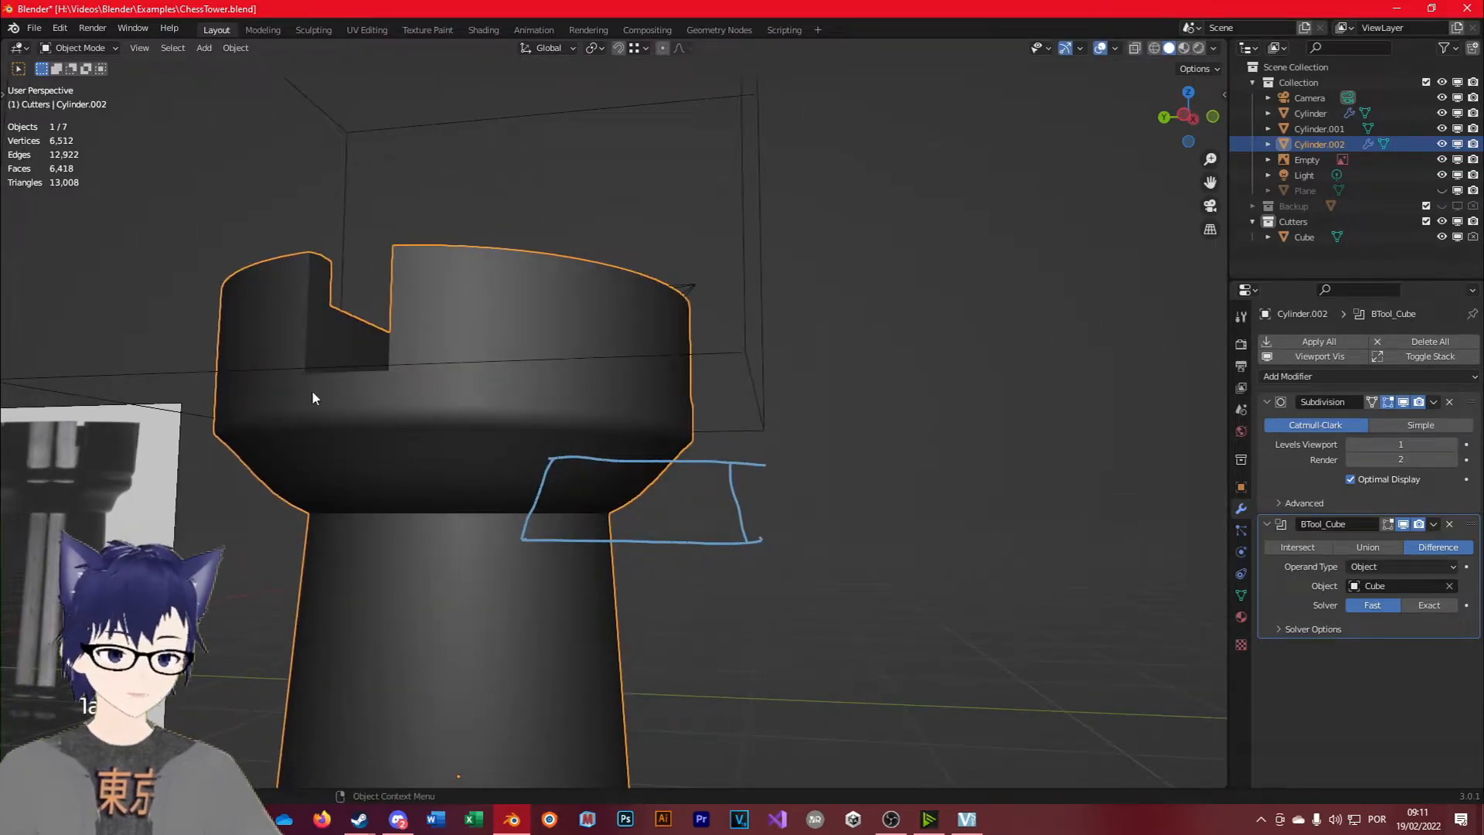
{"action": "scroll", "coordinate": [295, 376], "scroll_direction": "up", "scroll_amount": 2}
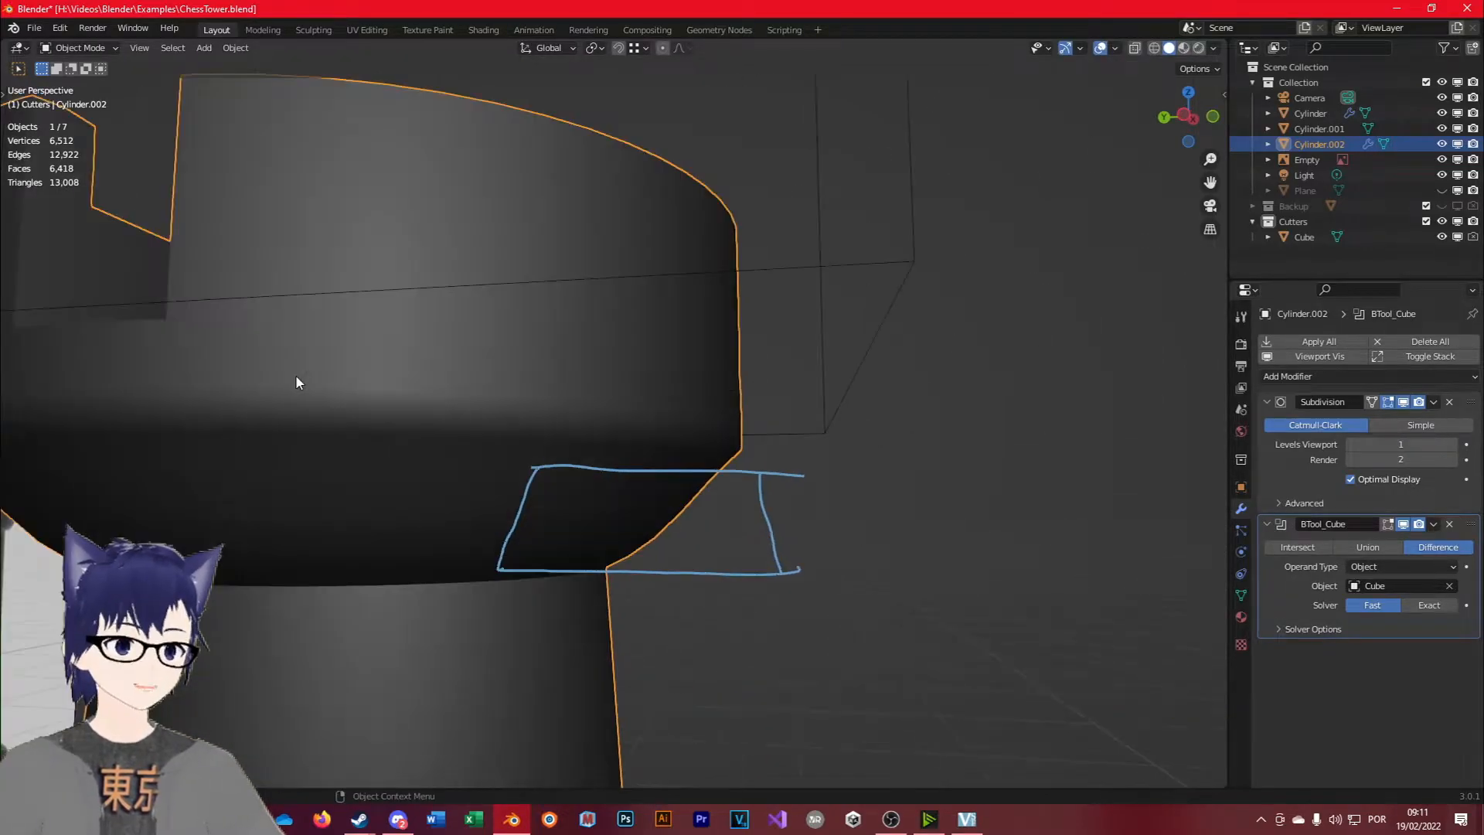
{"action": "middle_click_drag", "start_coordinate": [335, 430], "coordinate": [632, 496], "text": "shift"}
{"action": "key", "text": "Tab"}
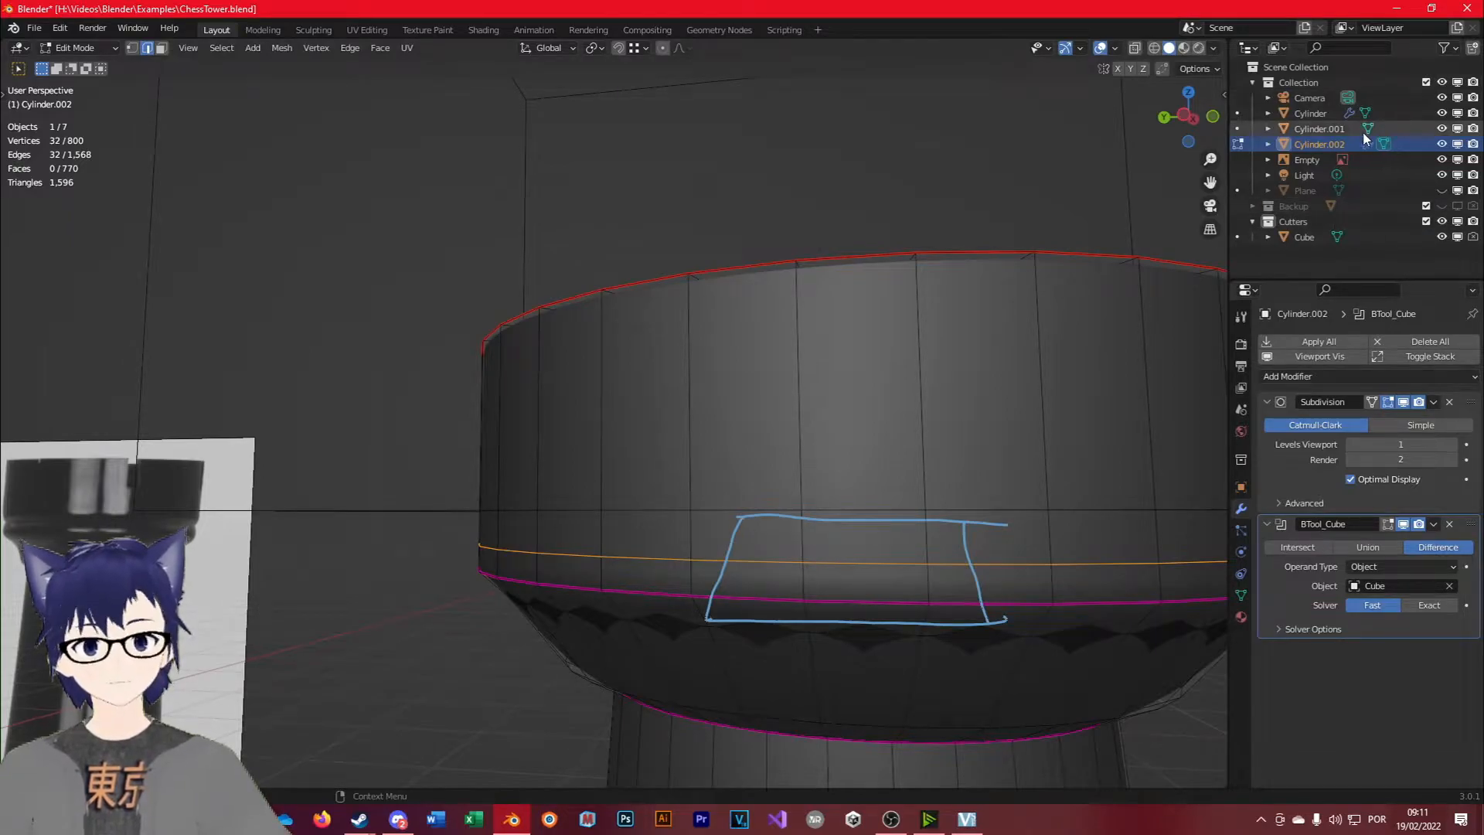
Hide the Cutters collection and check the head's edge loop in Edit Mode against the notched result.
{"action": "key", "text": "Tab"}
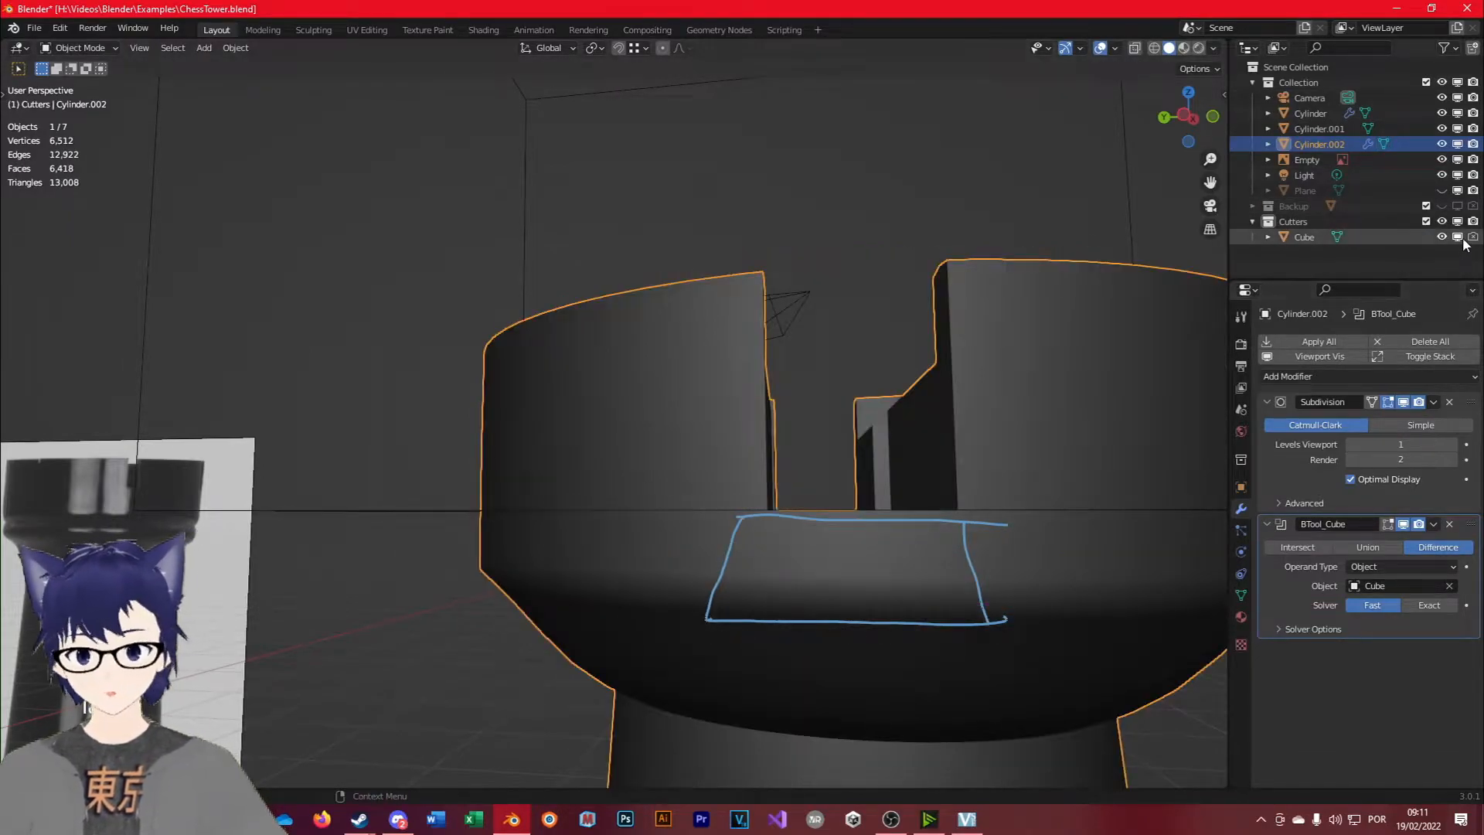
{"action": "scroll", "coordinate": [945, 628], "scroll_direction": "down", "scroll_amount": 5}
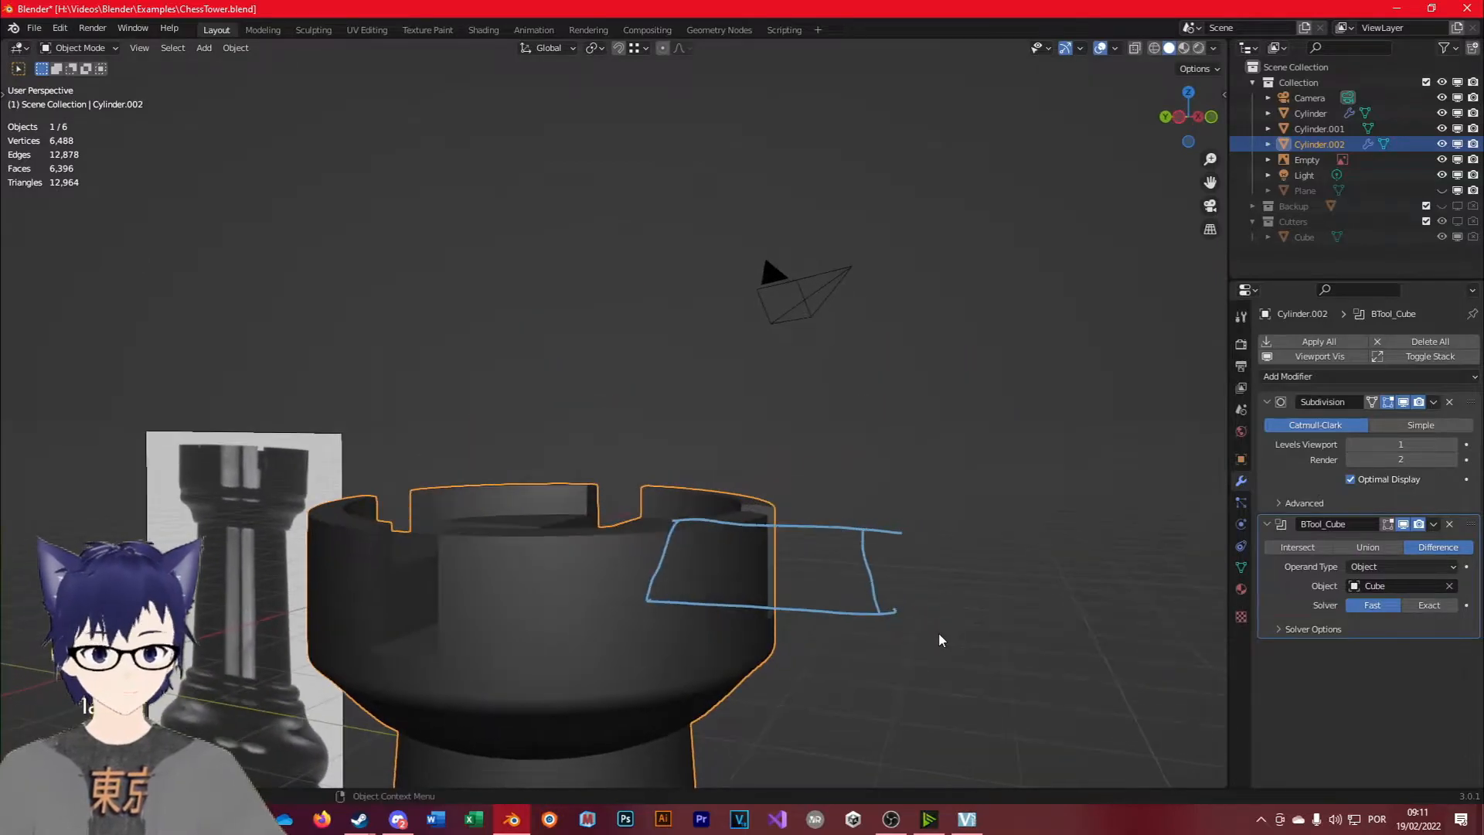
{"action": "scroll", "coordinate": [744, 684], "scroll_direction": "up", "scroll_amount": 2}
{"action": "middle_click_drag", "start_coordinate": [744, 686], "coordinate": [711, 700]}
{"action": "key", "text": "Tab"}
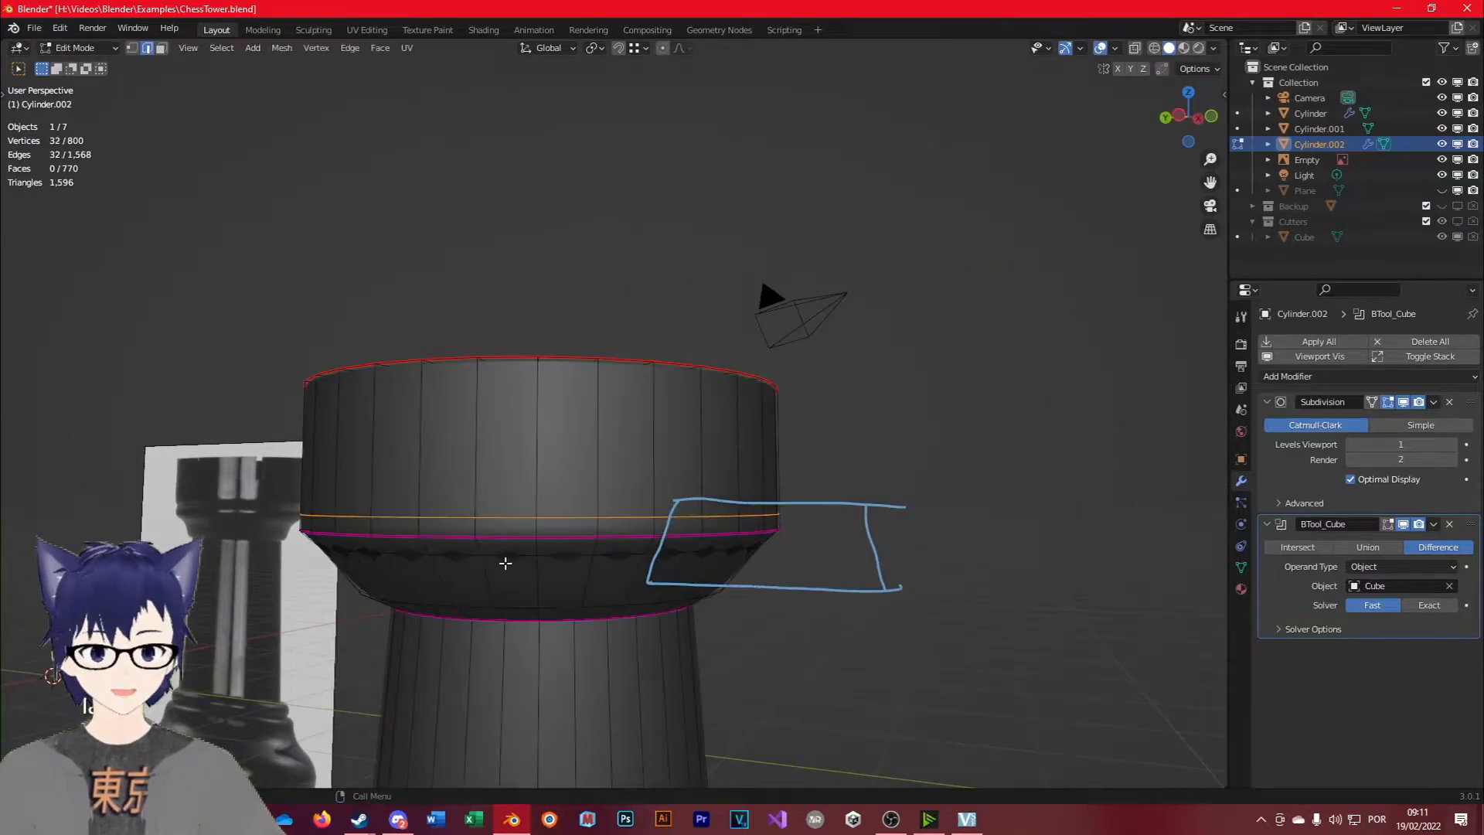
{"action": "key", "text": "Tab"}
{"action": "middle_click_drag", "start_coordinate": [417, 563], "coordinate": [461, 640]}
{"action": "key", "text": "Tab"}
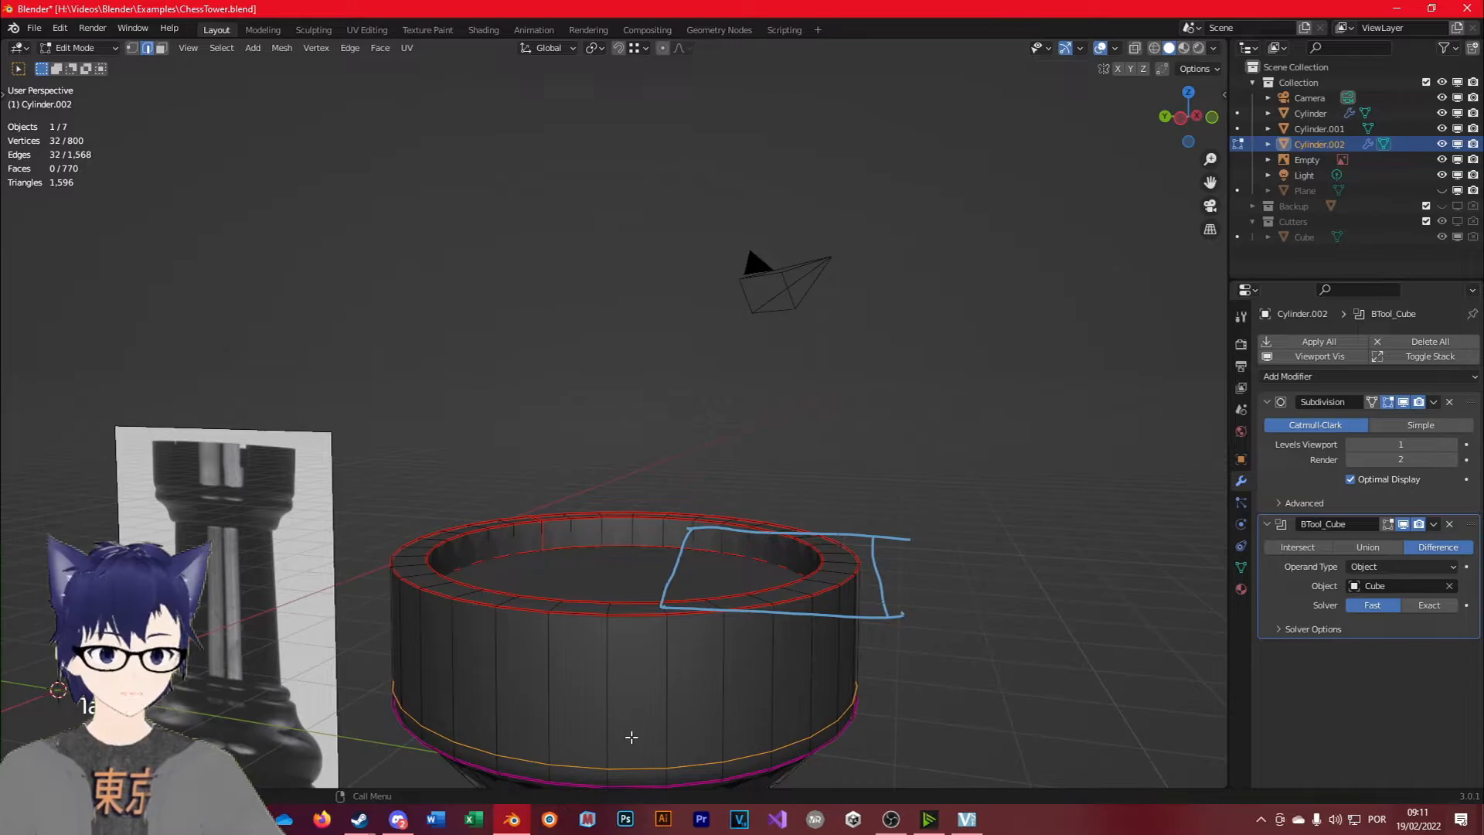
Slide the horizontal edge loop up to about the middle of the rook's head wall.
{"action": "key", "text": "g"}
{"action": "key", "text": "g"}
{"action": "left_click", "coordinate": [617, 696]}
{"action": "key", "text": "Tab"}
{"action": "middle_click_drag", "start_coordinate": [602, 716], "coordinate": [545, 748]}
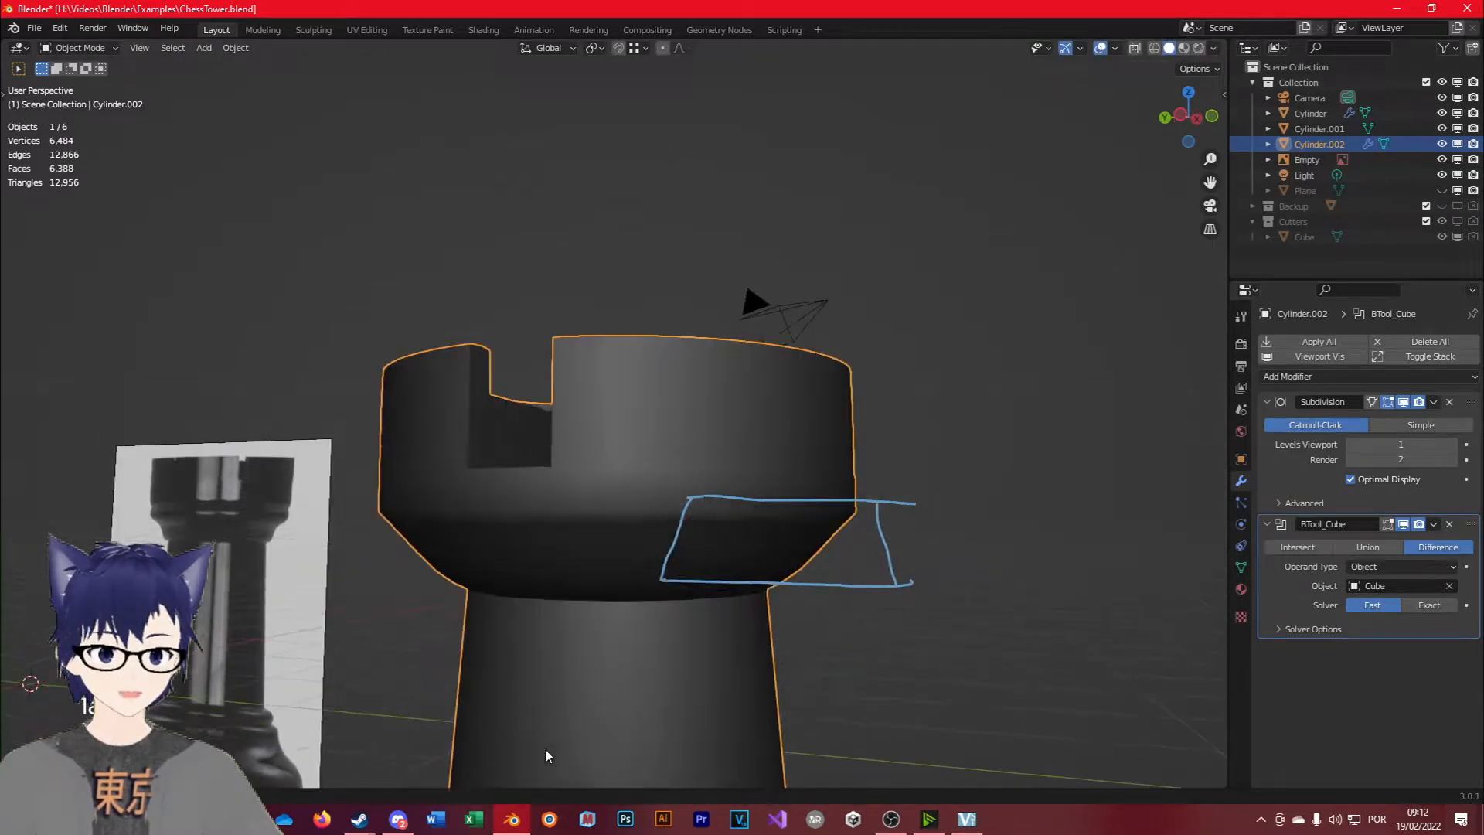
Add a vertical edge loop through the second rook's mesh and check the notch shading.
{"action": "scroll", "coordinate": [547, 710], "scroll_direction": "up", "scroll_amount": 3}
{"action": "scroll", "coordinate": [550, 665], "scroll_direction": "down", "scroll_amount": 4}
{"action": "middle_click_drag", "start_coordinate": [553, 675], "coordinate": [531, 701]}
{"action": "key", "text": "Tab"}
{"action": "key", "text": "ctrl+r"}
{"action": "key", "text": "Escape"}
{"action": "key", "text": "Tab"}
{"action": "scroll", "coordinate": [592, 676], "scroll_direction": "up", "scroll_amount": 5}
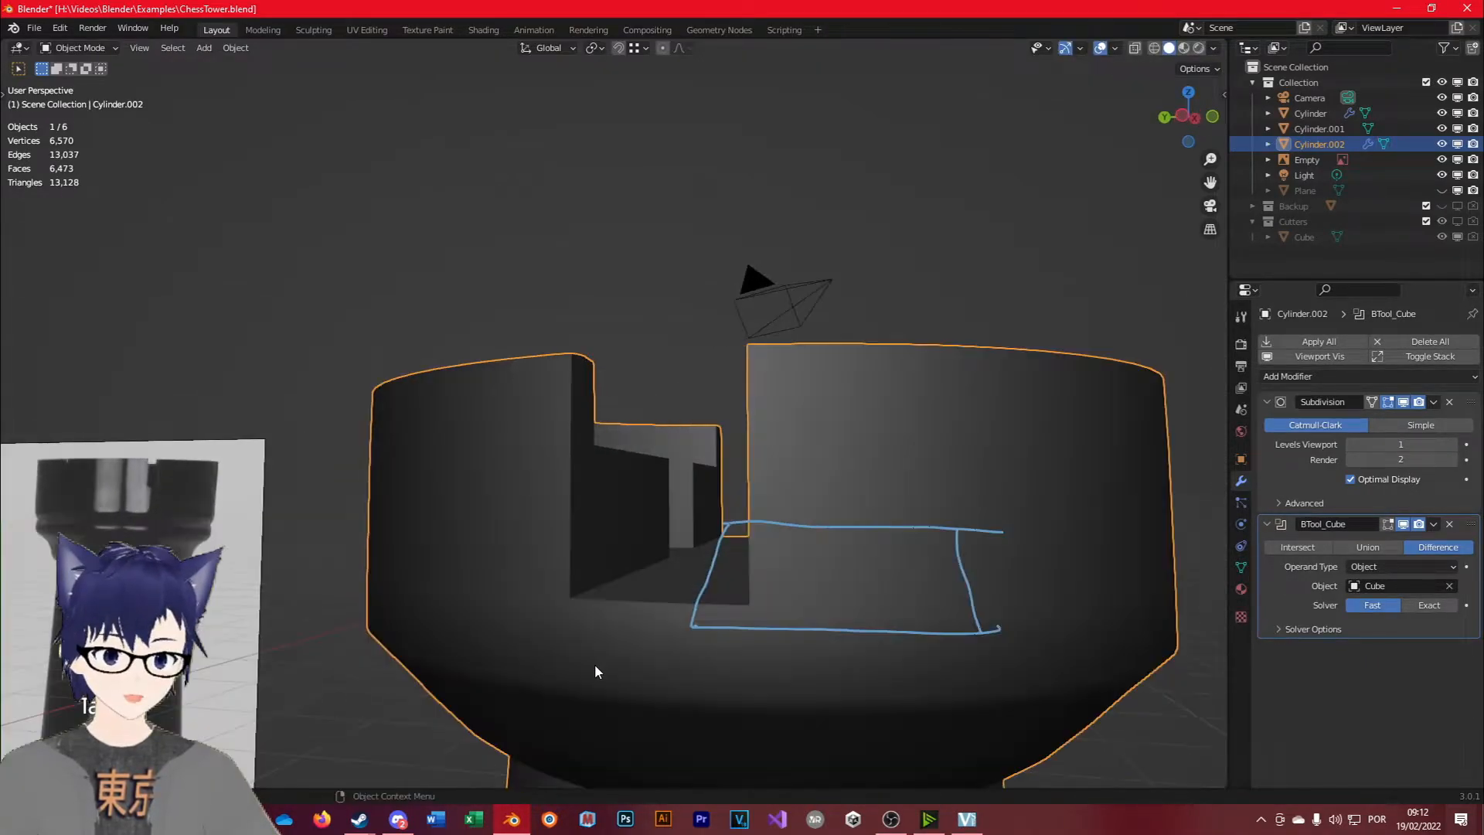
Try to shift the vertical edge loop along the X axis, and undo the move.
{"action": "key", "text": "Tab"}
{"action": "key", "text": "ctrl+r"}
{"action": "middle_click_drag", "start_coordinate": [935, 653], "coordinate": [901, 540]}
{"action": "key", "text": "g"}
{"action": "key", "text": "x"}
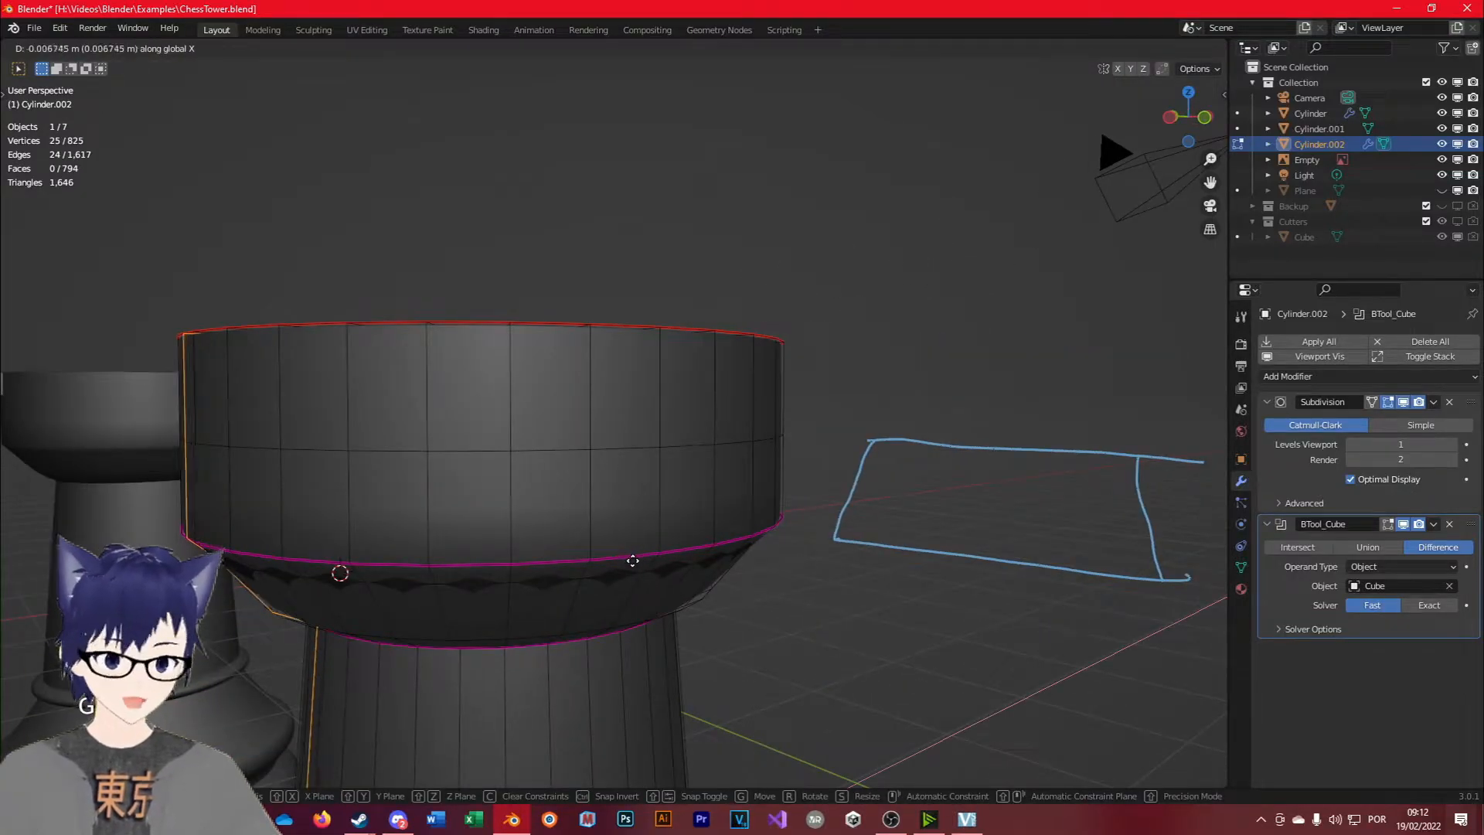
{"action": "left_click", "coordinate": [623, 566]}
{"action": "key", "text": "Tab"}
{"action": "middle_click_drag", "start_coordinate": [622, 566], "coordinate": [476, 585]}
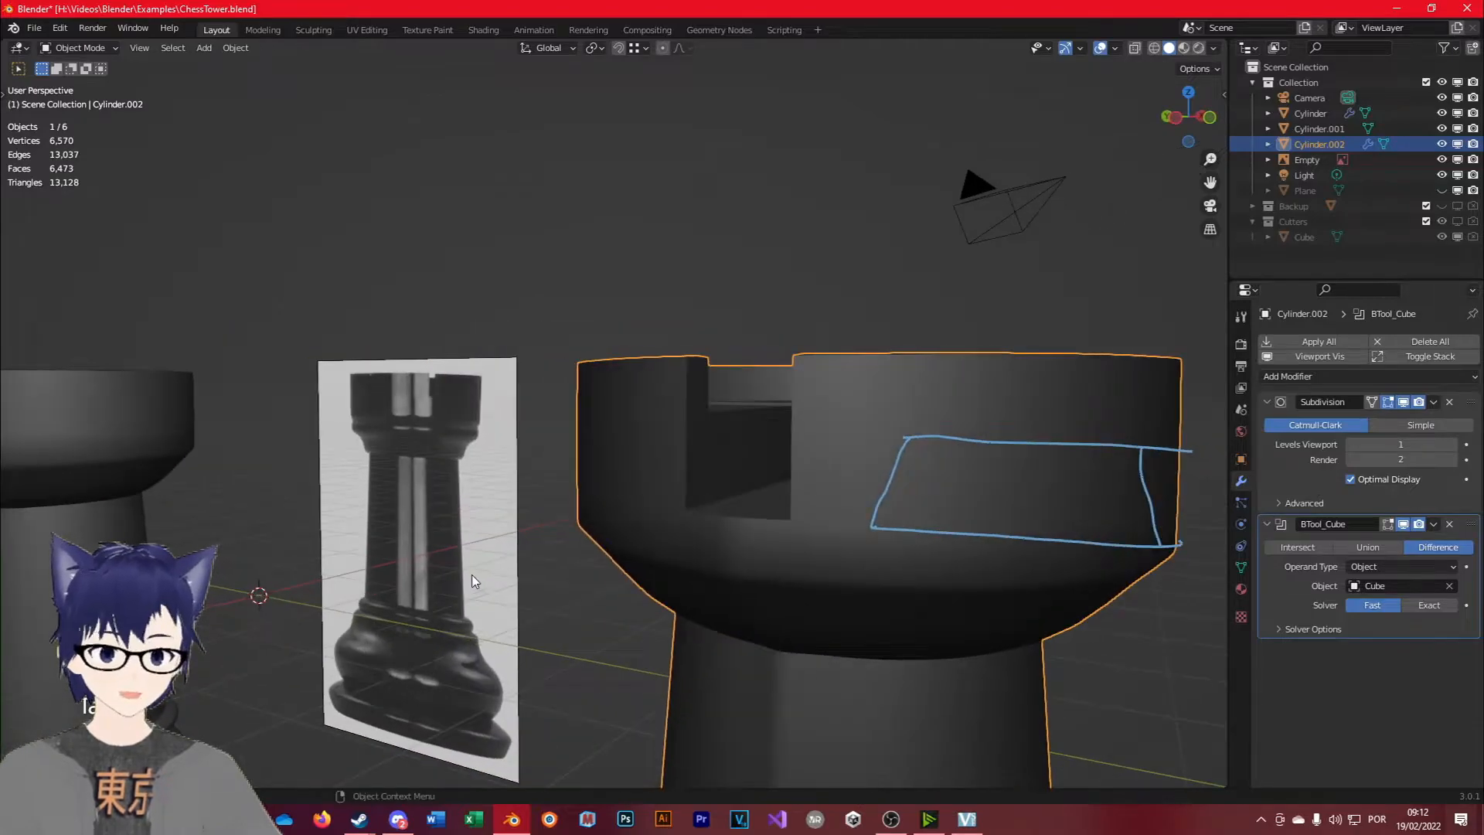
{"action": "scroll", "coordinate": [456, 572], "scroll_direction": "up", "scroll_amount": 5}
{"action": "key", "text": "ctrl+z"}
{"action": "key", "text": "ctrl+z"}
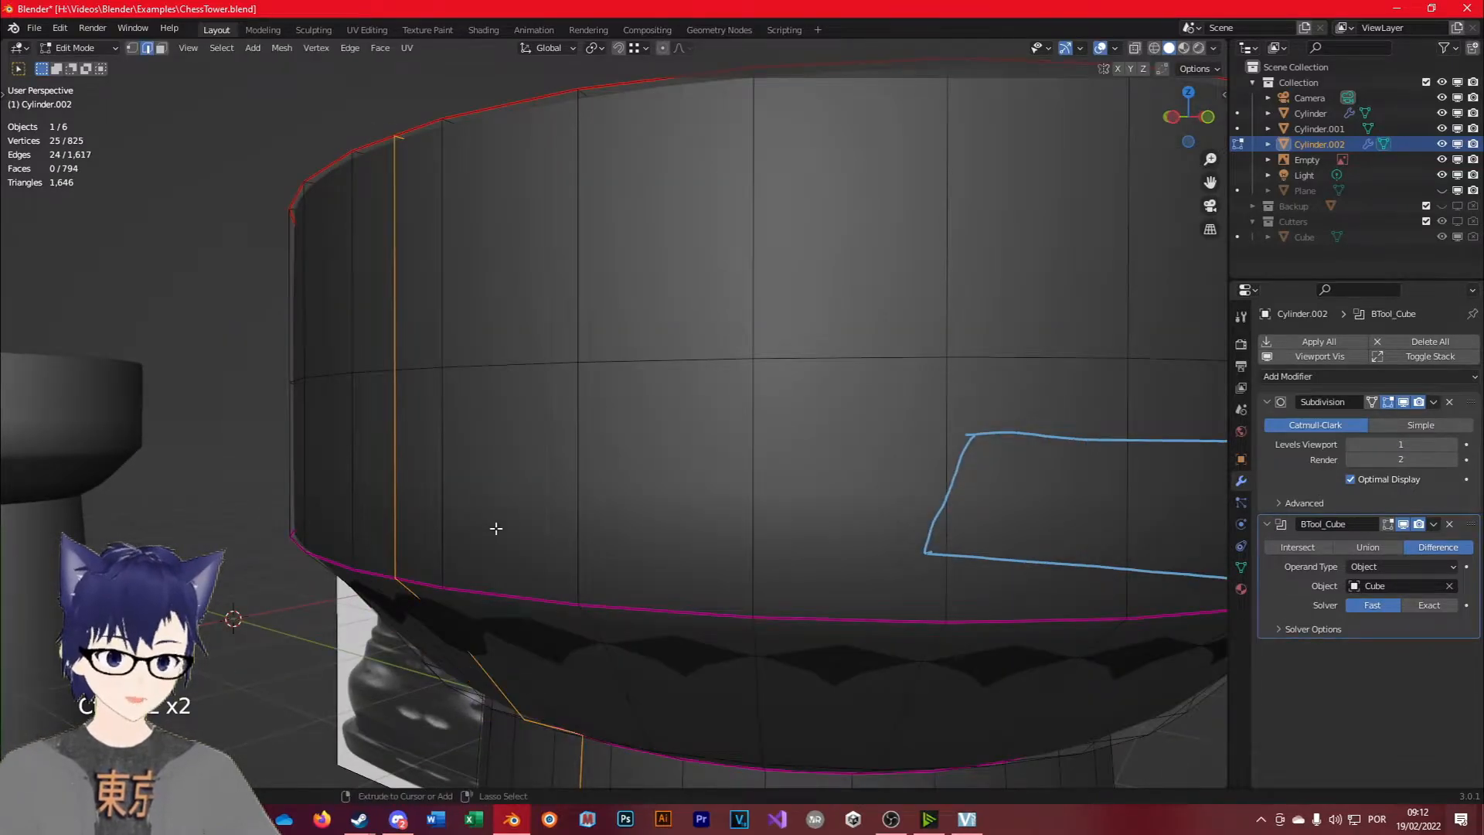
{"action": "key", "text": "ctrl+z"}
Try selecting two vertices on the rook's head in vertex mode, and undo the selection changes.
{"action": "scroll", "coordinate": [495, 527], "scroll_direction": "down", "scroll_amount": 6}
{"action": "key", "text": "Tab"}
{"action": "key", "text": "1"}
{"action": "left_click", "coordinate": [1036, 493]}
{"action": "left_click", "coordinate": [1024, 703], "text": "shift"}
{"action": "key", "text": "ctrl+z"}
{"action": "key", "text": "ctrl+z"}
{"action": "key", "text": "ctrl+z"}
{"action": "key", "text": "ctrl+z"}
{"action": "key", "text": "ctrl+z"}
{"action": "key", "text": "ctrl+z"}
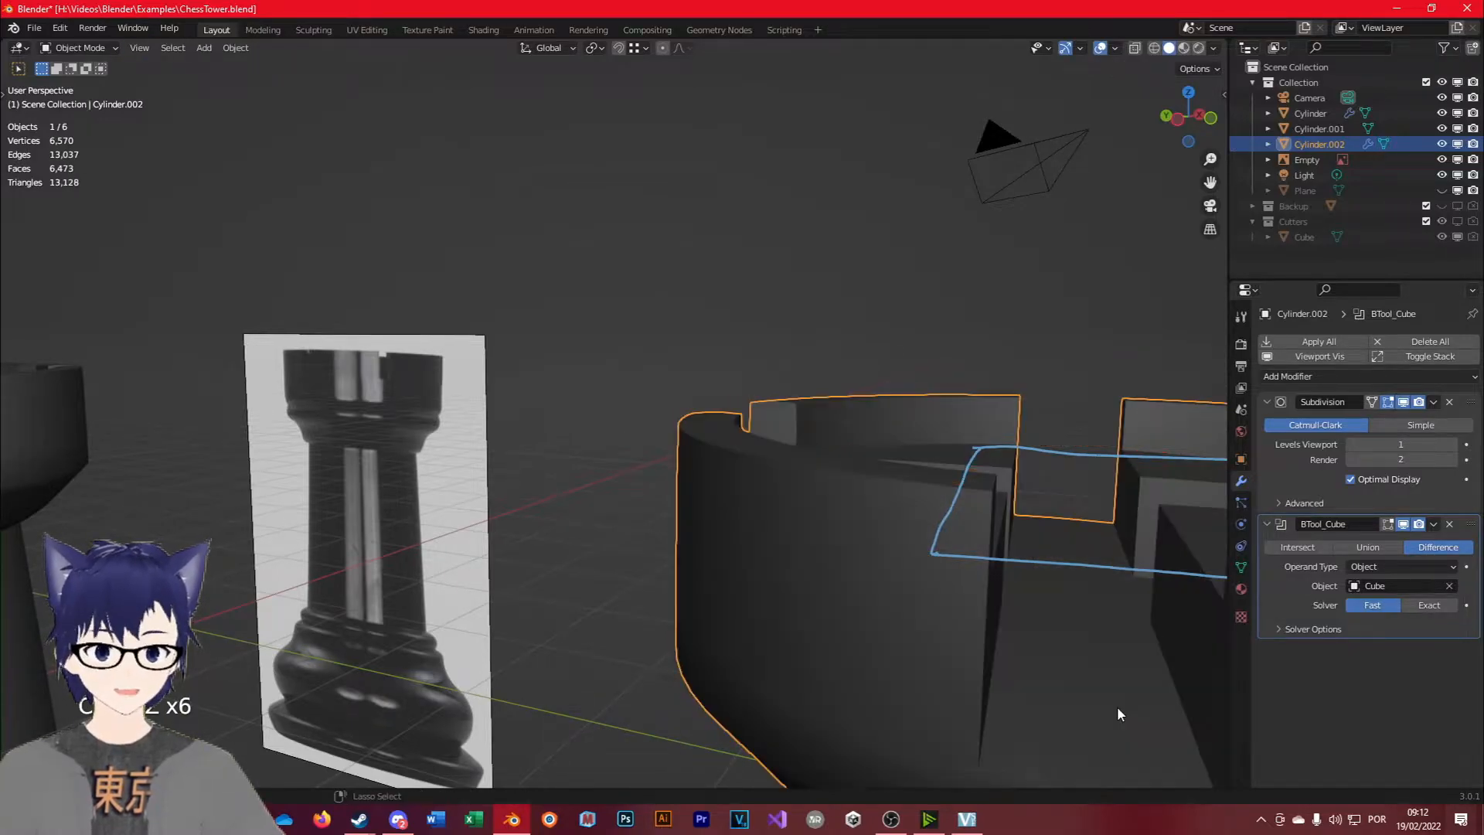
Erase the trapezoid annotation and view both rooks side by side.
{"action": "scroll", "coordinate": [1096, 692], "scroll_direction": "down", "scroll_amount": 5}
{"action": "right_click_drag", "start_coordinate": [841, 503], "coordinate": [1070, 503]}
{"action": "mouse_move", "coordinate": [450, 585]}
{"action": "middle_mouse_down"}
{"action": "mouse_move", "coordinate": [572, 657]}
{"action": "mouse_move", "coordinate": [874, 630]}
{"action": "middle_mouse_up"}
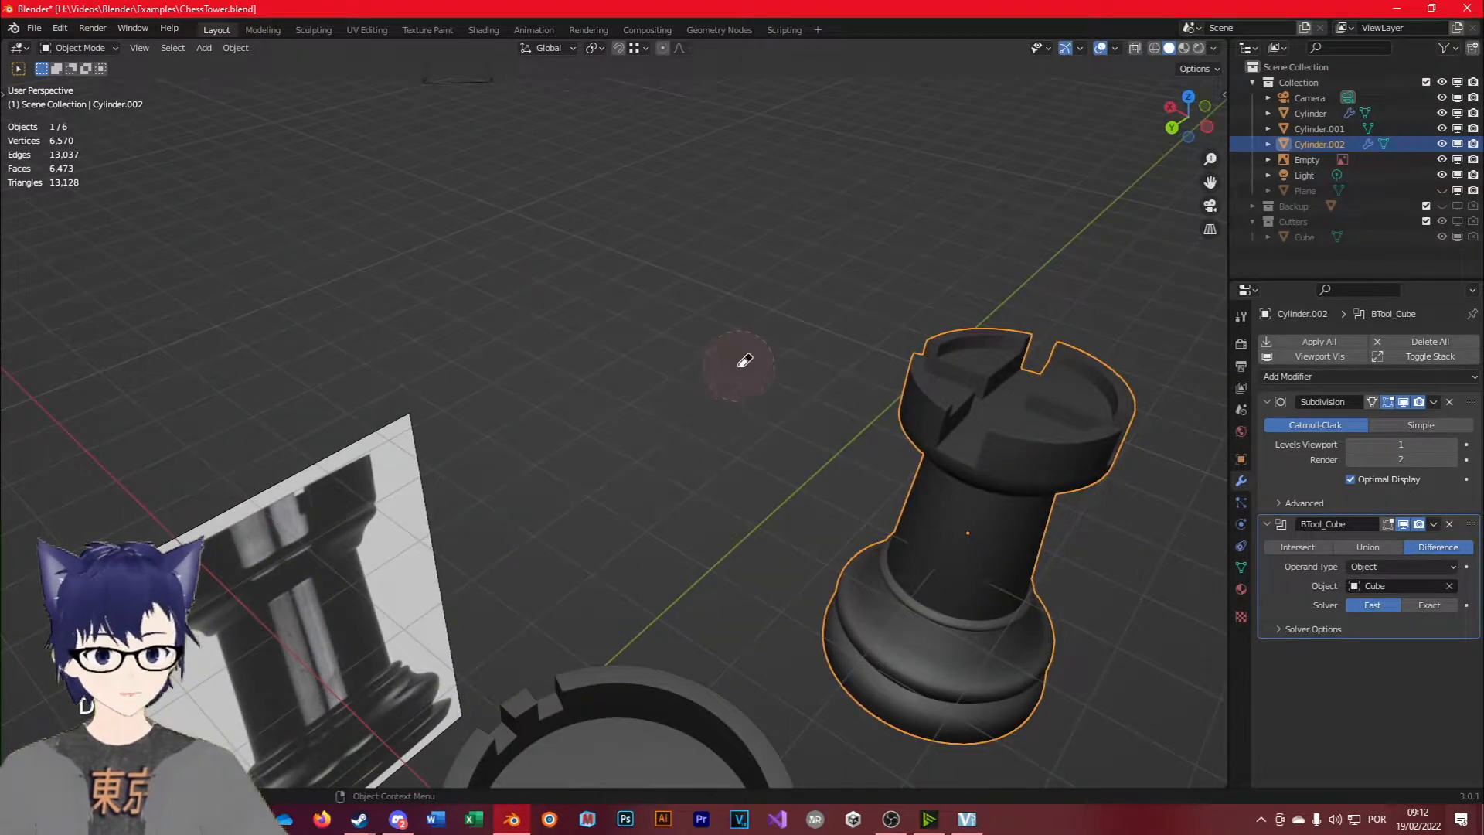
{"action": "mouse_move", "coordinate": [996, 595]}
{"action": "middle_mouse_down"}
{"action": "mouse_move", "coordinate": [879, 546]}
{"action": "mouse_move", "coordinate": [852, 642]}
{"action": "mouse_move", "coordinate": [883, 680]}
{"action": "mouse_move", "coordinate": [1008, 601]}
{"action": "middle_mouse_up"}
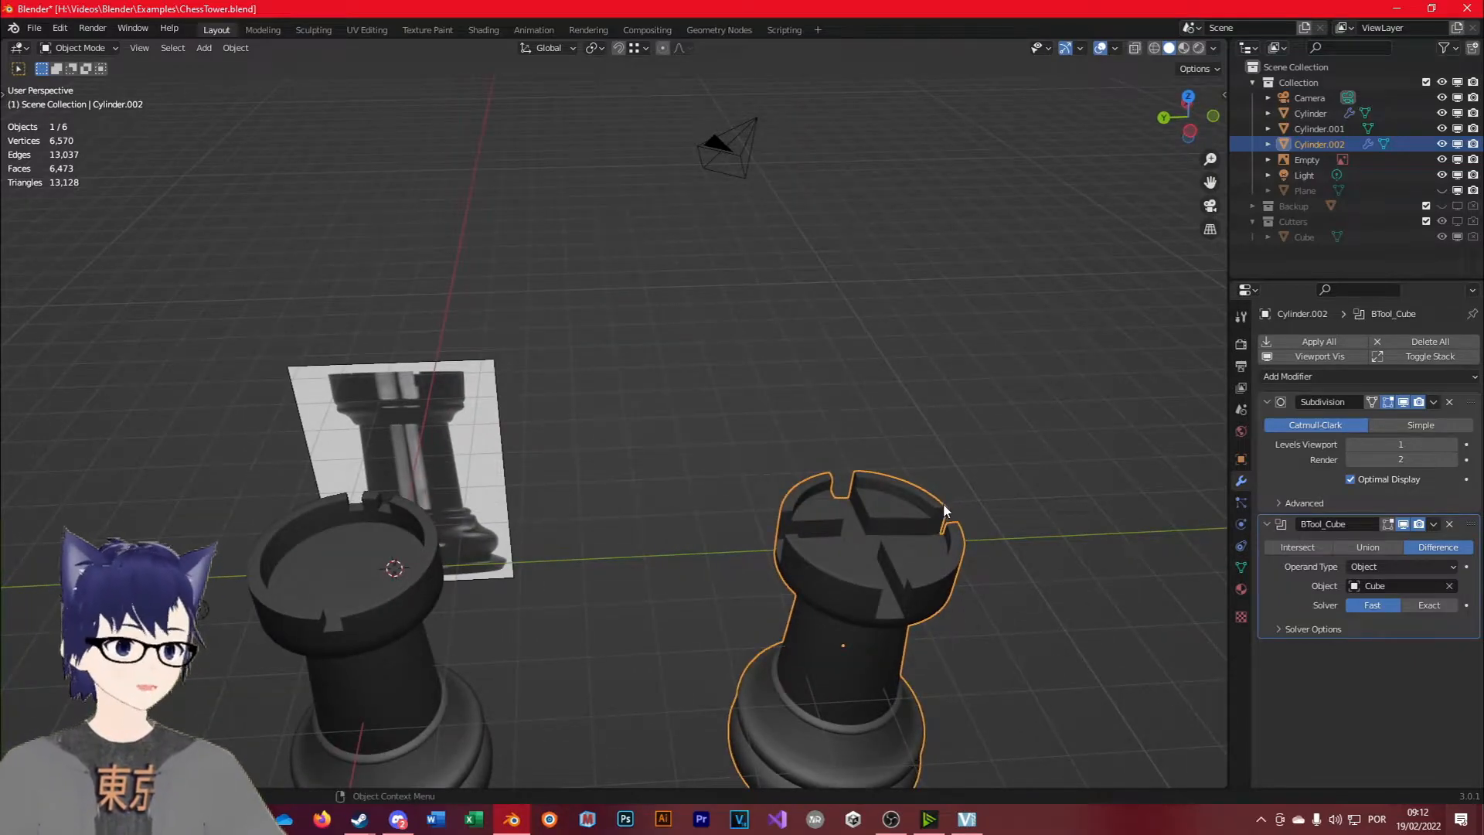
{"action": "middle_click_drag", "start_coordinate": [833, 680], "coordinate": [580, 507]}
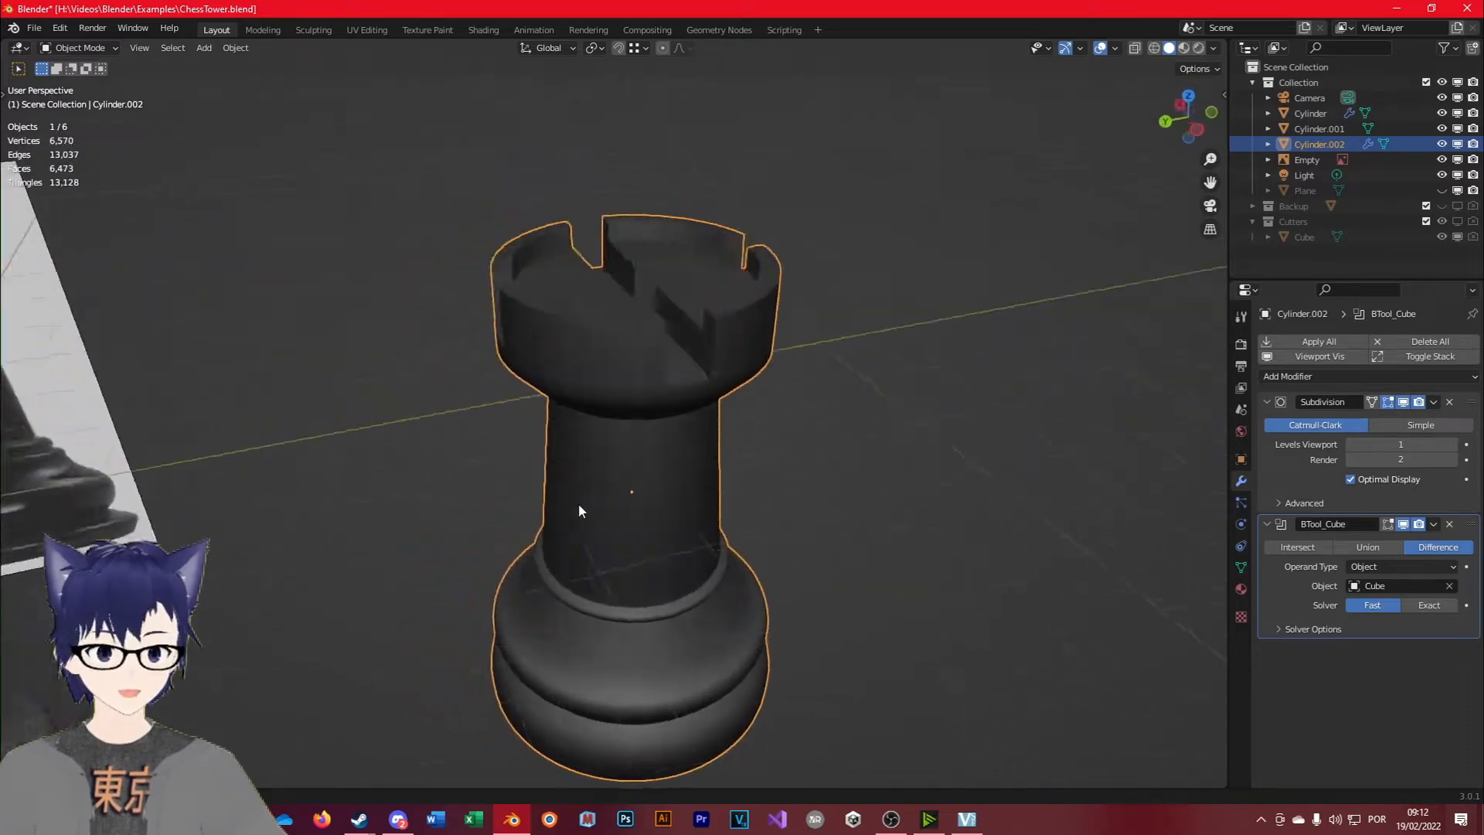
{"action": "scroll", "coordinate": [614, 502], "scroll_direction": "down", "scroll_amount": 3}
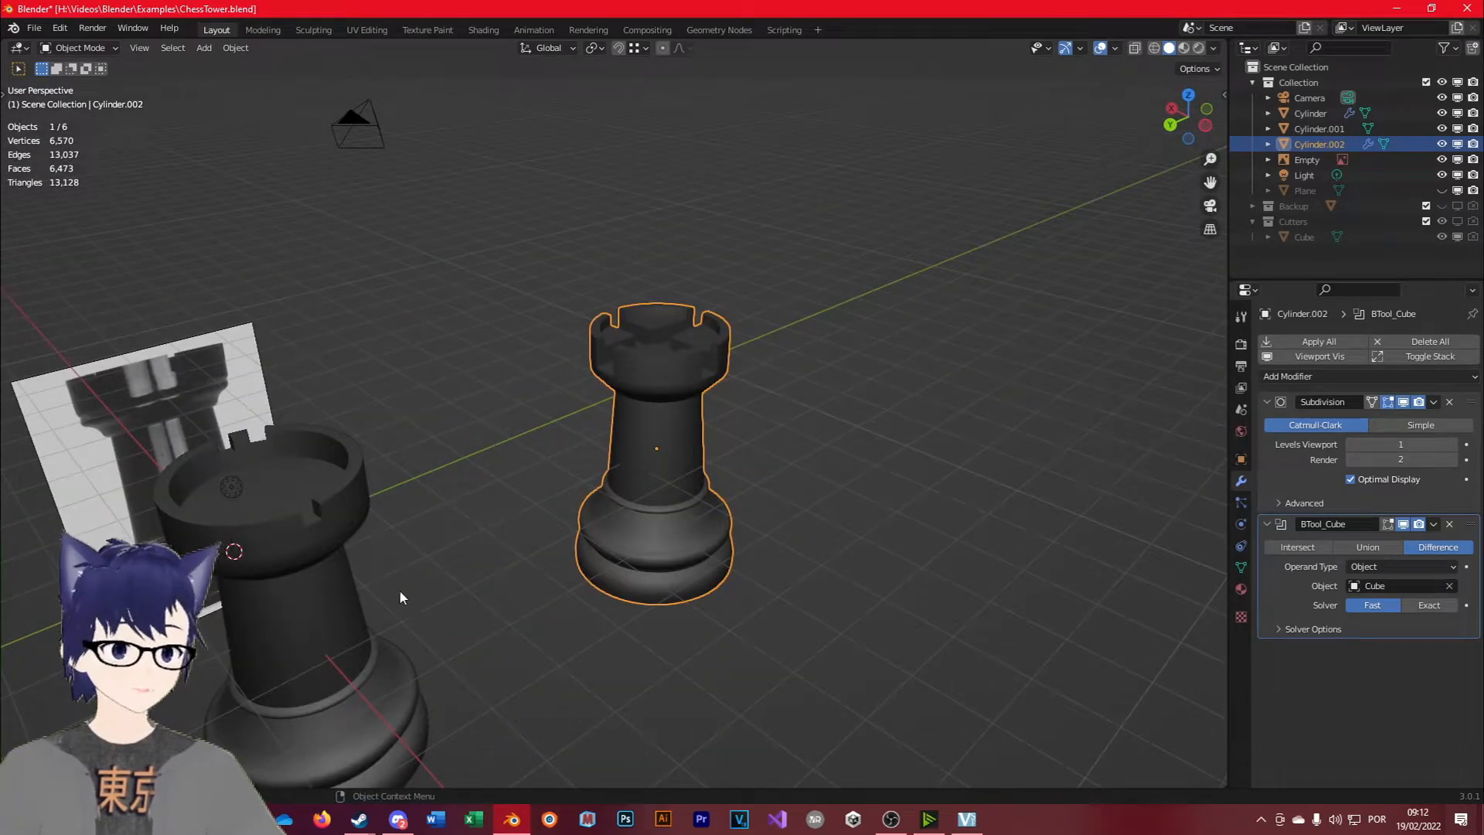
{"action": "middle_click_drag", "start_coordinate": [399, 589], "coordinate": [660, 582]}
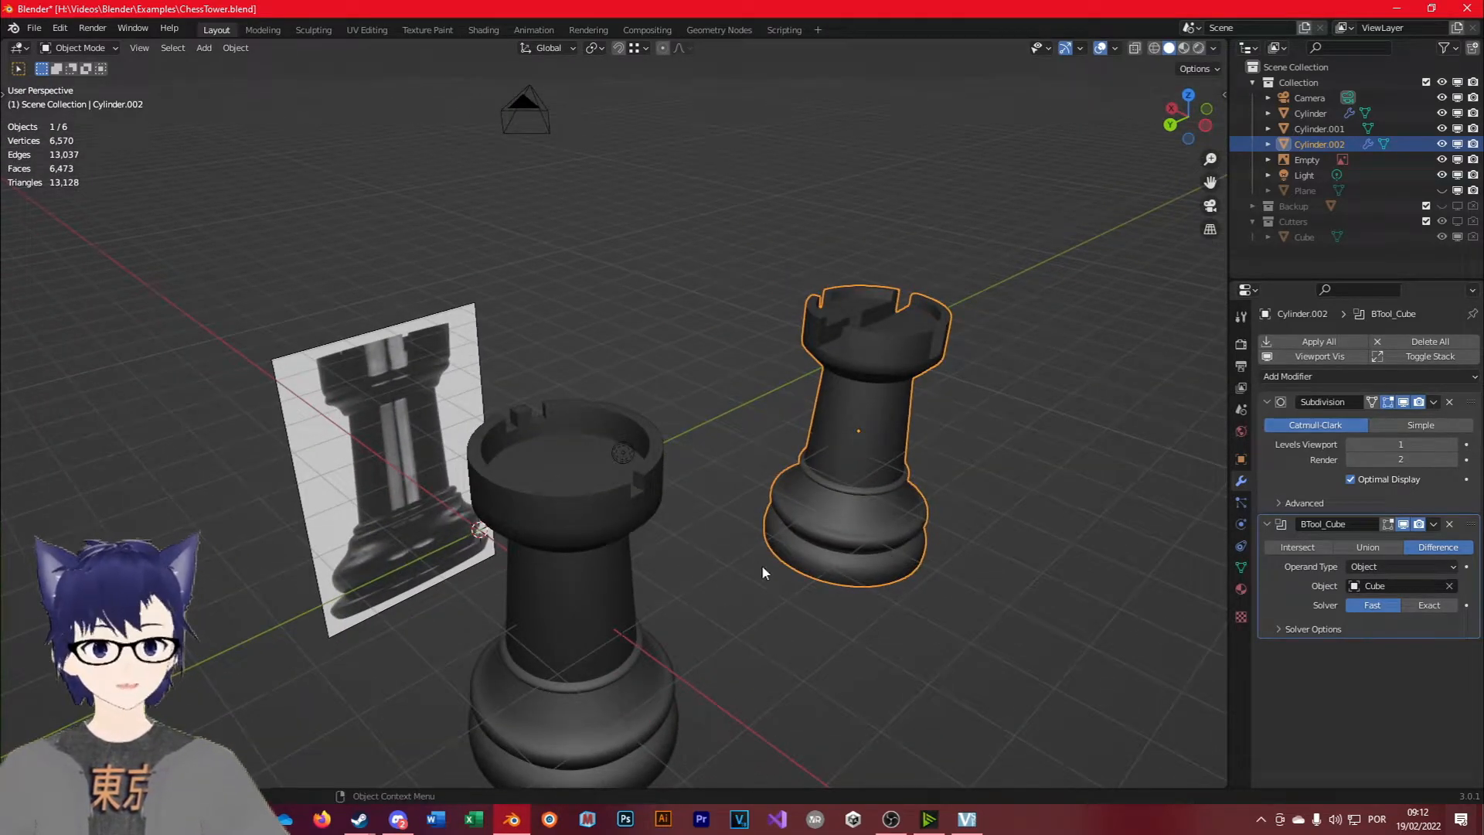
{"action": "middle_click_drag", "start_coordinate": [1060, 600], "coordinate": [978, 583]}
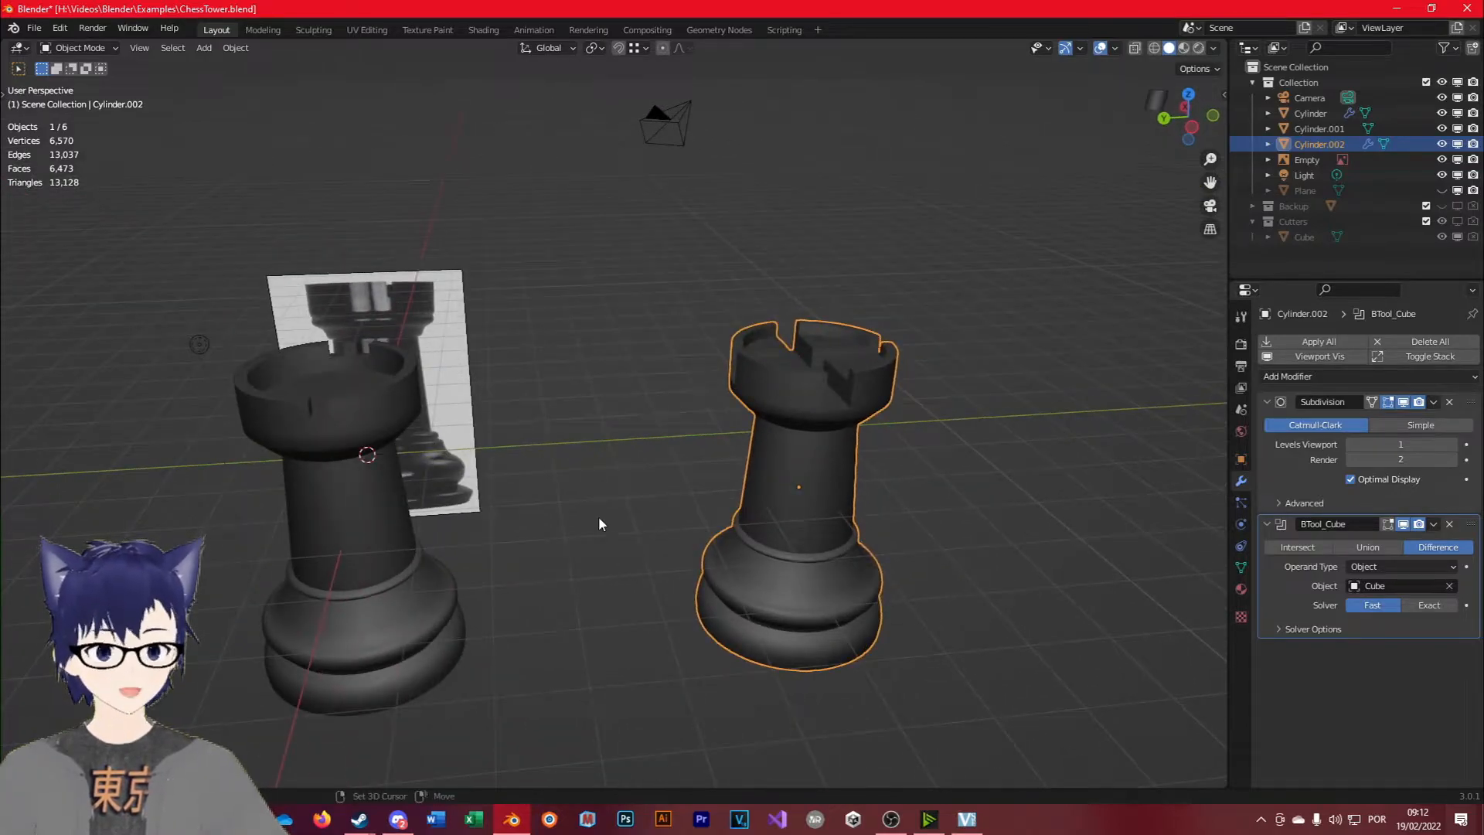
Add a cylinder and rotate it 90 degrees about the Y axis.
{"action": "key", "text": "shift+a"}
{"action": "mouse_move", "coordinate": [587, 488]}
{"action": "left_click", "coordinate": [669, 565]}
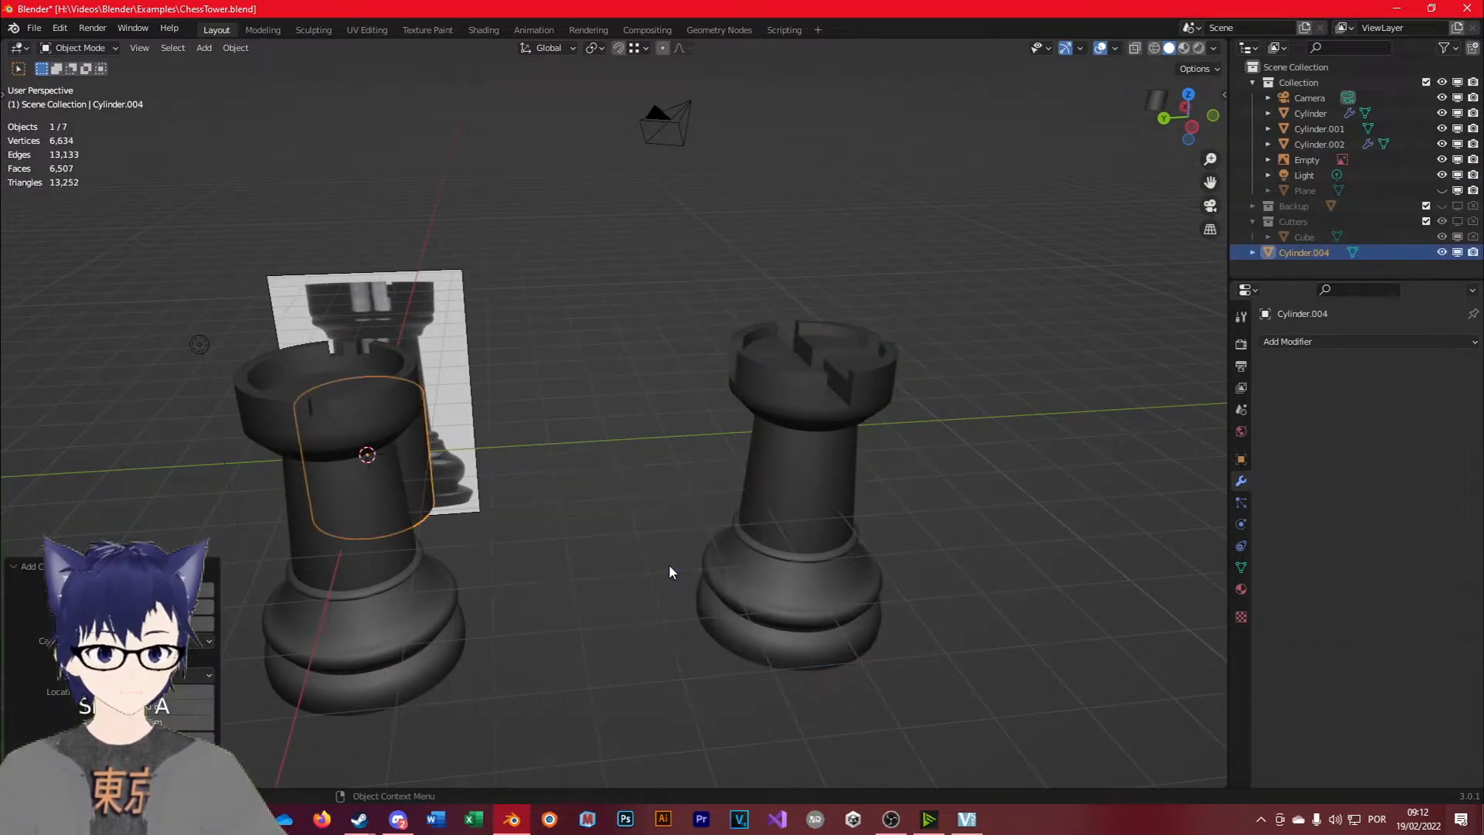
{"action": "type", "text": "rxy90"}
{"action": "key", "text": "Return"}
Shade the new cylinder smooth and enable Auto Smooth at 30° in its normals settings.
{"action": "key", "text": "Tab"}
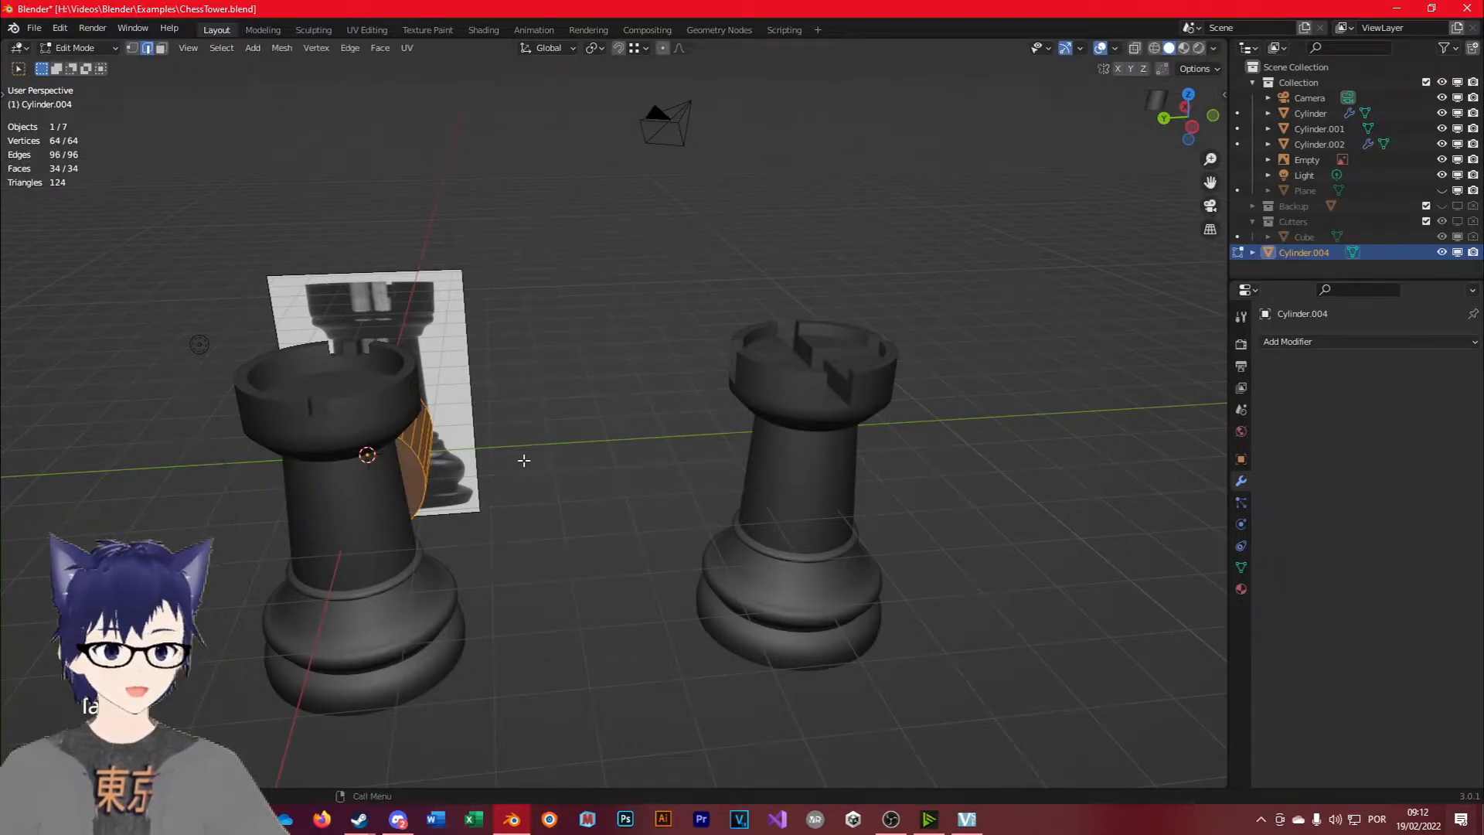
{"action": "key", "text": "F3"}
{"action": "type", "text": "shade"}
{"action": "key", "text": "Return"}
{"action": "key", "text": "Tab"}
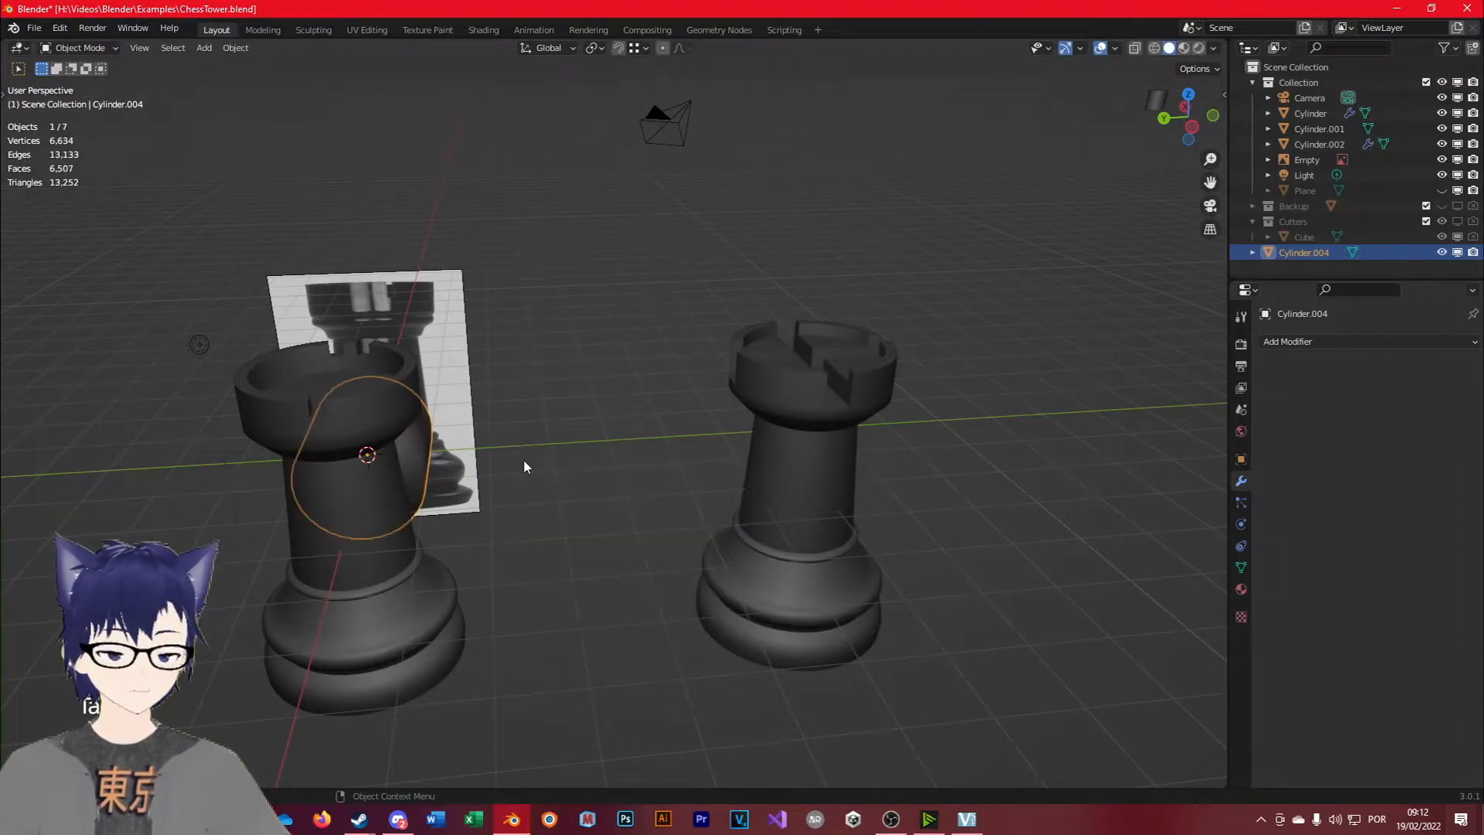
{"action": "left_click", "coordinate": [1240, 569]}
{"action": "left_click", "coordinate": [1353, 663]}
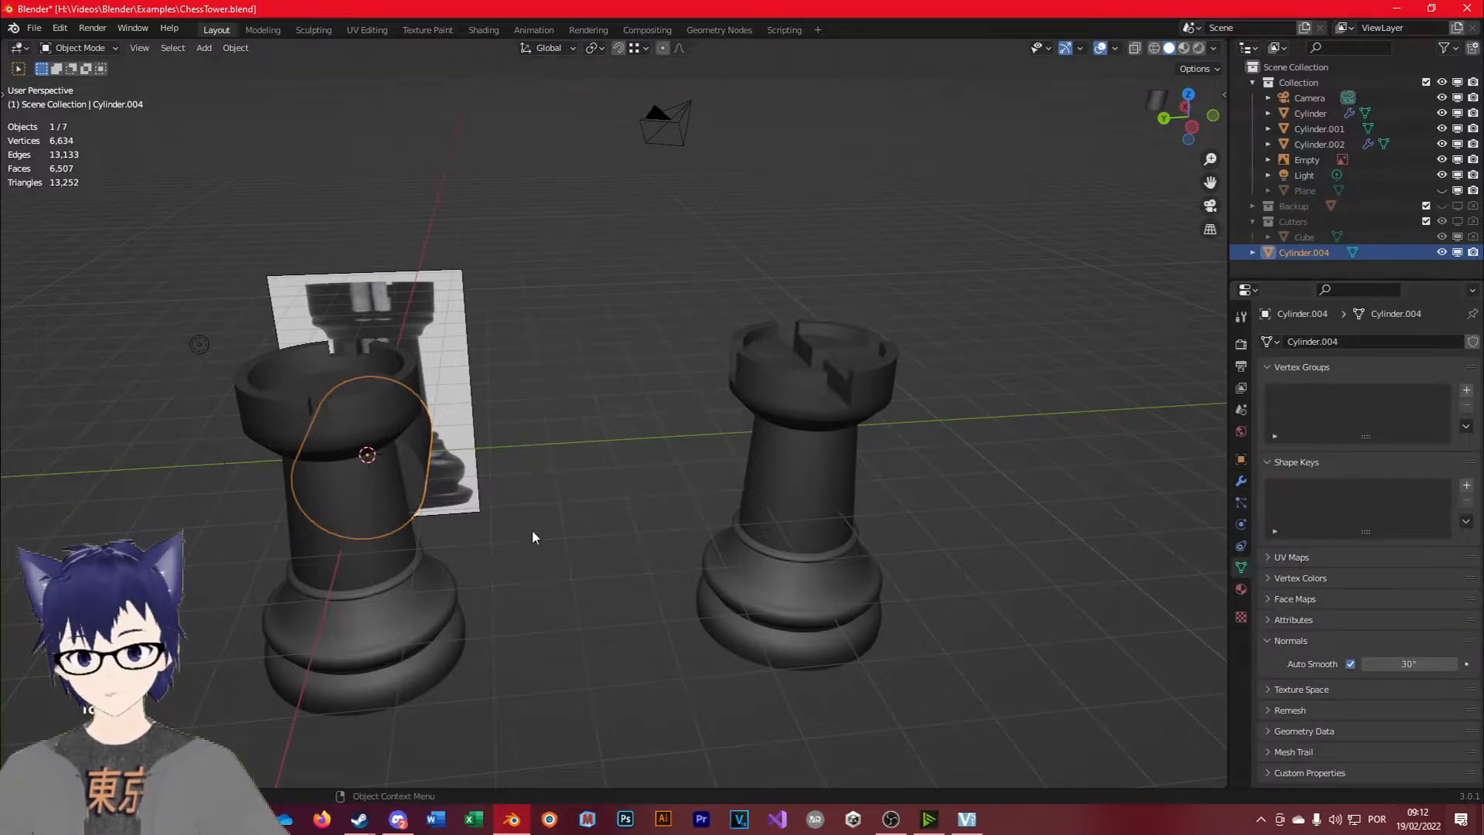
{"action": "key", "text": "Tab"}
{"action": "key", "text": "Tab"}
Move the cylinder horizontally into the second rook's stem and subtract it with a Bool Tool difference.
{"action": "key", "text": "g"}
{"action": "key", "text": "shift+z"}
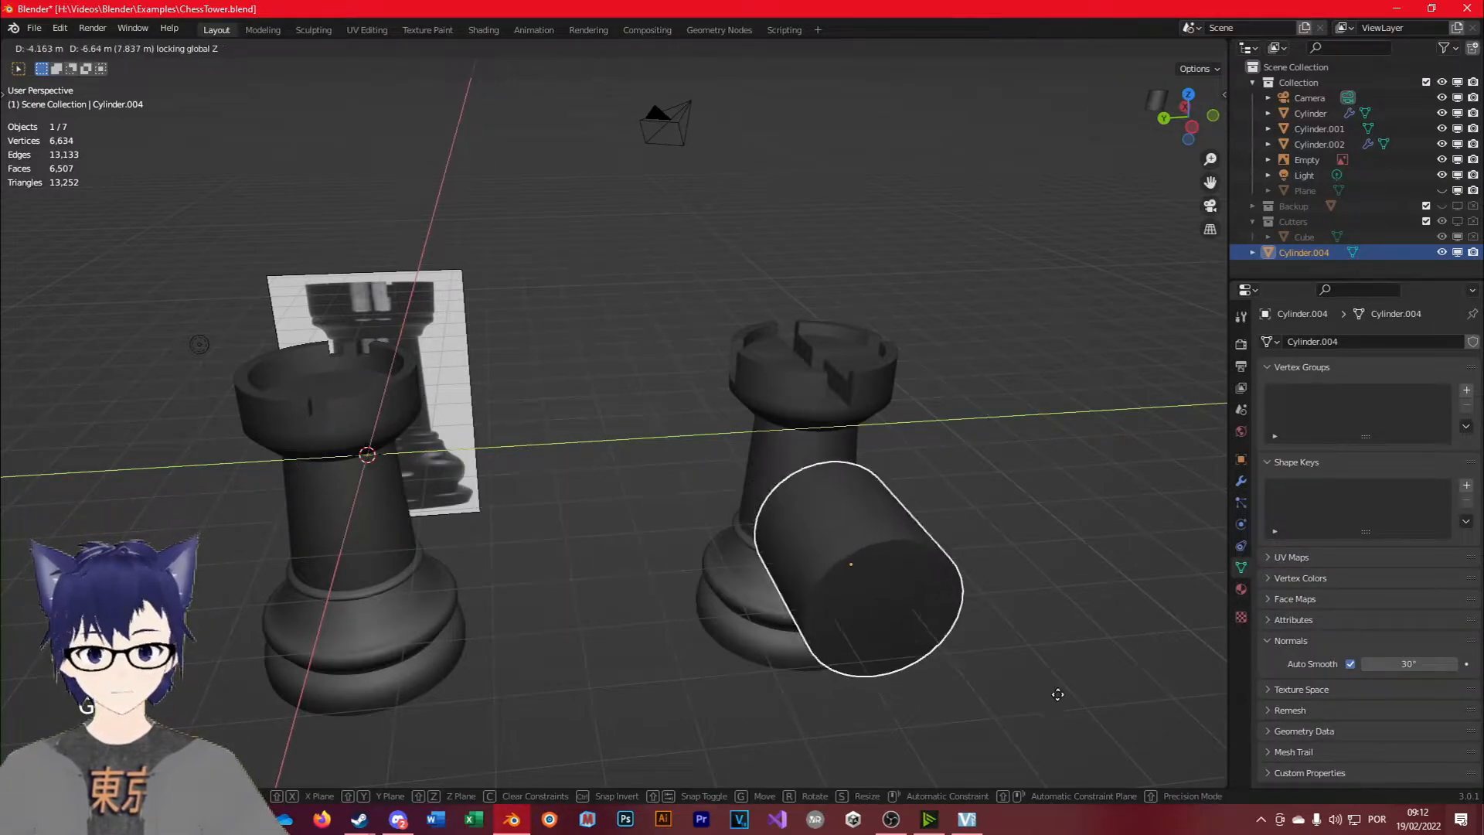
{"action": "left_click", "coordinate": [905, 638]}
{"action": "left_click", "coordinate": [790, 424], "text": "shift"}
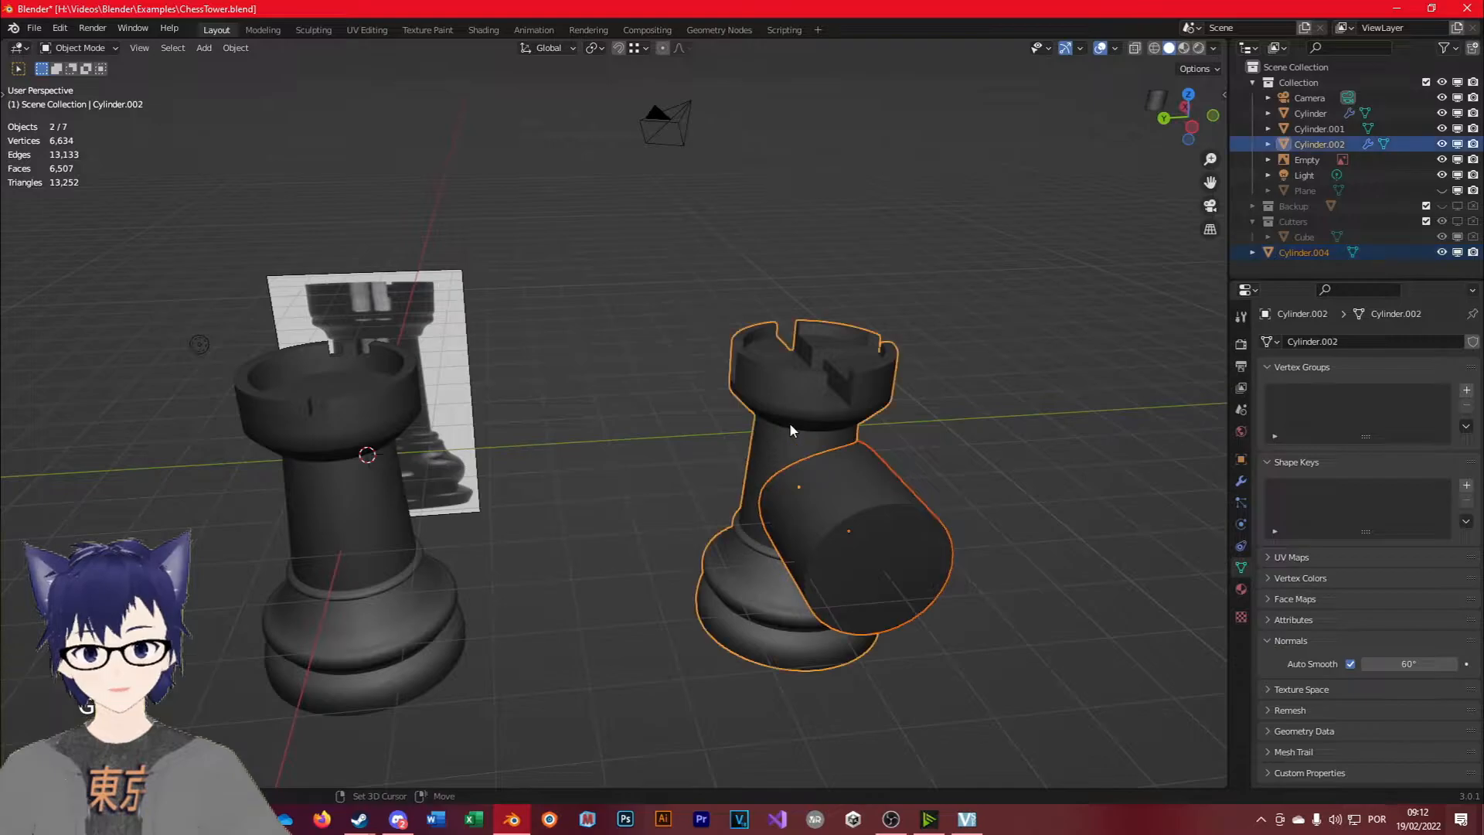
{"action": "key", "text": "ctrl+KP_Subtract"}
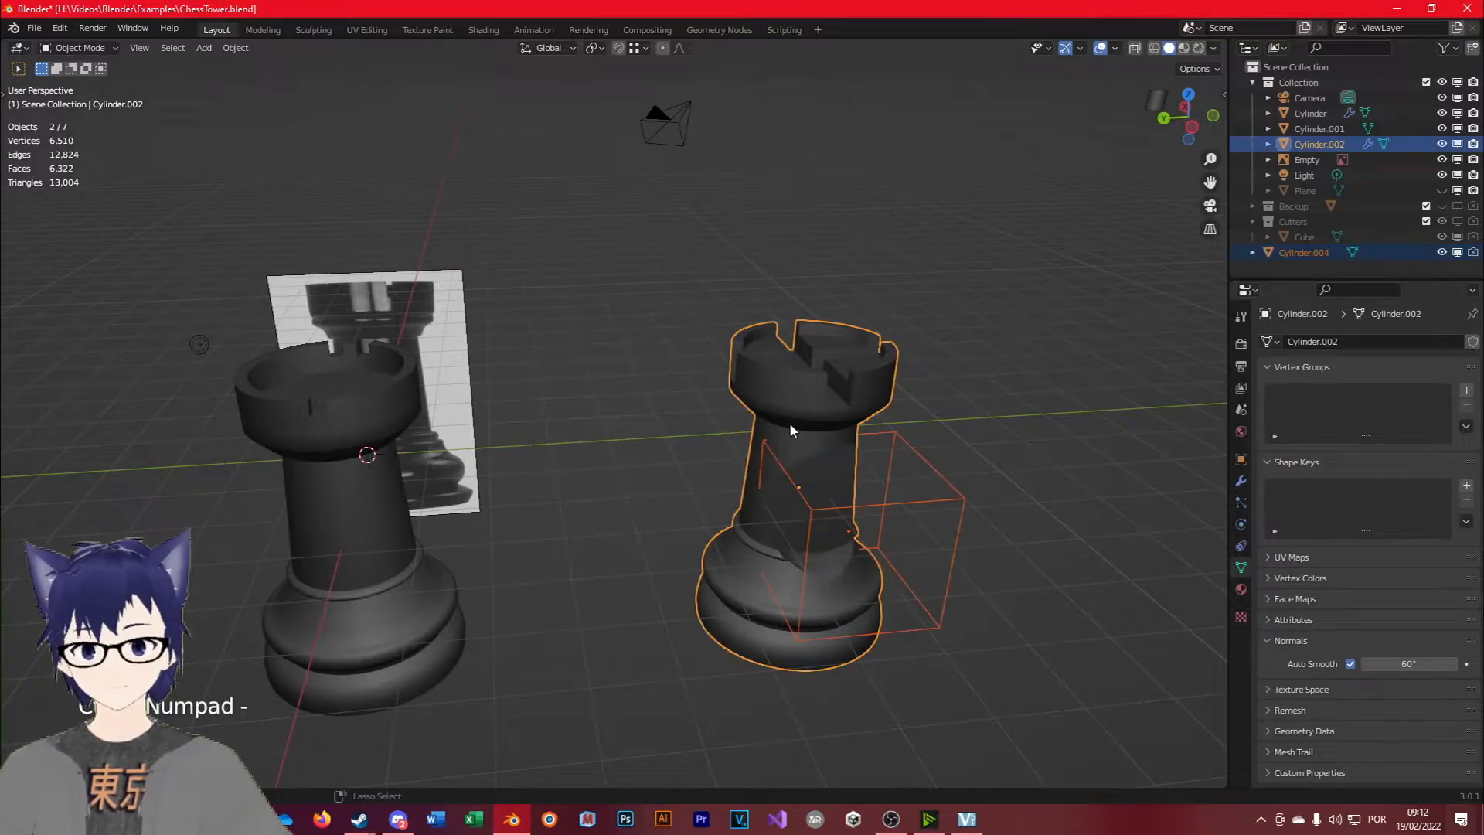
Scale the cylinder cutter down and reposition it along the axes to cut into the middle of the stem.
{"action": "left_click", "coordinate": [955, 495]}
{"action": "key", "text": "s"}
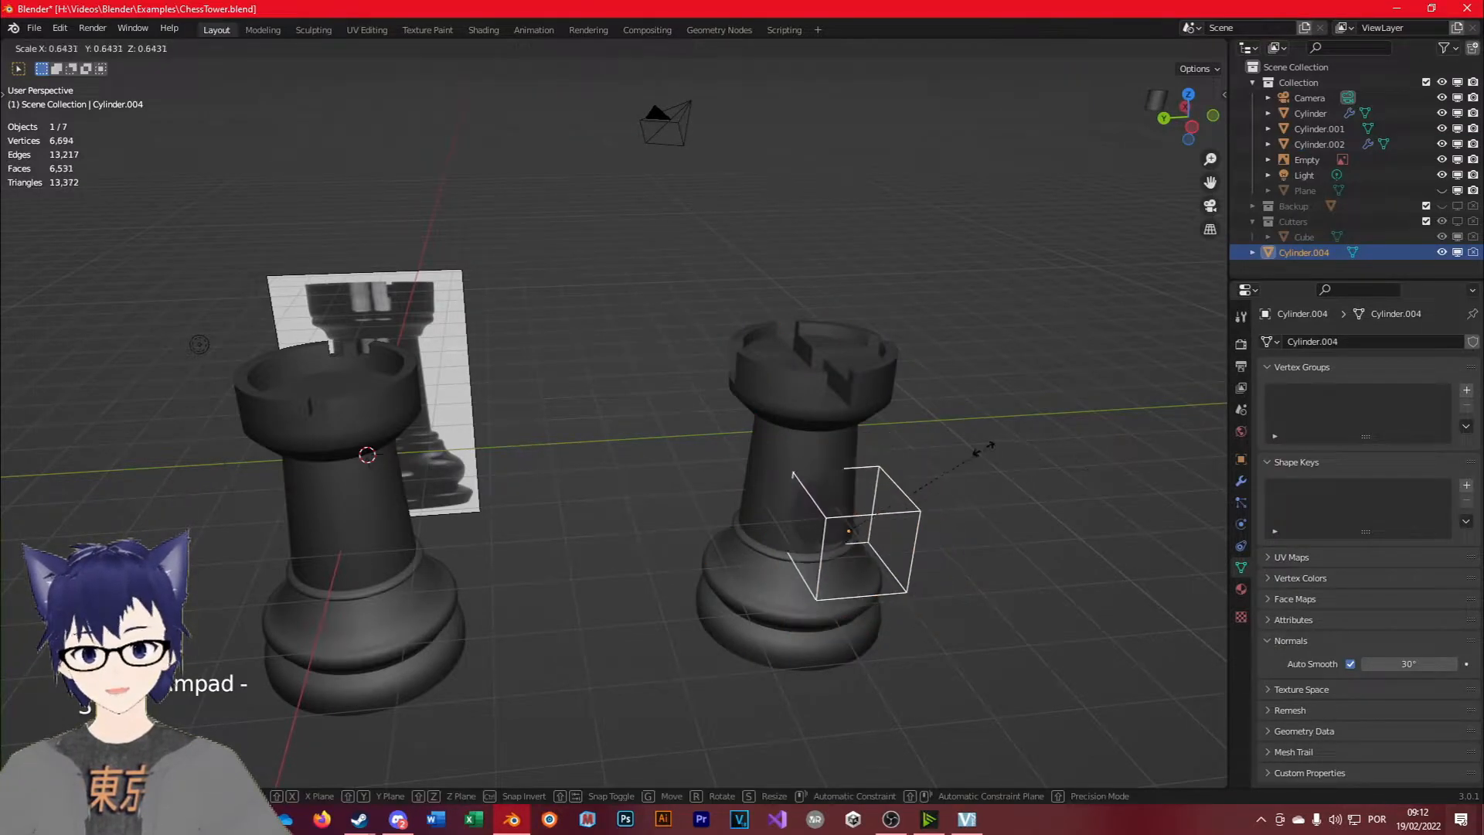
{"action": "left_click", "coordinate": [962, 461]}
{"action": "key", "text": "g"}
{"action": "key", "text": "y"}
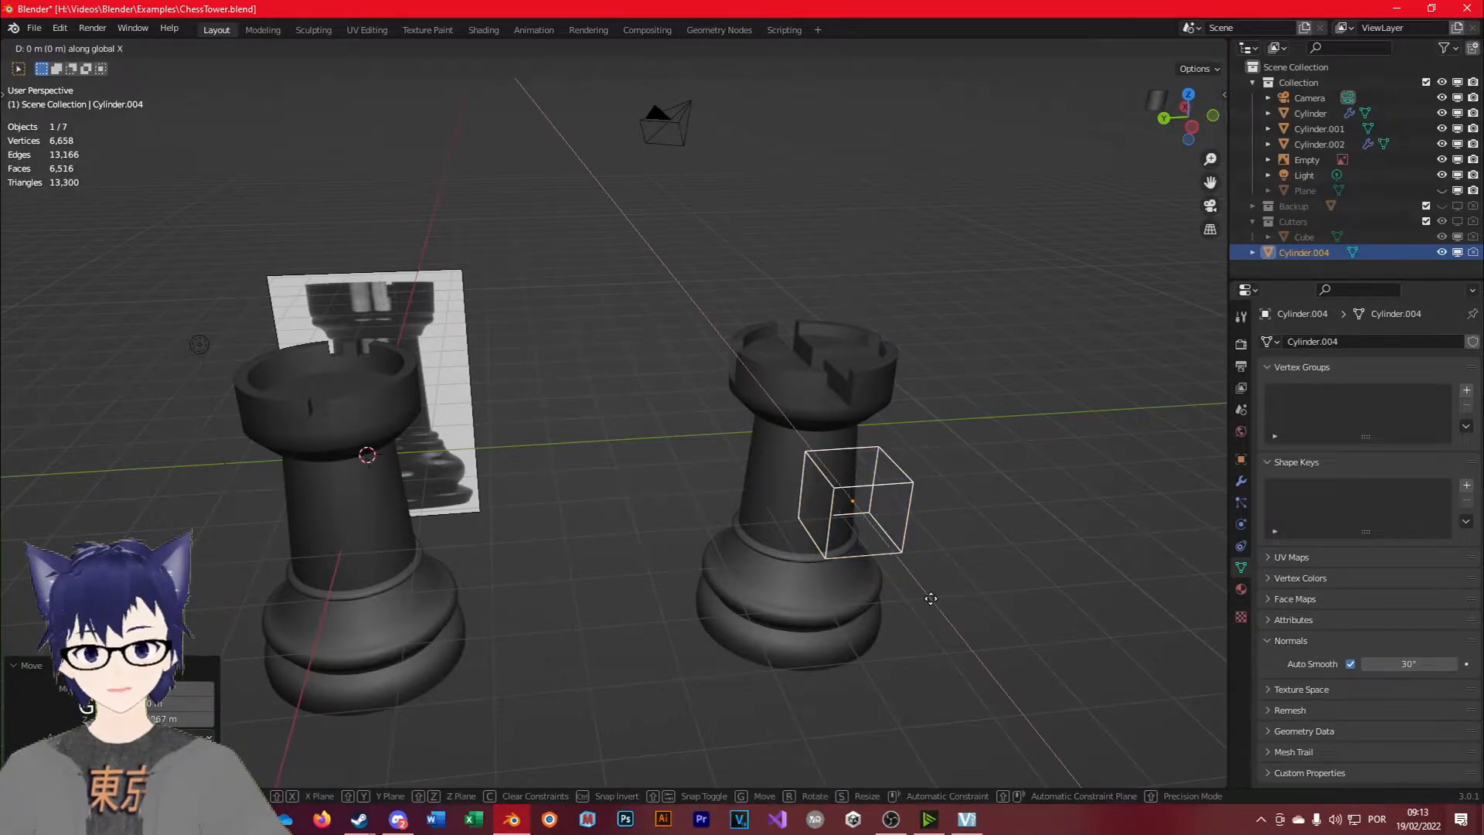
{"action": "left_click", "coordinate": [912, 603]}
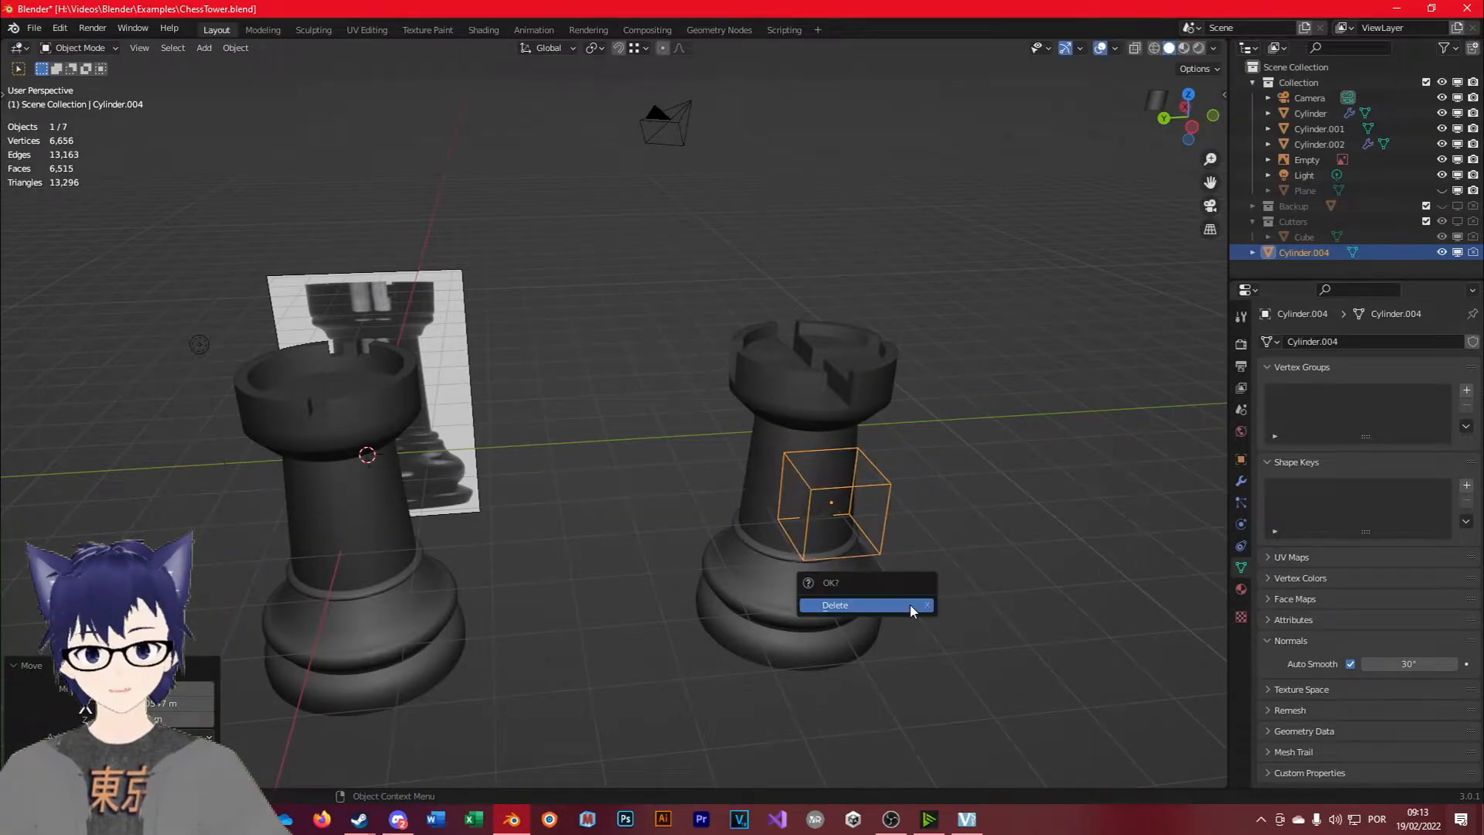
{"action": "key", "text": "g"}
{"action": "key", "text": "x"}
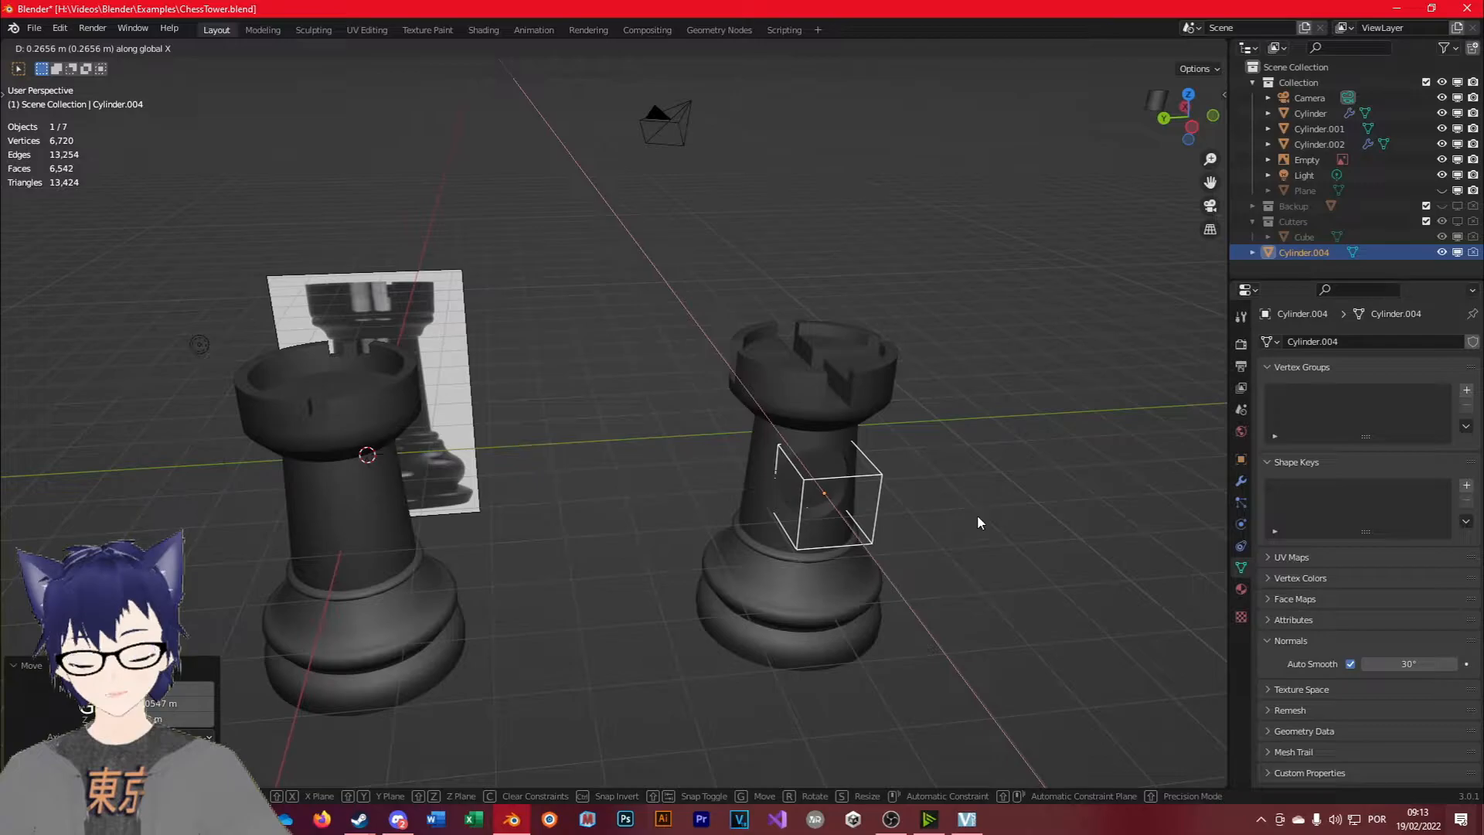
{"action": "left_click", "coordinate": [977, 515]}
Select the second rook and inspect the round hole in its stem up close.
{"action": "middle_click_drag", "start_coordinate": [977, 515], "coordinate": [864, 544]}
{"action": "left_click", "coordinate": [864, 544]}
{"action": "scroll", "coordinate": [829, 517], "scroll_direction": "up", "scroll_amount": 6}
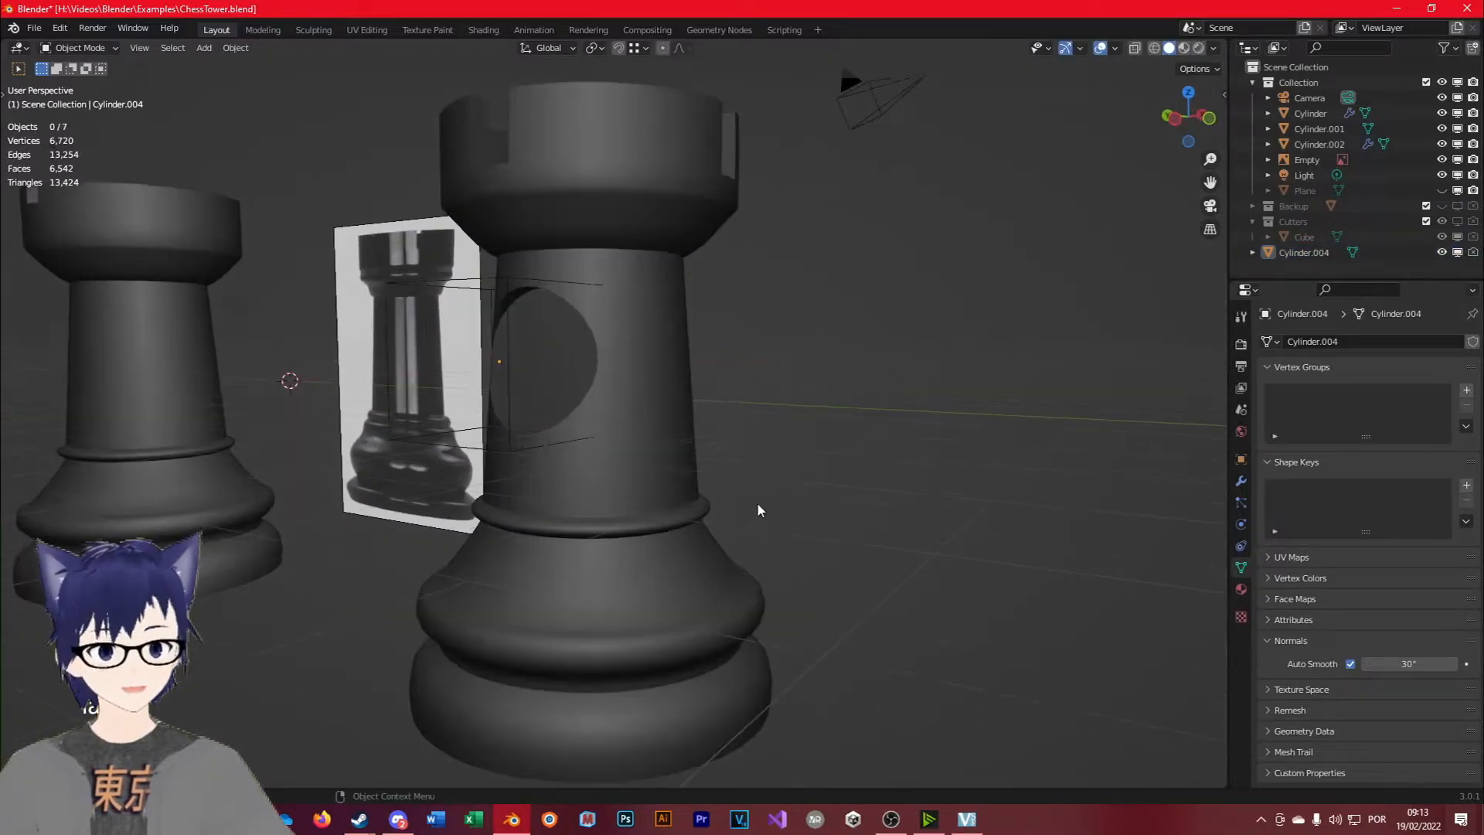
{"action": "scroll", "coordinate": [607, 456], "scroll_direction": "down", "scroll_amount": 4}
{"action": "left_click", "coordinate": [617, 433]}
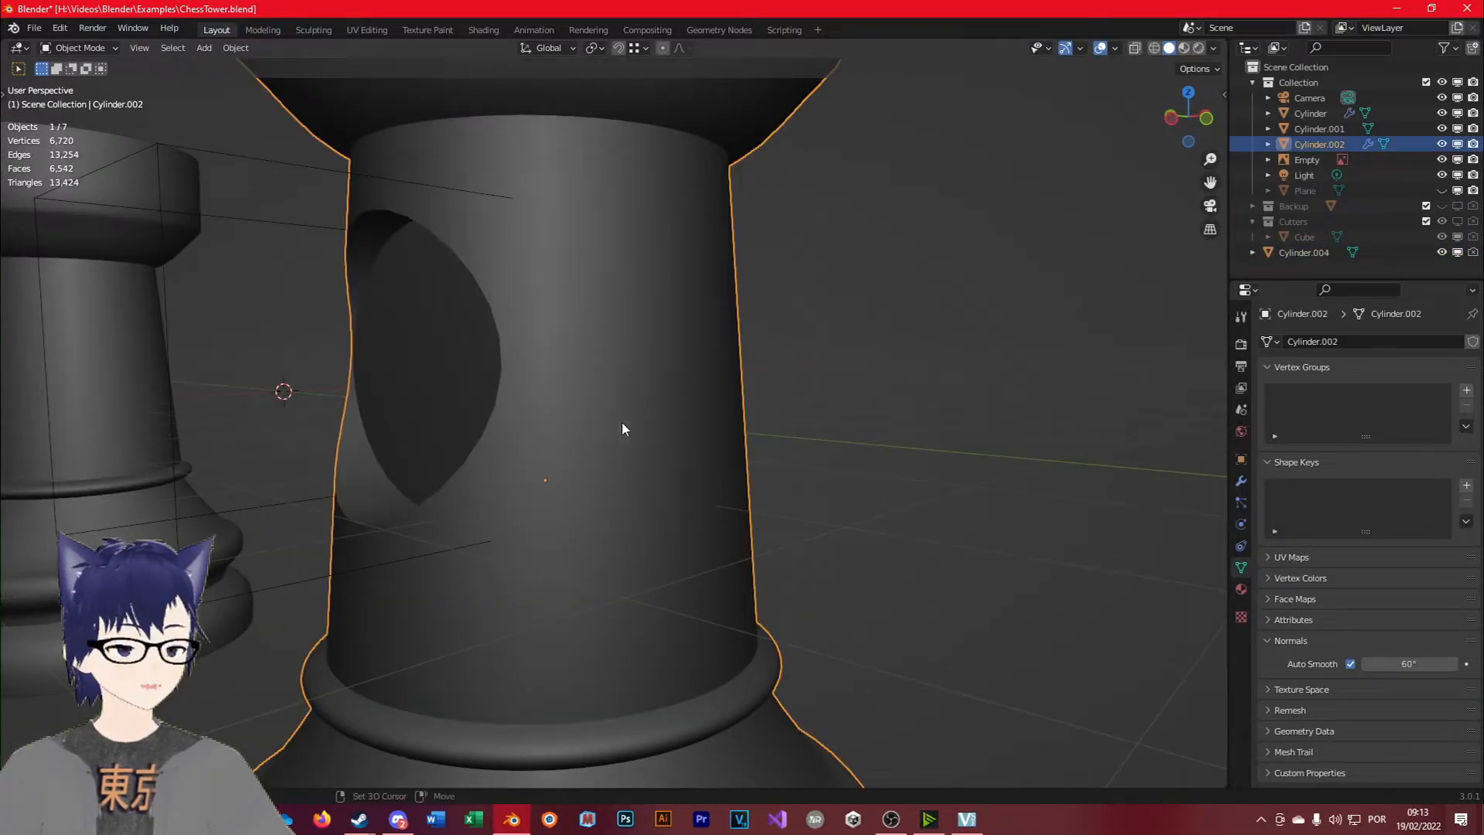
{"action": "scroll", "coordinate": [683, 374], "scroll_direction": "up", "scroll_amount": 6}
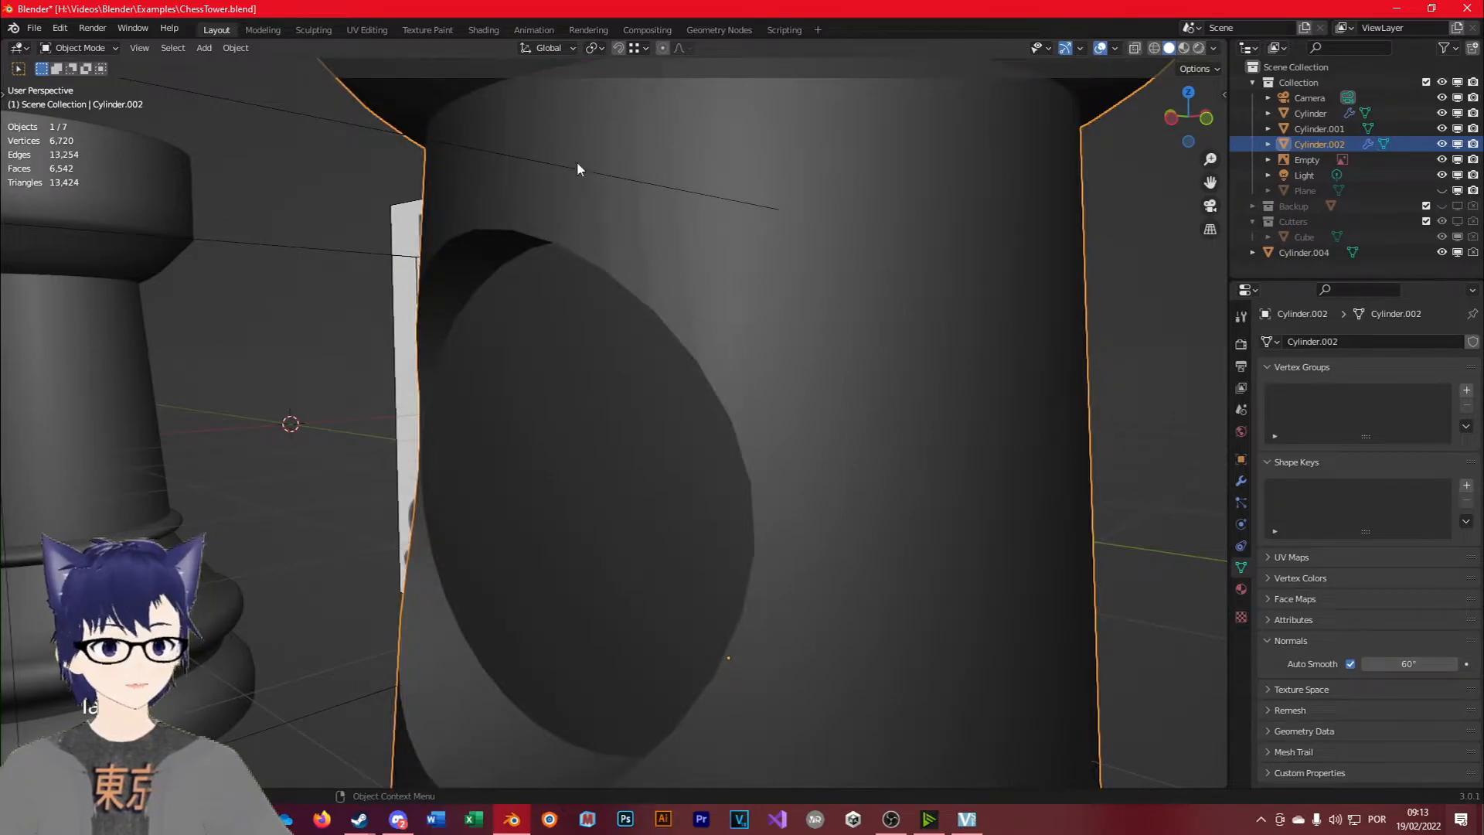
Undo a trial annotation around the stem's round hole and select the cylinder cutter.
{"action": "mouse_move", "coordinate": [487, 226]}
{"action": "left_mouse_down"}
{"action": "mouse_move", "coordinate": [572, 241]}
{"action": "mouse_move", "coordinate": [690, 316]}
{"action": "mouse_move", "coordinate": [760, 442]}
{"action": "mouse_move", "coordinate": [764, 578]}
{"action": "left_mouse_up"}
{"action": "key", "text": "ctrl+z"}
{"action": "scroll", "coordinate": [733, 355], "scroll_direction": "down", "scroll_amount": 5}
{"action": "left_click", "coordinate": [518, 359]}
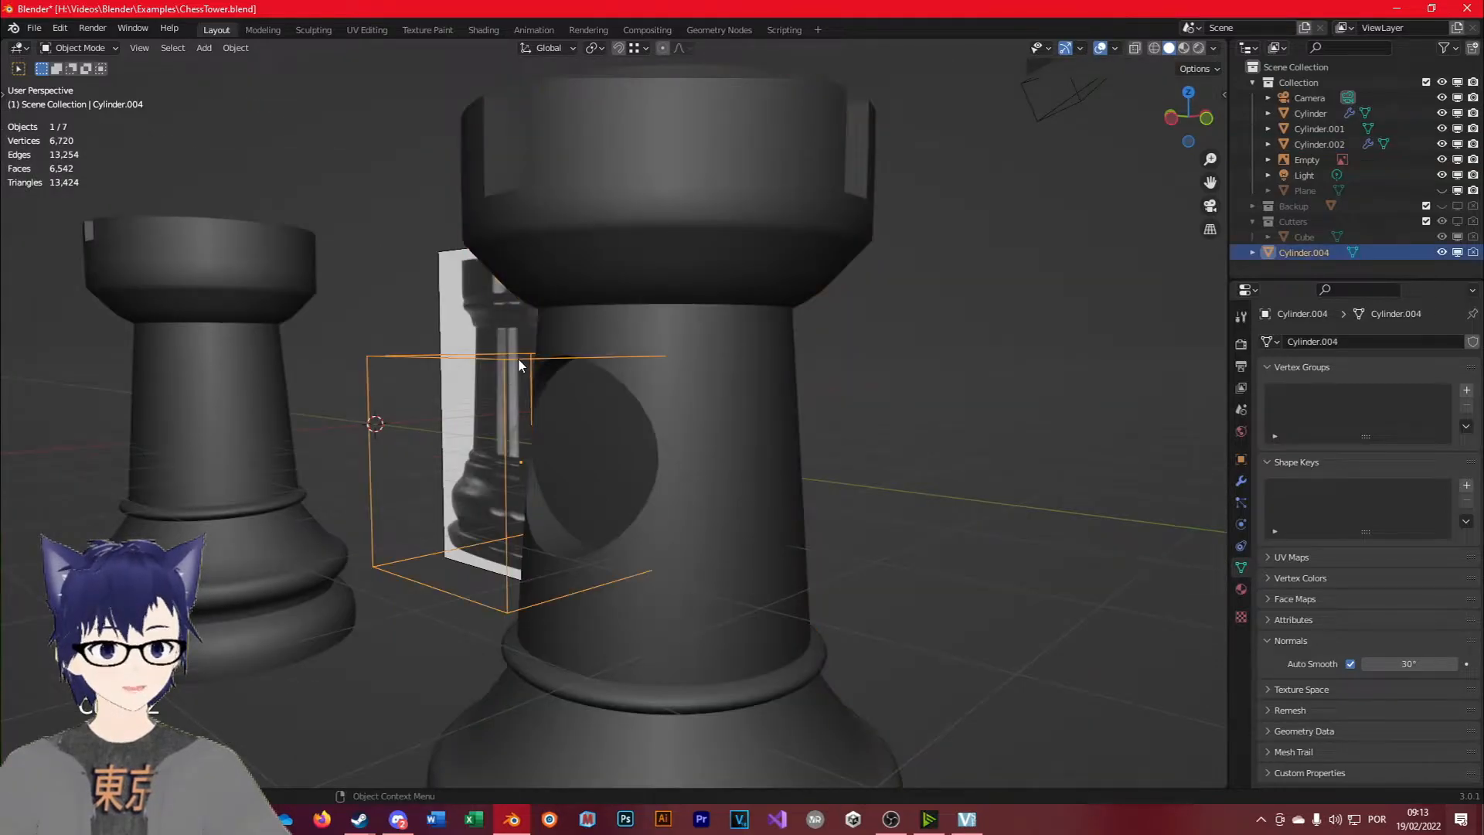
Inspect the second rook's base mesh in Edit Mode around the stem, and reselect the cylinder cutter in Object Mode.
{"action": "key", "text": "Tab"}
{"action": "middle_click_drag", "start_coordinate": [623, 405], "coordinate": [665, 429]}
{"action": "scroll", "coordinate": [905, 441], "scroll_direction": "up", "scroll_amount": 3}
{"action": "key", "text": "Tab"}
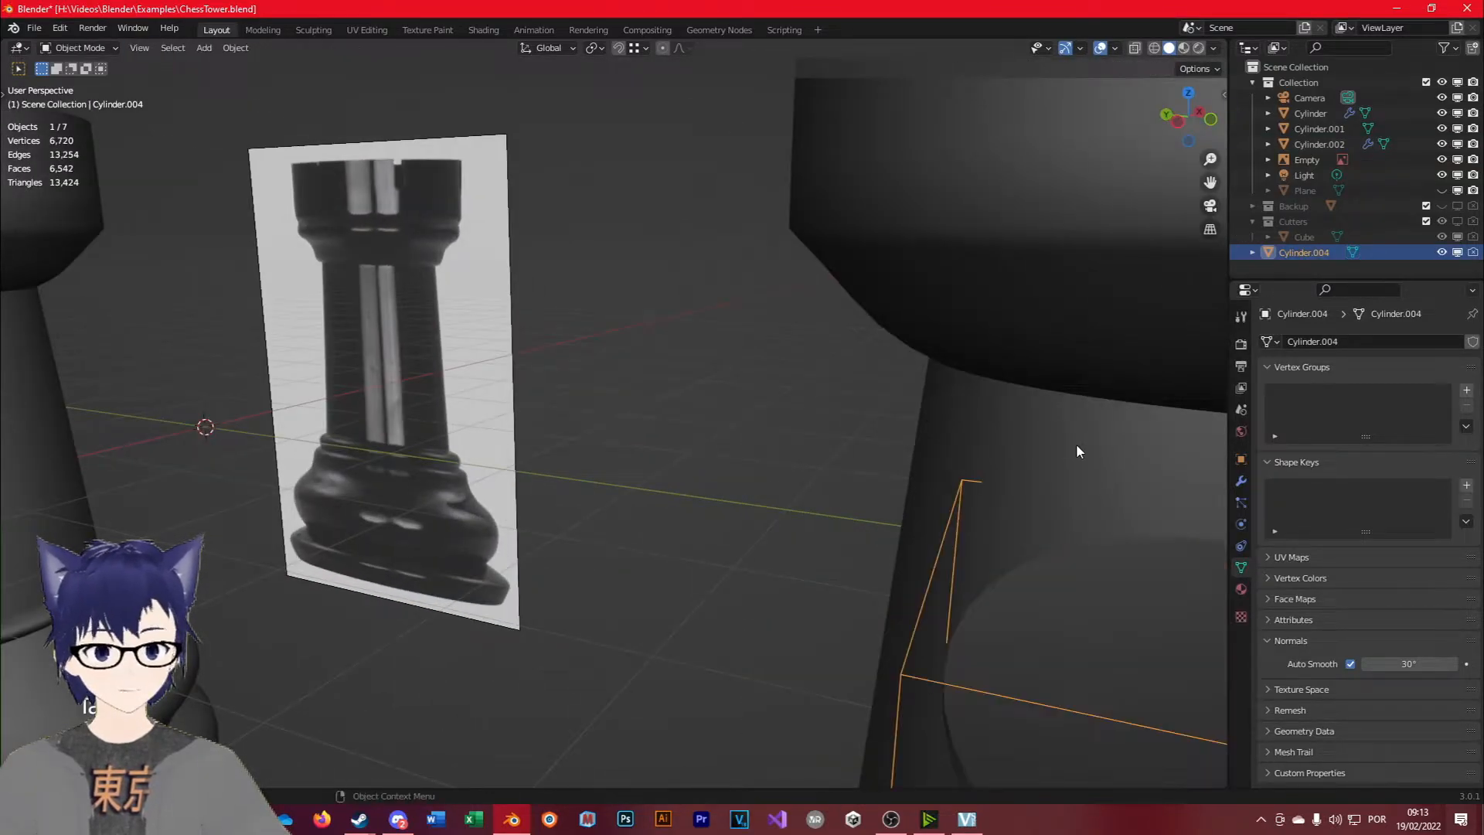
{"action": "left_click", "coordinate": [1078, 443]}
{"action": "middle_click_drag", "start_coordinate": [1083, 443], "coordinate": [954, 406], "text": "shift"}
{"action": "key", "text": "Tab"}
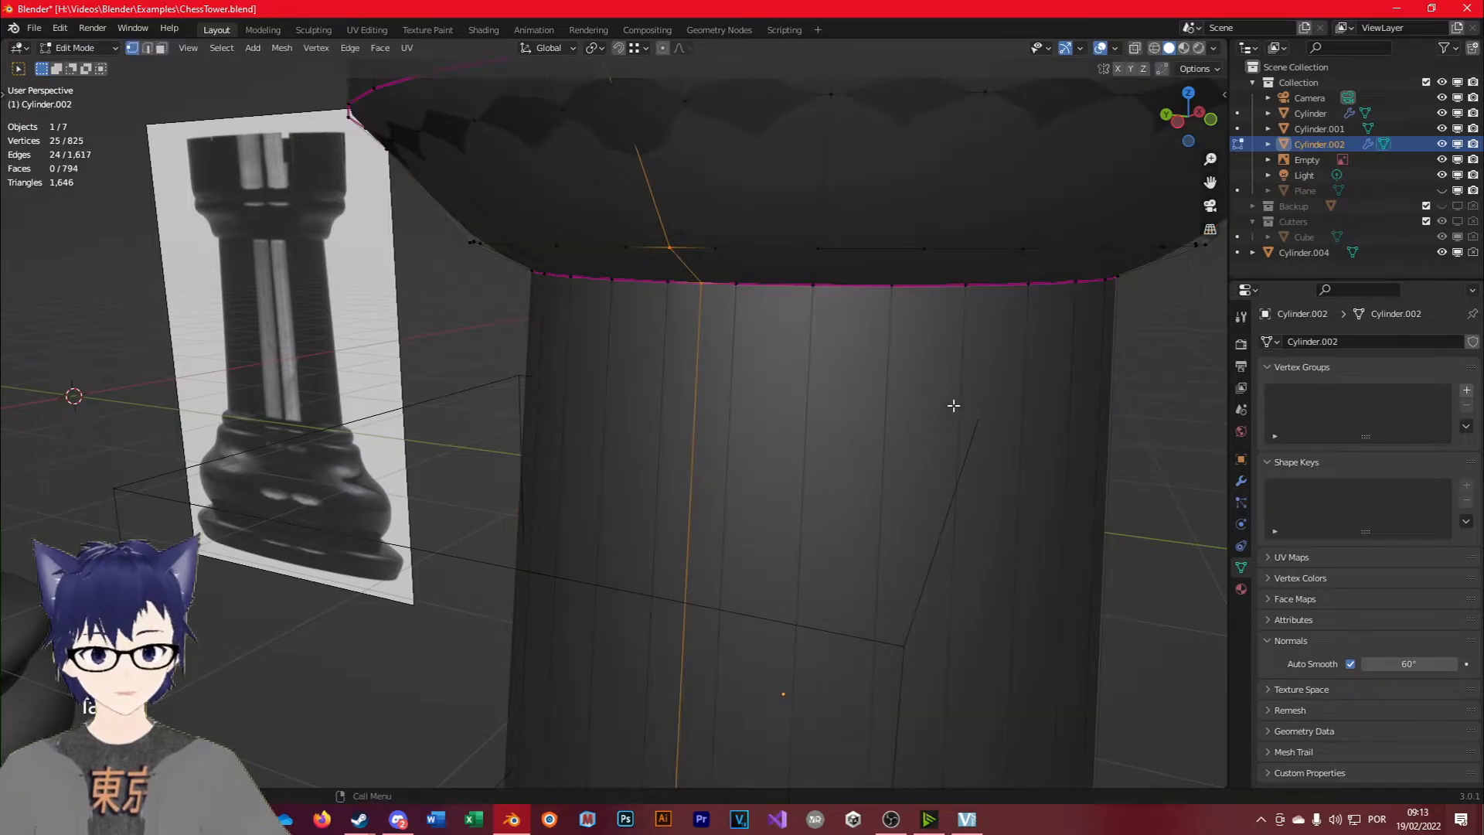
{"action": "middle_click_drag", "start_coordinate": [984, 421], "coordinate": [984, 514]}
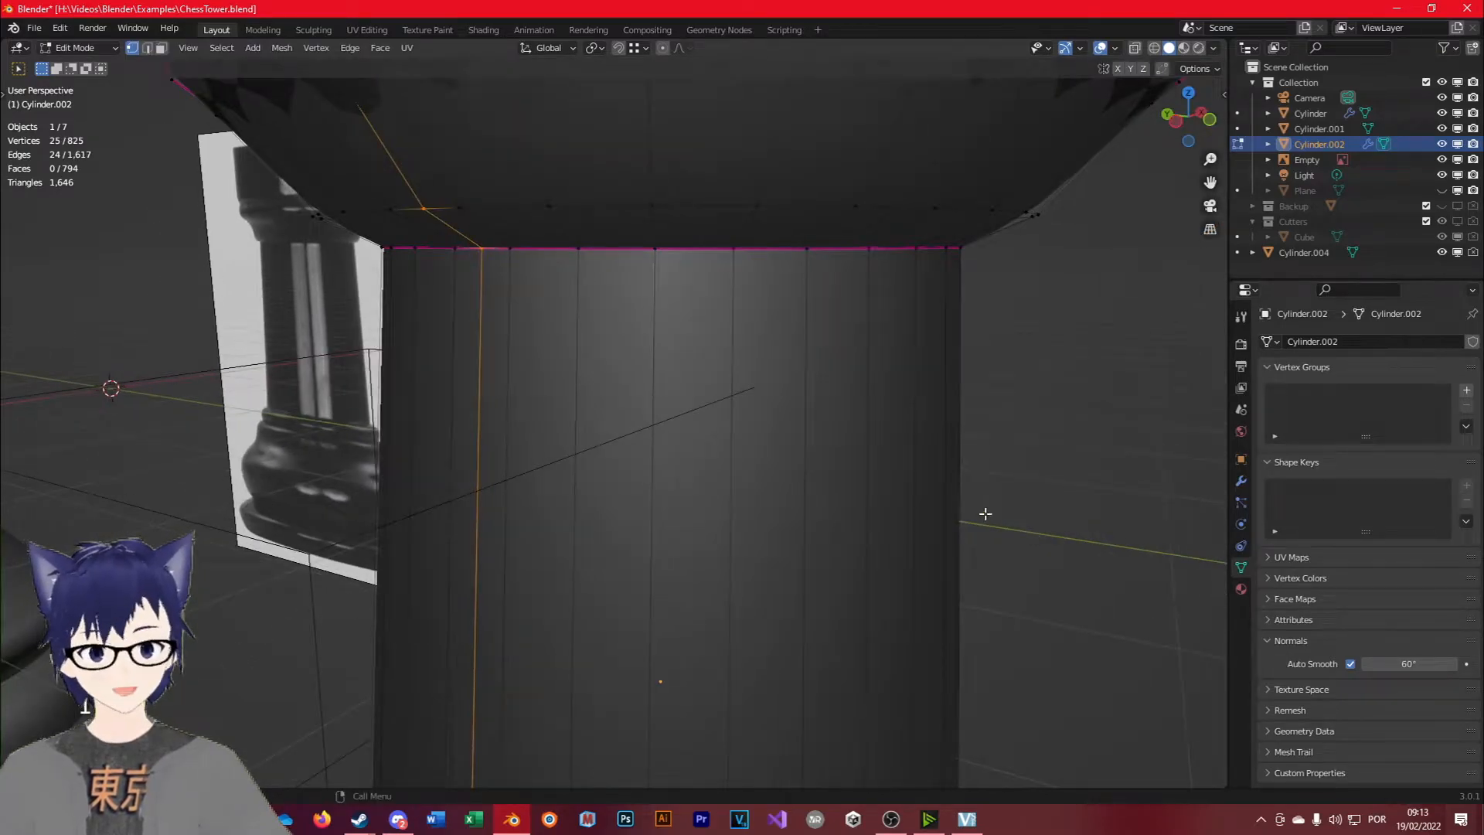
{"action": "key", "text": "Tab"}
{"action": "left_click", "coordinate": [552, 476]}
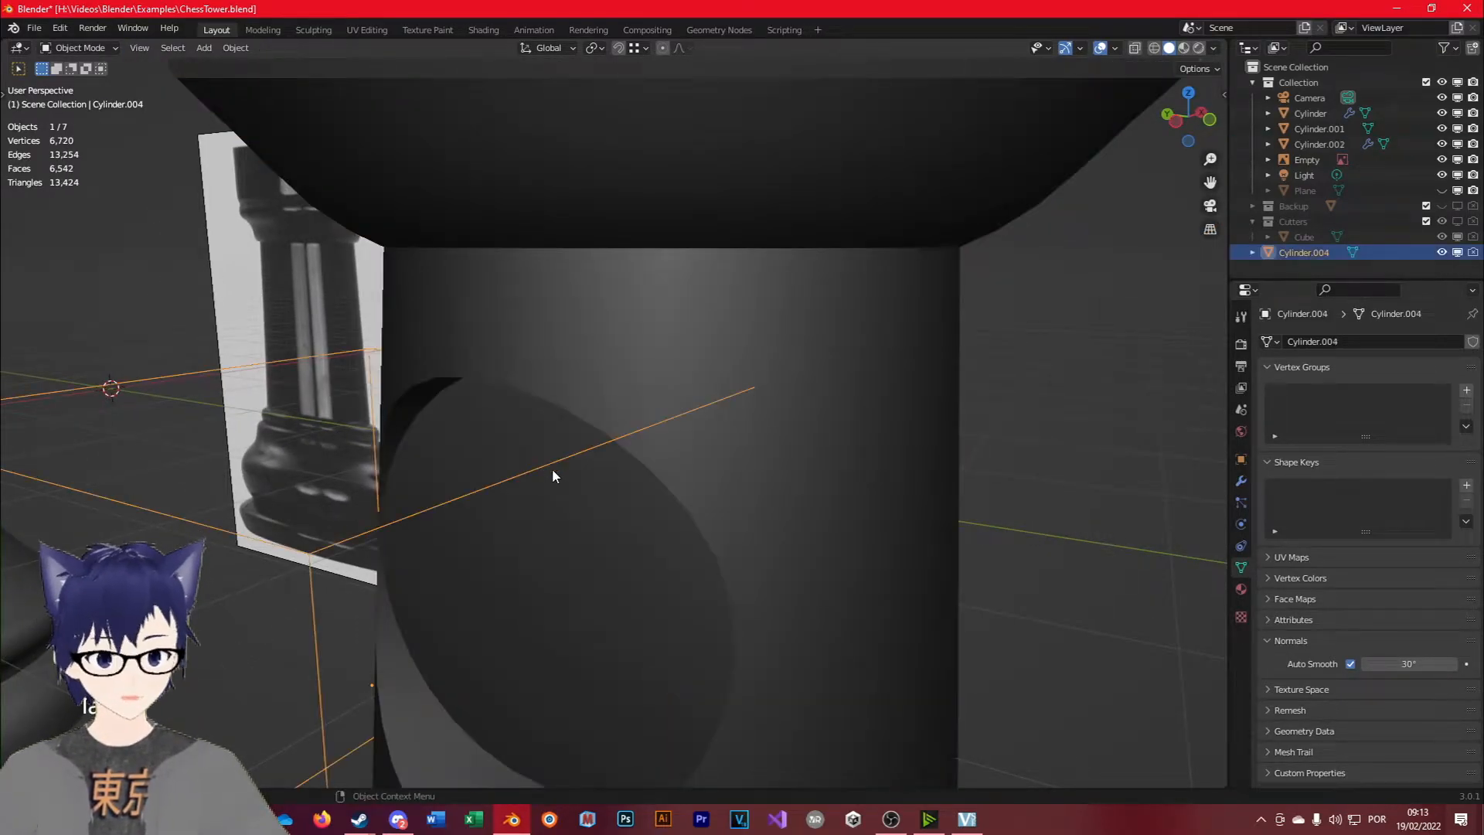
Try the Solid viewport display on the cylinder cutter and set its Display As option to Wire.
{"action": "left_click", "coordinate": [1241, 460]}
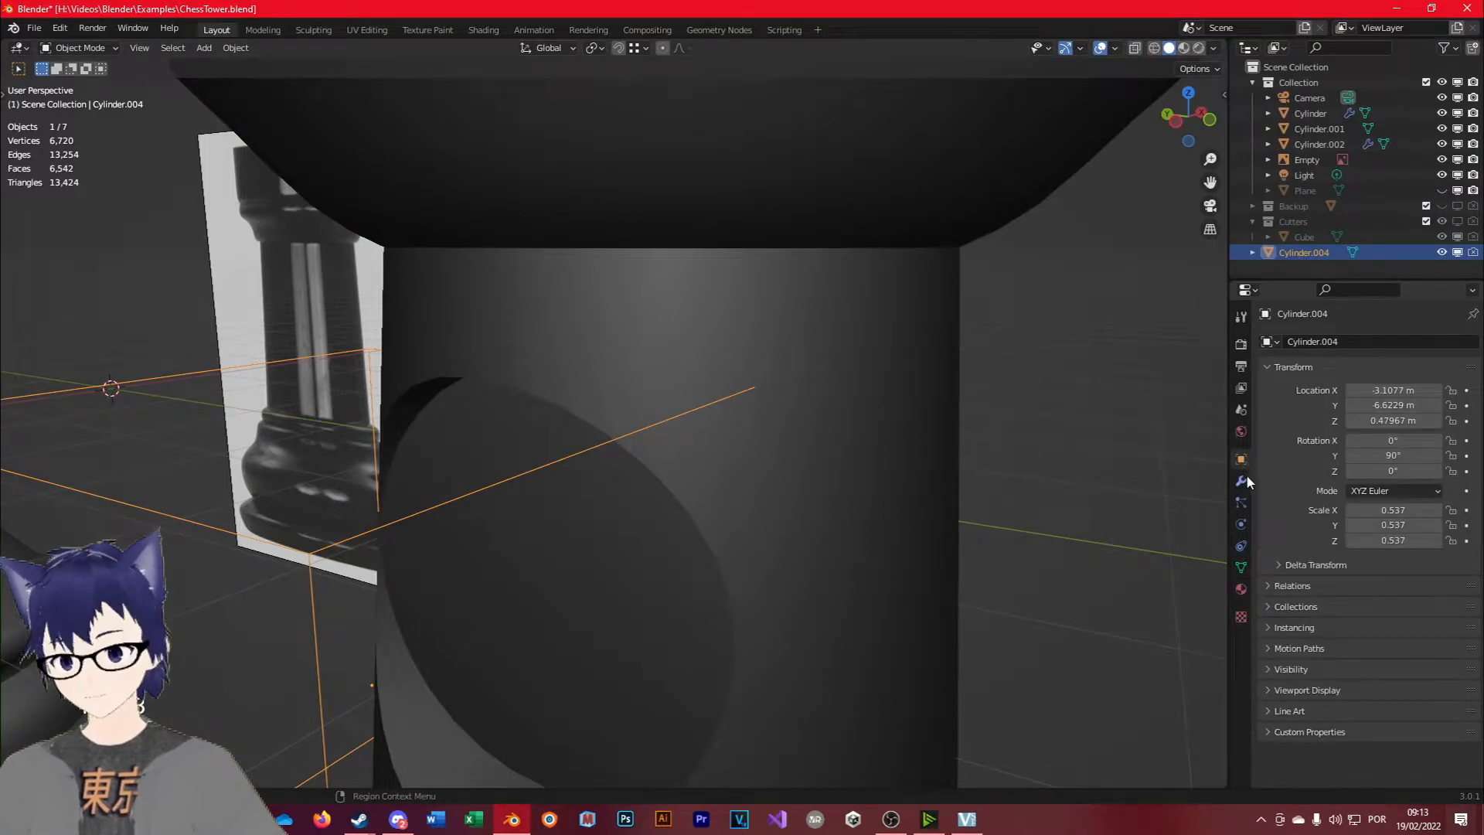
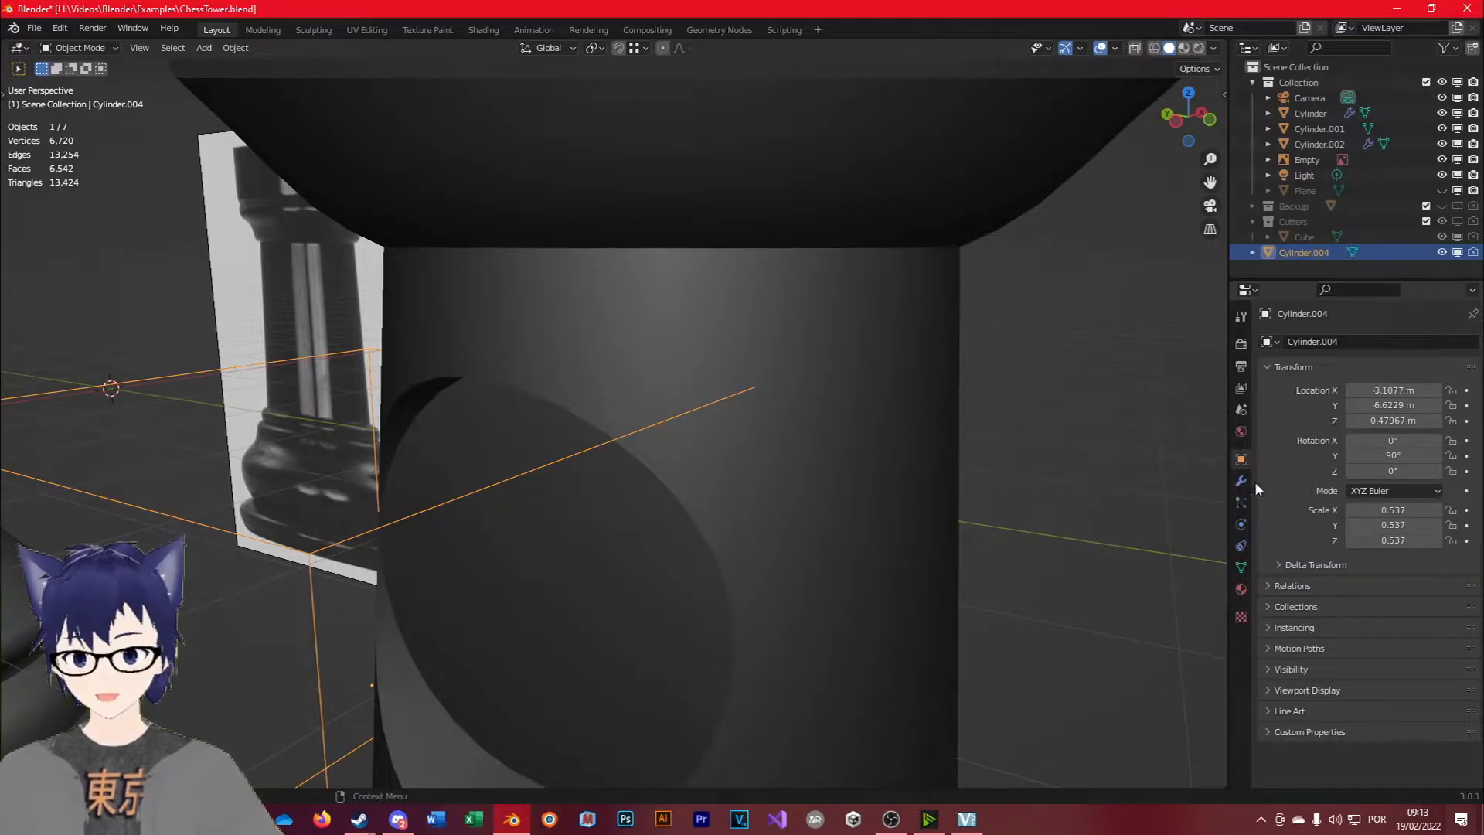
{"action": "left_click", "coordinate": [1272, 670]}
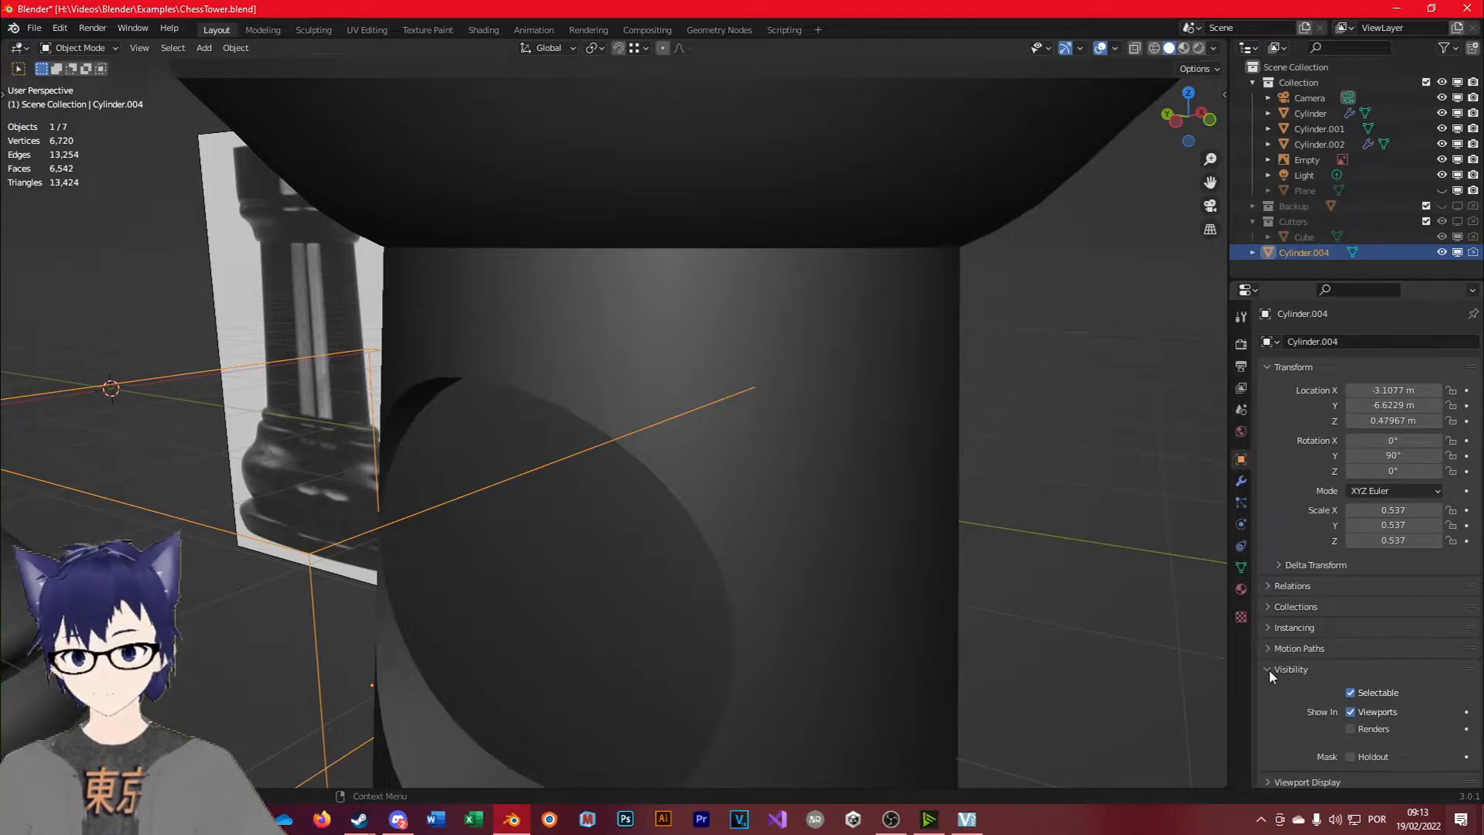
{"action": "left_click", "coordinate": [1269, 669]}
{"action": "left_click", "coordinate": [1269, 688]}
{"action": "scroll", "coordinate": [1272, 688], "scroll_direction": "down", "scroll_amount": 2}
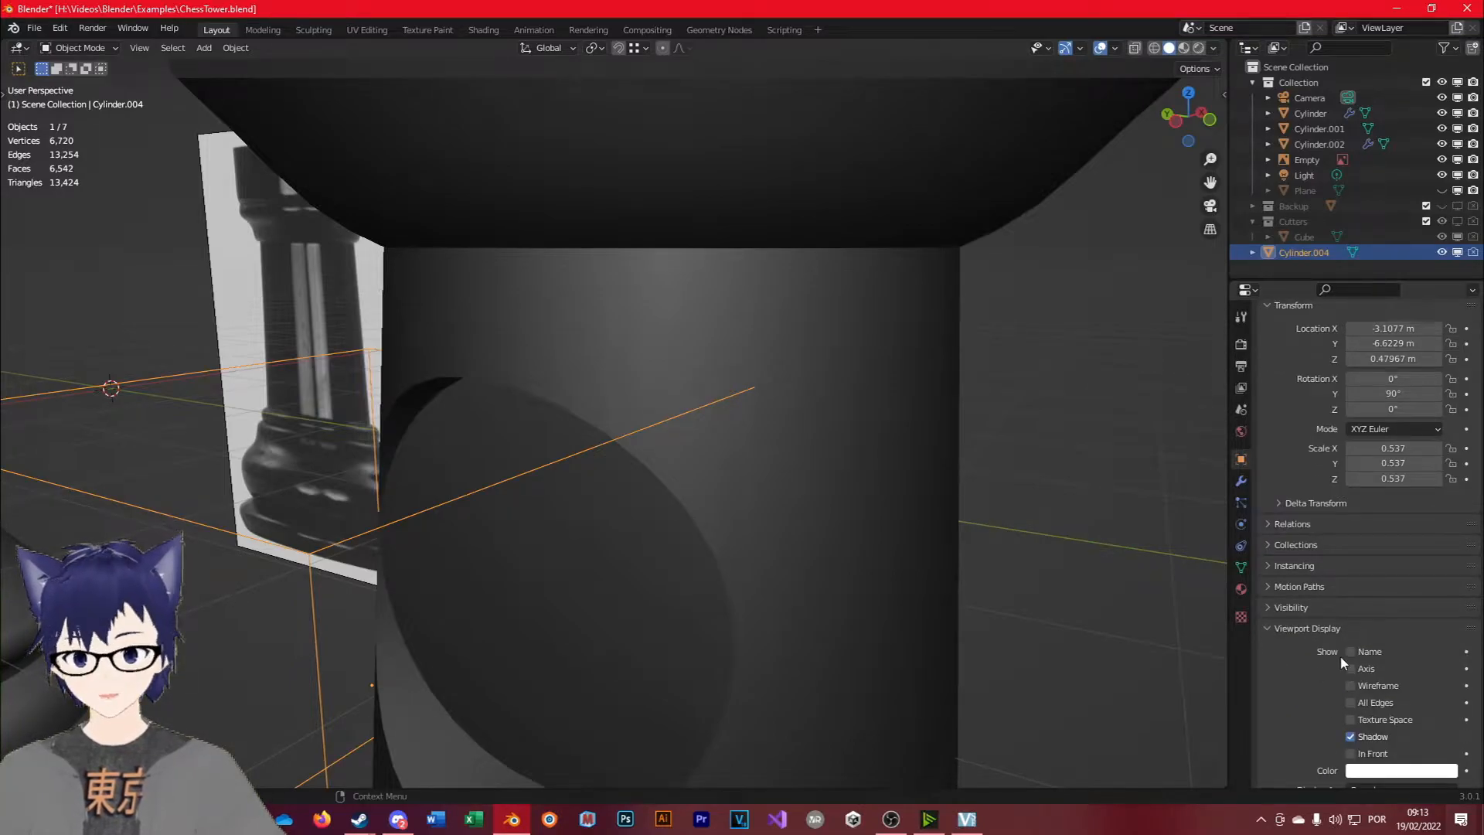
{"action": "scroll", "coordinate": [1287, 670], "scroll_direction": "down", "scroll_amount": 2}
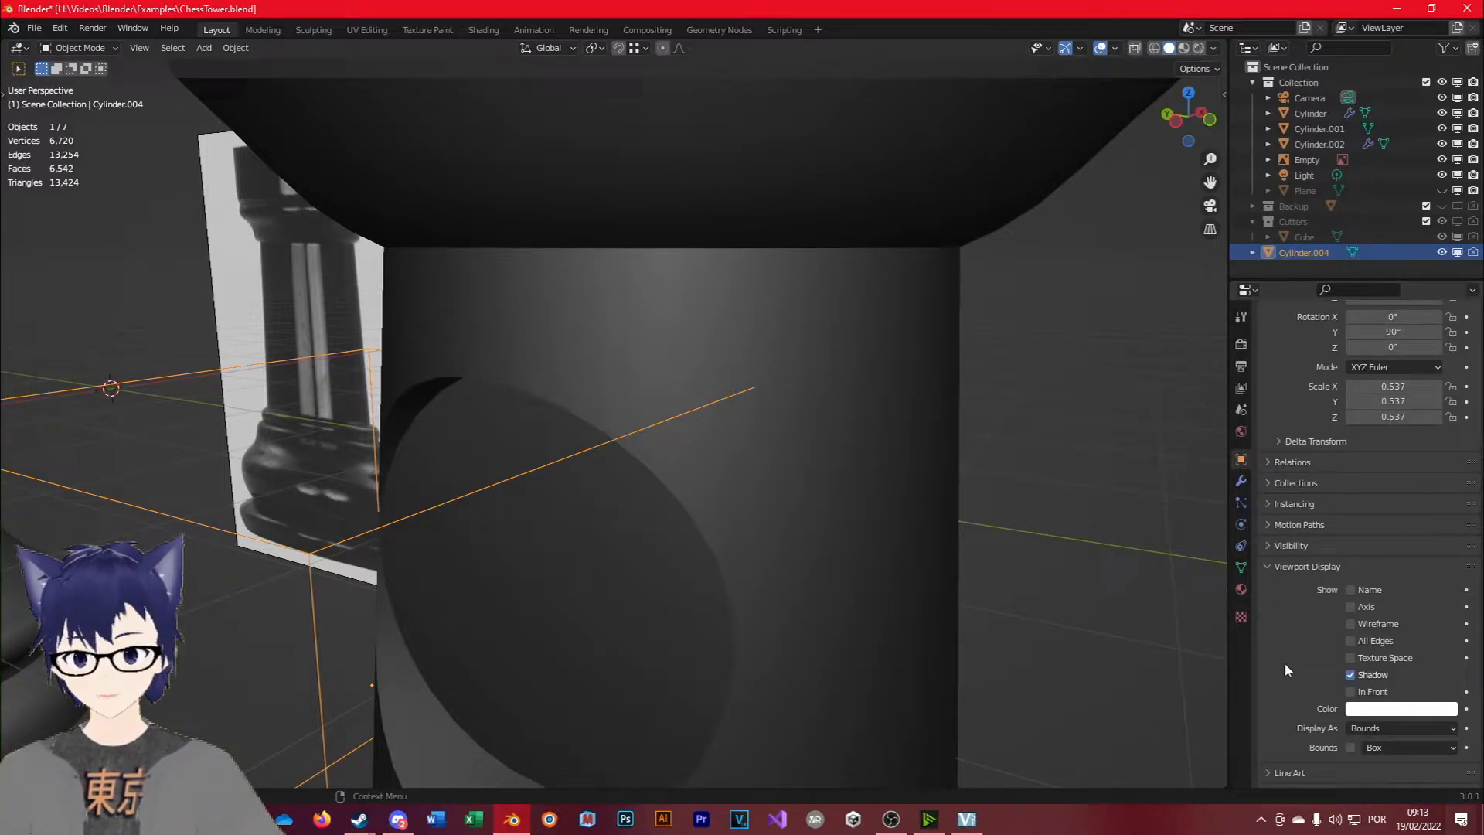
{"action": "left_click", "coordinate": [1386, 730]}
{"action": "left_click", "coordinate": [1388, 677]}
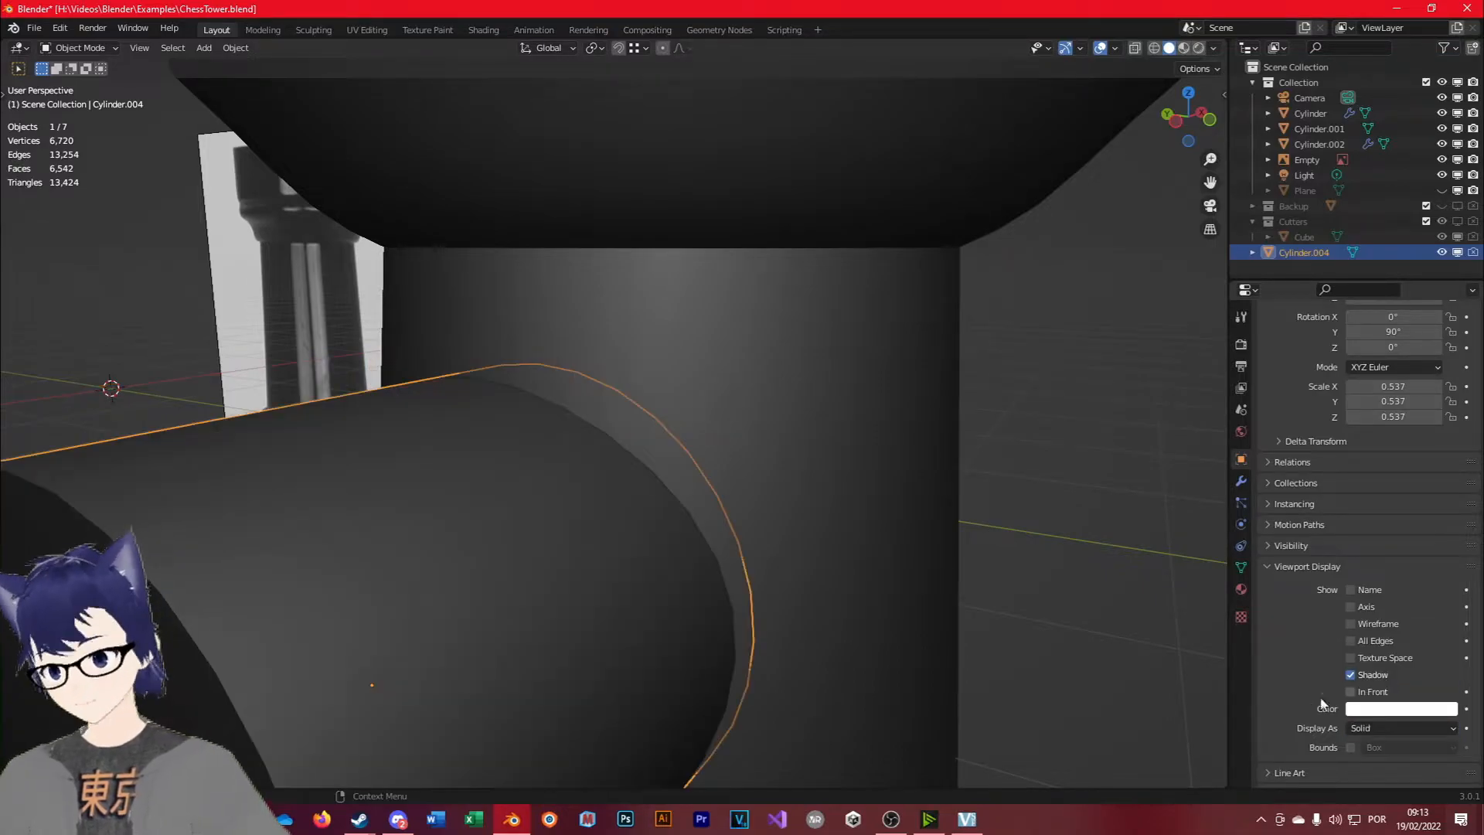
{"action": "scroll", "coordinate": [620, 528], "scroll_direction": "down", "scroll_amount": 3}
{"action": "left_click", "coordinate": [1389, 731]}
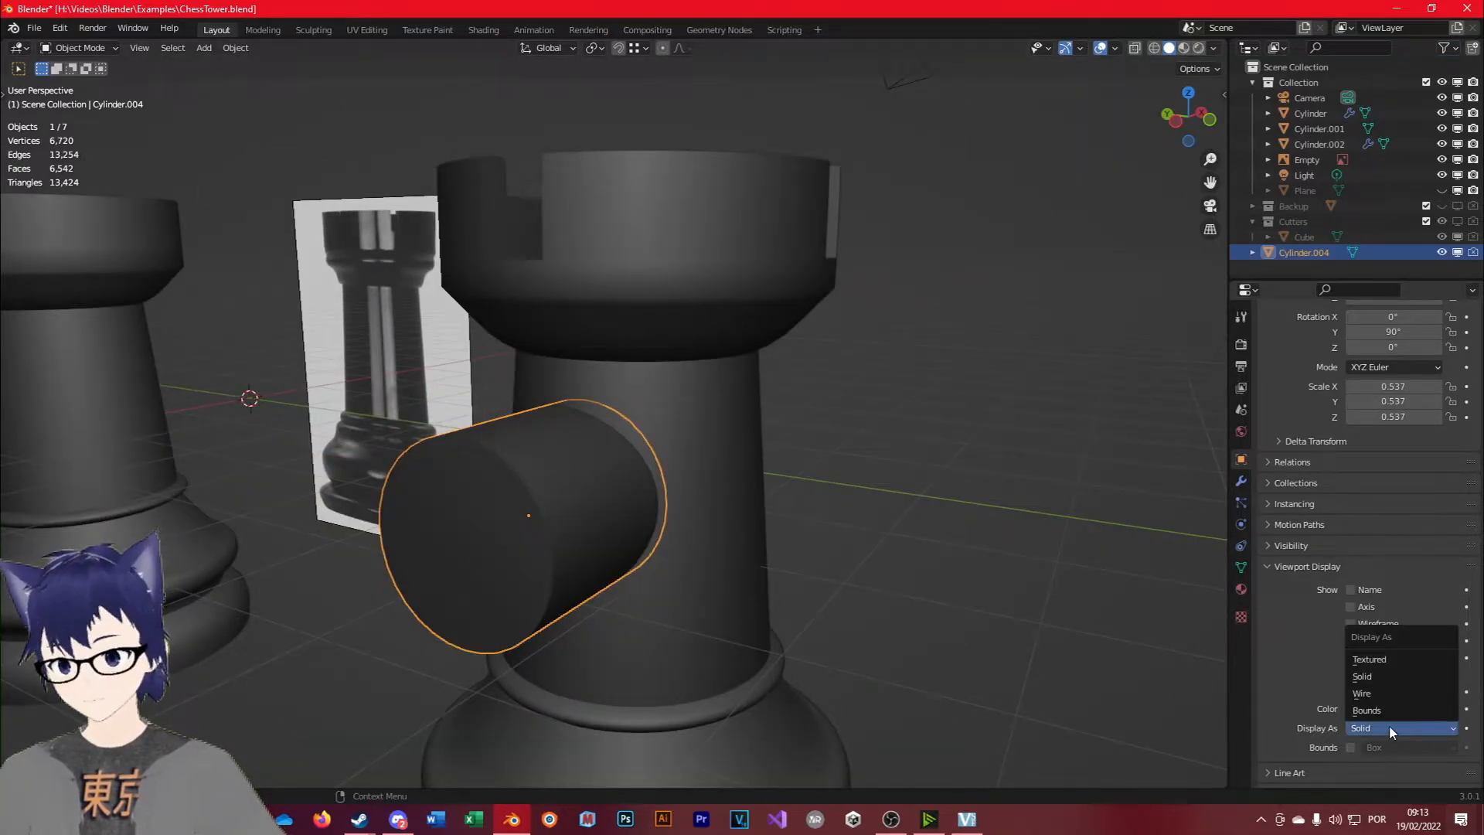
{"action": "left_click", "coordinate": [1399, 694]}
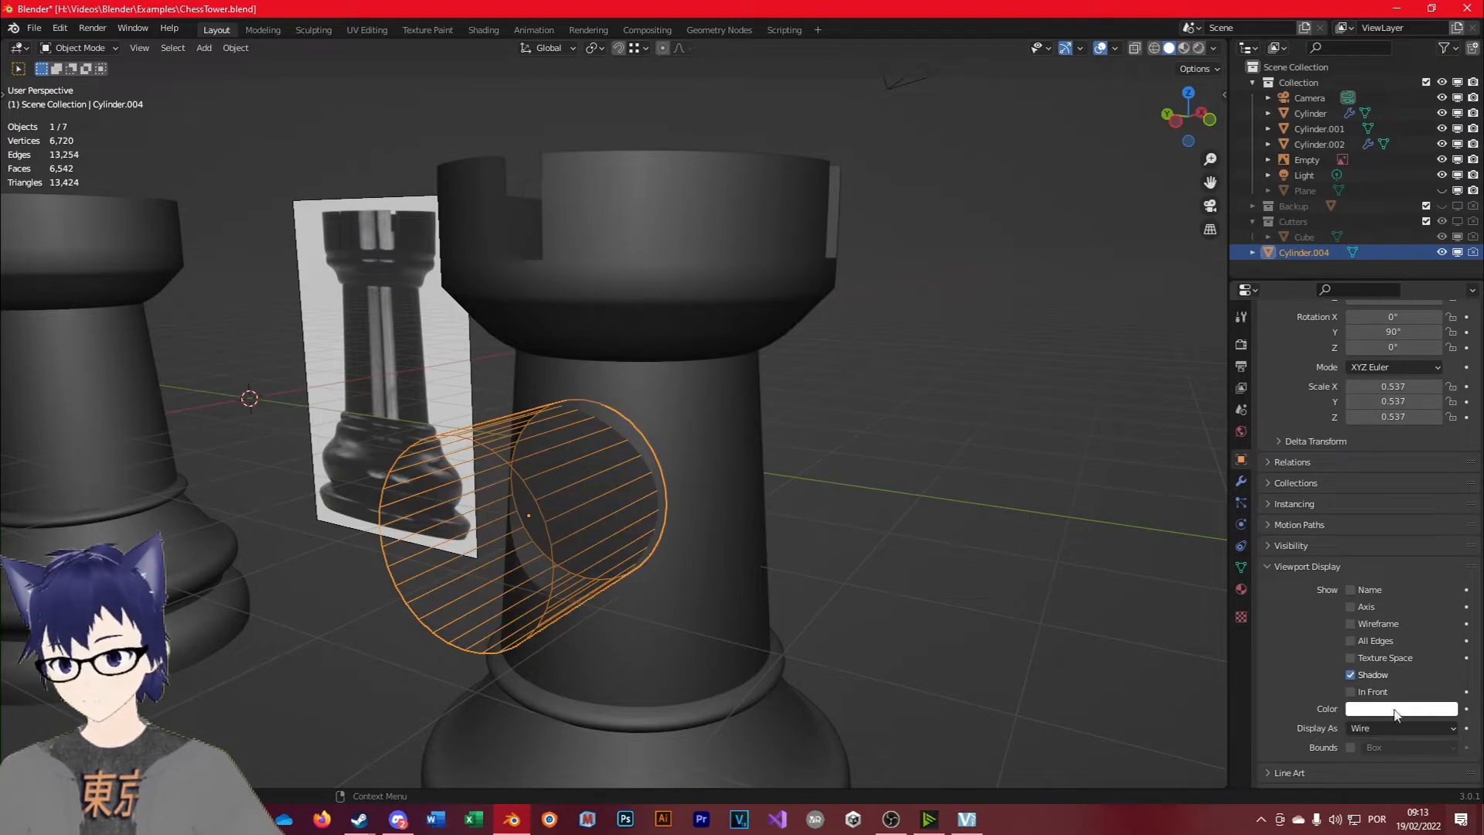
{"action": "scroll", "coordinate": [757, 555], "scroll_direction": "up", "scroll_amount": 3}
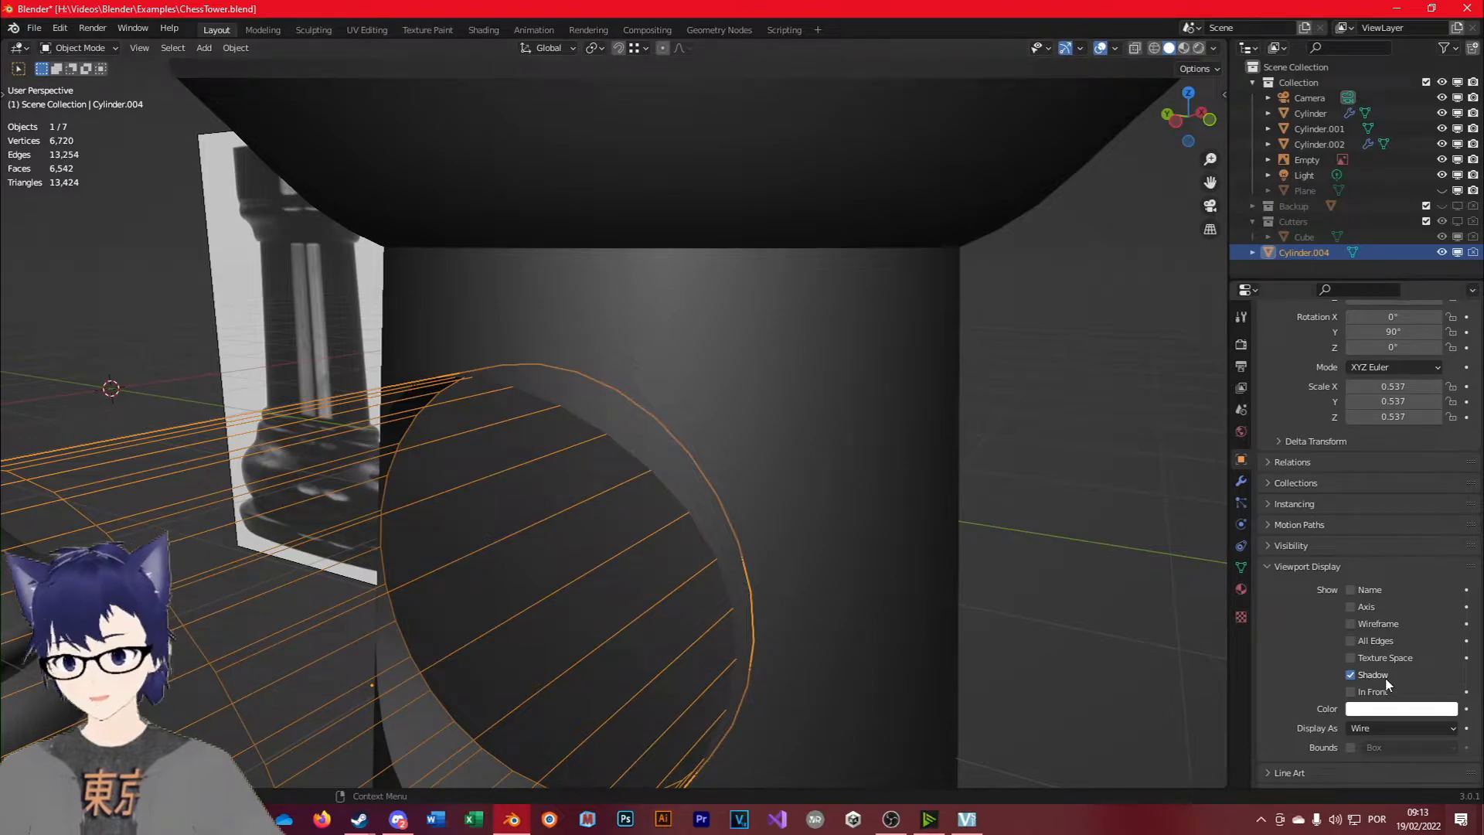
Deselect all geometry in the second rook's mesh and open only that rook in Edit Mode.
{"action": "left_click", "coordinate": [842, 499], "text": "shift"}
{"action": "key", "text": "Tab"}
{"action": "key", "text": "alt+a"}
{"action": "key", "text": "Tab"}
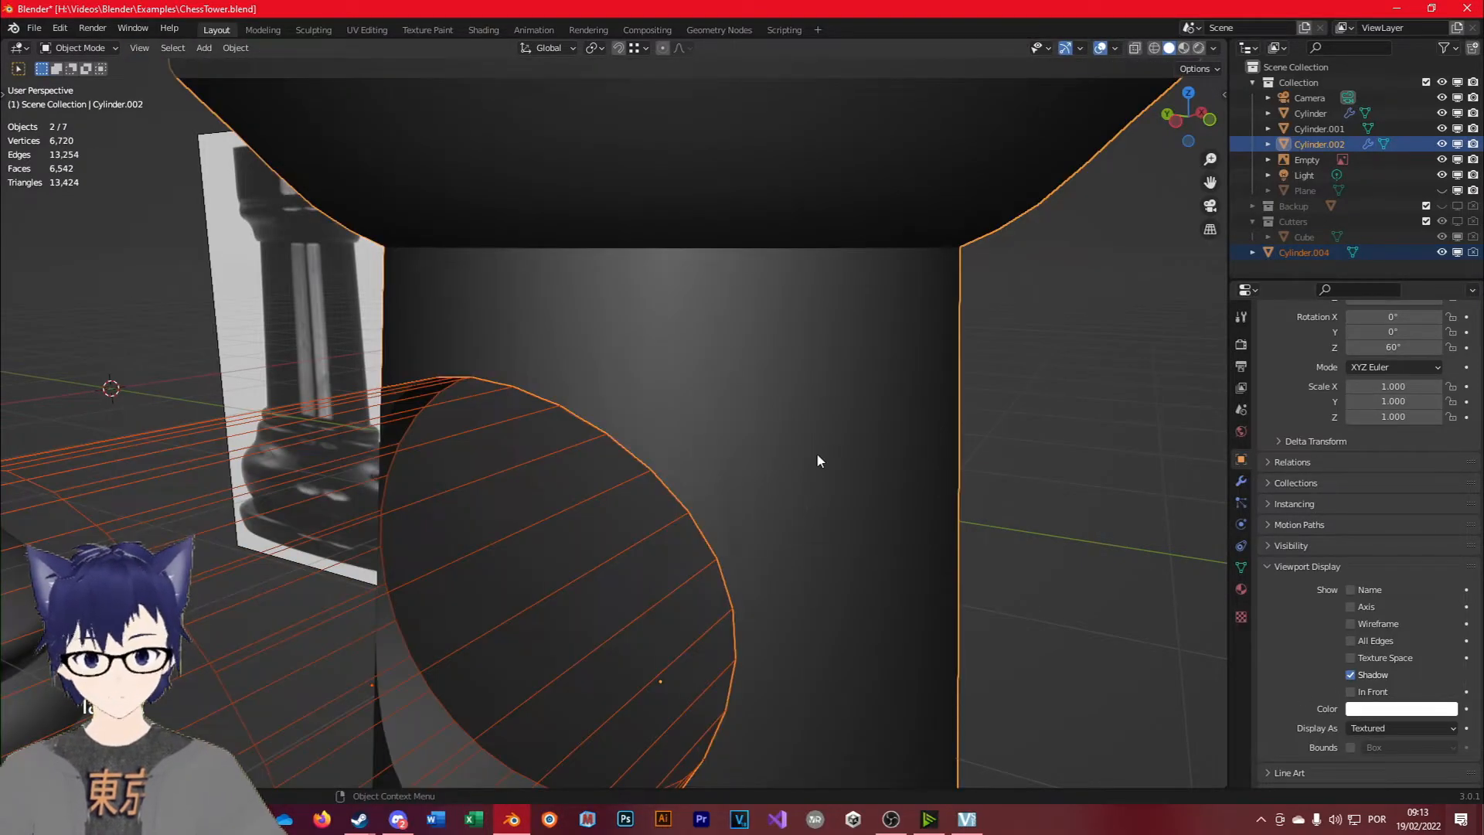
{"action": "left_click", "coordinate": [827, 427]}
{"action": "key", "text": "Tab"}
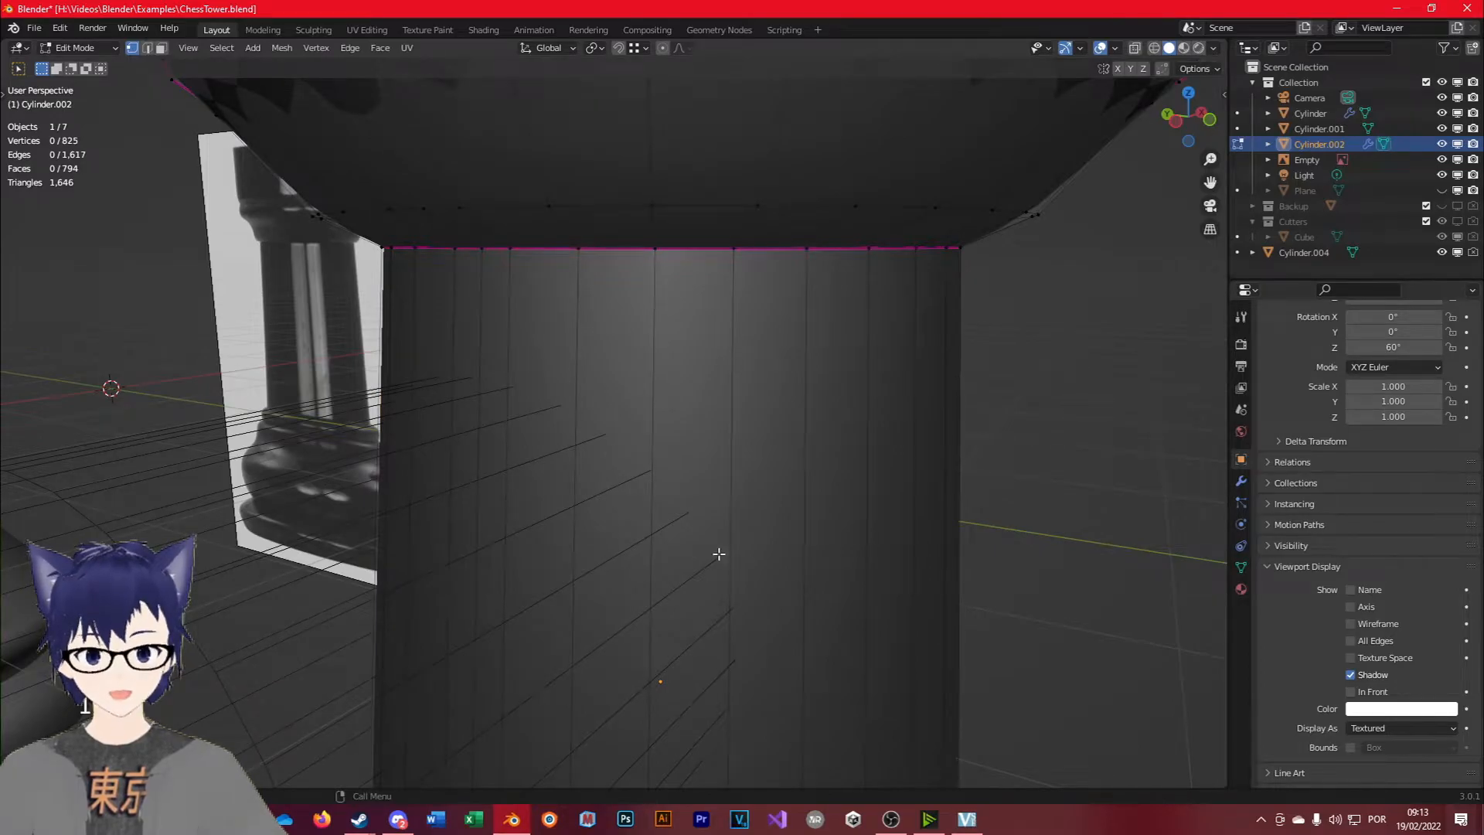
Add a horizontal loop cut around the upper stem just below the rook's head and check the hole in Object Mode.
{"action": "scroll", "coordinate": [563, 369], "scroll_direction": "down", "scroll_amount": 3}
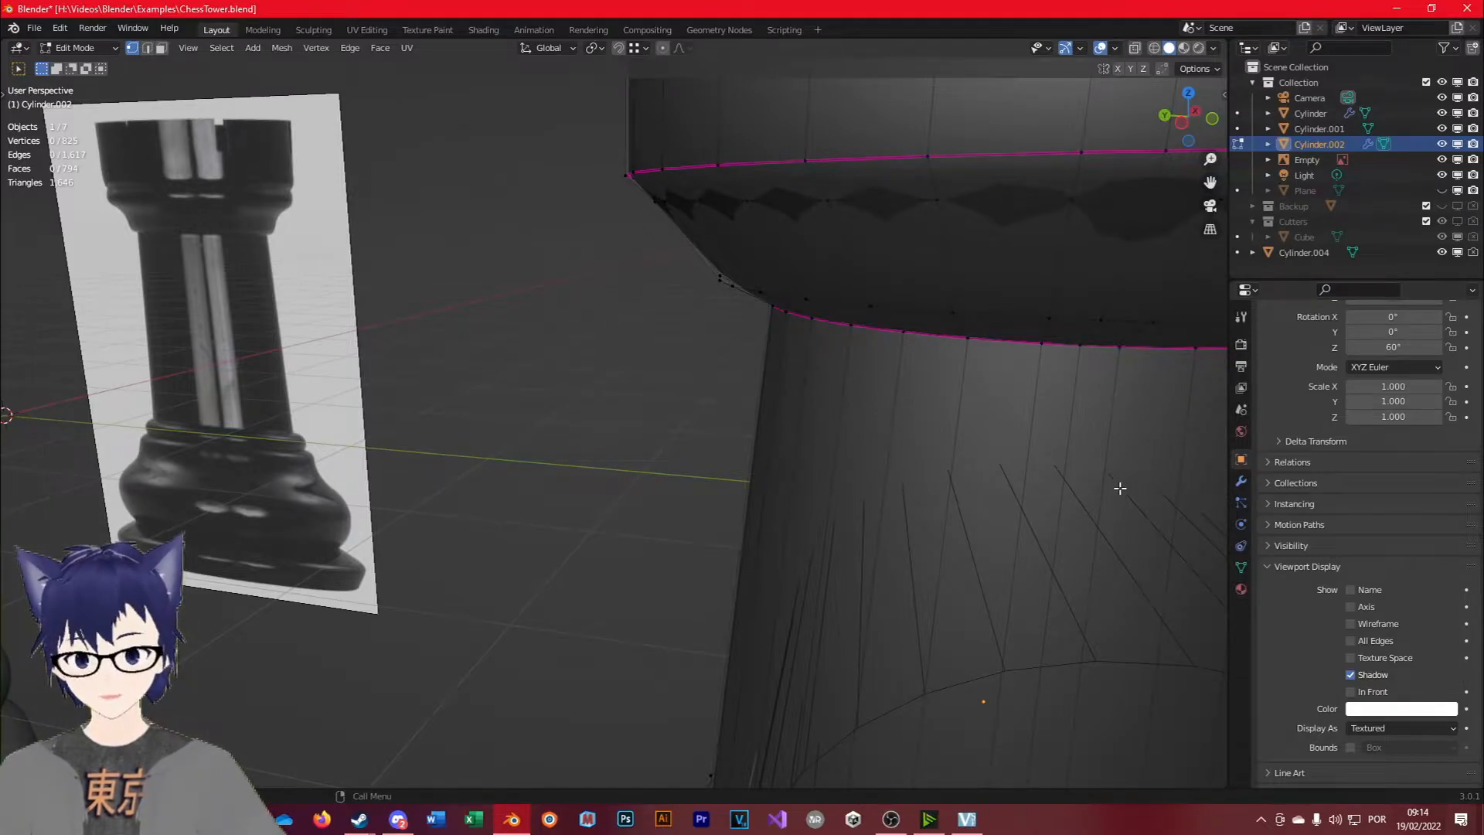
{"action": "scroll", "coordinate": [1120, 487], "scroll_direction": "down", "scroll_amount": 3}
{"action": "key", "text": "ctrl+r"}
{"action": "left_click", "coordinate": [647, 382]}
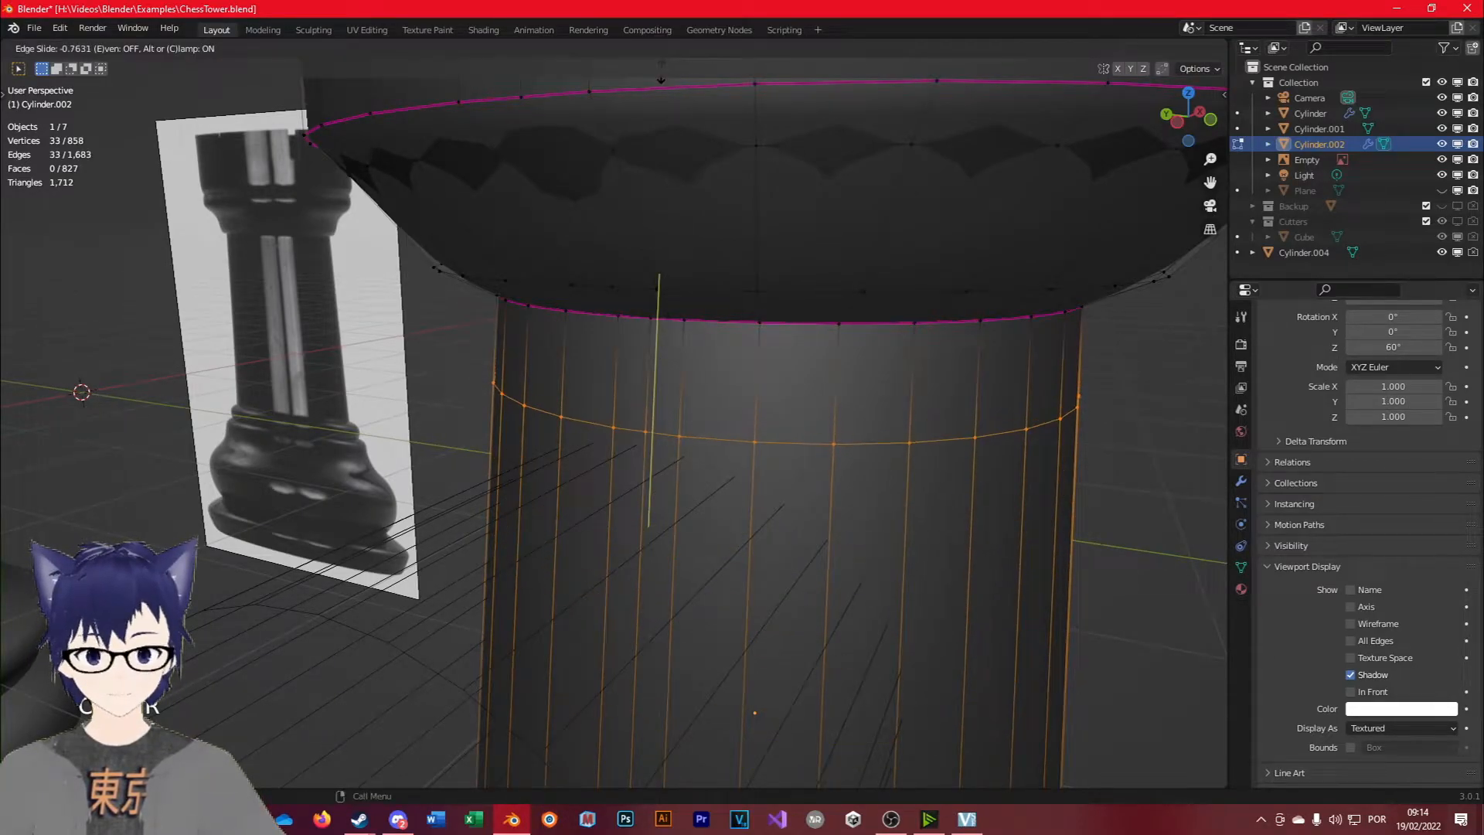
{"action": "left_click", "coordinate": [649, 302]}
{"action": "left_click", "coordinate": [614, 438]}
{"action": "middle_click_drag", "start_coordinate": [605, 489], "coordinate": [646, 496]}
{"action": "key", "text": "Tab"}
{"action": "middle_click_drag", "start_coordinate": [857, 607], "coordinate": [829, 590]}
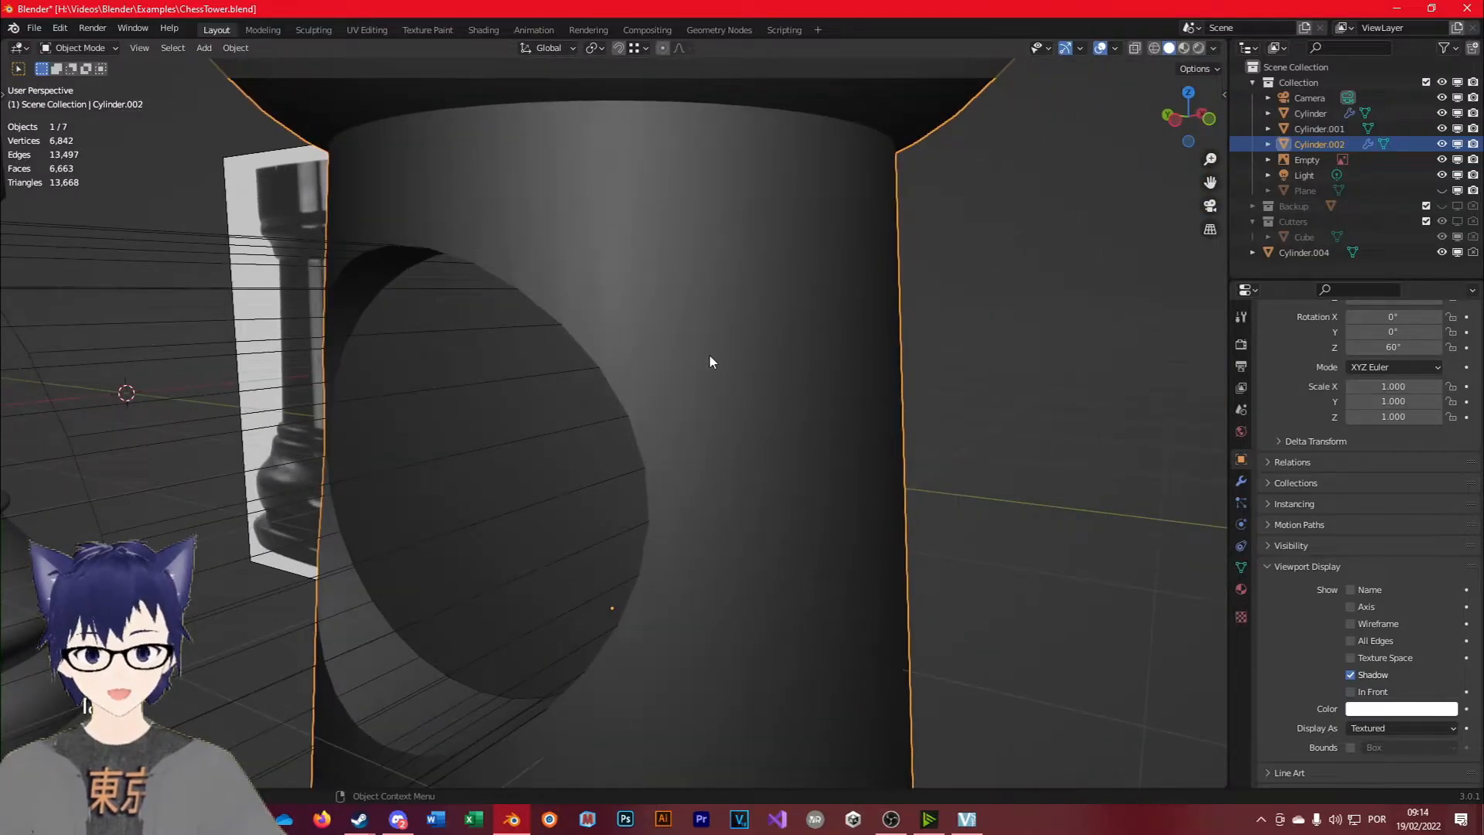
Add a centred vertical loop cut along the front of the second rook's stem and check it in Object Mode.
{"action": "key", "text": "Tab"}
{"action": "key", "text": "ctrl+r"}
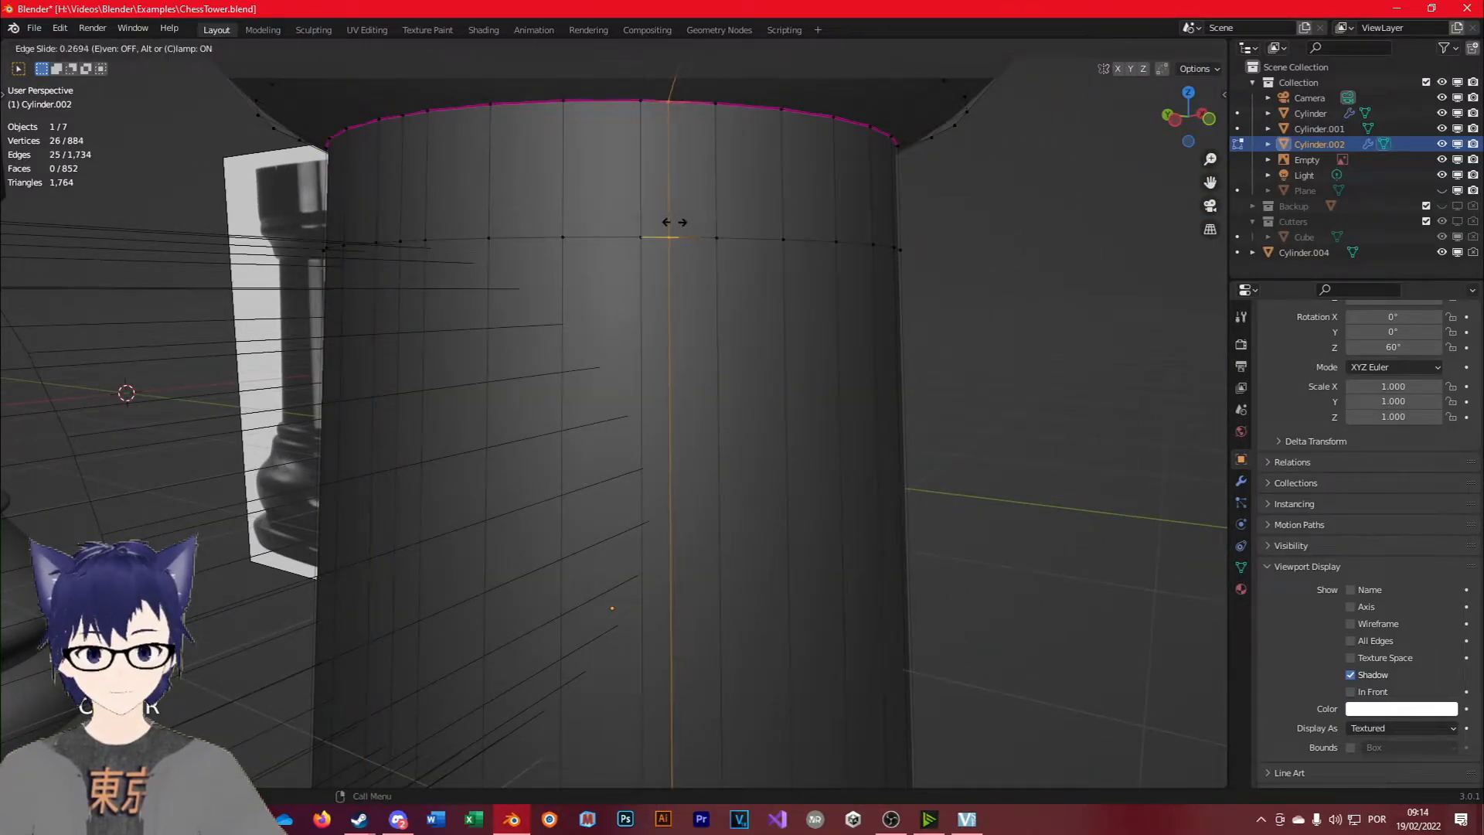
{"action": "key", "text": "Escape"}
{"action": "key", "text": "Tab"}
{"action": "key", "text": "Tab"}
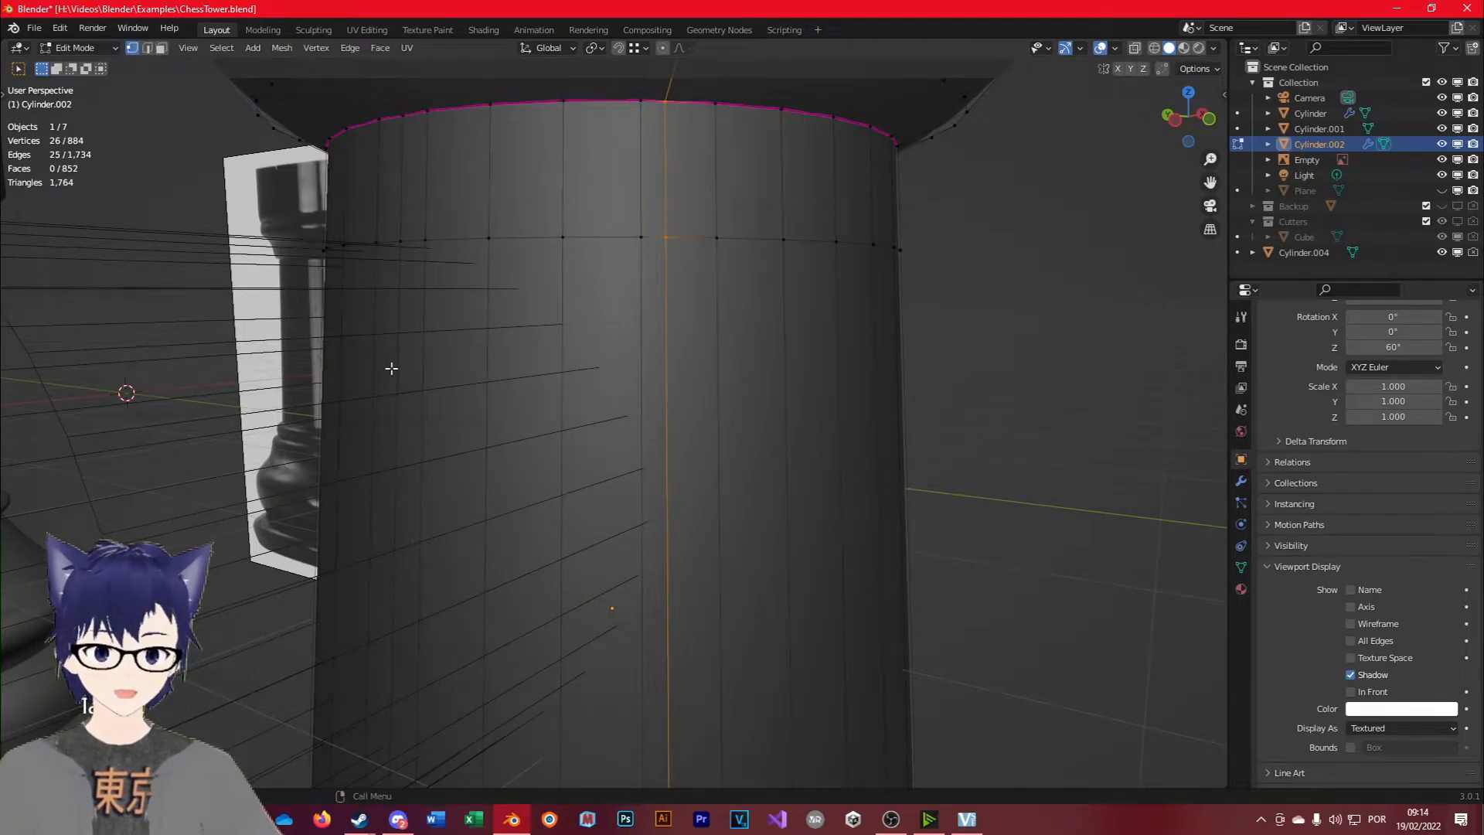
Add six evenly spaced horizontal loop cuts around the stem below the upper loop, and compare the Boolean result with the mesh.
{"action": "key", "text": "ctrl+r"}
{"action": "scroll", "coordinate": [417, 407], "scroll_direction": "up", "scroll_amount": 5}
{"action": "left_click", "coordinate": [417, 407]}
{"action": "right_click", "coordinate": [451, 446]}
{"action": "key", "text": "Tab"}
{"action": "middle_click_drag", "start_coordinate": [523, 453], "coordinate": [601, 470]}
{"action": "key", "text": "Tab"}
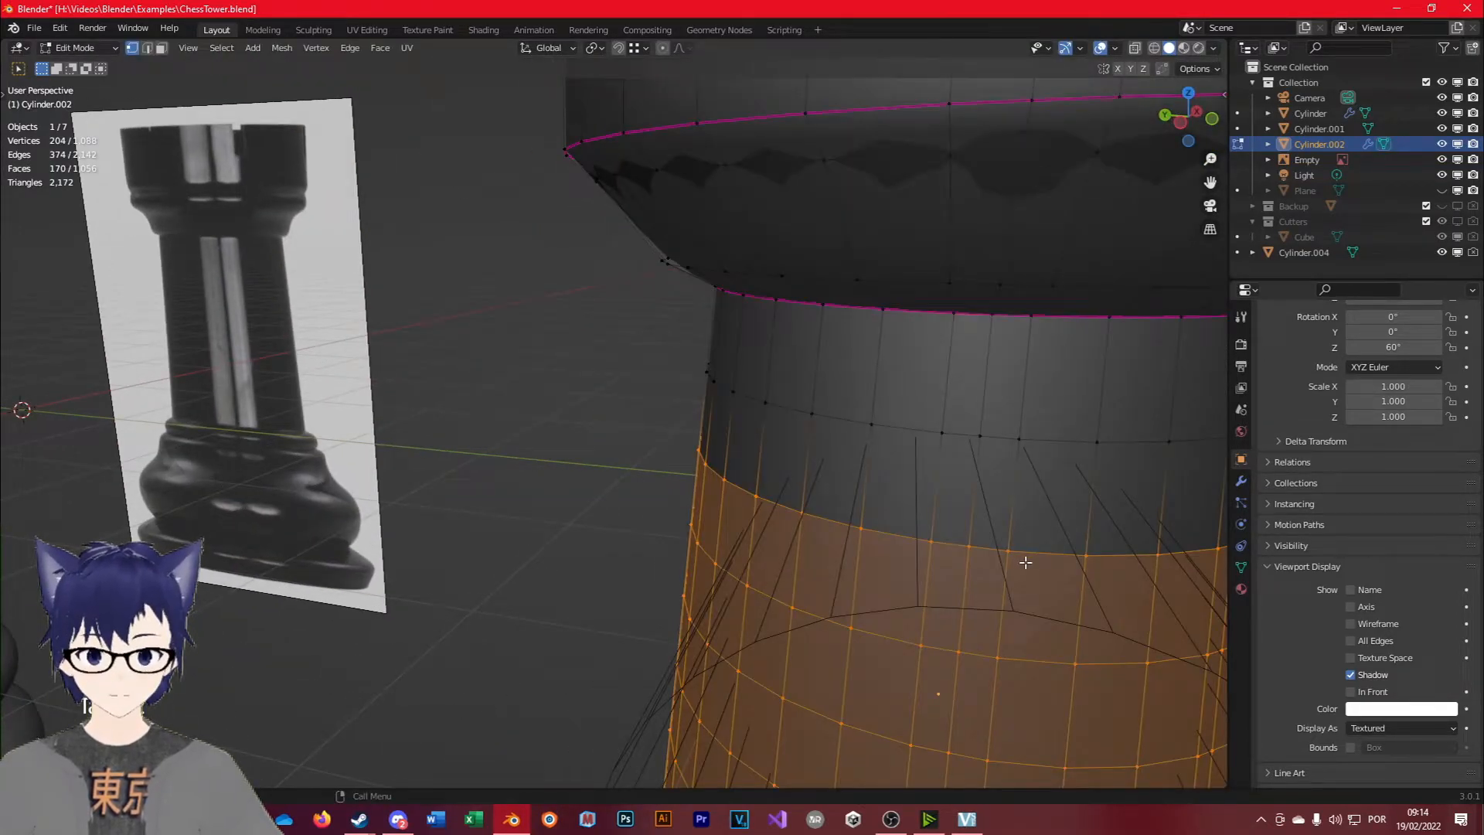
Check the cylinder cutter's modifiers, and set the second rook's Boolean modifier for that cylinder to the Fast solver.
{"action": "key", "text": "Tab"}
{"action": "scroll", "coordinate": [893, 562], "scroll_direction": "down", "scroll_amount": 2}
{"action": "left_click", "coordinate": [899, 557]}
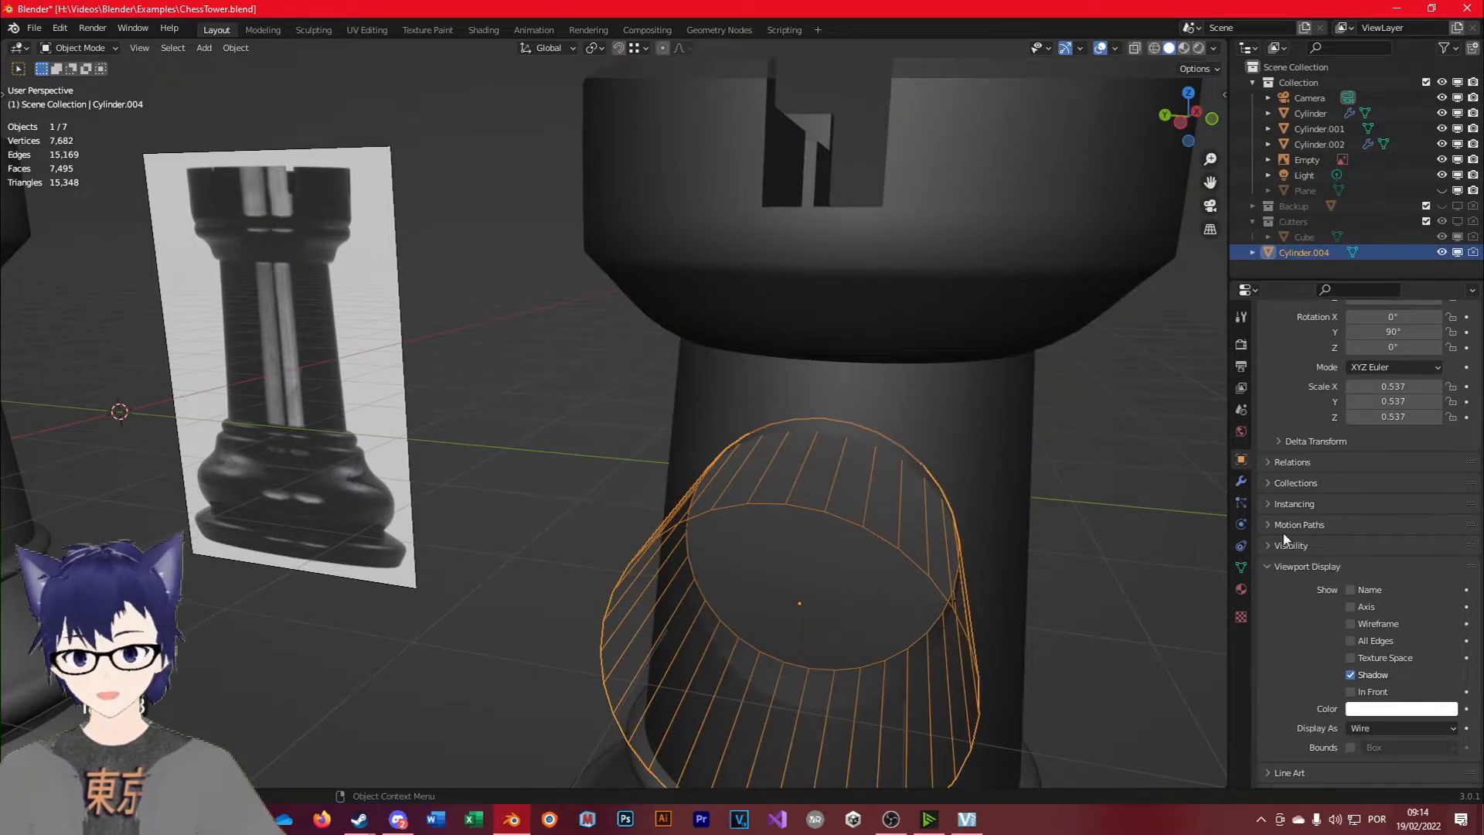
{"action": "left_click", "coordinate": [1241, 482]}
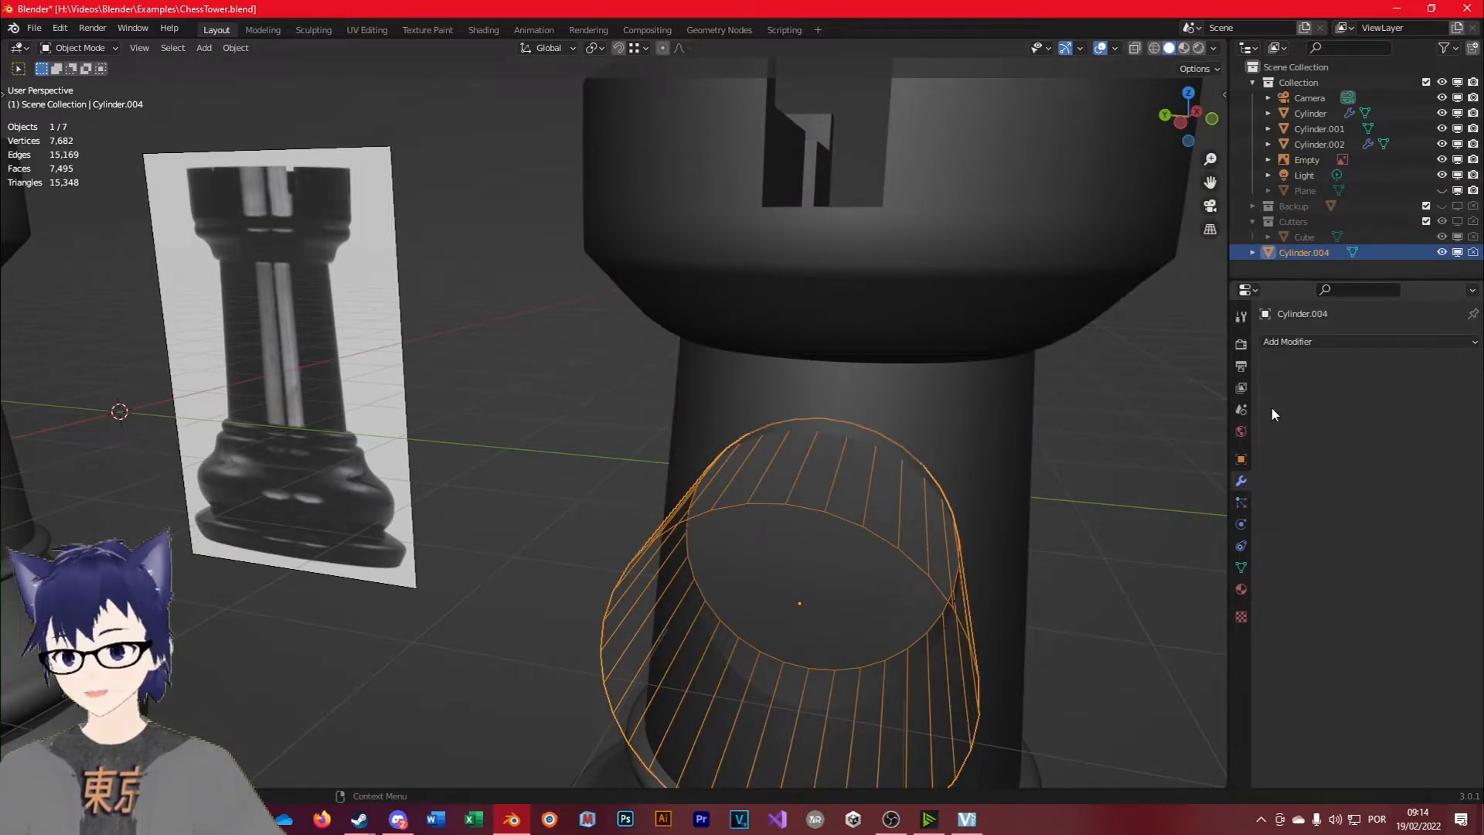
{"action": "left_click", "coordinate": [990, 392]}
{"action": "left_click", "coordinate": [1384, 731]}
{"action": "middle_click_drag", "start_coordinate": [894, 500], "coordinate": [538, 411]}
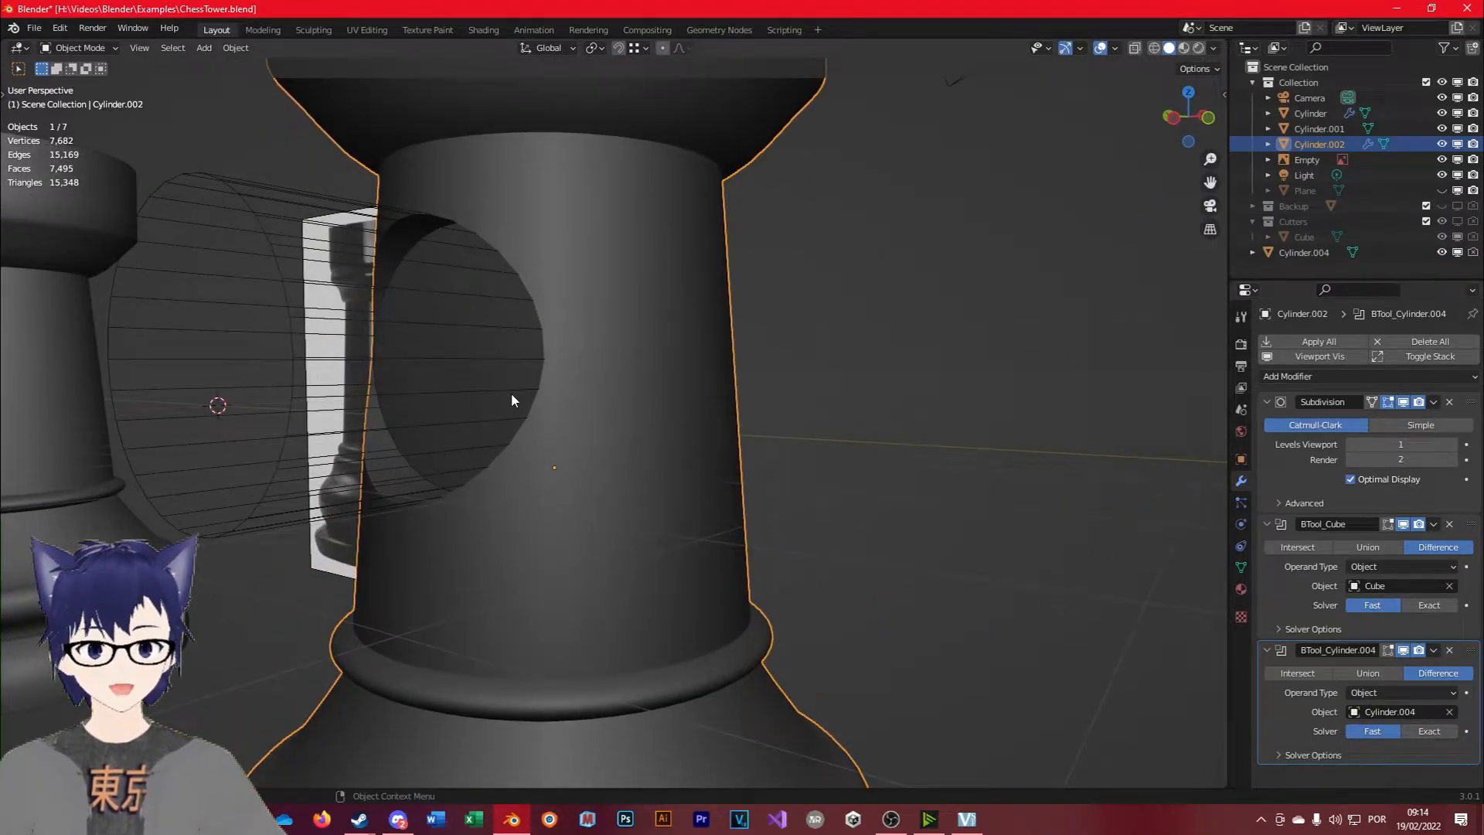
{"action": "left_click", "coordinate": [391, 408]}
{"action": "key", "text": "g"}
{"action": "key", "text": "z"}
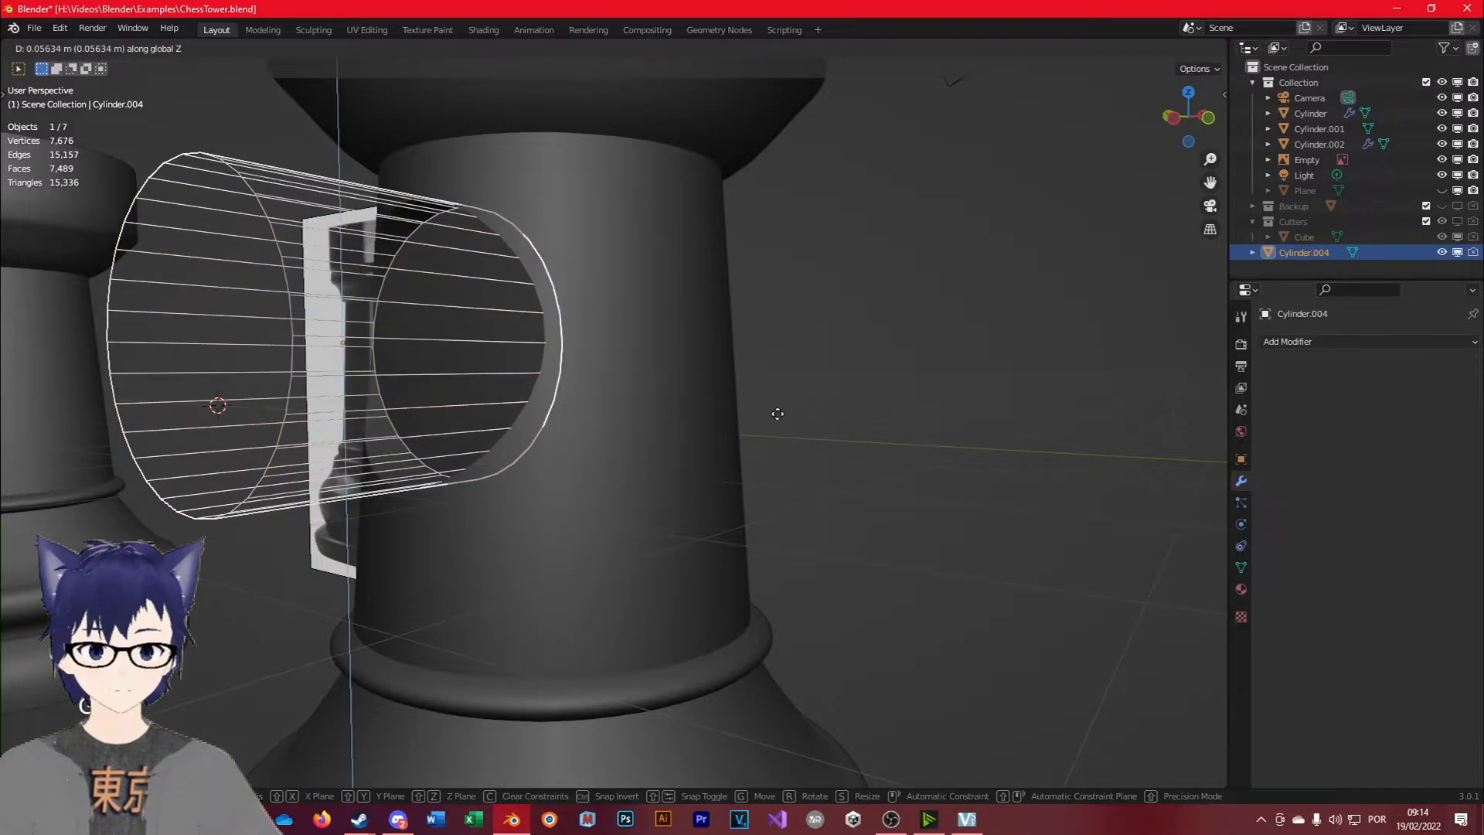
{"action": "right_click", "coordinate": [761, 468]}
Apply all modifiers on the second rook and view the resulting mesh in Edit Mode.
{"action": "left_click", "coordinate": [708, 431]}
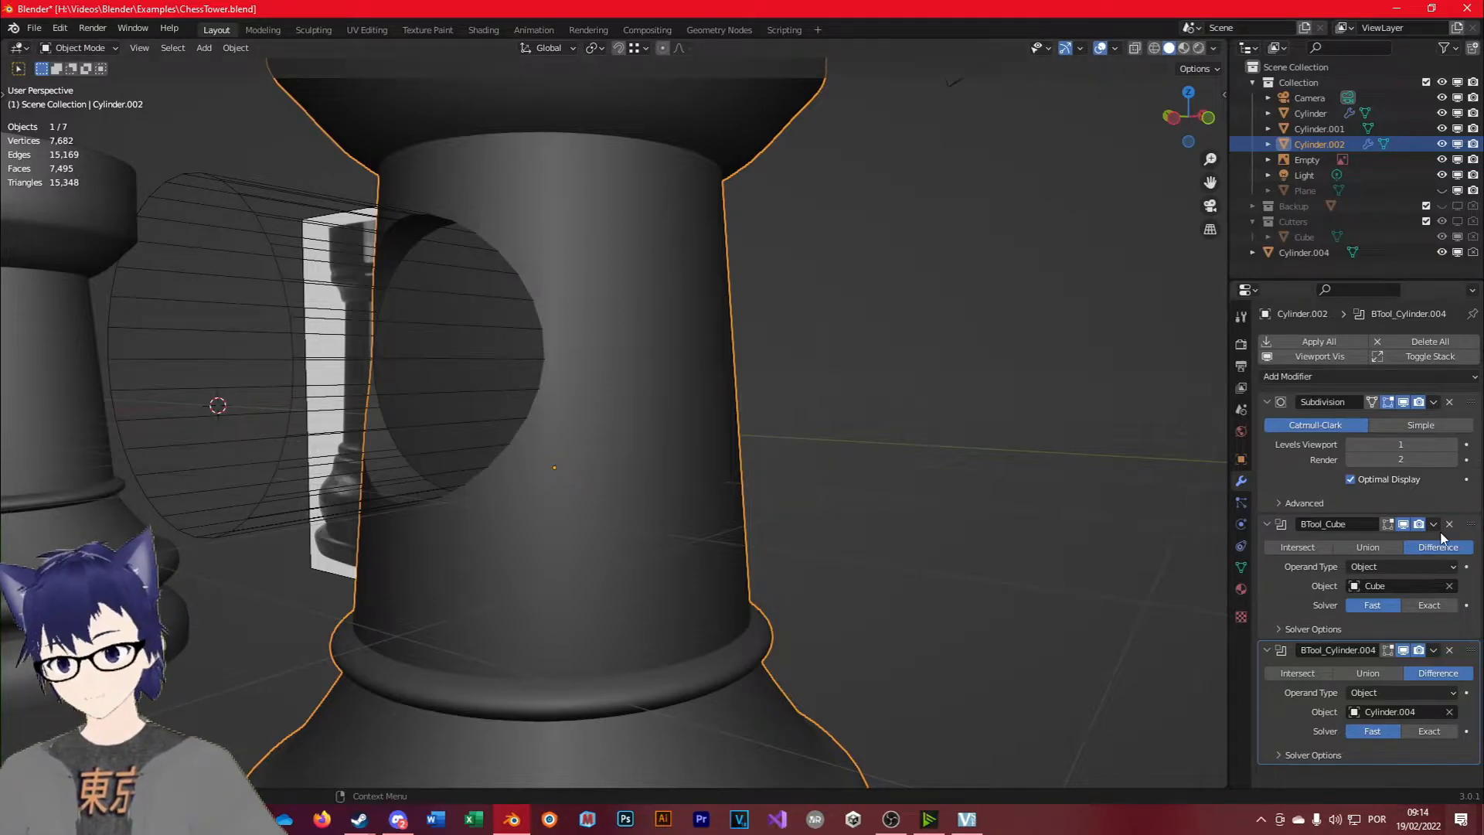
{"action": "left_click", "coordinate": [1324, 343]}
{"action": "key", "text": "Tab"}
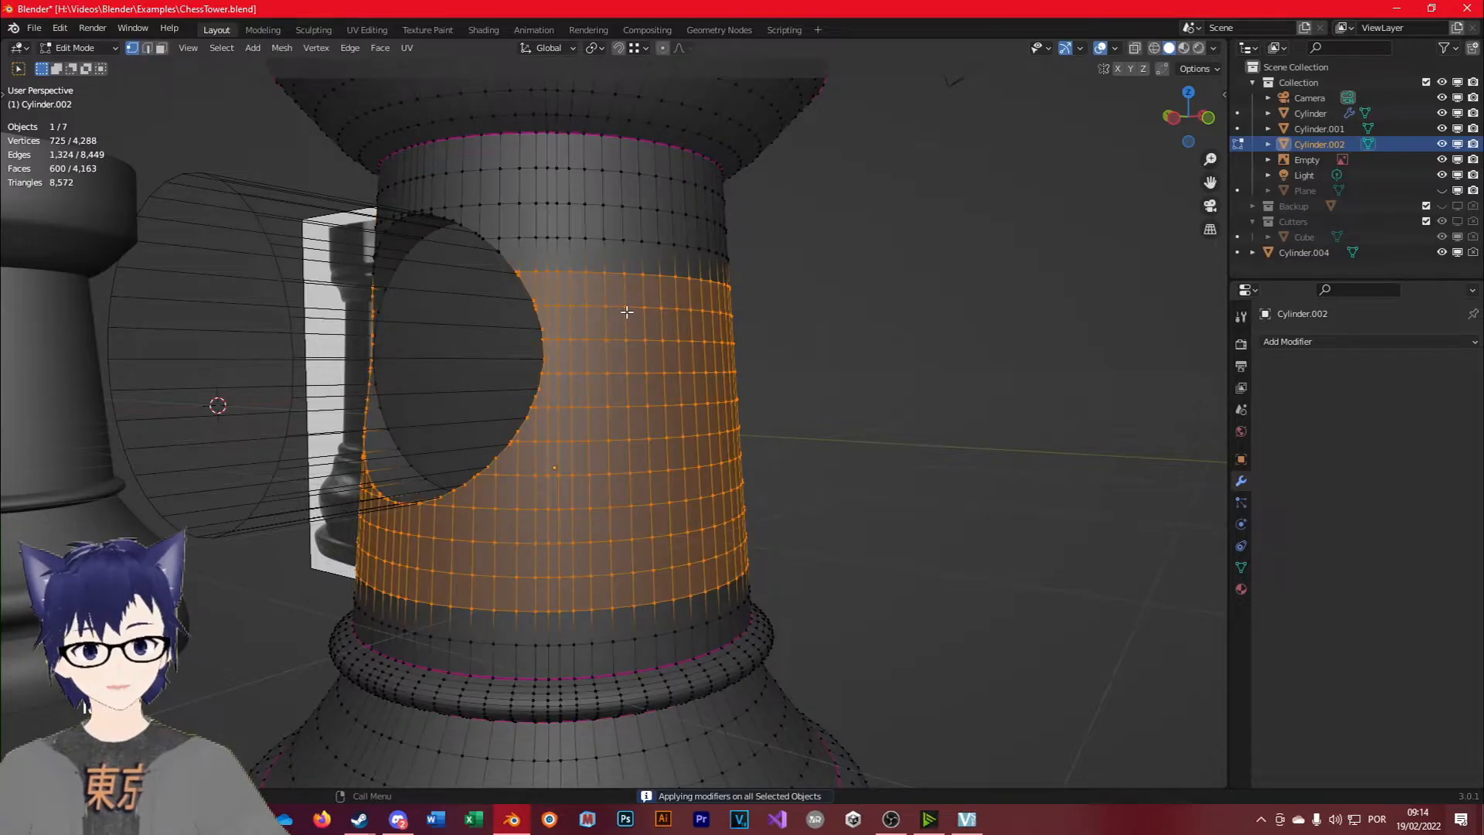
{"action": "middle_click_drag", "start_coordinate": [626, 312], "coordinate": [619, 385]}
Delete the cylinder cutter from the scene.
{"action": "key", "text": "Tab"}
{"action": "left_click", "coordinate": [570, 419]}
{"action": "key", "text": "x"}
{"action": "left_click", "coordinate": [569, 419]}
Select a vertex on the rim of the stem's round hole in the second rook's mesh and examine the surrounding topology up close.
{"action": "left_click", "coordinate": [810, 380]}
{"action": "key", "text": "Tab"}
{"action": "scroll", "coordinate": [706, 367], "scroll_direction": "up", "scroll_amount": 3}
{"action": "middle_click_drag", "start_coordinate": [707, 368], "coordinate": [695, 401], "text": "shift"}
{"action": "scroll", "coordinate": [811, 373], "scroll_direction": "up", "scroll_amount": 4}
{"action": "scroll", "coordinate": [800, 374], "scroll_direction": "down", "scroll_amount": 1}
{"action": "left_click", "coordinate": [585, 318]}
{"action": "scroll", "coordinate": [584, 331], "scroll_direction": "up", "scroll_amount": 4}
{"action": "scroll", "coordinate": [584, 330], "scroll_direction": "down", "scroll_amount": 4}
{"action": "key", "text": "KP_Decimal"}
{"action": "scroll", "coordinate": [606, 367], "scroll_direction": "down", "scroll_amount": 6}
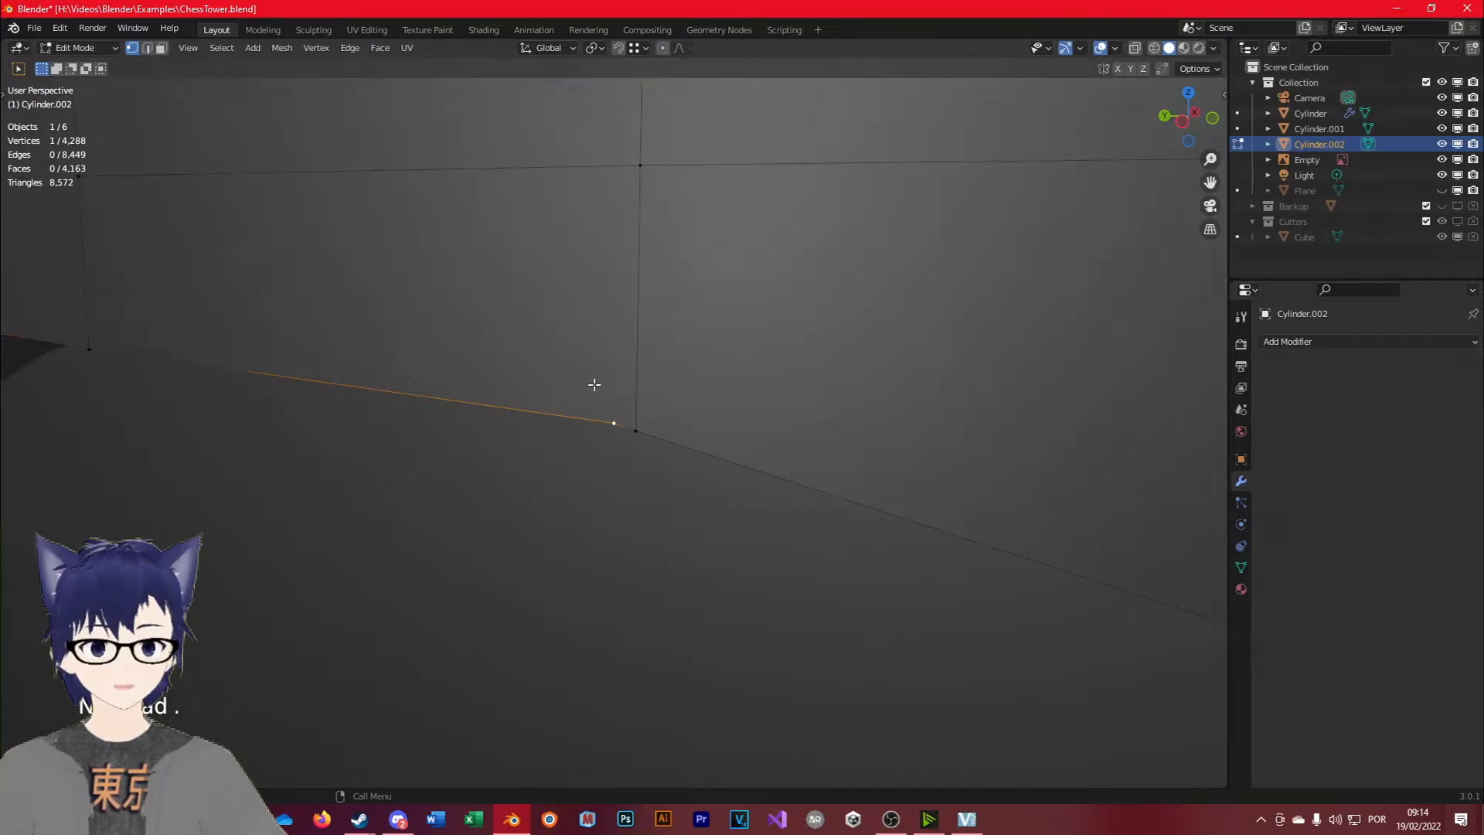
Trace the face beside the selected rim vertex with temporary annotation strokes, and examine the neighbouring faces along the hole's edge.
{"action": "mouse_move", "coordinate": [293, 272]}
{"action": "left_mouse_down"}
{"action": "mouse_move", "coordinate": [296, 370]}
{"action": "mouse_move", "coordinate": [534, 386]}
{"action": "mouse_move", "coordinate": [617, 422]}
{"action": "mouse_move", "coordinate": [630, 270]}
{"action": "mouse_move", "coordinate": [282, 272]}
{"action": "left_mouse_up"}
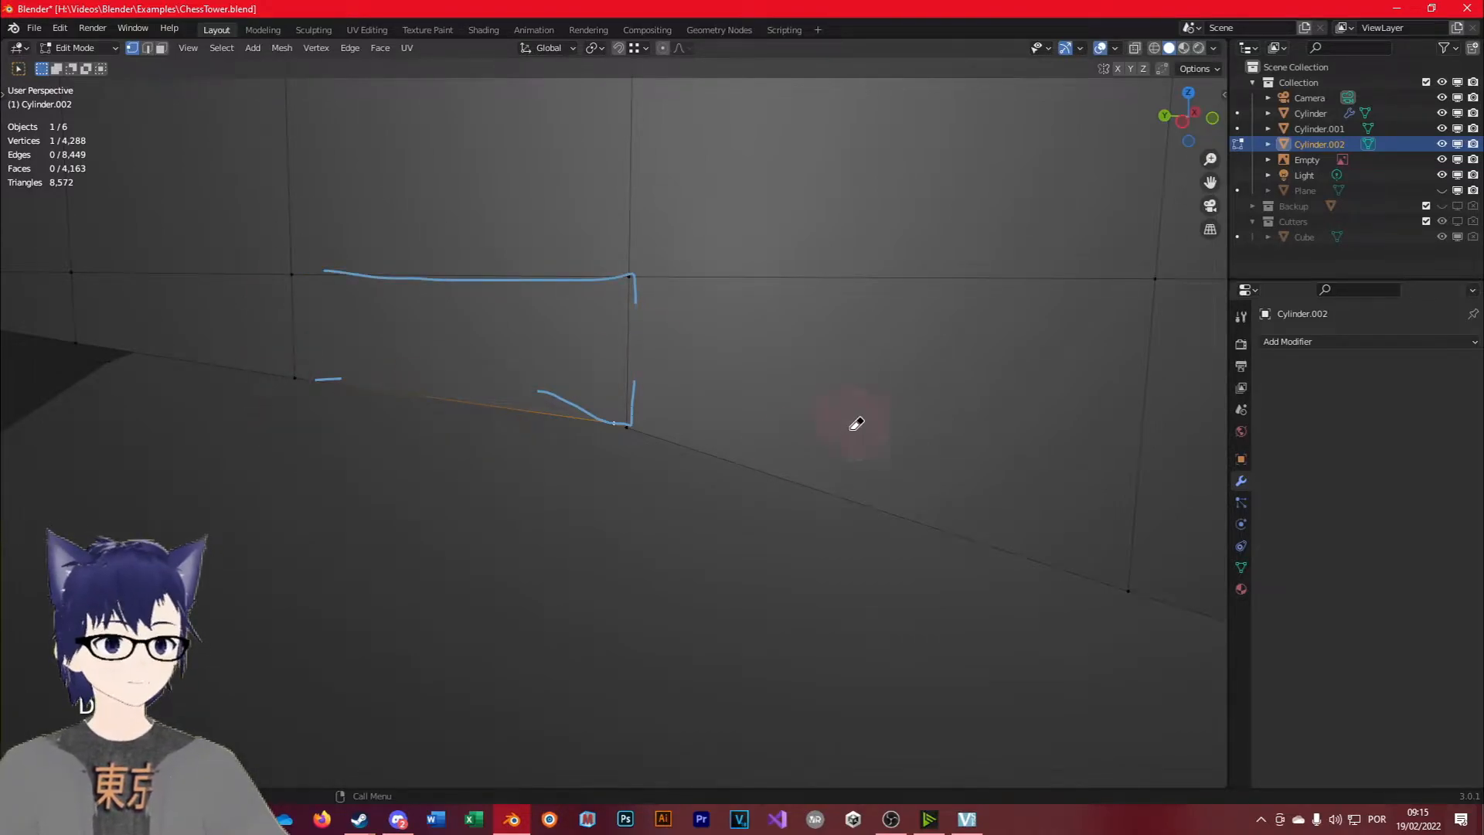
{"action": "middle_click_drag", "start_coordinate": [494, 492], "coordinate": [955, 499]}
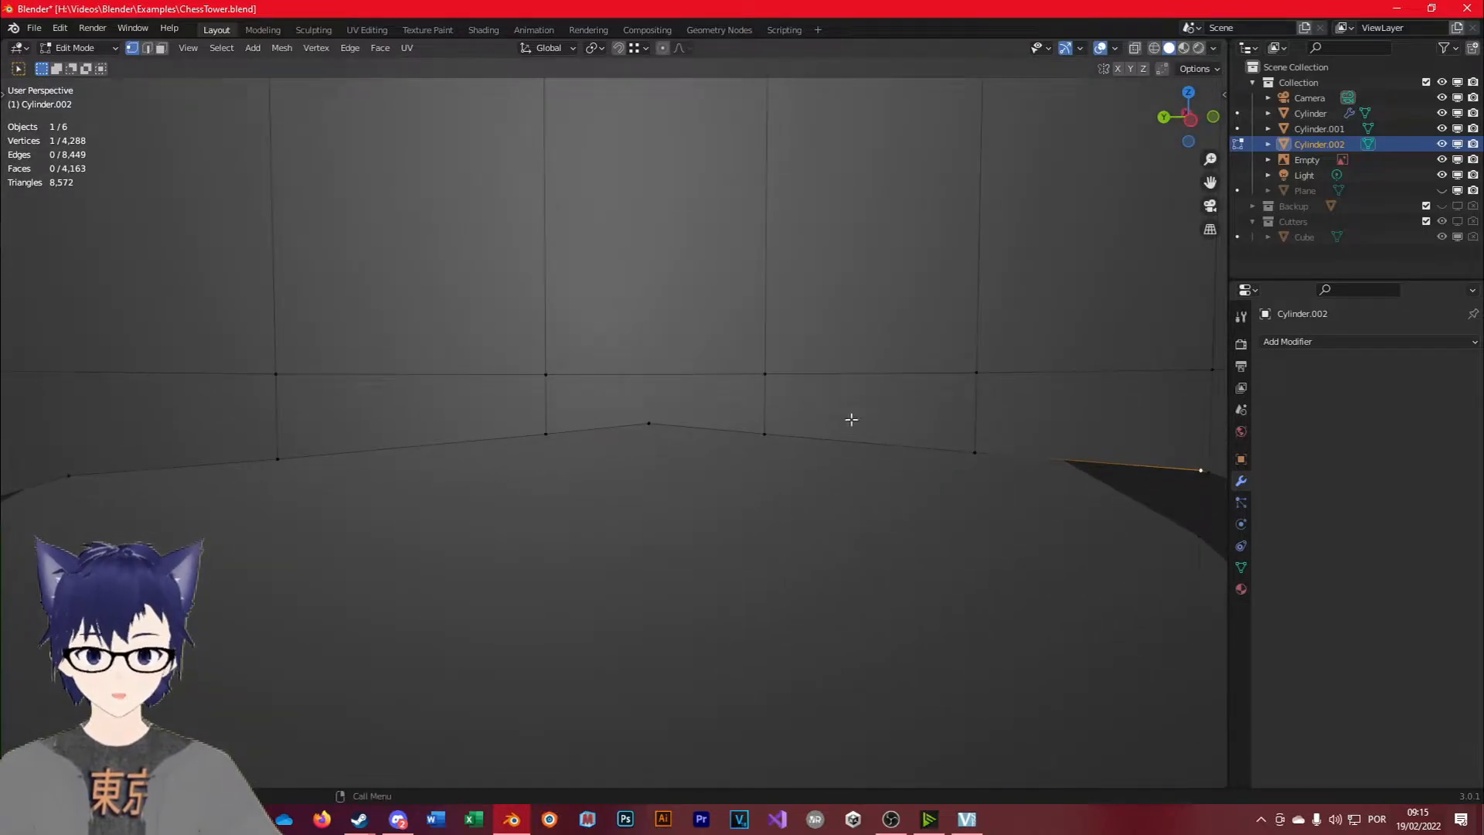
{"action": "middle_click_drag", "start_coordinate": [1041, 447], "coordinate": [898, 497], "text": "shift"}
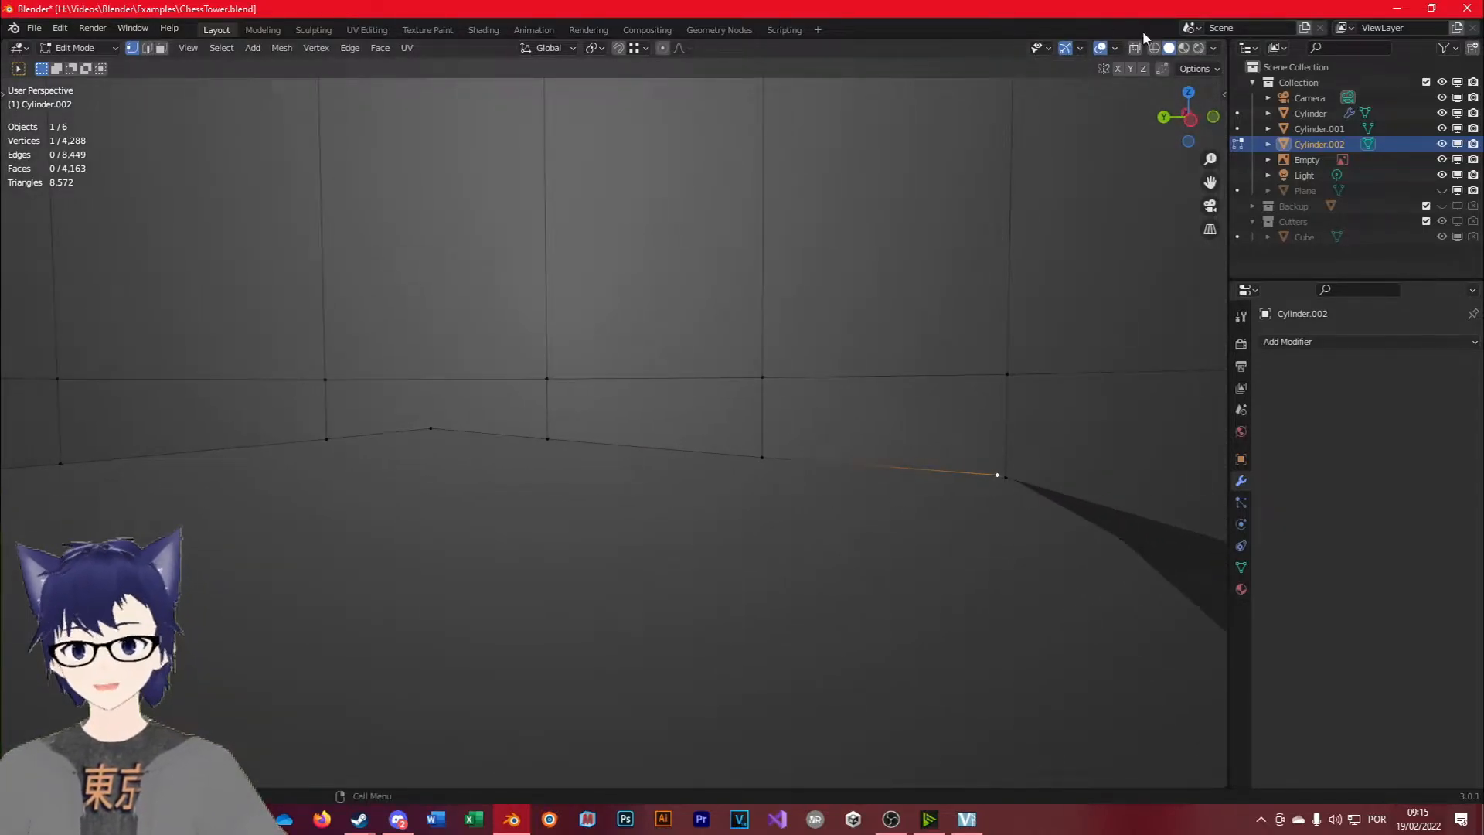
Turn on snapping during transforms for editing the arch rim's vertices.
{"action": "middle_click_drag", "start_coordinate": [1069, 520], "coordinate": [938, 482]}
{"action": "middle_click_drag", "start_coordinate": [887, 401], "coordinate": [769, 431], "text": "shift"}
{"action": "key", "text": "shift+Tab"}
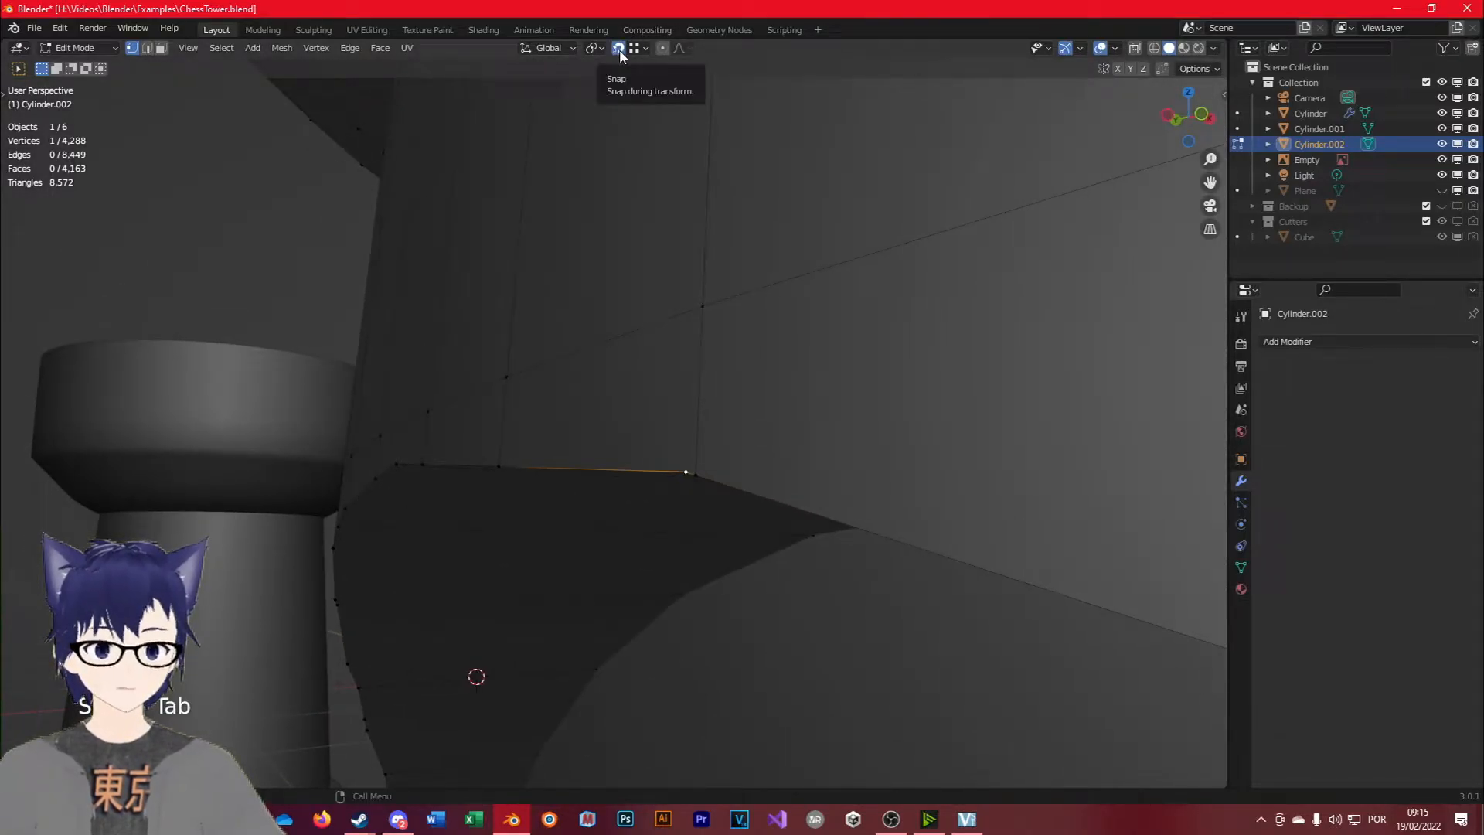
Snap the selected stray vertex on the arch rim onto the neighbouring corner vertex, keeping it selected.
{"action": "middle_click_drag", "start_coordinate": [703, 485], "coordinate": [753, 456]}
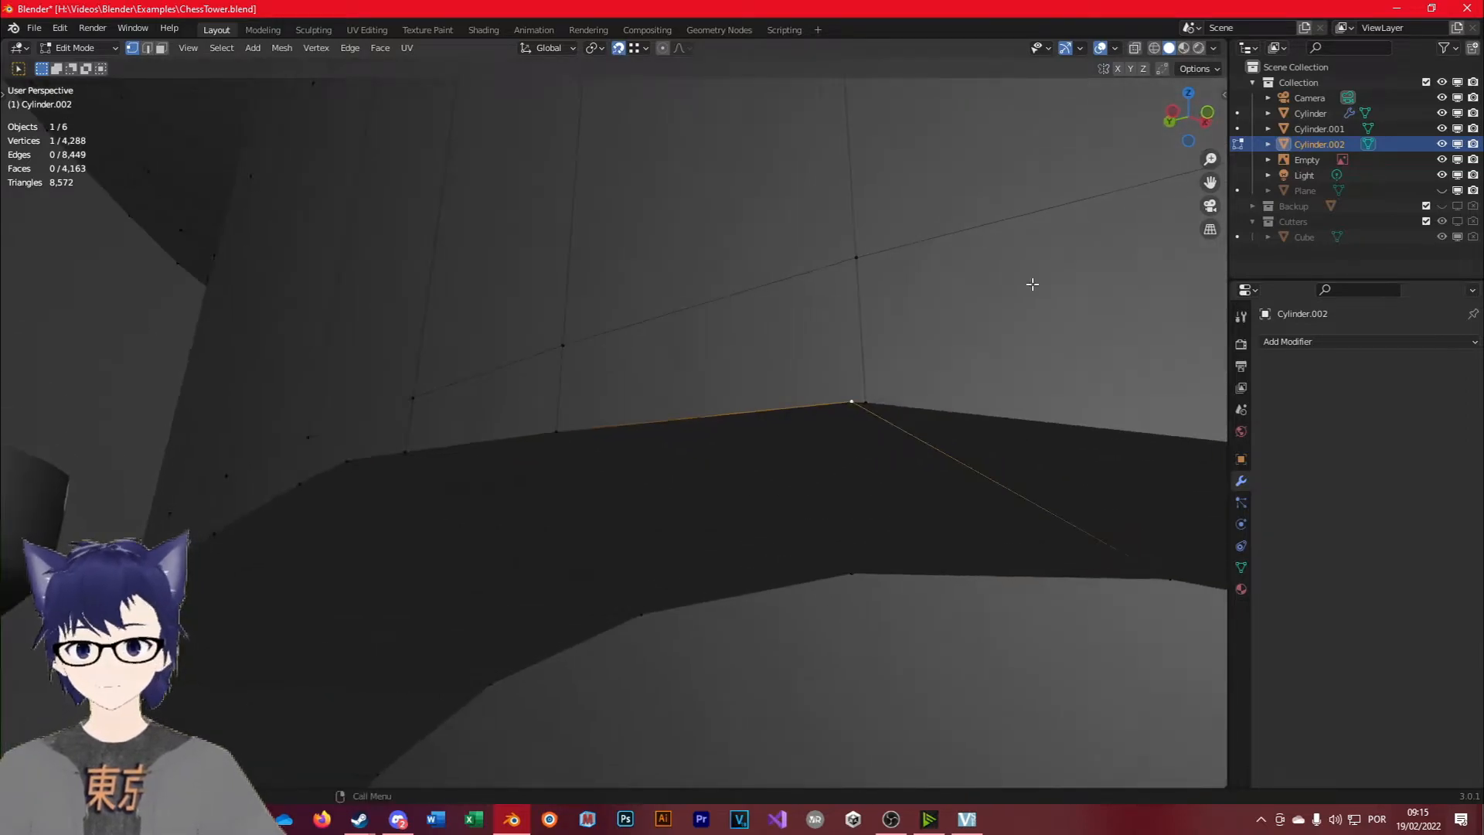
{"action": "key", "text": "g"}
{"action": "left_click", "coordinate": [873, 400]}
{"action": "middle_click_drag", "start_coordinate": [855, 462], "coordinate": [889, 478]}
{"action": "left_click", "coordinate": [921, 455]}
{"action": "left_click", "coordinate": [875, 565]}
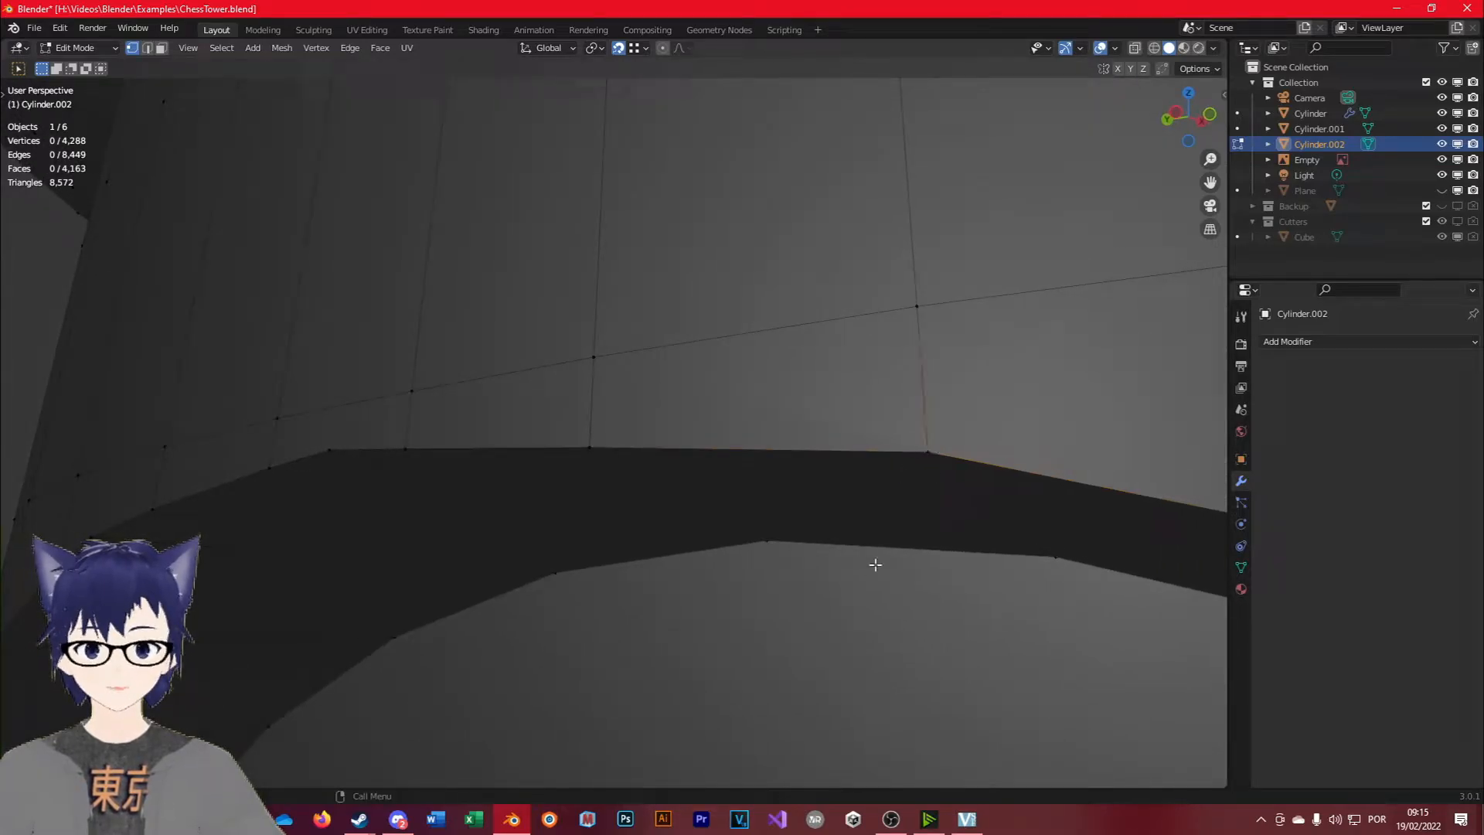
{"action": "key", "text": "ctrl+z"}
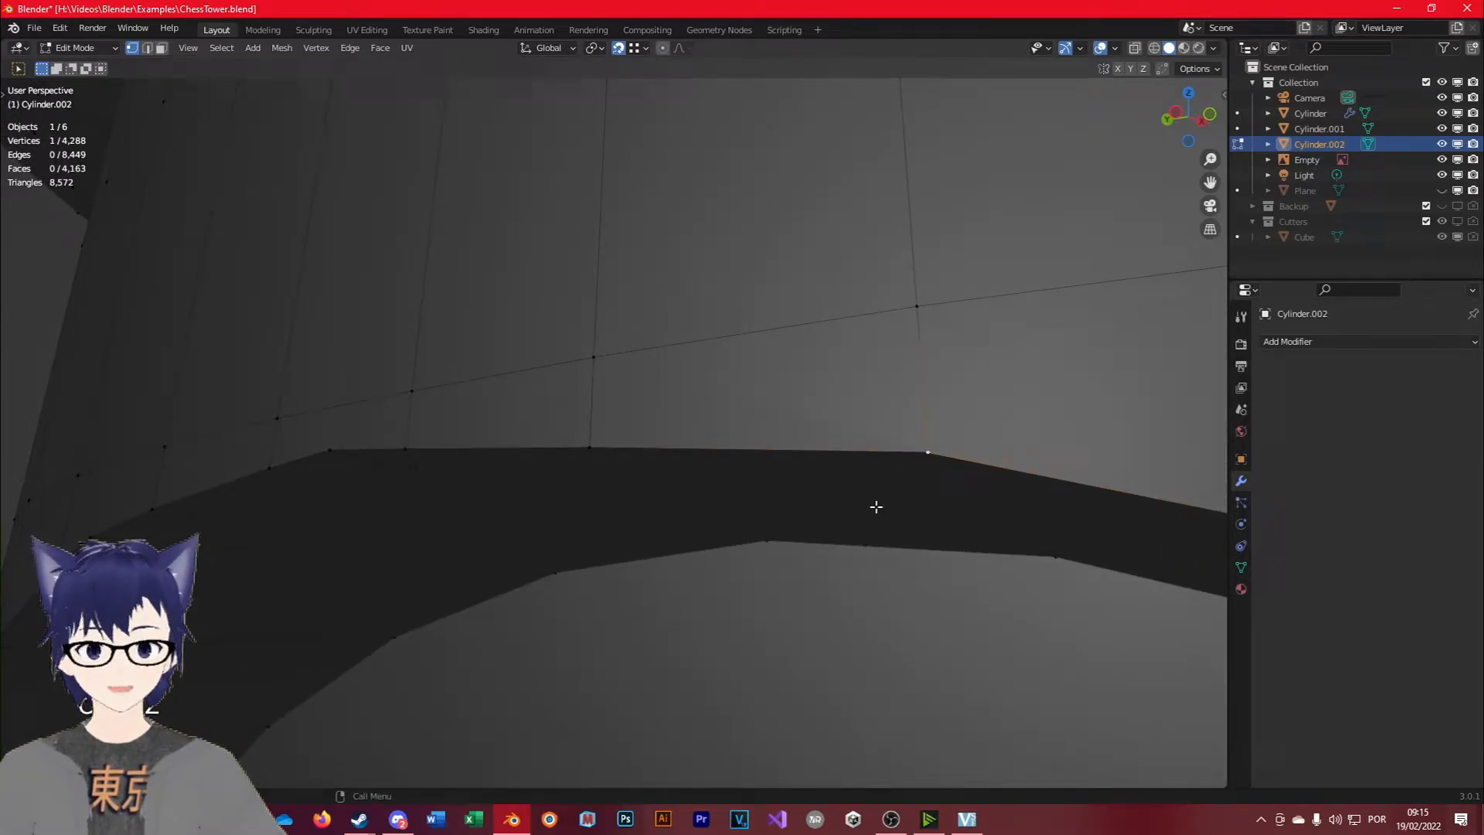
Merge all of the mesh's vertices by distance and return to Object Mode.
{"action": "key", "text": "a"}
{"action": "key", "text": "F3"}
{"action": "type", "text": "mer"}
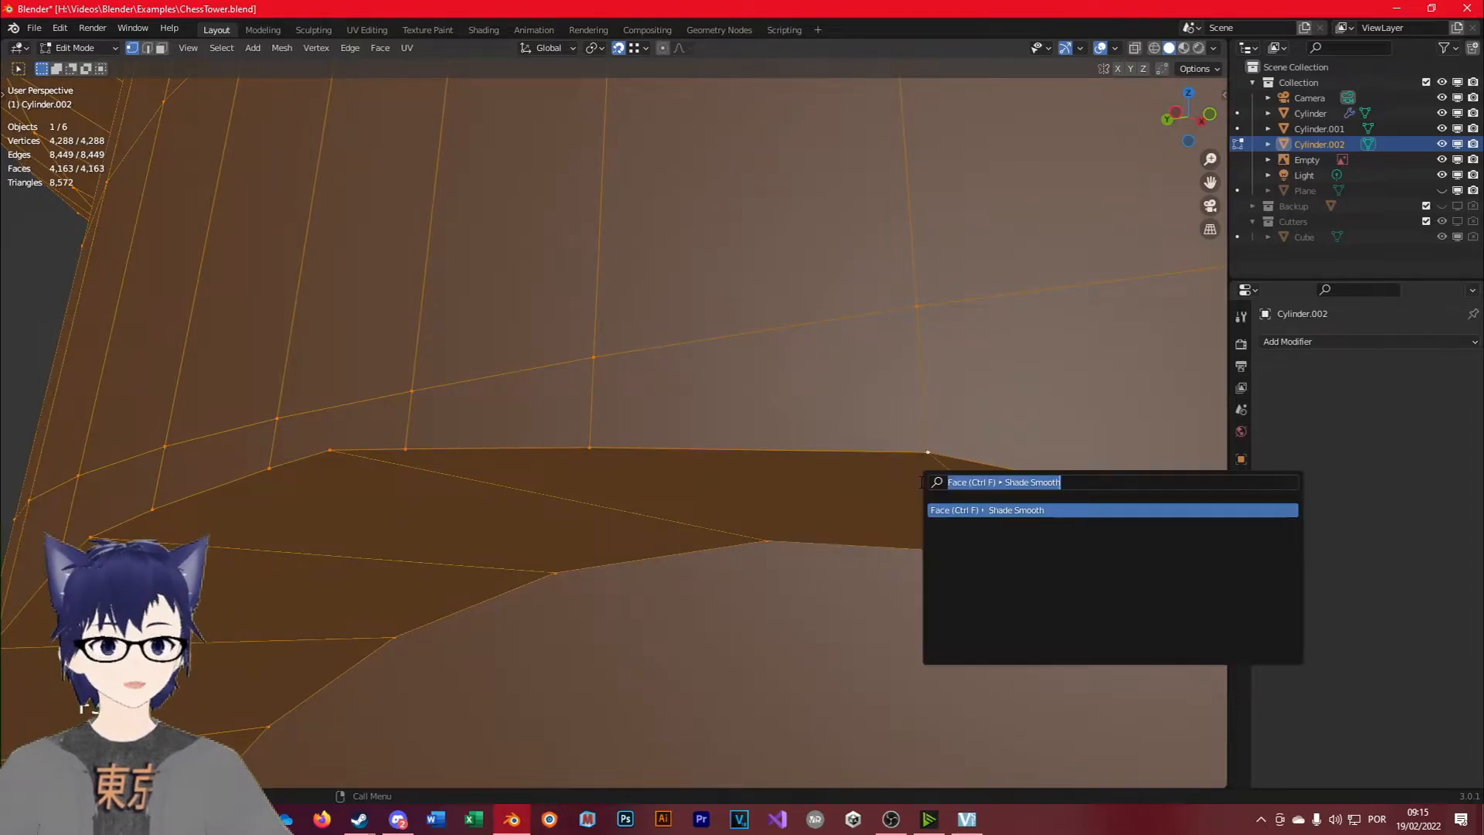
{"action": "type", "text": "ge byd"}
{"action": "key", "text": "Return"}
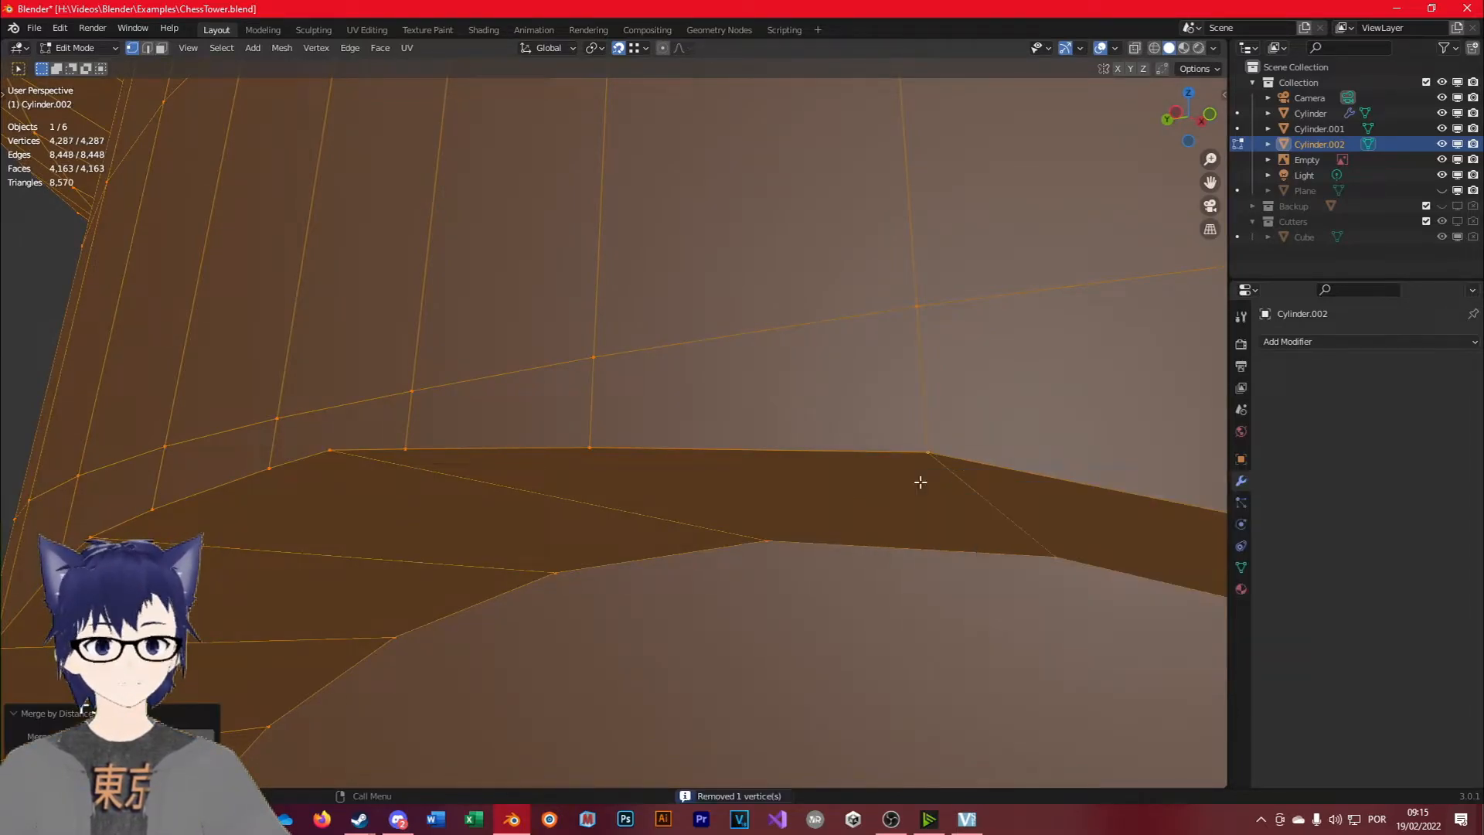
{"action": "key", "text": "Tab"}
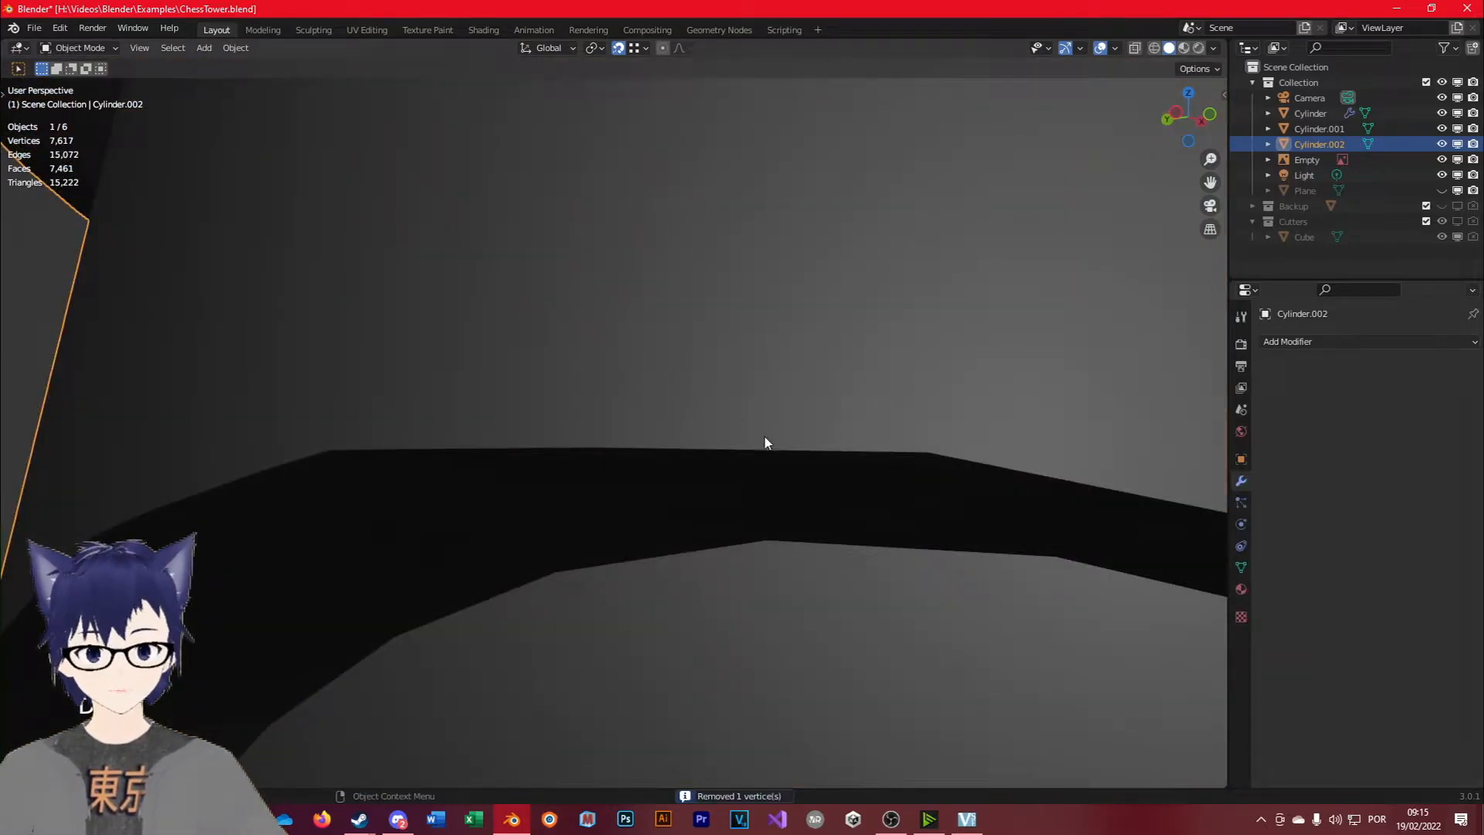
Undo the merge by distance and go back to editing the snapped corner vertex.
{"action": "mouse_move", "coordinate": [703, 417]}
{"action": "left_mouse_down"}
{"action": "mouse_move", "coordinate": [828, 425]}
{"action": "mouse_move", "coordinate": [914, 450]}
{"action": "left_mouse_up"}
{"action": "key", "text": "ctrl+z"}
{"action": "key", "text": "ctrl+z"}
{"action": "key", "text": "ctrl+z"}
{"action": "key", "text": "ctrl+z"}
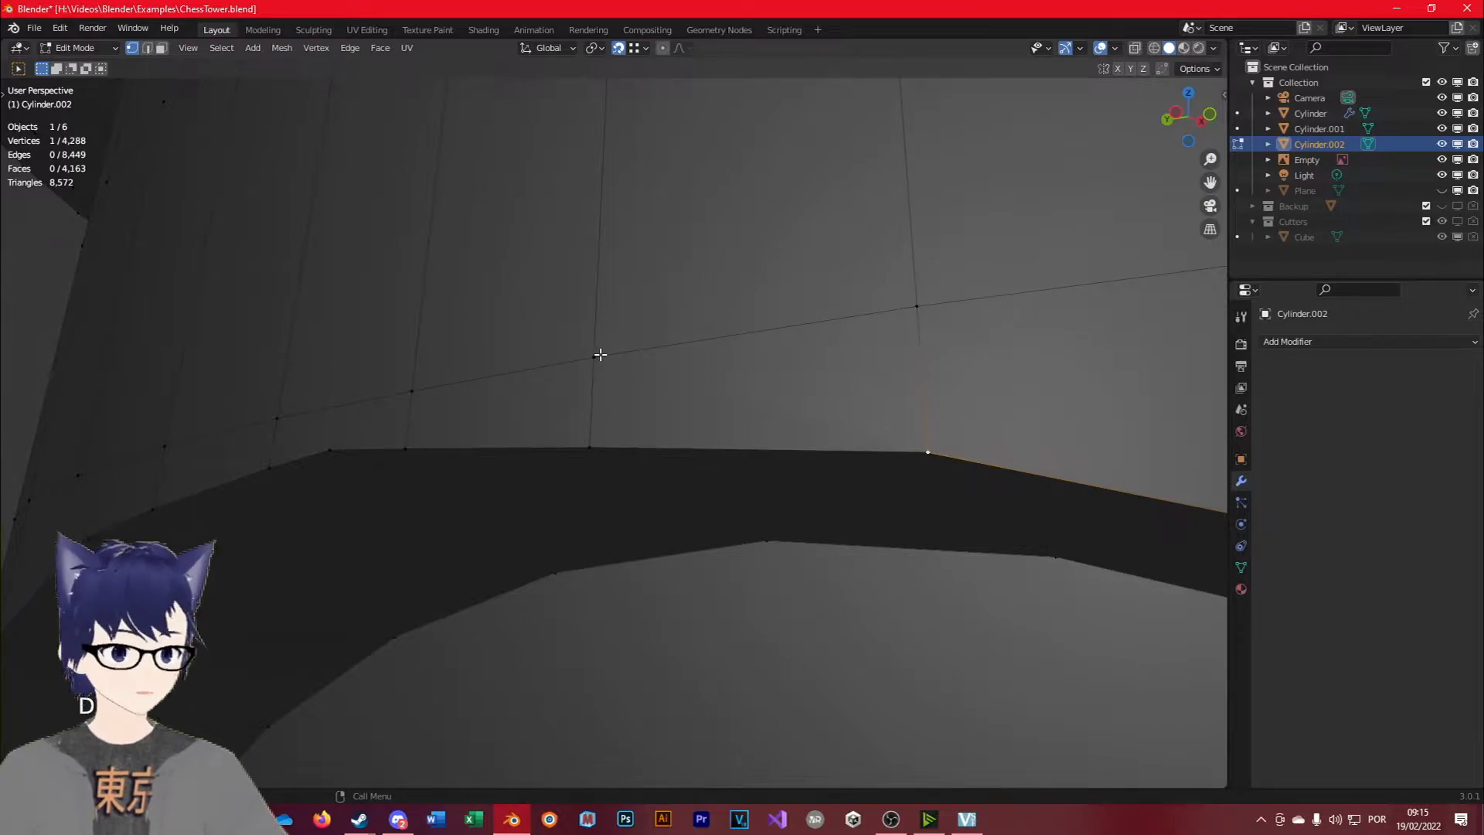
Circle the area beside the corner vertex with an annotation and set the viewport shading to the glossy red MatCap.
{"action": "mouse_move", "coordinate": [594, 353]}
{"action": "left_mouse_down"}
{"action": "mouse_move", "coordinate": [588, 388]}
{"action": "mouse_move", "coordinate": [982, 498]}
{"action": "mouse_move", "coordinate": [977, 430]}
{"action": "mouse_move", "coordinate": [627, 328]}
{"action": "mouse_move", "coordinate": [600, 334]}
{"action": "left_mouse_up"}
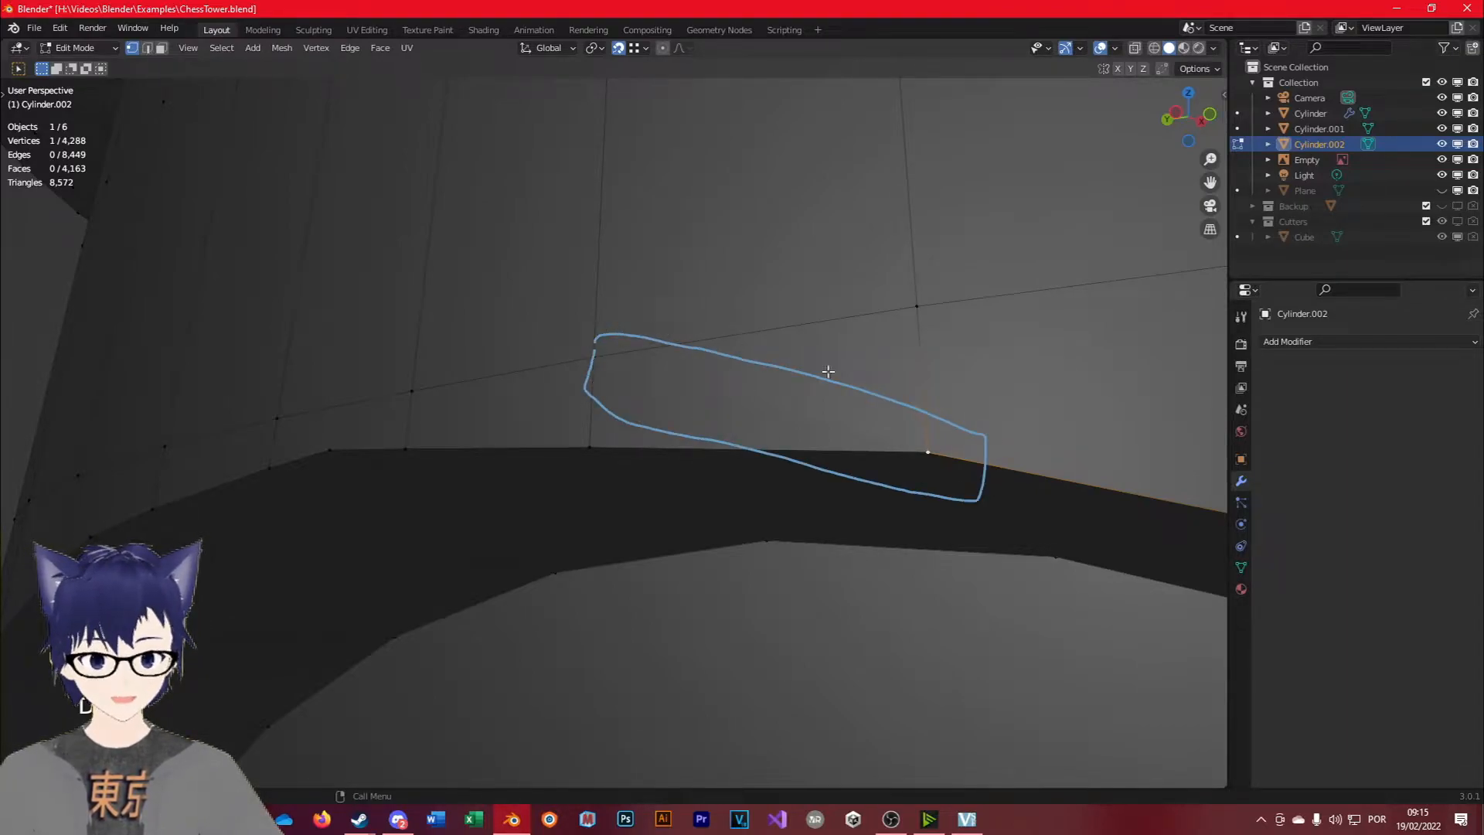
{"action": "left_click", "coordinate": [1214, 48]}
{"action": "left_click", "coordinate": [1201, 159]}
{"action": "left_click", "coordinate": [1215, 268]}
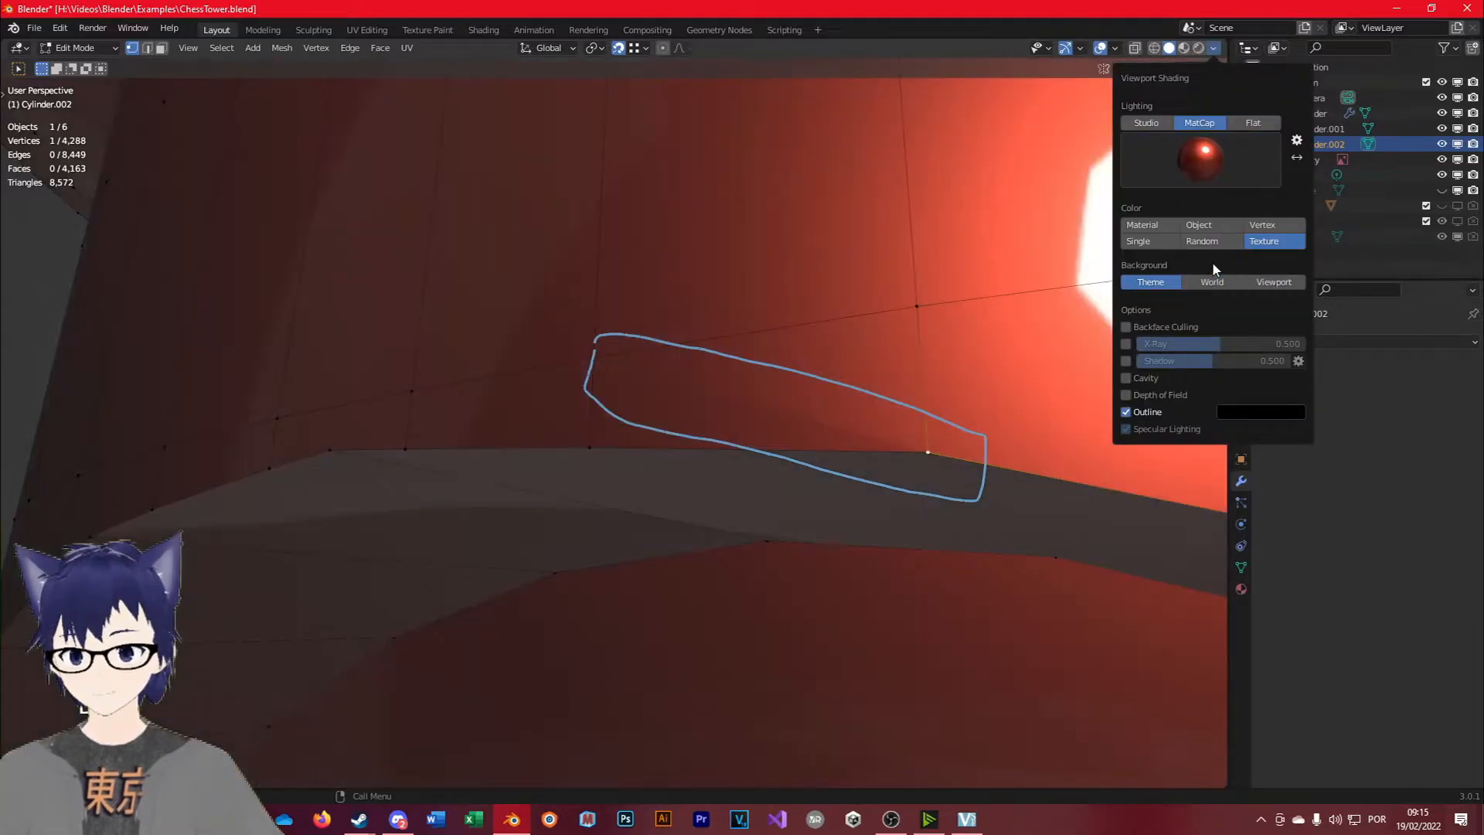
{"action": "left_click", "coordinate": [880, 518]}
{"action": "left_click", "coordinate": [796, 524]}
Sketch annotation strokes over the uneven shading beside the arch's corner vertex and erase them.
{"action": "mouse_move", "coordinate": [568, 340]}
{"action": "right_mouse_down"}
{"action": "mouse_move", "coordinate": [640, 404]}
{"action": "mouse_move", "coordinate": [1196, 509]}
{"action": "mouse_move", "coordinate": [838, 416]}
{"action": "mouse_move", "coordinate": [792, 420]}
{"action": "right_mouse_up"}
{"action": "left_click_drag", "start_coordinate": [757, 410], "coordinate": [908, 450]}
{"action": "mouse_move", "coordinate": [669, 419]}
{"action": "left_mouse_down"}
{"action": "mouse_move", "coordinate": [705, 437]}
{"action": "mouse_move", "coordinate": [724, 419]}
{"action": "left_mouse_up"}
{"action": "mouse_move", "coordinate": [801, 357]}
{"action": "left_mouse_down"}
{"action": "mouse_move", "coordinate": [847, 387]}
{"action": "mouse_move", "coordinate": [844, 404]}
{"action": "left_mouse_up"}
{"action": "mouse_move", "coordinate": [685, 429]}
{"action": "right_mouse_down"}
{"action": "mouse_move", "coordinate": [663, 375]}
{"action": "mouse_move", "coordinate": [823, 372]}
{"action": "right_mouse_up"}
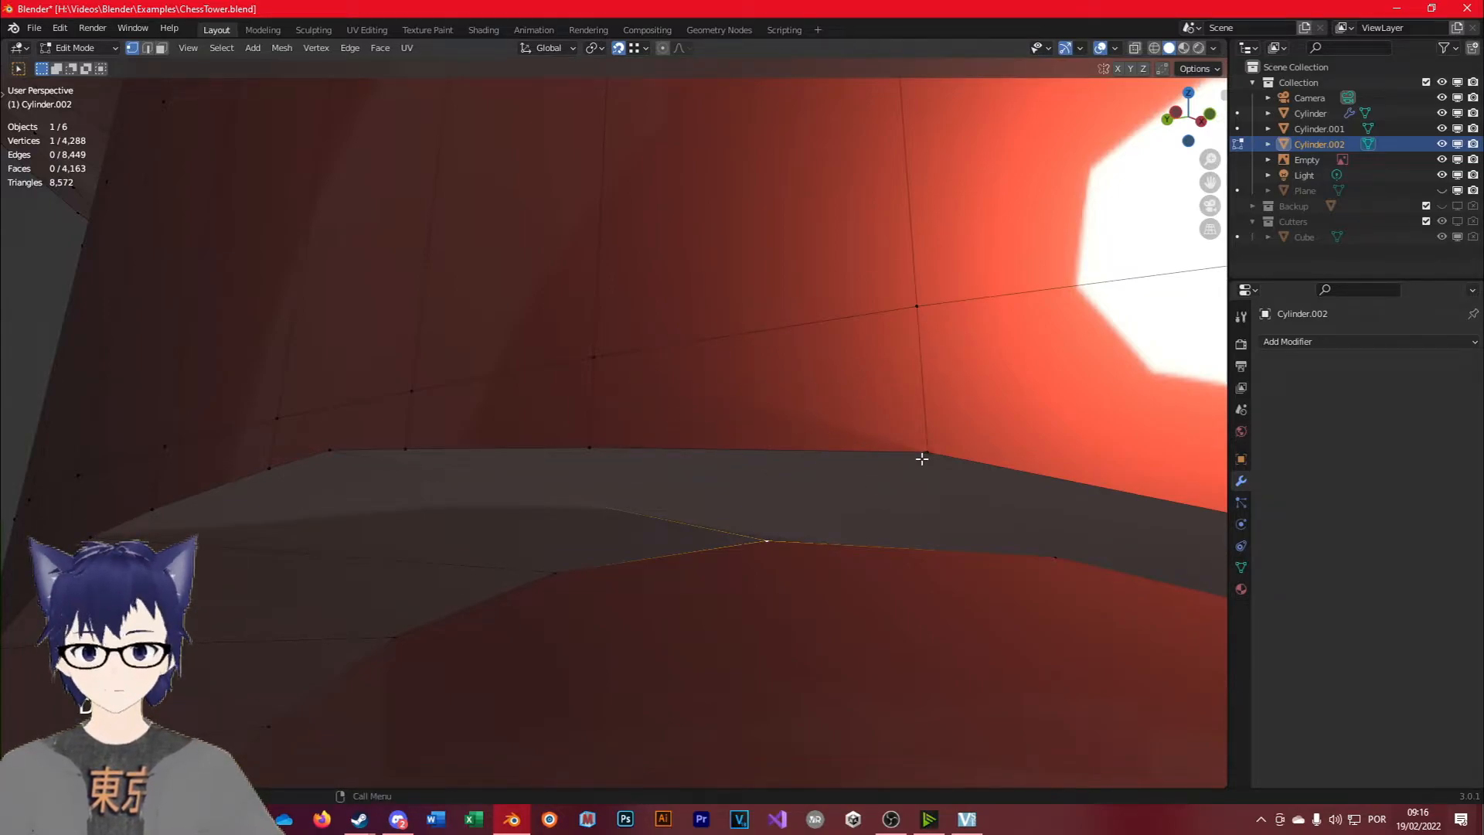
{"action": "key", "text": "g"}
{"action": "key", "text": "Escape"}
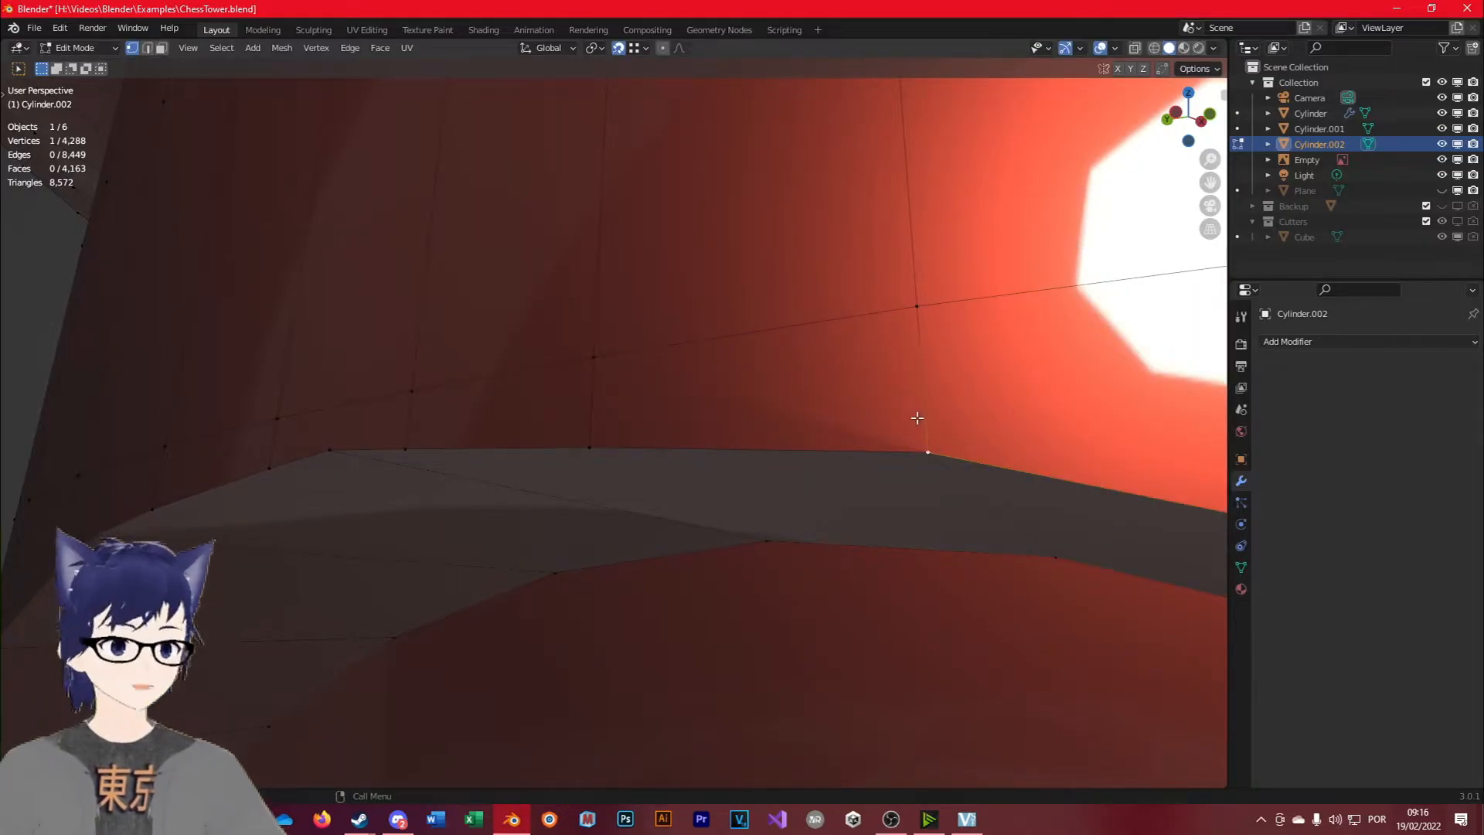
Undo the edits back to before the stray vertex was snapped onto the corner.
{"action": "key", "text": "ctrl+z"}
{"action": "key", "text": "ctrl+z"}
{"action": "key", "text": "ctrl+z"}
{"action": "key", "text": "ctrl+z"}
{"action": "key", "text": "ctrl+z"}
{"action": "key", "text": "ctrl+z"}
{"action": "key", "text": "ctrl+z"}
{"action": "key", "text": "ctrl+z"}
{"action": "key", "text": "ctrl+z"}
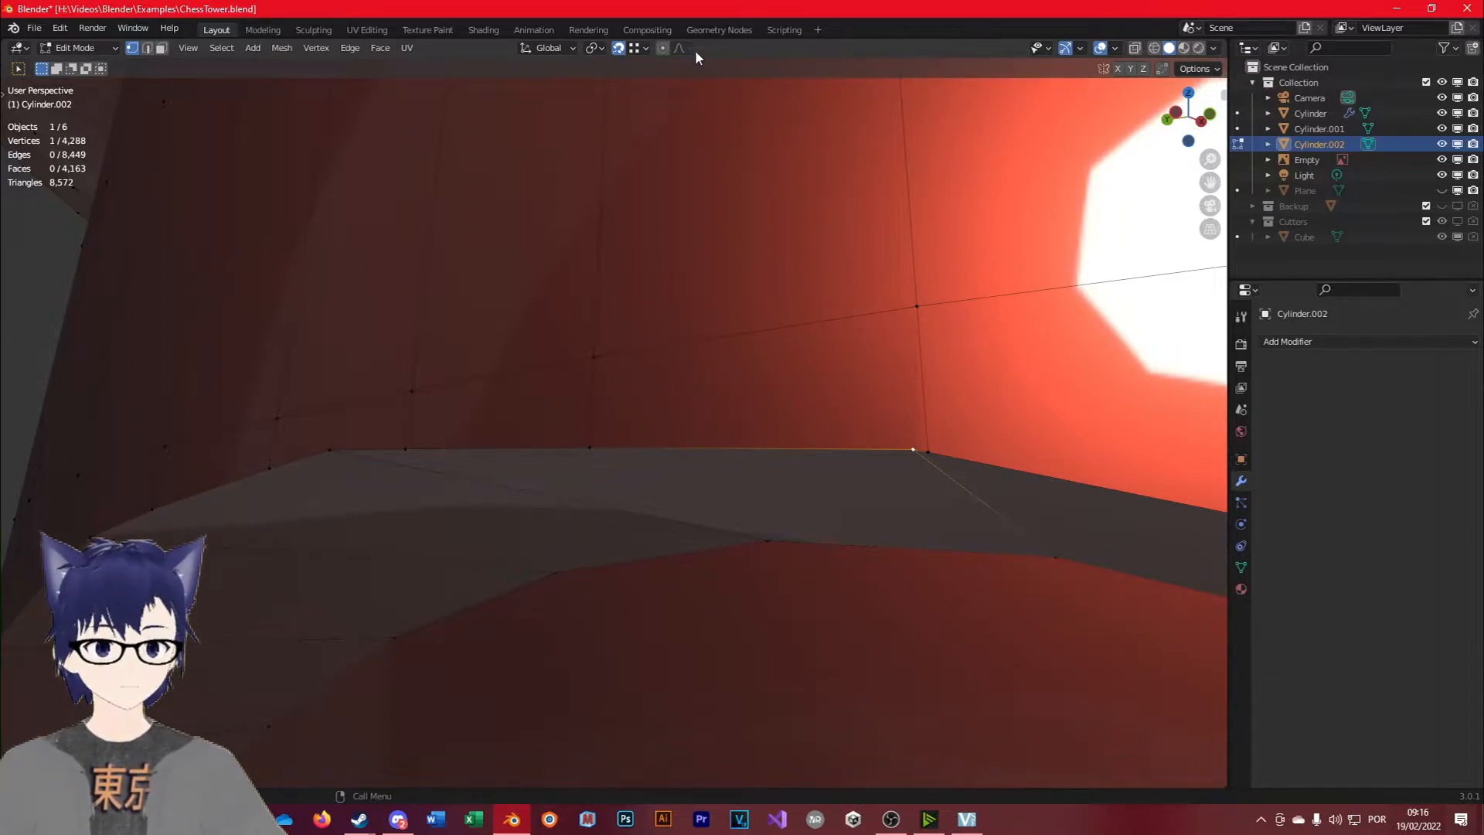
Turn on automatic vertex merging and snap the selected stray vertex onto the neighbouring corner vertex.
{"action": "left_click", "coordinate": [1162, 69]}
{"action": "key", "text": "g"}
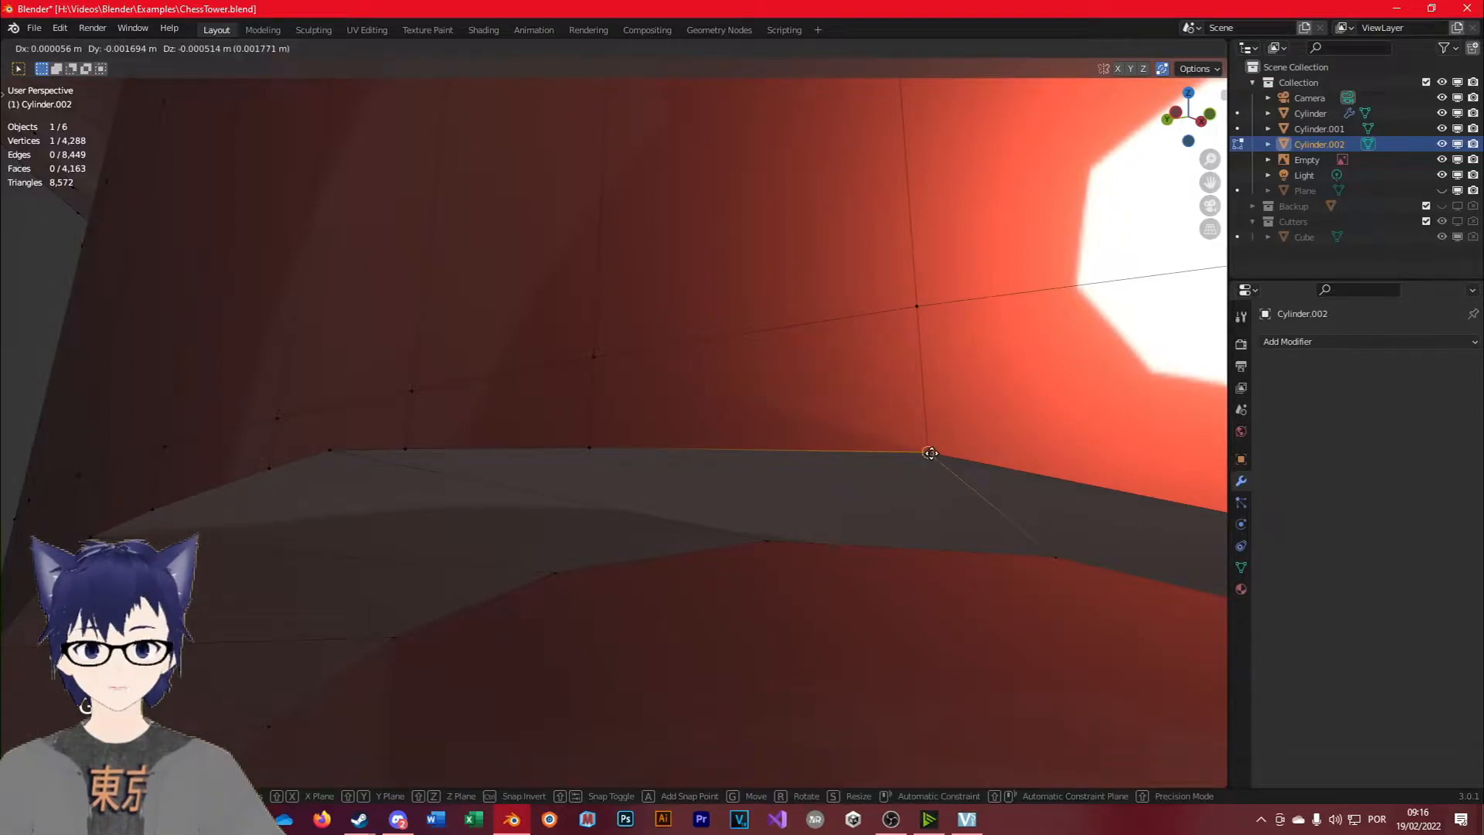
{"action": "left_click", "coordinate": [930, 453]}
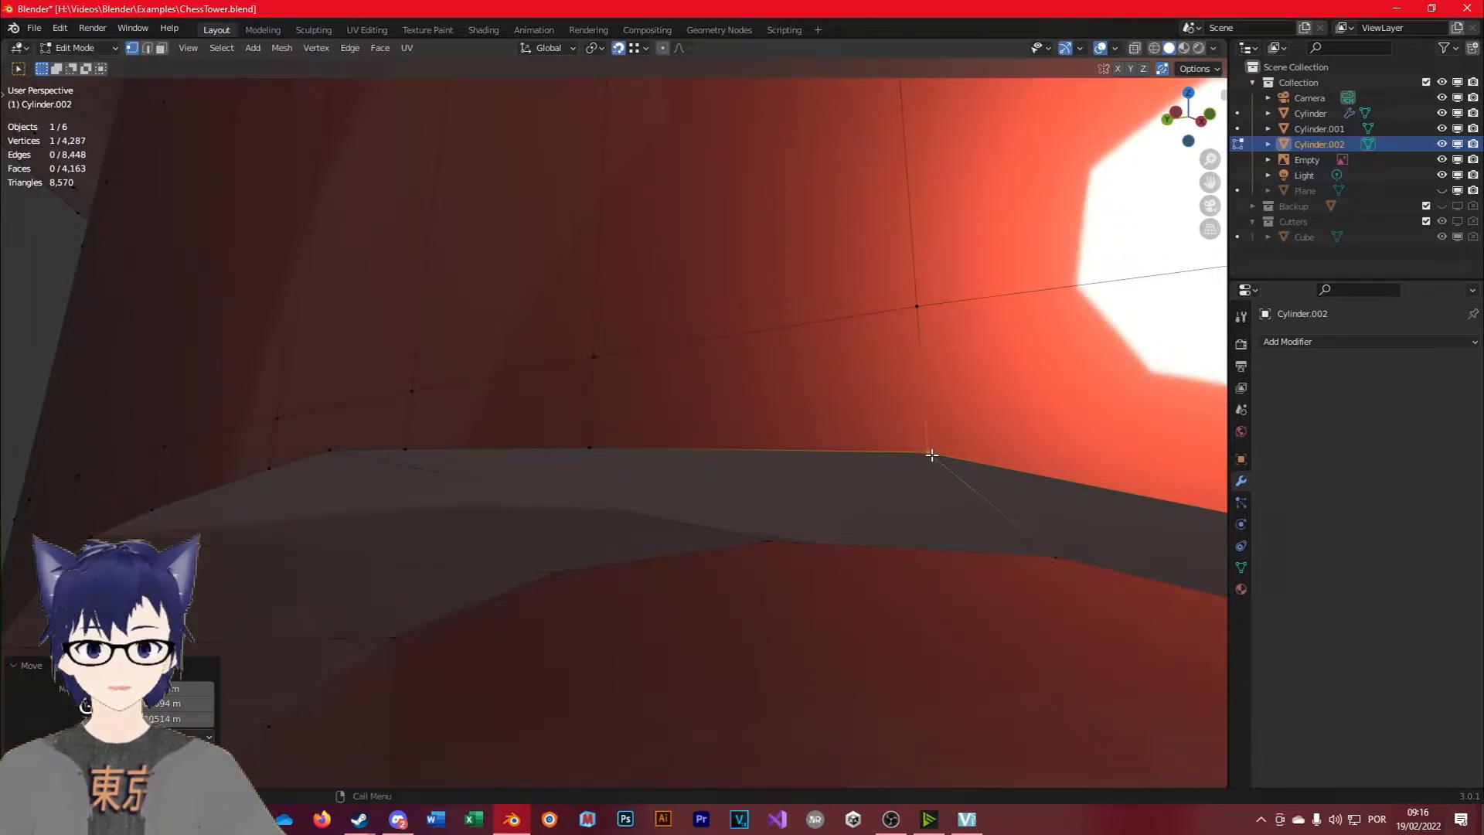
{"action": "mouse_move", "coordinate": [838, 532]}
{"action": "middle_mouse_down"}
{"action": "mouse_move", "coordinate": [841, 560]}
{"action": "mouse_move", "coordinate": [855, 553]}
{"action": "middle_mouse_up"}
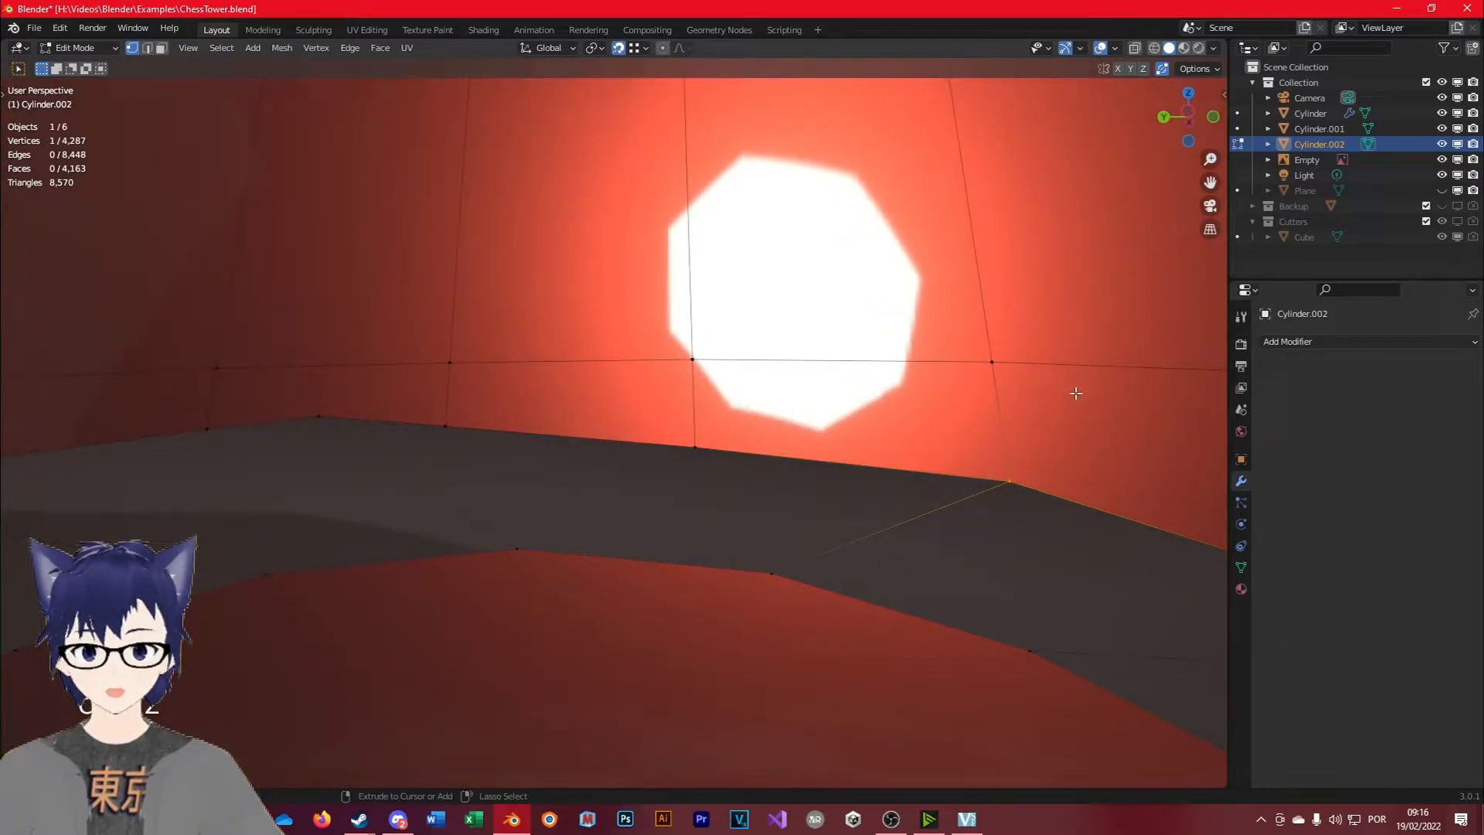
Undo and restore the vertex merge to compare the shading, tracing the reflection's edge with annotation strokes.
{"action": "key", "text": "ctrl+z"}
{"action": "key", "text": "ctrl+z"}
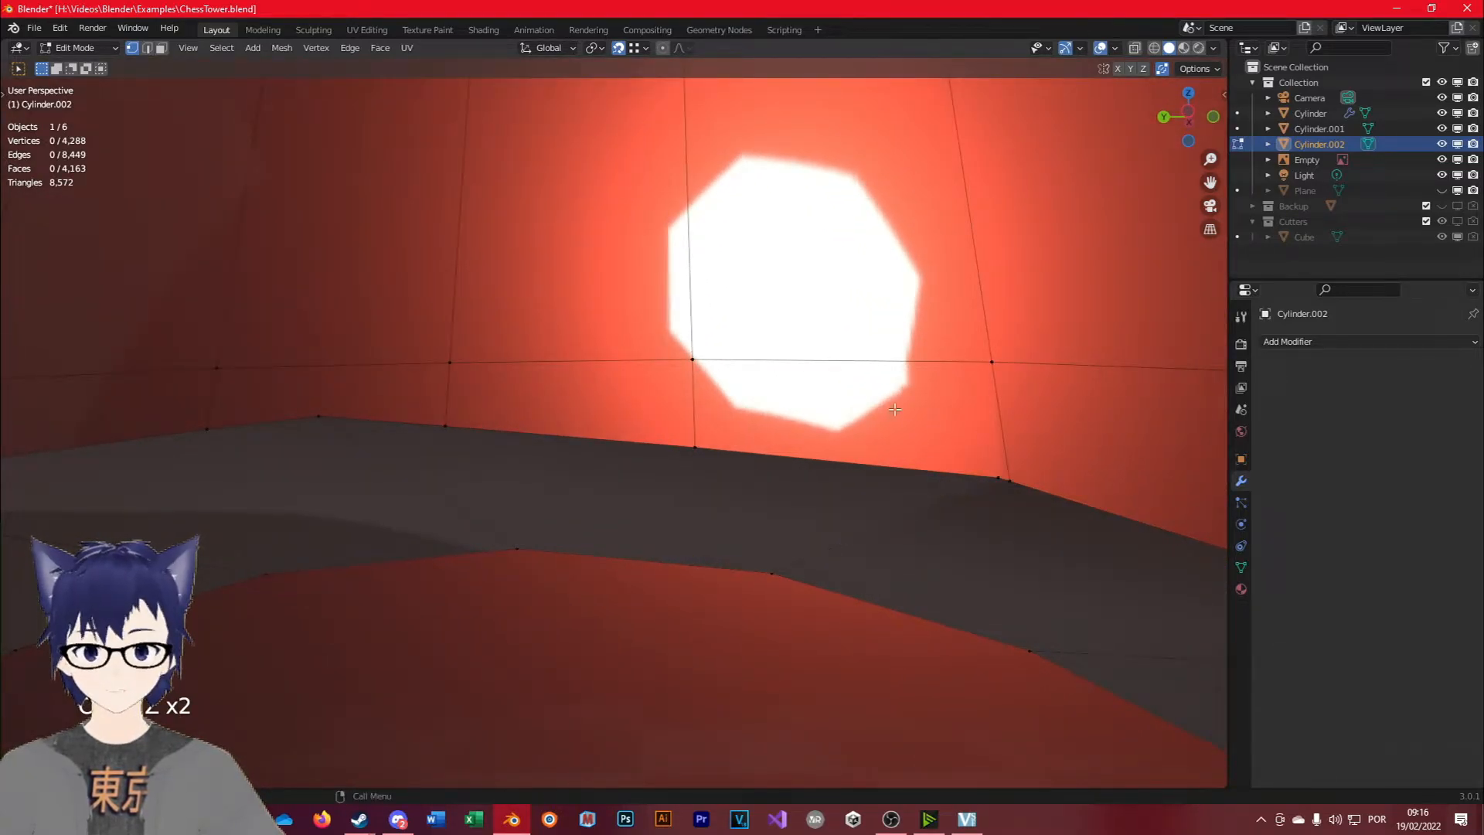
{"action": "key", "text": "Tab"}
{"action": "left_click_drag", "start_coordinate": [922, 280], "coordinate": [908, 380]}
{"action": "key", "text": "Tab"}
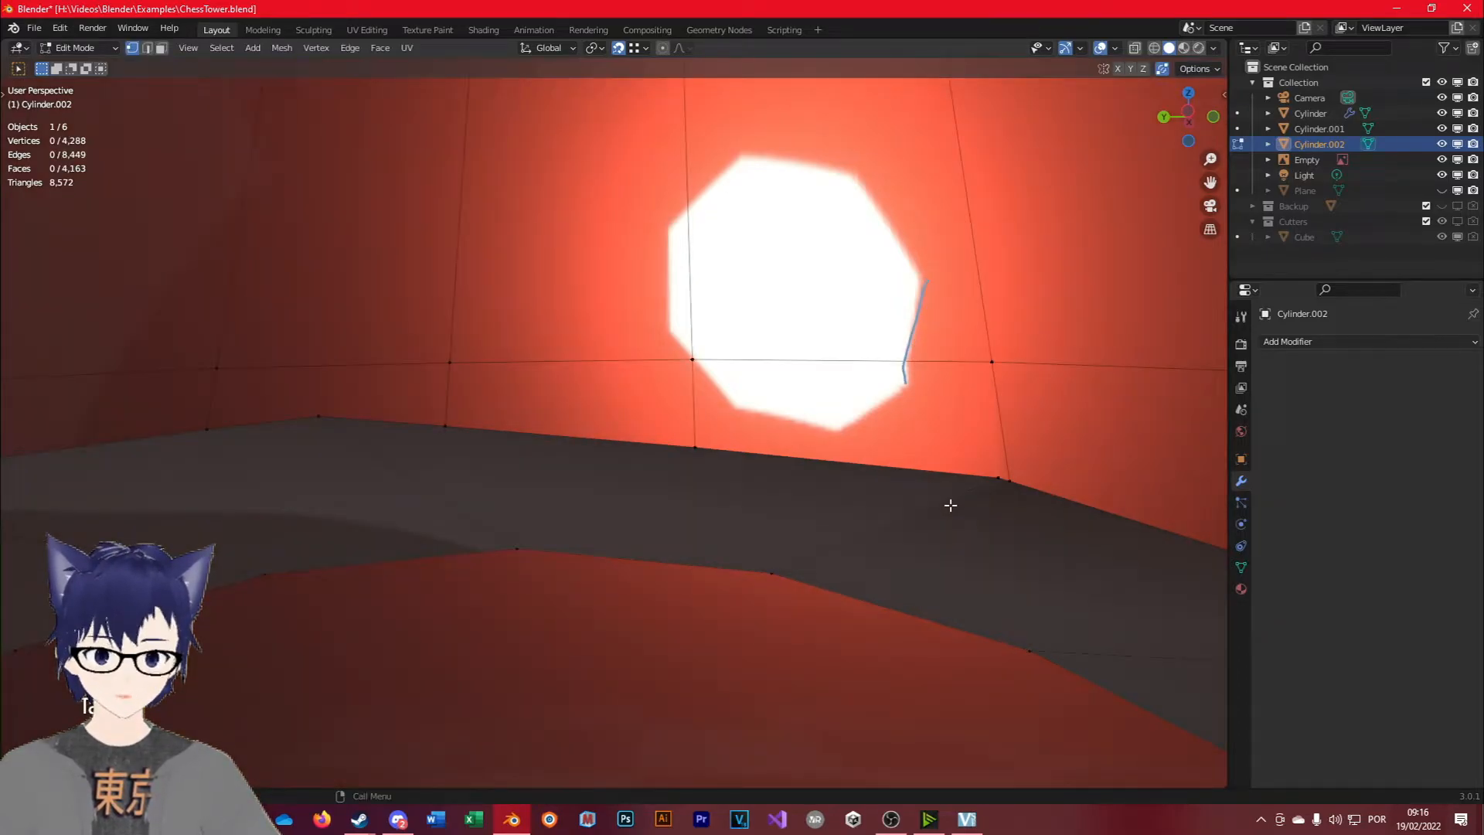
{"action": "key", "text": "Tab"}
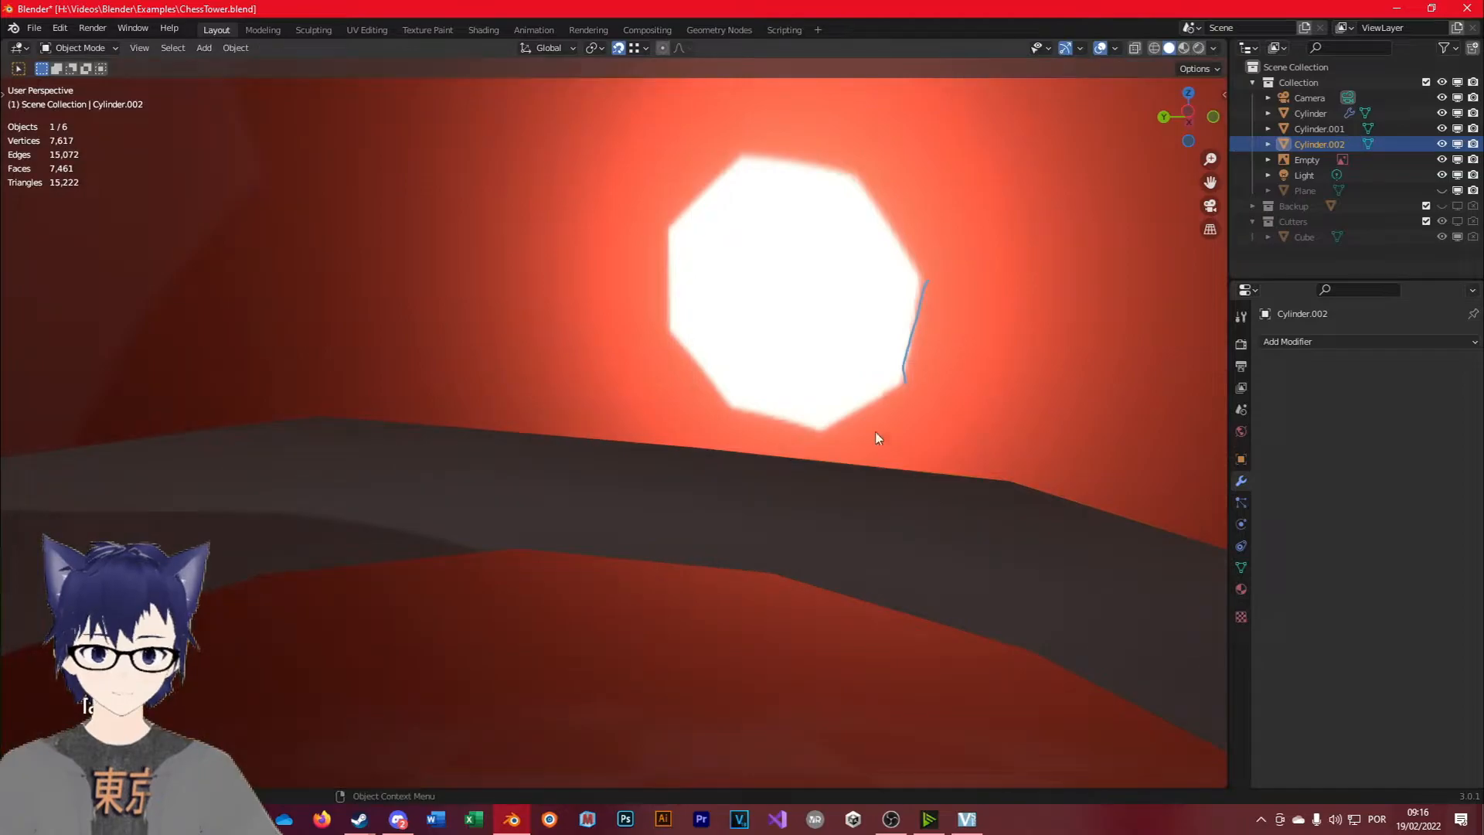
{"action": "left_click_drag", "start_coordinate": [906, 379], "coordinate": [839, 424]}
{"action": "key", "text": "Tab"}
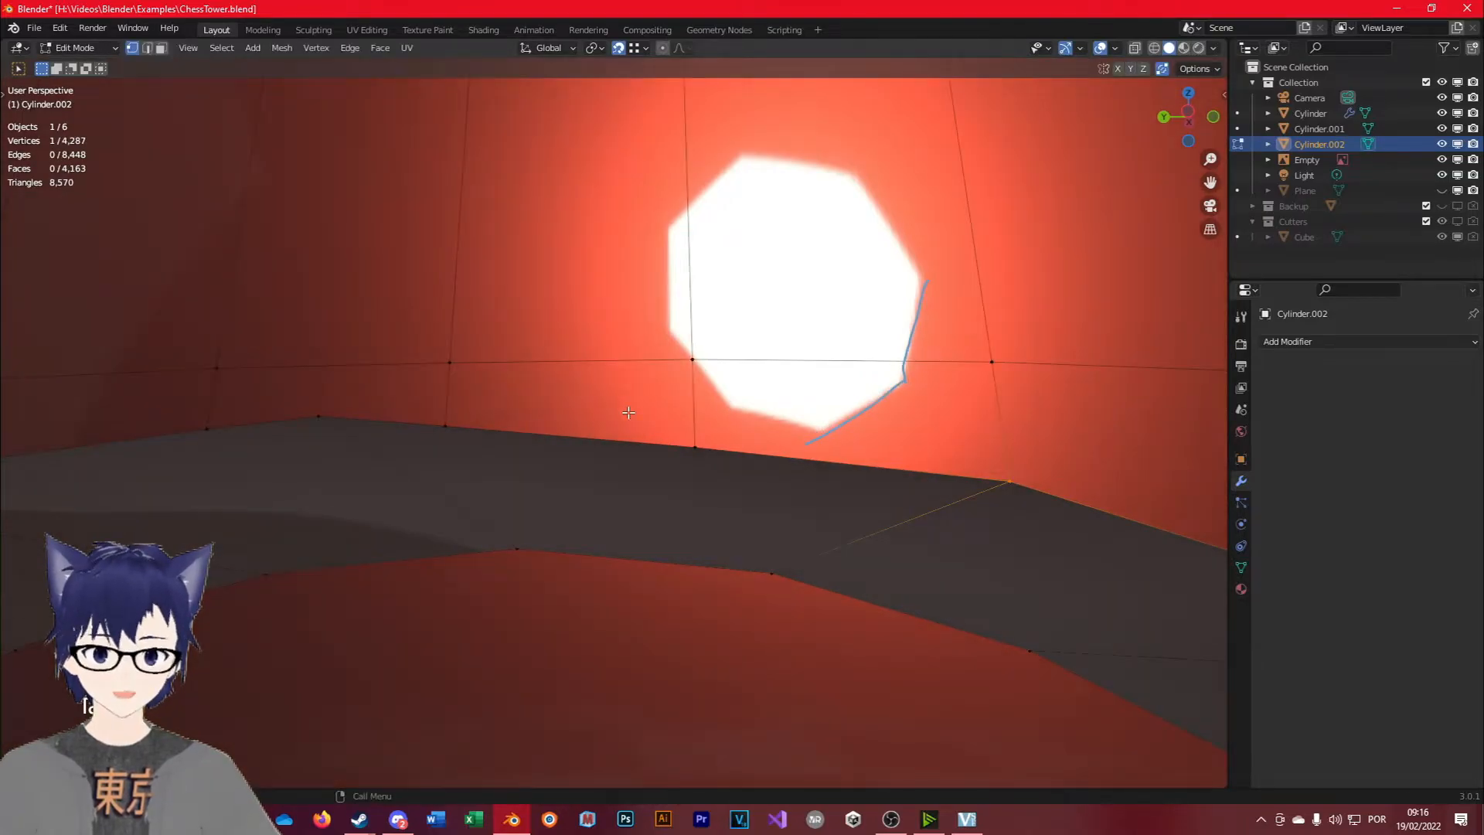
Snap and merge the stray vertices near the arch's crown onto their neighbouring rim vertices.
{"action": "key", "text": "g"}
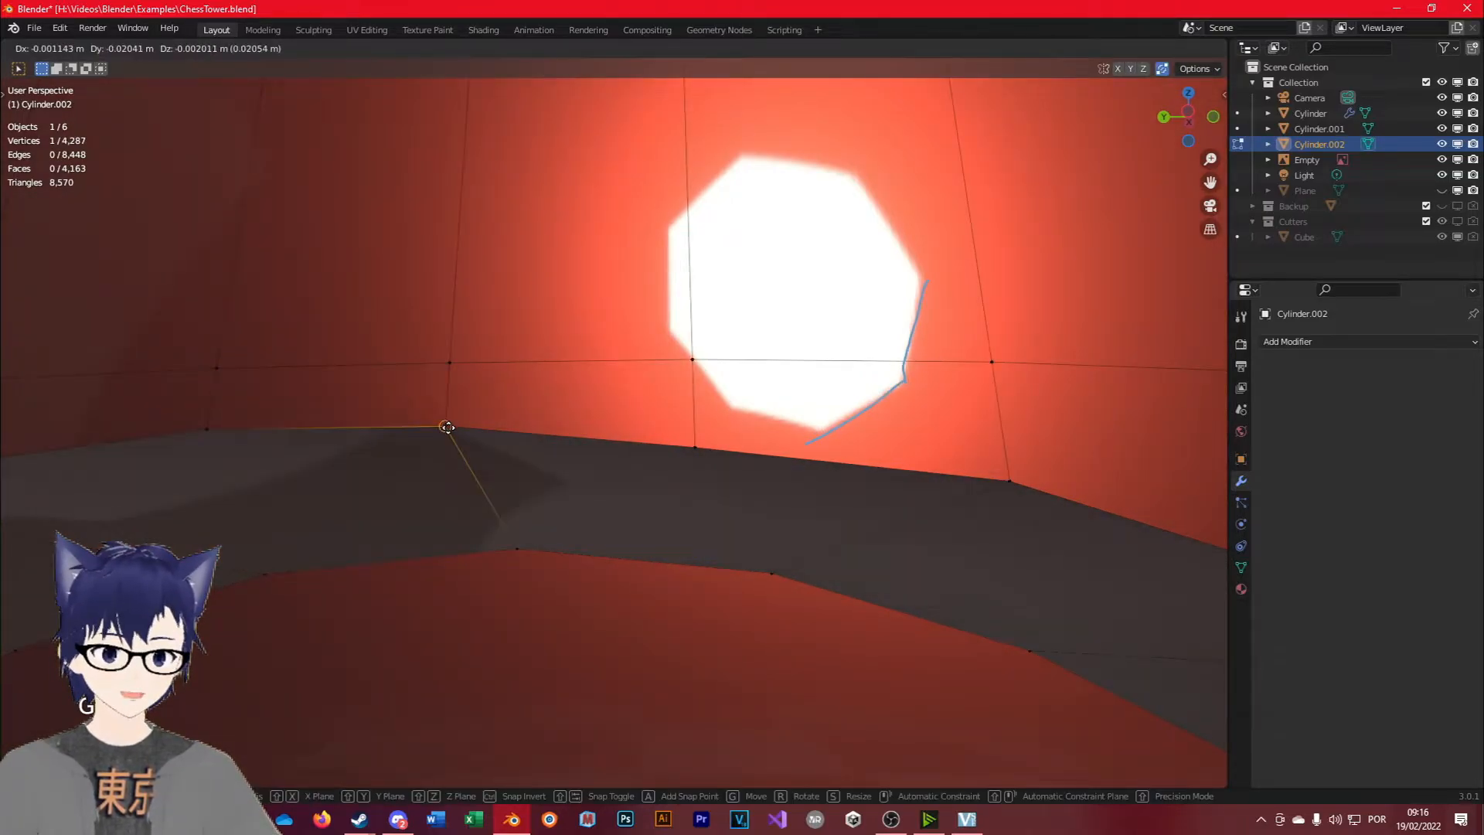
{"action": "left_click", "coordinate": [449, 427]}
{"action": "mouse_move", "coordinate": [448, 428]}
{"action": "middle_mouse_down"}
{"action": "mouse_move", "coordinate": [606, 552]}
{"action": "mouse_move", "coordinate": [490, 520]}
{"action": "mouse_move", "coordinate": [444, 430]}
{"action": "middle_mouse_up"}
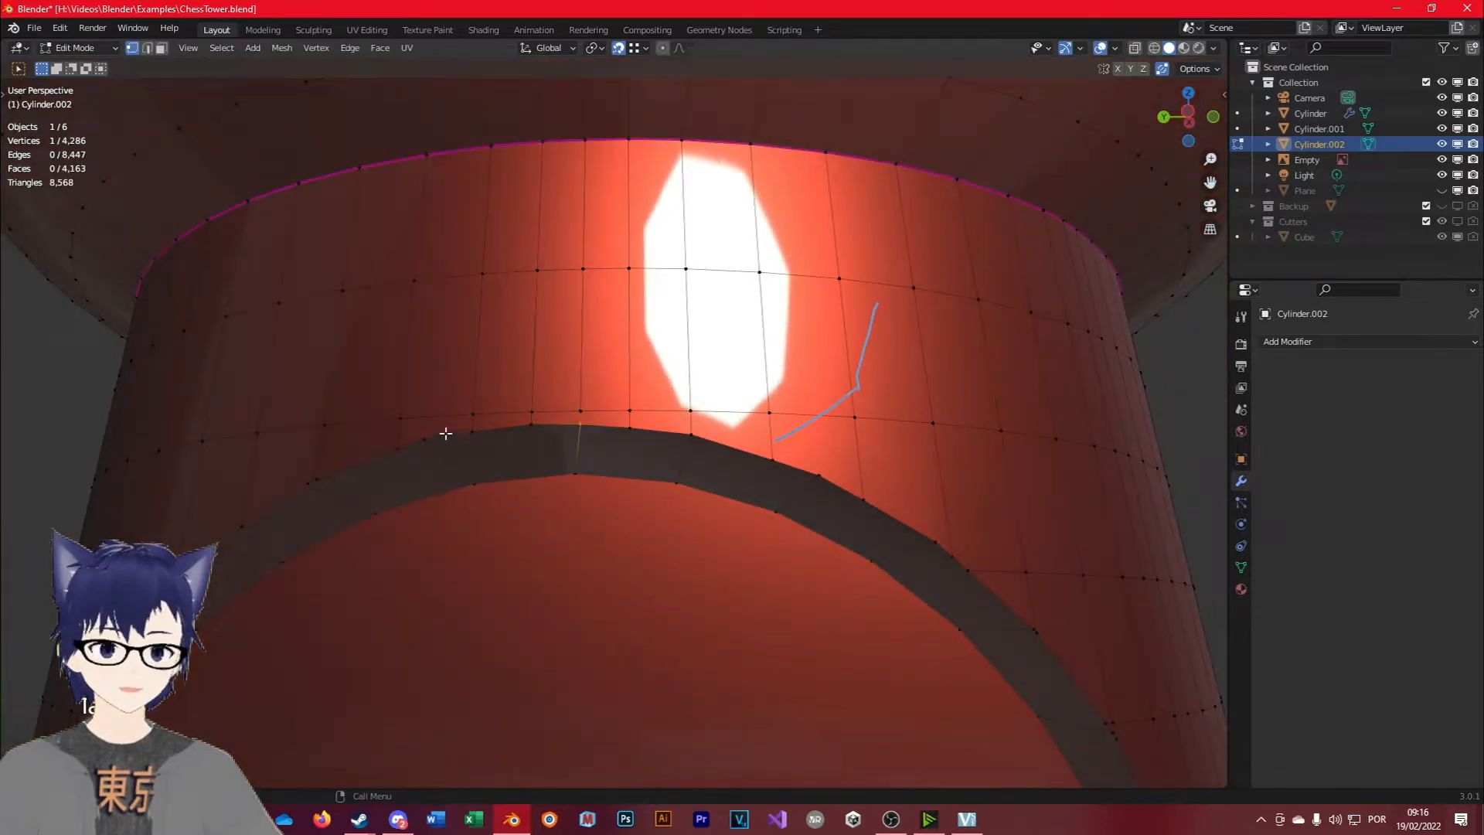
{"action": "key", "text": "Tab"}
{"action": "middle_click_drag", "start_coordinate": [401, 558], "coordinate": [709, 390]}
{"action": "key", "text": "Tab"}
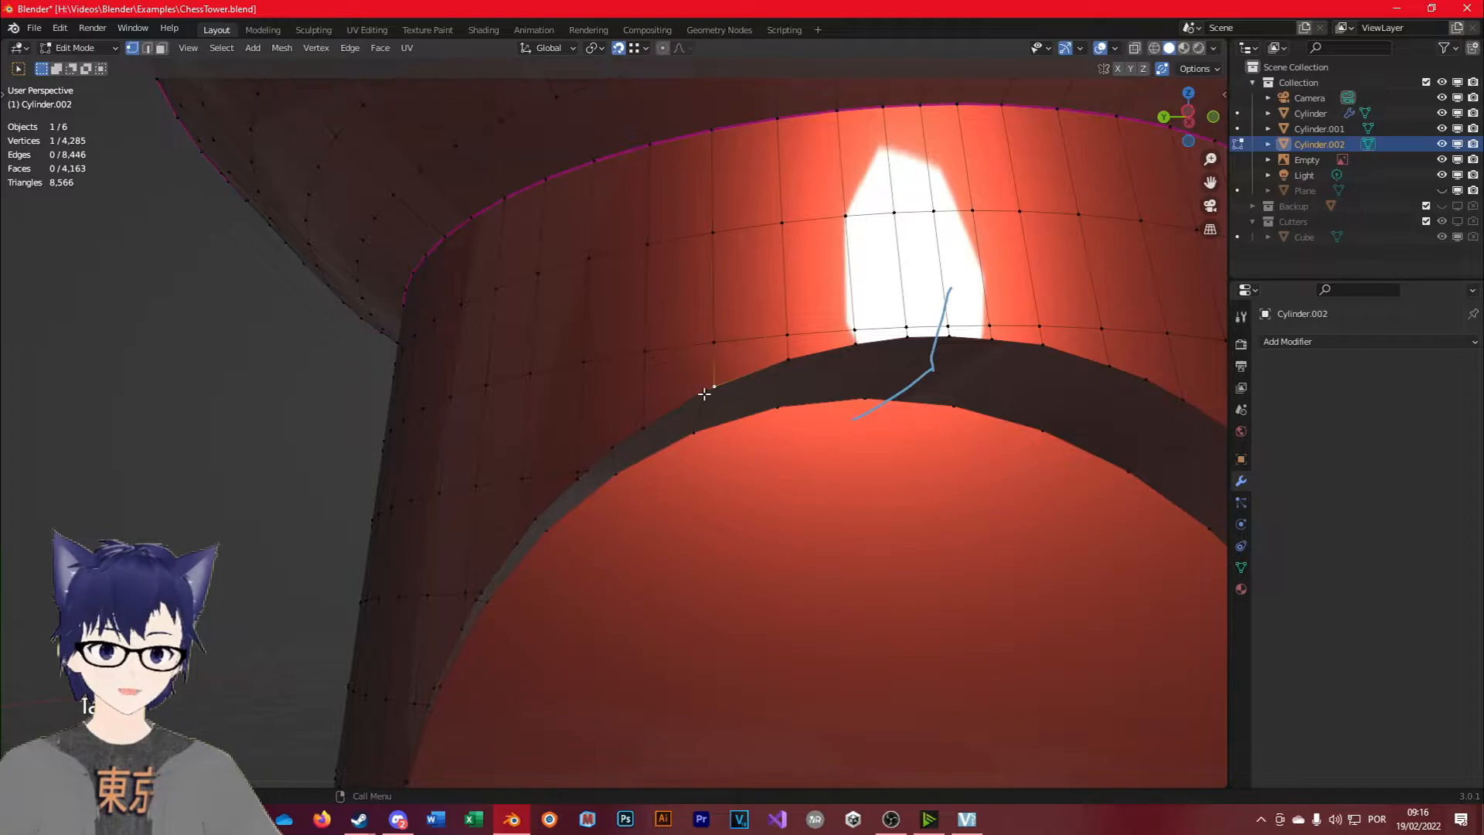
Merge the next stray vertices down the side of the arch rim onto their neighbouring edge vertices.
{"action": "key", "text": "g"}
{"action": "left_click", "coordinate": [663, 447]}
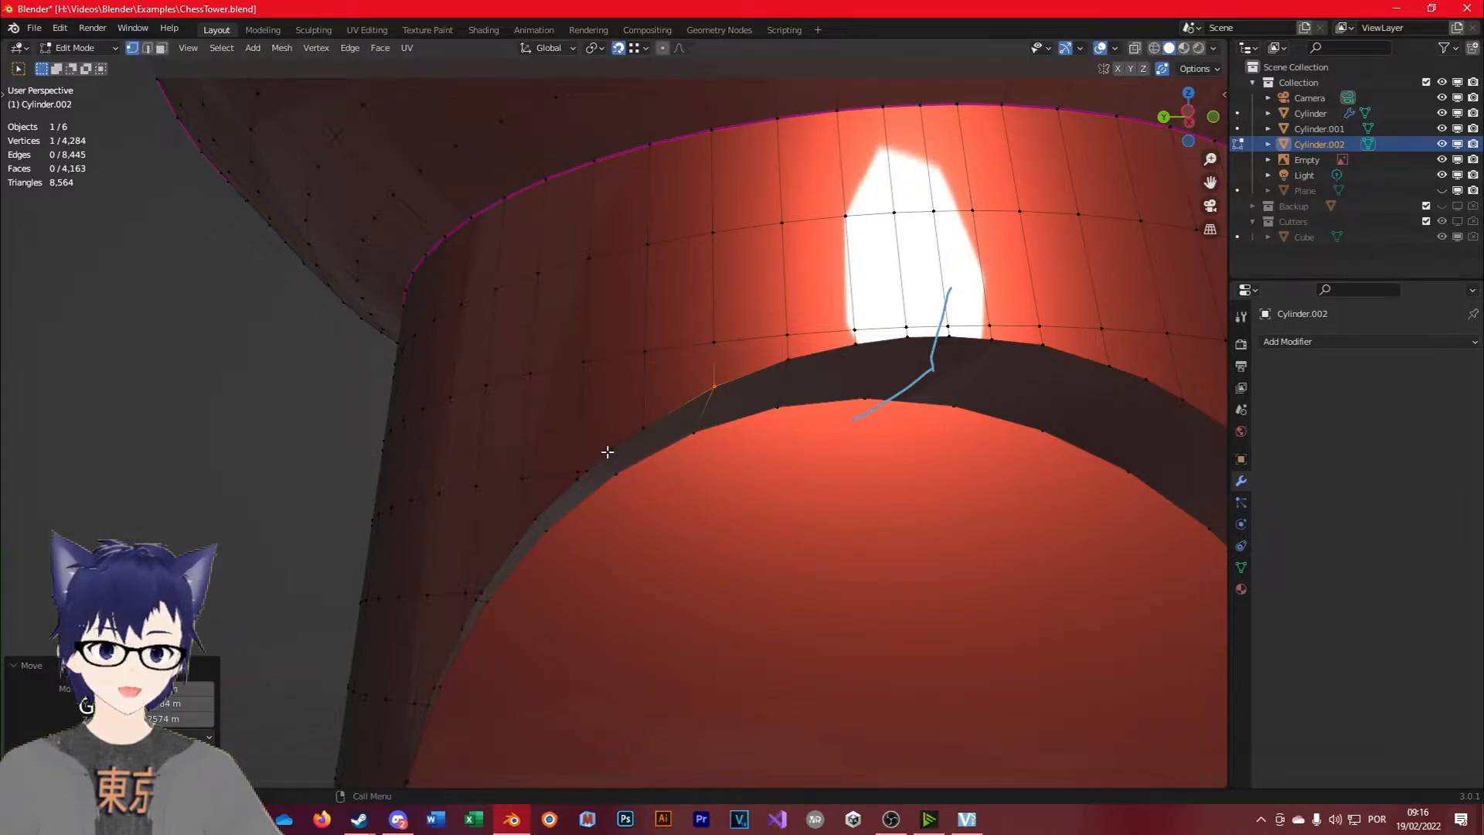
{"action": "key", "text": "g"}
{"action": "scroll", "coordinate": [583, 477], "scroll_direction": "up", "scroll_amount": 2}
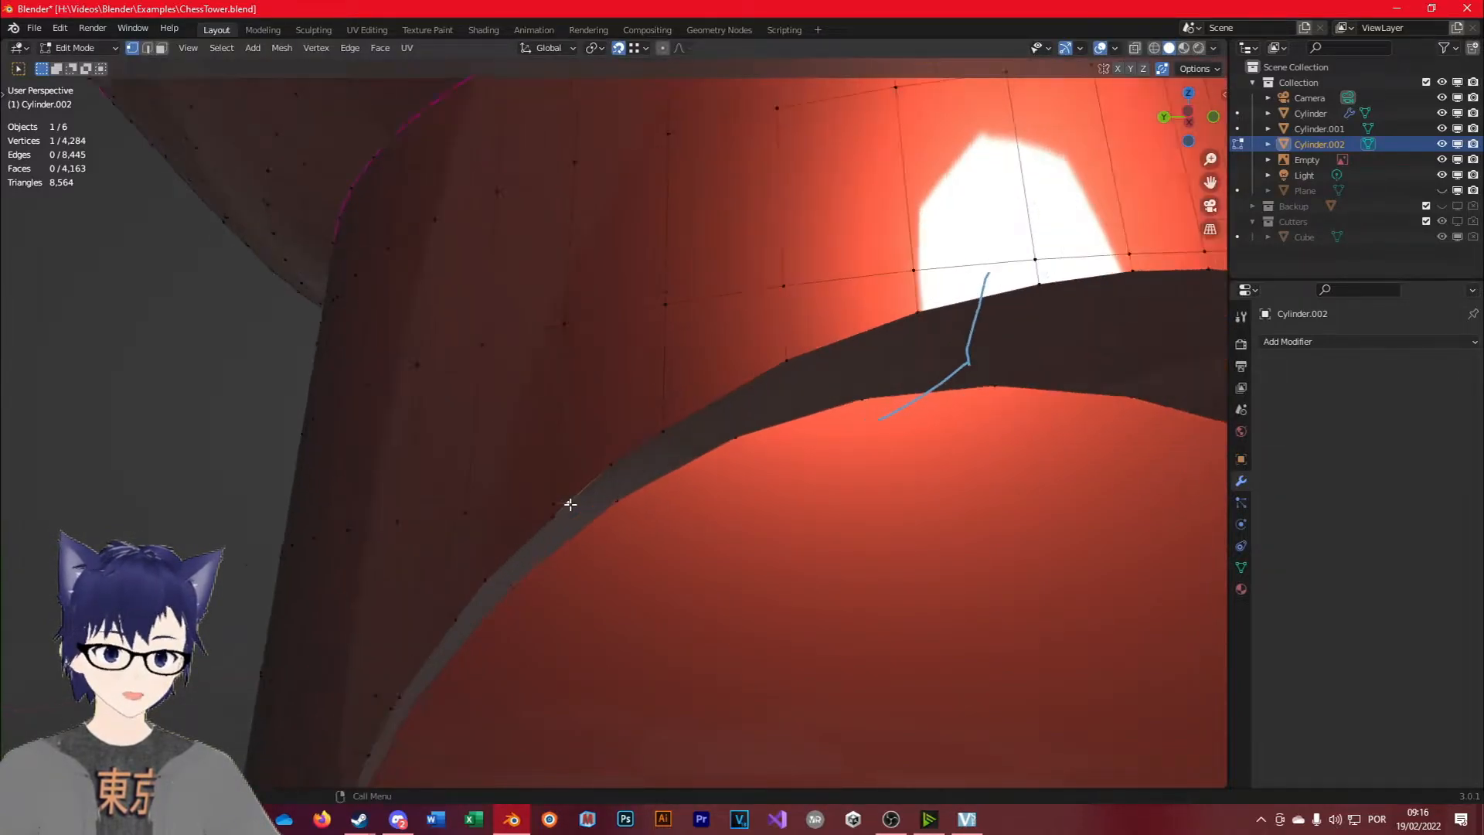
{"action": "key", "text": "g"}
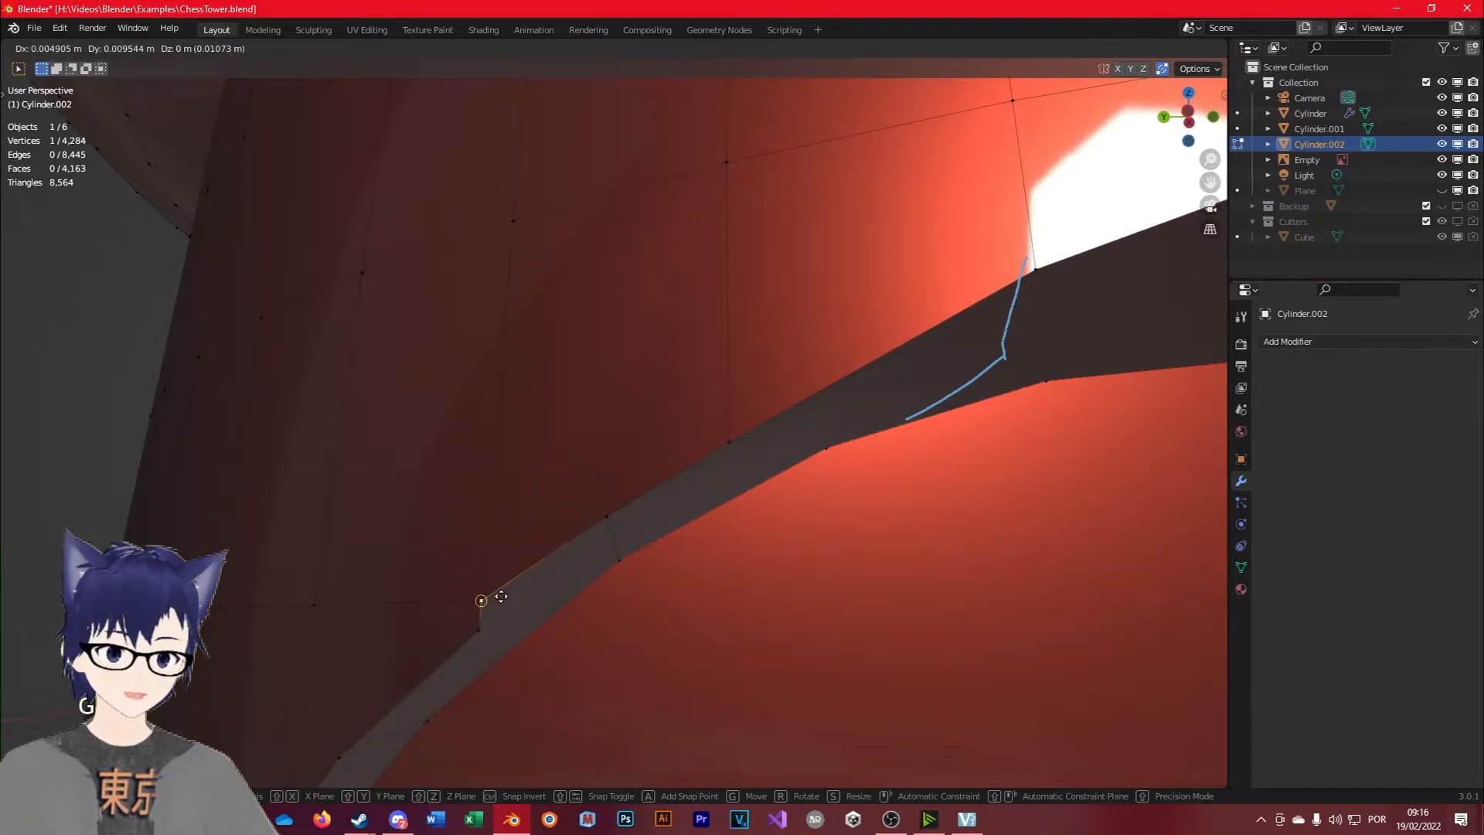
{"action": "left_click", "coordinate": [479, 629]}
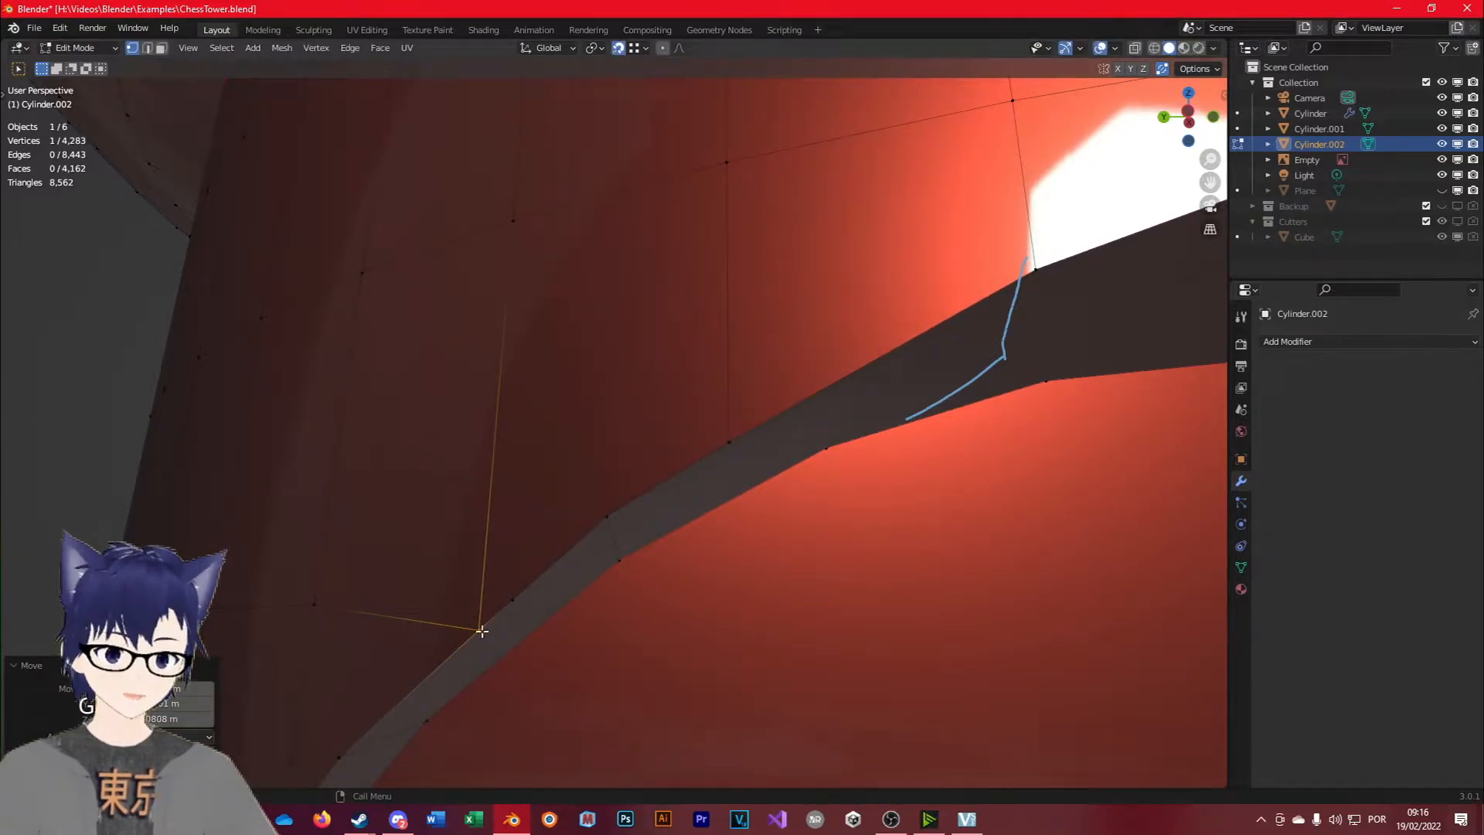
Merge the leftover vertex on the lower arch curve onto the next rim vertex up.
{"action": "left_click", "coordinate": [519, 601]}
{"action": "key", "text": "g"}
{"action": "left_click", "coordinate": [623, 511]}
{"action": "key", "text": "Tab"}
{"action": "key", "text": "Tab"}
{"action": "scroll", "coordinate": [645, 595], "scroll_direction": "down", "scroll_amount": 1}
{"action": "scroll", "coordinate": [645, 594], "scroll_direction": "down", "scroll_amount": 2}
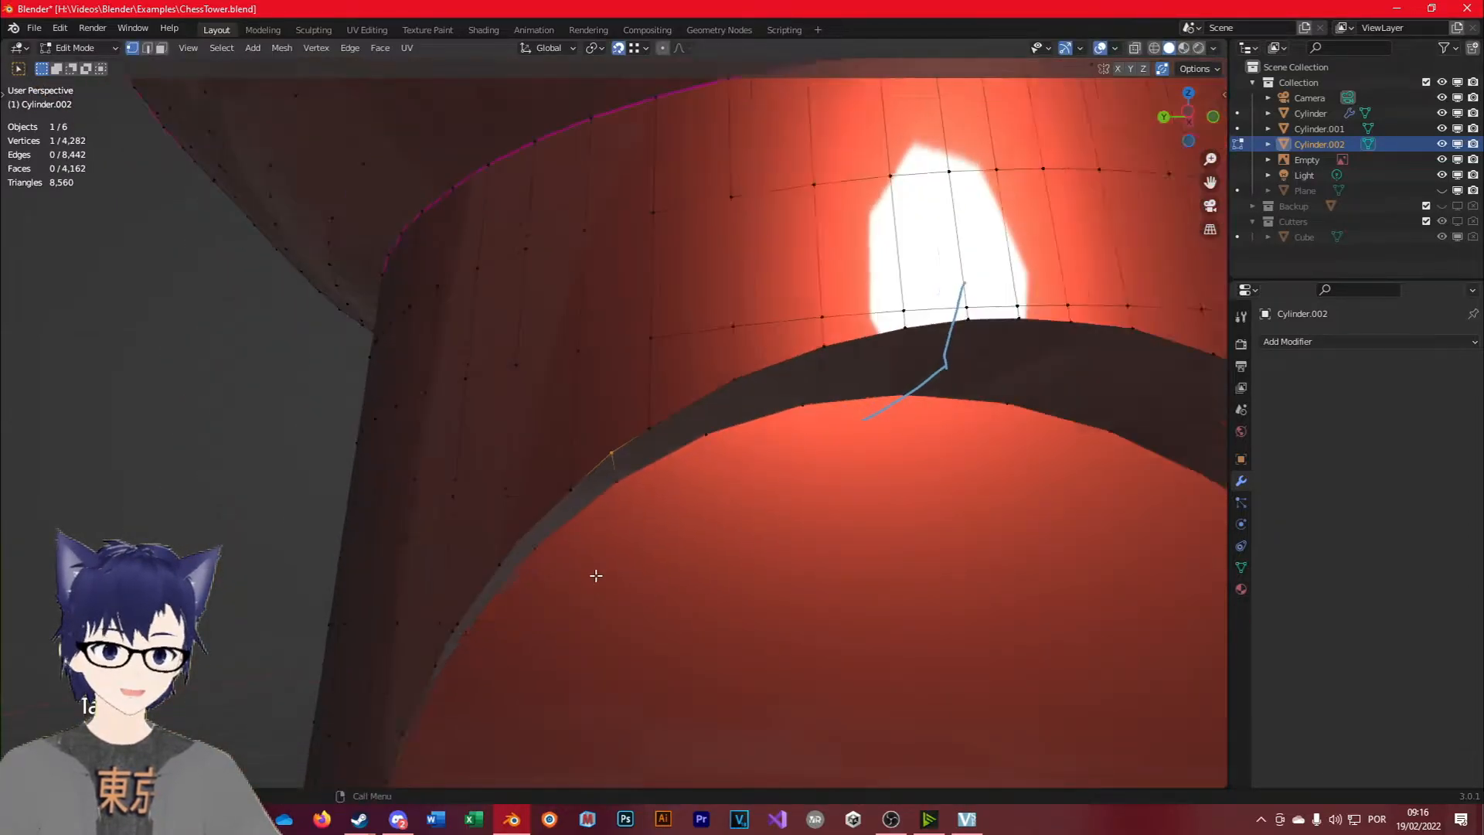
Snap the selected rim vertex onto the next vertex up the arch and inspect the other side of the opening.
{"action": "key", "text": "g"}
{"action": "left_click", "coordinate": [638, 434]}
{"action": "key", "text": "Tab"}
{"action": "middle_click_drag", "start_coordinate": [703, 559], "coordinate": [640, 460]}
{"action": "key", "text": "Tab"}
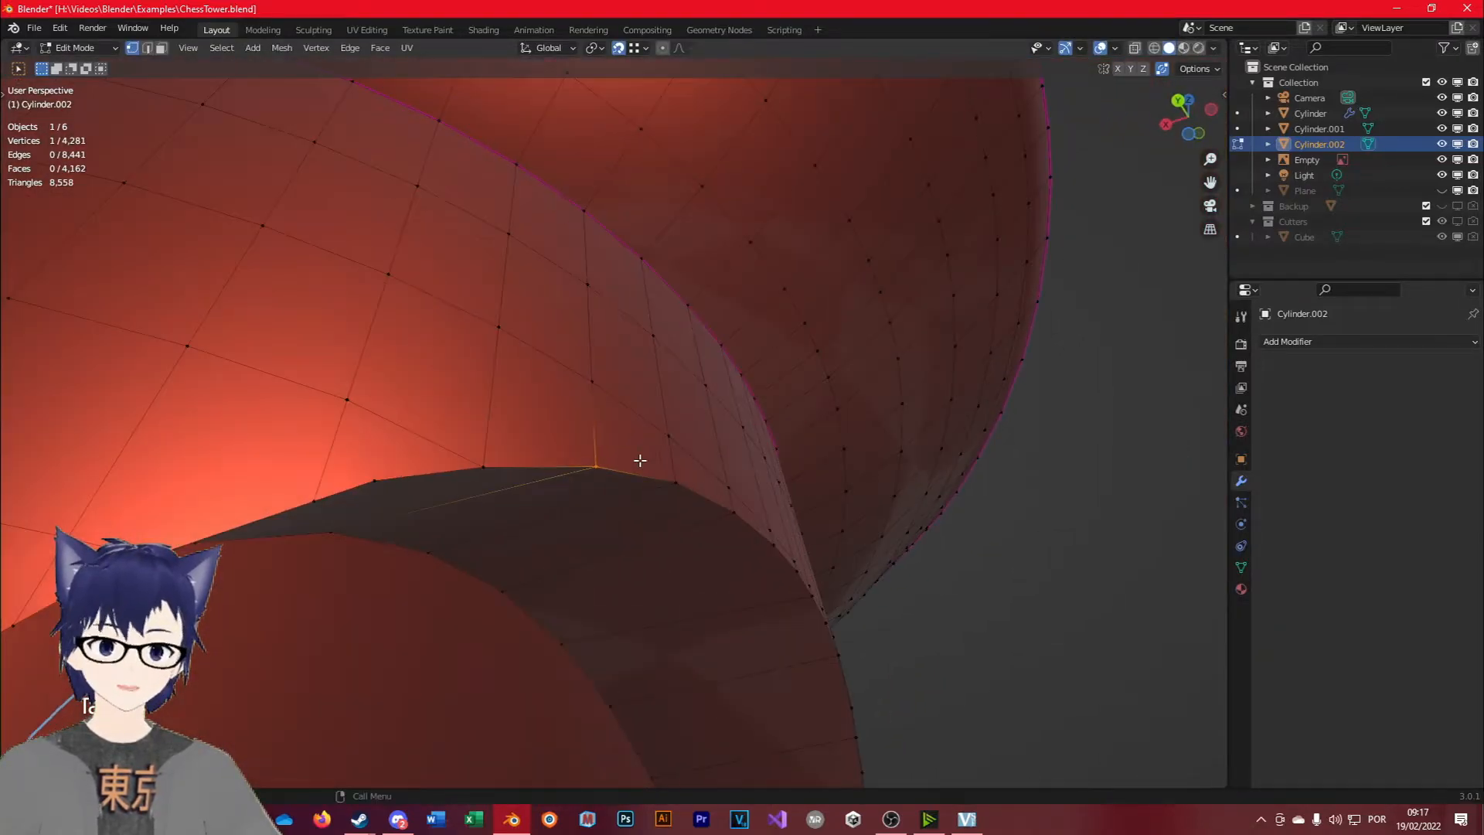
Preview a horizontal loop cut around the wall just above the arch without applying it.
{"action": "mouse_move", "coordinate": [517, 439]}
{"action": "middle_mouse_down"}
{"action": "mouse_move", "coordinate": [504, 477]}
{"action": "mouse_move", "coordinate": [562, 377]}
{"action": "middle_mouse_up"}
{"action": "mouse_move", "coordinate": [524, 363]}
{"action": "left_mouse_down"}
{"action": "mouse_move", "coordinate": [503, 524]}
{"action": "mouse_move", "coordinate": [639, 498]}
{"action": "mouse_move", "coordinate": [636, 358]}
{"action": "mouse_move", "coordinate": [523, 371]}
{"action": "left_mouse_up"}
{"action": "key", "text": "ctrl+z"}
{"action": "key", "text": "ctrl+r"}
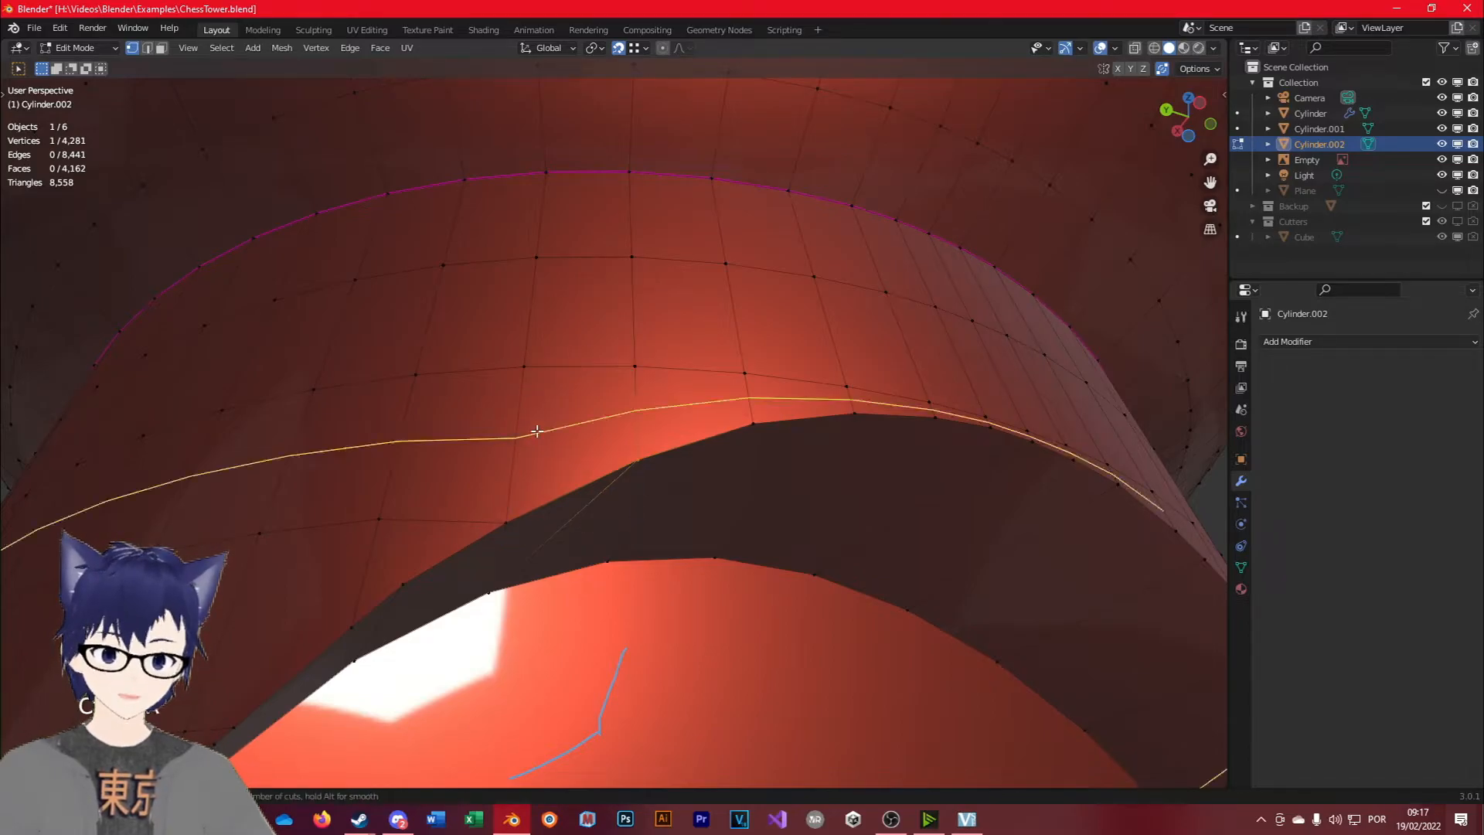
{"action": "key", "text": "Escape"}
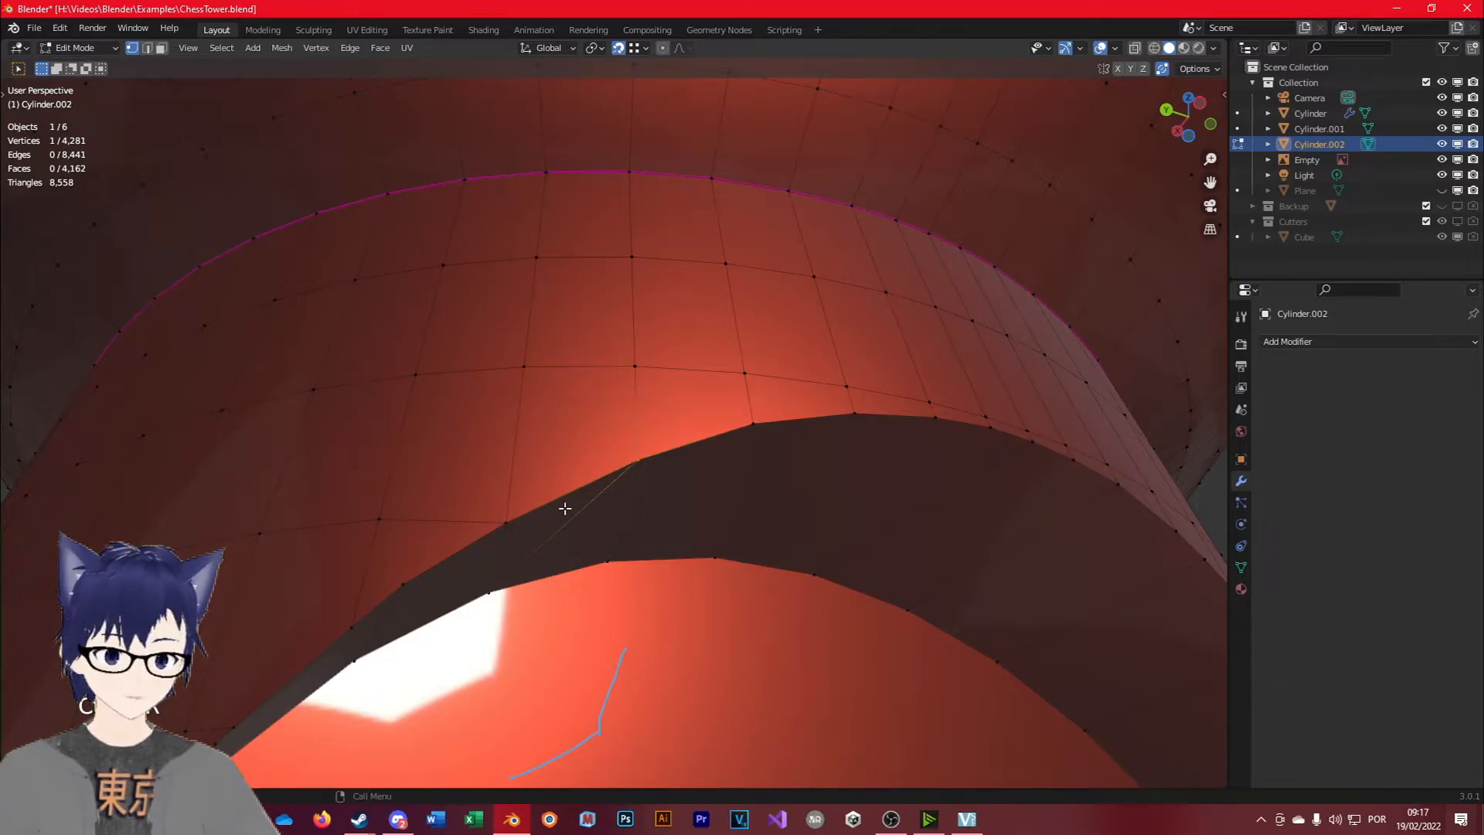
Undo the last rim vertex merge and add a centred horizontal loop cut to the wall beside the arch.
{"action": "key", "text": "ctrl+z"}
{"action": "key", "text": "ctrl+z"}
{"action": "key", "text": "ctrl+z"}
{"action": "key", "text": "ctrl+z"}
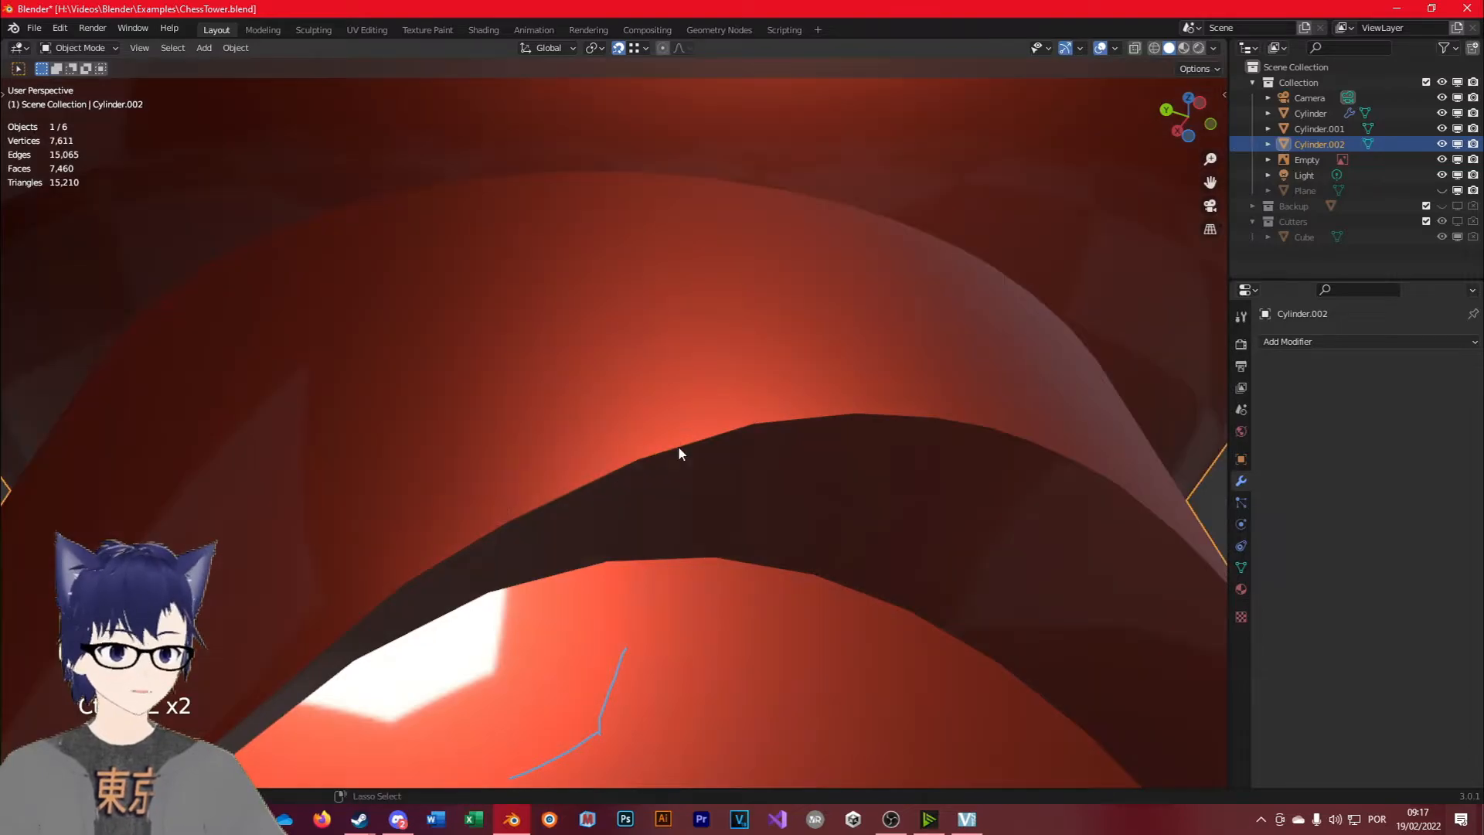
{"action": "key", "text": "ctrl+r"}
{"action": "left_click", "coordinate": [511, 430]}
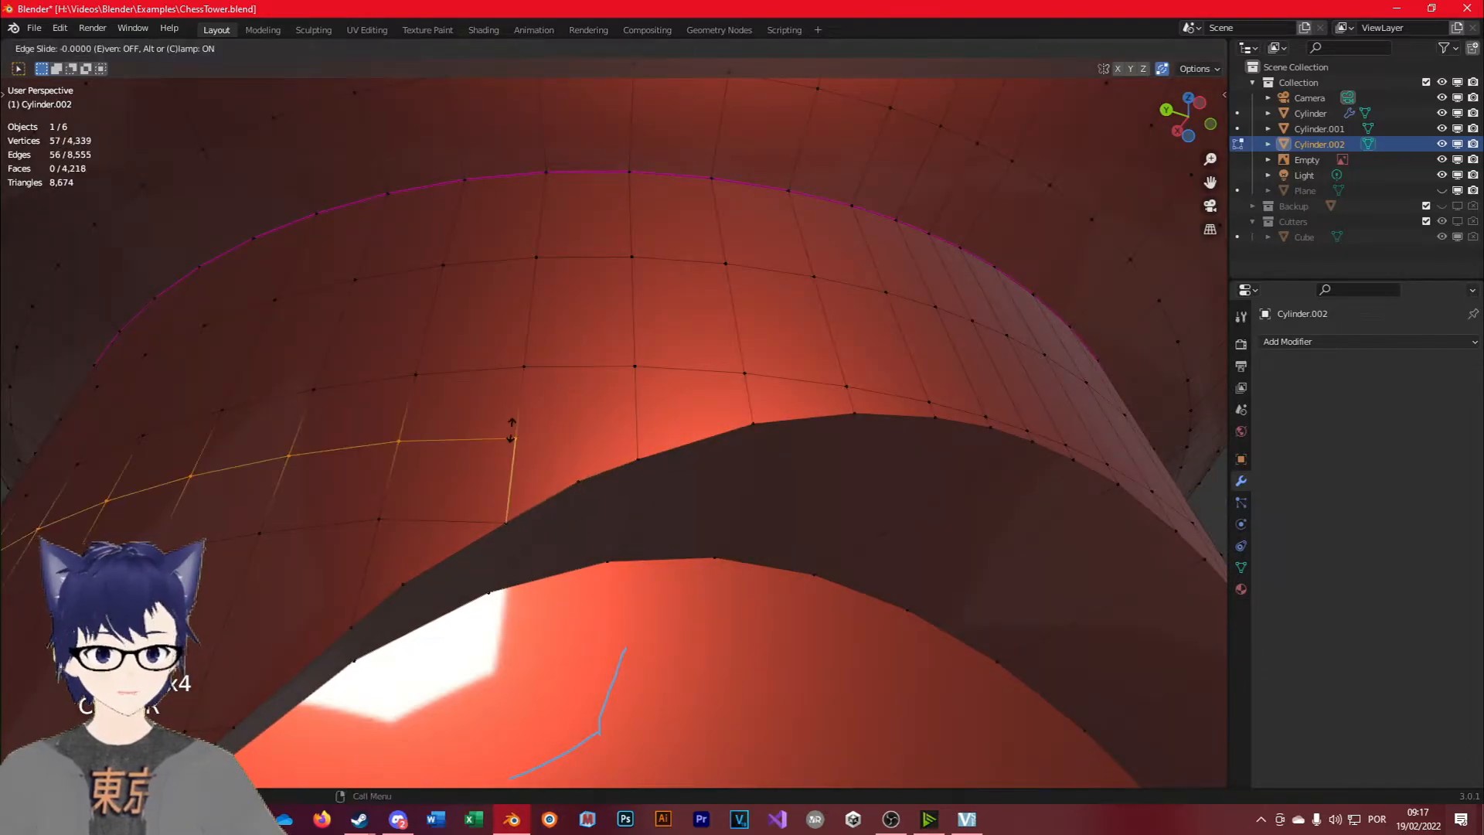
{"action": "right_click", "coordinate": [511, 431]}
Undo the loop cut and preview it once more with the rim vertex unmerged.
{"action": "scroll", "coordinate": [916, 630], "scroll_direction": "down", "scroll_amount": 3}
{"action": "middle_click_drag", "start_coordinate": [916, 629], "coordinate": [603, 417]}
{"action": "scroll", "coordinate": [843, 668], "scroll_direction": "down", "scroll_amount": 3}
{"action": "key", "text": "ctrl+z"}
{"action": "key", "text": "ctrl+r"}
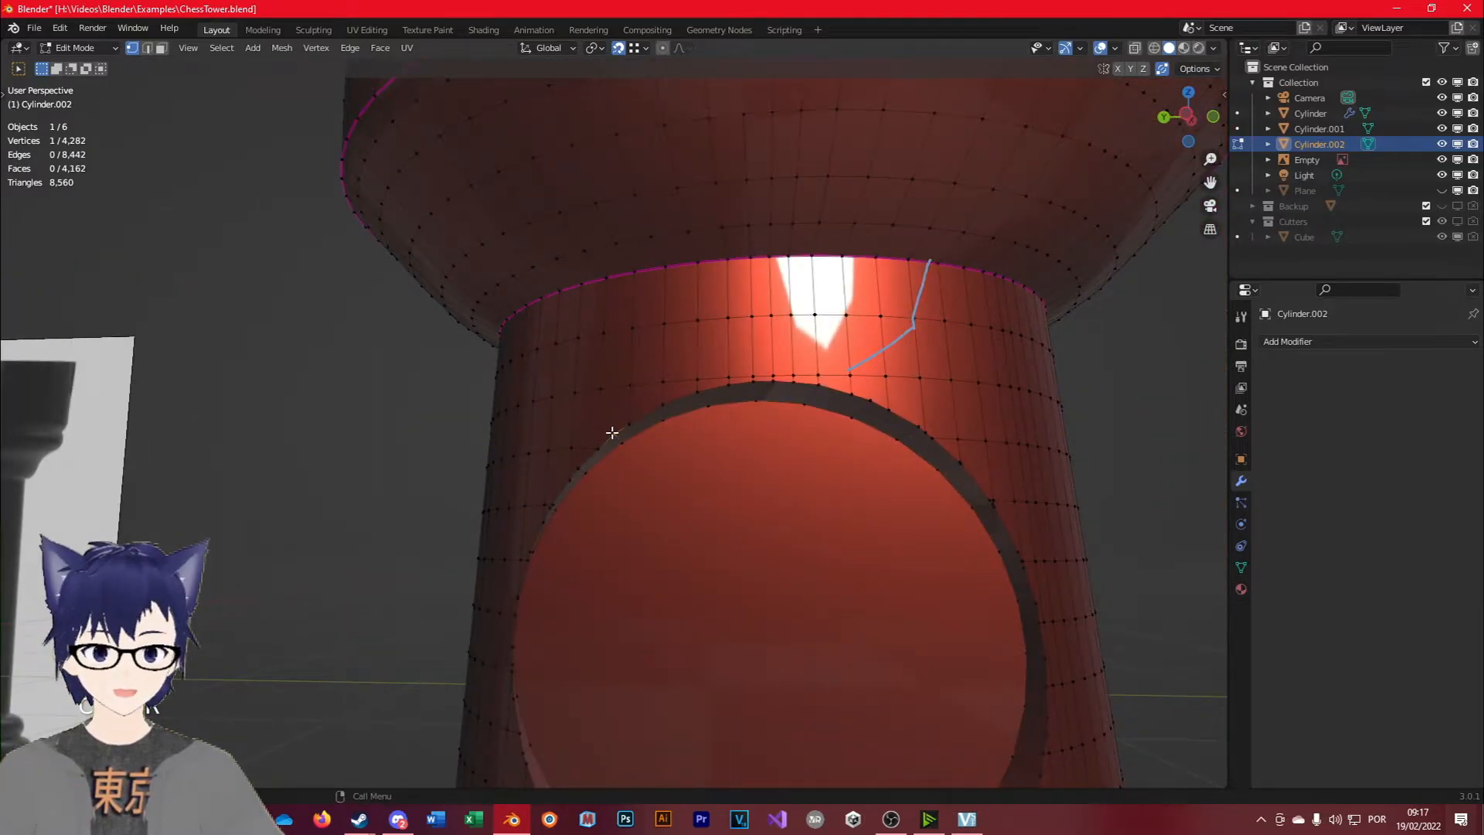
Snap stray rim vertices on both sides of the arch top onto their neighbours, previewing a horizontal loop cut in between.
{"action": "key", "text": "g"}
{"action": "left_click", "coordinate": [629, 427]}
{"action": "key", "text": "ctrl+r"}
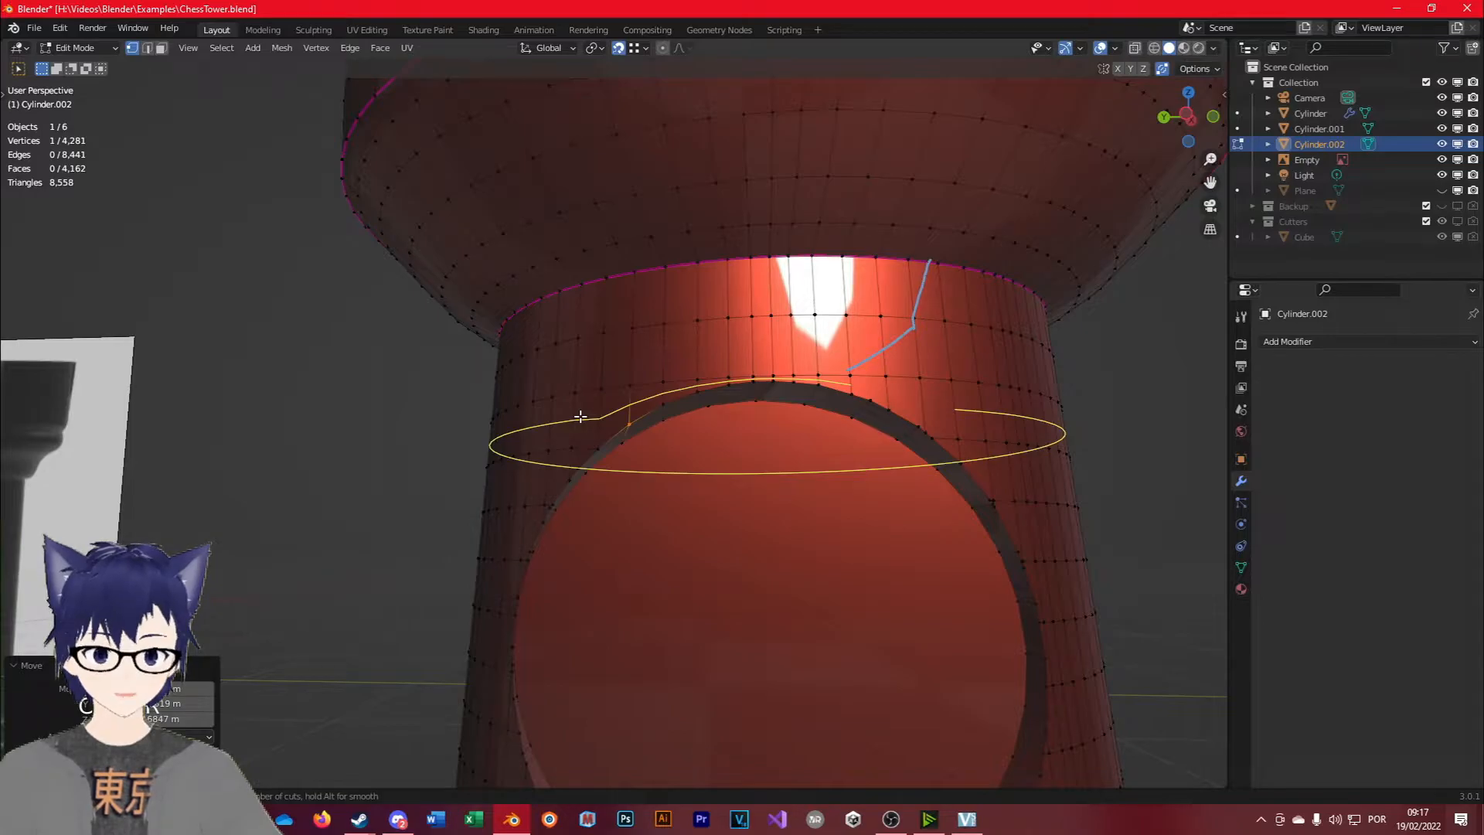
{"action": "key", "text": "Escape"}
{"action": "key", "text": "g"}
{"action": "left_click", "coordinate": [912, 427]}
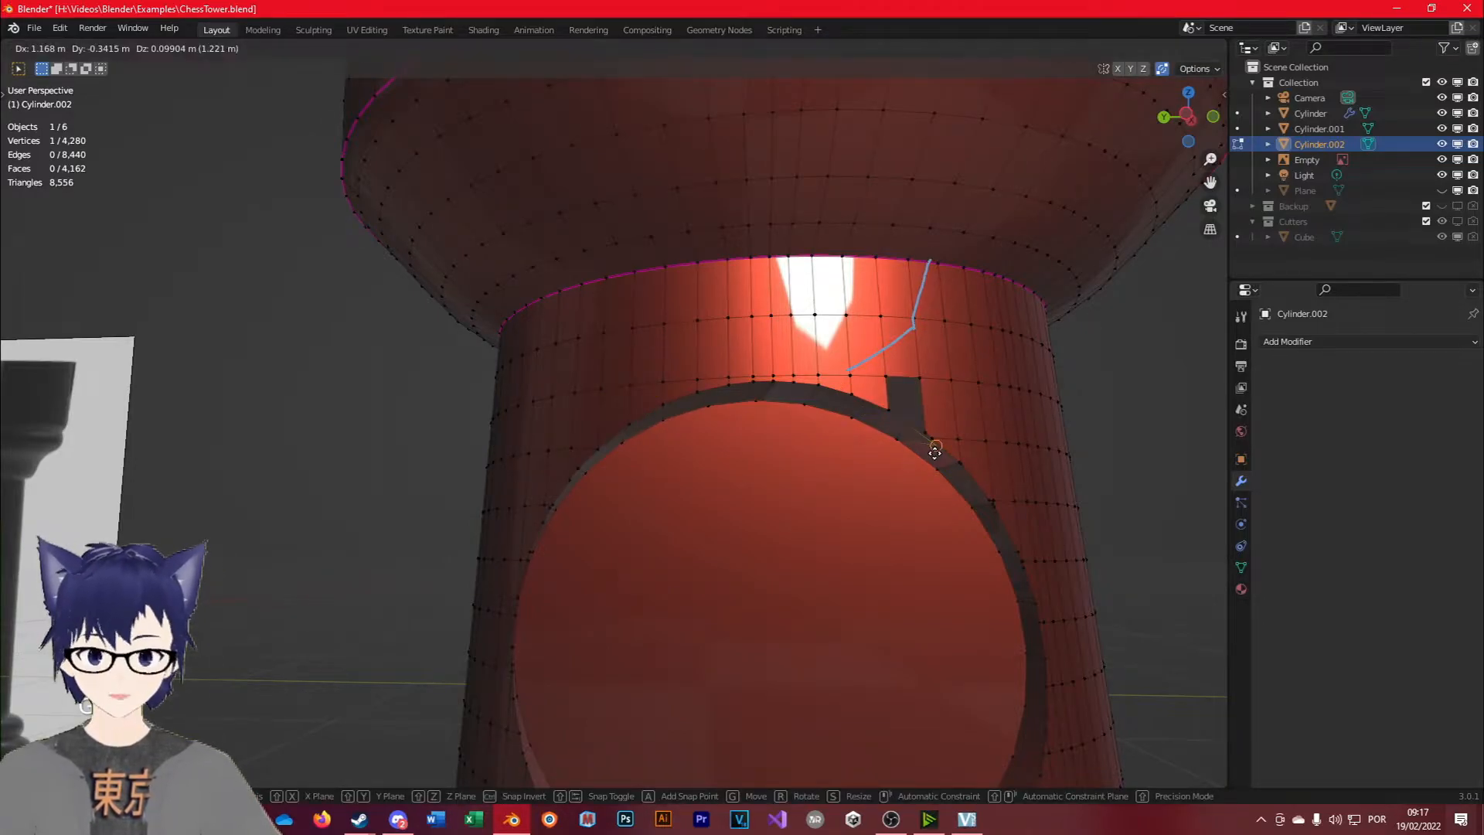
Annotate a curved stroke across the highlight above the arch in Object Mode and erase all the annotation strokes.
{"action": "key", "text": "Tab"}
{"action": "middle_click_drag", "start_coordinate": [905, 497], "coordinate": [809, 445]}
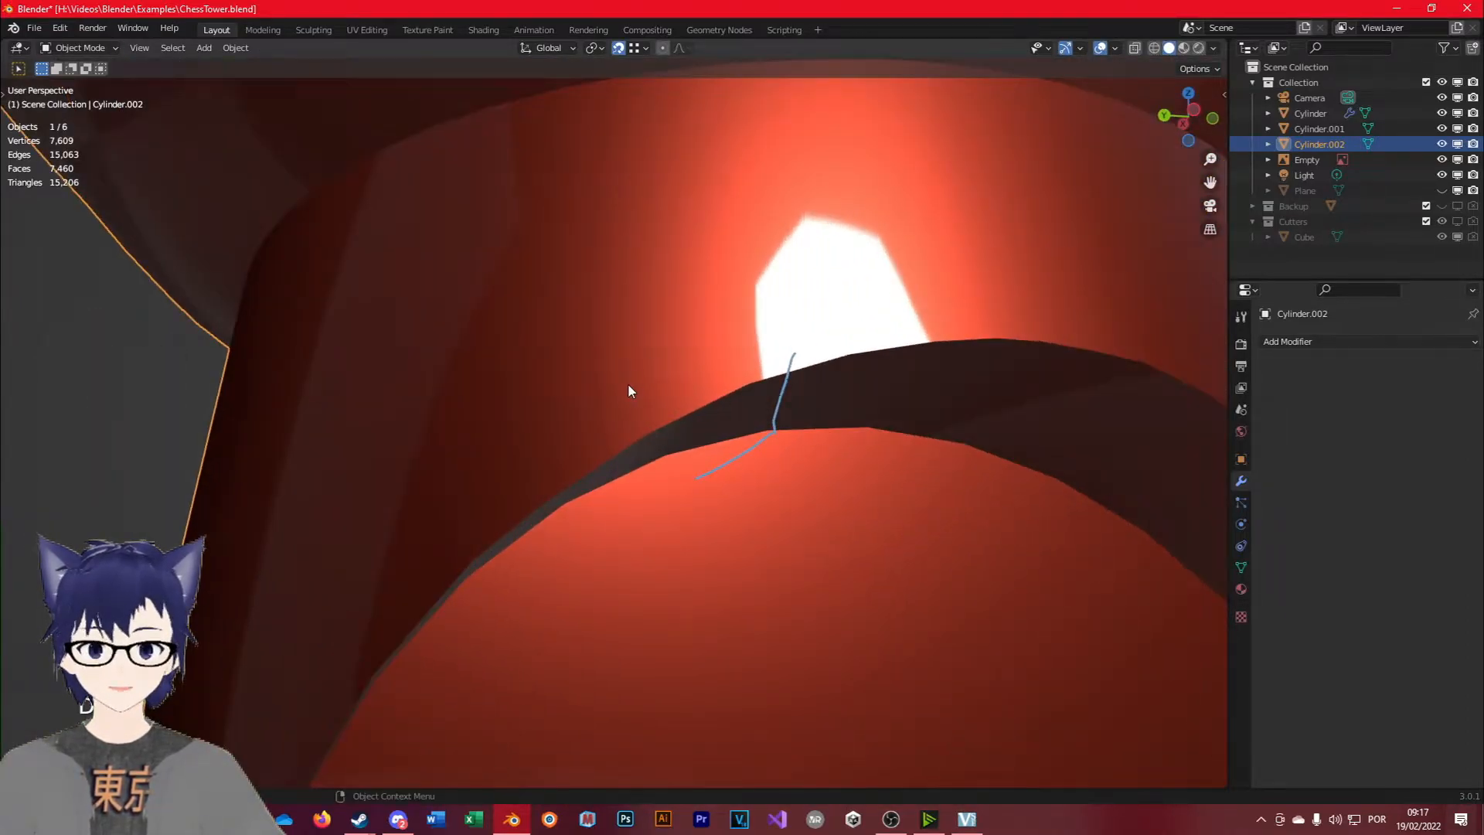
{"action": "left_click_drag", "start_coordinate": [839, 299], "coordinate": [1138, 295]}
{"action": "scroll", "coordinate": [863, 485], "scroll_direction": "down", "scroll_amount": 6}
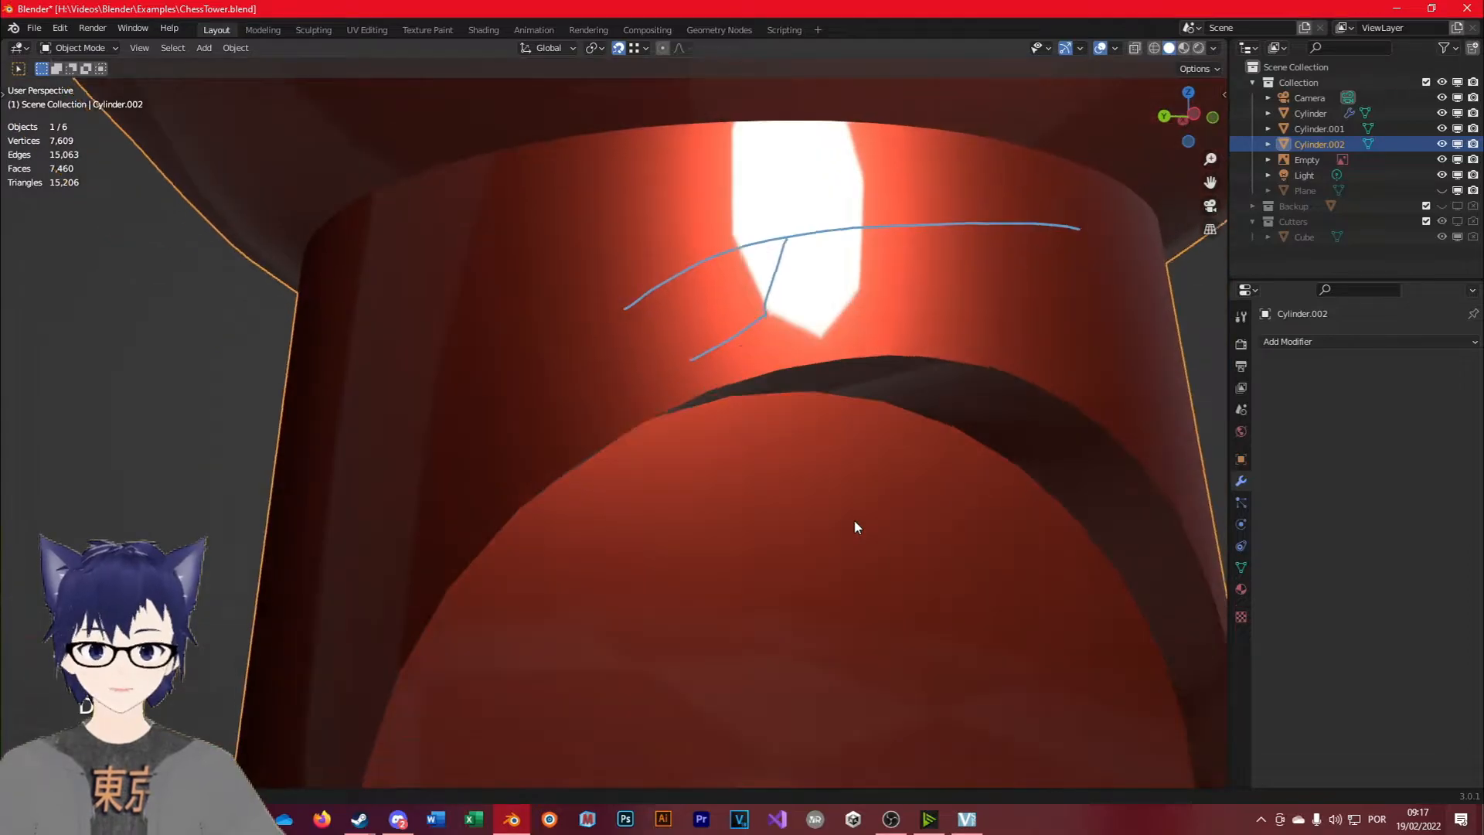
{"action": "mouse_move", "coordinate": [1110, 298]}
{"action": "left_mouse_down", "text": "ctrl"}
{"action": "mouse_move", "coordinate": [461, 284]}
{"action": "mouse_move", "coordinate": [733, 376]}
{"action": "left_mouse_up", "text": "ctrl"}
{"action": "middle_click_drag", "start_coordinate": [916, 501], "coordinate": [949, 634]}
{"action": "scroll", "coordinate": [850, 556], "scroll_direction": "down", "scroll_amount": 6}
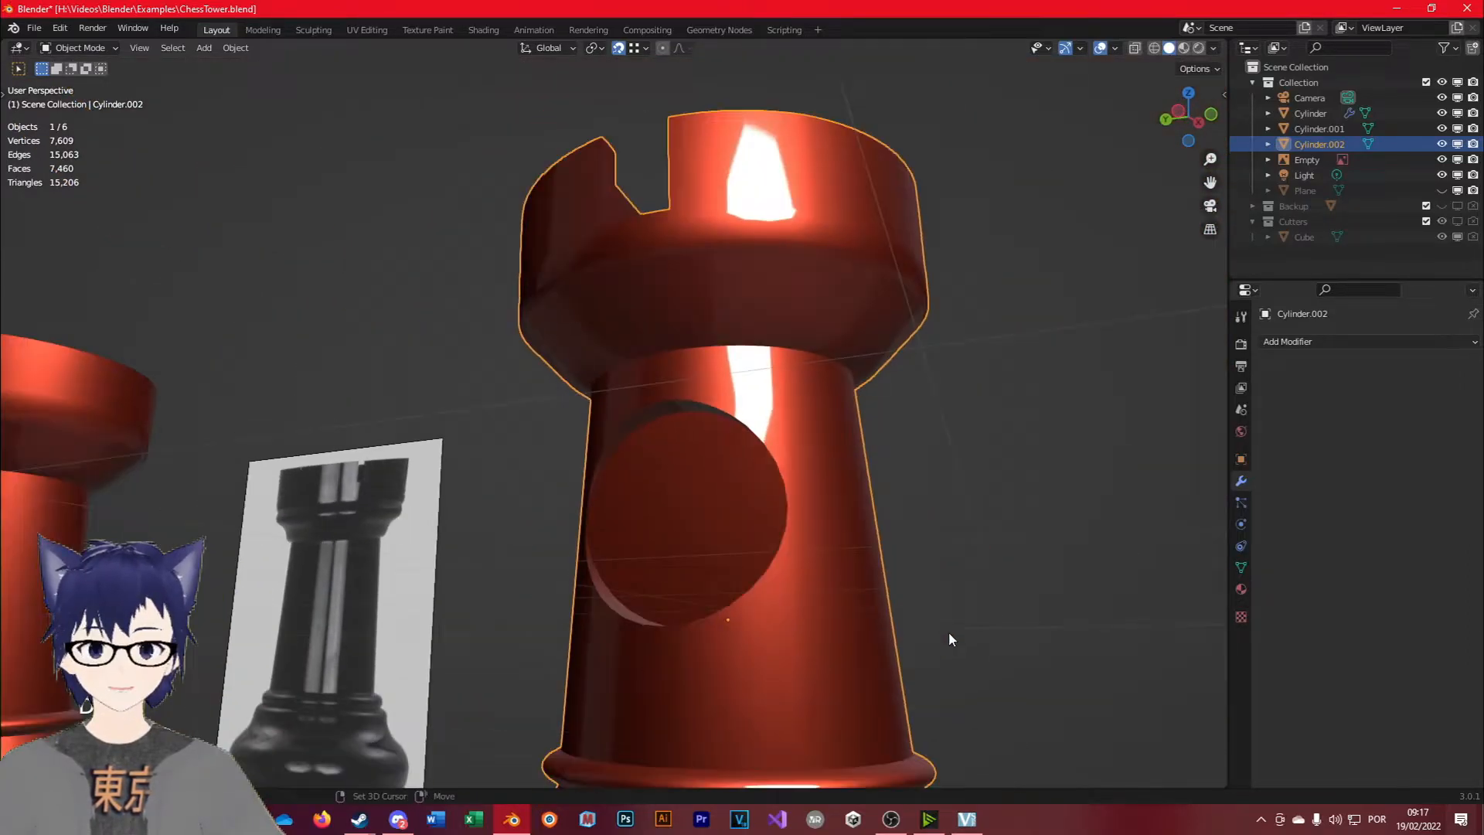
Snap the stray vertices along the lower side of the opening's rim onto their neighbours and check the shading in Object Mode.
{"action": "scroll", "coordinate": [732, 467], "scroll_direction": "up", "scroll_amount": 5}
{"action": "middle_click_drag", "start_coordinate": [732, 467], "coordinate": [810, 563]}
{"action": "key", "text": "Tab"}
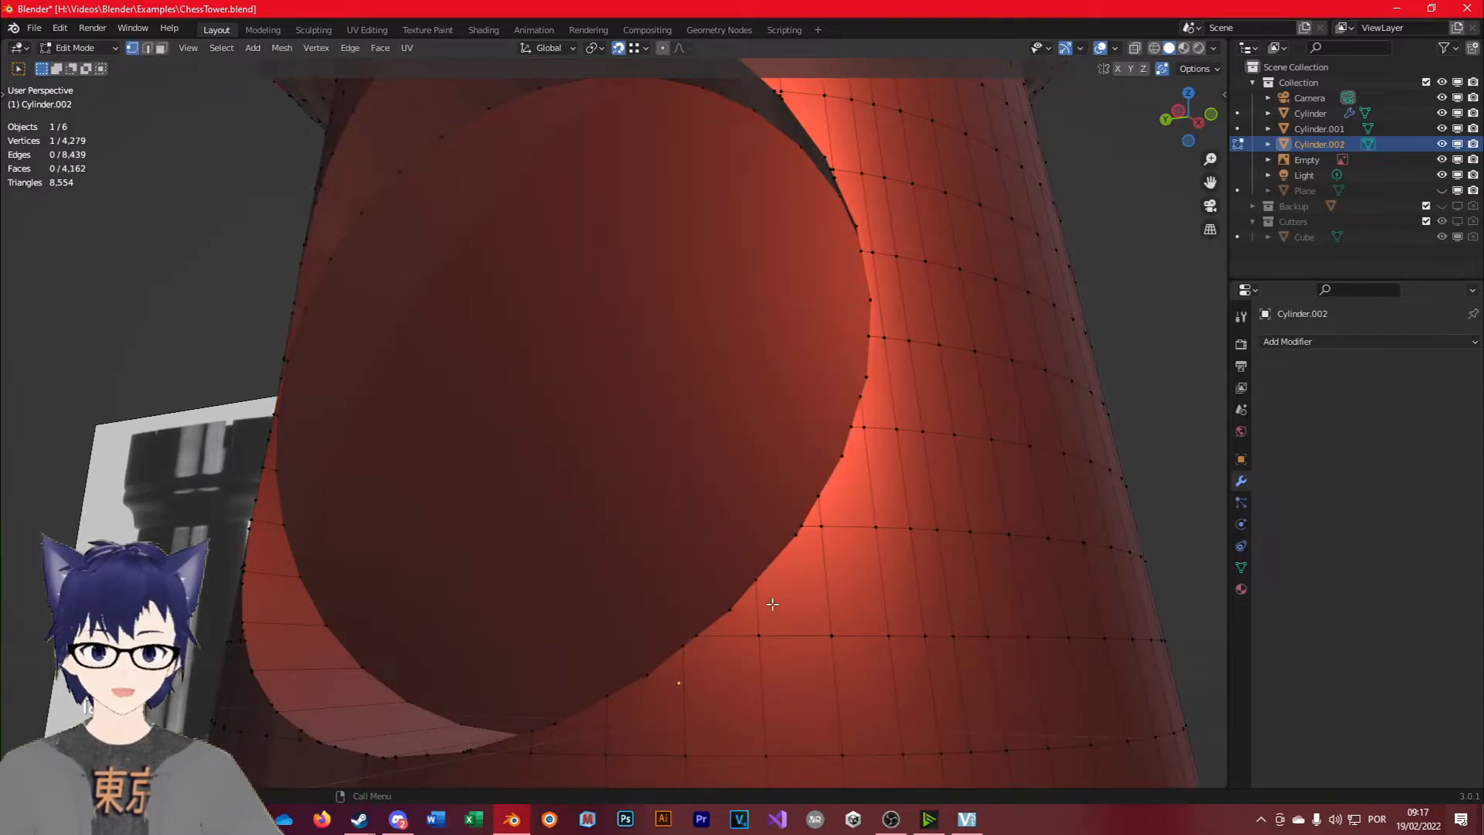
{"action": "key", "text": "g"}
{"action": "left_click", "coordinate": [723, 616]}
{"action": "key", "text": "g"}
{"action": "left_click", "coordinate": [699, 637]}
{"action": "key", "text": "Tab"}
{"action": "scroll", "coordinate": [733, 679], "scroll_direction": "down", "scroll_amount": 3}
{"action": "key", "text": "Tab"}
{"action": "scroll", "coordinate": [594, 581], "scroll_direction": "up", "scroll_amount": 1}
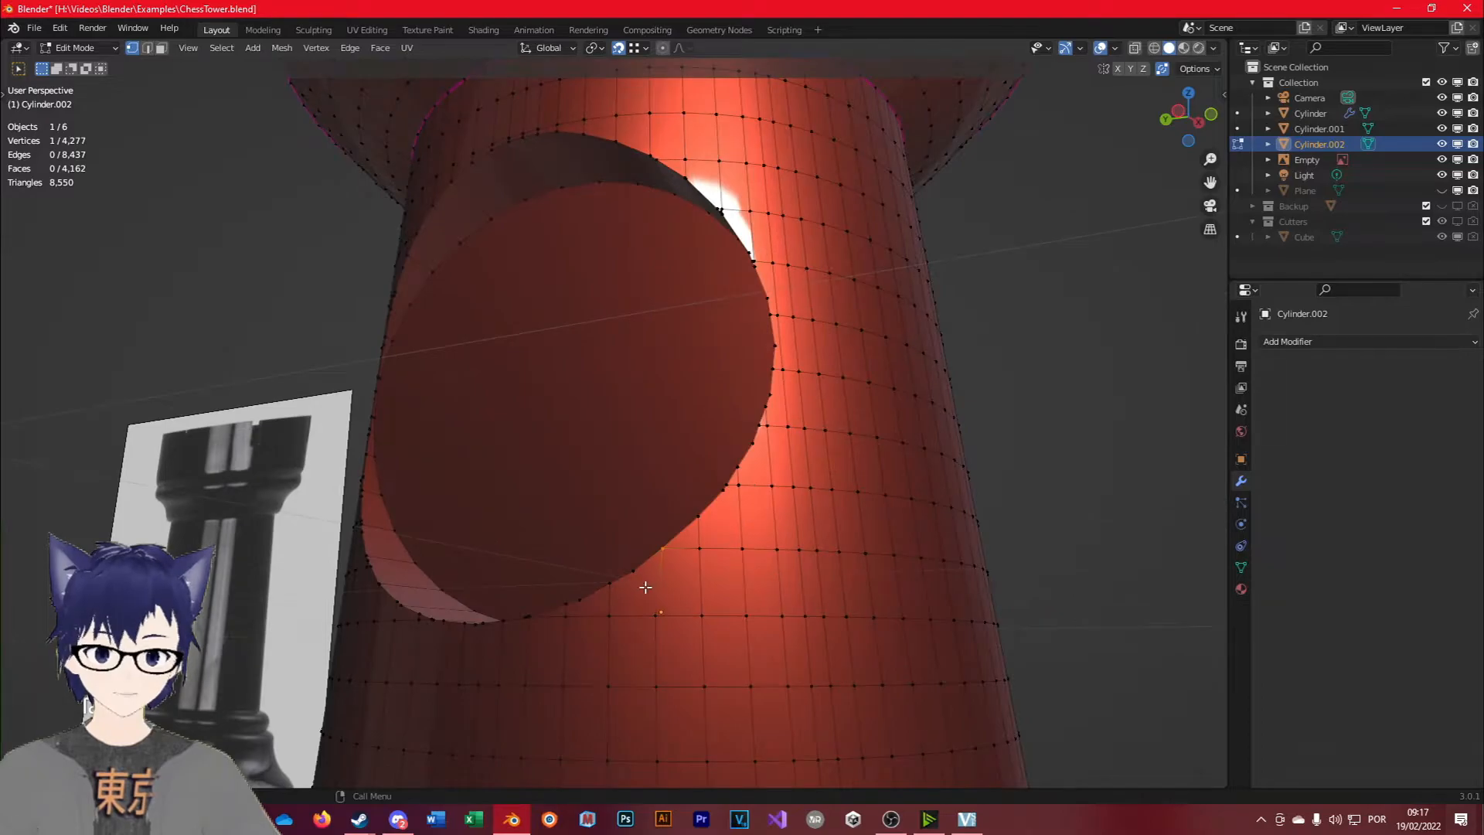
Snap the stray vertex at the bottom of the opening's rim onto its neighbour to merge them.
{"action": "key", "text": "Tab"}
{"action": "middle_click_drag", "start_coordinate": [544, 628], "coordinate": [723, 596]}
{"action": "key", "text": "Tab"}
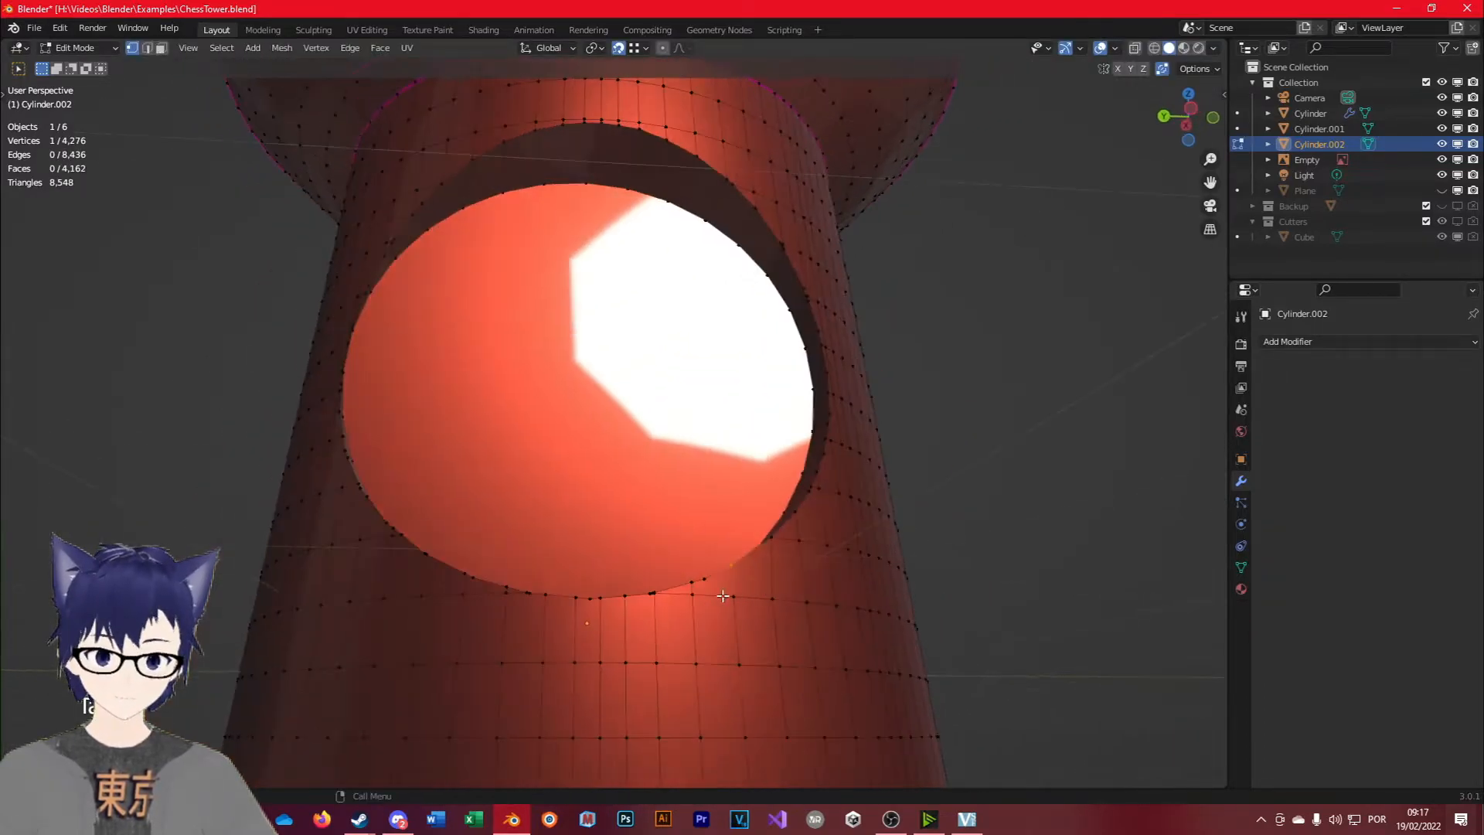
{"action": "key", "text": "g"}
{"action": "left_click", "coordinate": [645, 598]}
{"action": "middle_click_drag", "start_coordinate": [670, 596], "coordinate": [830, 651]}
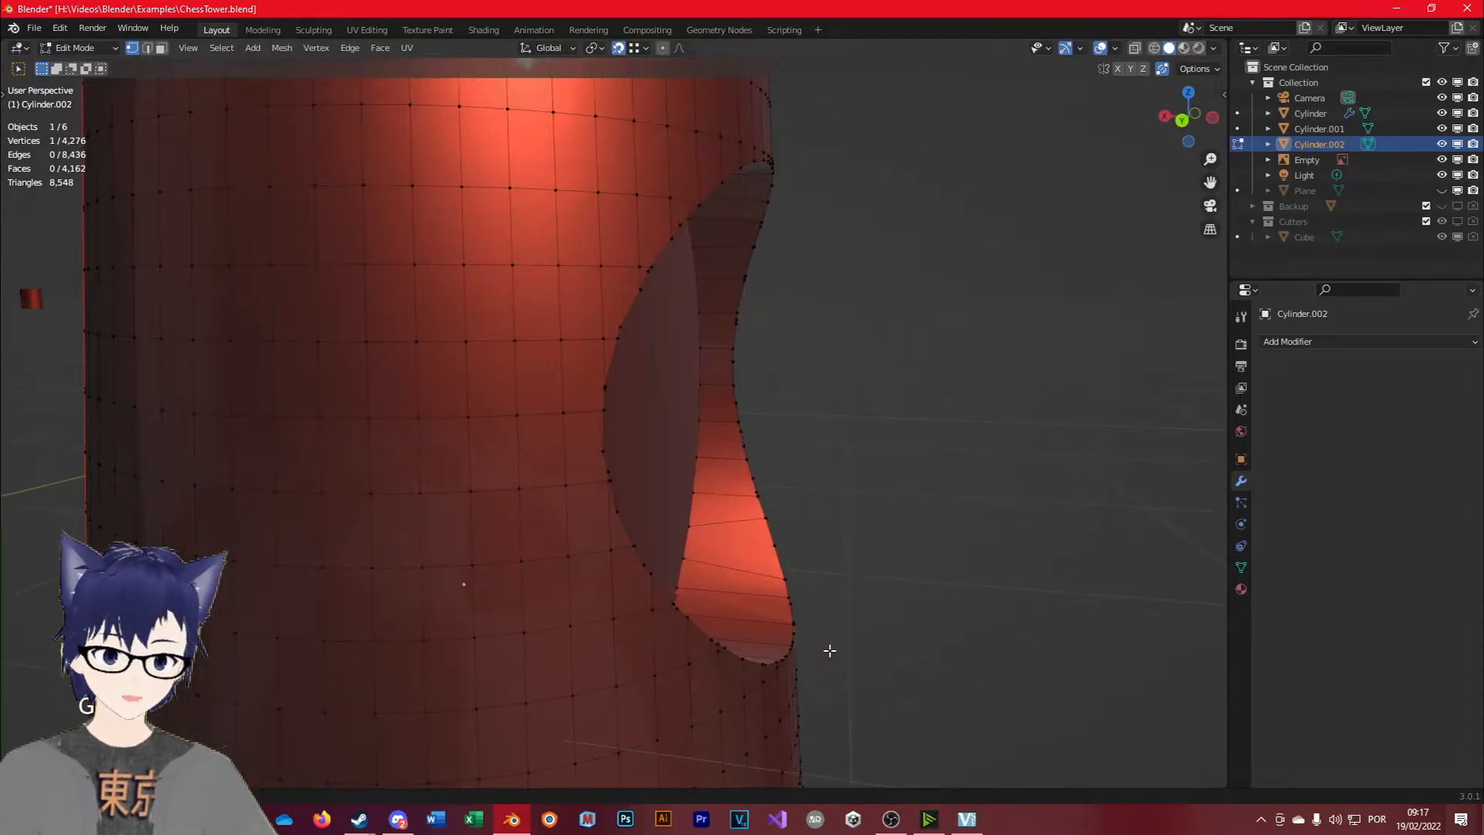
Examine the opening's rim by selecting edge loops in edge select mode, checking where the loop selection breaks off.
{"action": "key", "text": "Tab"}
{"action": "scroll", "coordinate": [825, 644], "scroll_direction": "down", "scroll_amount": 7}
{"action": "middle_click_drag", "start_coordinate": [1076, 488], "coordinate": [802, 490]}
{"action": "key", "text": "Tab"}
{"action": "key", "text": "2"}
{"action": "left_click", "coordinate": [669, 533], "text": "alt"}
{"action": "scroll", "coordinate": [746, 464], "scroll_direction": "up", "scroll_amount": 1}
{"action": "scroll", "coordinate": [801, 495], "scroll_direction": "up", "scroll_amount": 1}
{"action": "left_click", "coordinate": [795, 562], "text": "alt"}
{"action": "middle_click_drag", "start_coordinate": [796, 564], "coordinate": [737, 526]}
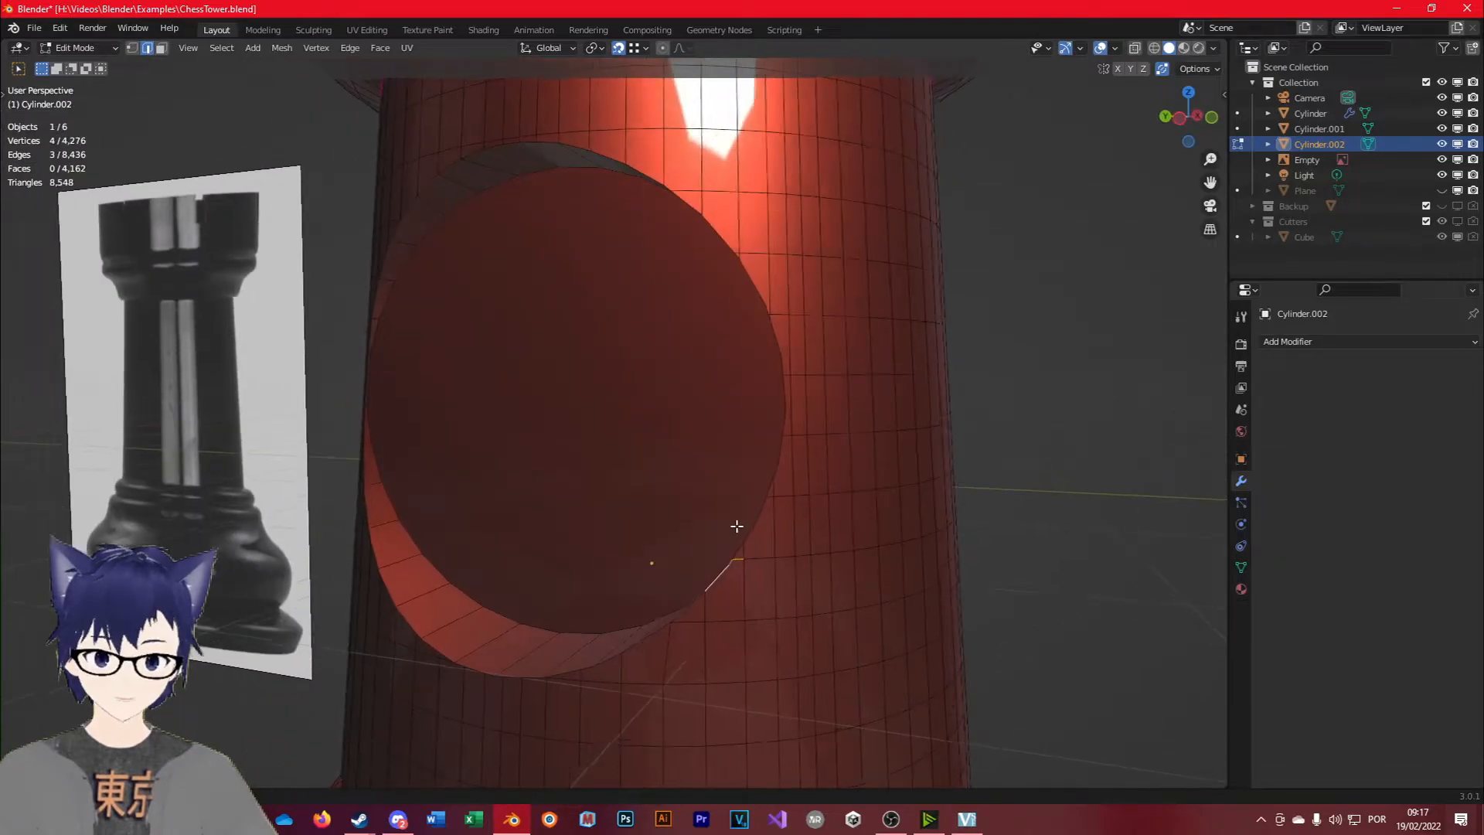
{"action": "scroll", "coordinate": [764, 588], "scroll_direction": "up", "scroll_amount": 1}
{"action": "left_click", "coordinate": [837, 592], "text": "alt+shift"}
{"action": "middle_click_drag", "start_coordinate": [746, 325], "coordinate": [773, 534], "text": "shift"}
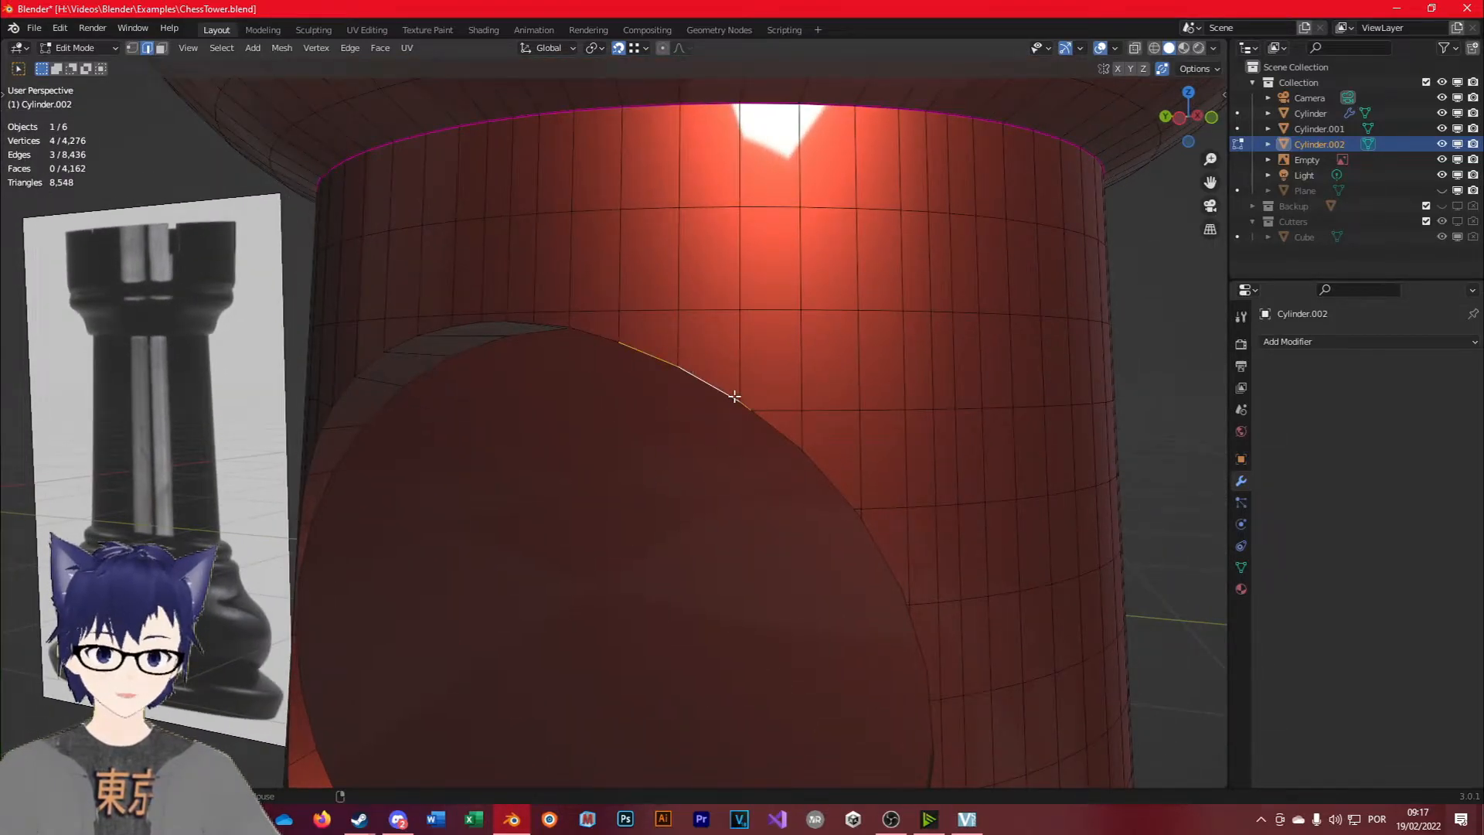
{"action": "middle_click_drag", "start_coordinate": [671, 428], "coordinate": [796, 378]}
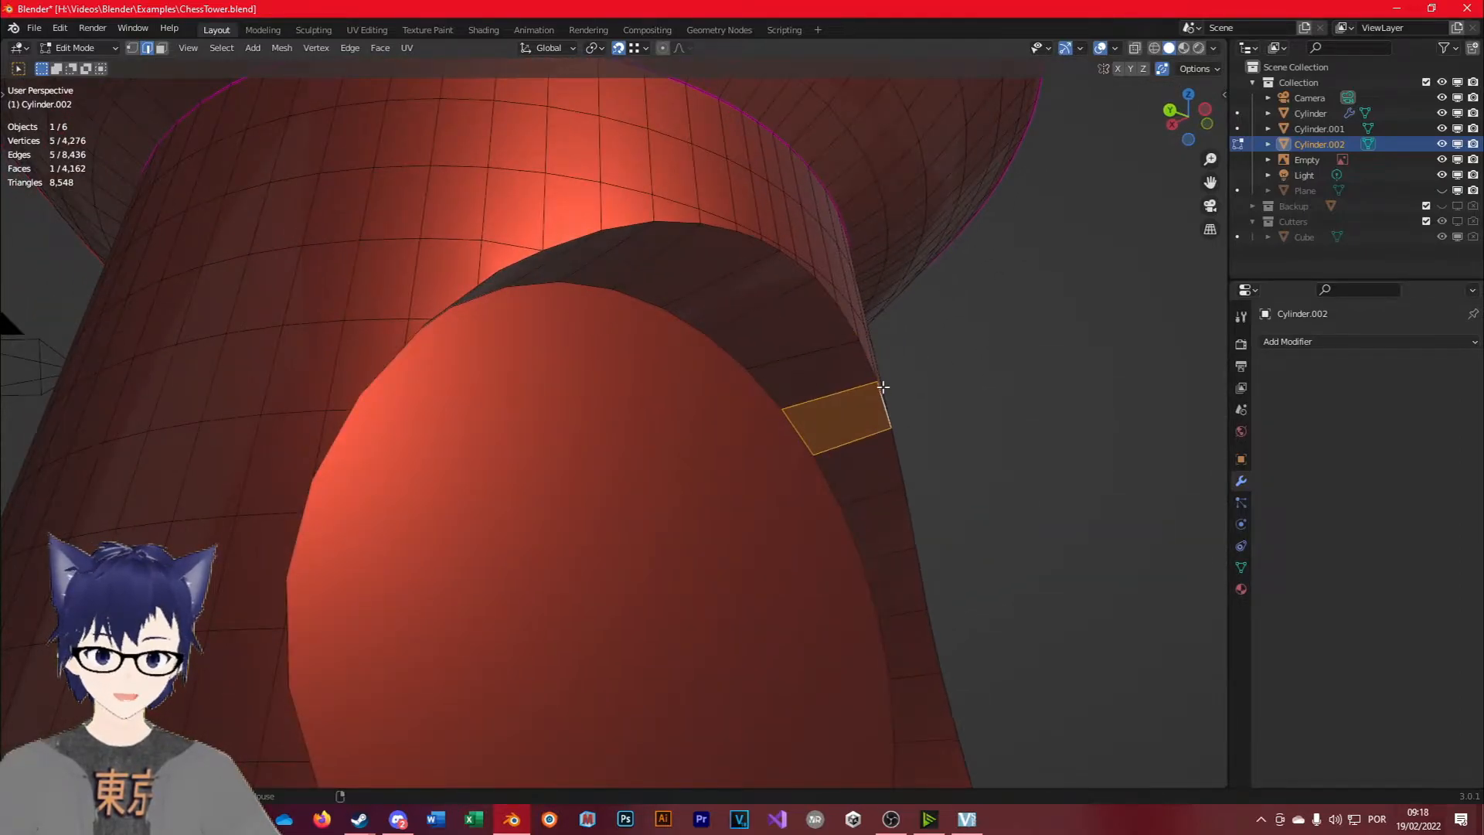
{"action": "left_click", "coordinate": [867, 370]}
{"action": "middle_click_drag", "start_coordinate": [819, 447], "coordinate": [868, 483]}
Merge the stray vertices along the arch's far upper rim by snapping each one onto its neighbour in vertex mode.
{"action": "key", "text": "Tab"}
{"action": "key", "text": "Tab"}
{"action": "key", "text": "1"}
{"action": "left_click", "coordinate": [884, 378]}
{"action": "key", "text": "g"}
{"action": "left_click", "coordinate": [872, 370]}
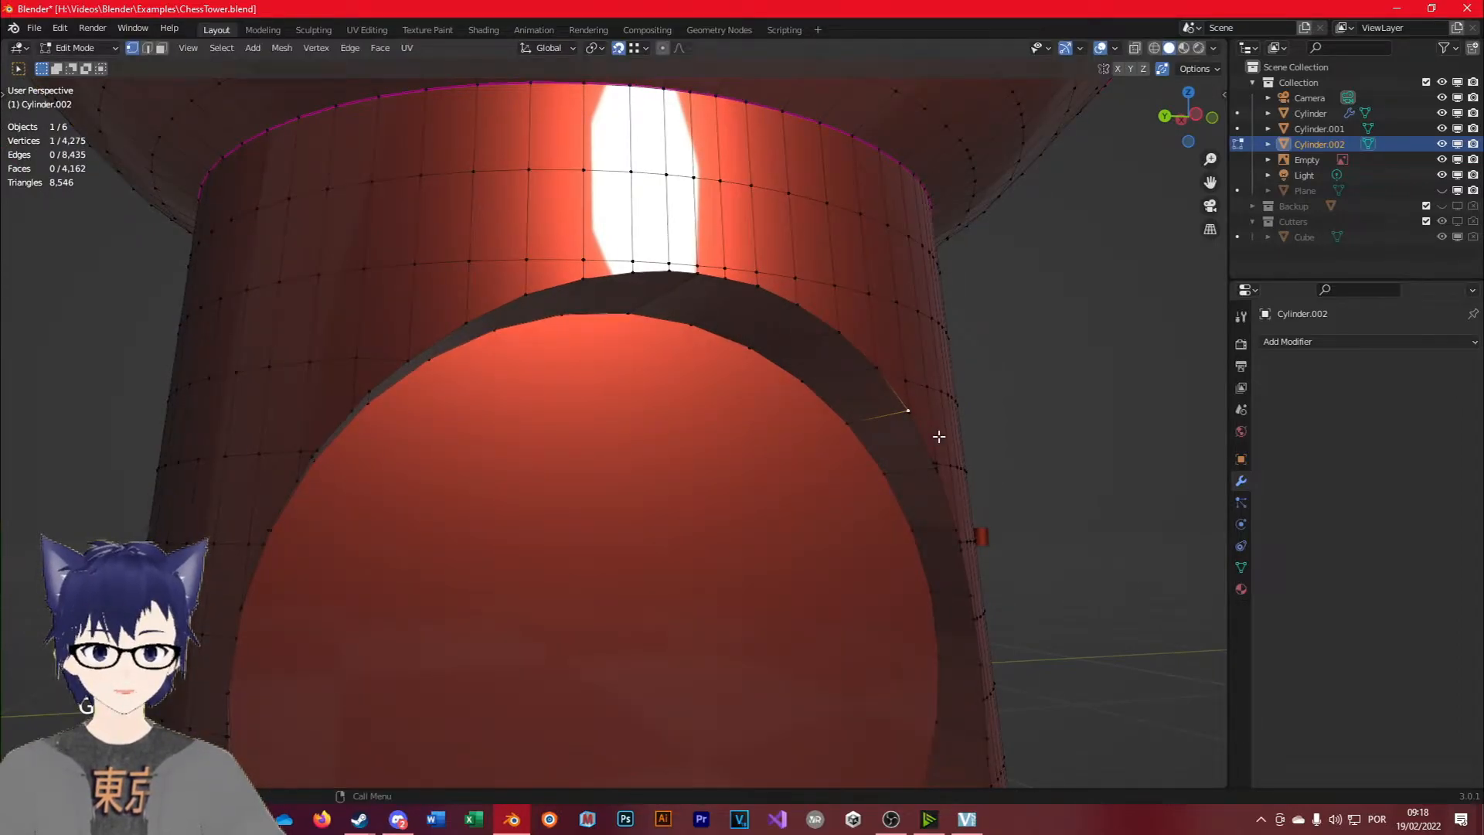
{"action": "key", "text": "g"}
{"action": "left_click", "coordinate": [907, 414]}
{"action": "middle_click_drag", "start_coordinate": [914, 499], "coordinate": [801, 248]}
{"action": "key", "text": "g"}
{"action": "left_click", "coordinate": [781, 192]}
{"action": "middle_click_drag", "start_coordinate": [782, 192], "coordinate": [801, 567]}
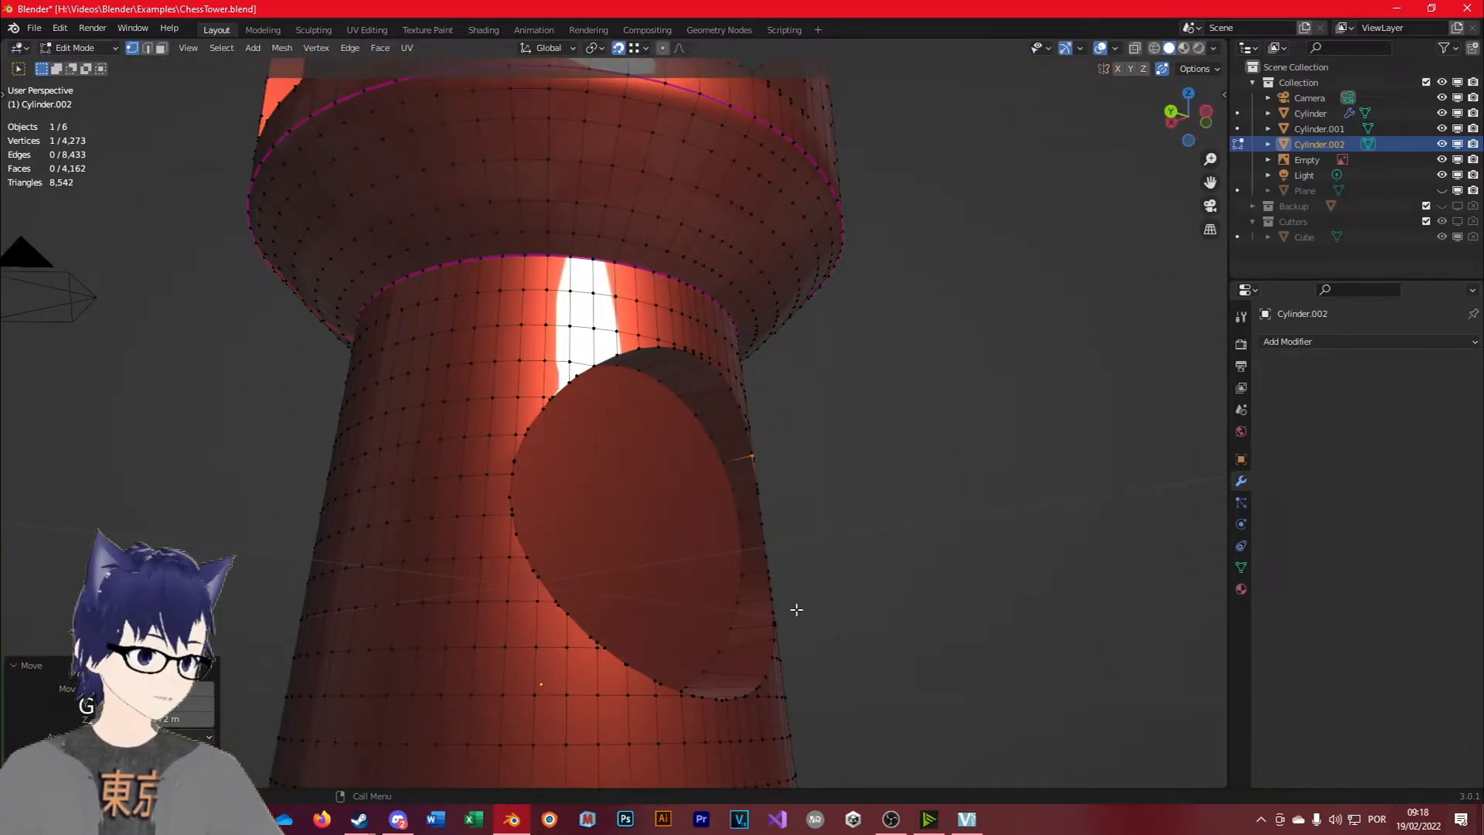
Snap two stray vertices on the side of the opening's rim facing the plain wall onto their neighbouring rim vertices.
{"action": "middle_click_drag", "start_coordinate": [639, 547], "coordinate": [579, 593]}
{"action": "key", "text": "g"}
{"action": "left_click", "coordinate": [547, 591]}
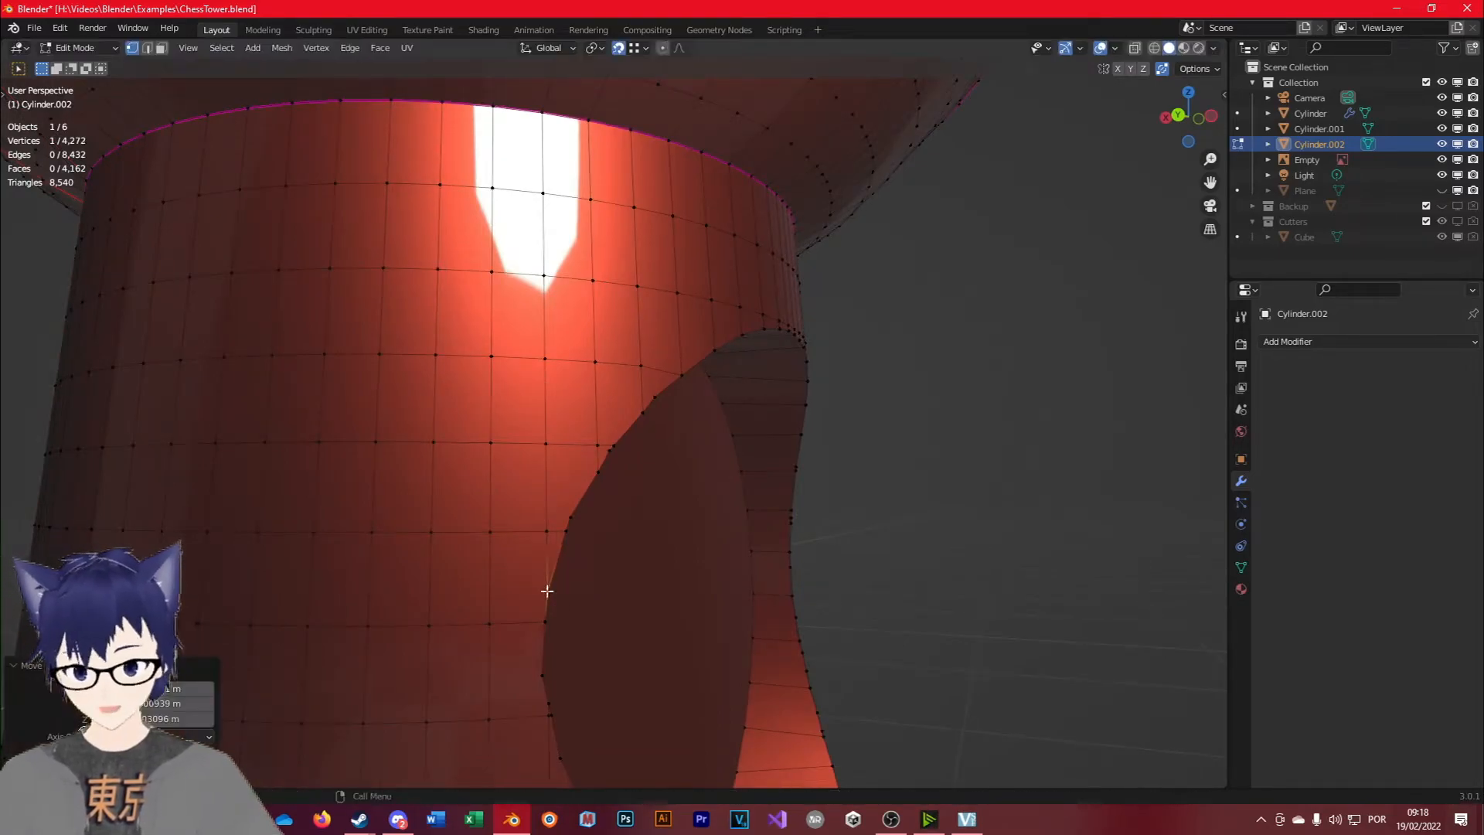
{"action": "key", "text": "g"}
{"action": "left_click", "coordinate": [565, 533]}
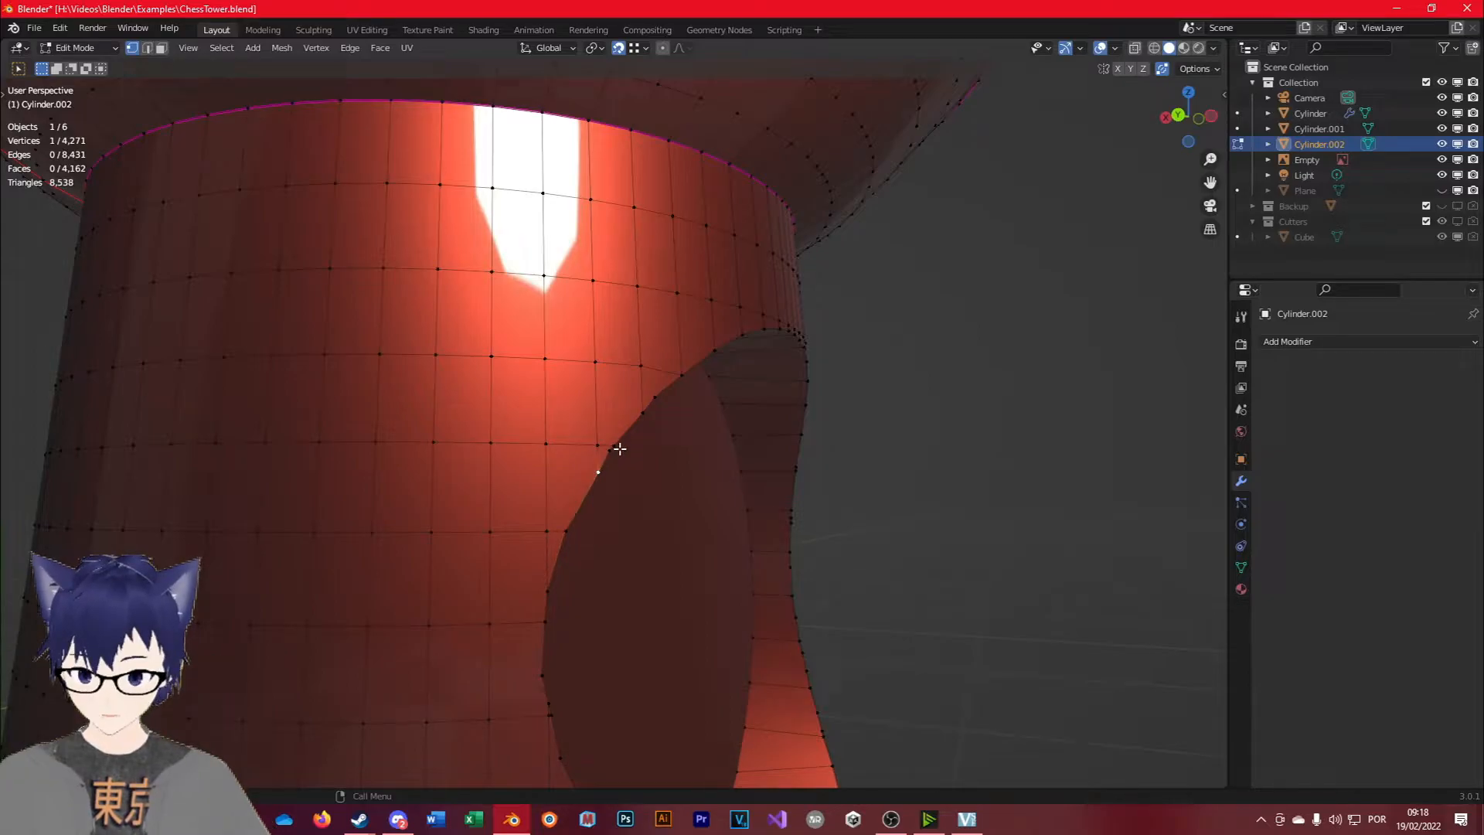
Examine the shading of the cleaned tower and the original uncut tower in Object Mode from several angles.
{"action": "key", "text": "Tab"}
{"action": "scroll", "coordinate": [684, 594], "scroll_direction": "down", "scroll_amount": 5}
{"action": "middle_click_drag", "start_coordinate": [672, 593], "coordinate": [515, 581]}
{"action": "scroll", "coordinate": [514, 581], "scroll_direction": "down", "scroll_amount": 5}
{"action": "middle_click_drag", "start_coordinate": [340, 595], "coordinate": [377, 605]}
{"action": "scroll", "coordinate": [377, 604], "scroll_direction": "down", "scroll_amount": 4}
{"action": "middle_click_drag", "start_coordinate": [433, 526], "coordinate": [533, 524]}
{"action": "scroll", "coordinate": [534, 524], "scroll_direction": "up", "scroll_amount": 1}
{"action": "scroll", "coordinate": [533, 518], "scroll_direction": "up", "scroll_amount": 3}
{"action": "middle_click_drag", "start_coordinate": [471, 616], "coordinate": [762, 584], "text": "shift"}
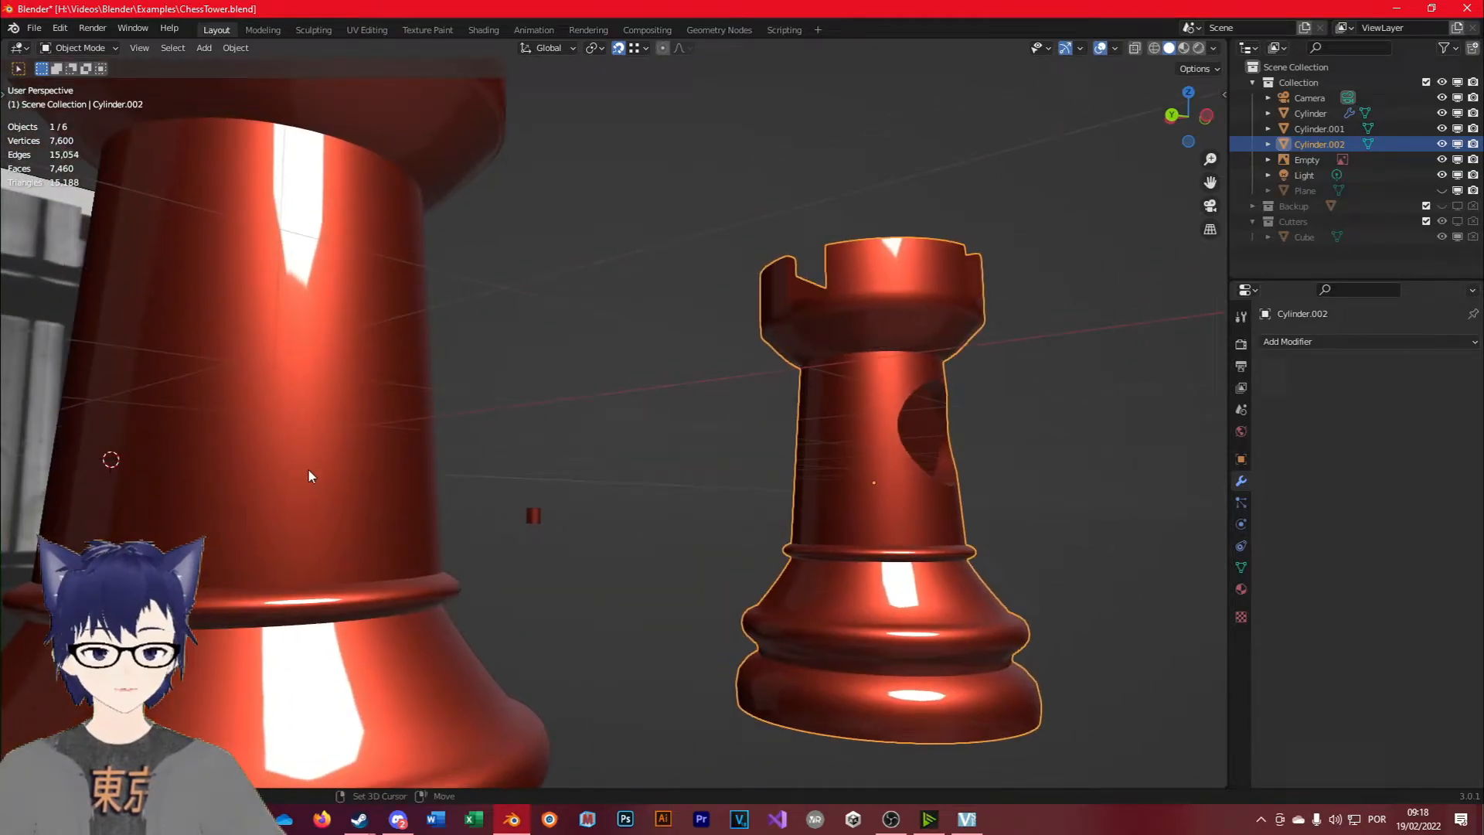
Add two centred horizontal loop cuts around the original tower's shaft and try scaling them along Z, cancelling the scale.
{"action": "left_click", "coordinate": [309, 470]}
{"action": "key", "text": "Tab"}
{"action": "mouse_move", "coordinate": [282, 452]}
{"action": "middle_mouse_down"}
{"action": "mouse_move", "coordinate": [346, 496]}
{"action": "mouse_move", "coordinate": [299, 467]}
{"action": "middle_mouse_up"}
{"action": "key", "text": "ctrl+r"}
{"action": "scroll", "coordinate": [257, 275], "scroll_direction": "up", "scroll_amount": 1}
{"action": "left_click", "coordinate": [257, 275]}
{"action": "right_click", "coordinate": [550, 377]}
{"action": "key", "text": "s"}
{"action": "key", "text": "z"}
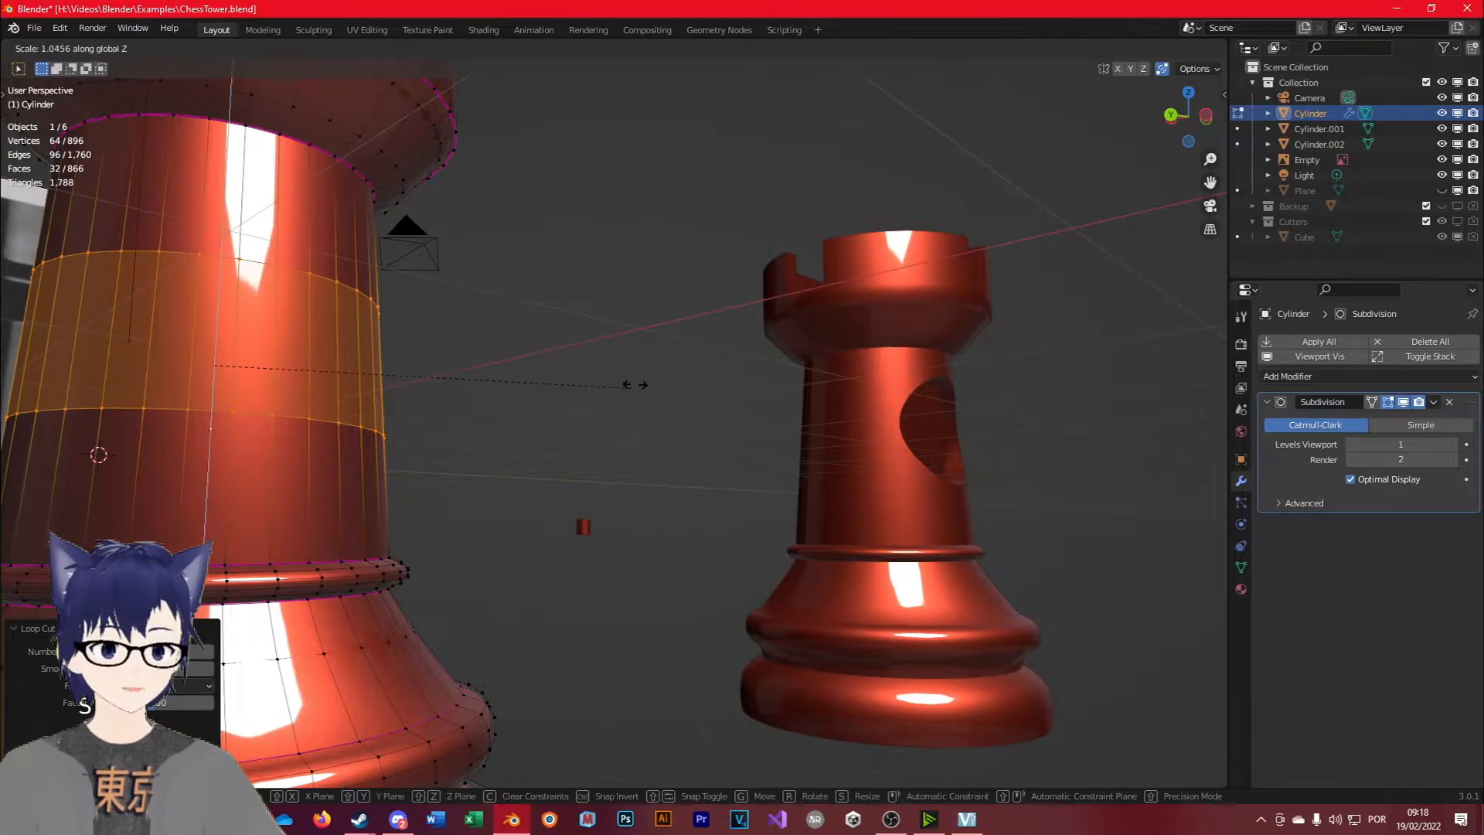
{"action": "right_click", "coordinate": [623, 398]}
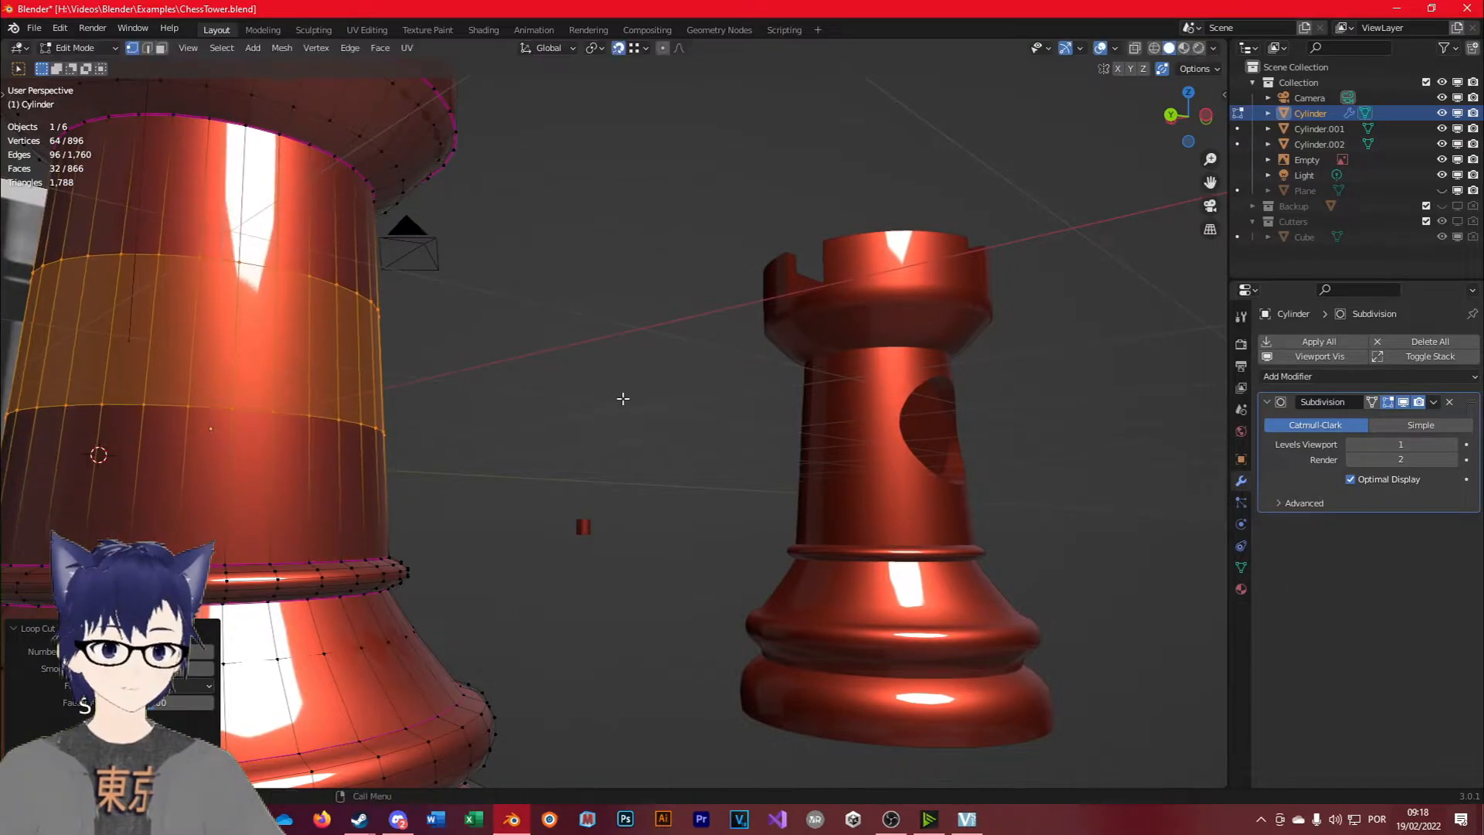
Edge-slide the lower shaft loop down towards the ring moulding and the upper loop up towards the crown.
{"action": "left_click", "coordinate": [304, 416], "text": "alt"}
{"action": "key", "text": "g"}
{"action": "key", "text": "g"}
{"action": "left_click", "coordinate": [277, 492]}
{"action": "left_click", "coordinate": [298, 283], "text": "alt"}
{"action": "key", "text": "g"}
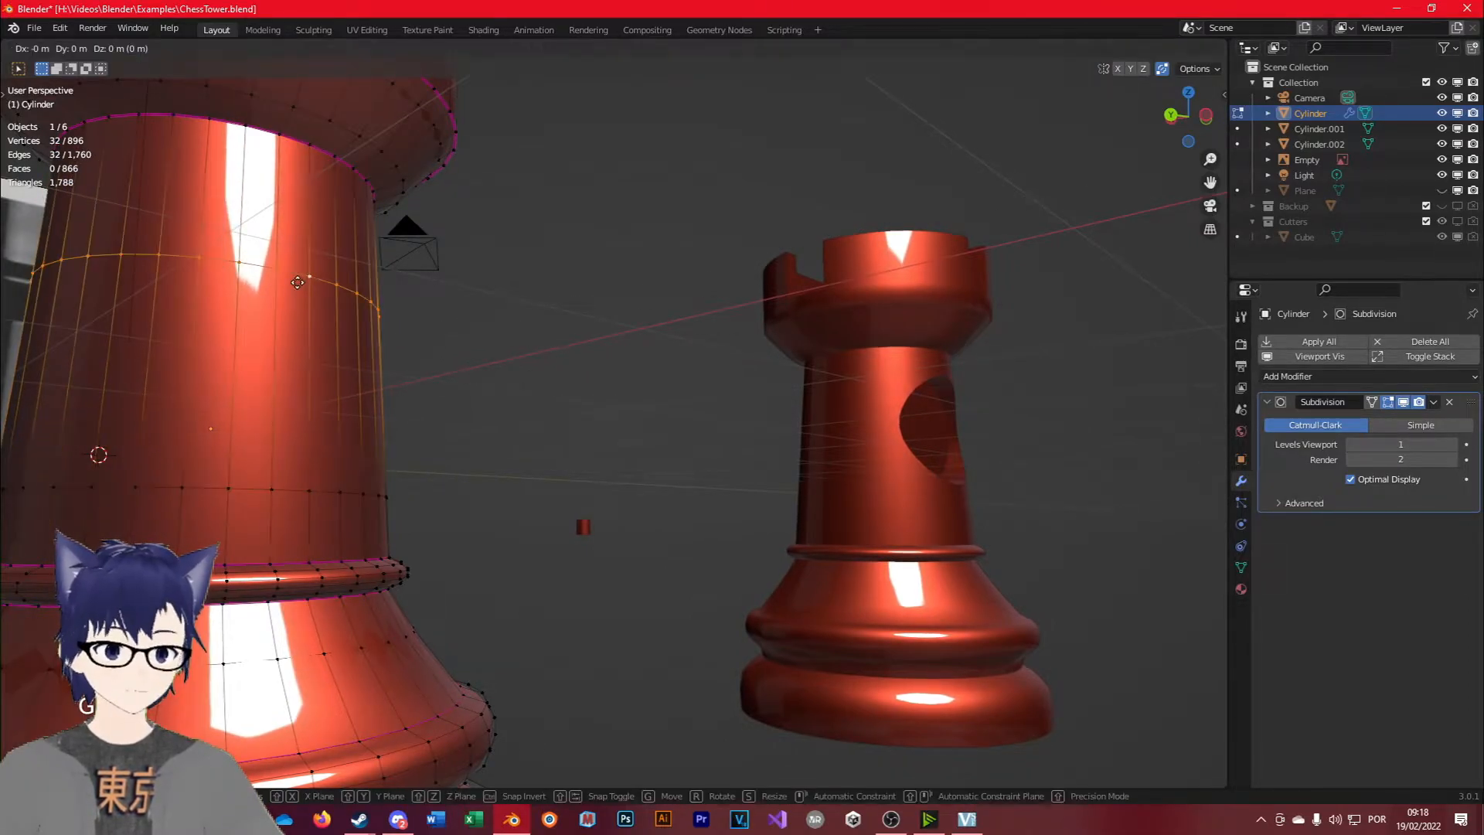
{"action": "key", "text": "g"}
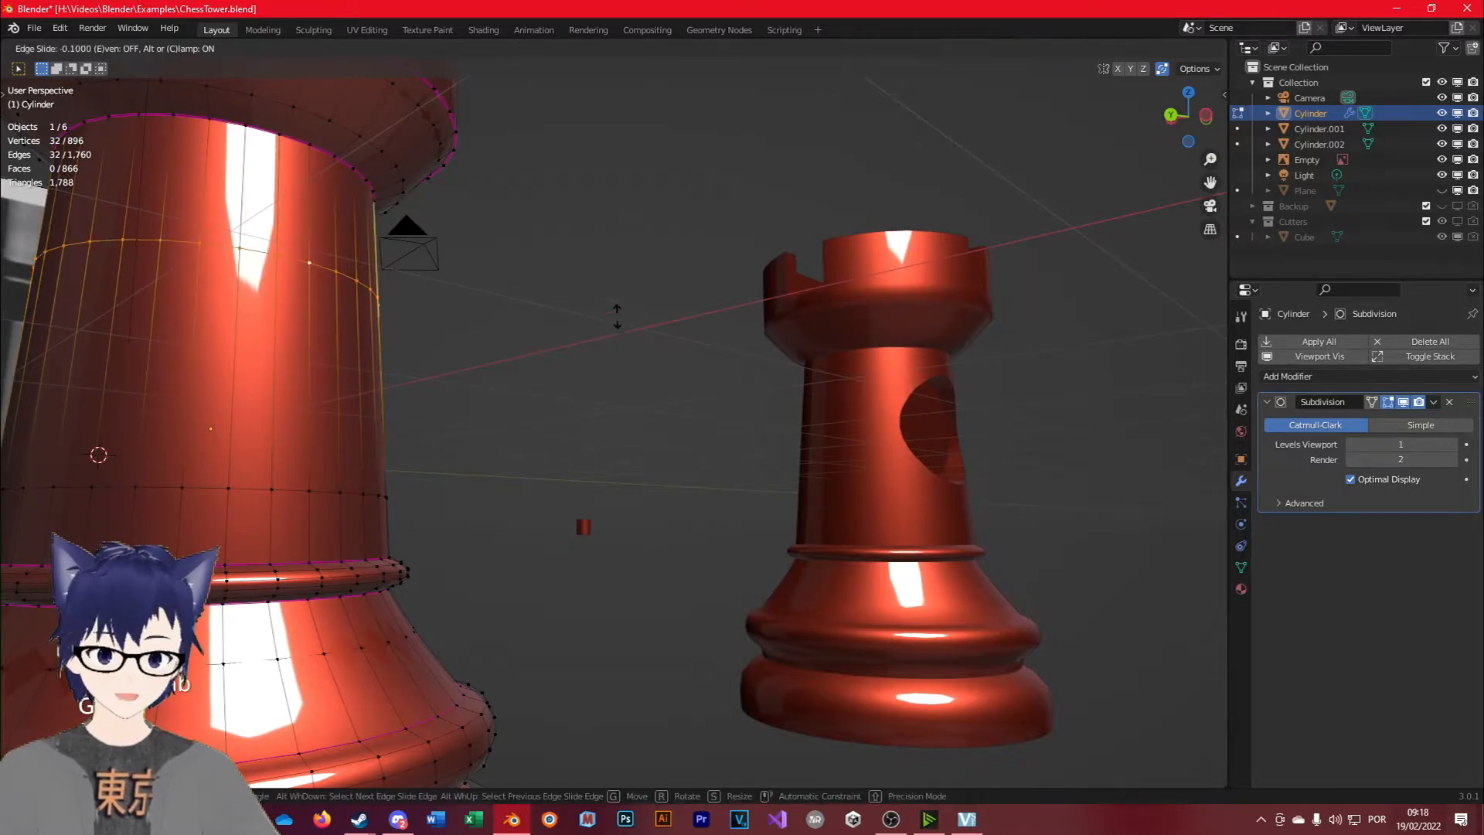
{"action": "left_click", "coordinate": [616, 252]}
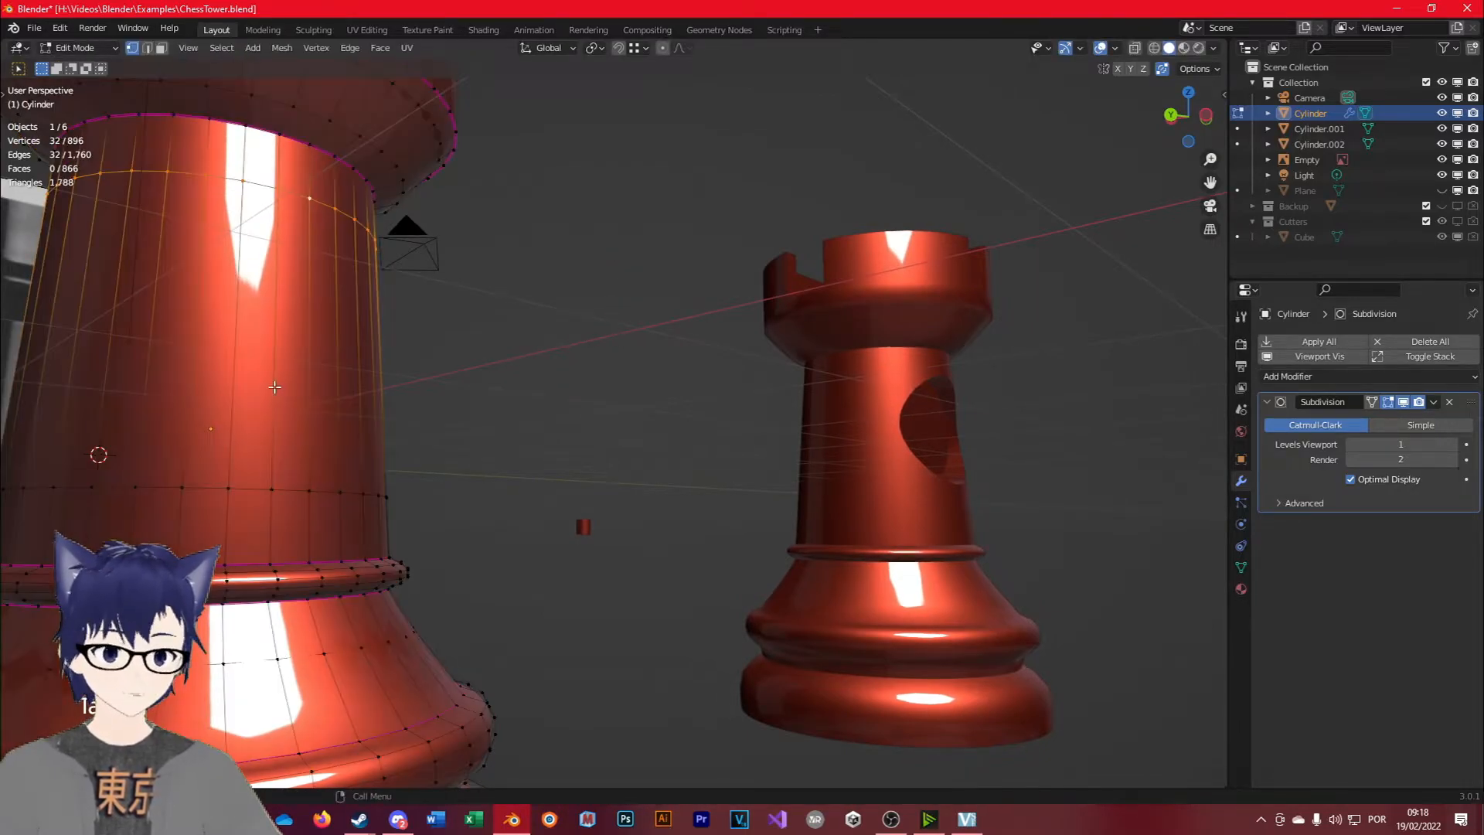
Knife-cut a rough oval outline into the shaft between the two loops, working in the Left orthographic view.
{"action": "middle_click_drag", "start_coordinate": [298, 386], "coordinate": [515, 442]}
{"action": "scroll", "coordinate": [541, 327], "scroll_direction": "down", "scroll_amount": 3}
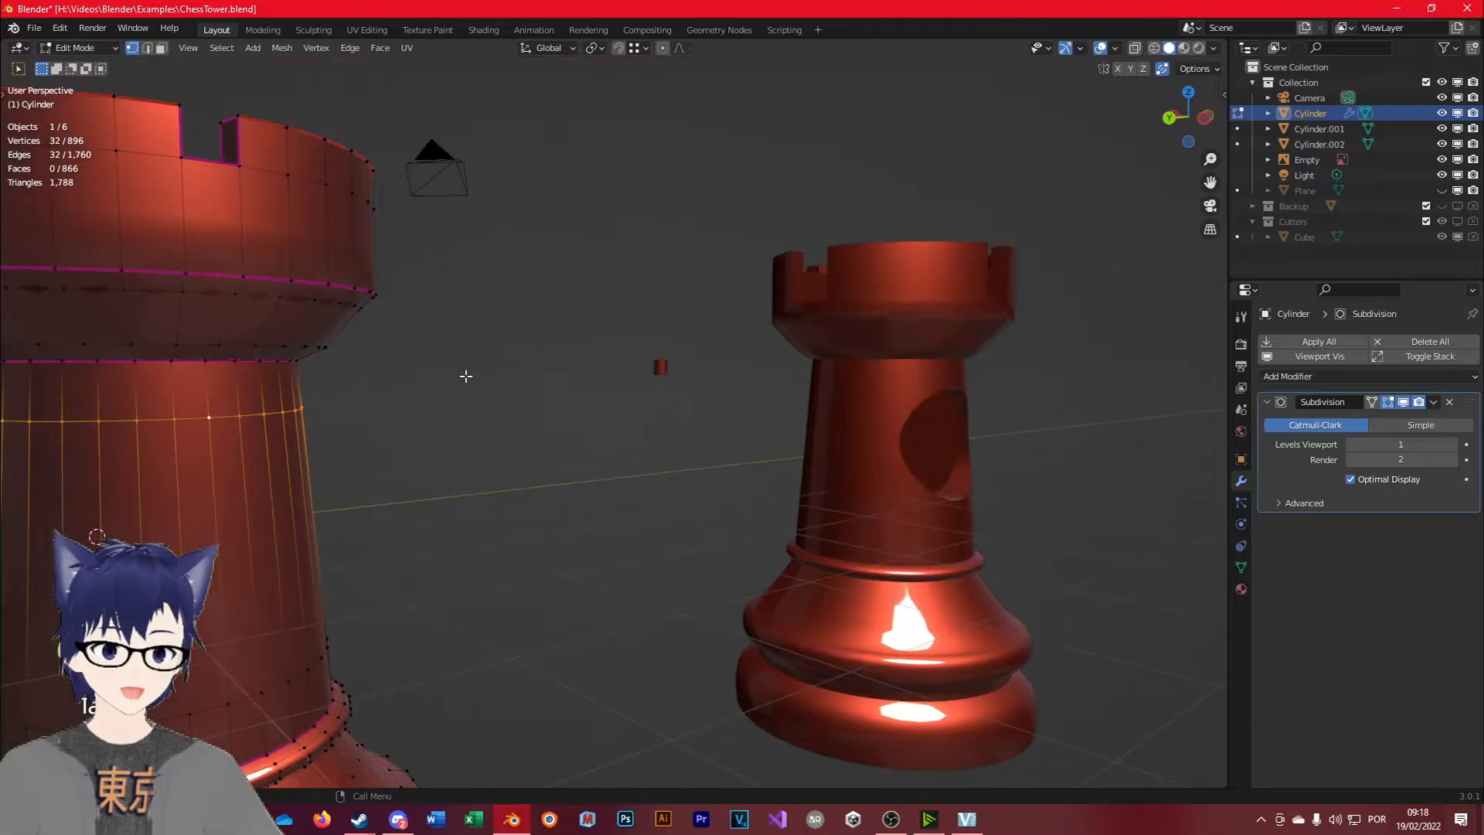
{"action": "key", "text": "KP_1"}
{"action": "key", "text": "KP_3"}
{"action": "key", "text": "KP_9"}
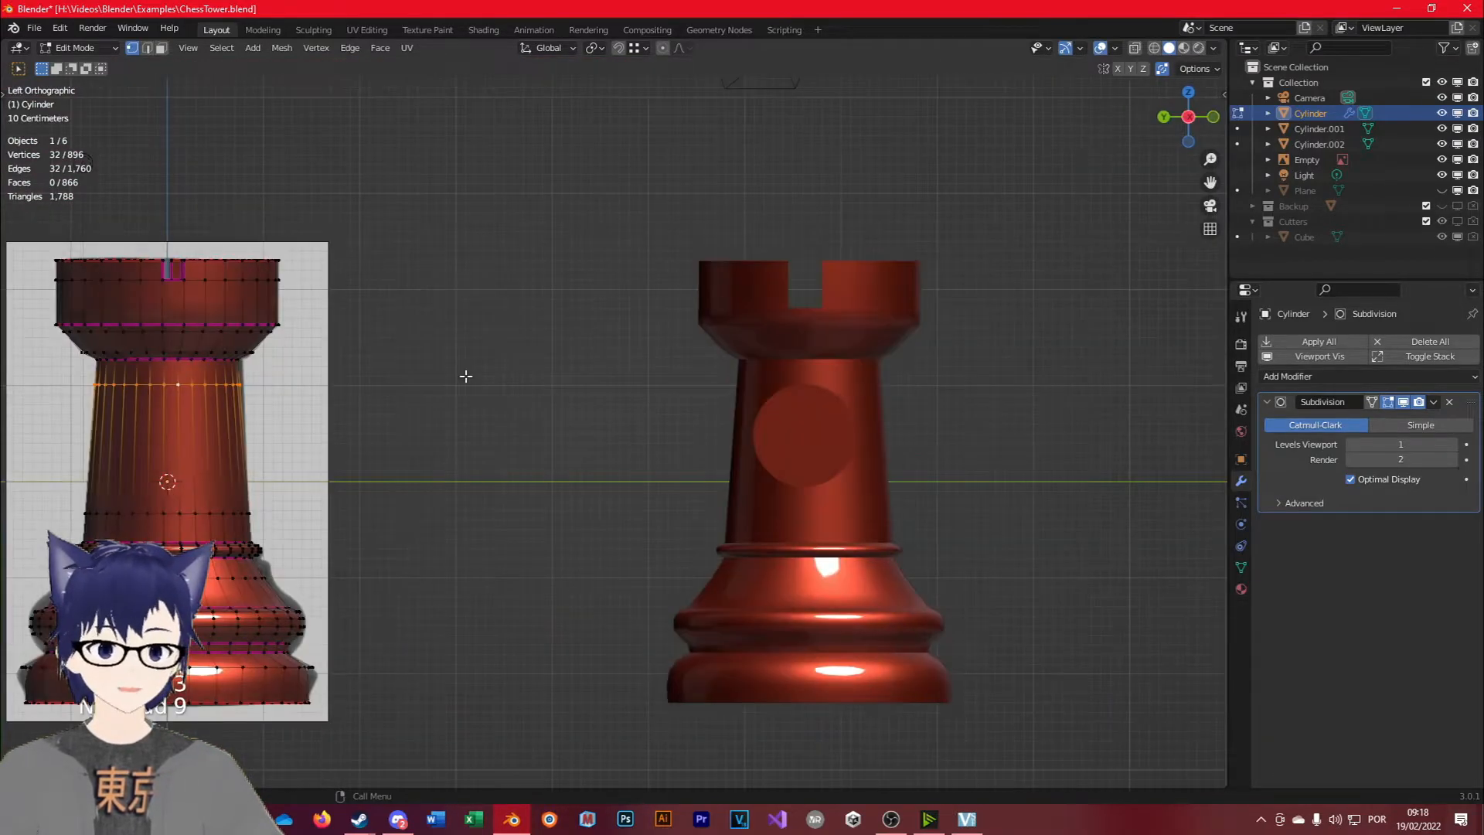
{"action": "scroll", "coordinate": [464, 374], "scroll_direction": "up", "scroll_amount": 3}
{"action": "middle_click_drag", "start_coordinate": [106, 551], "coordinate": [976, 521], "text": "shift"}
{"action": "scroll", "coordinate": [965, 473], "scroll_direction": "up", "scroll_amount": 2}
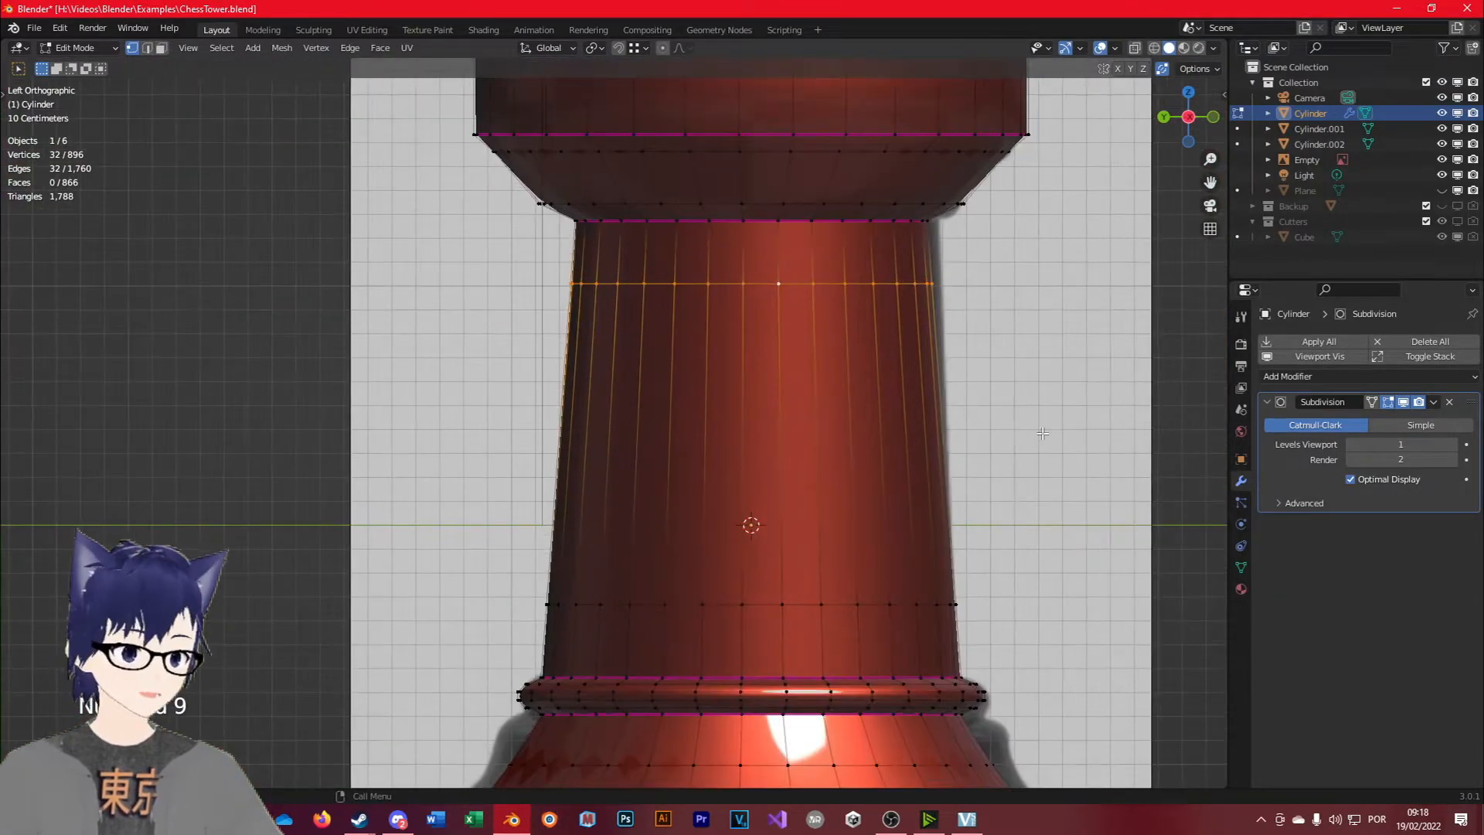
{"action": "key", "text": "k"}
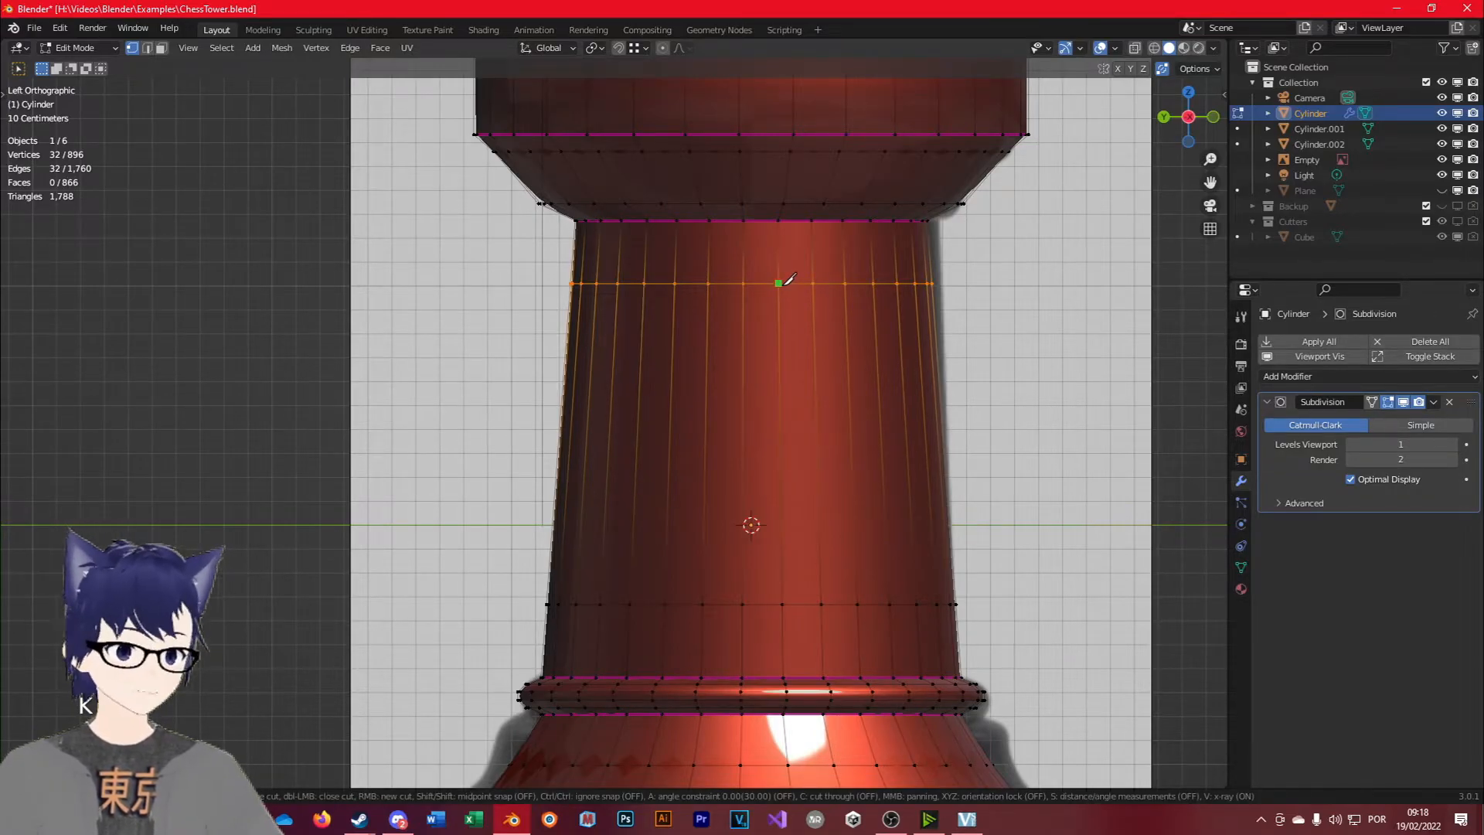
{"action": "left_click", "coordinate": [779, 284]}
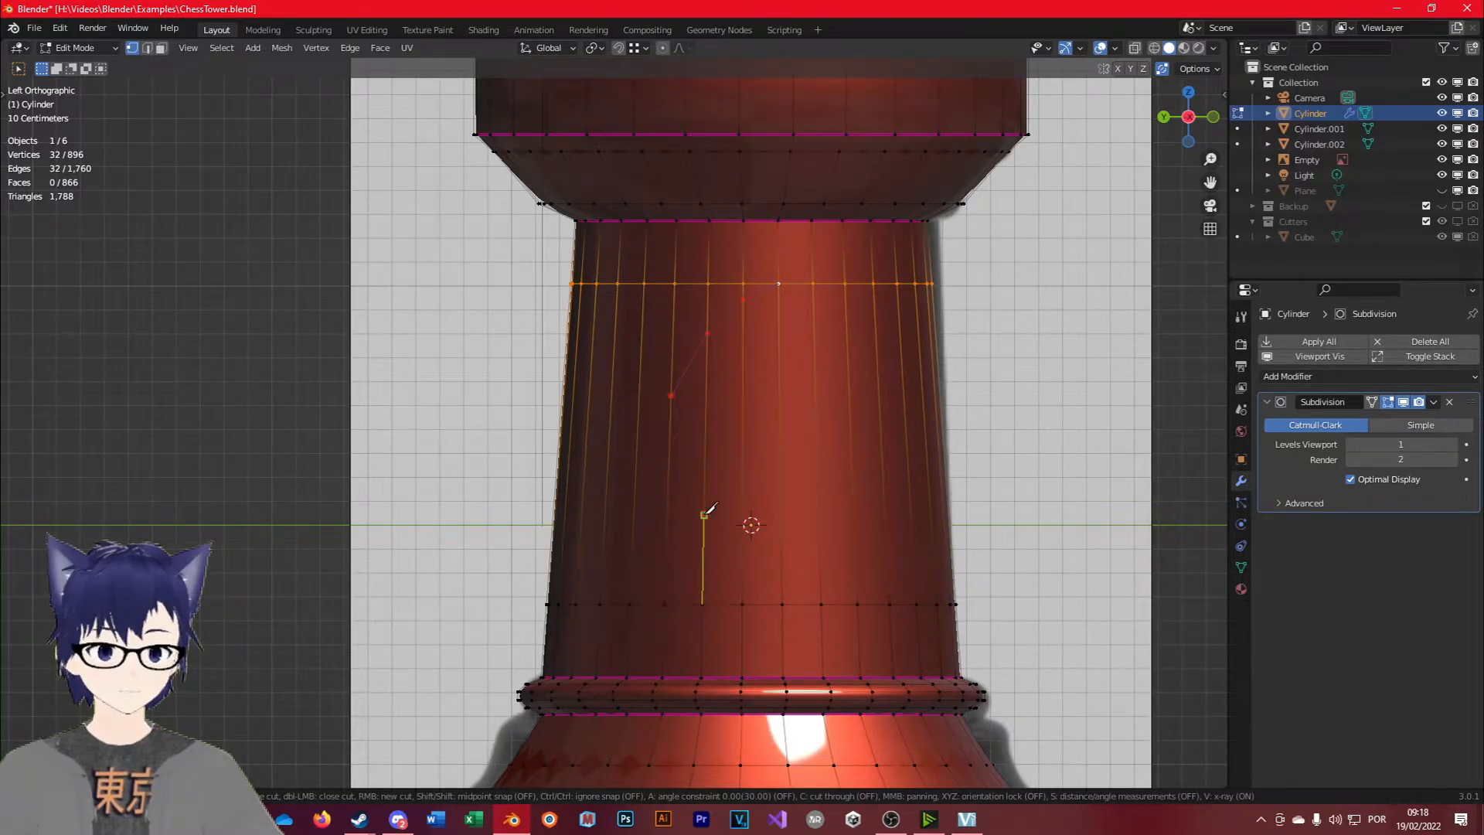
{"action": "left_click", "coordinate": [901, 522]}
{"action": "left_click", "coordinate": [905, 393]}
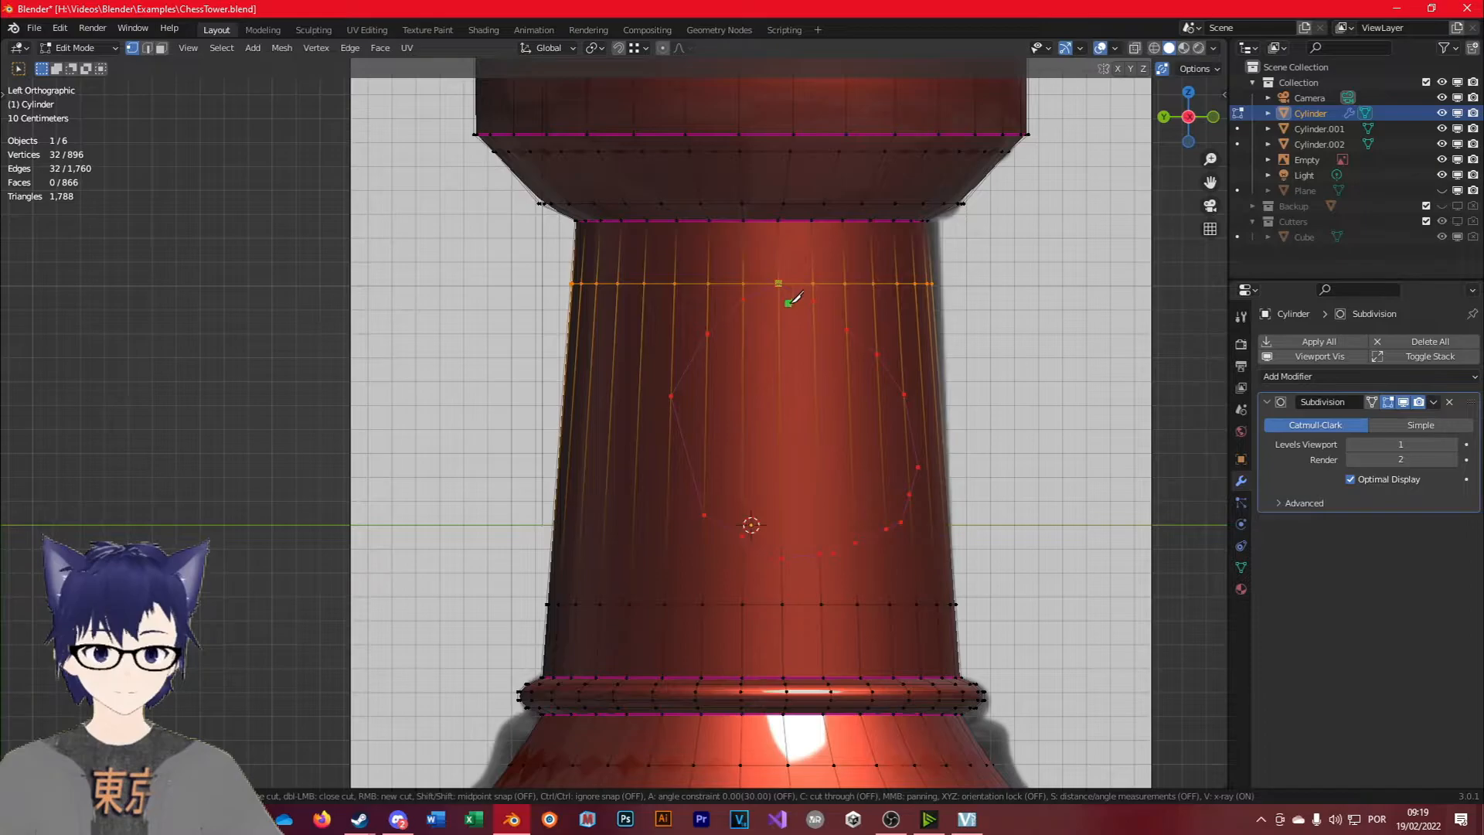
{"action": "left_click", "coordinate": [787, 303]}
{"action": "key", "text": "Return"}
Clear the selection and select all the faces inside the knife-cut oval outline on the shaft in face select mode.
{"action": "middle_click_drag", "start_coordinate": [775, 438], "coordinate": [787, 486]}
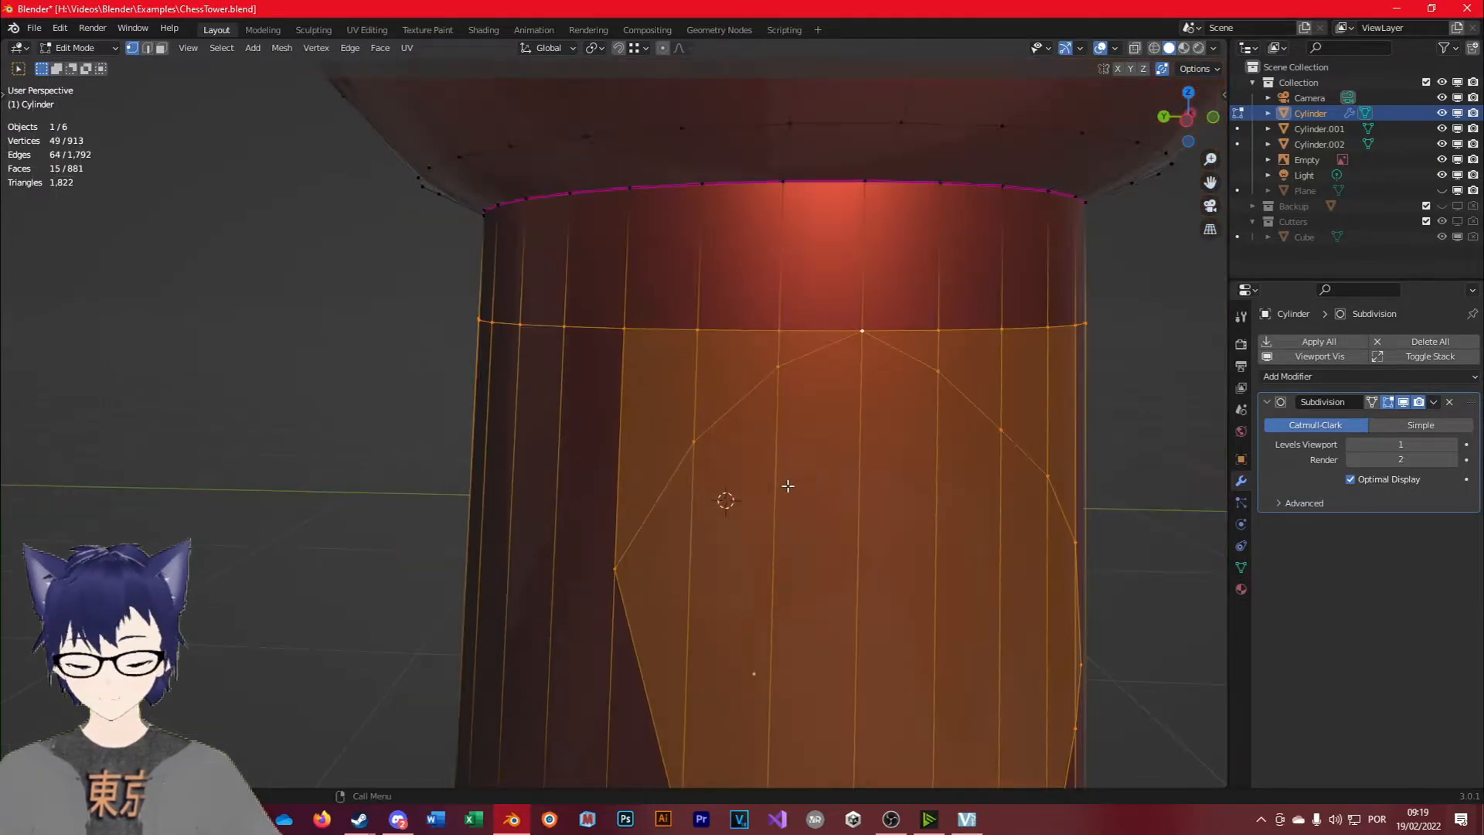
{"action": "key", "text": "alt+a"}
{"action": "key", "text": "3"}
{"action": "left_click", "coordinate": [669, 570]}
{"action": "left_click", "coordinate": [747, 589], "text": "shift"}
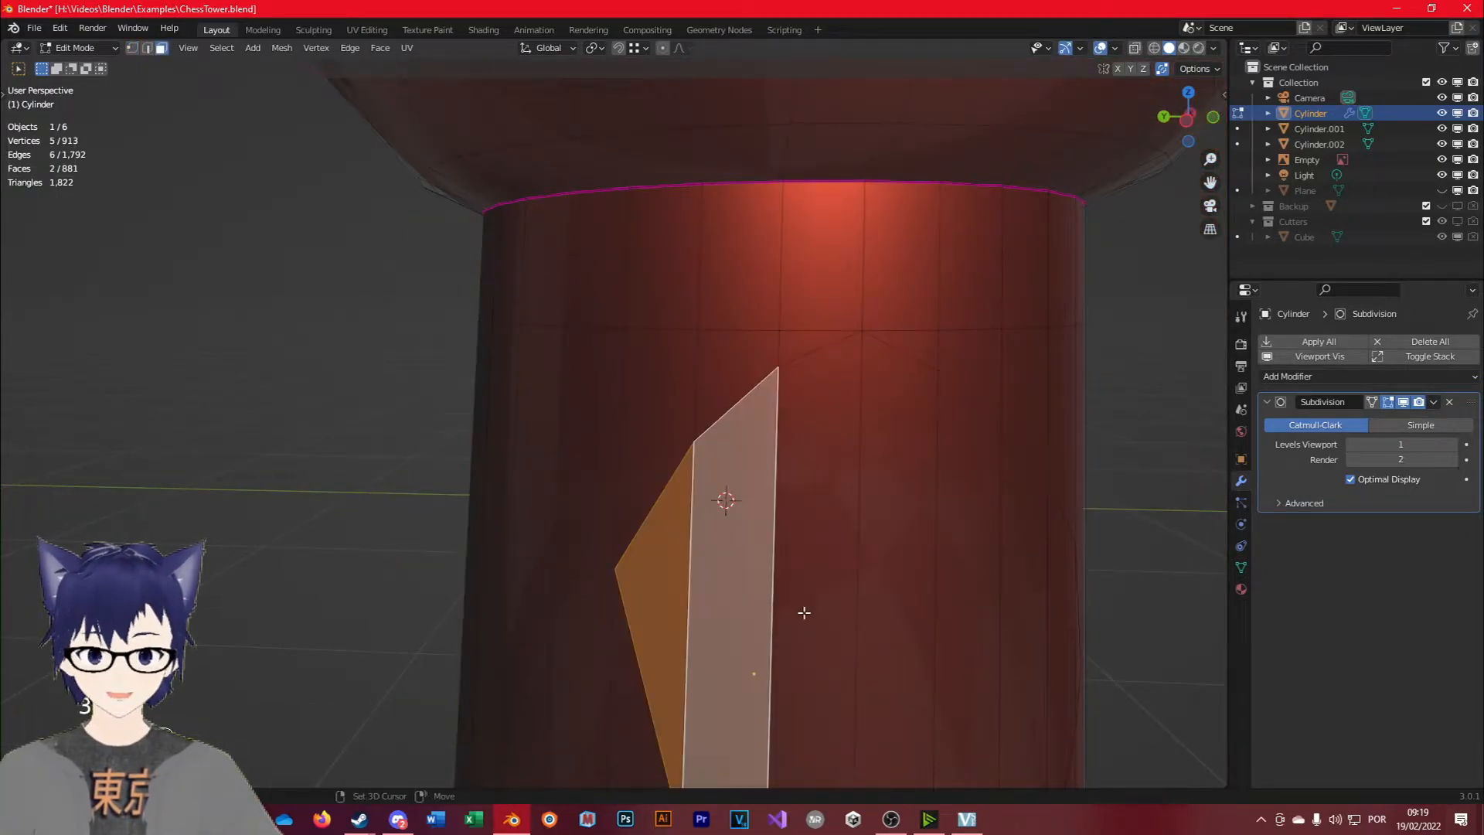
{"action": "key", "text": "KP_Decimal"}
{"action": "left_click", "coordinate": [723, 460], "text": "shift"}
{"action": "left_click", "coordinate": [826, 471], "text": "shift"}
{"action": "left_click", "coordinate": [889, 483], "text": "shift"}
{"action": "left_click", "coordinate": [942, 488], "text": "shift"}
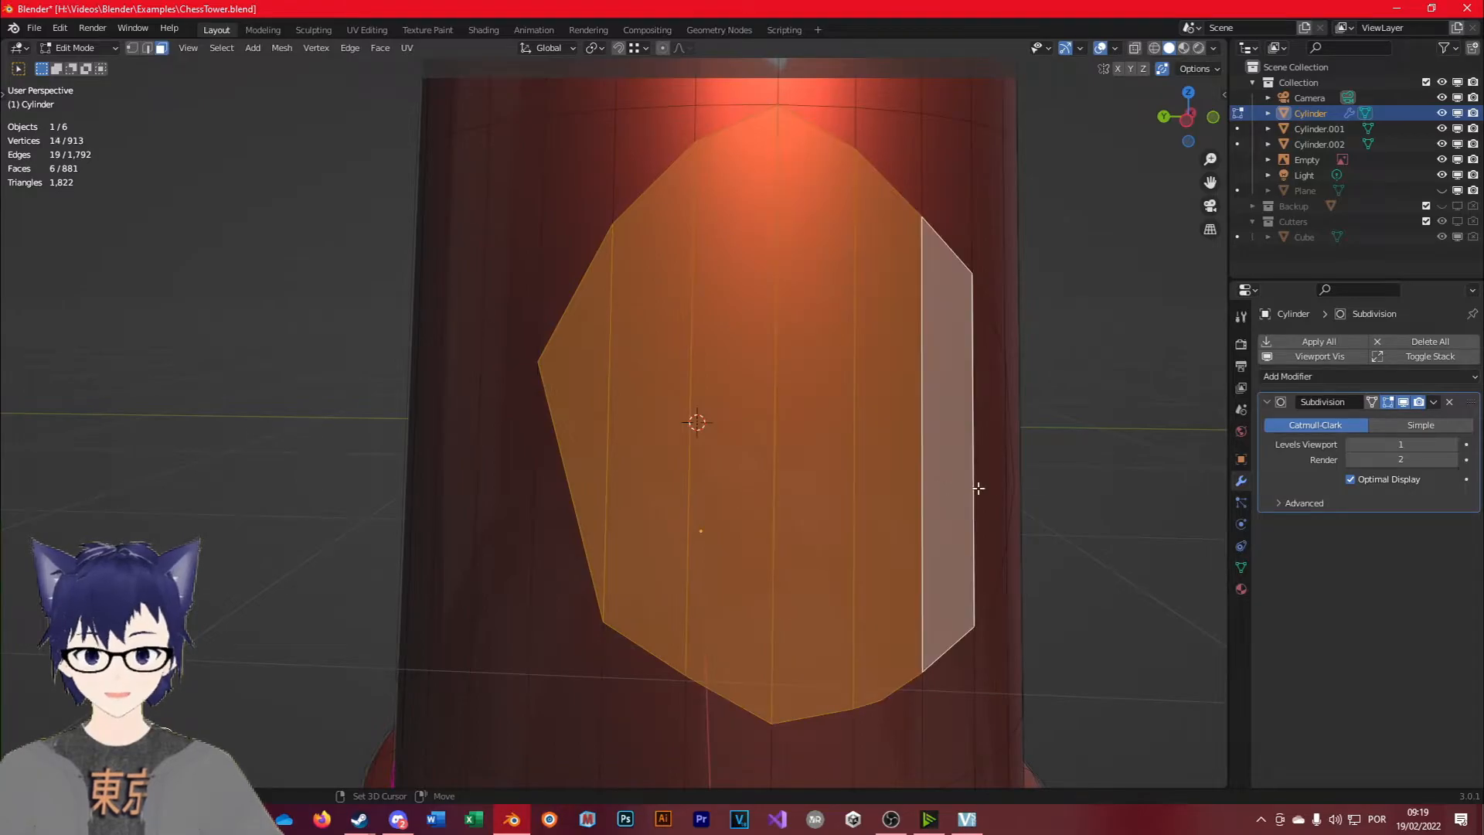
{"action": "left_click", "coordinate": [983, 490], "text": "shift"}
{"action": "left_click", "coordinate": [1007, 482], "text": "shift"}
{"action": "scroll", "coordinate": [921, 573], "scroll_direction": "down", "scroll_amount": 5}
{"action": "middle_click_drag", "start_coordinate": [921, 573], "coordinate": [843, 511]}
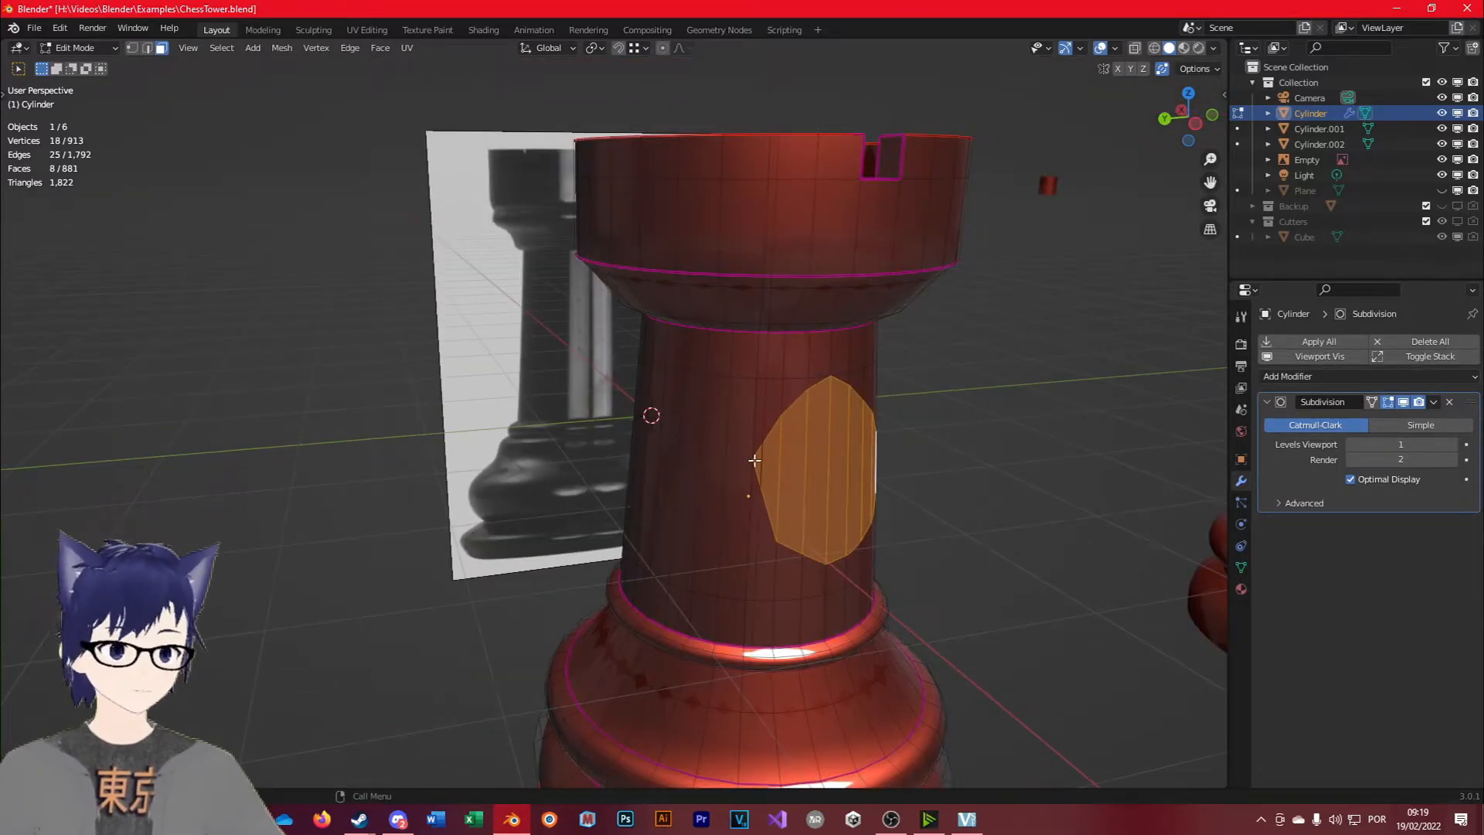
Extrude the selected oval faces inward along their normal by about 0.25 m to form a recess in the shaft.
{"action": "middle_click_drag", "start_coordinate": [860, 562], "coordinate": [862, 604]}
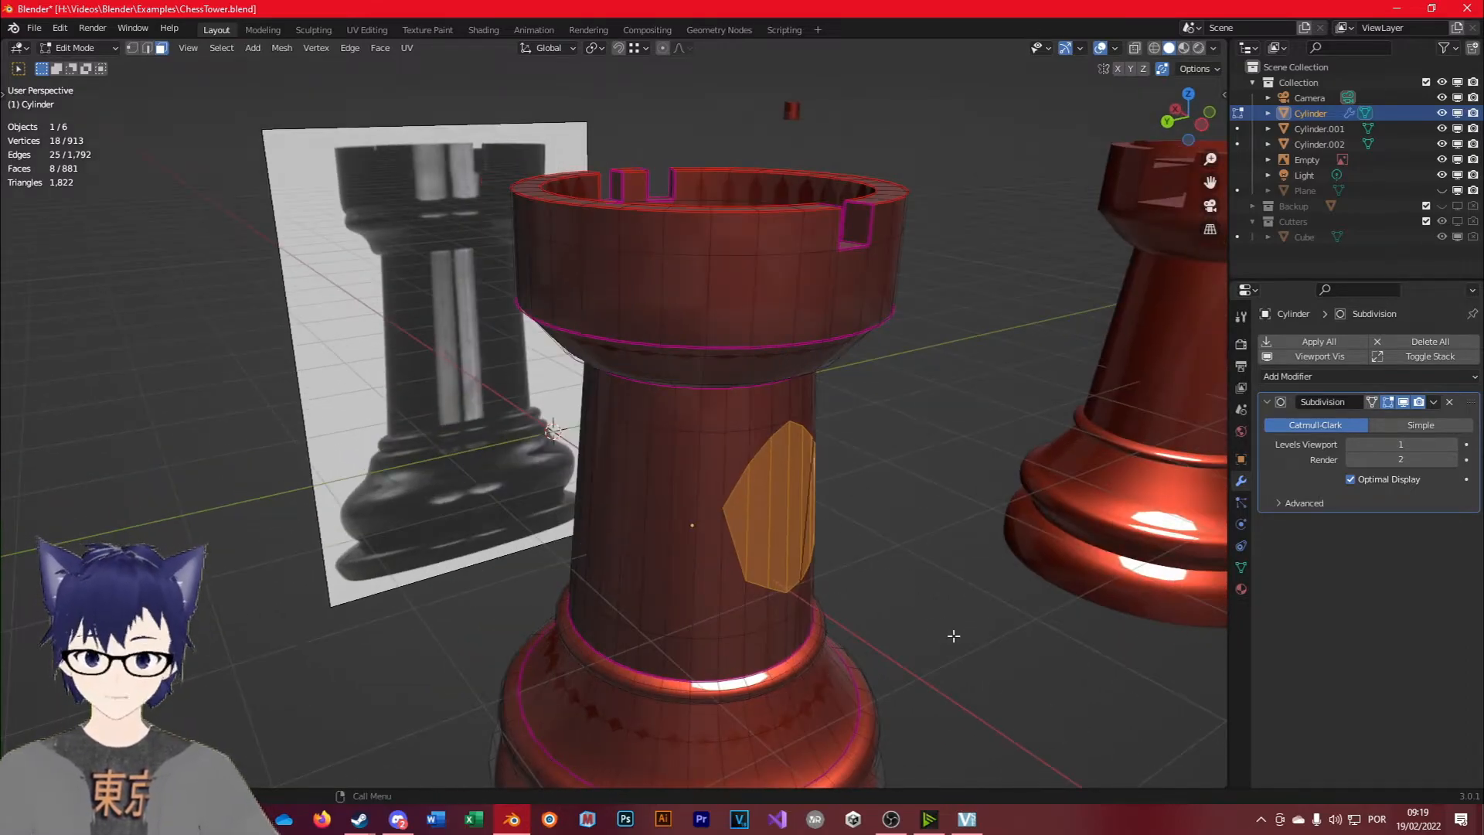
{"action": "key", "text": "e"}
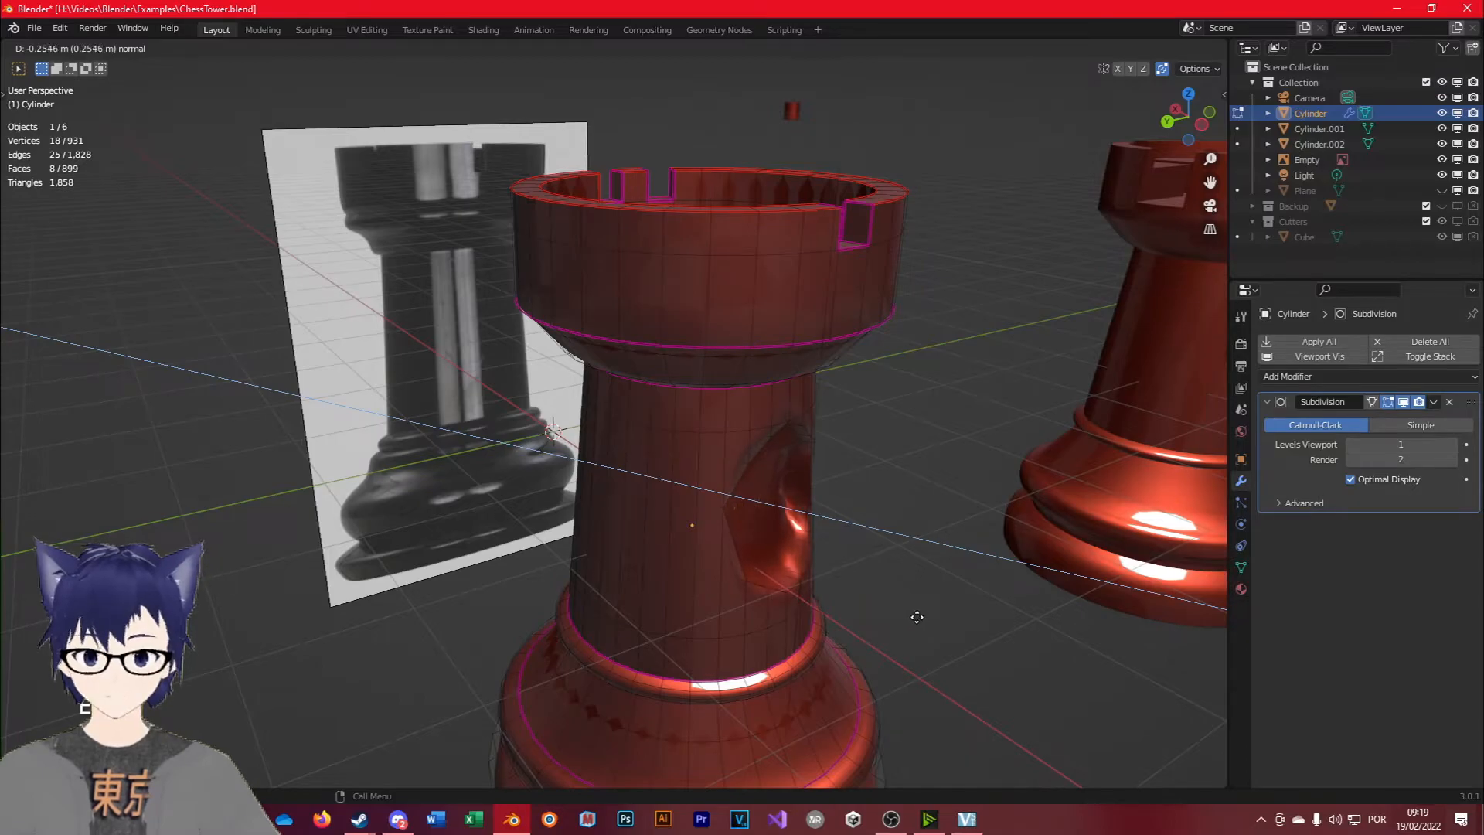
{"action": "left_click", "coordinate": [917, 617]}
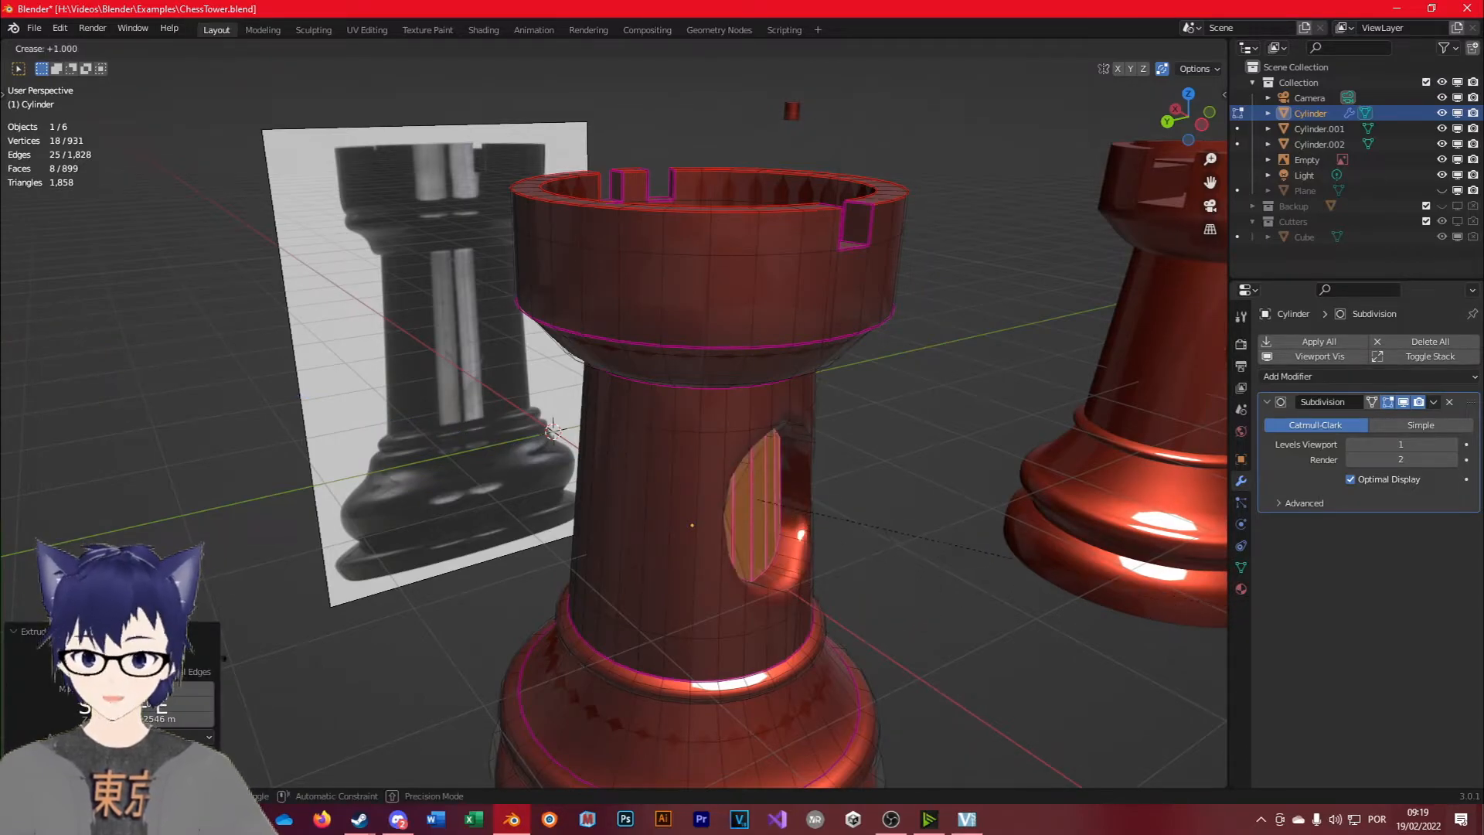
Switch the tower to edge select mode and turn off its subdivision display in the viewport to work on the recess.
{"action": "key", "text": "Tab"}
{"action": "middle_click_drag", "start_coordinate": [724, 720], "coordinate": [671, 670]}
{"action": "scroll", "coordinate": [688, 573], "scroll_direction": "up", "scroll_amount": 2}
{"action": "key", "text": "Tab"}
{"action": "key", "text": "2"}
{"action": "left_click", "coordinate": [691, 423], "text": "alt"}
{"action": "middle_click_drag", "start_coordinate": [691, 424], "coordinate": [575, 443]}
{"action": "scroll", "coordinate": [575, 443], "scroll_direction": "up", "scroll_amount": 1}
{"action": "key", "text": "z"}
{"action": "left_click", "coordinate": [1405, 403]}
{"action": "middle_click_drag", "start_coordinate": [386, 471], "coordinate": [514, 490], "text": "shift"}
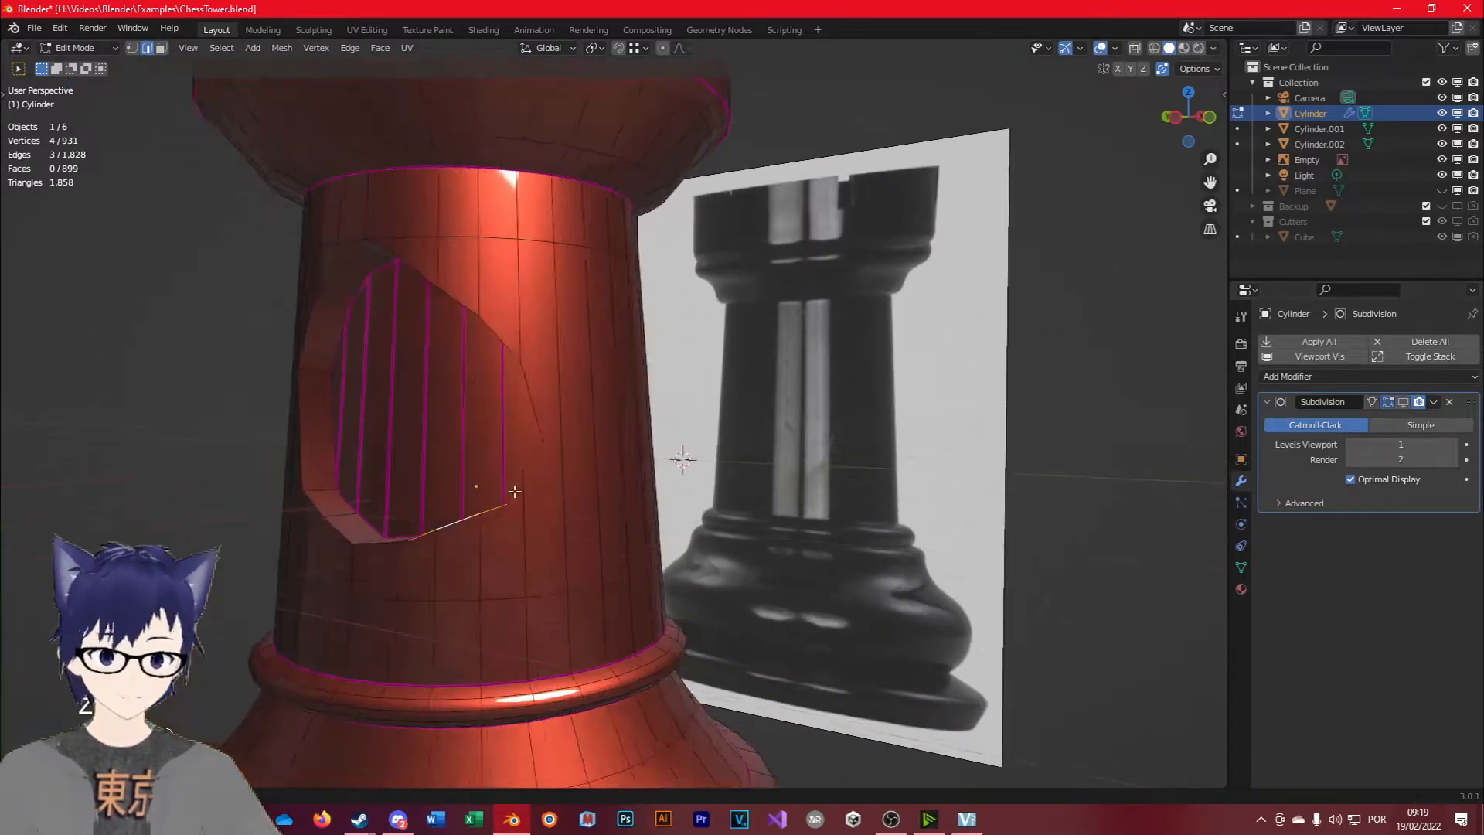
Select all the edges around the recess's outer rim on the shaft and crease them.
{"action": "scroll", "coordinate": [522, 492], "scroll_direction": "up", "scroll_amount": 3}
{"action": "left_click", "coordinate": [544, 504], "text": "alt"}
{"action": "left_click", "coordinate": [487, 283], "text": "alt+shift"}
{"action": "key", "text": "ctrl+z"}
{"action": "left_click", "coordinate": [478, 248], "text": "alt+shift"}
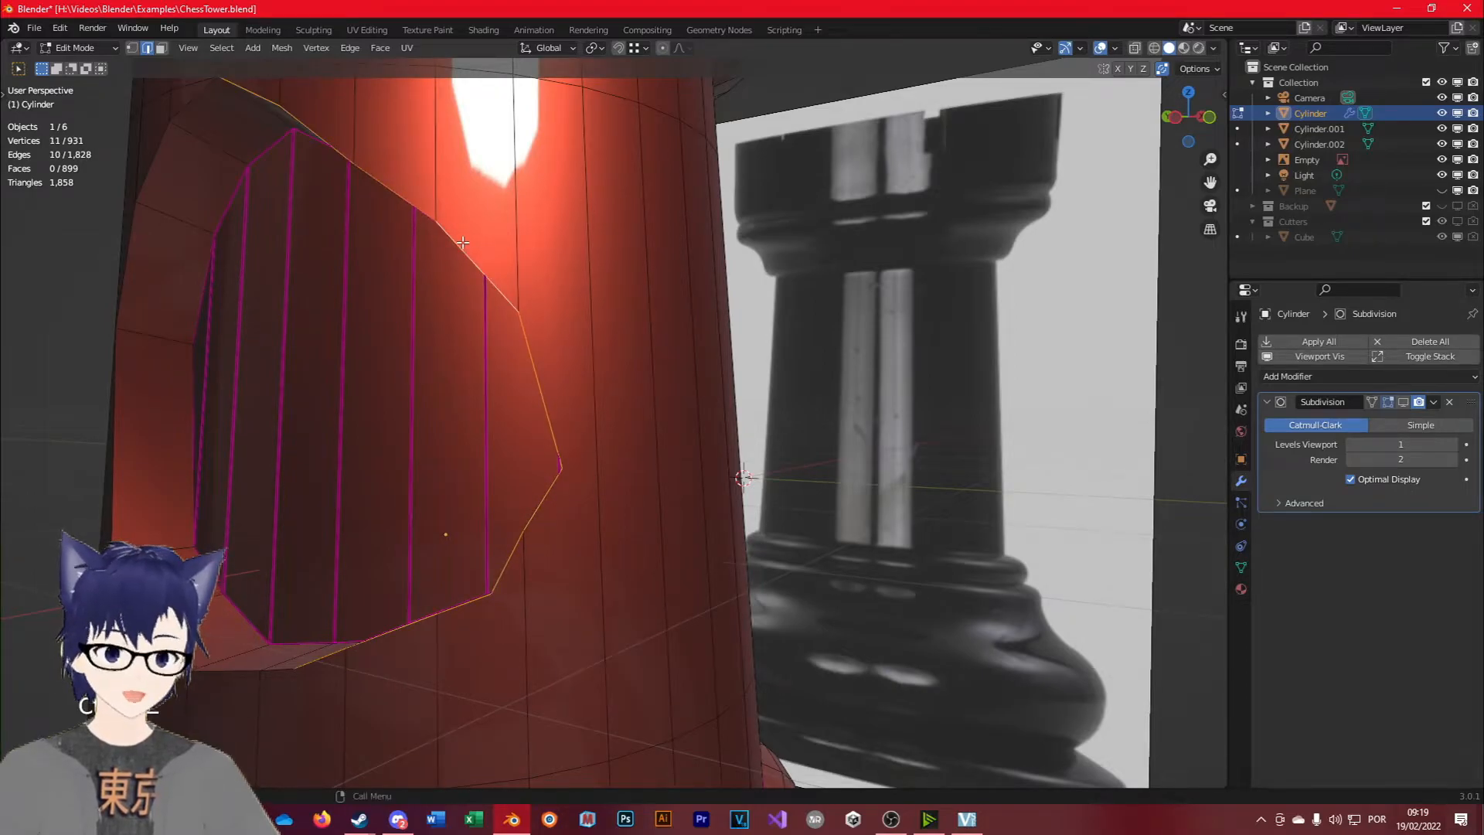
{"action": "middle_click_drag", "start_coordinate": [462, 243], "coordinate": [747, 443]}
{"action": "left_click", "coordinate": [572, 410], "text": "alt+shift"}
{"action": "left_click", "coordinate": [522, 609], "text": "alt+shift"}
{"action": "middle_click_drag", "start_coordinate": [662, 686], "coordinate": [653, 573]}
{"action": "key", "text": "shift+e"}
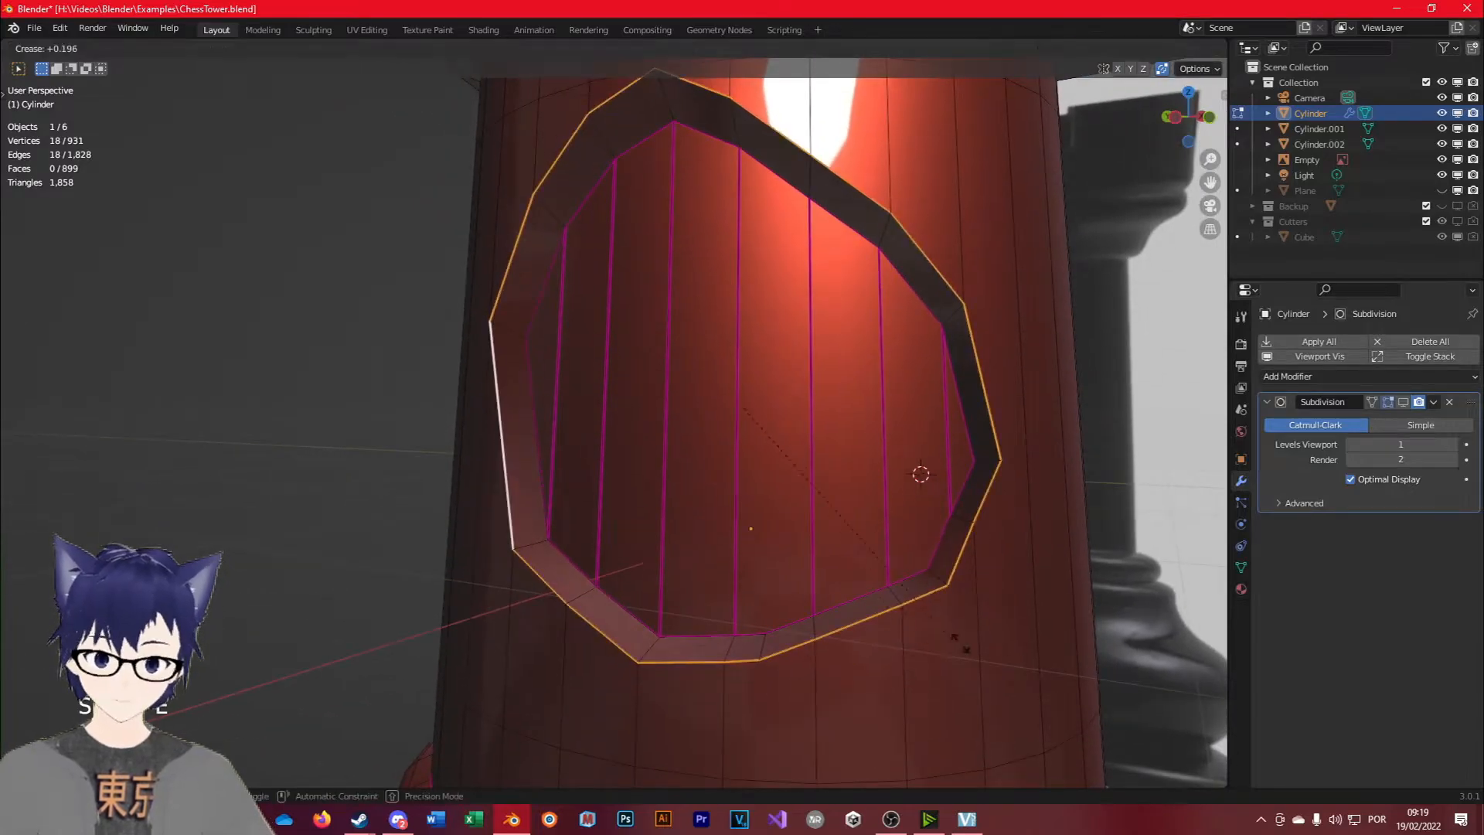
{"action": "left_click", "coordinate": [1201, 615]}
Select the ring of side-wall faces inside the recess, crease them, and return to Object Mode.
{"action": "key", "text": "3"}
{"action": "left_click", "coordinate": [532, 538], "text": "alt"}
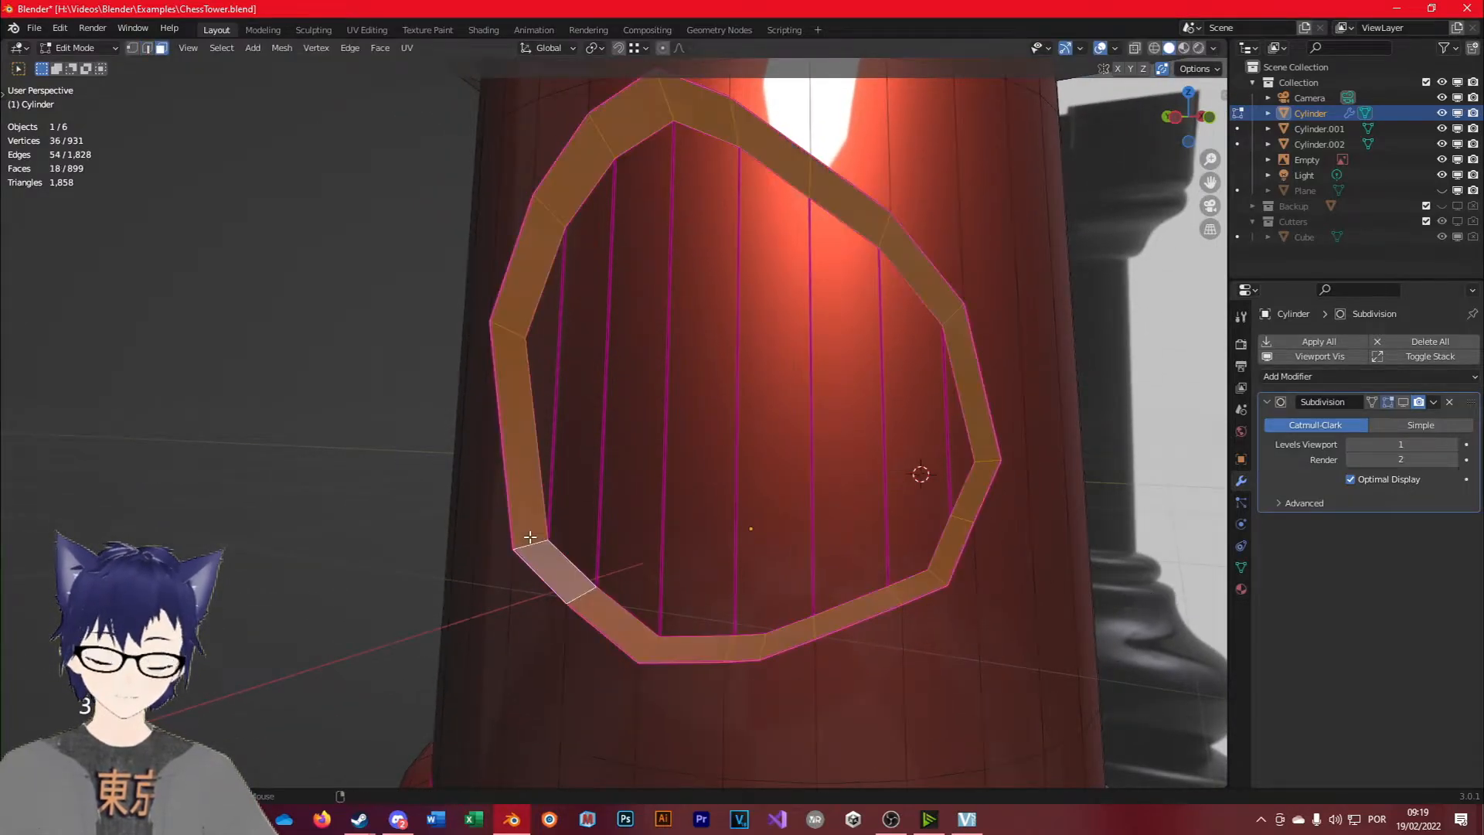
{"action": "key", "text": "shift+e"}
{"action": "left_click", "coordinate": [672, 662]}
{"action": "key", "text": "Tab"}
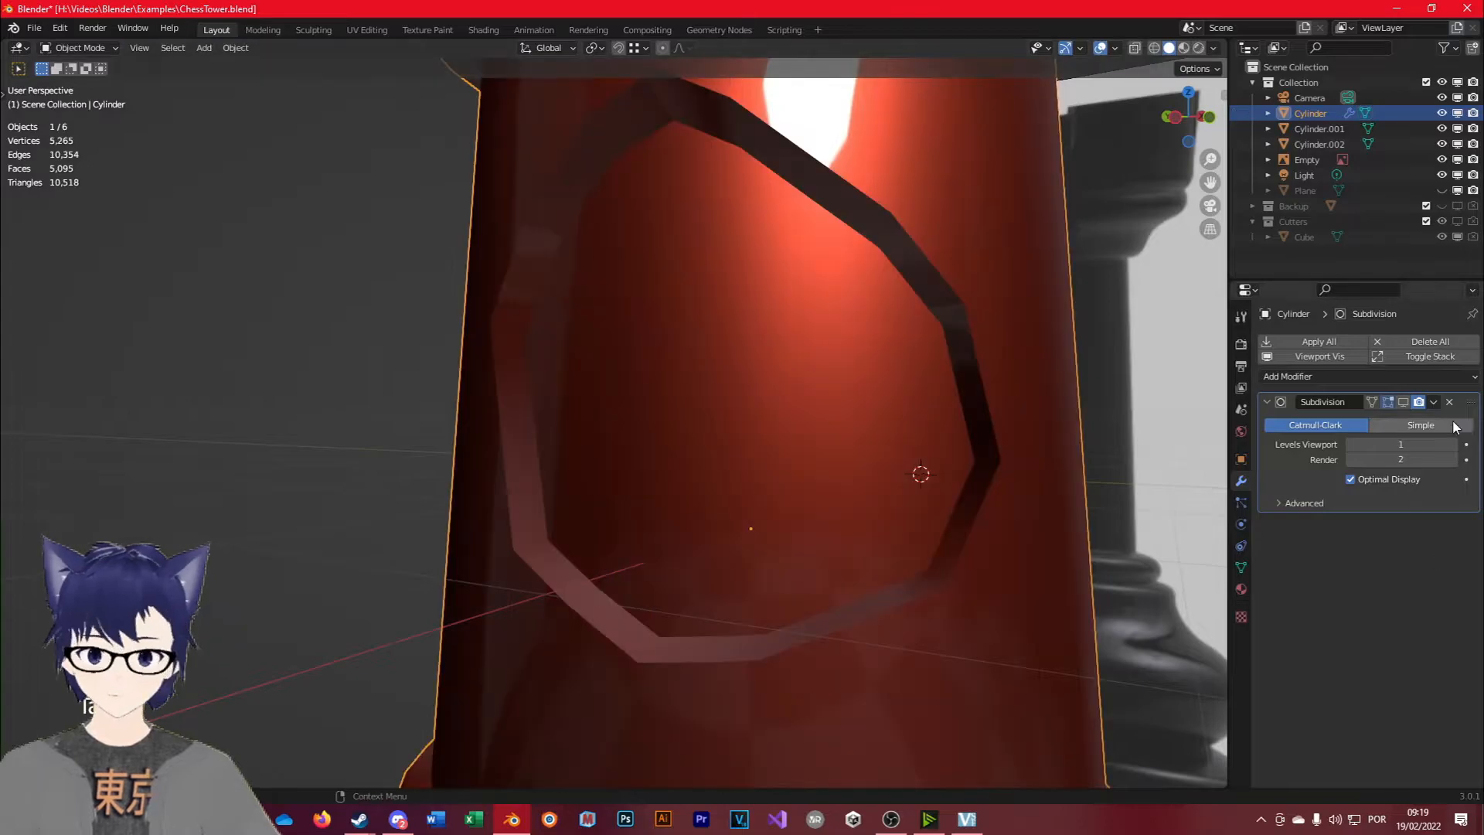
Show the subdivision in the viewport again and examine the tower's creased recess and crown from several angles.
{"action": "left_click", "coordinate": [1403, 403]}
{"action": "scroll", "coordinate": [907, 549], "scroll_direction": "down", "scroll_amount": 6}
{"action": "middle_click_drag", "start_coordinate": [817, 544], "coordinate": [836, 510]}
{"action": "scroll", "coordinate": [835, 509], "scroll_direction": "up", "scroll_amount": 3}
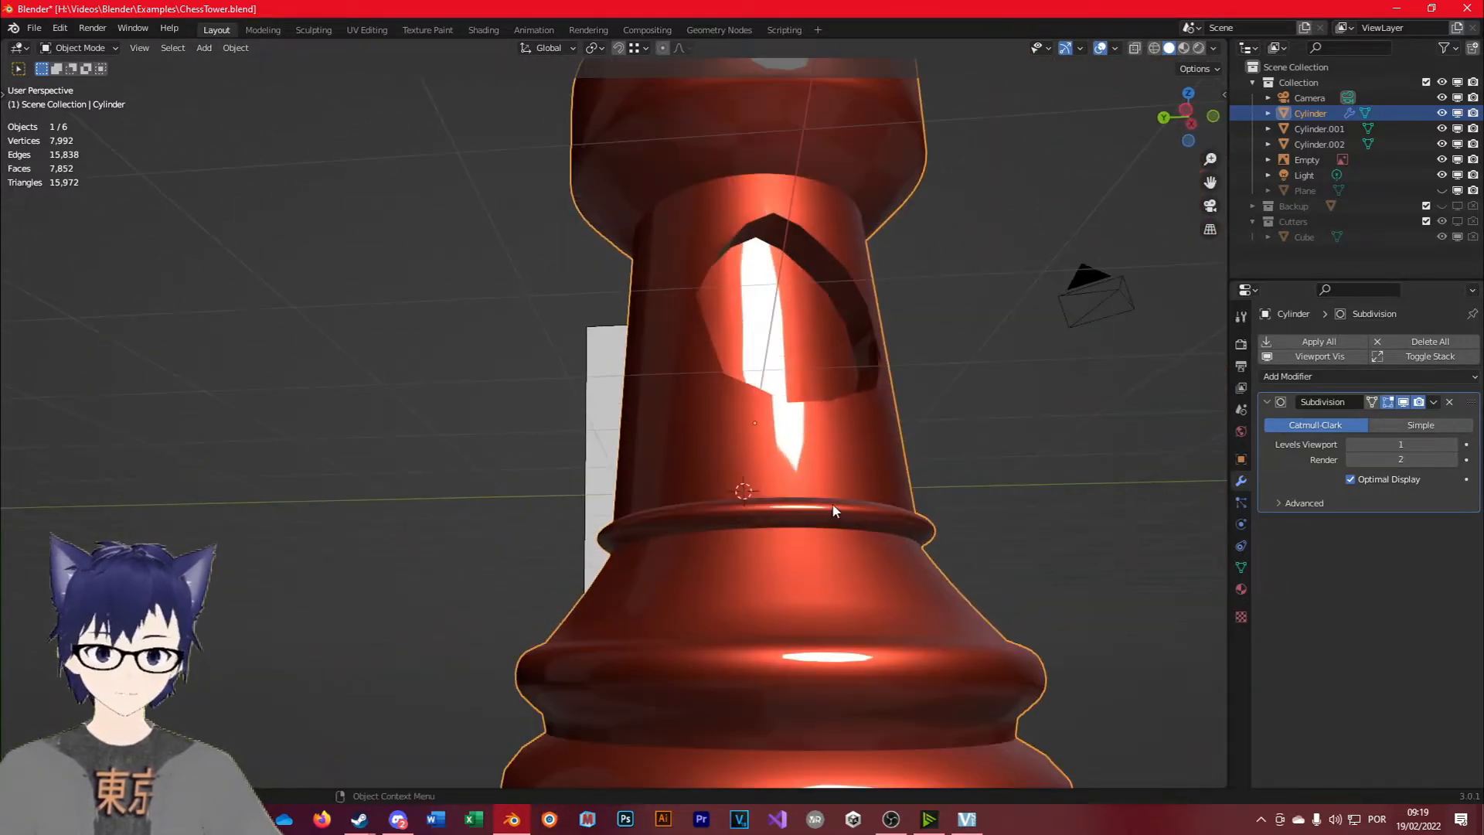
{"action": "middle_click_drag", "start_coordinate": [752, 493], "coordinate": [787, 384]}
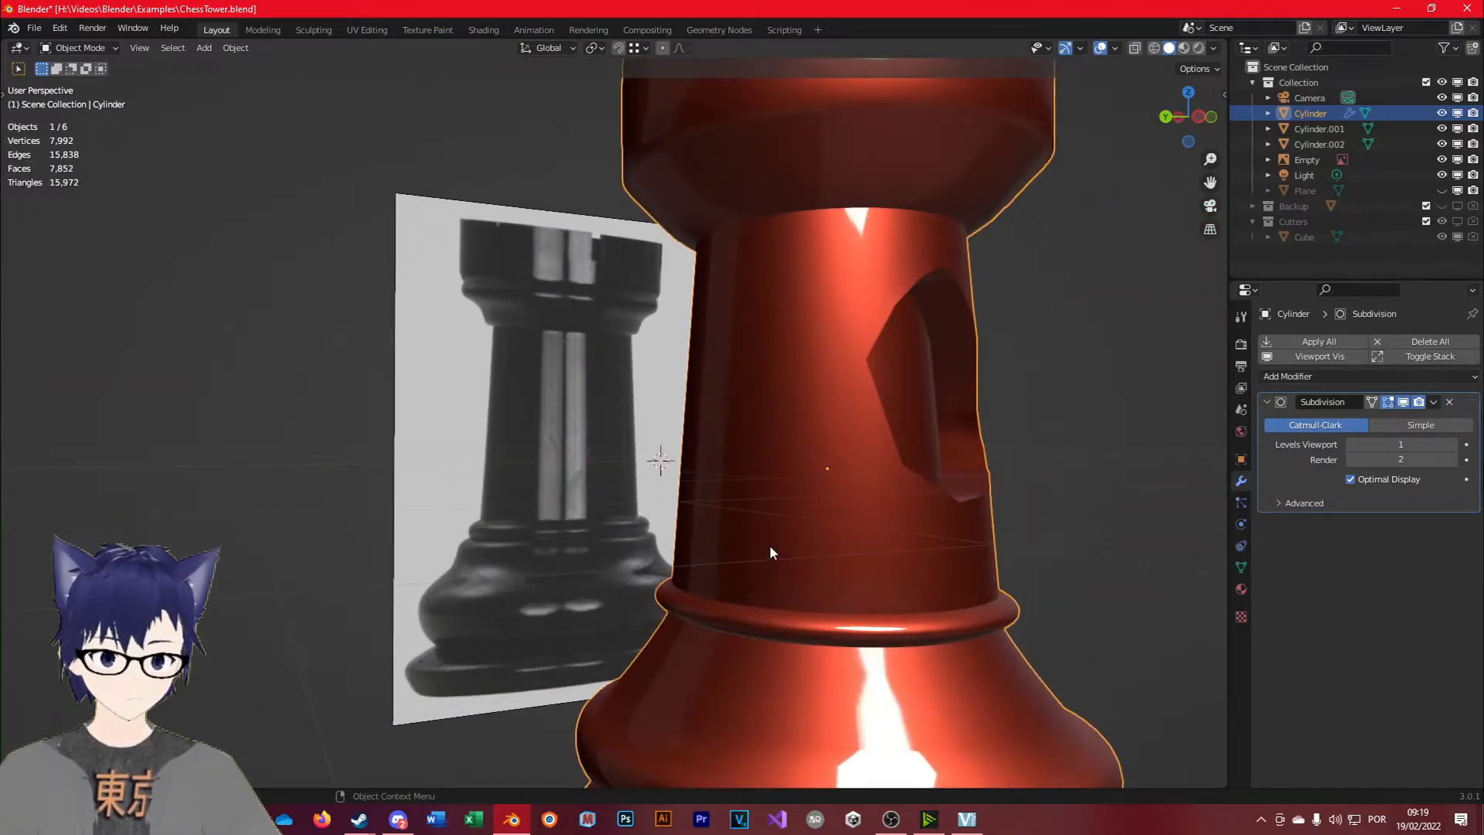
{"action": "scroll", "coordinate": [770, 545], "scroll_direction": "down", "scroll_amount": 5}
{"action": "middle_click_drag", "start_coordinate": [770, 545], "coordinate": [712, 656]}
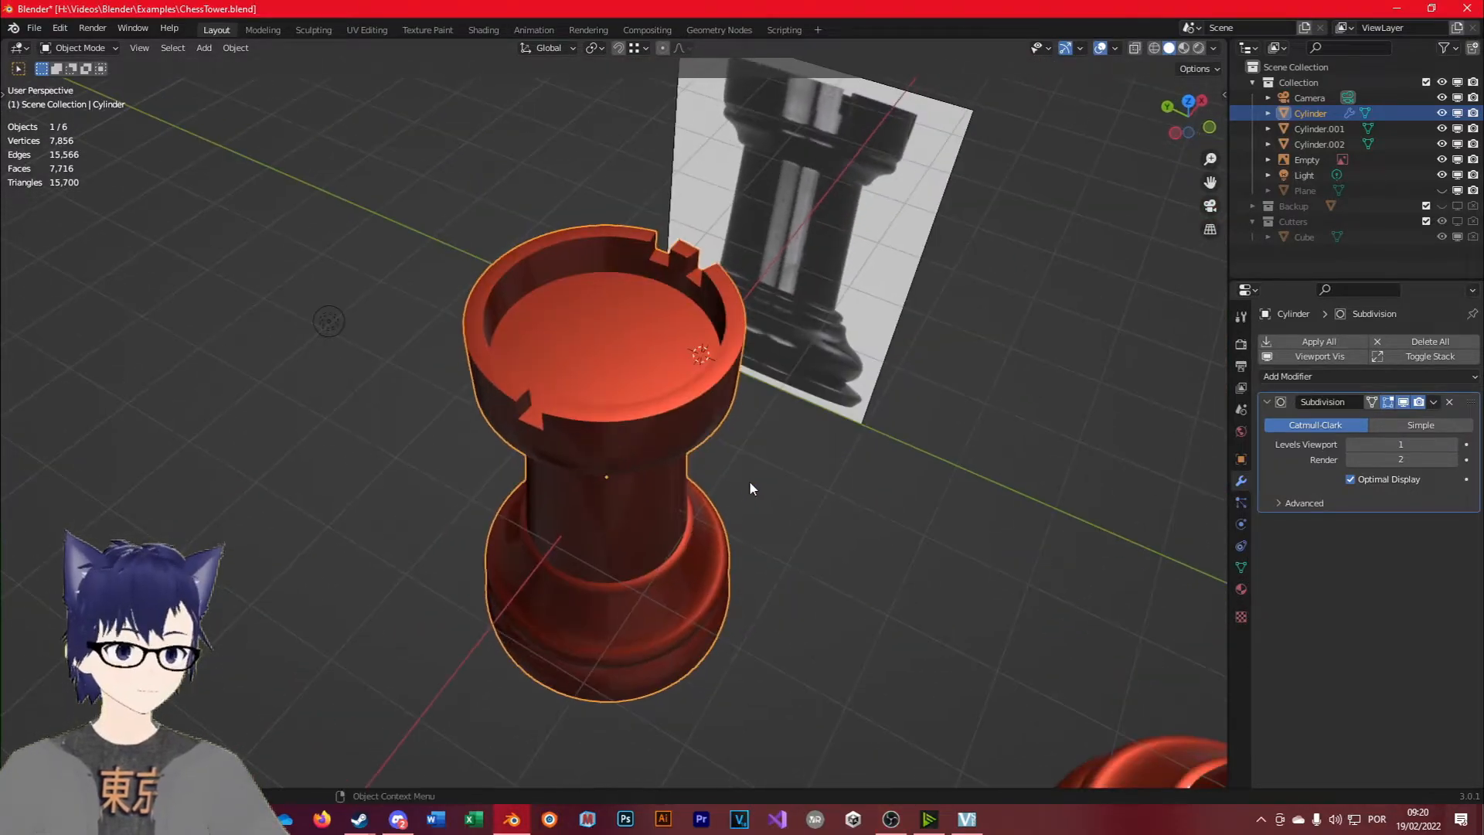
{"action": "middle_click_drag", "start_coordinate": [749, 480], "coordinate": [805, 485]}
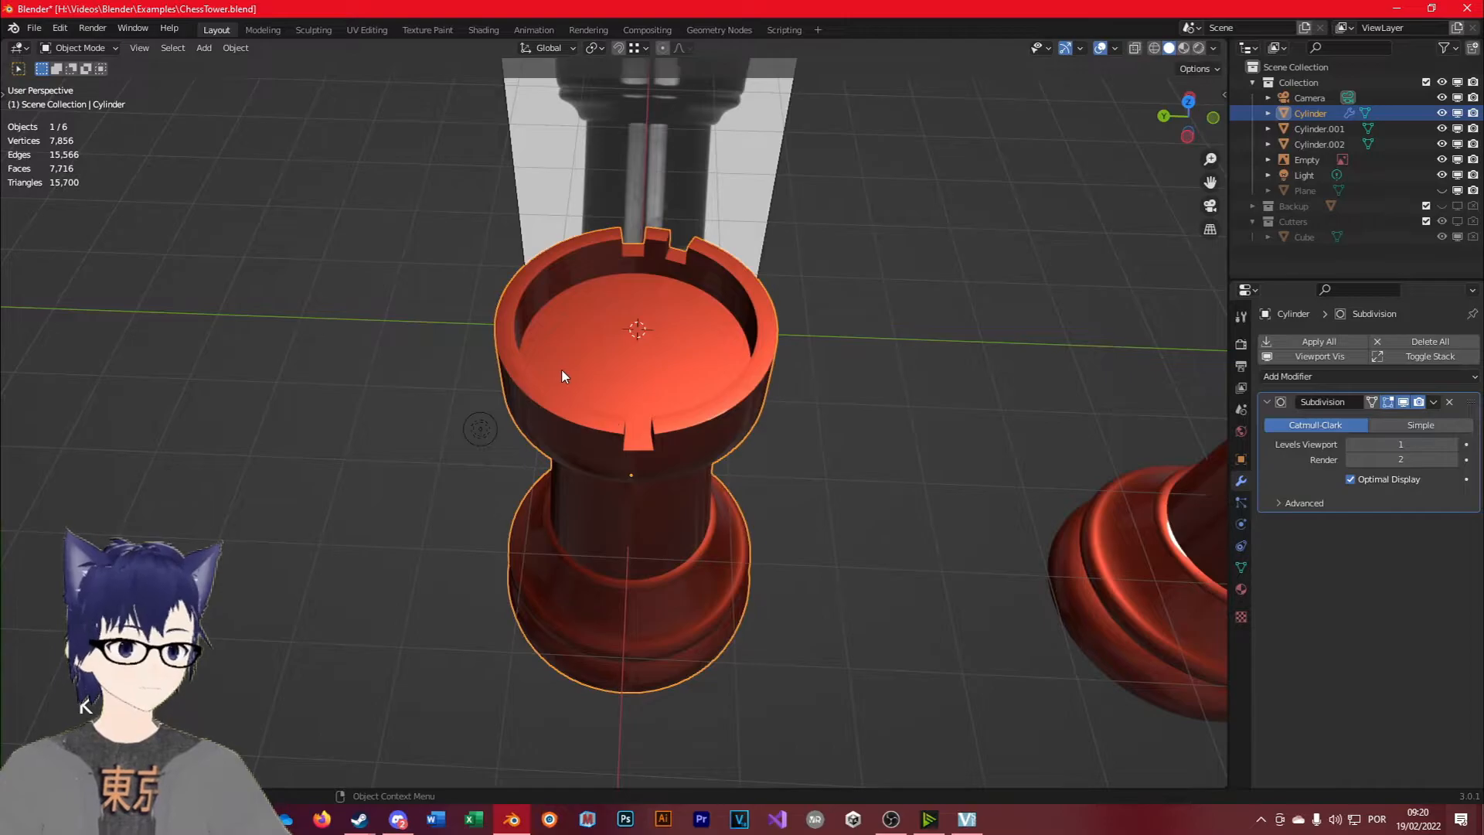
Select the flat floor face inside the tower's crown in Edit Mode and view it in Top orthographic.
{"action": "key", "text": "Tab"}
{"action": "middle_click_drag", "start_coordinate": [540, 375], "coordinate": [658, 424]}
{"action": "key", "text": "k"}
{"action": "key", "text": "Escape"}
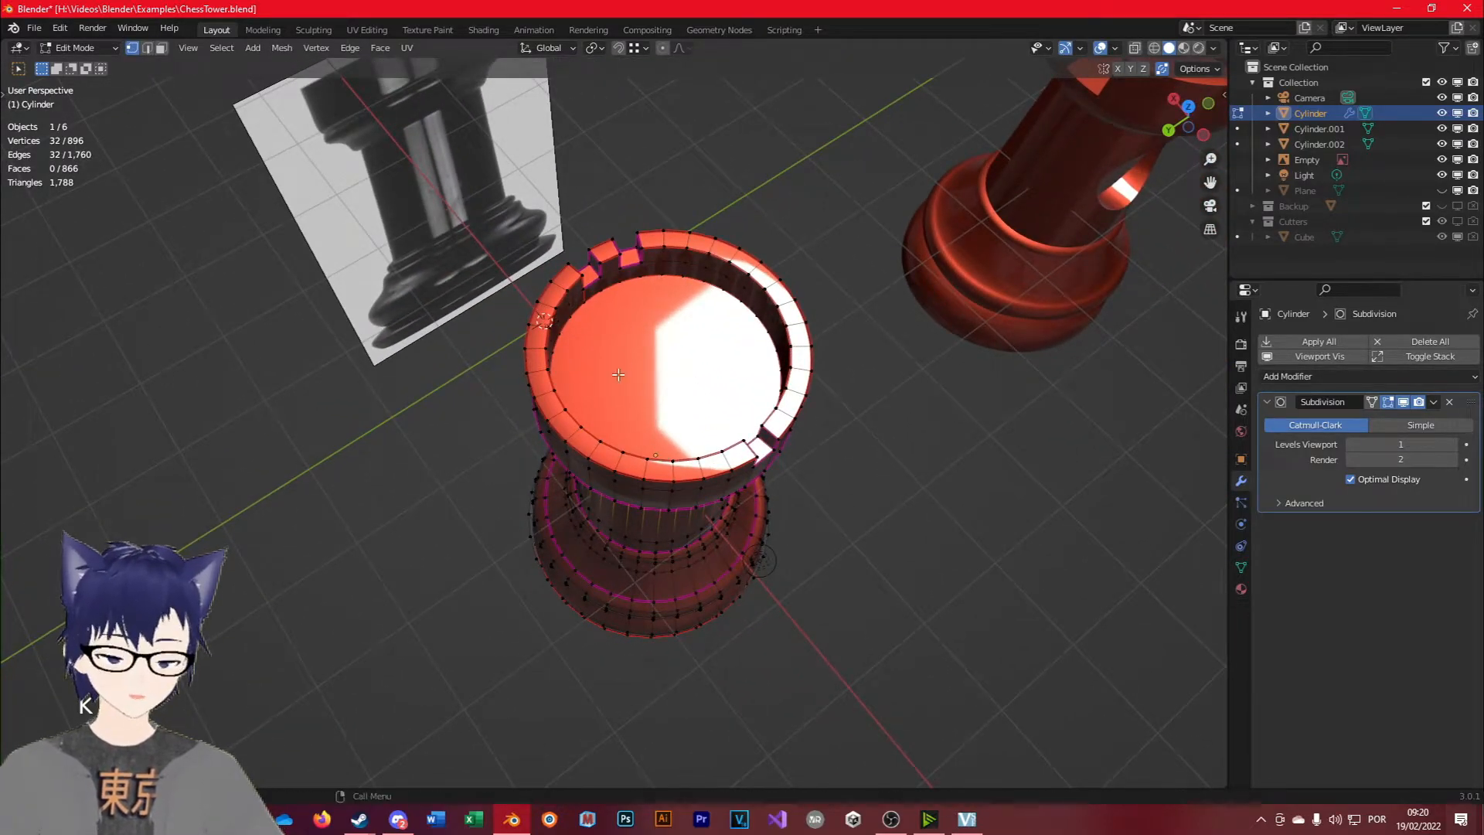
{"action": "left_click", "coordinate": [683, 364]}
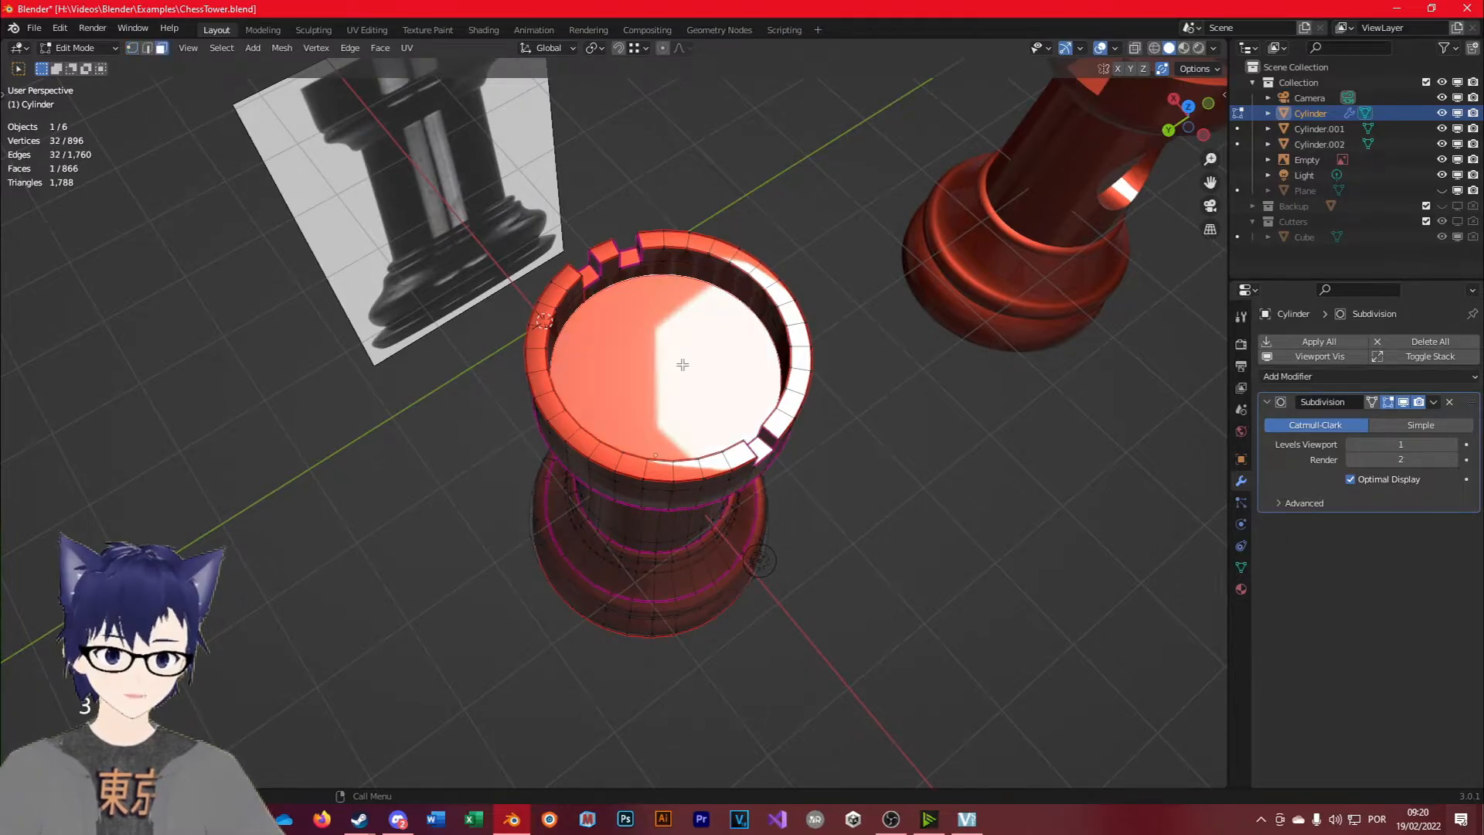
{"action": "key", "text": "KP_7"}
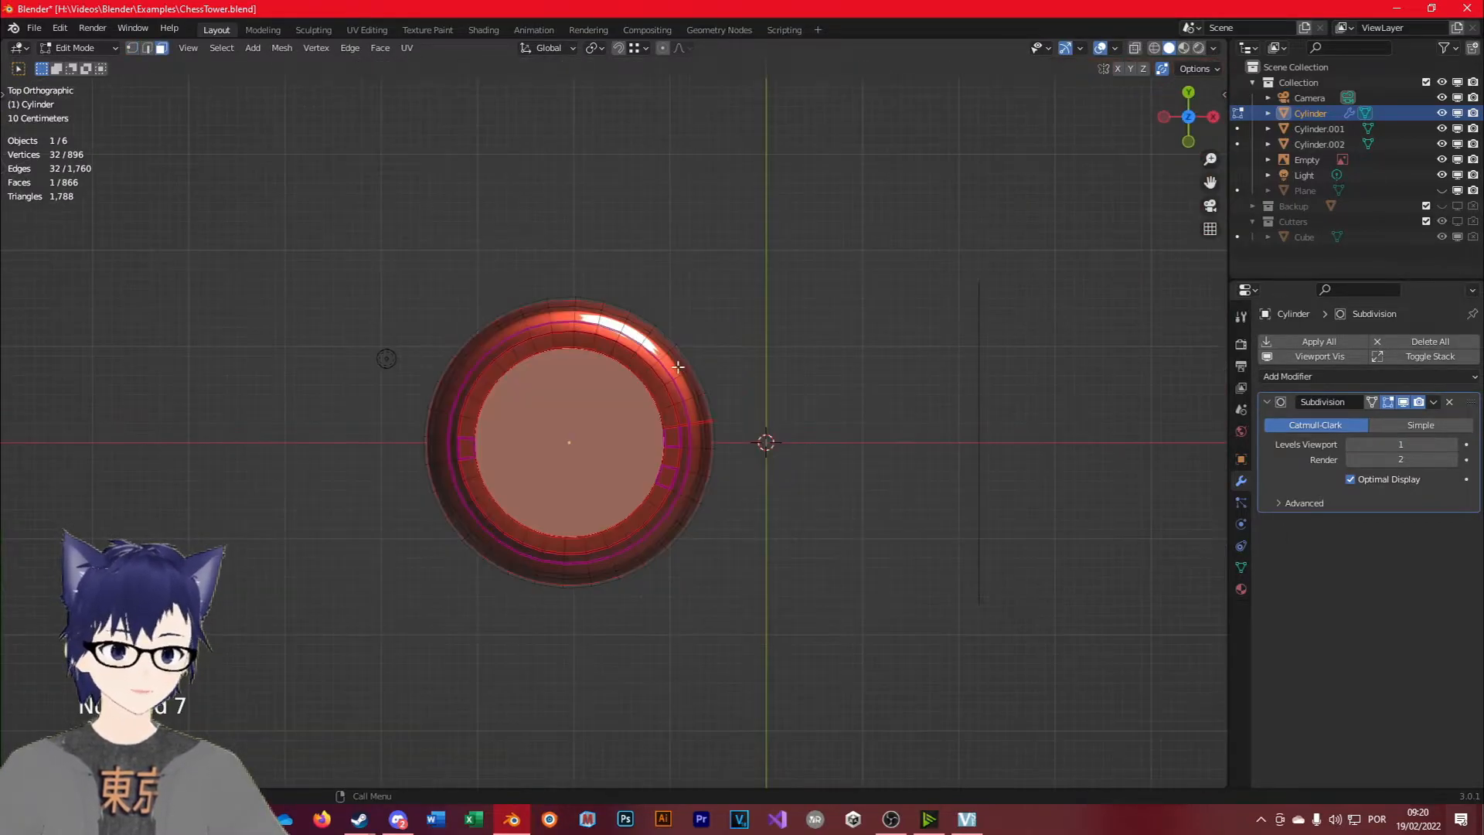
{"action": "scroll", "coordinate": [548, 480], "scroll_direction": "up", "scroll_amount": 4}
Change the viewport MatCap from the red sphere to the light grey one.
{"action": "left_click", "coordinate": [1212, 48]}
{"action": "left_click", "coordinate": [1199, 163]}
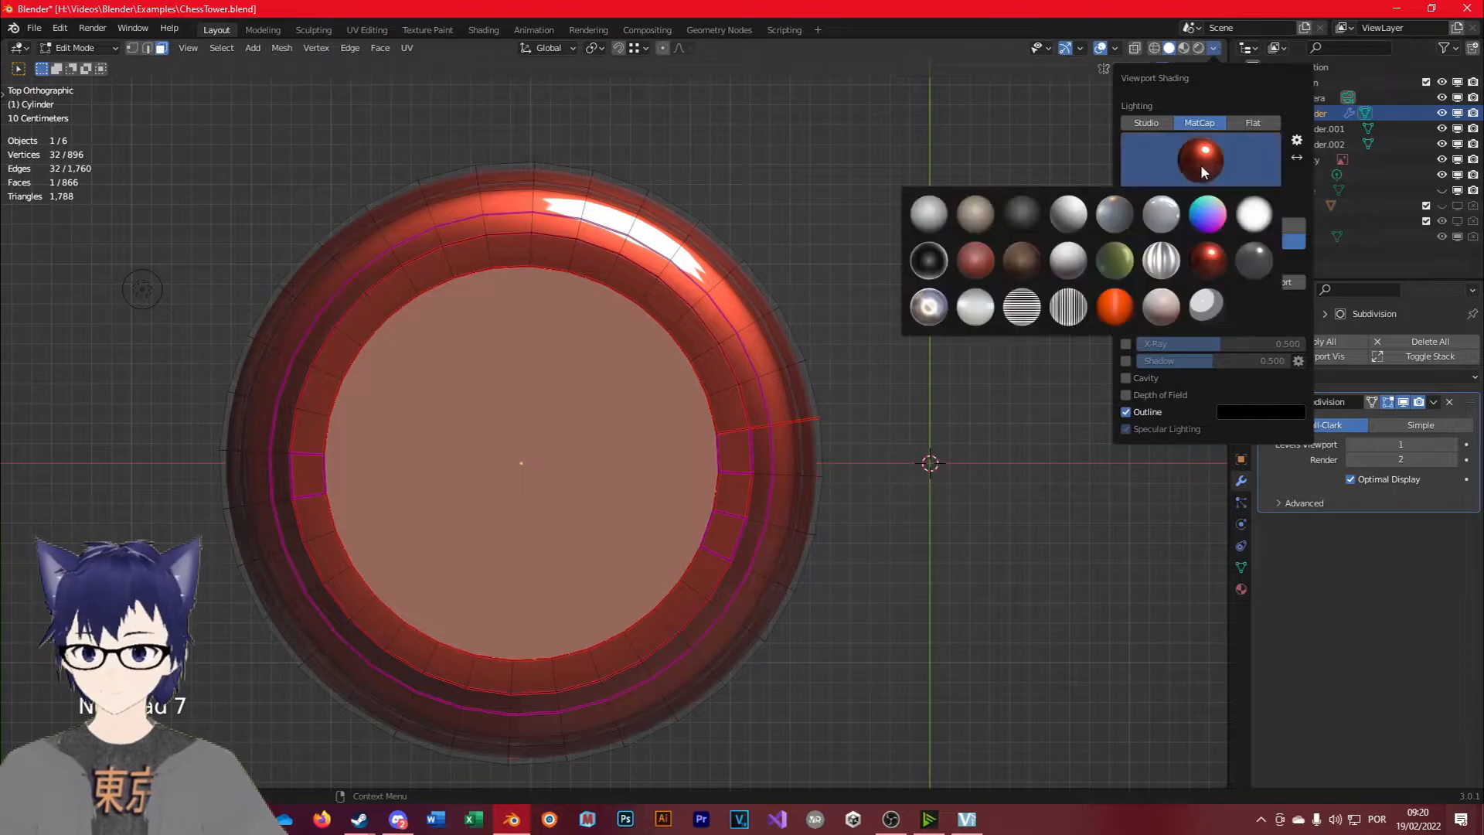
{"action": "left_click", "coordinate": [967, 212]}
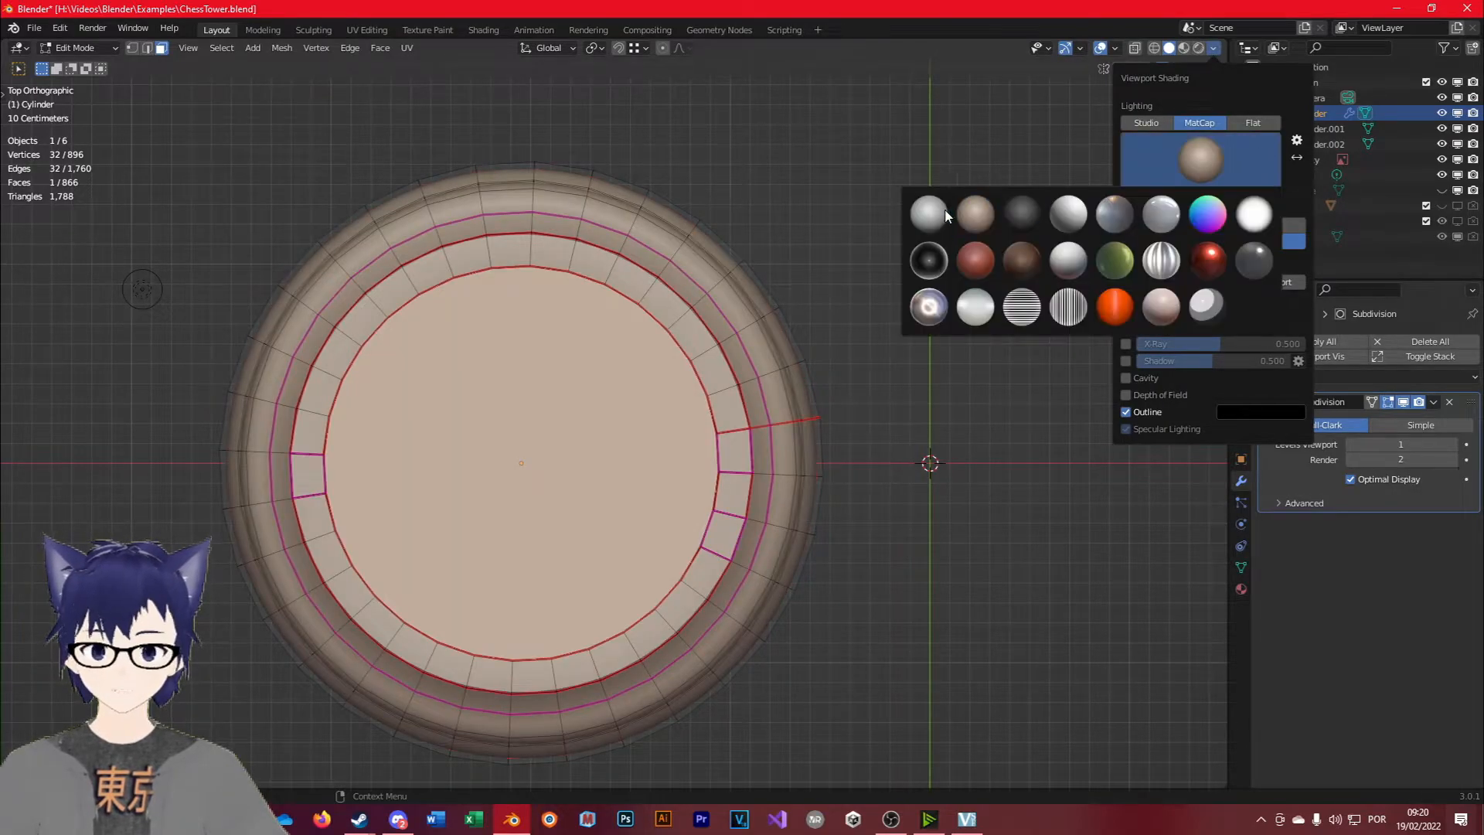
{"action": "left_click", "coordinate": [944, 215]}
Knife-cut straight across the crown from the inner floor's edge, constrained to the X axis with cut-through enabled.
{"action": "key", "text": "k"}
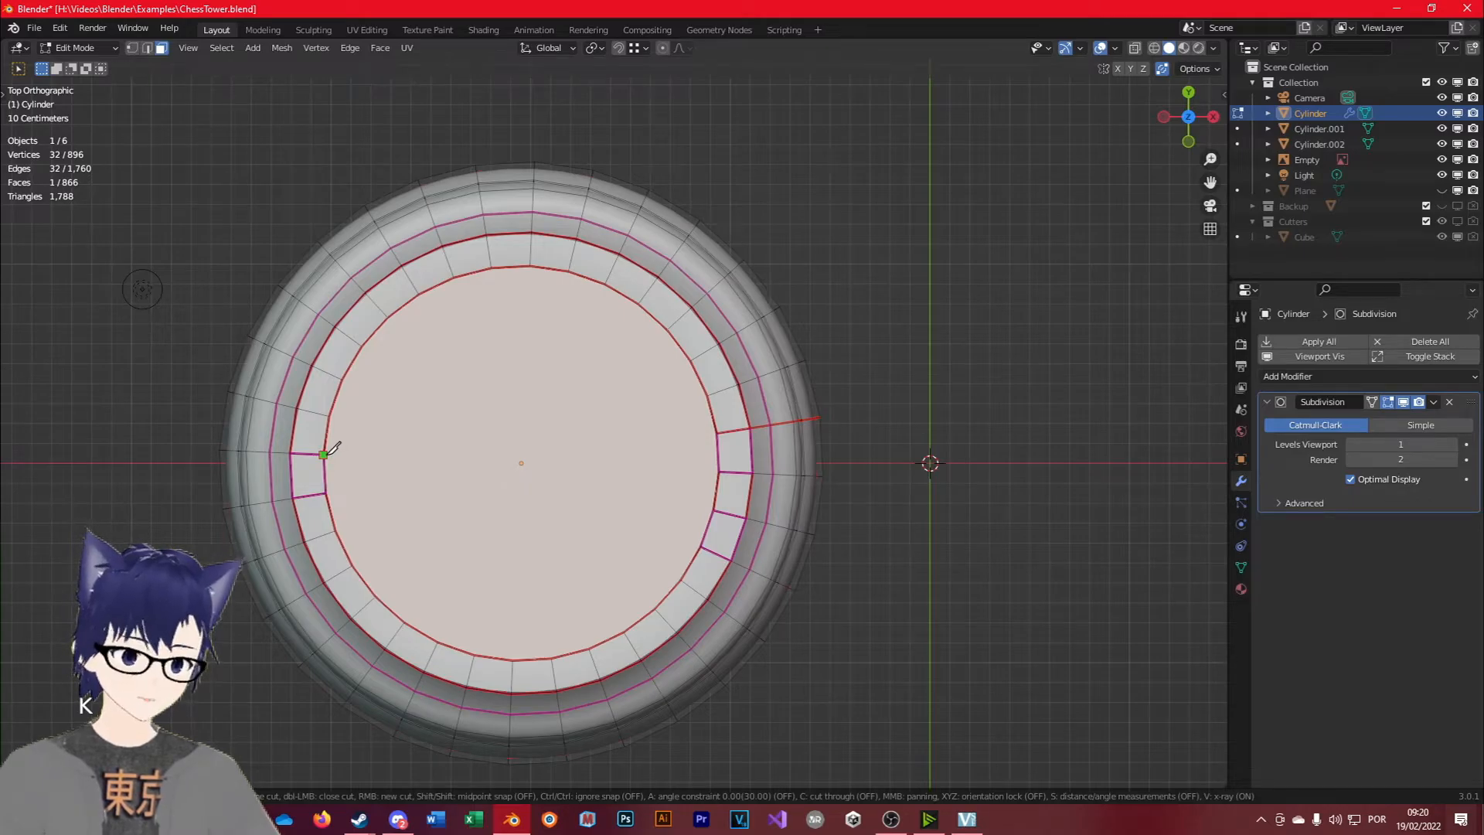
{"action": "left_click", "coordinate": [335, 453]}
{"action": "key", "text": "c"}
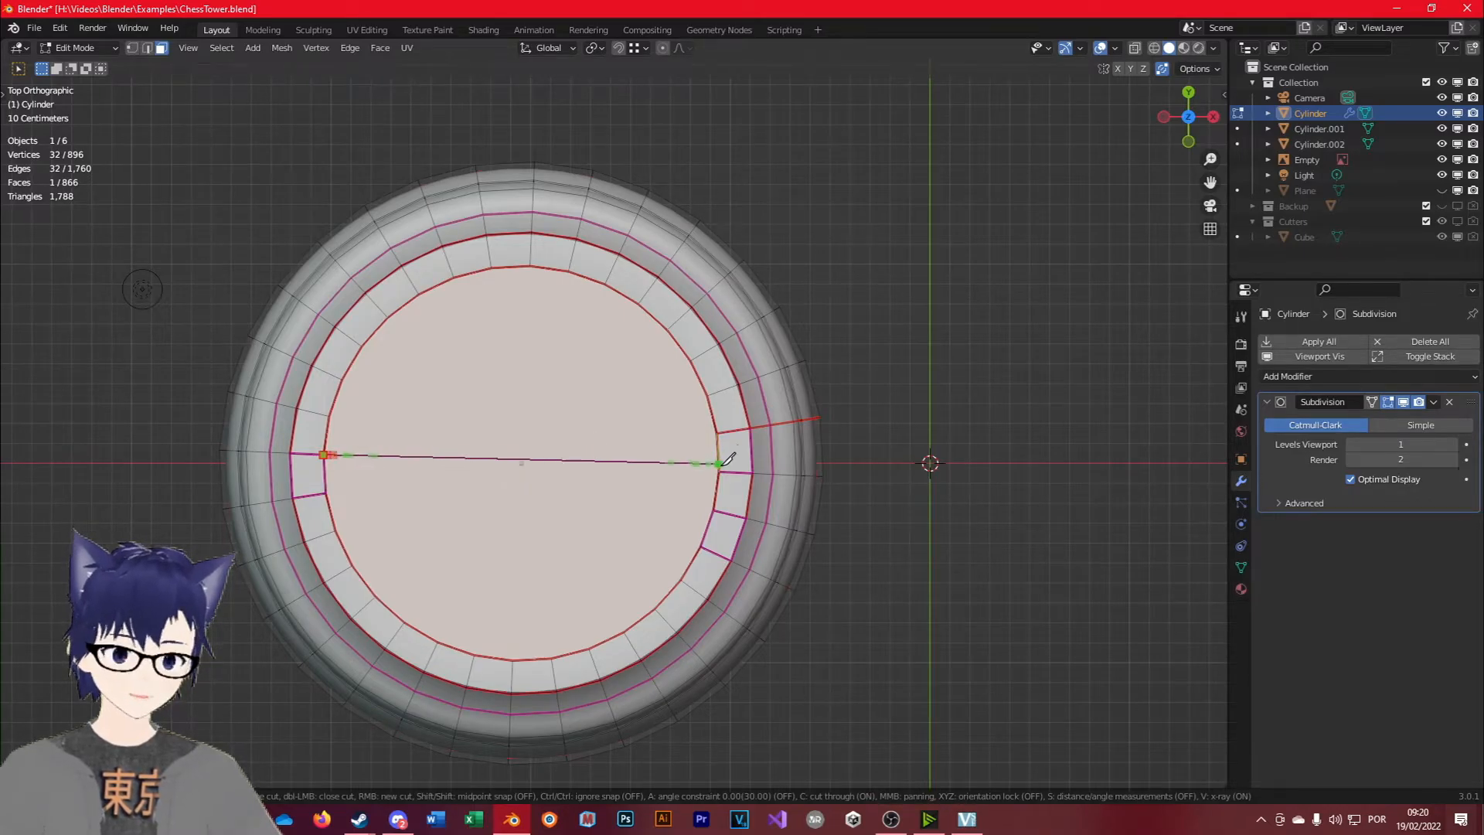
{"action": "key", "text": "z"}
{"action": "key", "text": "x"}
{"action": "left_click", "coordinate": [930, 463]}
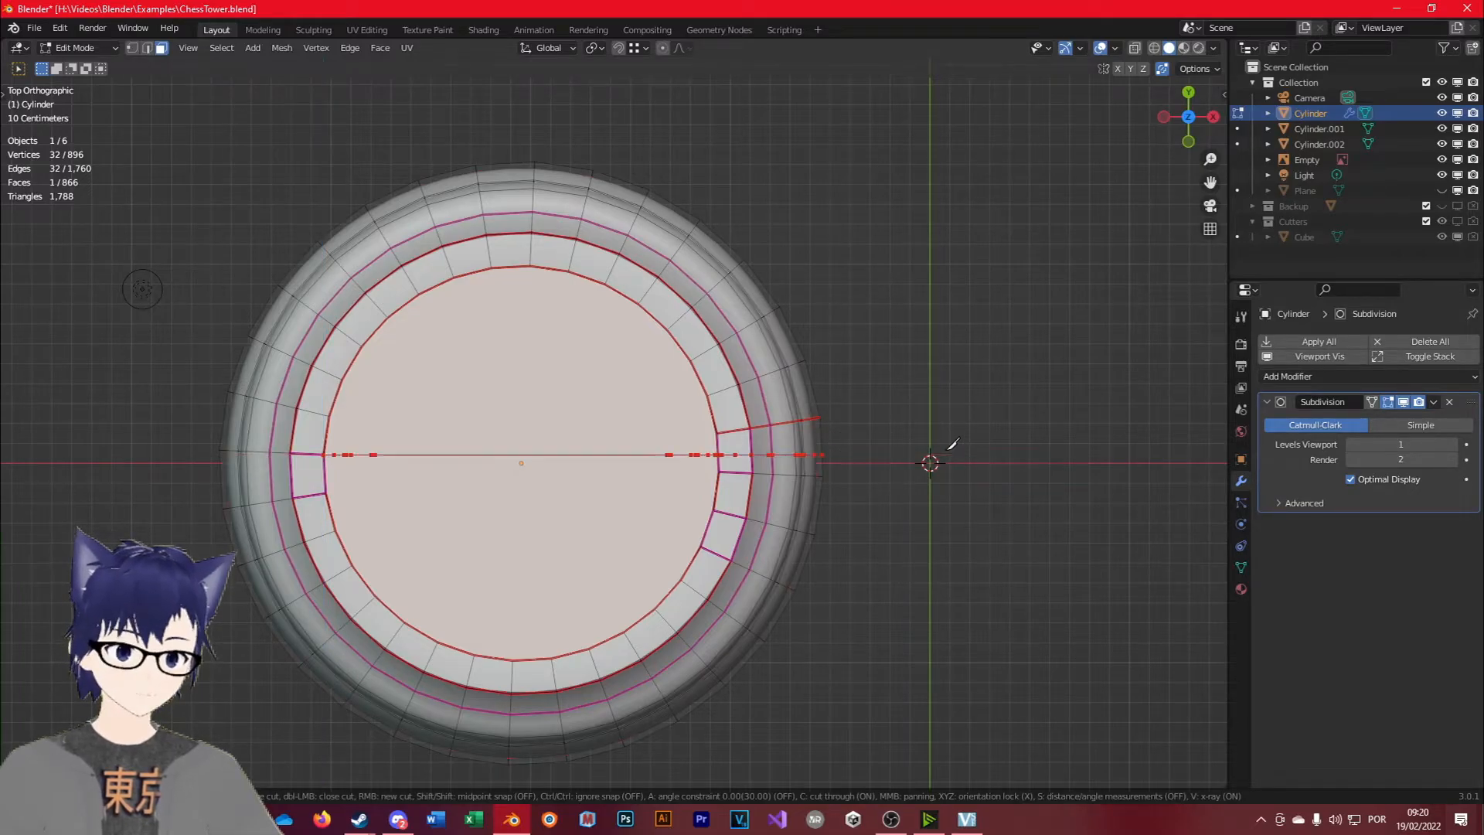
{"action": "key", "text": "Return"}
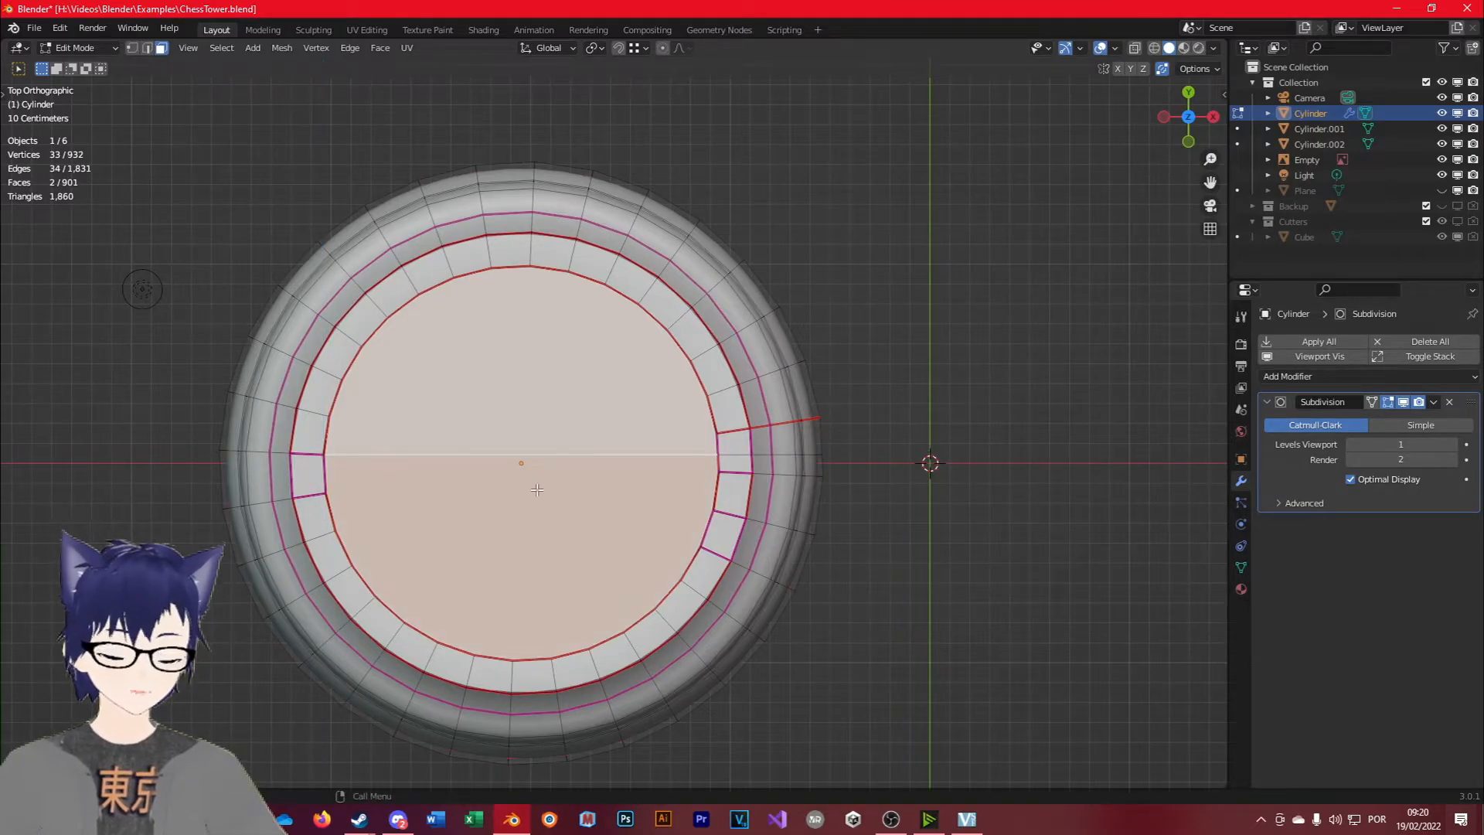
Try extruding one half of the crown's floor upward with the subdivision display turned off, and undo the extrusion.
{"action": "middle_click_drag", "start_coordinate": [519, 423], "coordinate": [788, 315]}
{"action": "key", "text": "e"}
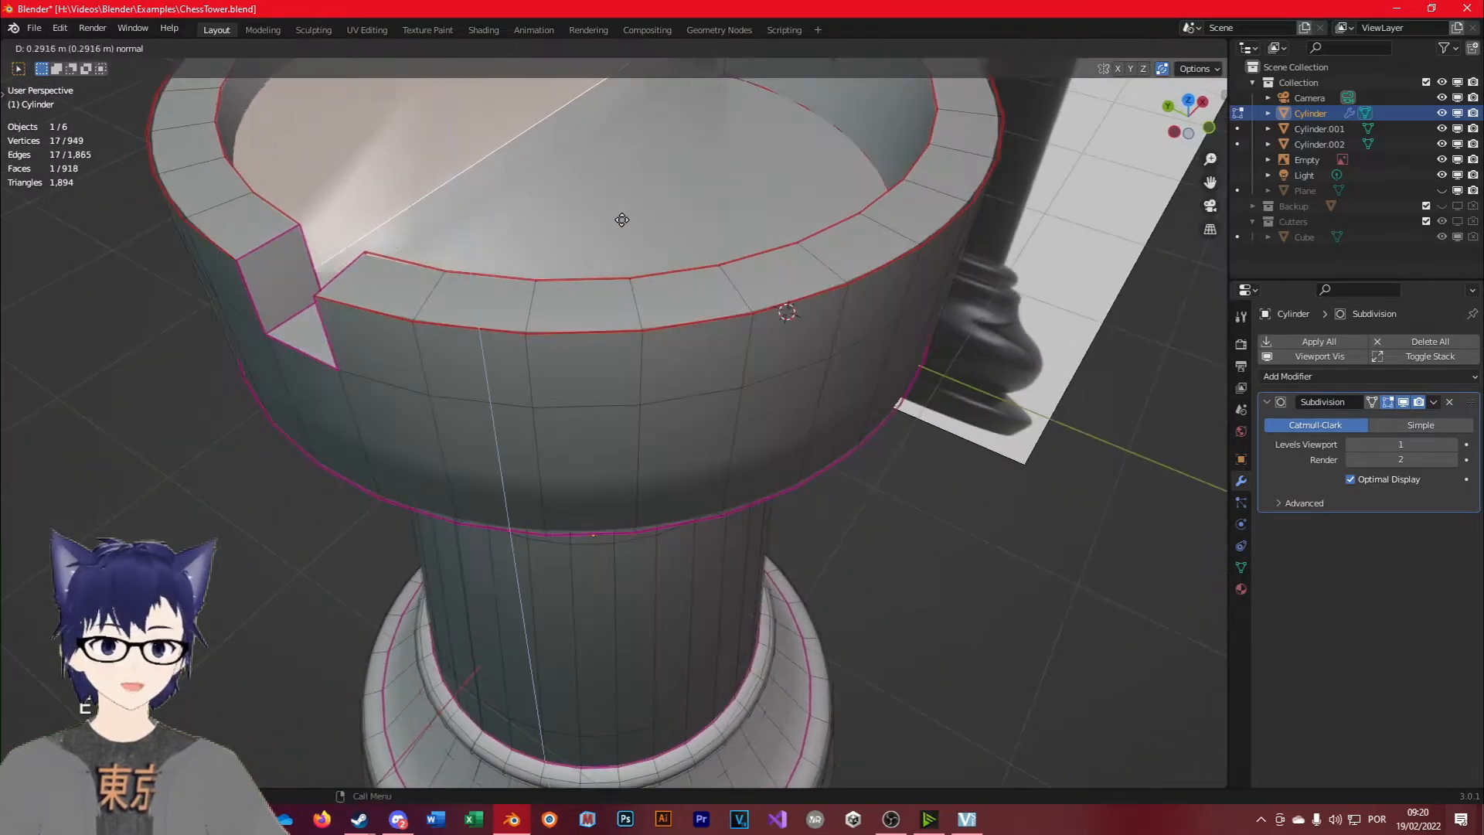
{"action": "left_click", "coordinate": [788, 314]}
{"action": "middle_click_drag", "start_coordinate": [452, 247], "coordinate": [884, 282]}
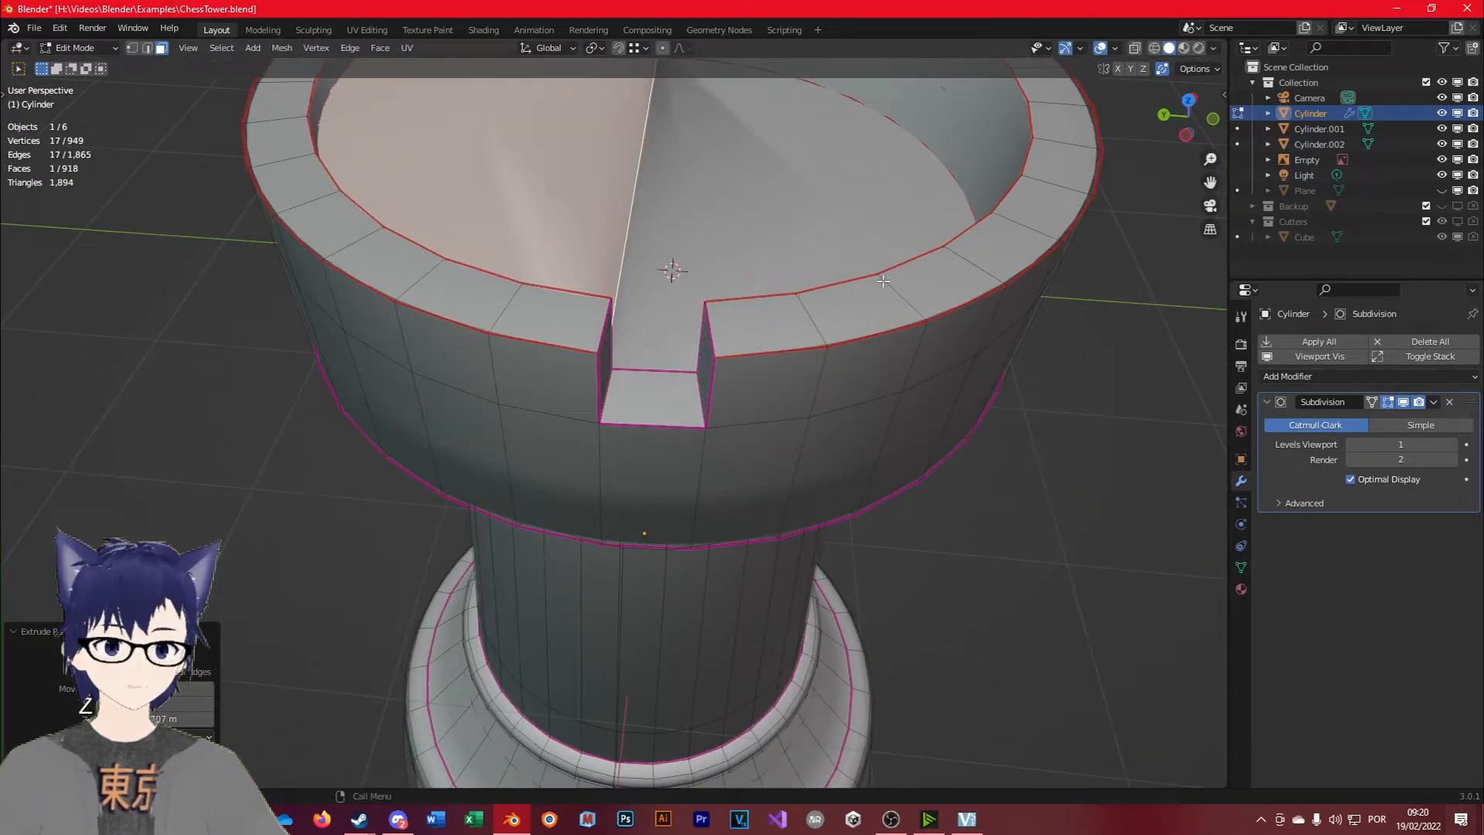
{"action": "left_click", "coordinate": [1404, 403]}
{"action": "scroll", "coordinate": [537, 374], "scroll_direction": "down", "scroll_amount": 3}
{"action": "middle_click_drag", "start_coordinate": [537, 374], "coordinate": [523, 295]}
{"action": "key", "text": "ctrl+z"}
Try moving the selected half of the crown's floor straight up to the rim, and undo the move.
{"action": "middle_click_drag", "start_coordinate": [646, 322], "coordinate": [678, 379]}
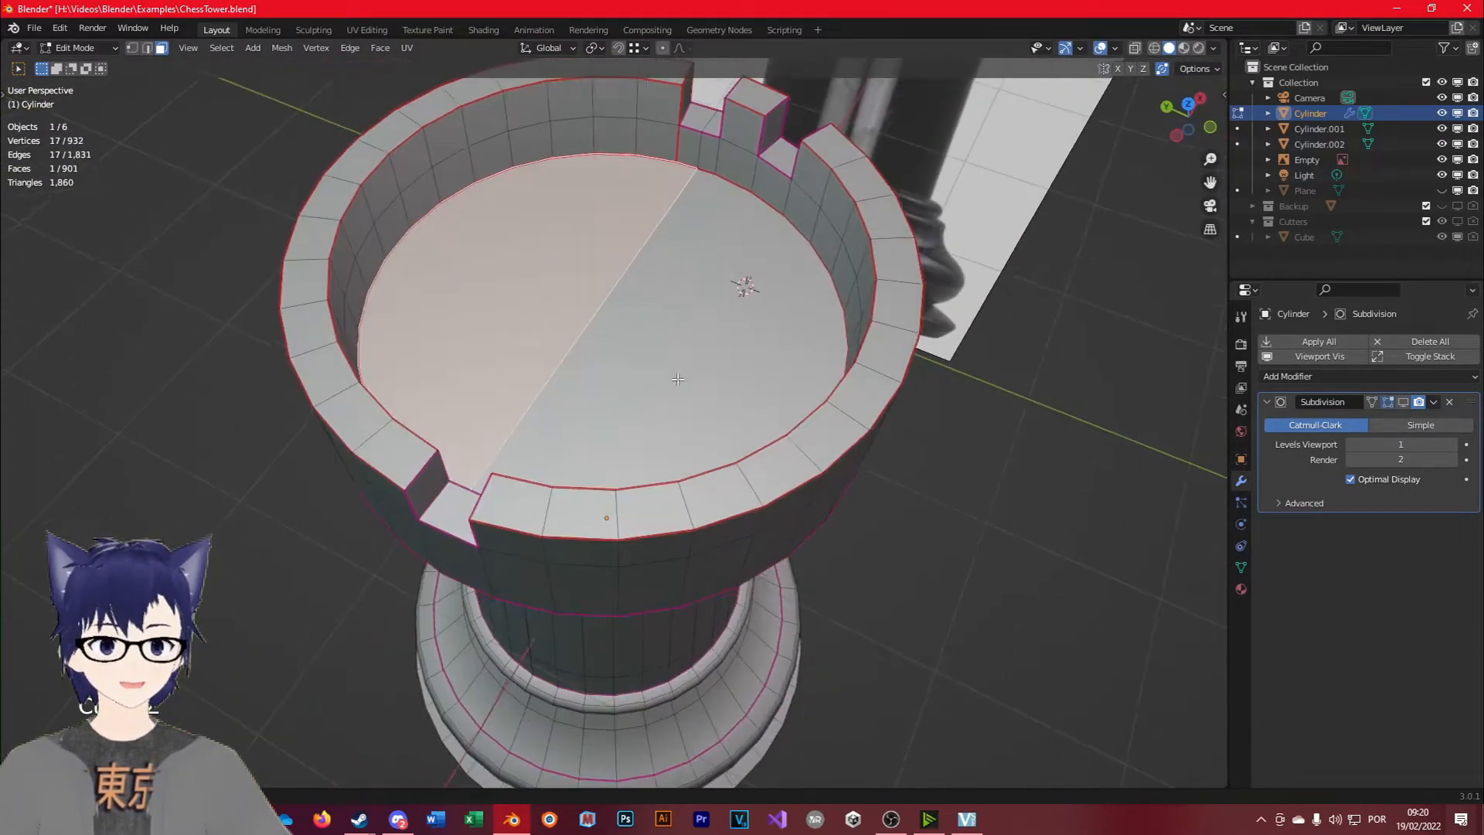
{"action": "key", "text": "ctrl+z"}
{"action": "key", "text": "ctrl+shift+z"}
{"action": "key", "text": "ctrl+shift+z"}
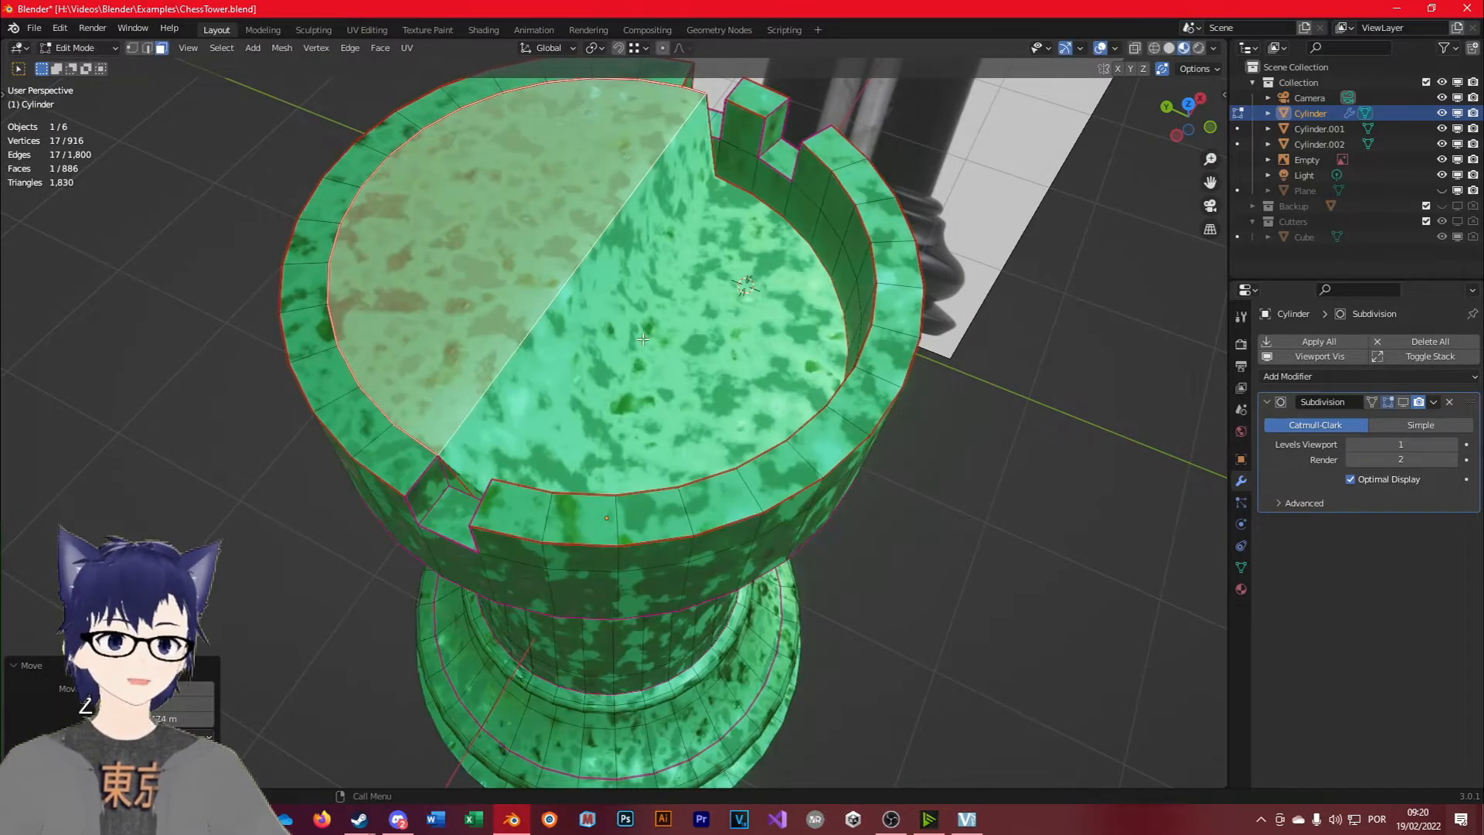
{"action": "middle_click_drag", "start_coordinate": [669, 356], "coordinate": [650, 302]}
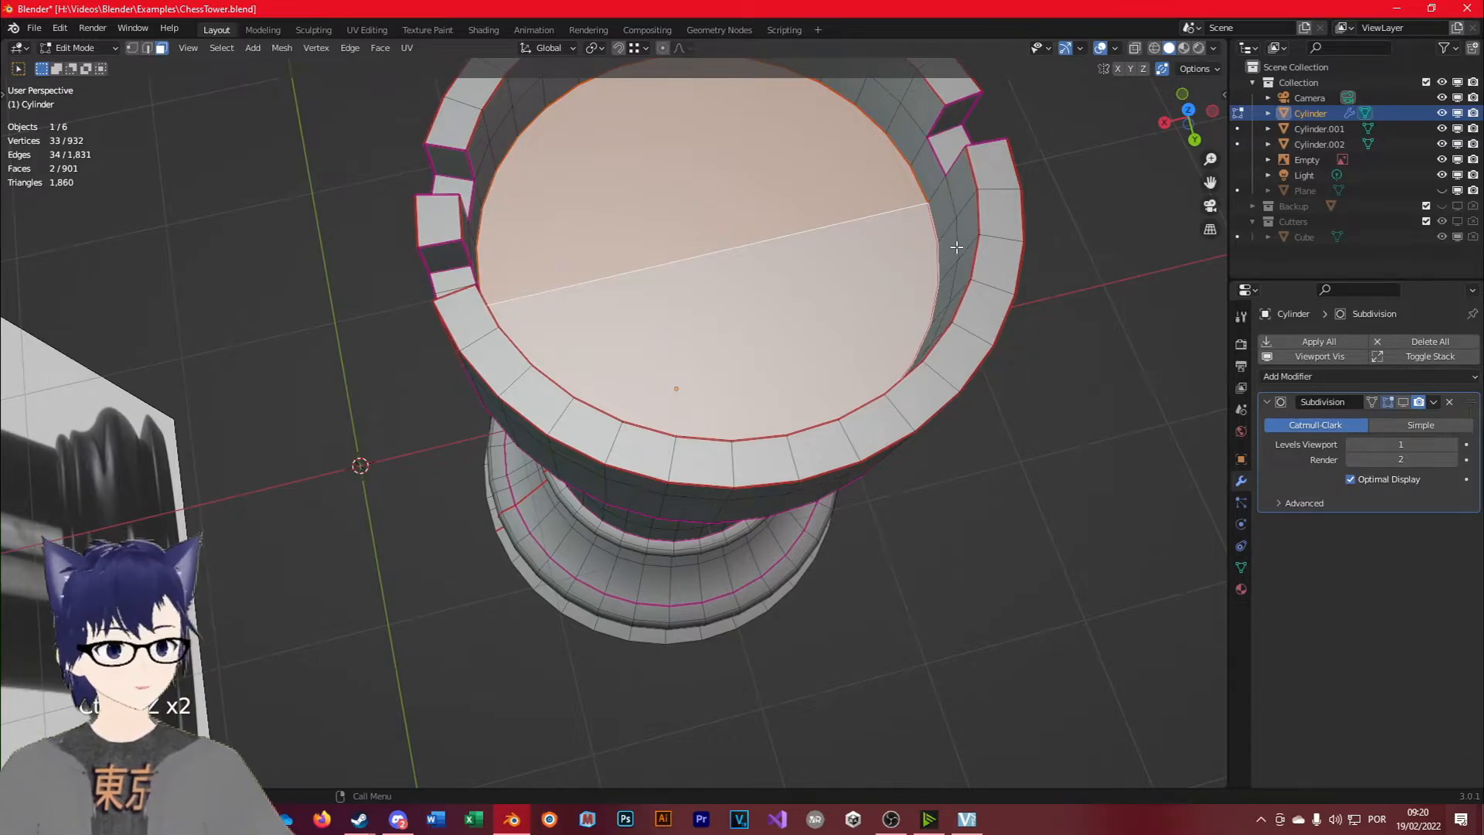
{"action": "middle_click_drag", "start_coordinate": [920, 296], "coordinate": [529, 407]}
Delete one half of the crown's floor and inspect the opening in Object Mode.
{"action": "left_click", "coordinate": [612, 328]}
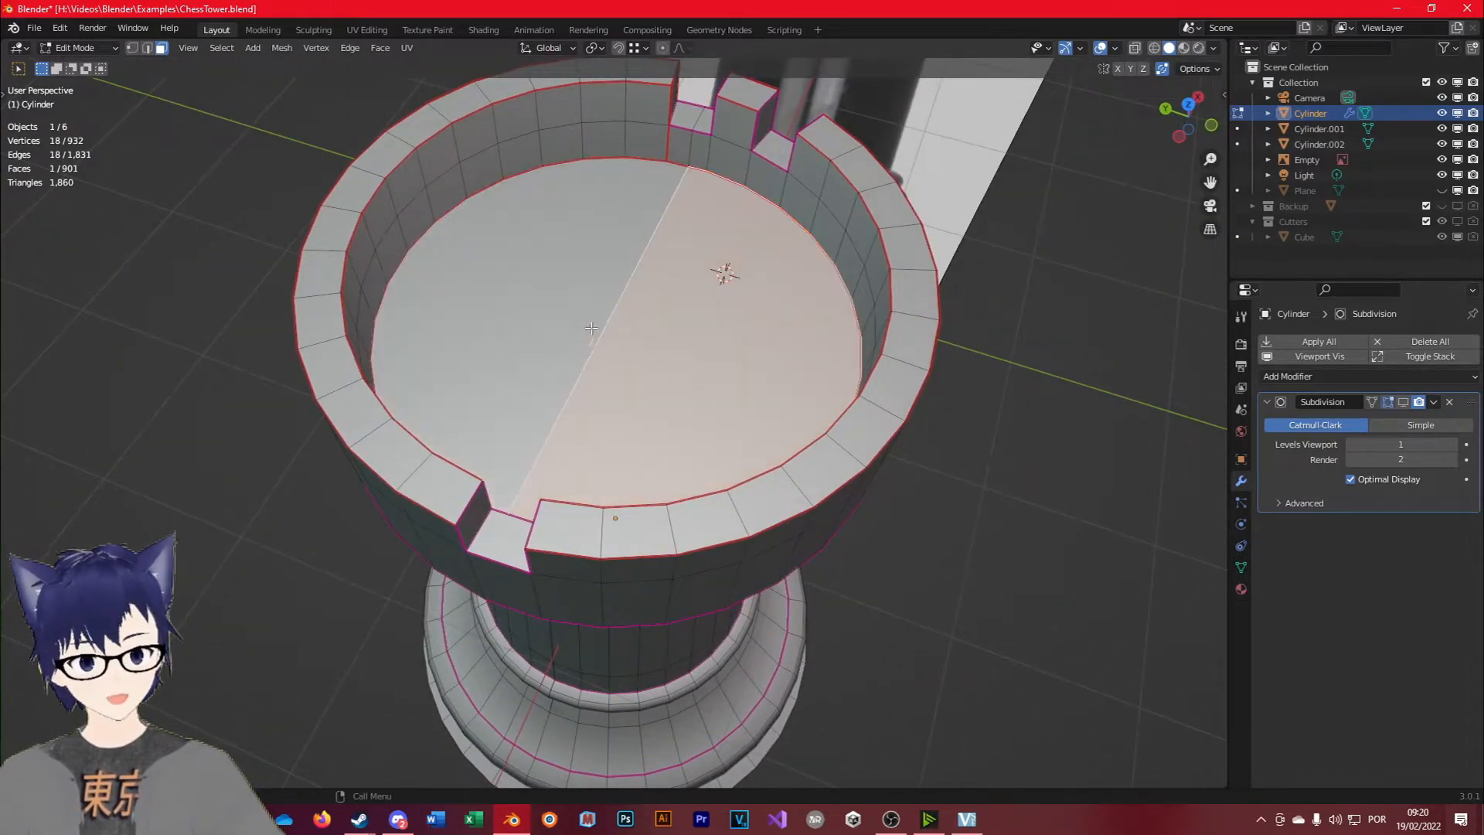
{"action": "left_click", "coordinate": [569, 326]}
{"action": "key", "text": "x"}
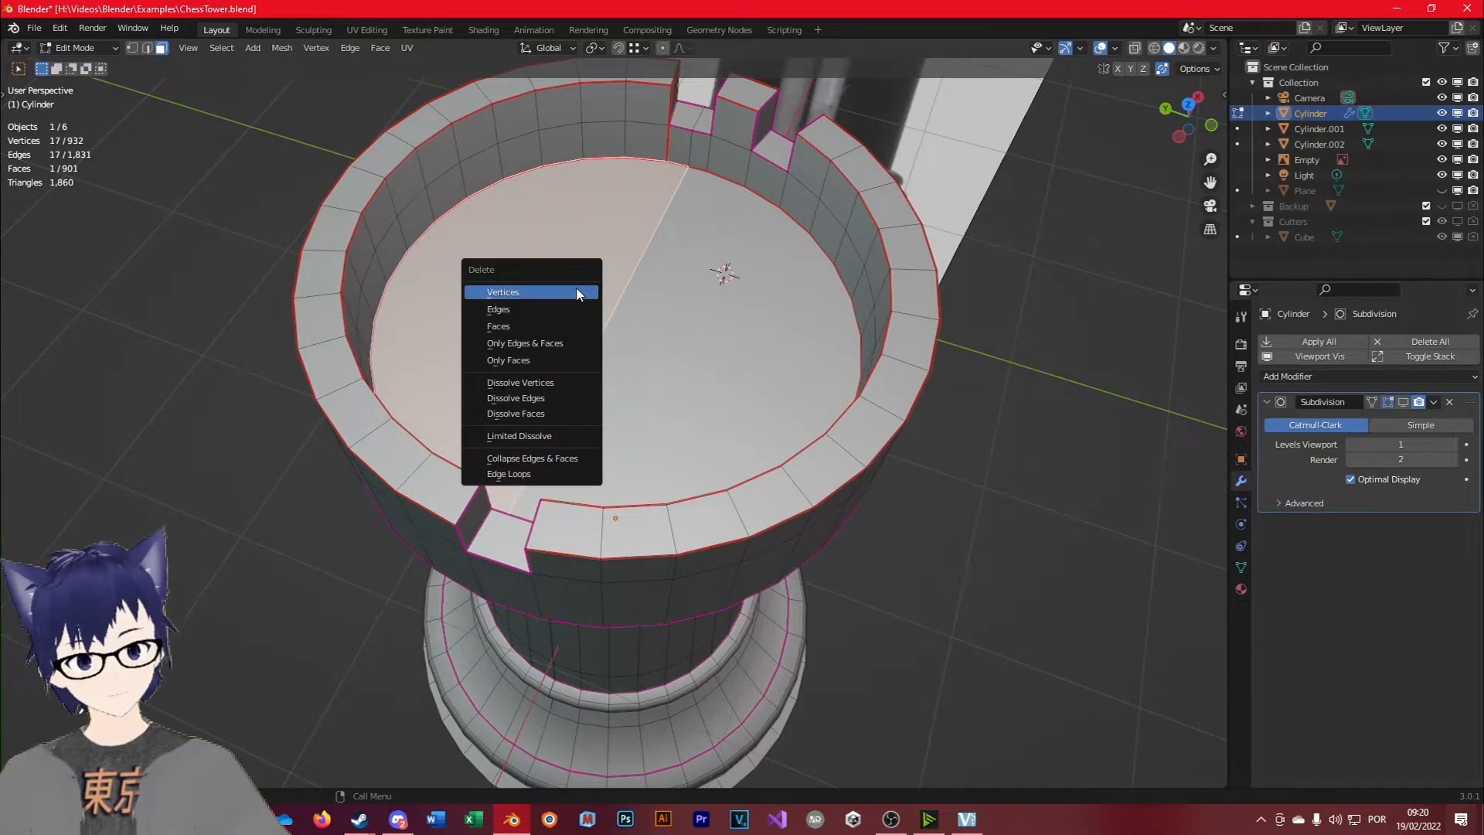
{"action": "left_click", "coordinate": [557, 325]}
{"action": "key", "text": "Tab"}
{"action": "middle_click_drag", "start_coordinate": [557, 326], "coordinate": [716, 306]}
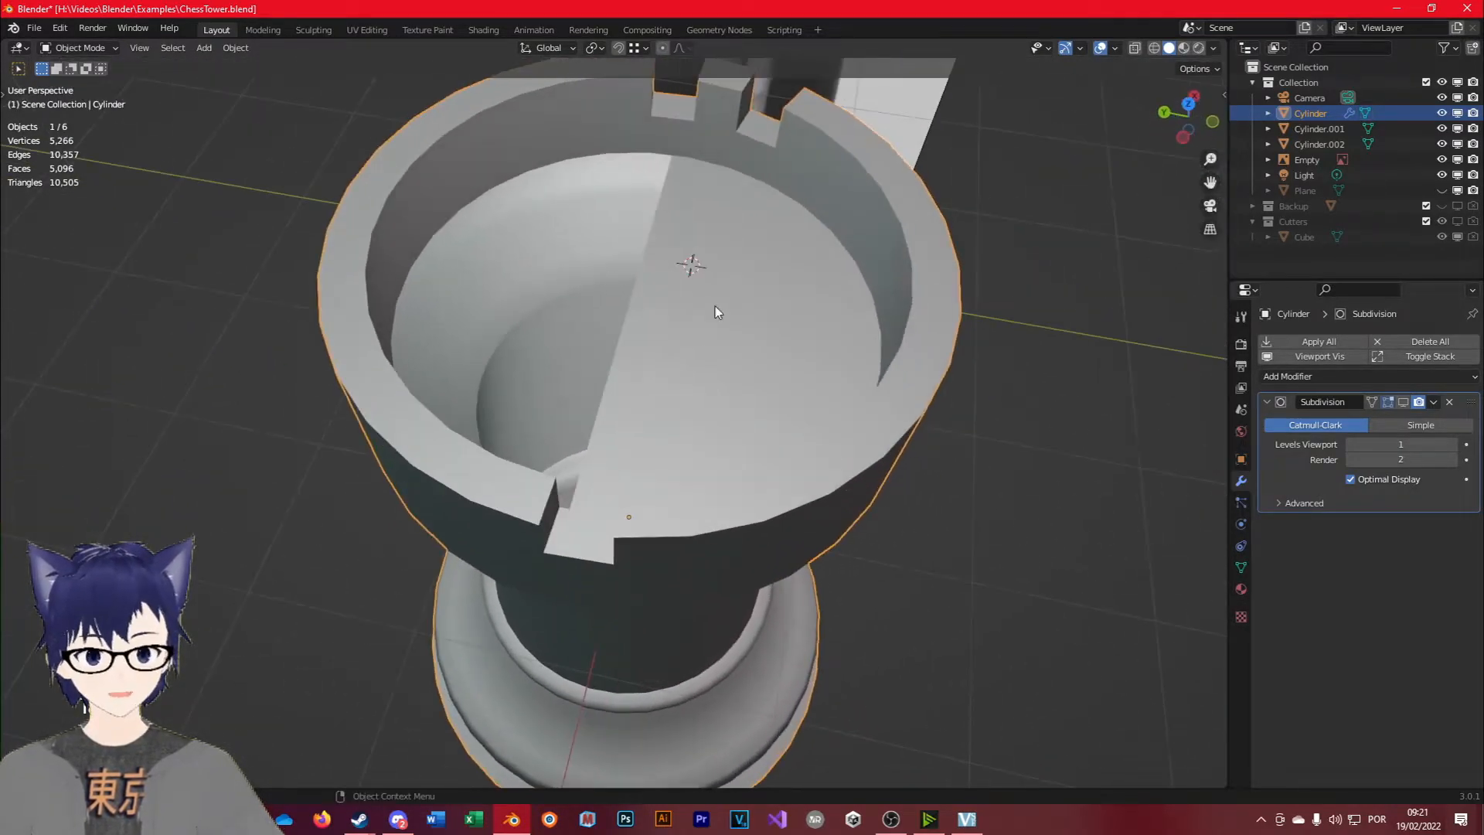
Undo the deletion of the crown's floor half.
{"action": "key", "text": "Tab"}
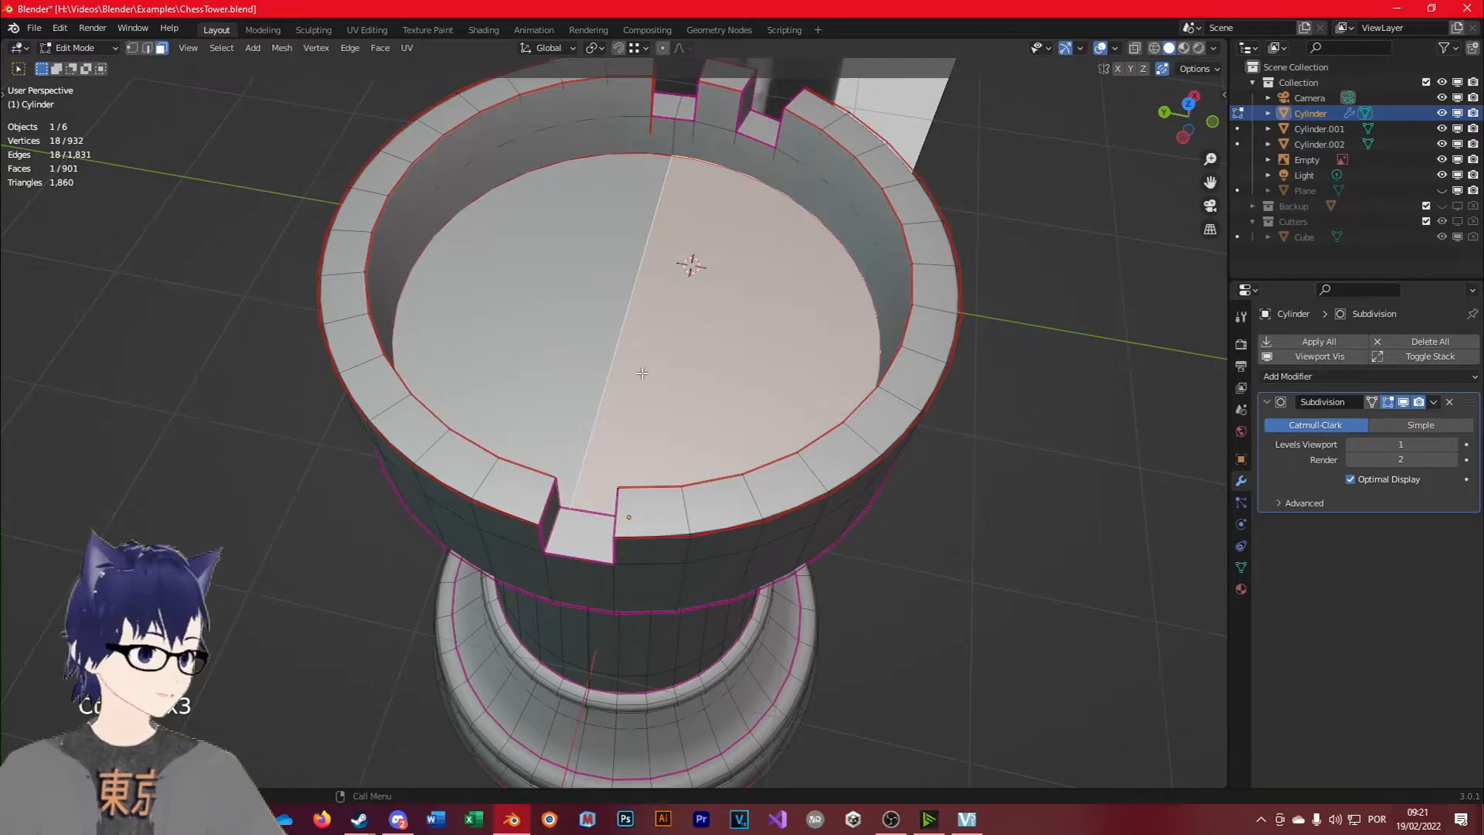
{"action": "middle_click_drag", "start_coordinate": [654, 421], "coordinate": [749, 372]}
{"action": "key", "text": "ctrl+z"}
{"action": "key", "text": "ctrl+z"}
{"action": "key", "text": "ctrl+z"}
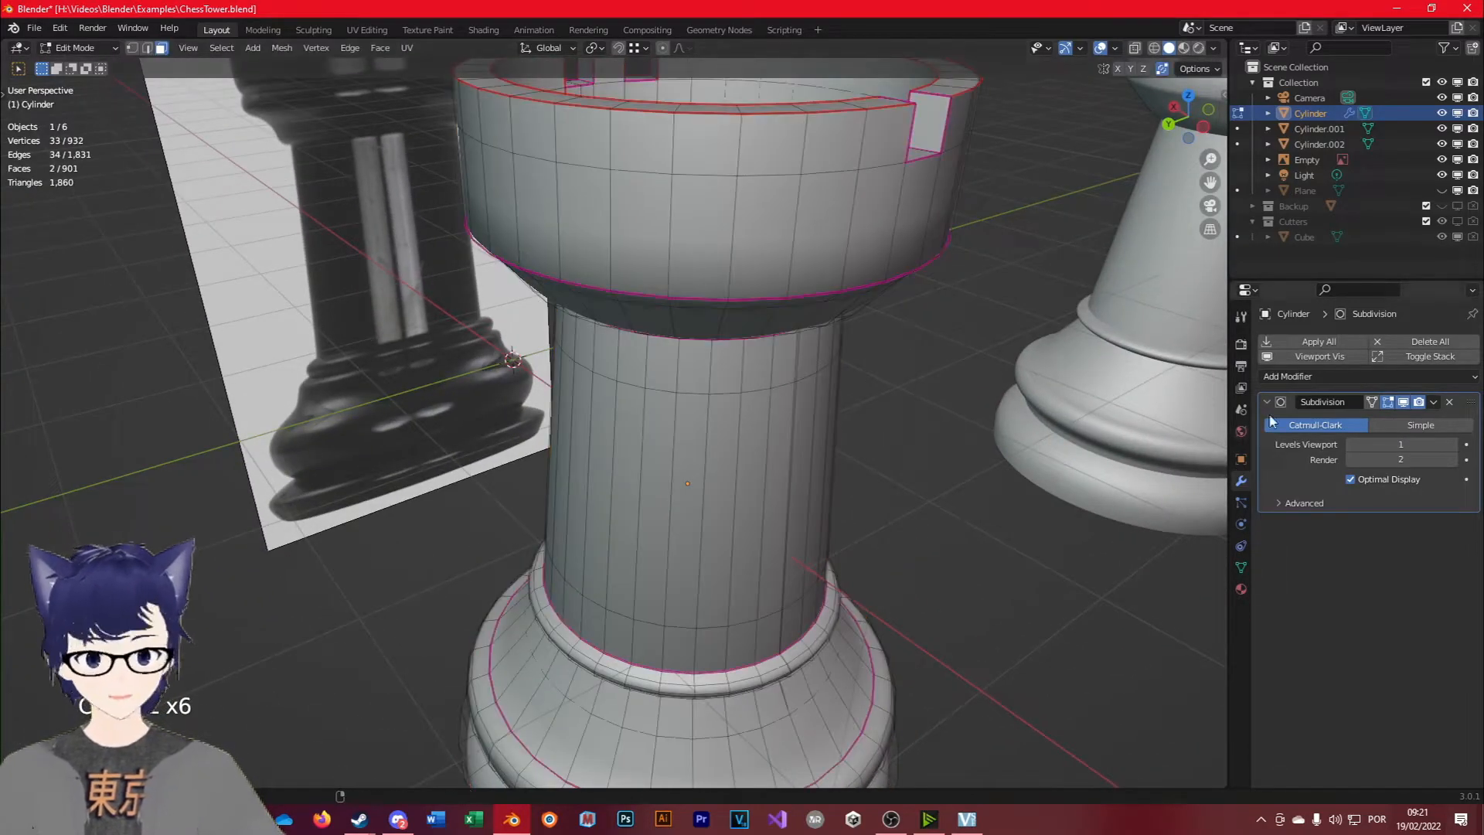
Turn the subdivision's viewport display back on and undo the knife cut across the tower.
{"action": "left_click", "coordinate": [1393, 402]}
{"action": "left_click", "coordinate": [1392, 402]}
{"action": "left_click", "coordinate": [1403, 403]}
{"action": "scroll", "coordinate": [872, 449], "scroll_direction": "down", "scroll_amount": 5}
{"action": "middle_click_drag", "start_coordinate": [871, 448], "coordinate": [532, 478]}
{"action": "left_click", "coordinate": [652, 405]}
{"action": "key", "text": "ctrl+z"}
{"action": "key", "text": "ctrl+z"}
{"action": "key", "text": "ctrl+z"}
Open the boolean-cut tower in Edit Mode and pick the face where the crown's slots cross to examine its topology.
{"action": "left_click", "coordinate": [758, 588]}
{"action": "middle_click_drag", "start_coordinate": [758, 589], "coordinate": [874, 610]}
{"action": "scroll", "coordinate": [874, 610], "scroll_direction": "up", "scroll_amount": 2}
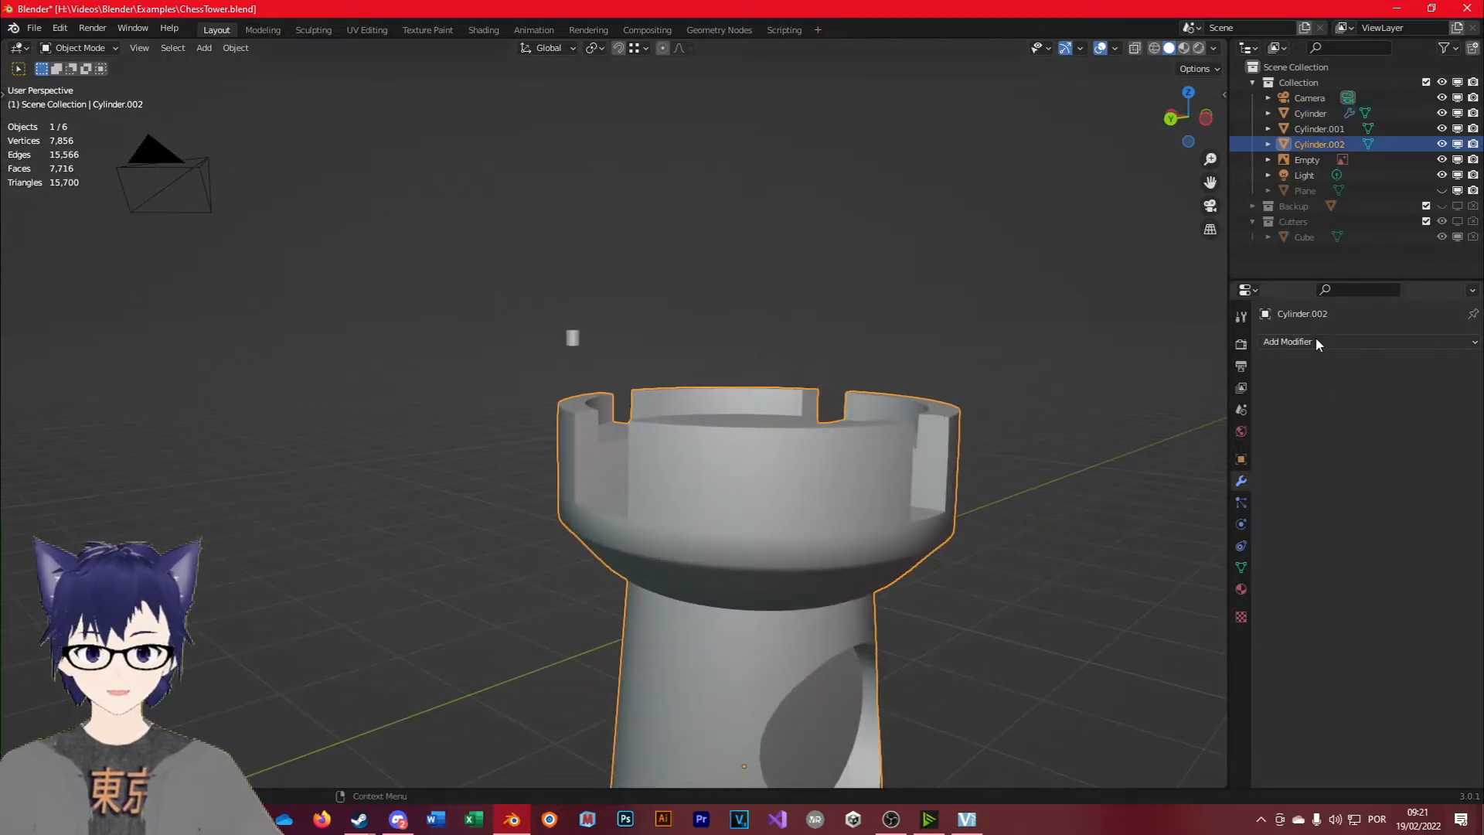
{"action": "key", "text": "Tab"}
{"action": "middle_click_drag", "start_coordinate": [849, 538], "coordinate": [525, 611]}
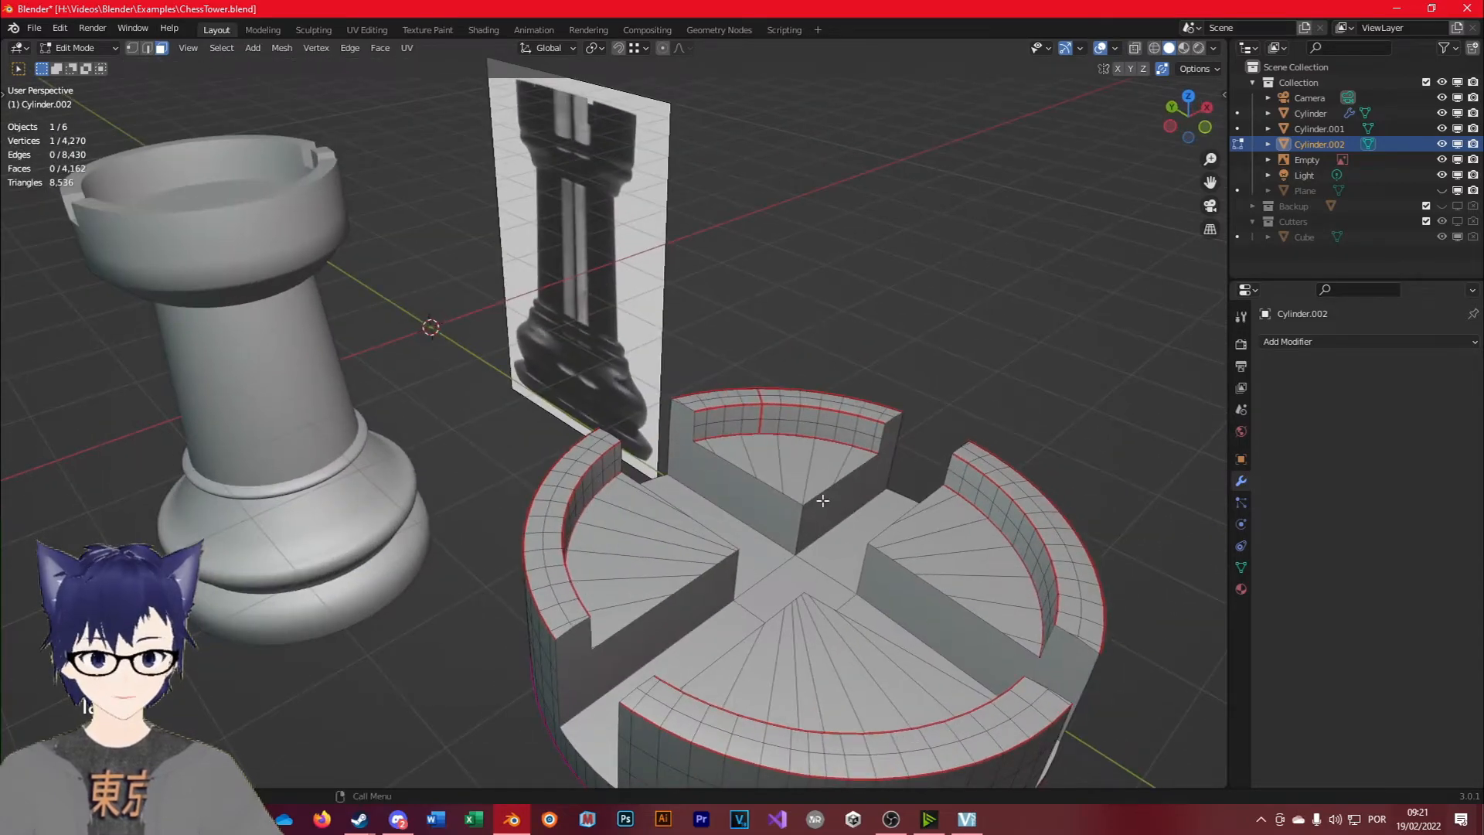
{"action": "left_click", "coordinate": [776, 569]}
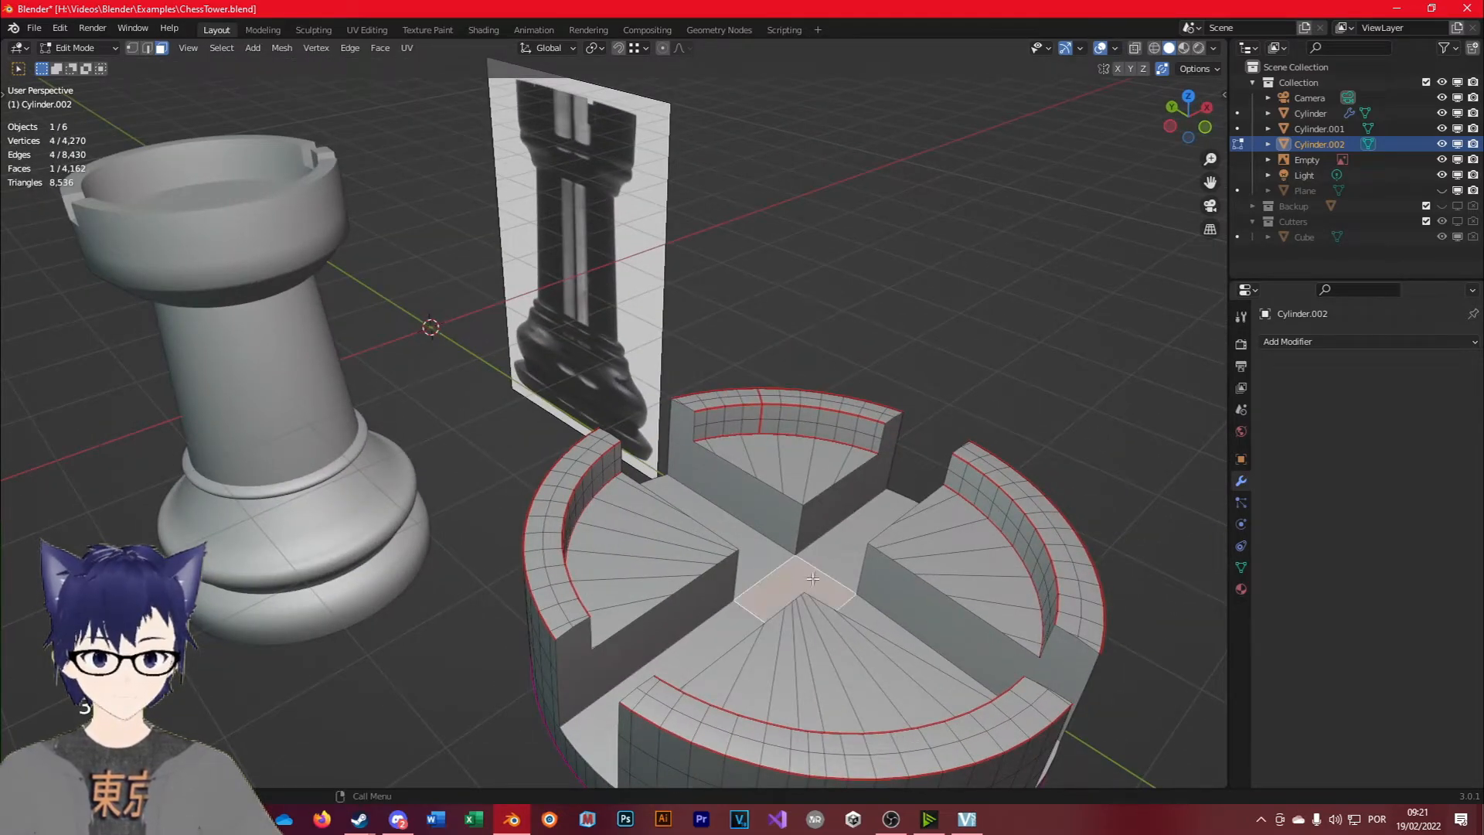
Enable the Cutters collection and delete its Cube cutter in Object Mode.
{"action": "left_click", "coordinate": [1457, 222]}
{"action": "left_click", "coordinate": [1292, 222]}
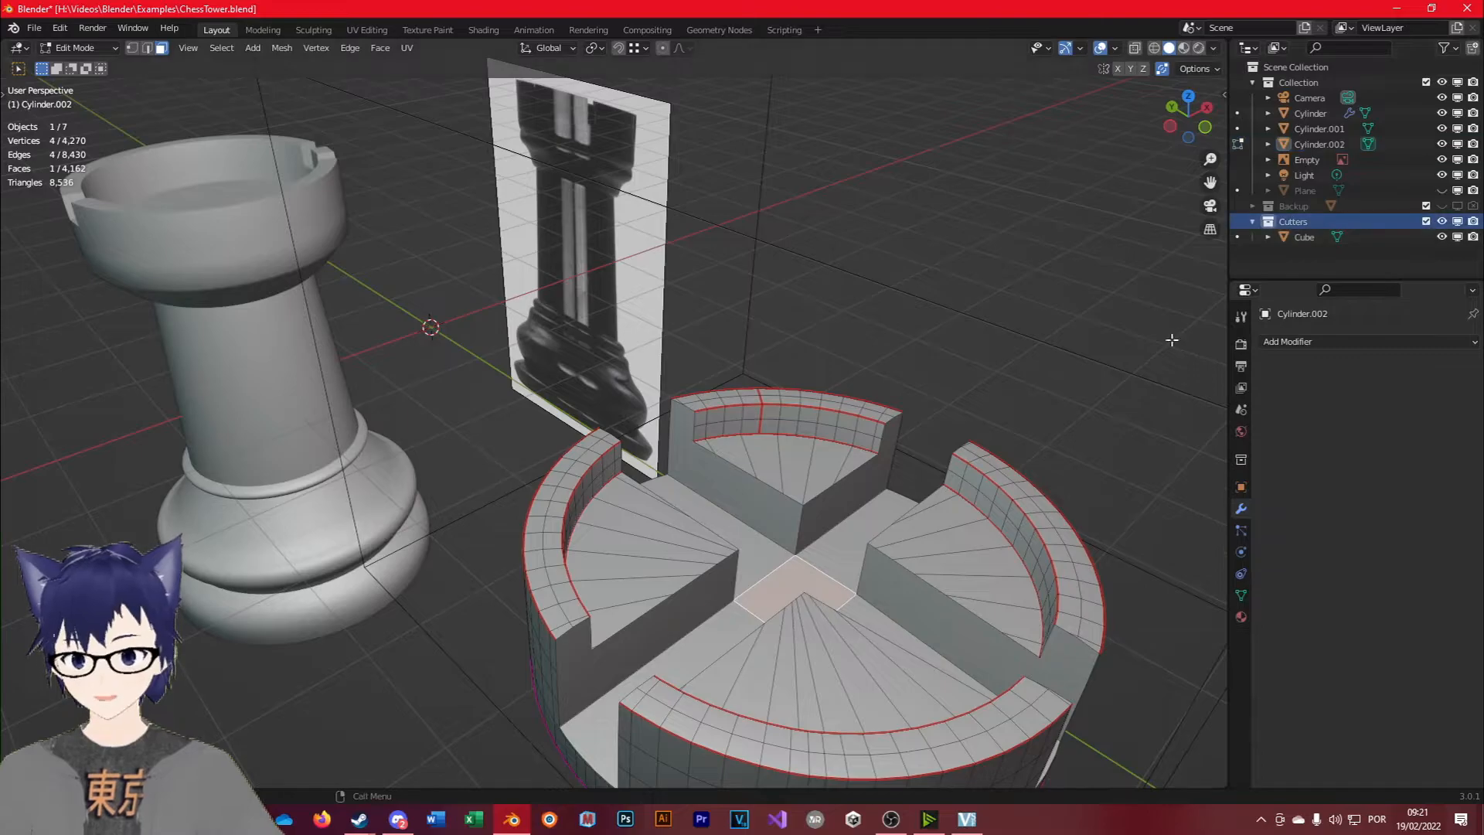
{"action": "scroll", "coordinate": [910, 541], "scroll_direction": "down", "scroll_amount": 3}
{"action": "key", "text": "Tab"}
{"action": "left_click", "coordinate": [874, 377]}
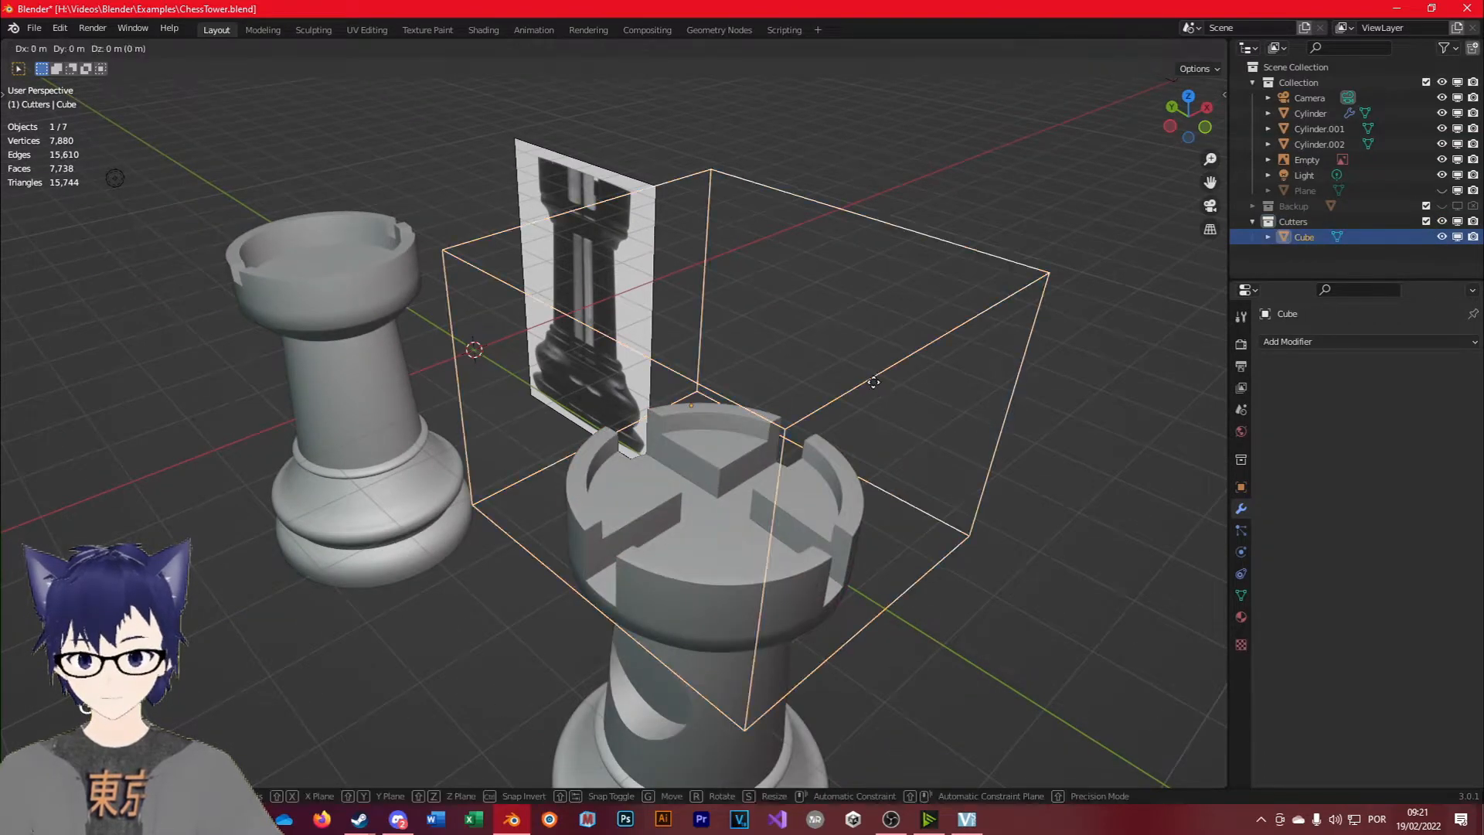
{"action": "key", "text": "x"}
{"action": "left_click", "coordinate": [817, 455]}
Add a Bevel modifier to the boolean-cut tower, Cylinder.002.
{"action": "left_click", "coordinate": [777, 482]}
{"action": "middle_click_drag", "start_coordinate": [708, 540], "coordinate": [734, 525]}
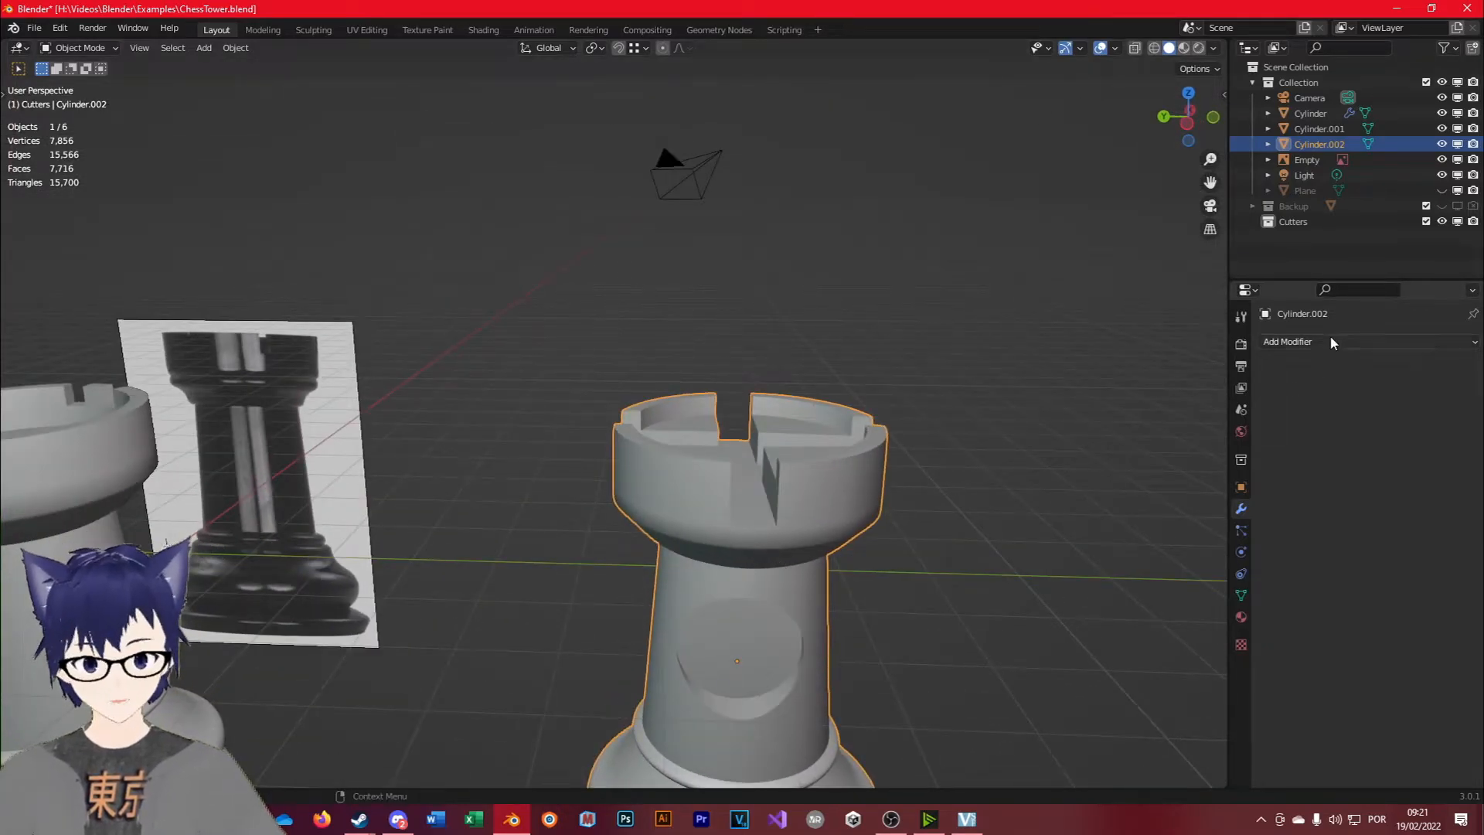
{"action": "left_click", "coordinate": [1351, 341]}
{"action": "left_click", "coordinate": [1163, 402]}
{"action": "middle_click_drag", "start_coordinate": [889, 542], "coordinate": [966, 510]}
{"action": "scroll", "coordinate": [791, 441], "scroll_direction": "up", "scroll_amount": 10}
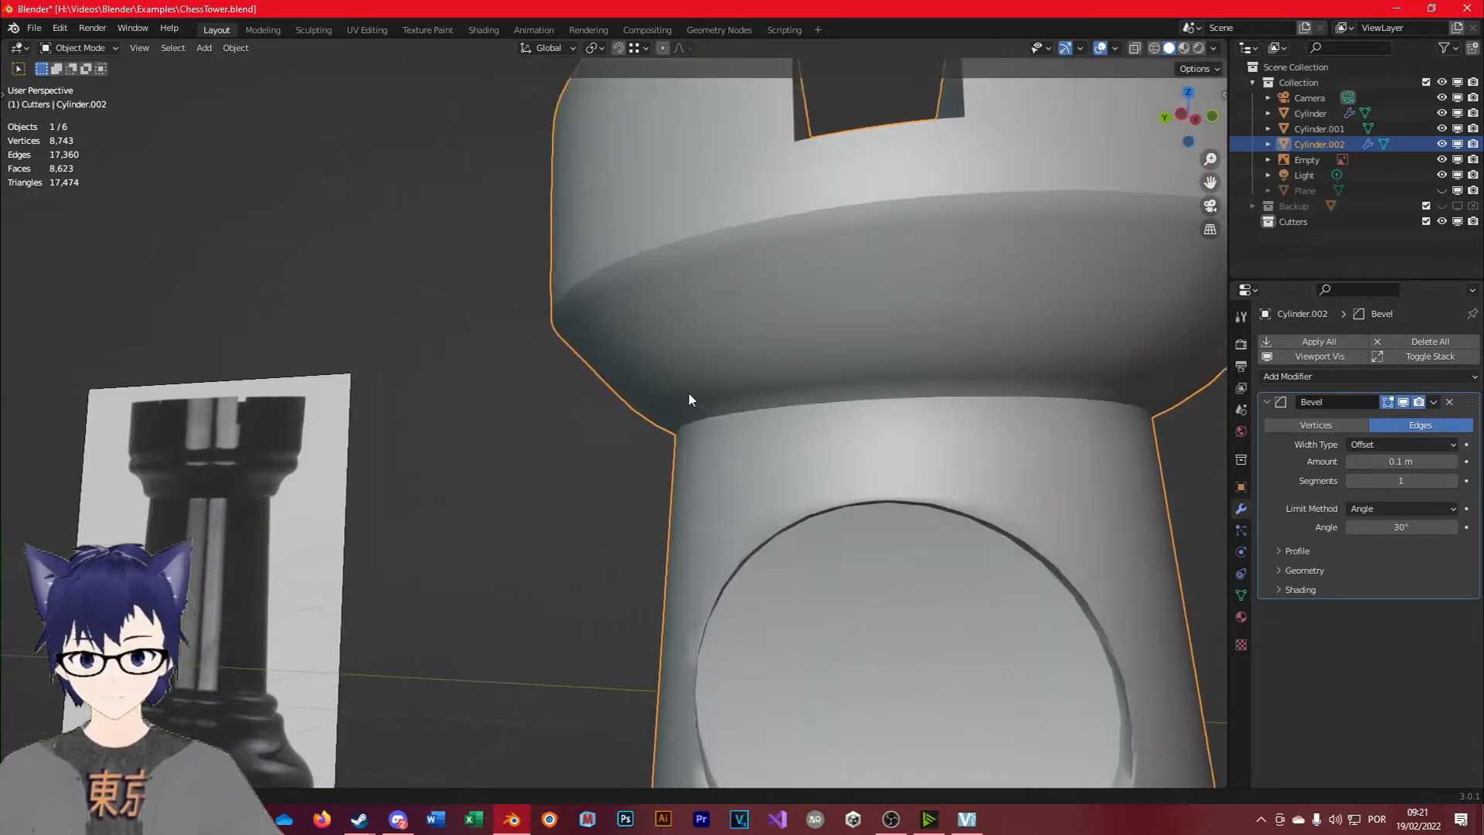
Enable the Backup collection for viewports and renders, unhide its Cylinder.003 tower and select it.
{"action": "key", "text": "ctrl+KP_1"}
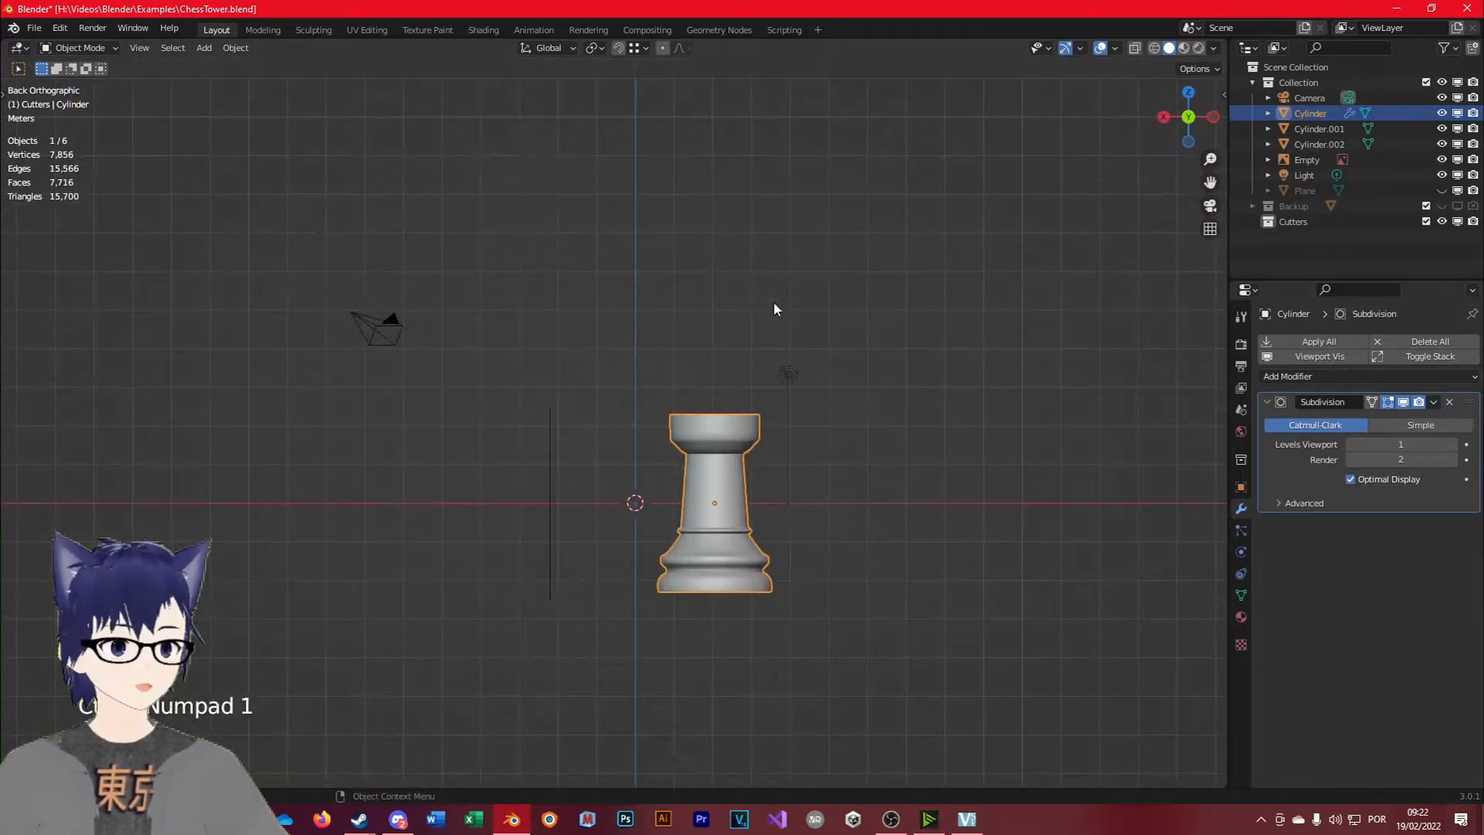
{"action": "middle_click_drag", "start_coordinate": [773, 300], "coordinate": [680, 433]}
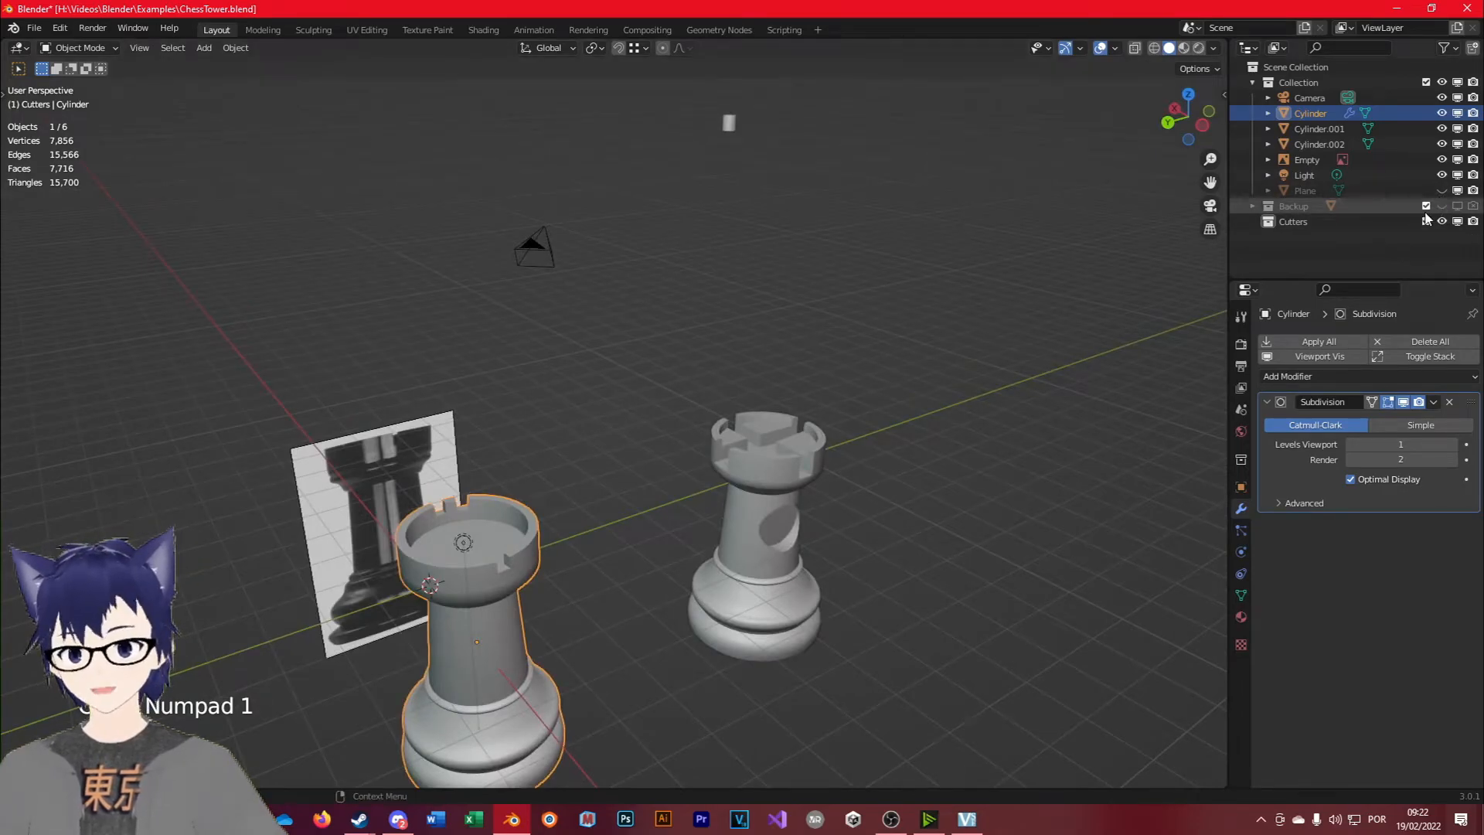
{"action": "left_click", "coordinate": [1458, 207]}
{"action": "left_click", "coordinate": [1473, 206]}
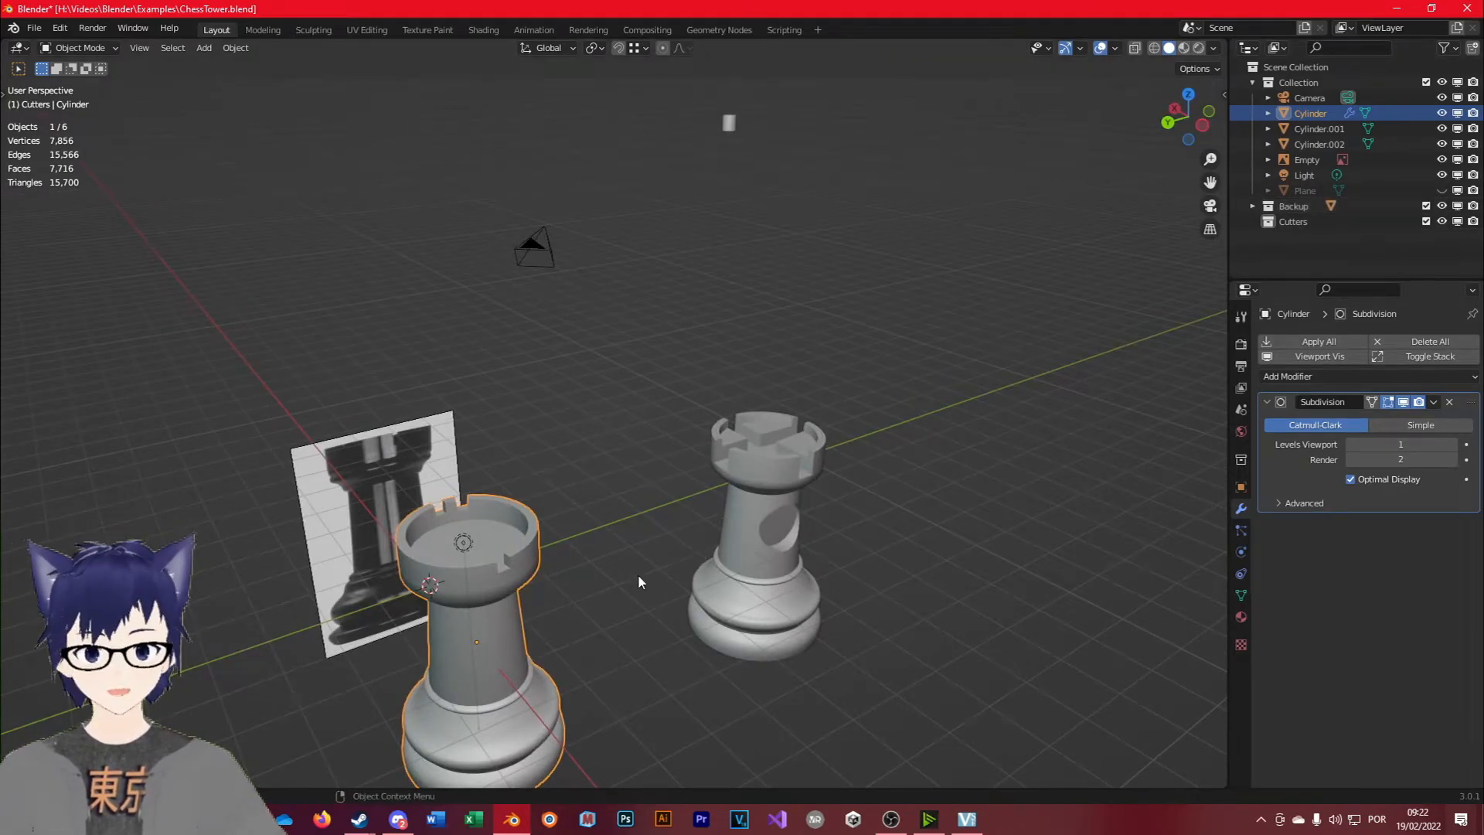
{"action": "scroll", "coordinate": [1217, 235], "scroll_direction": "down", "scroll_amount": 3}
{"action": "left_click", "coordinate": [1253, 206]}
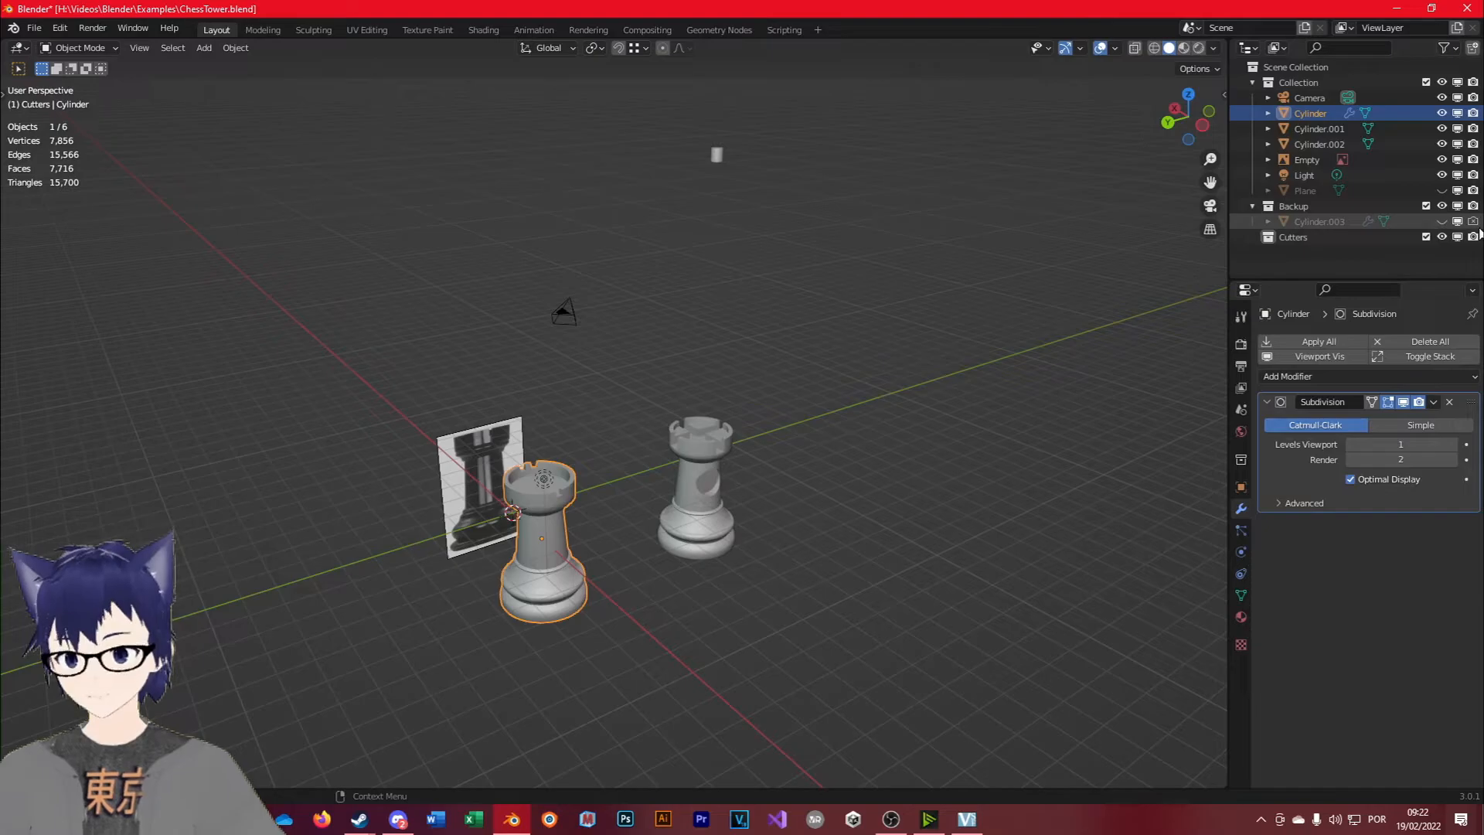
{"action": "left_click", "coordinate": [1443, 222]}
{"action": "left_click", "coordinate": [649, 648]}
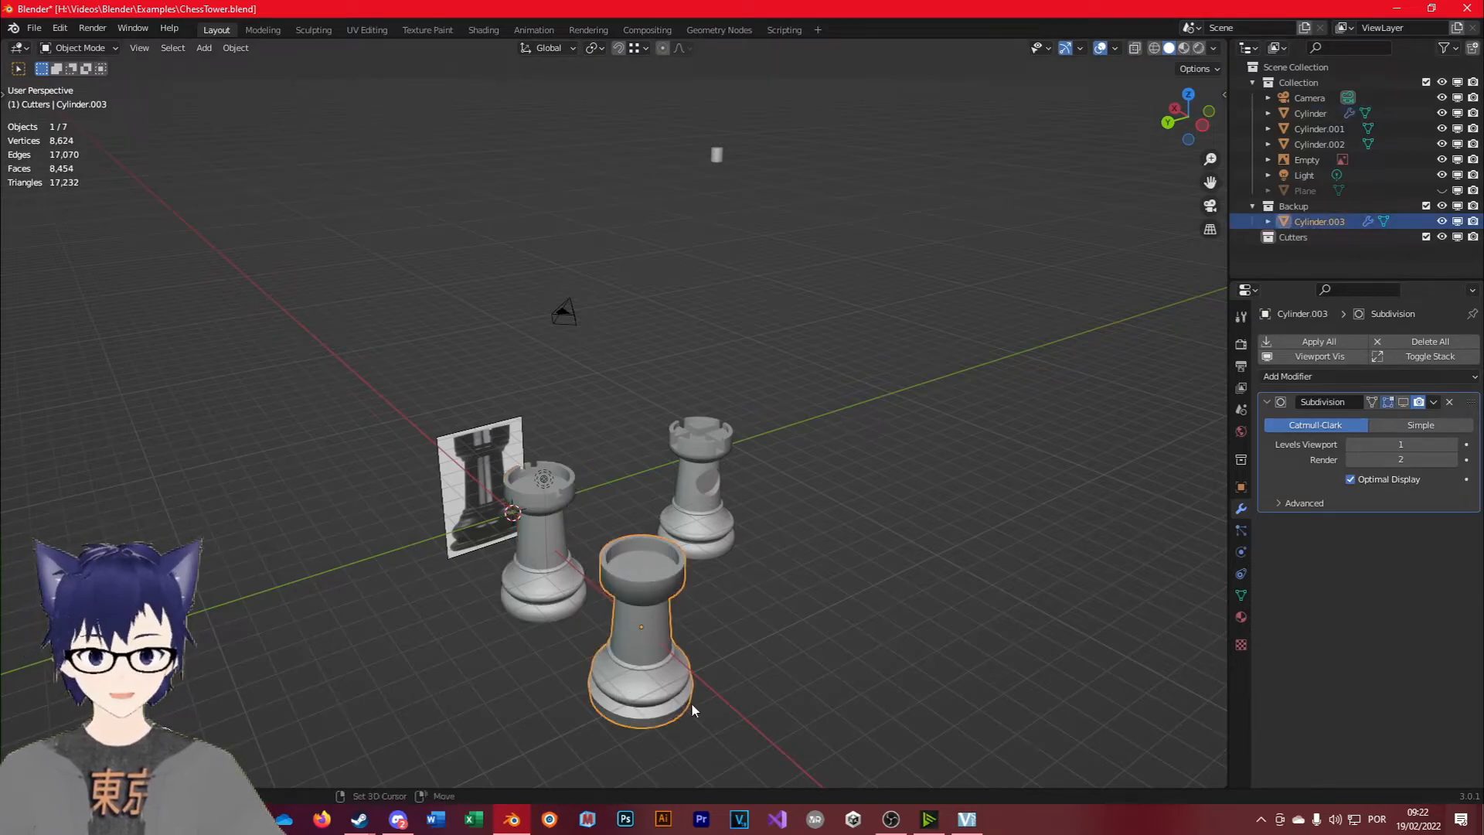
Duplicate the backup tower to a spot behind the others, move the copy to Collection, and disable Backup in viewports.
{"action": "key", "text": "shift+d"}
{"action": "left_click", "coordinate": [875, 461]}
{"action": "key", "text": "m"}
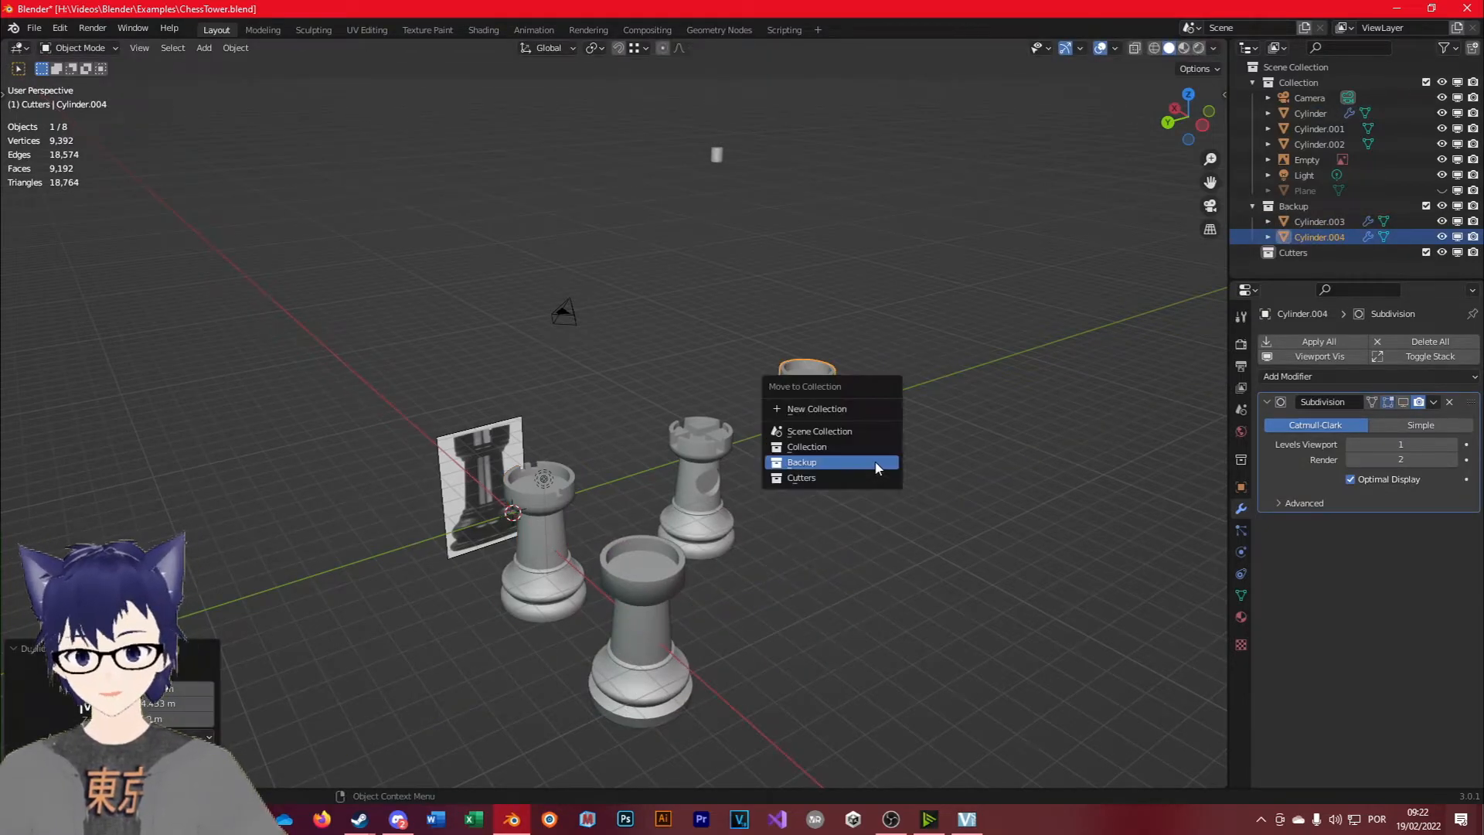
{"action": "left_click", "coordinate": [805, 446]}
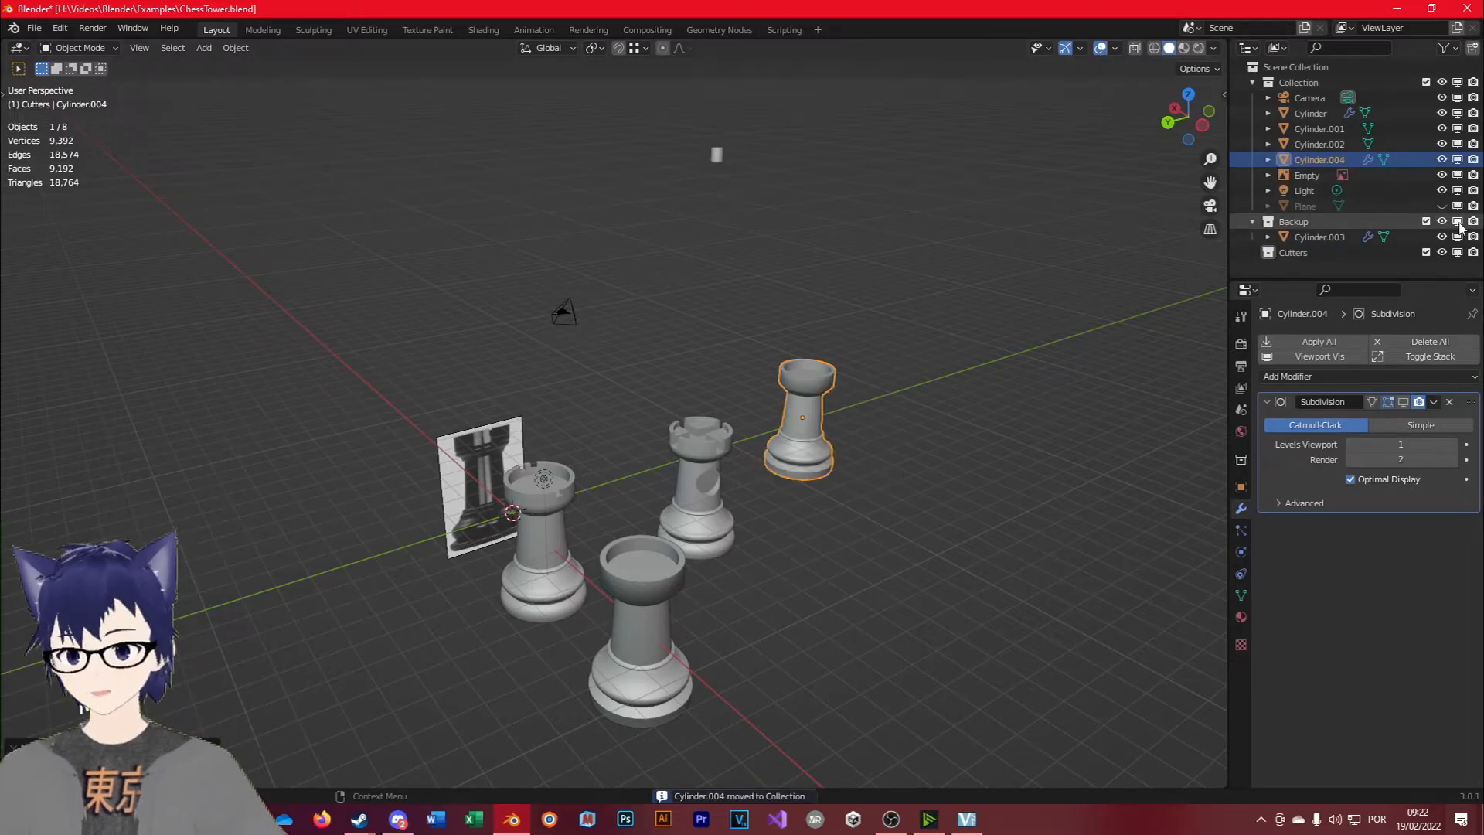
{"action": "left_click", "coordinate": [1458, 222]}
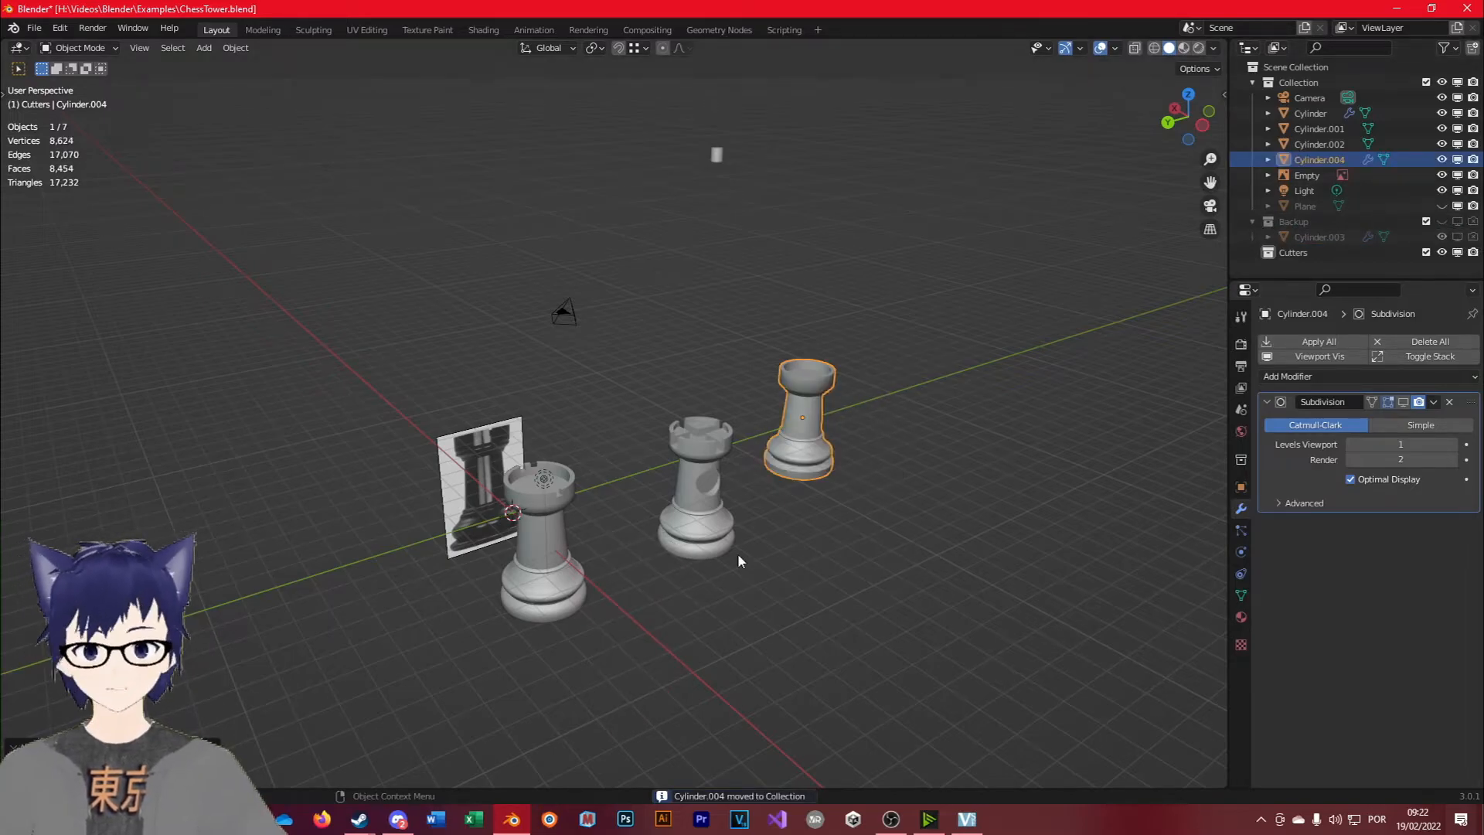
Select the manually cut tower, Cylinder, and apply all its modifiers in Object Mode.
{"action": "left_click", "coordinate": [584, 590]}
{"action": "key", "text": "Tab"}
{"action": "scroll", "coordinate": [643, 656], "scroll_direction": "up", "scroll_amount": 4}
{"action": "middle_click_drag", "start_coordinate": [584, 590], "coordinate": [675, 573]}
{"action": "scroll", "coordinate": [690, 570], "scroll_direction": "up", "scroll_amount": 8}
{"action": "scroll", "coordinate": [690, 570], "scroll_direction": "down", "scroll_amount": 7}
{"action": "scroll", "coordinate": [690, 571], "scroll_direction": "up", "scroll_amount": 2}
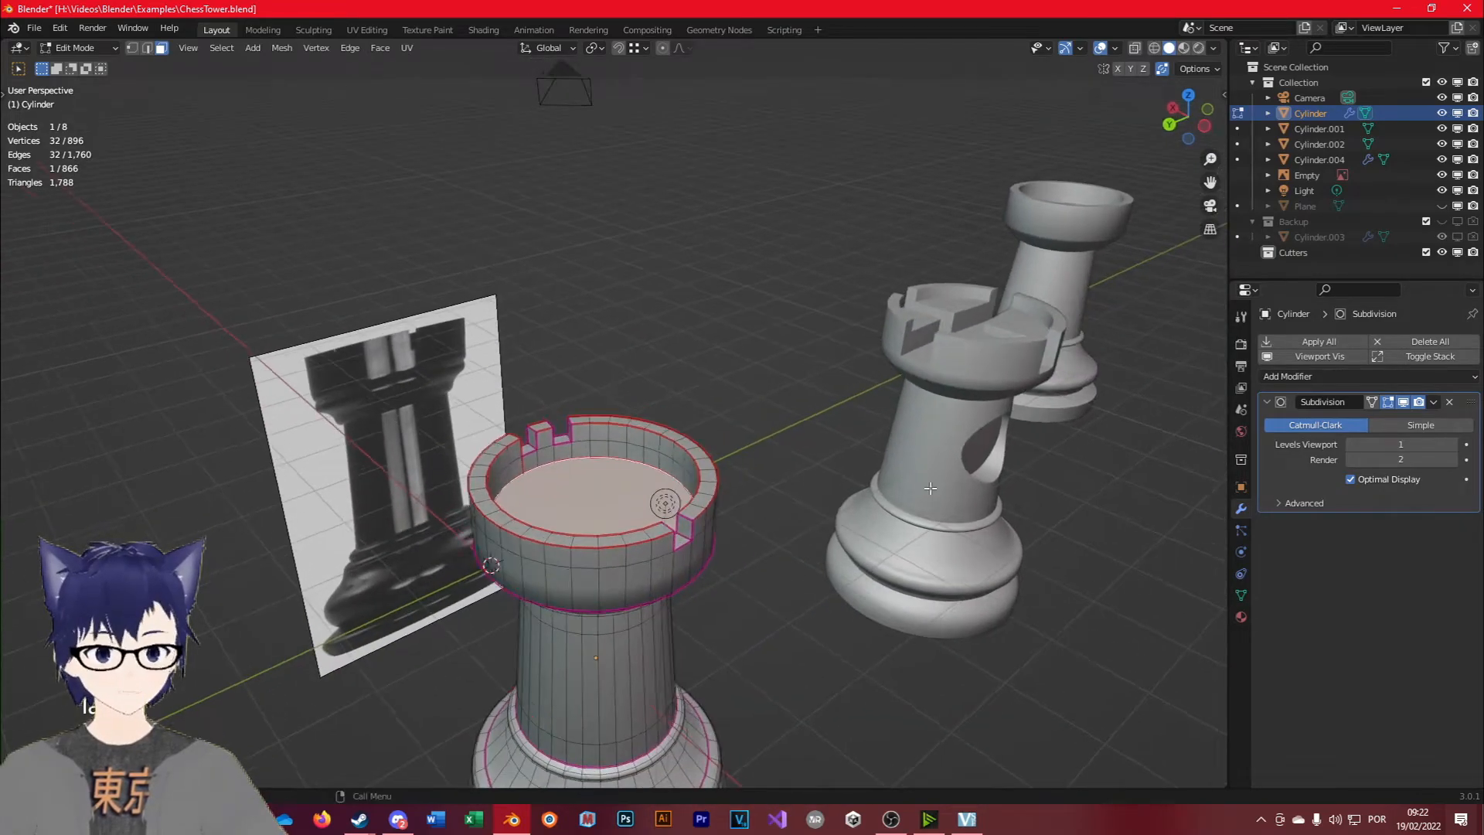
{"action": "left_click", "coordinate": [1319, 342]}
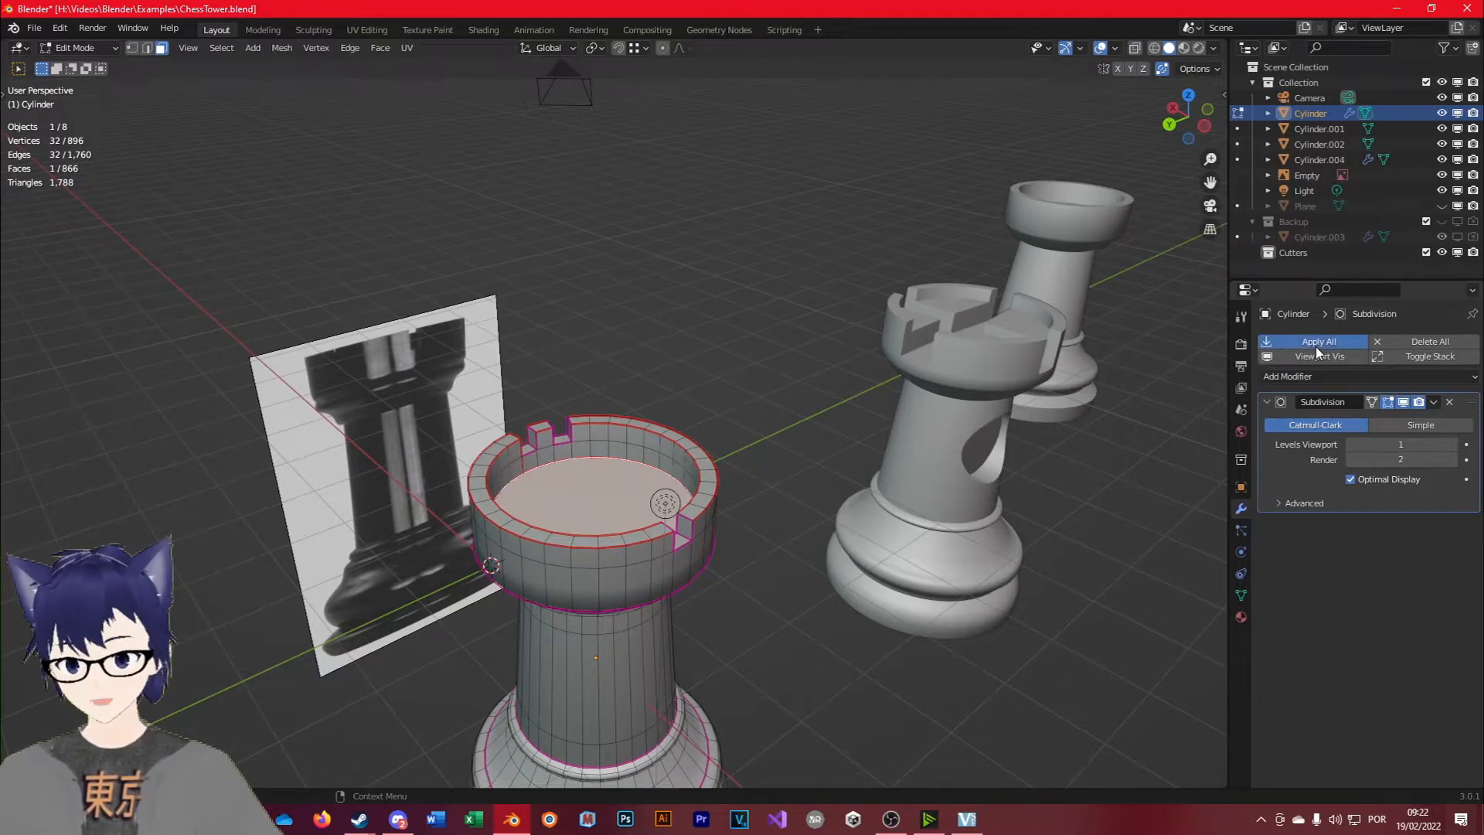
{"action": "key", "text": "Tab"}
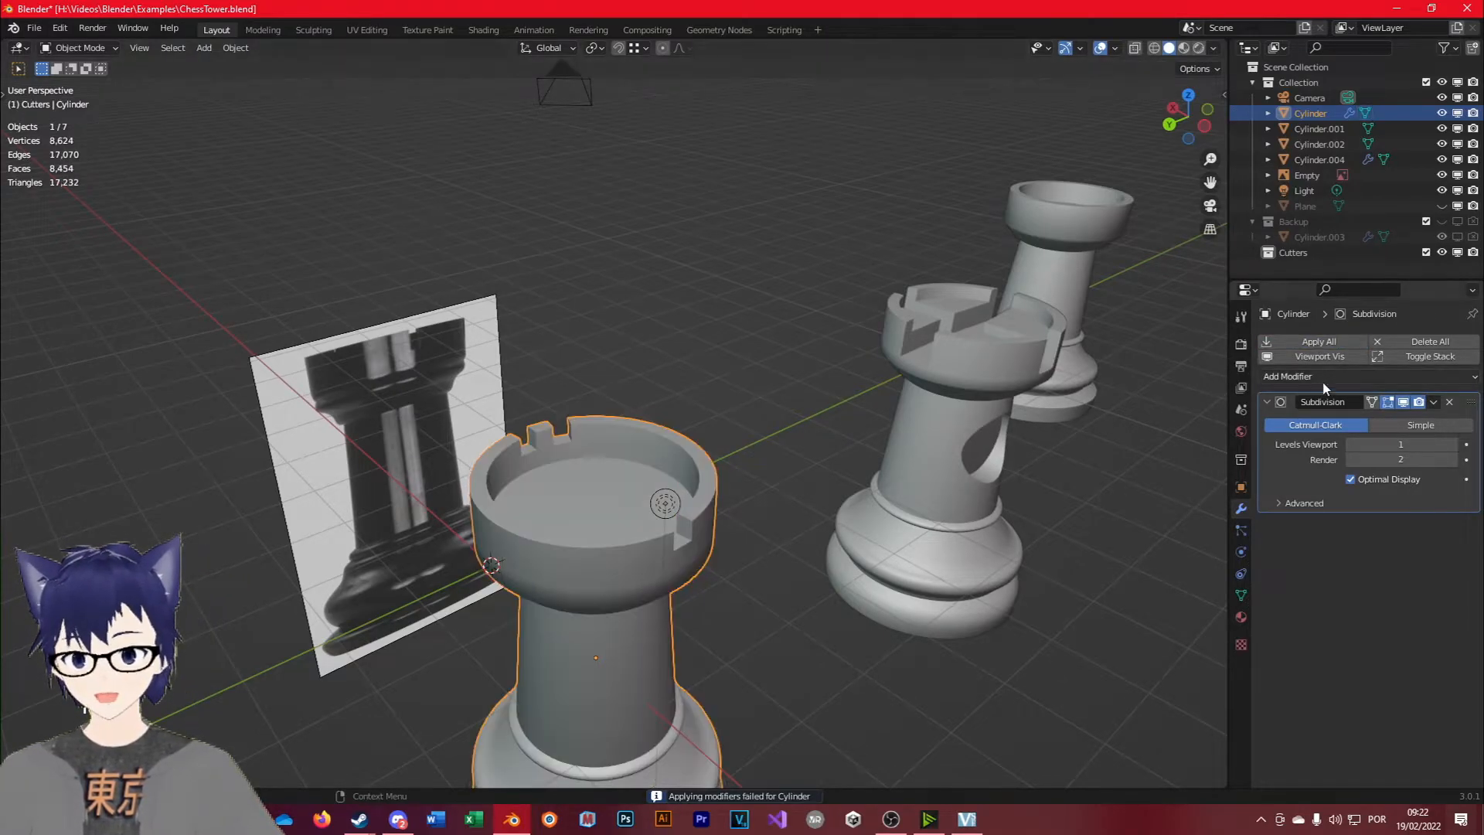
{"action": "left_click", "coordinate": [1319, 341]}
Examine the dense mesh of the Cylinder tower in Edit Mode after applying the subdivision.
{"action": "key", "text": "Tab"}
{"action": "scroll", "coordinate": [640, 575], "scroll_direction": "up", "scroll_amount": 2}
{"action": "scroll", "coordinate": [606, 611], "scroll_direction": "down", "scroll_amount": 7}
{"action": "middle_click_drag", "start_coordinate": [586, 632], "coordinate": [725, 625]}
{"action": "scroll", "coordinate": [606, 573], "scroll_direction": "up", "scroll_amount": 3}
{"action": "scroll", "coordinate": [662, 537], "scroll_direction": "up", "scroll_amount": 3}
{"action": "key", "text": "Tab"}
{"action": "key", "text": "ctrl+z"}
{"action": "key", "text": "ctrl+z"}
{"action": "scroll", "coordinate": [946, 652], "scroll_direction": "up", "scroll_amount": 1}
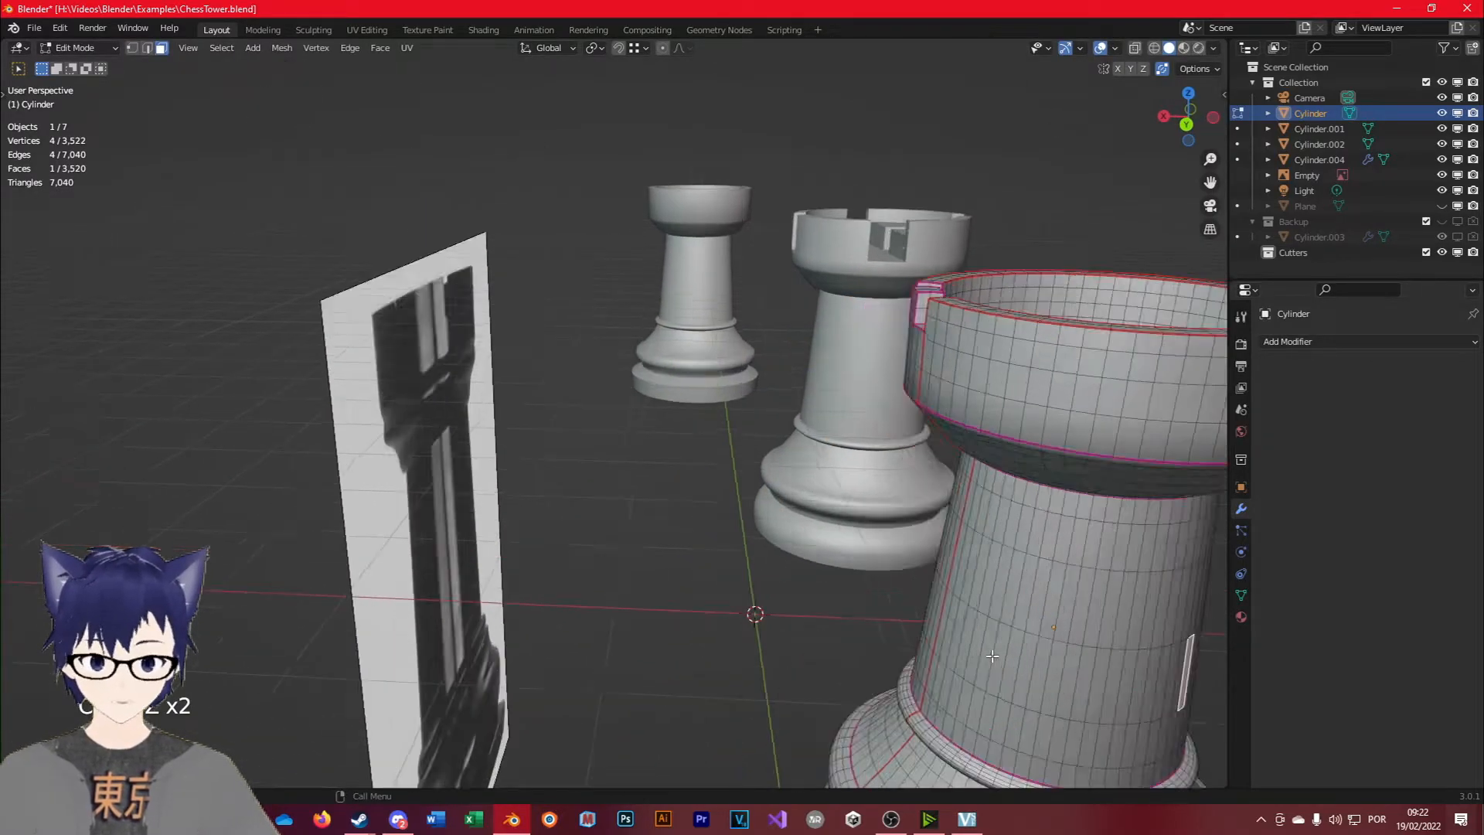
Try to extrude two separate faces on the thin ring below the Cylinder tower's shaft, and return to Object Mode.
{"action": "middle_click_drag", "start_coordinate": [989, 653], "coordinate": [926, 614]}
{"action": "left_click", "coordinate": [790, 620]}
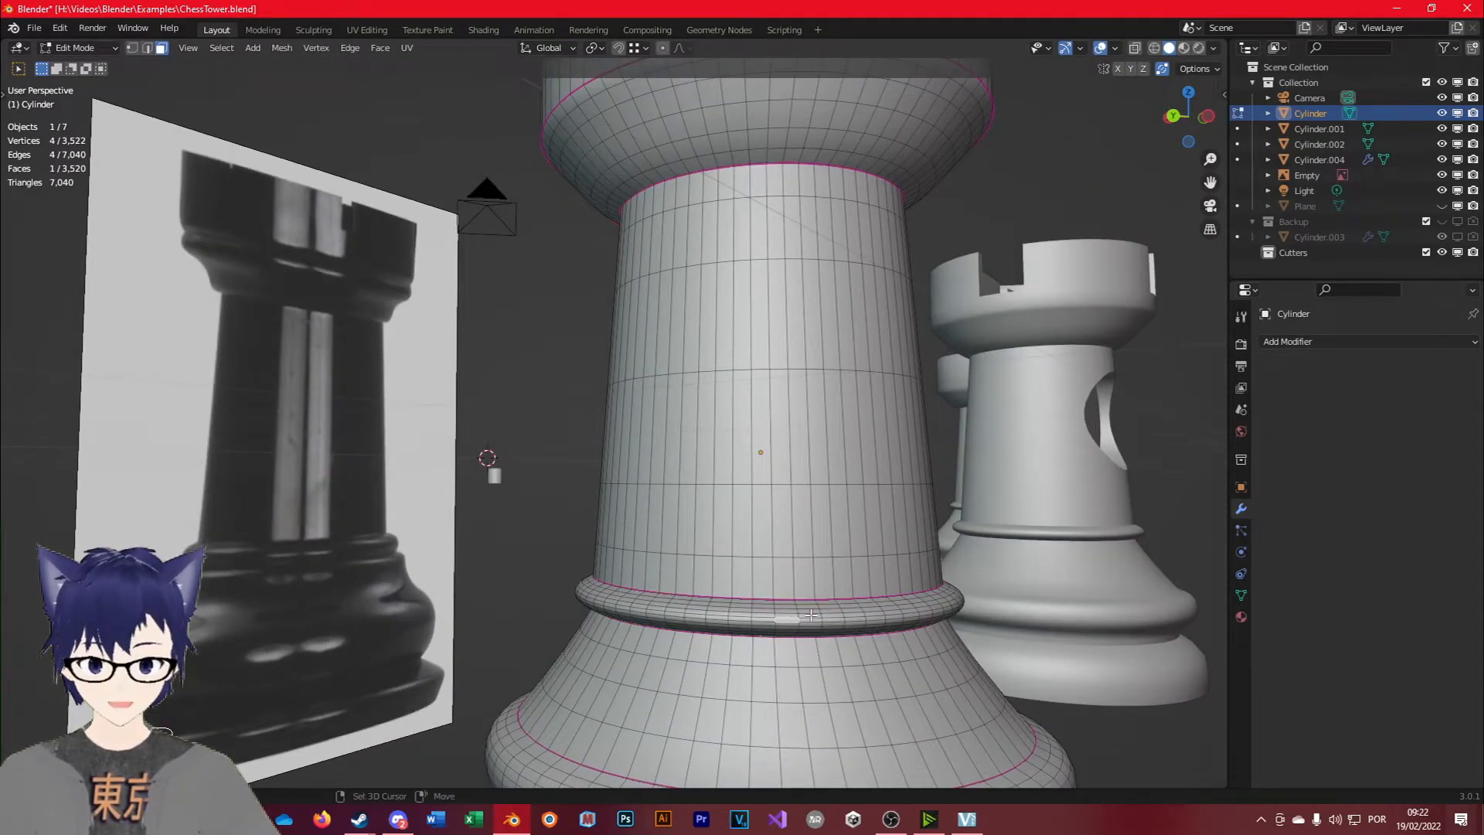
{"action": "left_click", "coordinate": [836, 611], "text": "shift"}
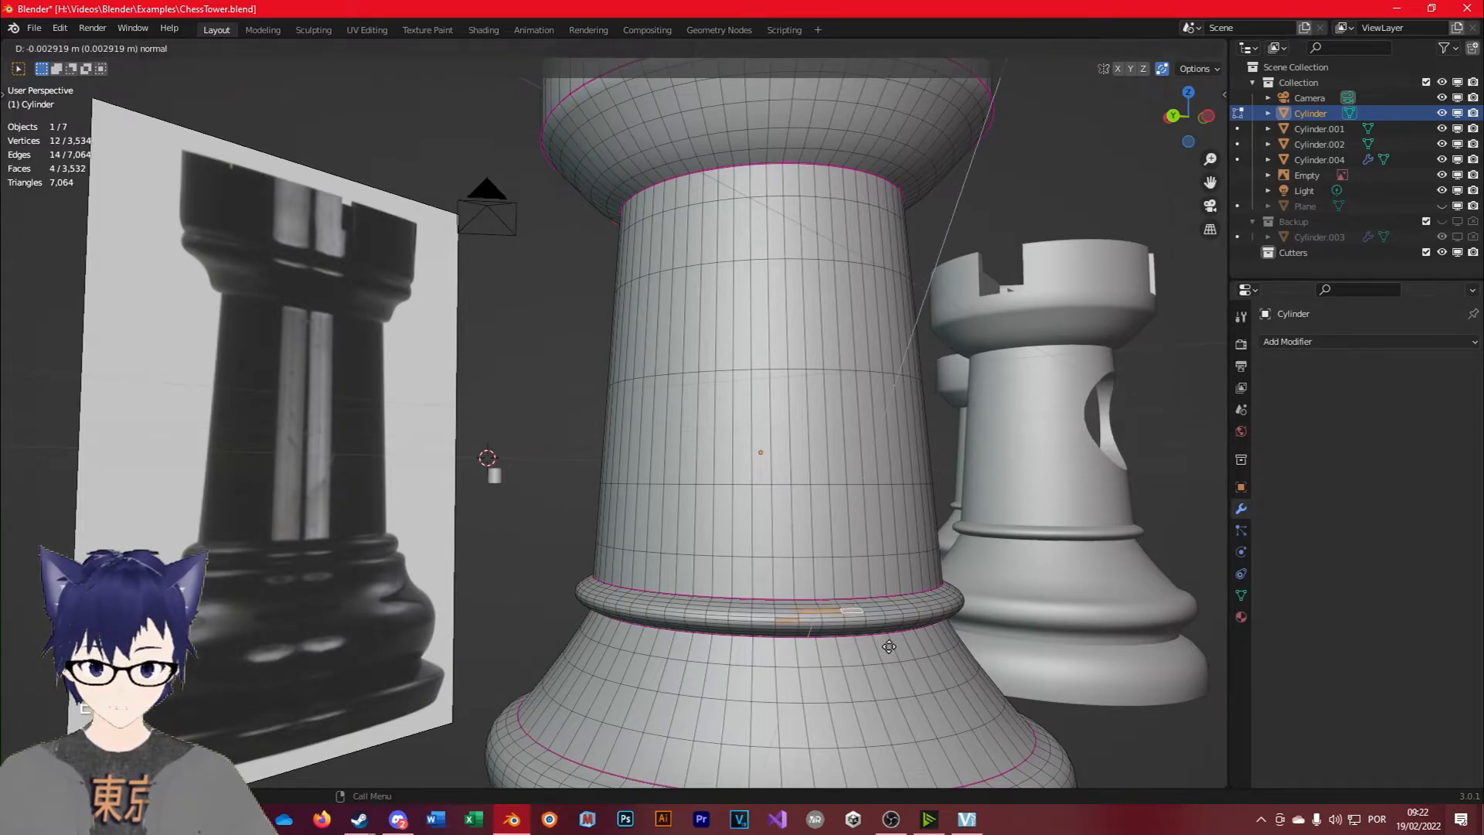
{"action": "key", "text": "e"}
{"action": "right_click", "coordinate": [943, 596]}
{"action": "middle_click_drag", "start_coordinate": [942, 595], "coordinate": [897, 637]}
{"action": "key", "text": "Tab"}
{"action": "scroll", "coordinate": [903, 588], "scroll_direction": "down", "scroll_amount": 5}
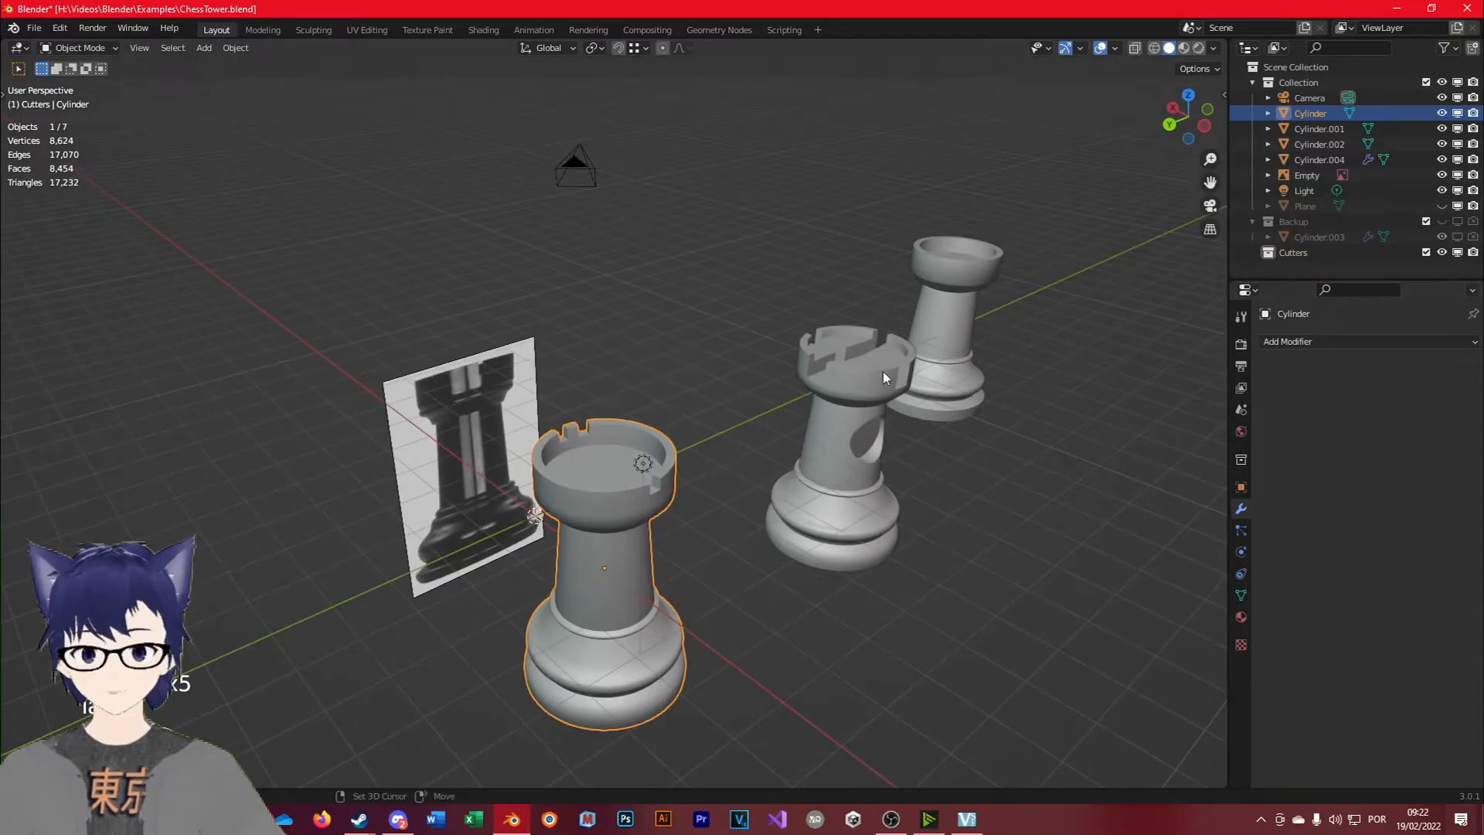
Select the duplicated plain tower, Cylinder.004, and open it in Edit Mode from the top view.
{"action": "middle_click_drag", "start_coordinate": [886, 377], "coordinate": [920, 399]}
{"action": "left_click", "coordinate": [871, 413]}
{"action": "key", "text": "Tab"}
{"action": "scroll", "coordinate": [938, 492], "scroll_direction": "up", "scroll_amount": 2}
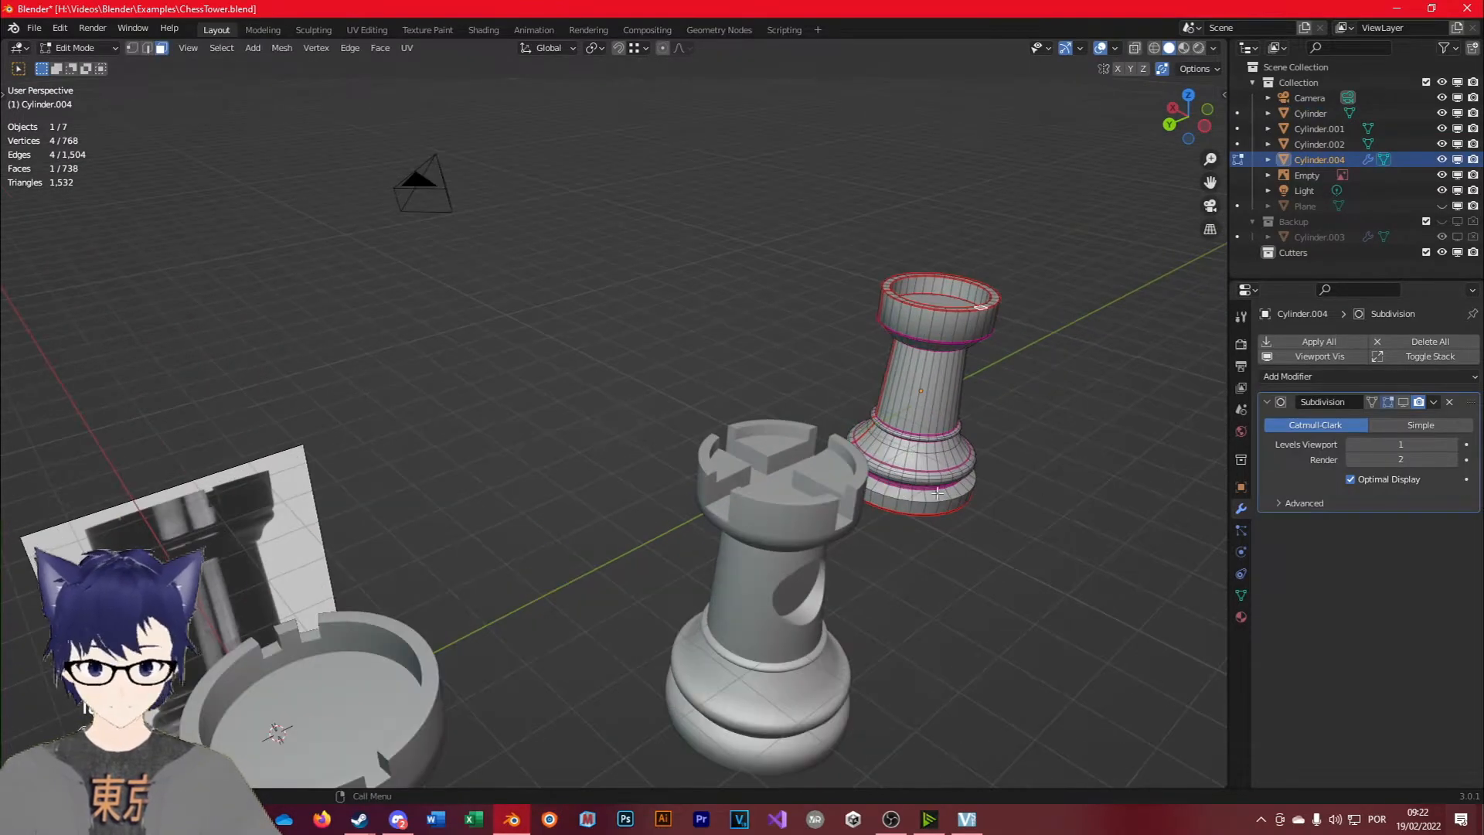
{"action": "key", "text": "Tab"}
{"action": "middle_click_drag", "start_coordinate": [820, 545], "coordinate": [726, 555]}
{"action": "middle_click_drag", "start_coordinate": [870, 516], "coordinate": [515, 462], "text": "shift"}
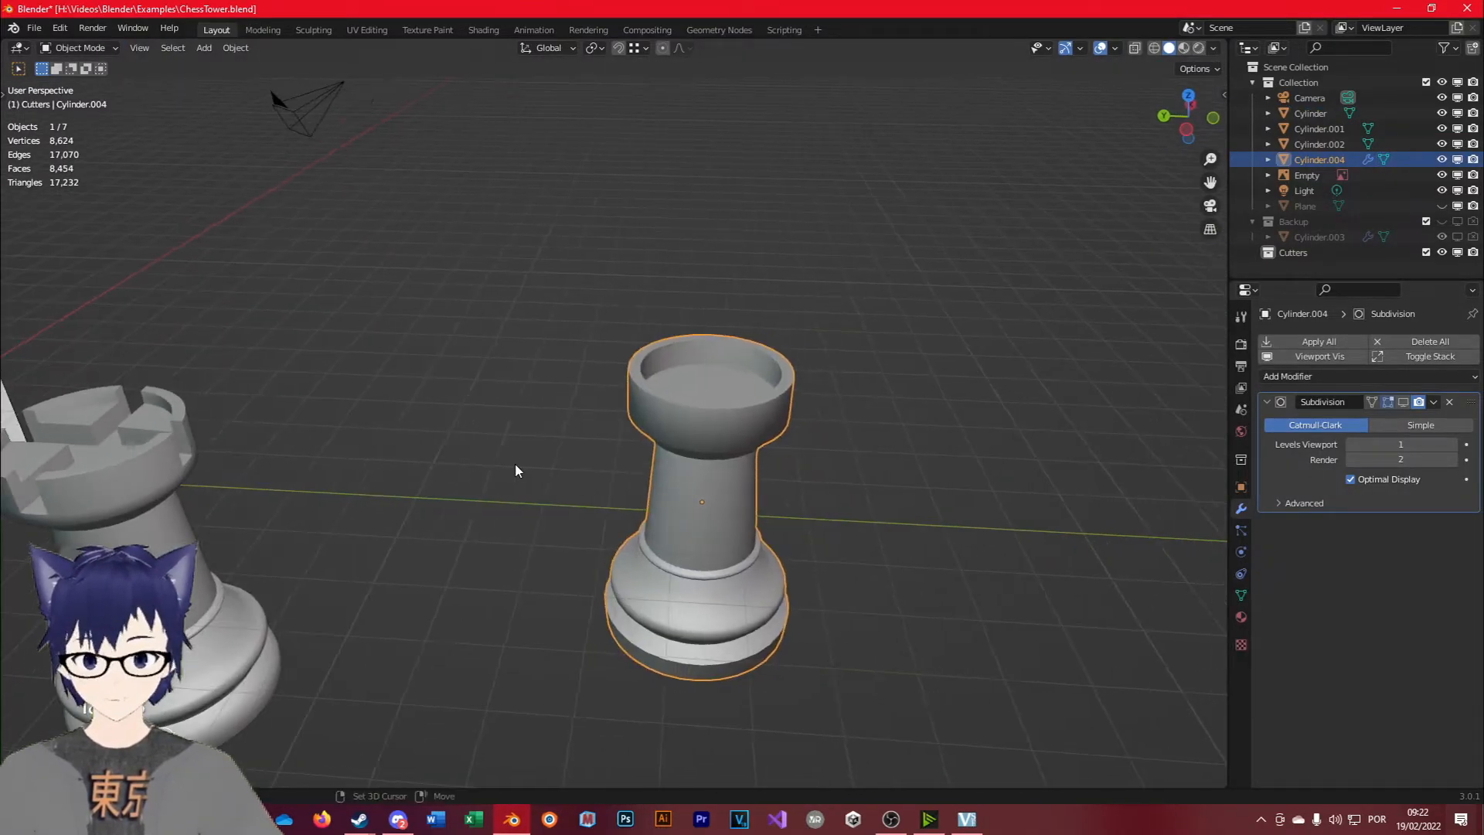
{"action": "key", "text": "KP_1"}
{"action": "key", "text": "KP_1"}
{"action": "key", "text": "KP_7"}
{"action": "scroll", "coordinate": [502, 544], "scroll_direction": "up", "scroll_amount": 3}
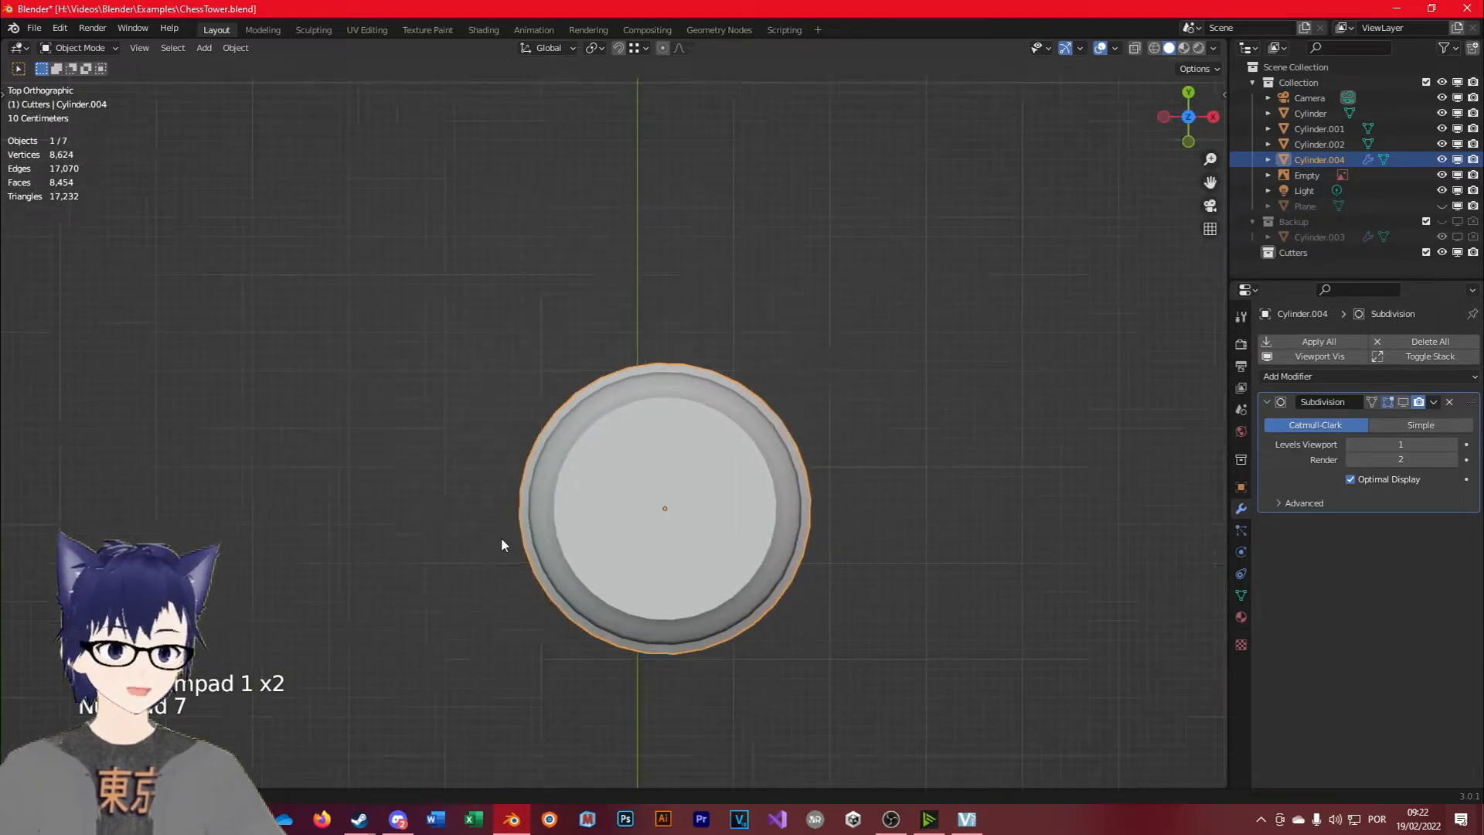
{"action": "key", "text": "Tab"}
{"action": "middle_click_drag", "start_coordinate": [564, 497], "coordinate": [797, 430]}
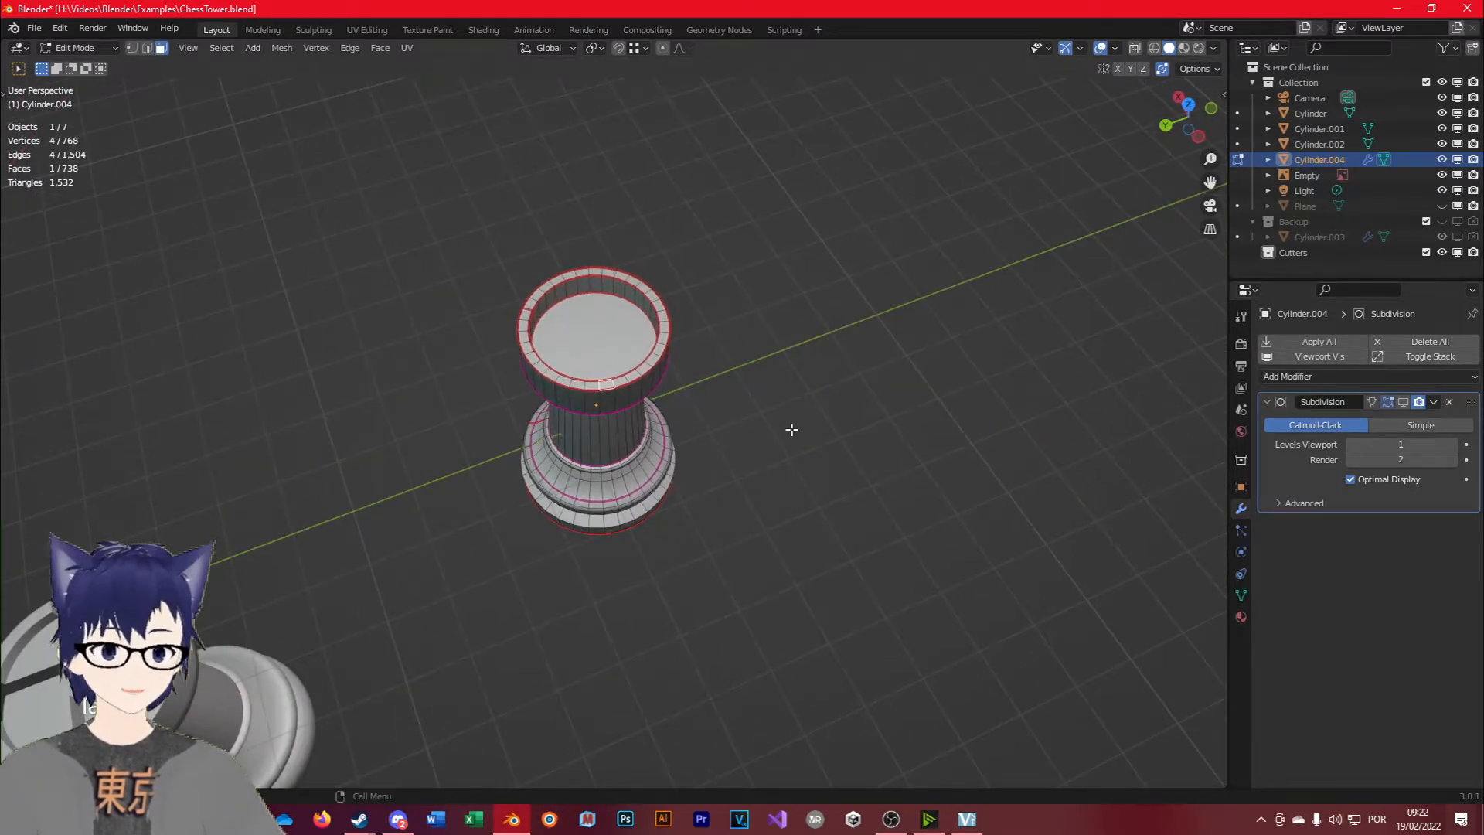
{"action": "key", "text": "KP_7"}
{"action": "scroll", "coordinate": [782, 431], "scroll_direction": "up", "scroll_amount": 3}
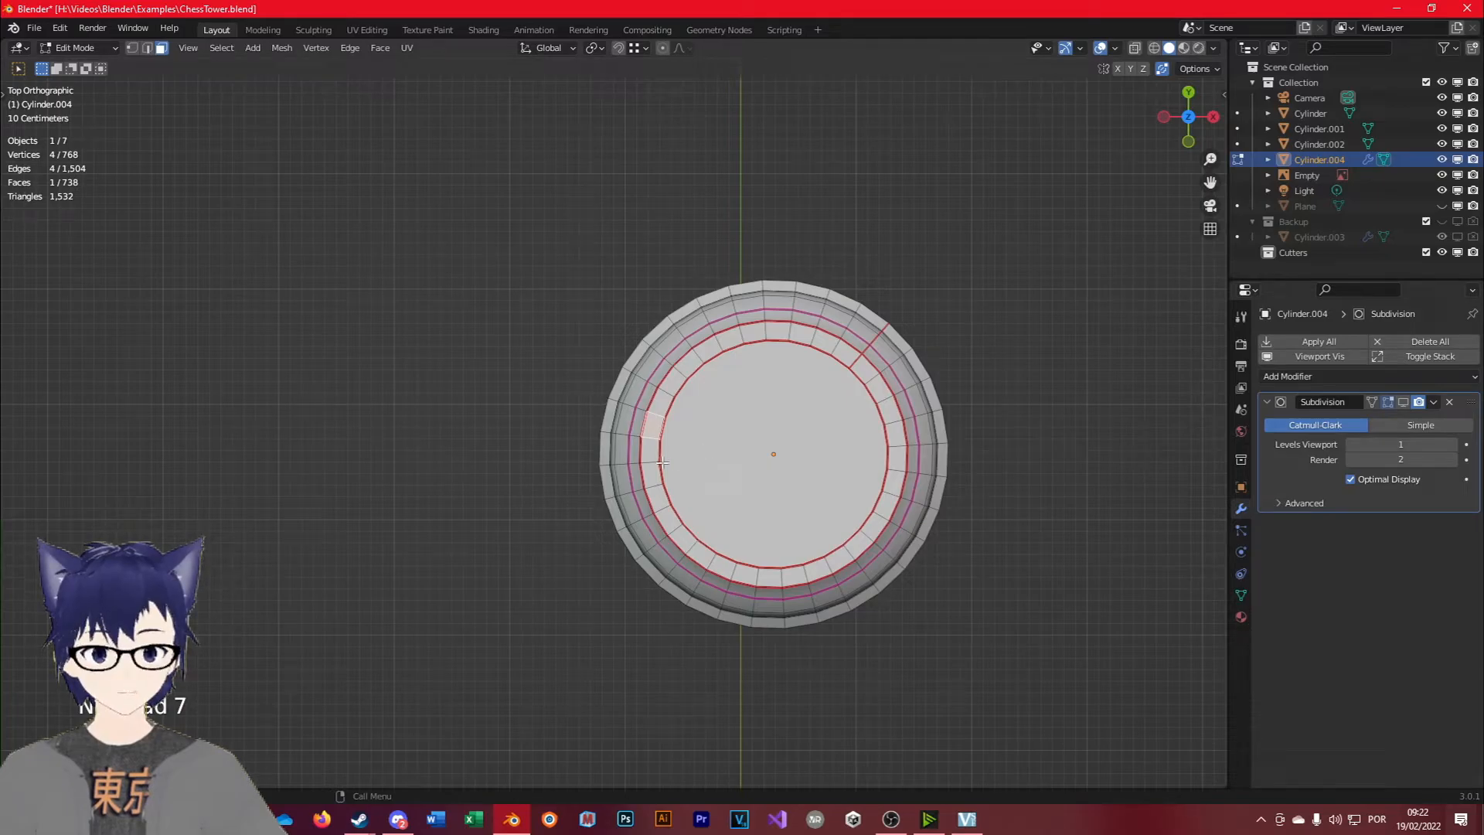
Try an axis-constrained, cut-through knife cut from a vertex on the inner rim of the crown.
{"action": "key", "text": "k"}
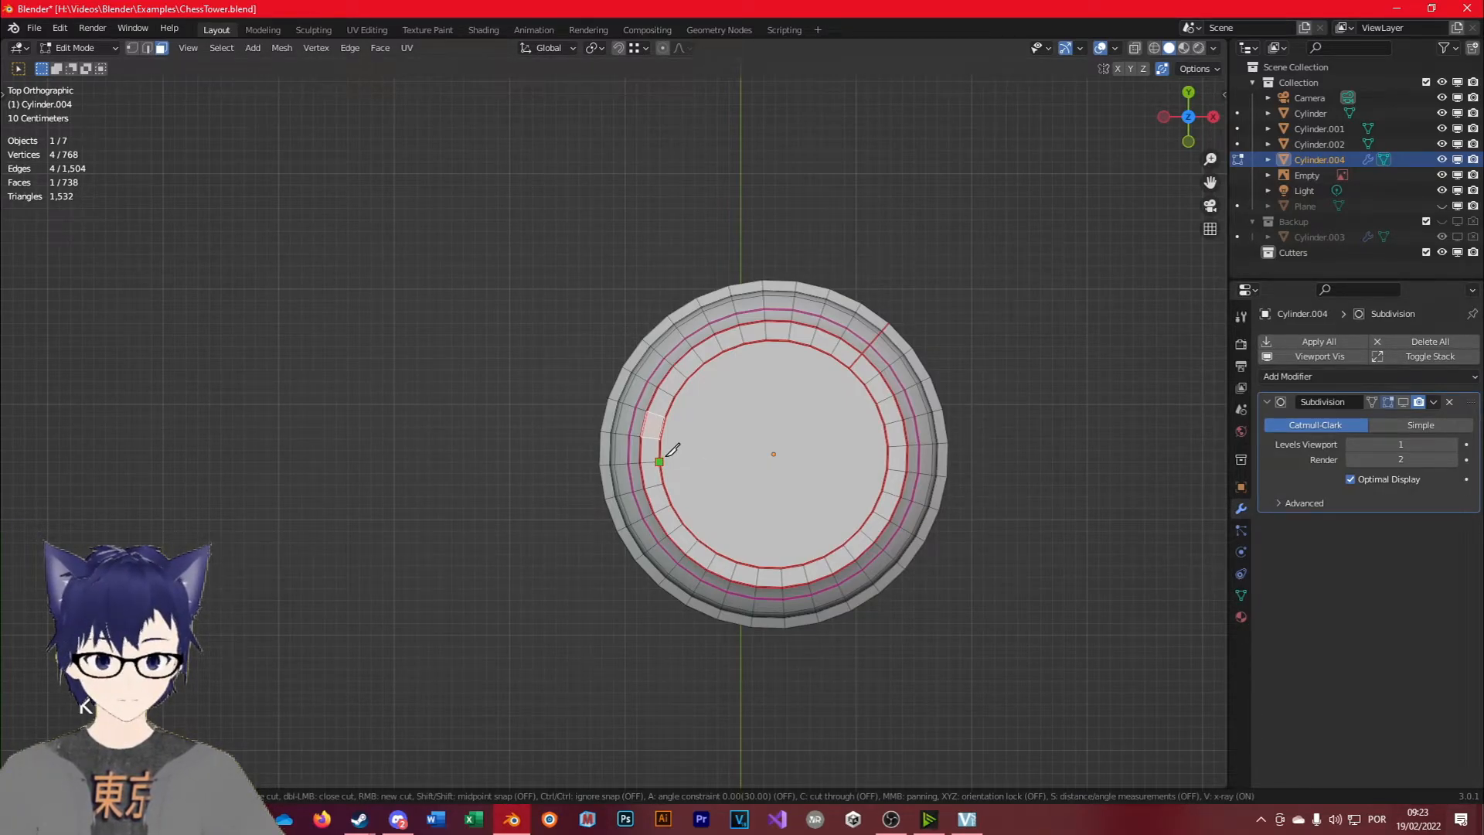
{"action": "left_click", "coordinate": [659, 462]}
{"action": "key", "text": "c"}
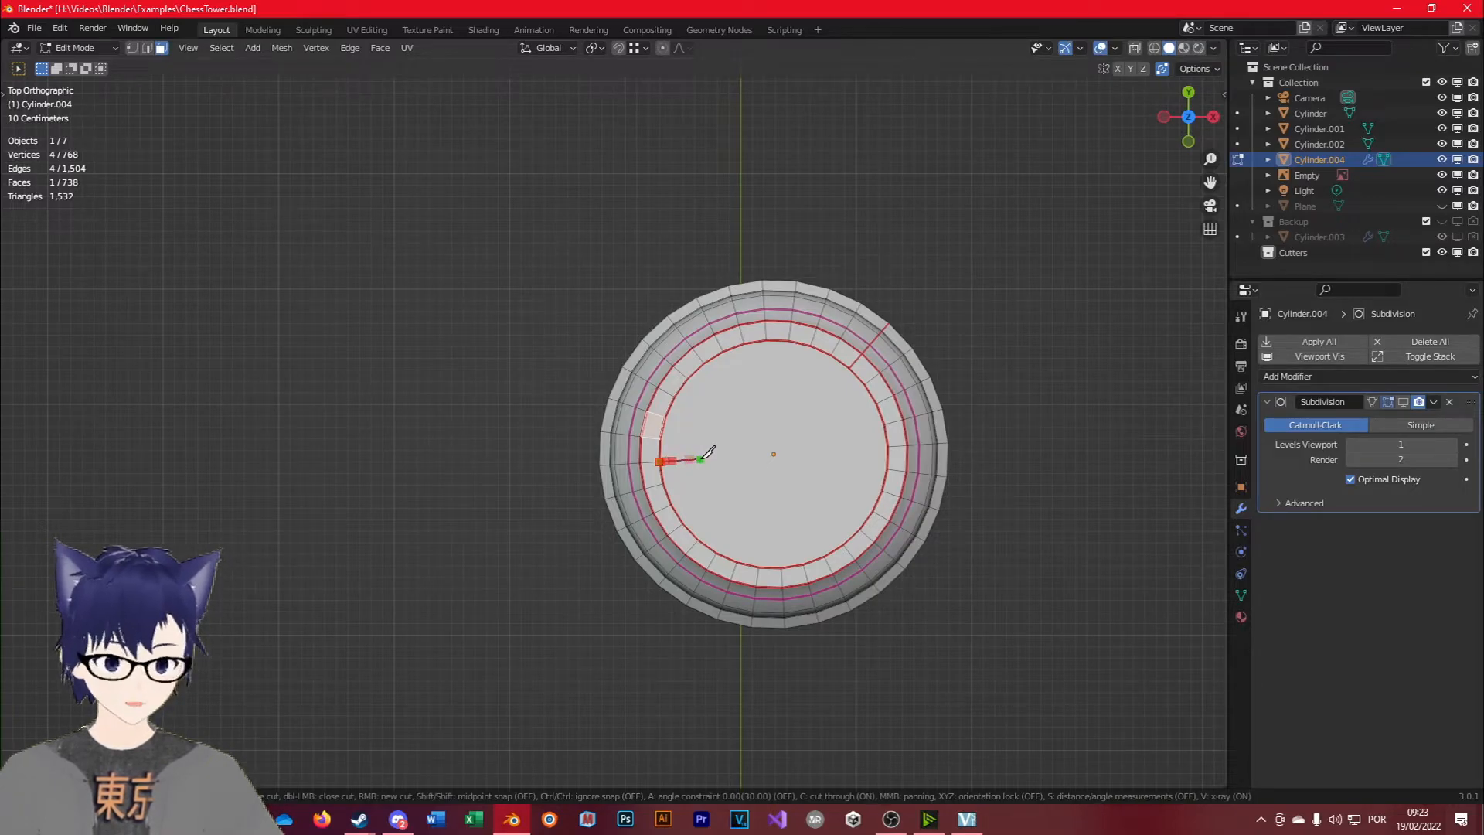
{"action": "key", "text": "c"}
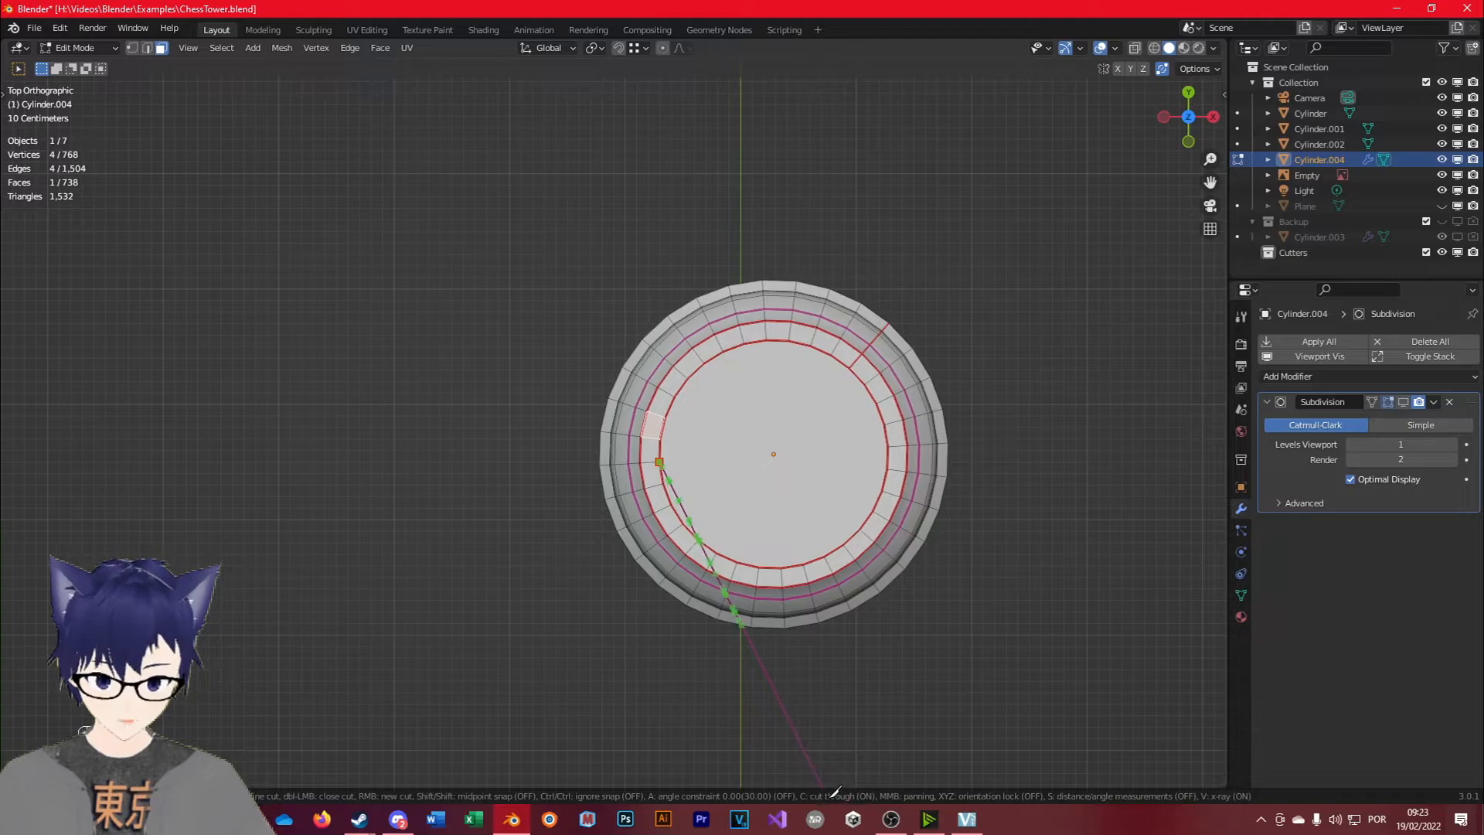
{"action": "key", "text": "z"}
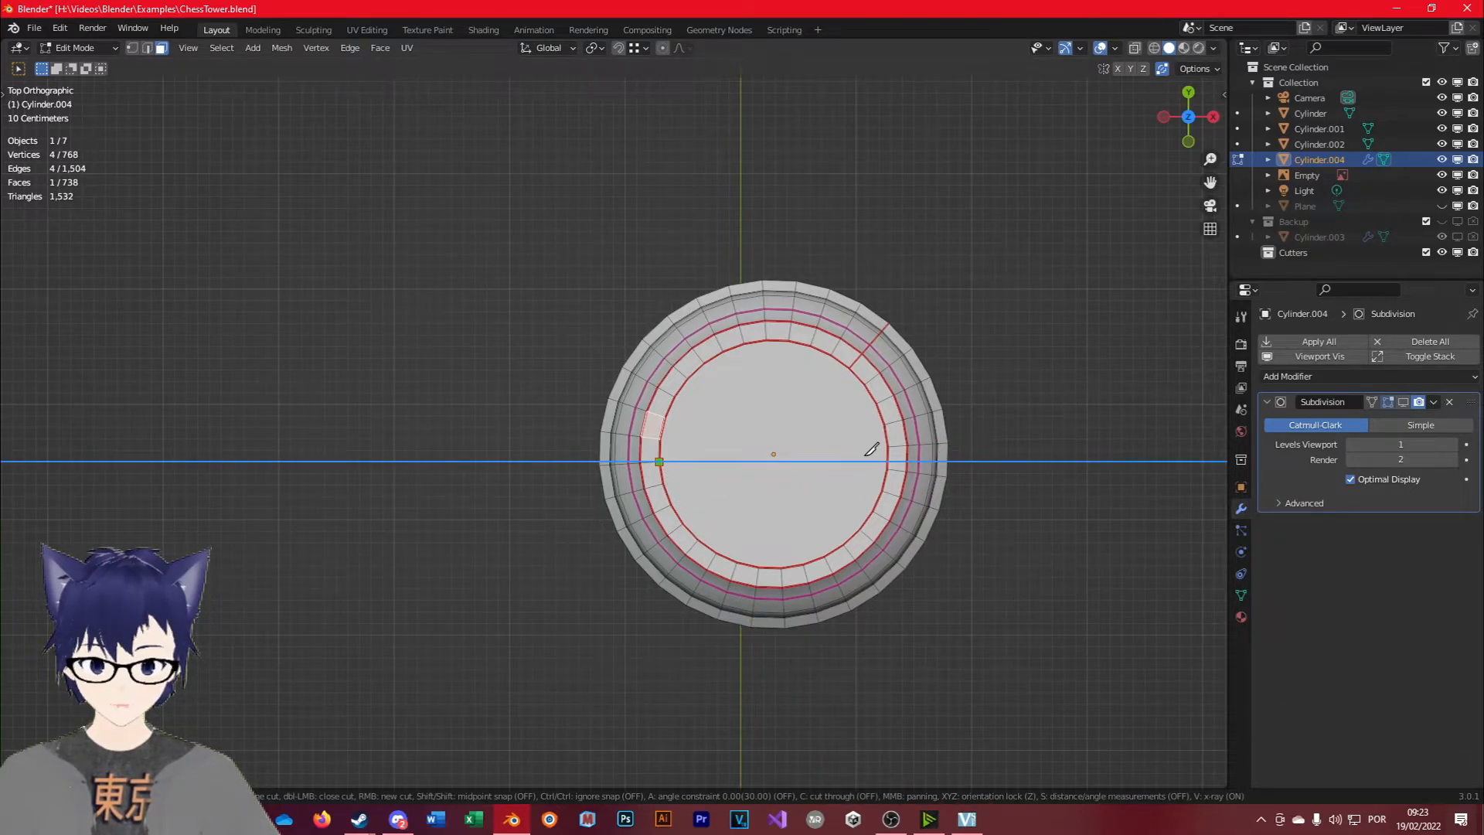
{"action": "left_click", "coordinate": [611, 463]}
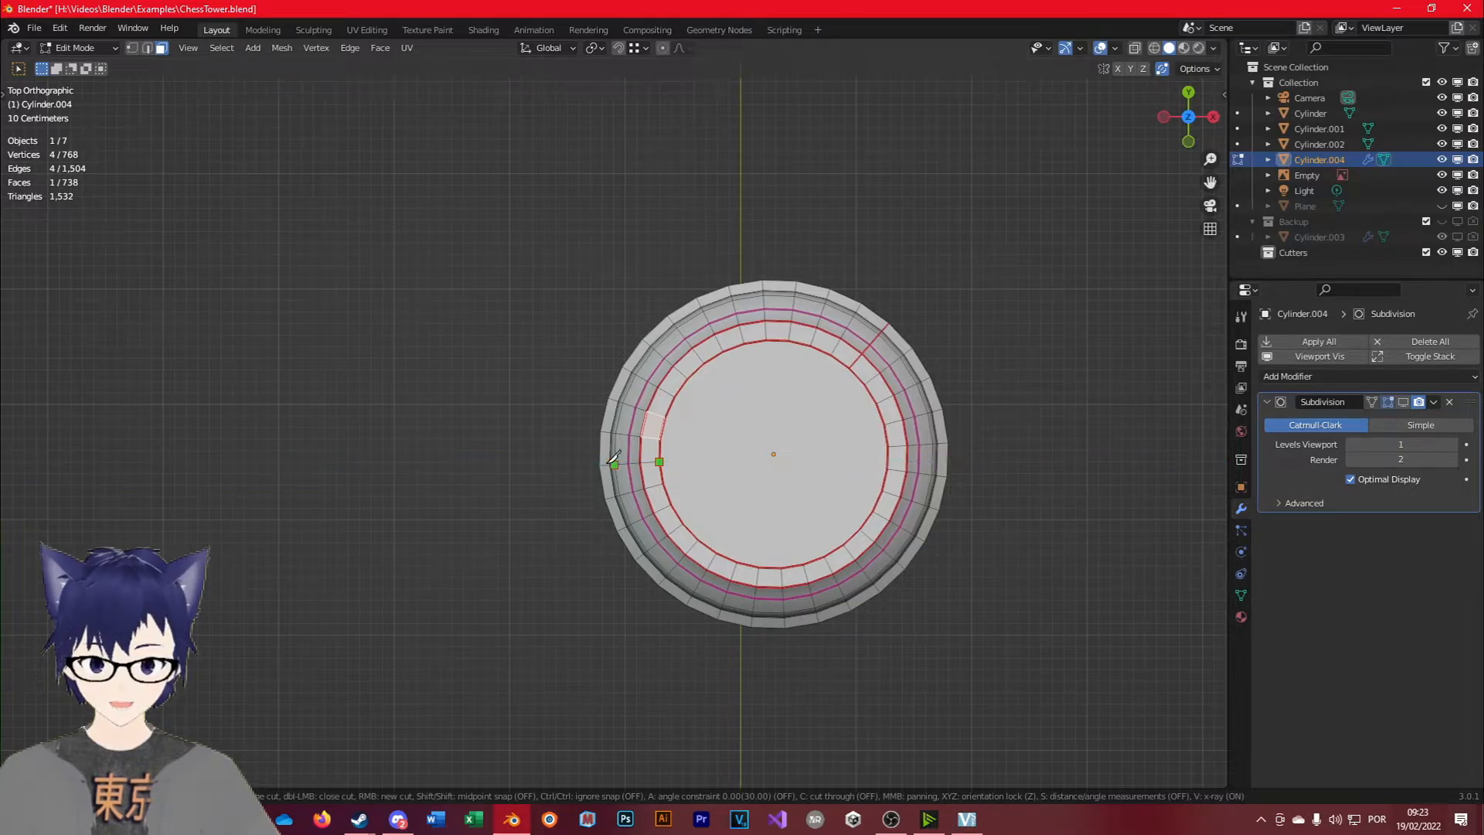
{"action": "key", "text": "Return"}
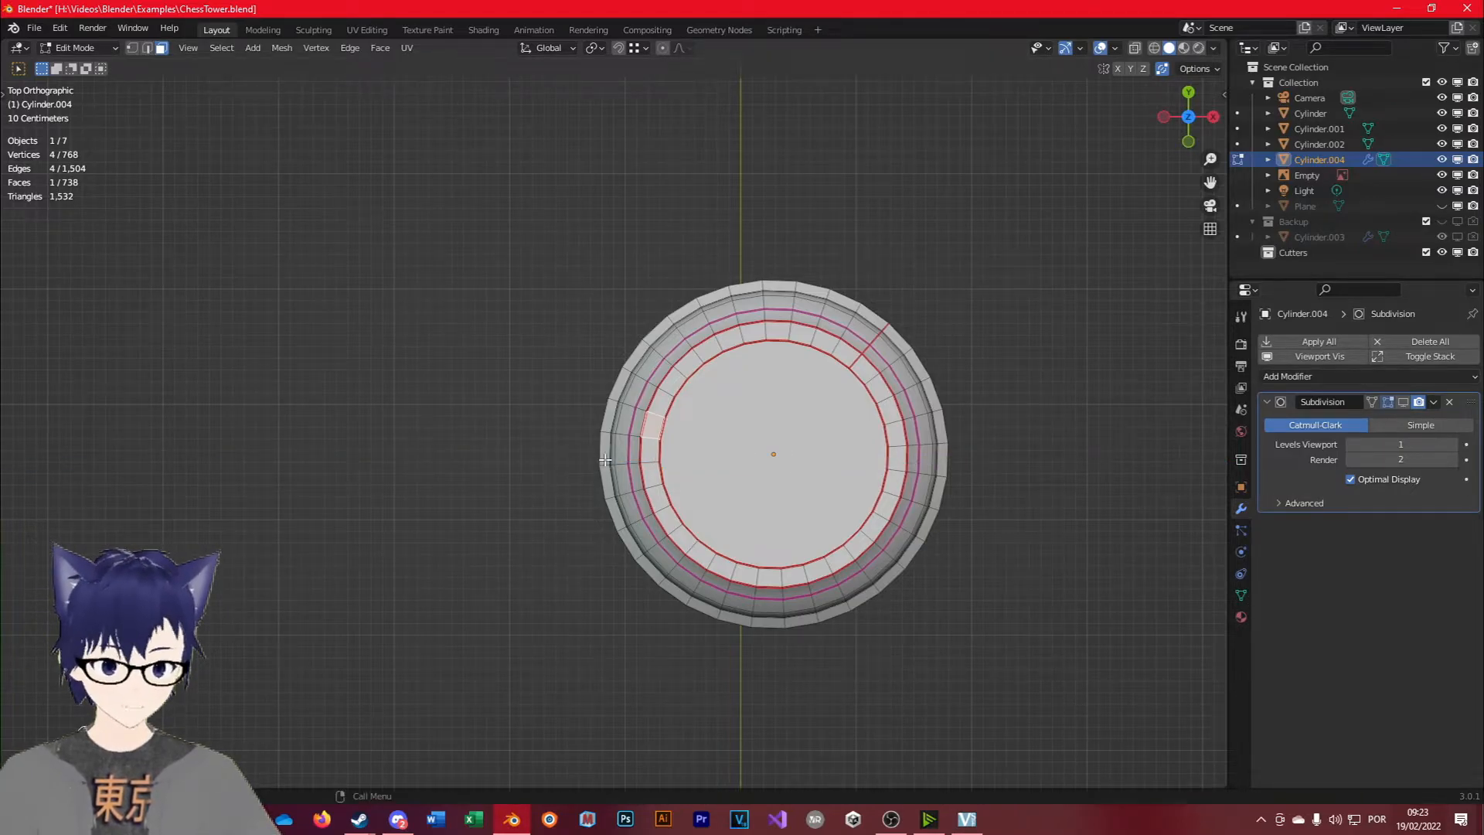
{"action": "scroll", "coordinate": [806, 426], "scroll_direction": "down", "scroll_amount": 2}
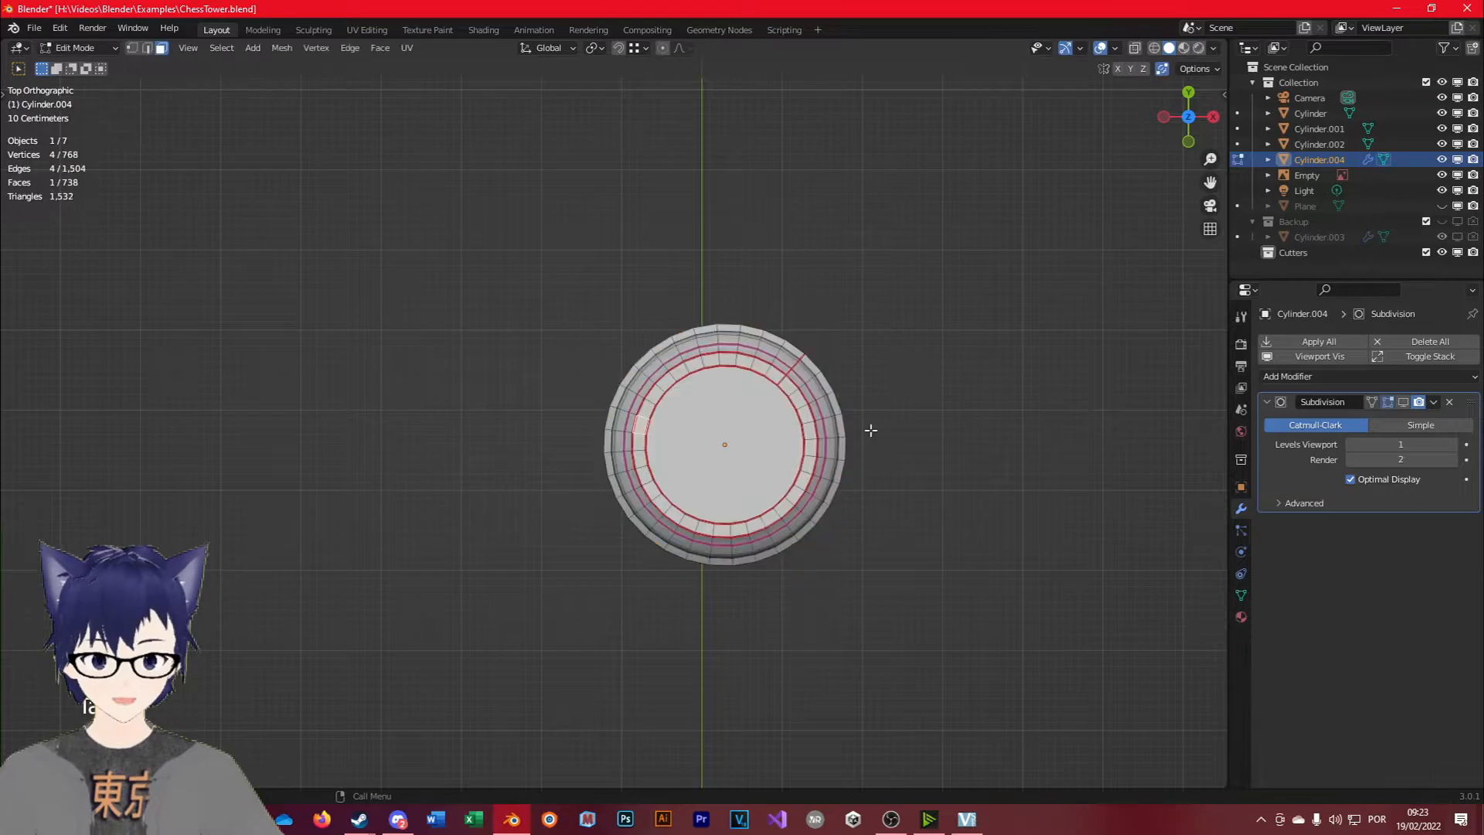
Rotate the entire Cylinder.004 mesh in top view until its radial edges line up with the X axis.
{"action": "key", "text": "a"}
{"action": "key", "text": "r"}
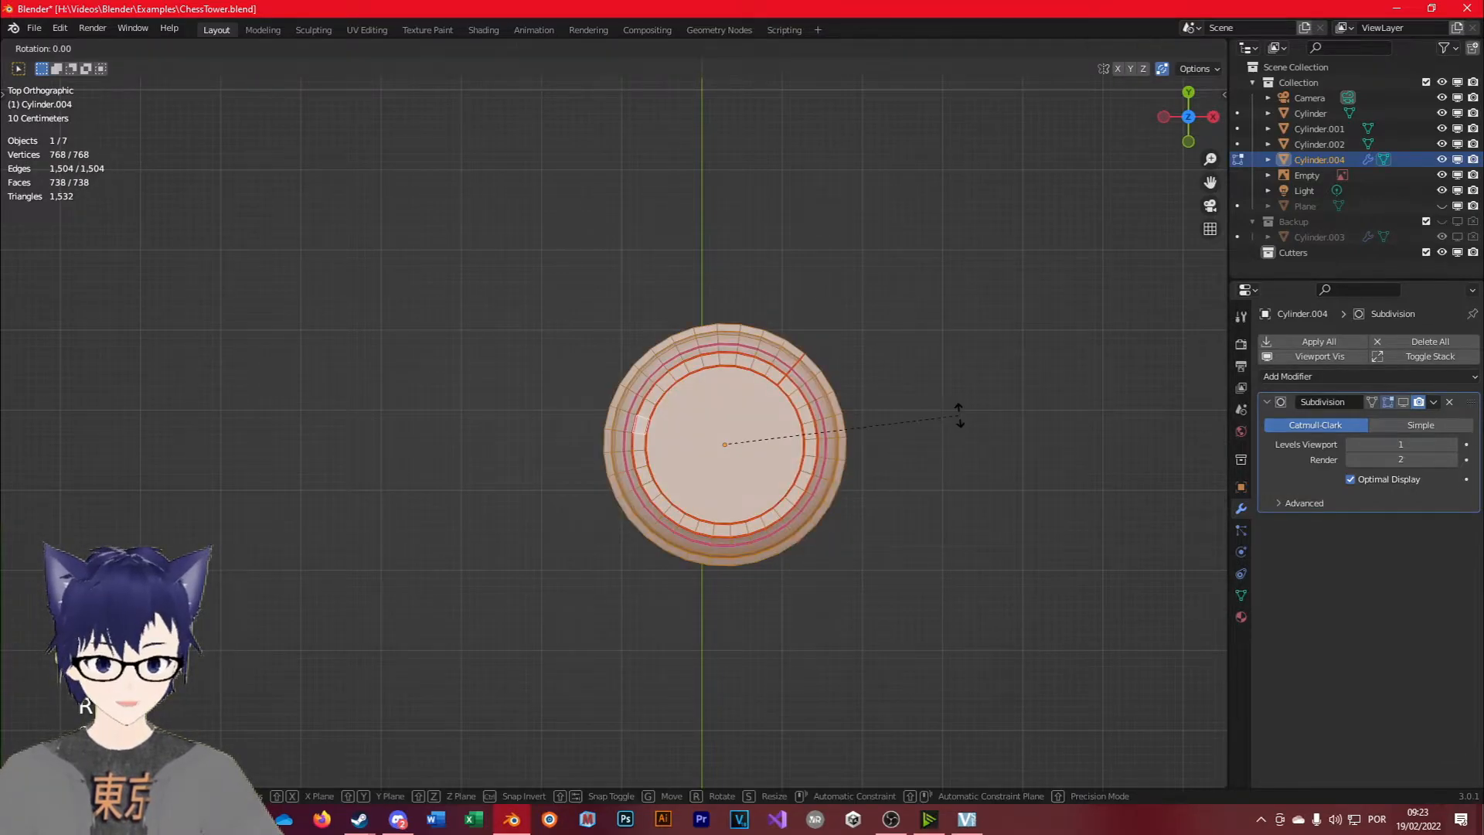
{"action": "left_click", "coordinate": [975, 483]}
{"action": "key", "text": "Tab"}
{"action": "key", "text": "Tab"}
{"action": "scroll", "coordinate": [619, 467], "scroll_direction": "up", "scroll_amount": 2}
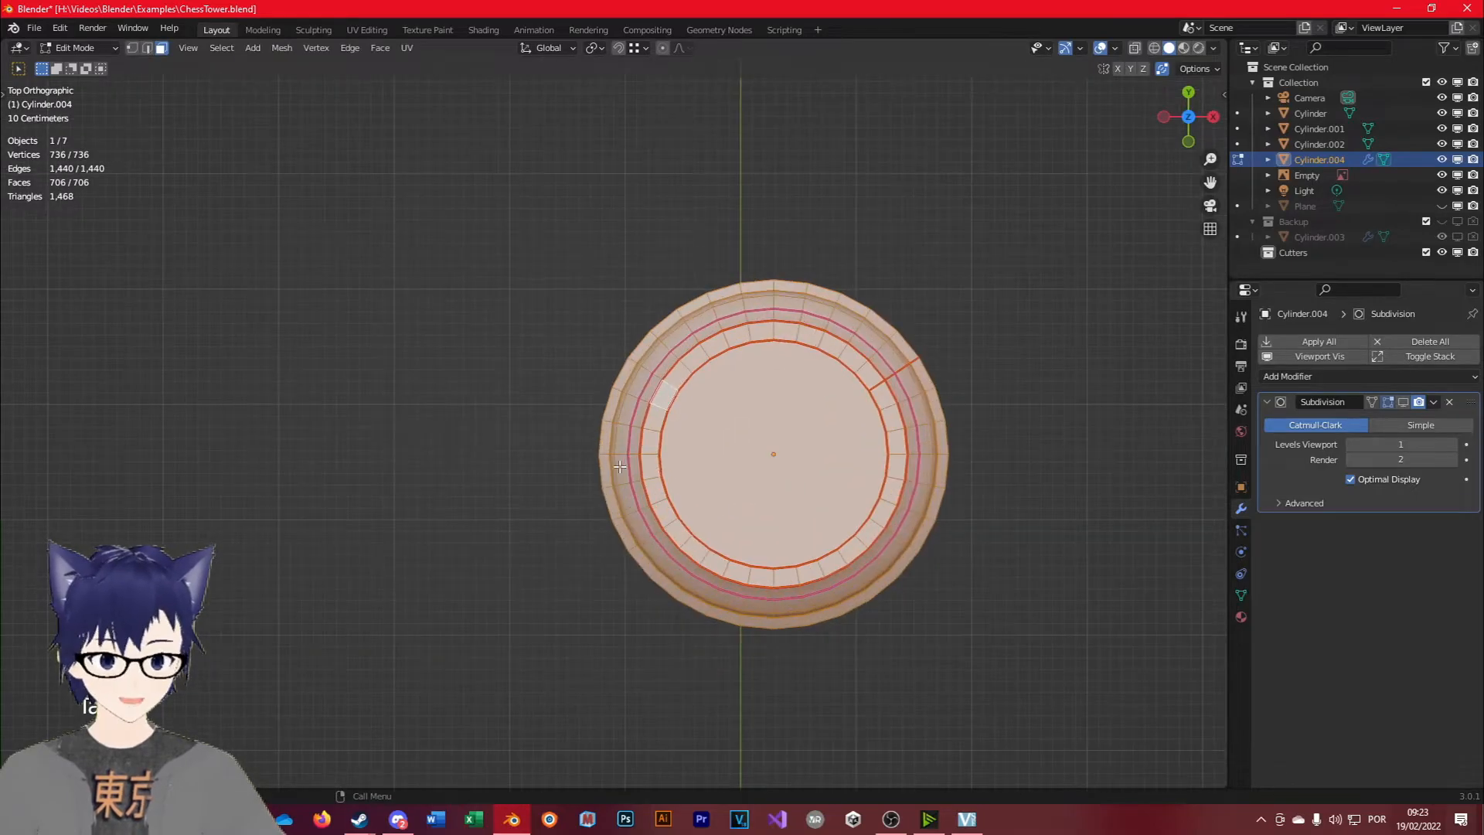
Knife-cut straight across the tower's centre along the X axis with cut-through enabled, and check the cut on the crown floor.
{"action": "key", "text": "k"}
{"action": "key", "text": "c"}
{"action": "key", "text": "z"}
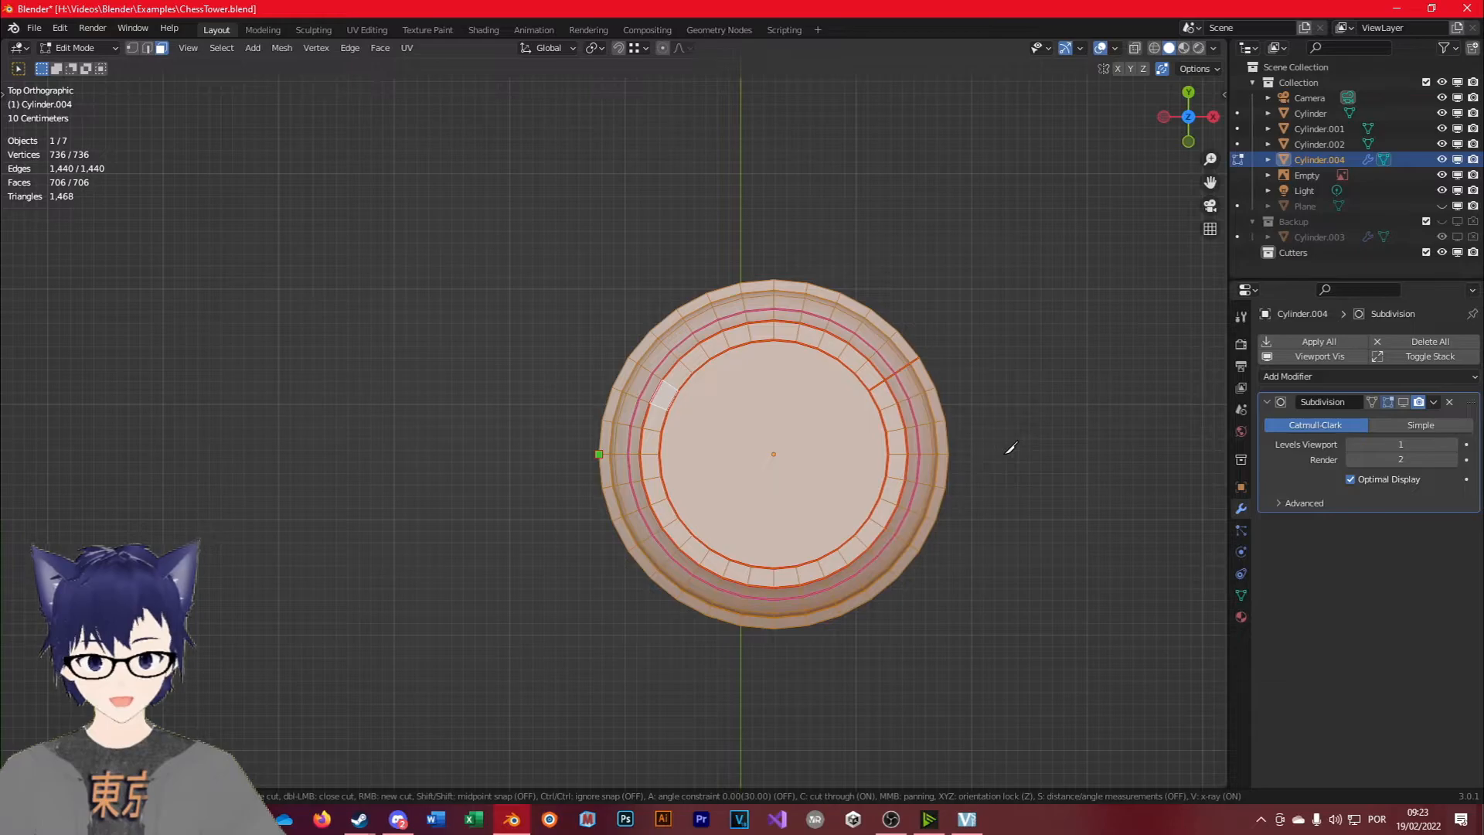
{"action": "key", "text": "x"}
{"action": "key", "text": "Return"}
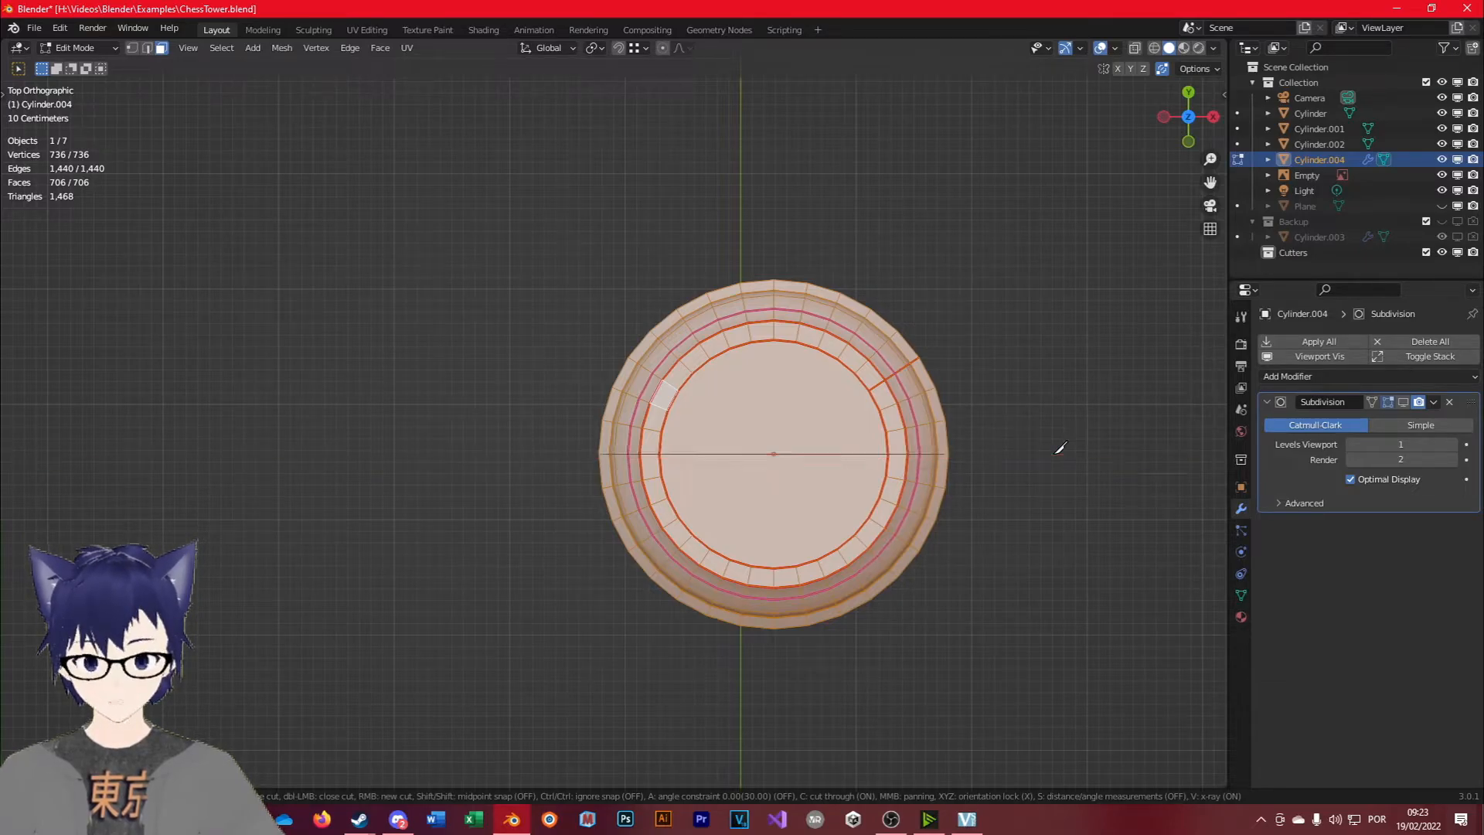
{"action": "middle_click_drag", "start_coordinate": [778, 488], "coordinate": [902, 347]}
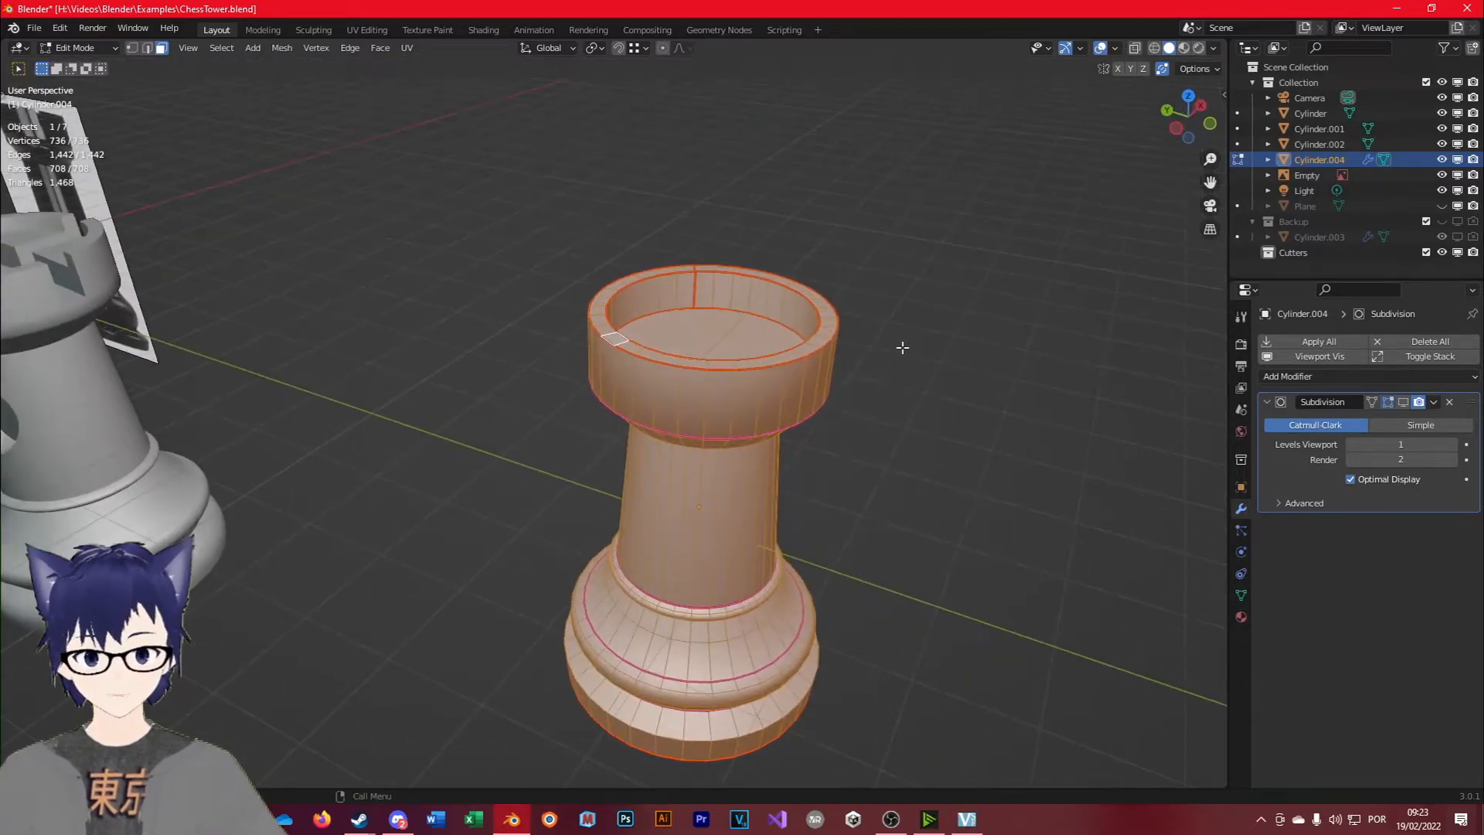
{"action": "middle_click_drag", "start_coordinate": [737, 398], "coordinate": [775, 429]}
{"action": "key", "text": "Tab"}
{"action": "key", "text": "Tab"}
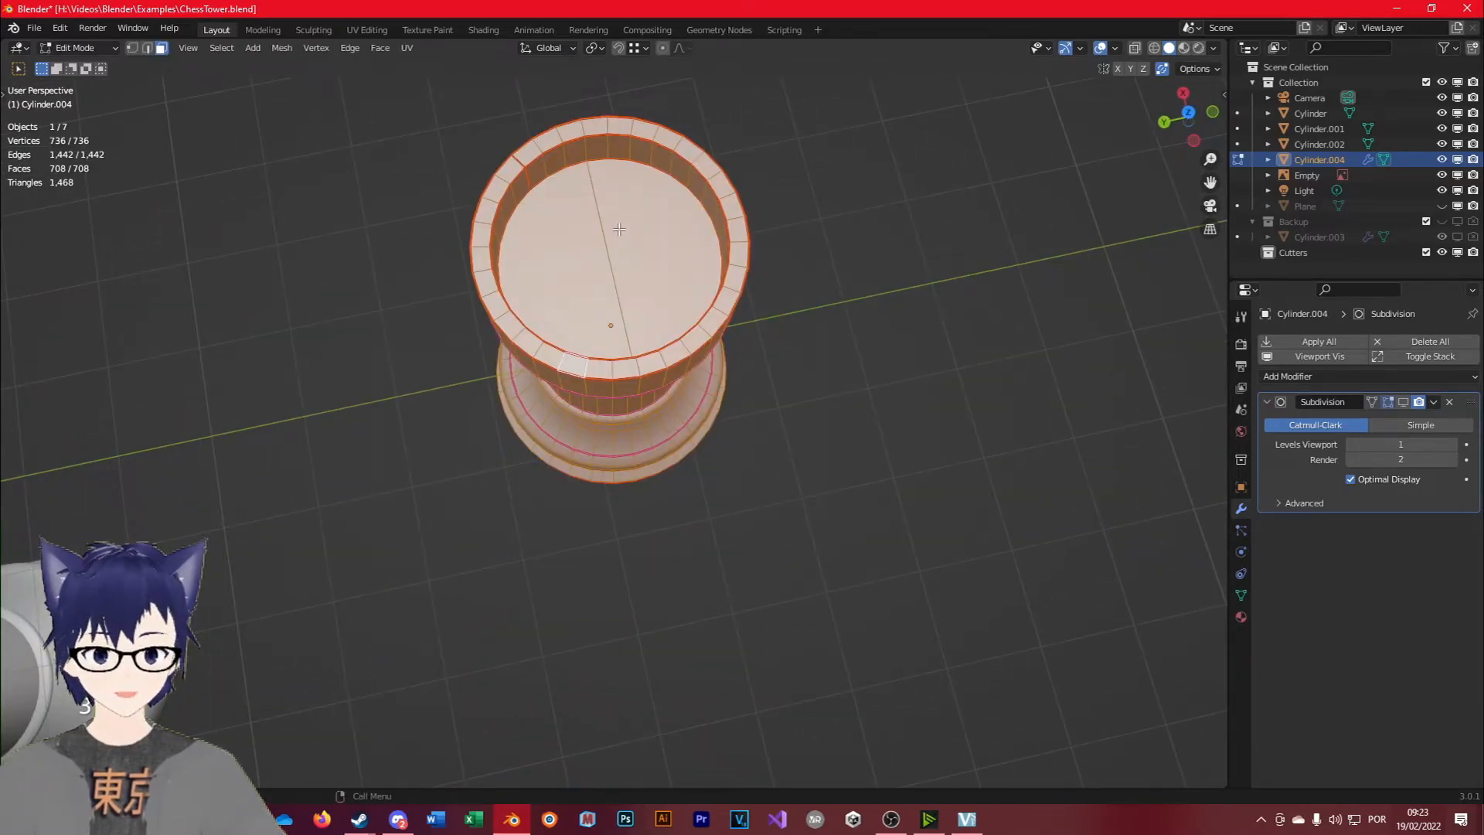
Knife-cut straight across the tower's centre along the Y axis with cut-through enabled, and check the crossed cuts on the crown floor.
{"action": "key", "text": "KP_7"}
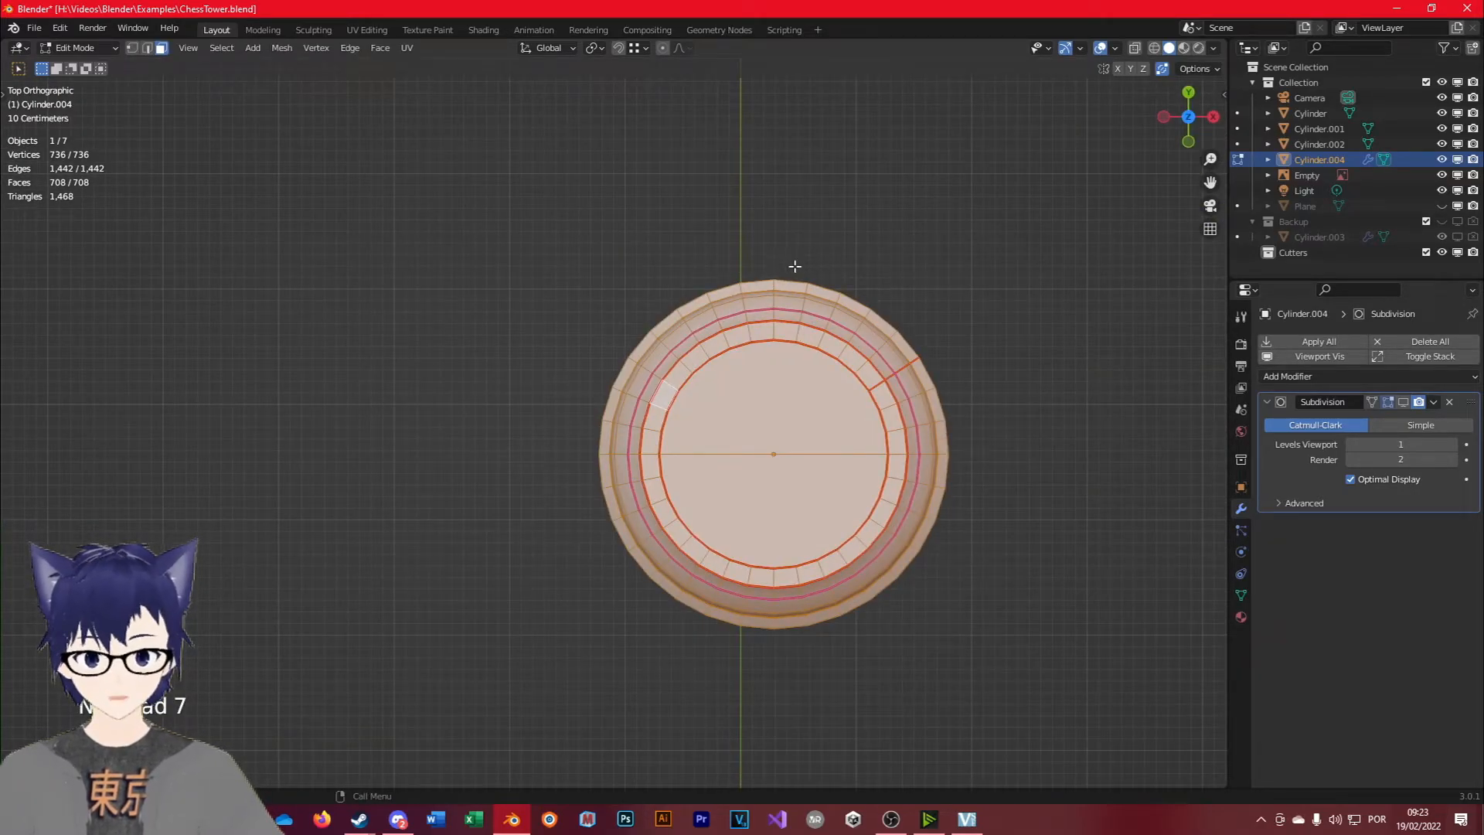
{"action": "key", "text": "k"}
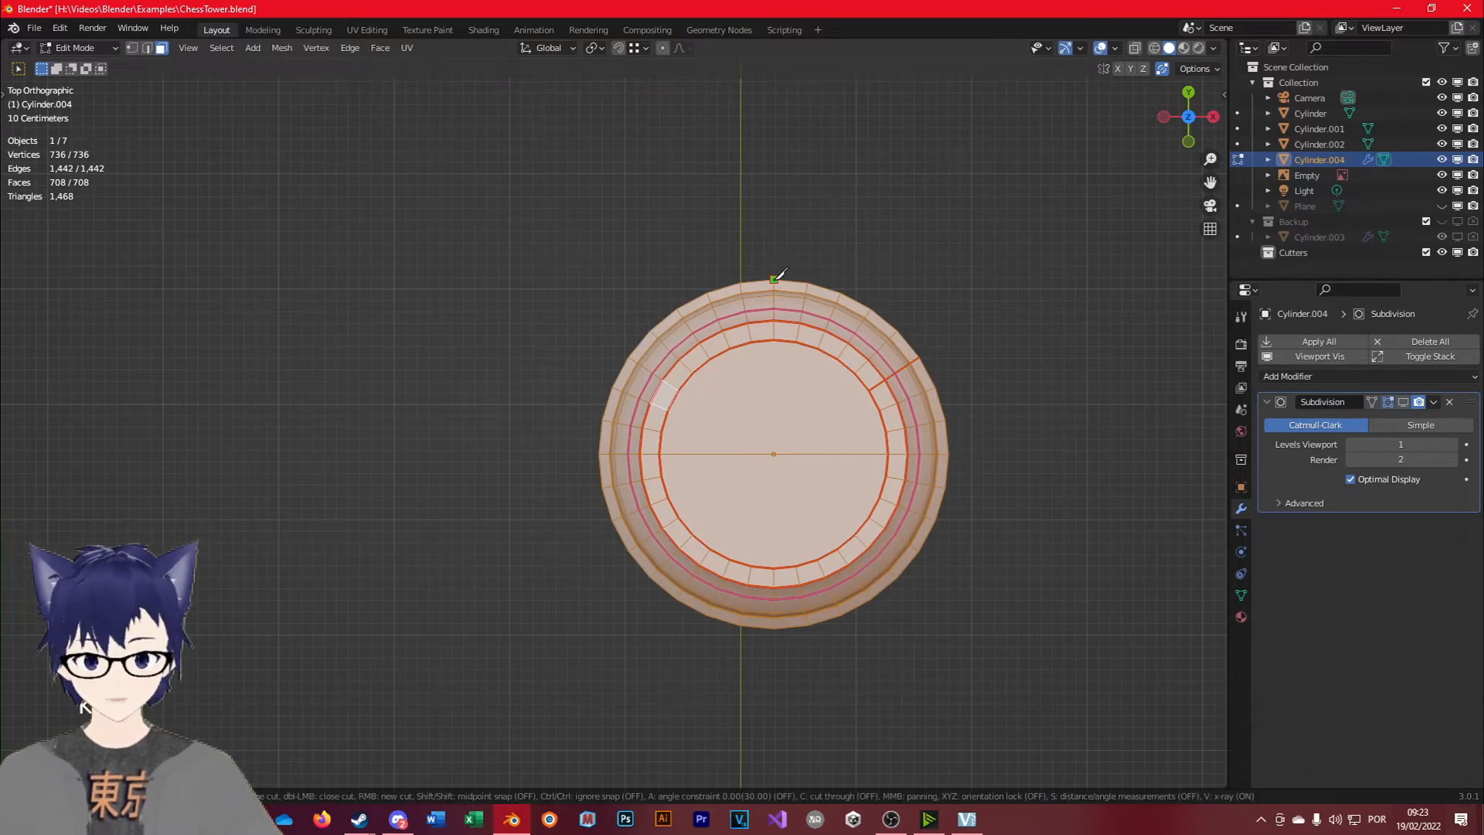
{"action": "key", "text": "c"}
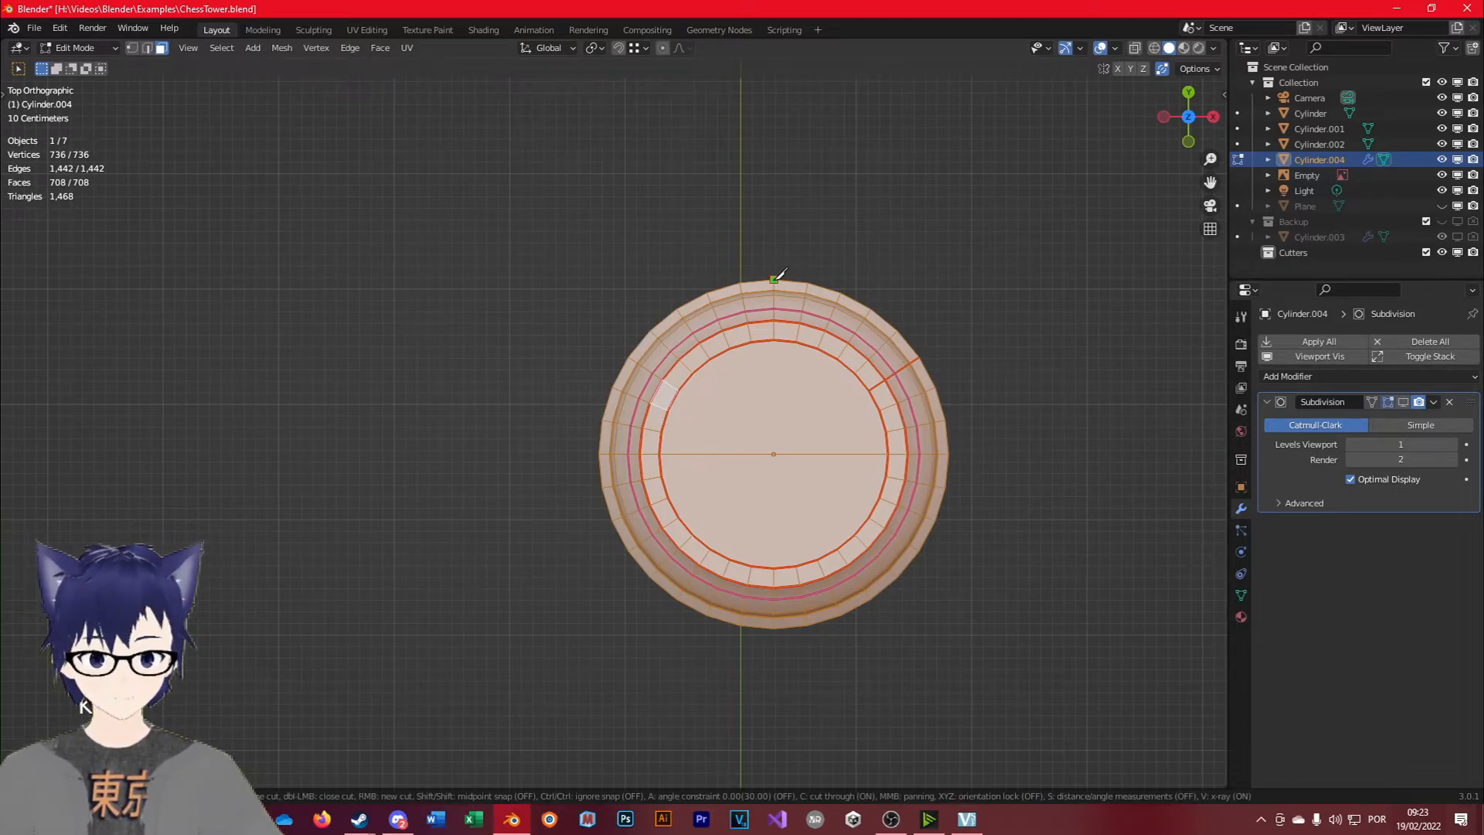
{"action": "left_click", "coordinate": [774, 279]}
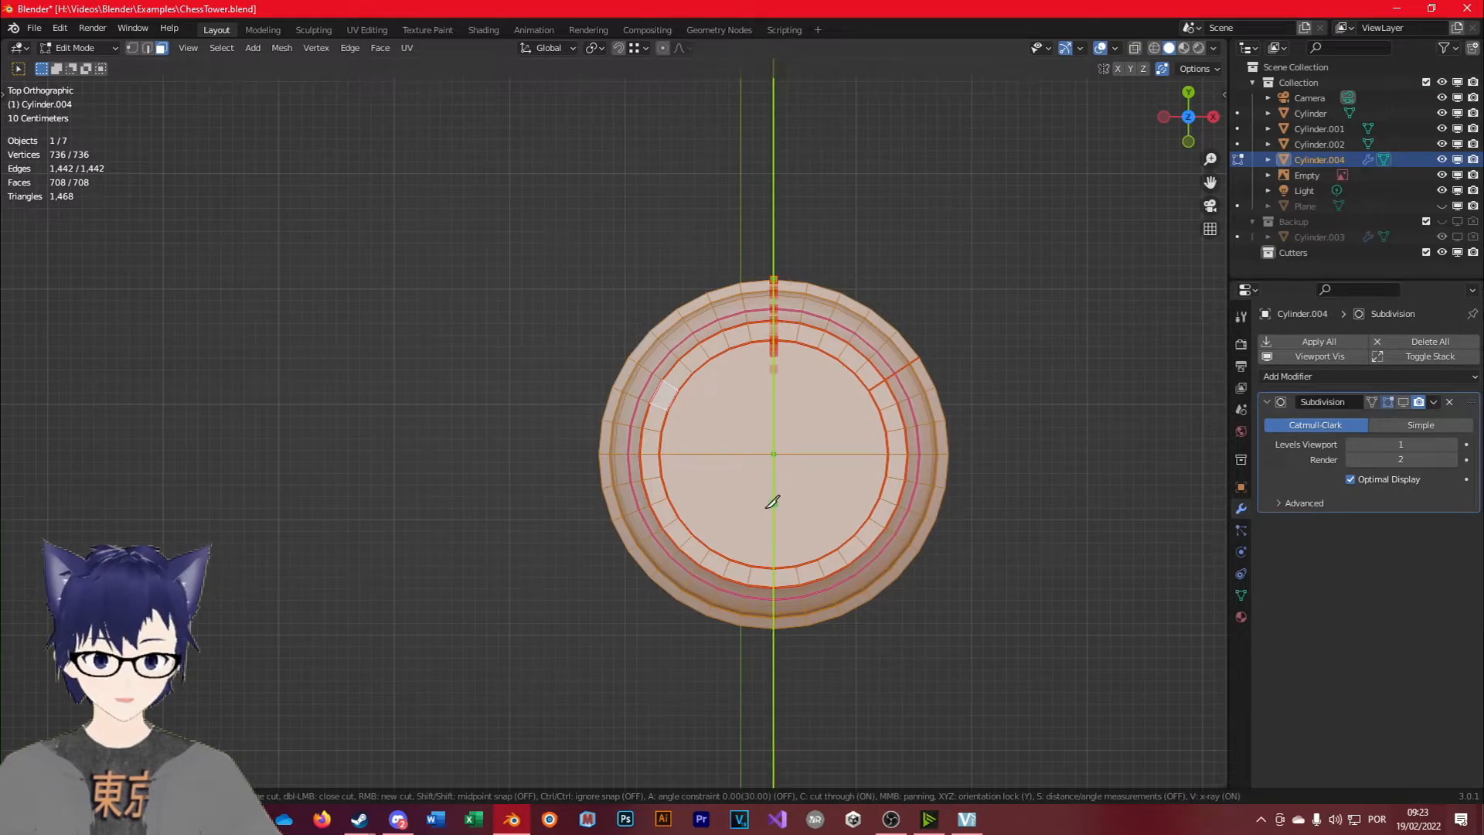
{"action": "key", "text": "y"}
{"action": "key", "text": "Return"}
{"action": "middle_click_drag", "start_coordinate": [698, 606], "coordinate": [861, 467]}
{"action": "key", "text": "Tab"}
{"action": "key", "text": "Tab"}
{"action": "mouse_move", "coordinate": [758, 457]}
{"action": "middle_mouse_down"}
{"action": "mouse_move", "coordinate": [828, 487]}
{"action": "mouse_move", "coordinate": [759, 474]}
{"action": "middle_mouse_up"}
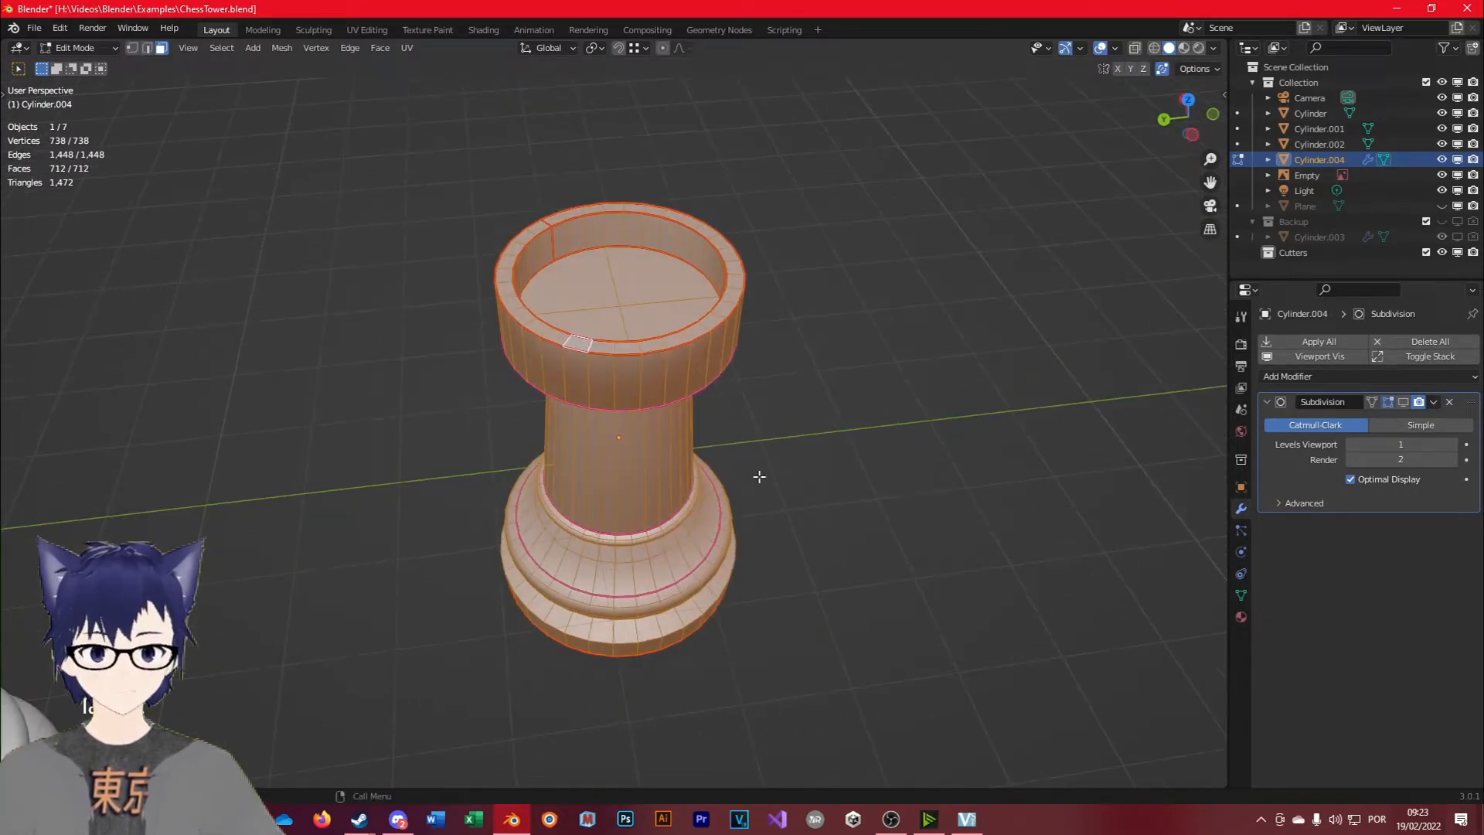
Delete the vertices of three quarters of the tower through the whole mesh, keeping only the quarter bounded by the two knife cuts.
{"action": "key", "text": "KP_7"}
{"action": "key", "text": "1"}
{"action": "key", "text": "alt+a"}
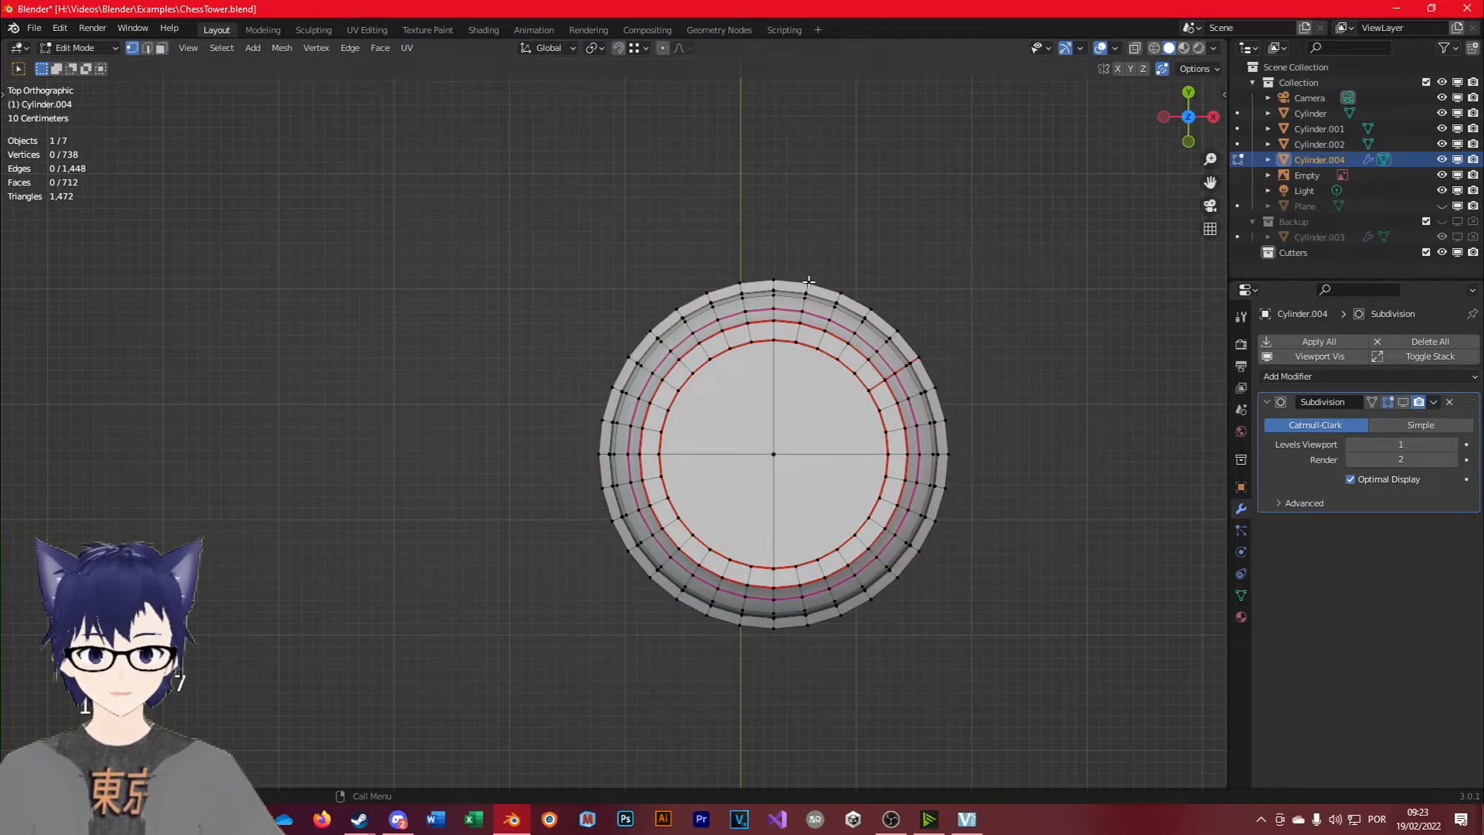
{"action": "key", "text": "b"}
{"action": "left_click_drag", "start_coordinate": [787, 261], "coordinate": [1017, 700]}
{"action": "key", "text": "z"}
{"action": "left_click", "coordinate": [838, 684]}
{"action": "left_click", "coordinate": [789, 258]}
{"action": "left_click_drag", "start_coordinate": [794, 252], "coordinate": [977, 703]}
{"action": "key", "text": "c"}
{"action": "left_click", "coordinate": [798, 544]}
{"action": "right_click", "coordinate": [814, 561]}
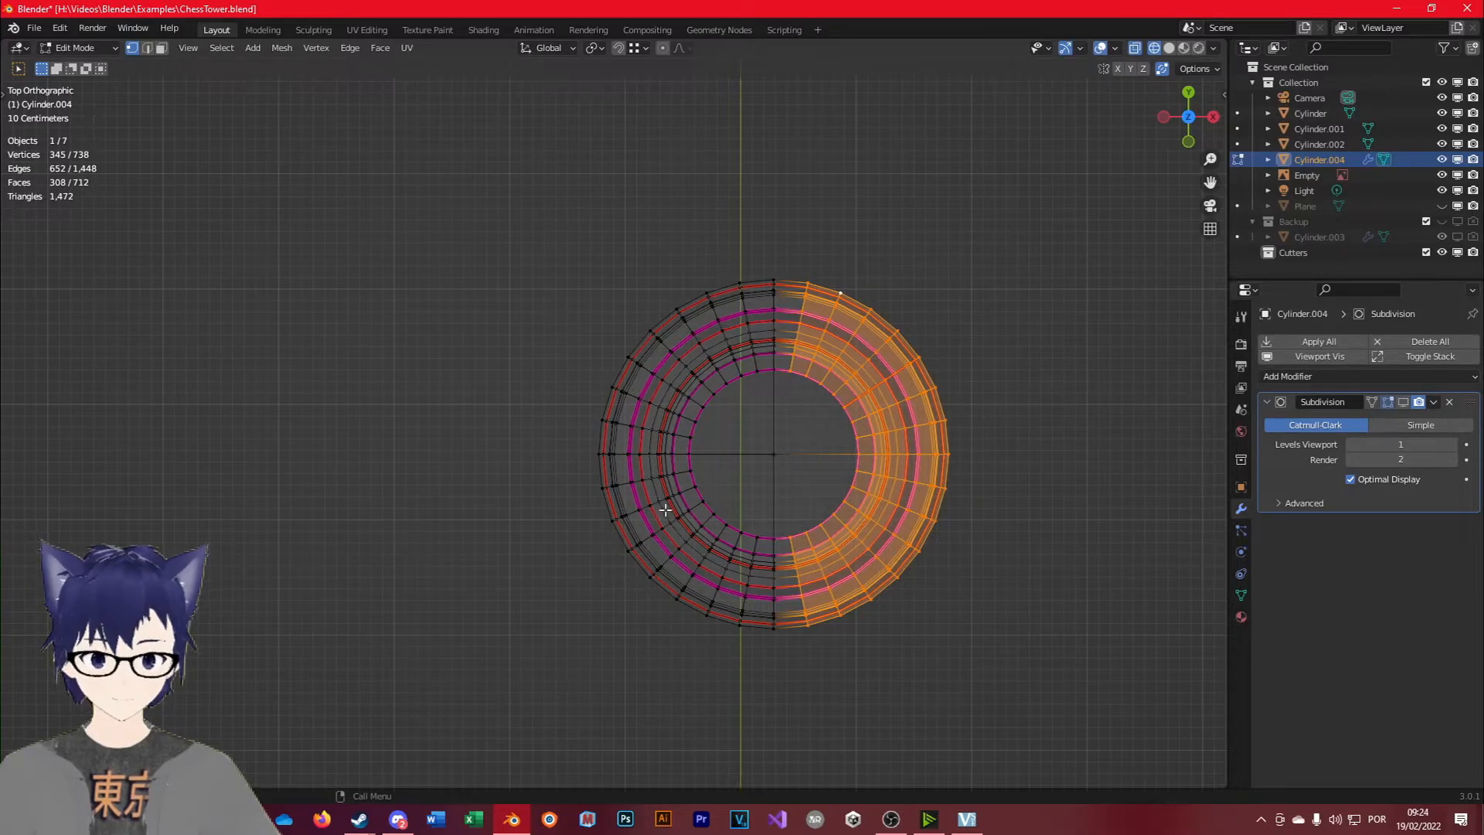
{"action": "key", "text": "b"}
{"action": "left_click_drag", "start_coordinate": [590, 469], "coordinate": [972, 719]}
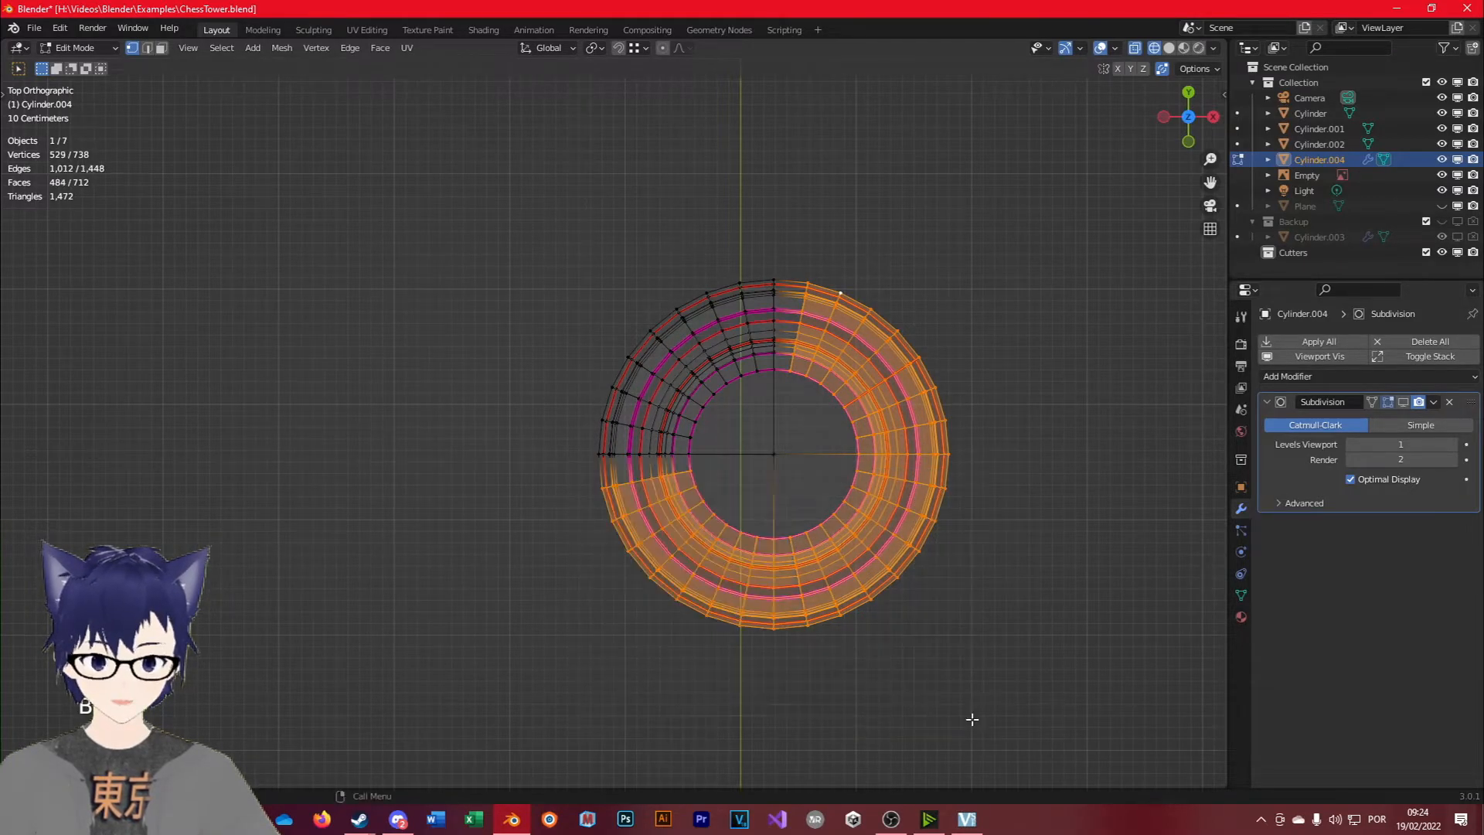
{"action": "key", "text": "x"}
{"action": "left_click", "coordinate": [789, 601]}
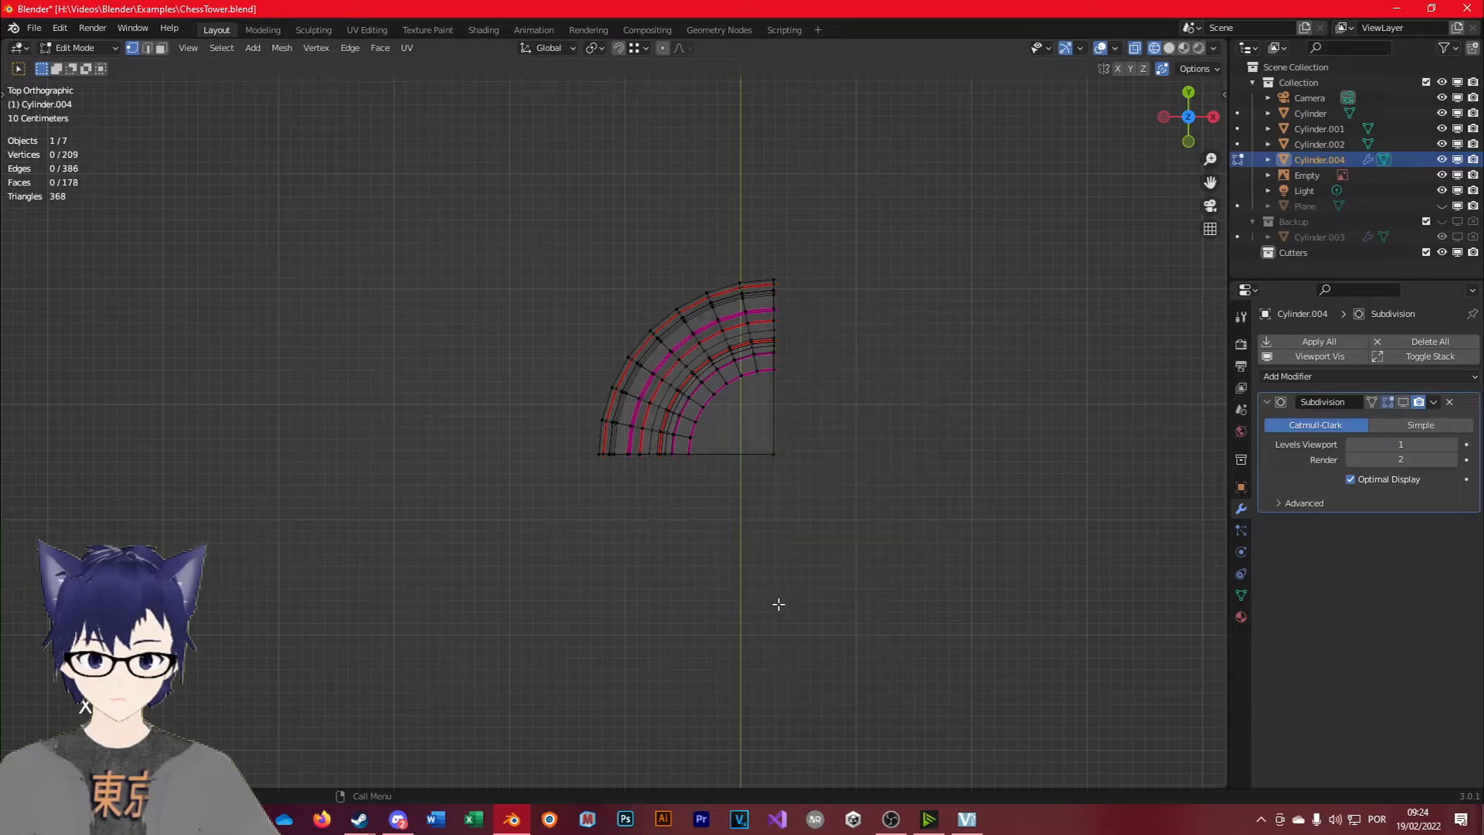
{"action": "key", "text": "z"}
{"action": "mouse_move", "coordinate": [1067, 622]}
{"action": "middle_mouse_down"}
{"action": "mouse_move", "coordinate": [763, 534]}
{"action": "mouse_move", "coordinate": [904, 437]}
{"action": "mouse_move", "coordinate": [989, 483]}
{"action": "middle_mouse_up"}
Add a Mirror modifier to the quarter tower with only its Y axis enabled, and show the object's transform values.
{"action": "key", "text": "Tab"}
{"action": "middle_click_drag", "start_coordinate": [417, 611], "coordinate": [727, 618]}
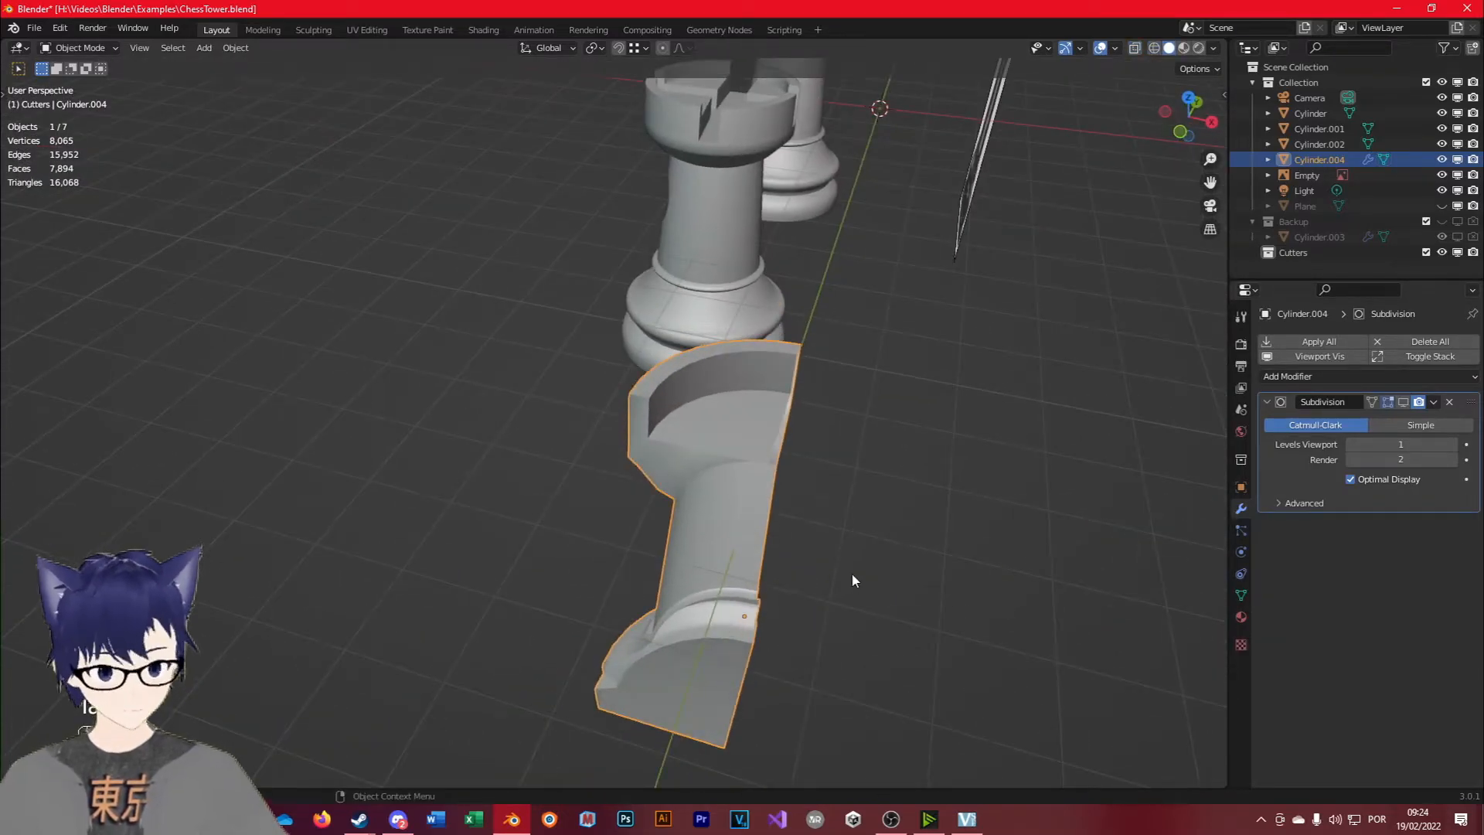
{"action": "left_click", "coordinate": [1312, 377]}
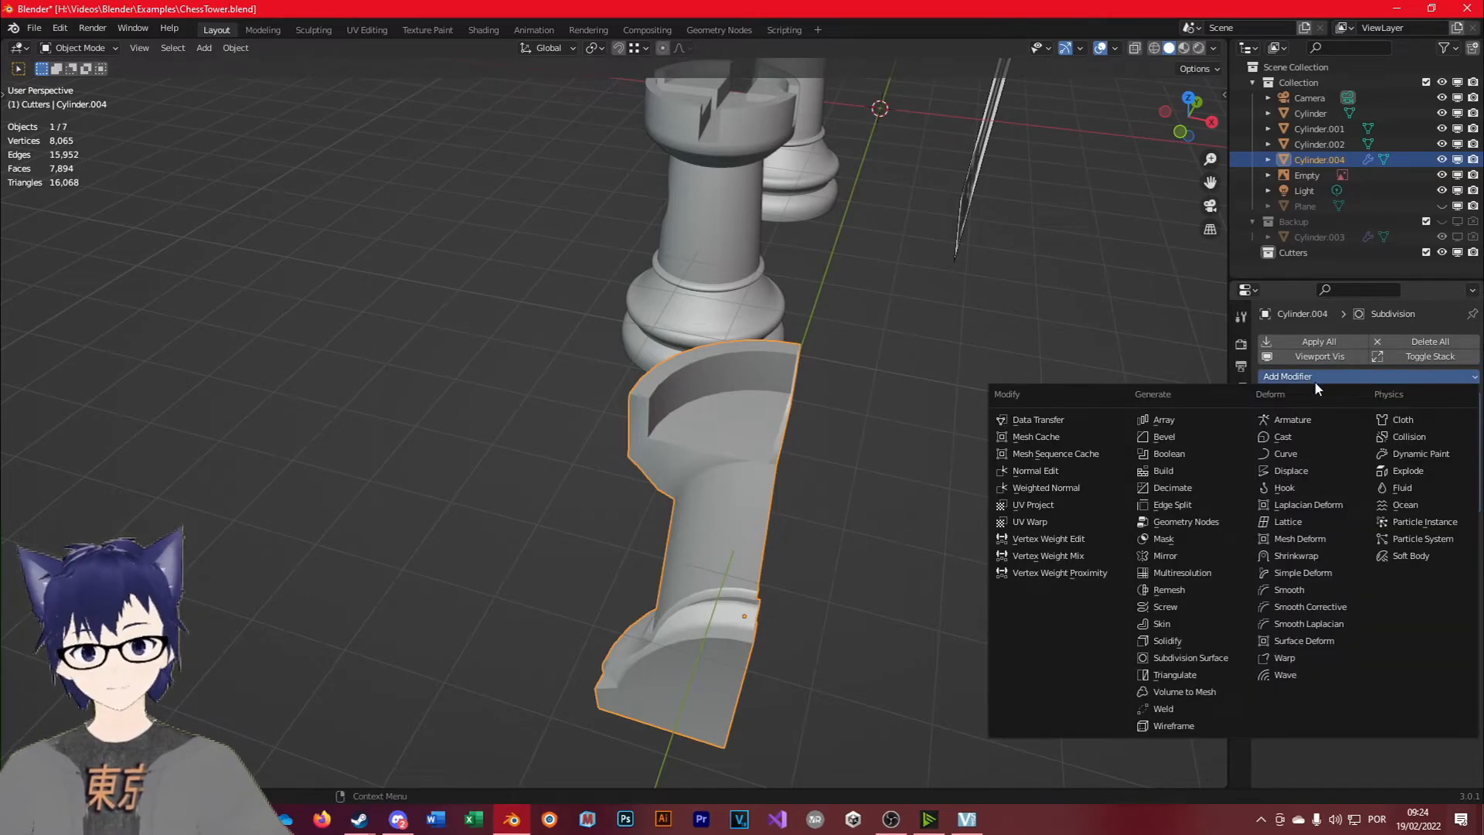
{"action": "left_click", "coordinate": [1174, 556]}
{"action": "middle_click_drag", "start_coordinate": [1037, 590], "coordinate": [897, 619]}
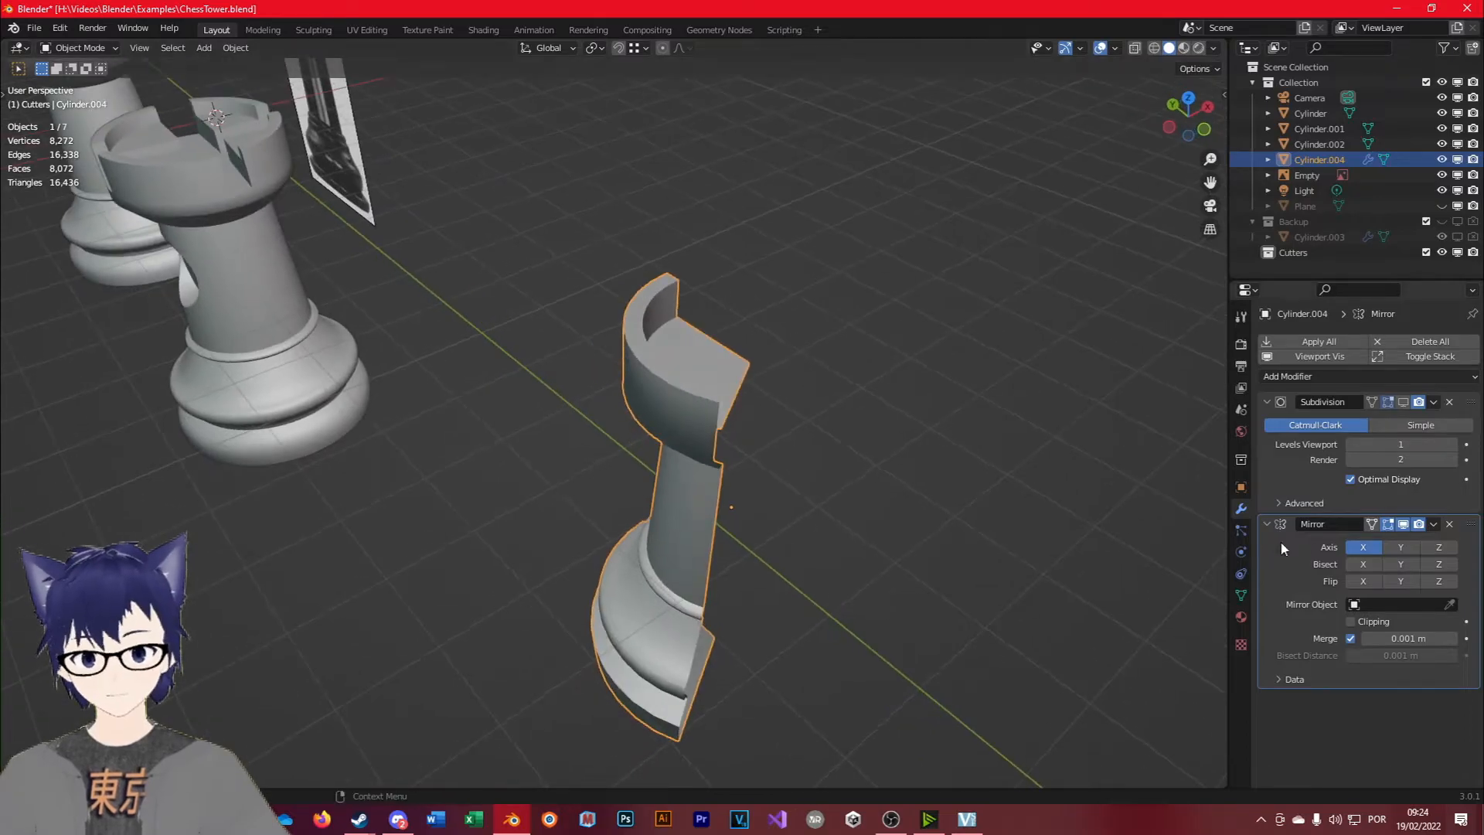
{"action": "left_click", "coordinate": [1364, 547]}
{"action": "left_click", "coordinate": [1399, 548]}
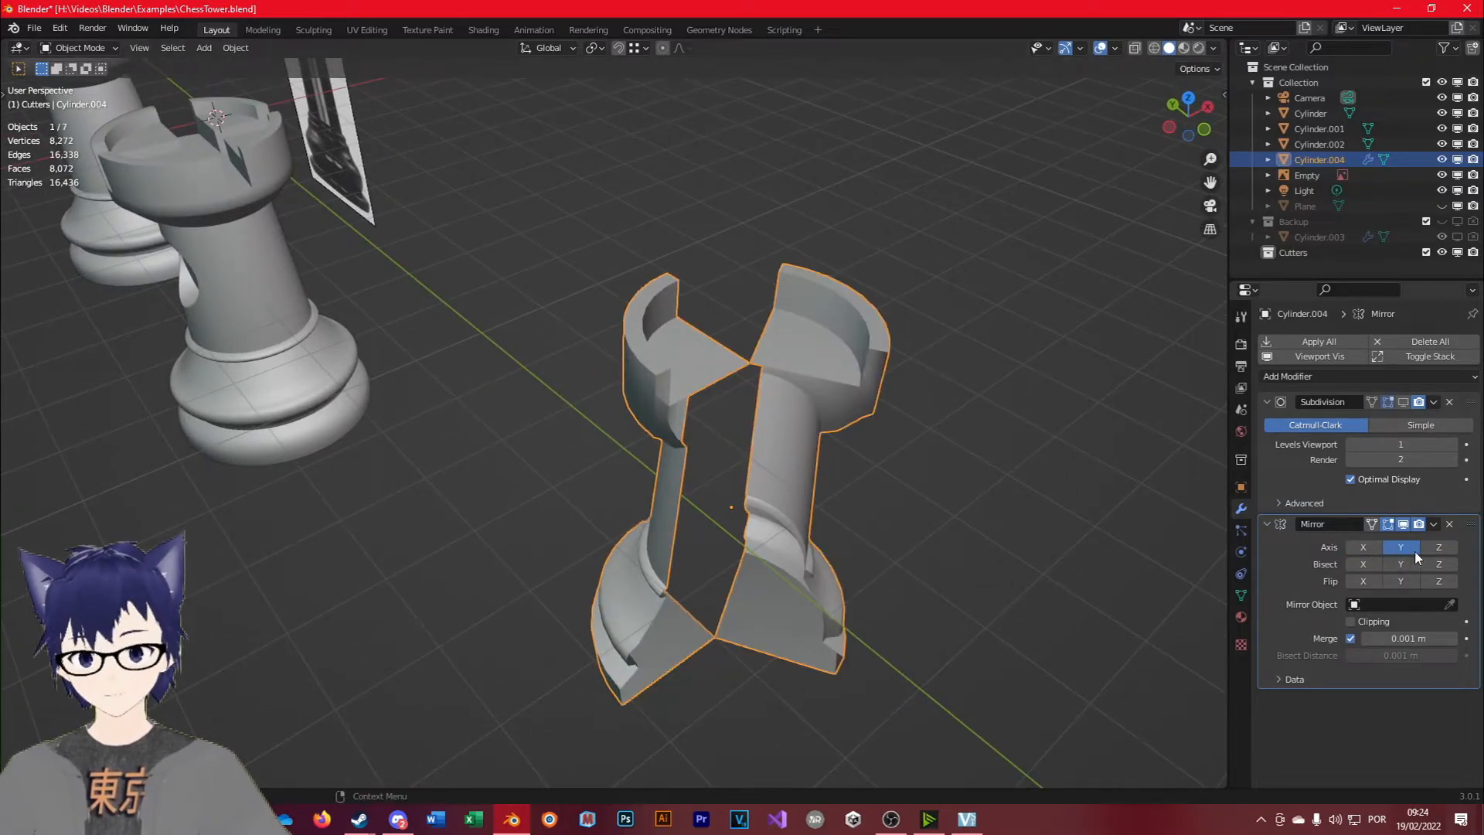
{"action": "left_click", "coordinate": [1439, 548]}
{"action": "middle_click_drag", "start_coordinate": [840, 529], "coordinate": [947, 553]}
{"action": "left_click", "coordinate": [1438, 548]}
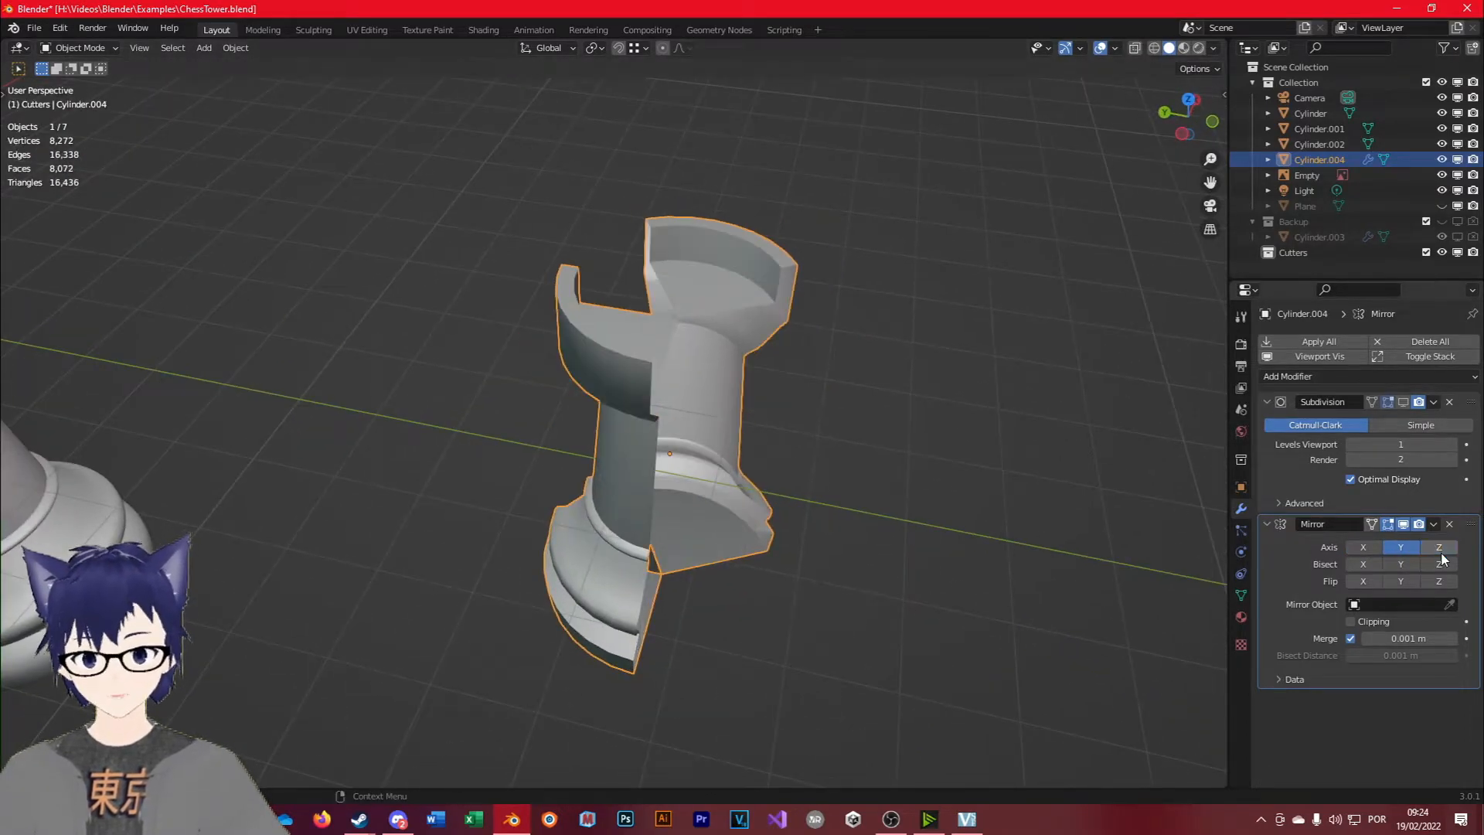
{"action": "middle_click_drag", "start_coordinate": [861, 524], "coordinate": [872, 511]}
{"action": "middle_click_drag", "start_coordinate": [737, 372], "coordinate": [652, 413]}
{"action": "key", "text": "n"}
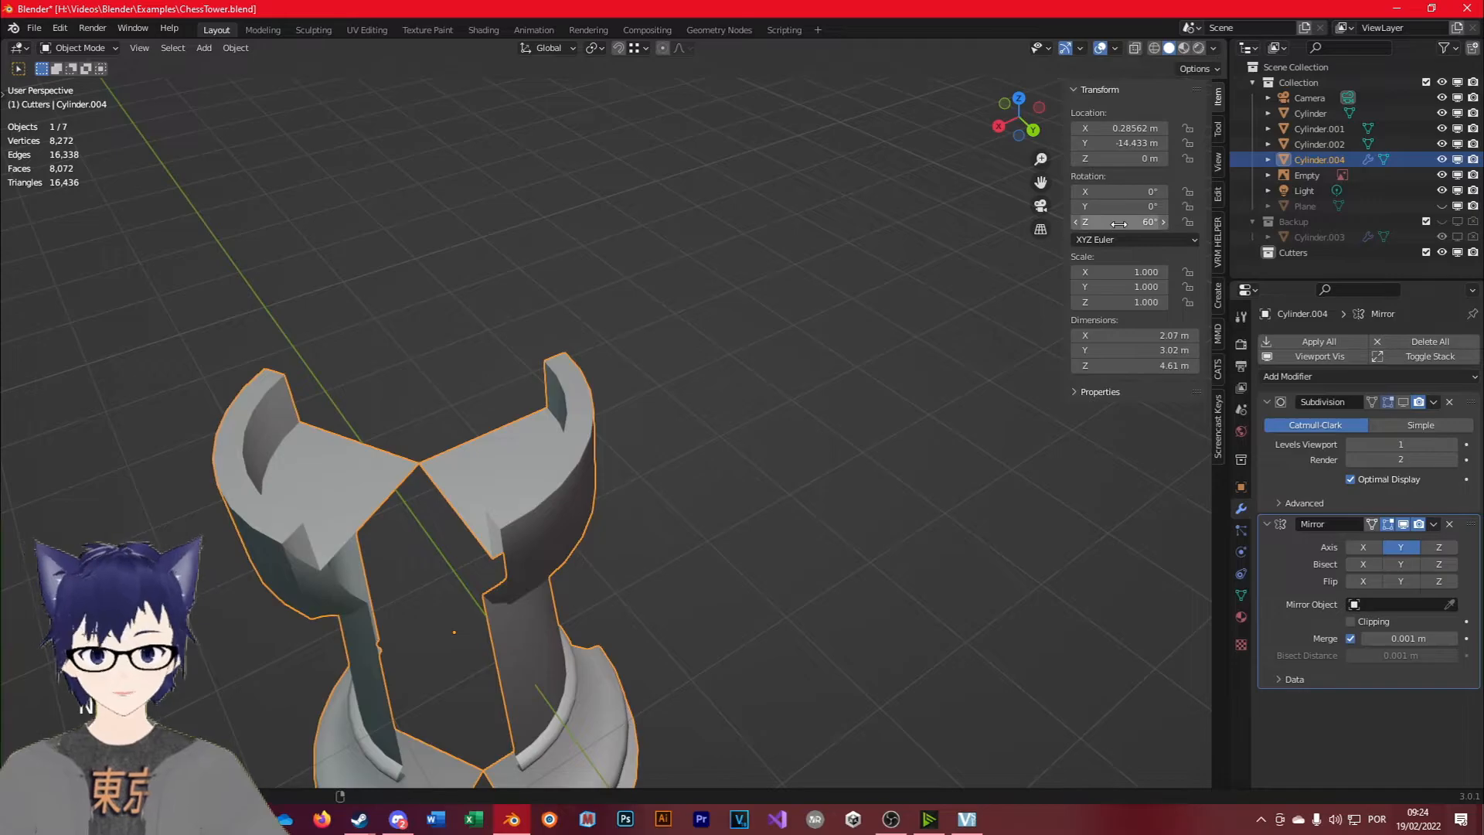
{"action": "key", "text": "Tab"}
{"action": "middle_click_drag", "start_coordinate": [797, 549], "coordinate": [694, 599]}
{"action": "key", "text": "a"}
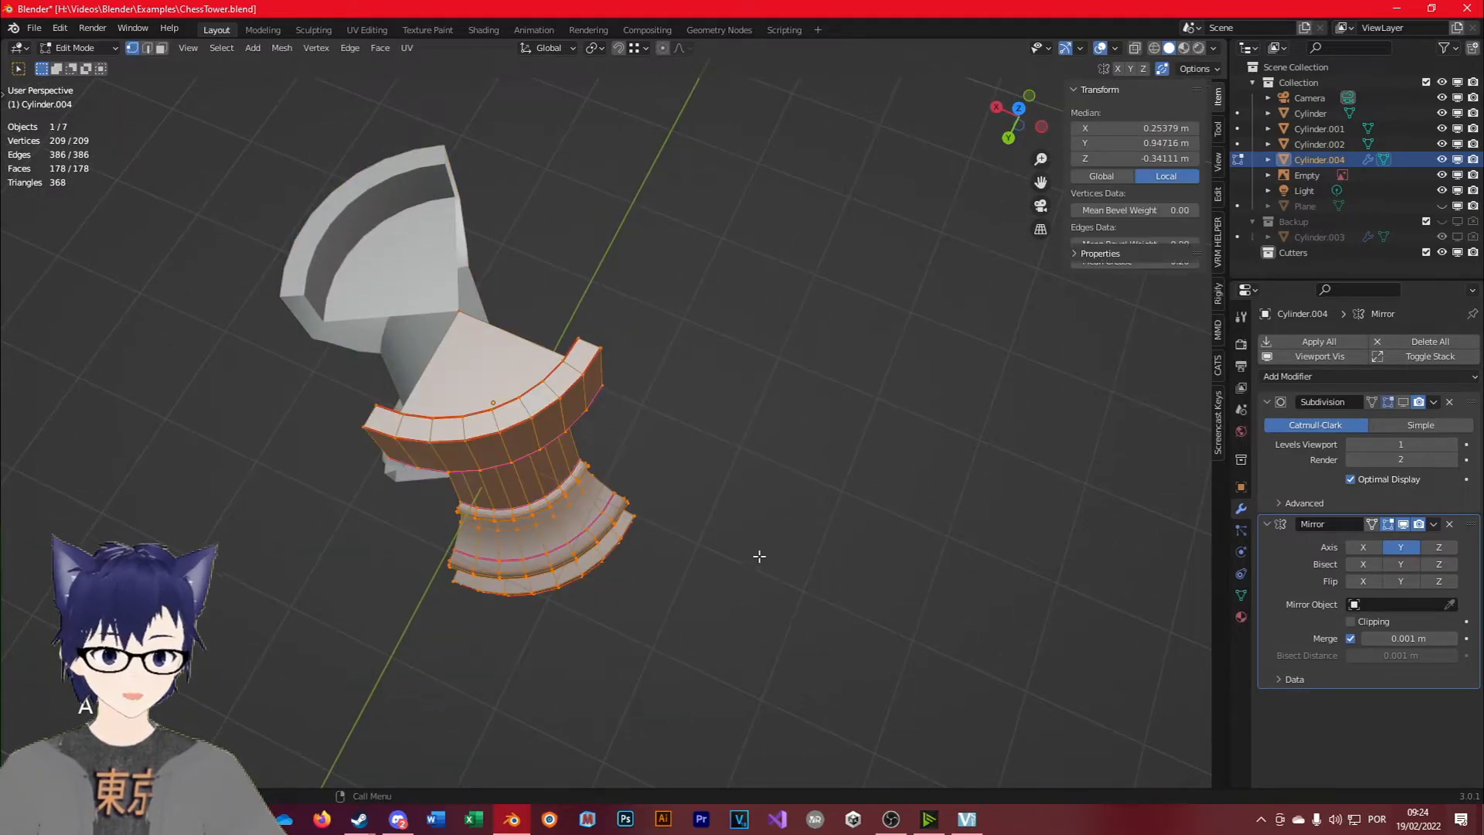
{"action": "key", "text": "r"}
{"action": "key", "text": "z"}
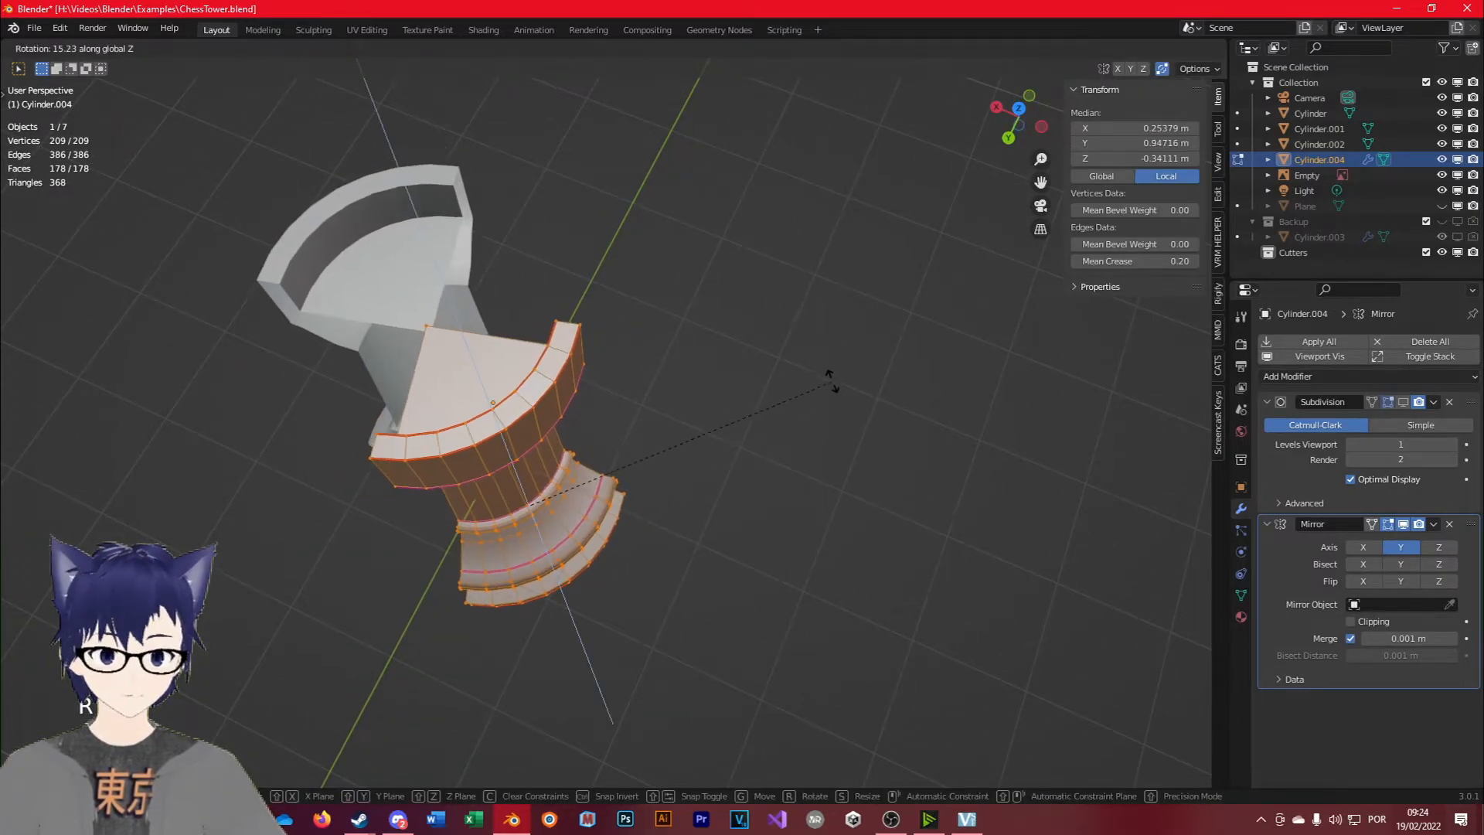
{"action": "right_click", "coordinate": [810, 369]}
{"action": "key", "text": "Tab"}
{"action": "left_click", "coordinate": [1118, 221]}
{"action": "left_click", "coordinate": [951, 291]}
{"action": "right_click", "coordinate": [1109, 225]}
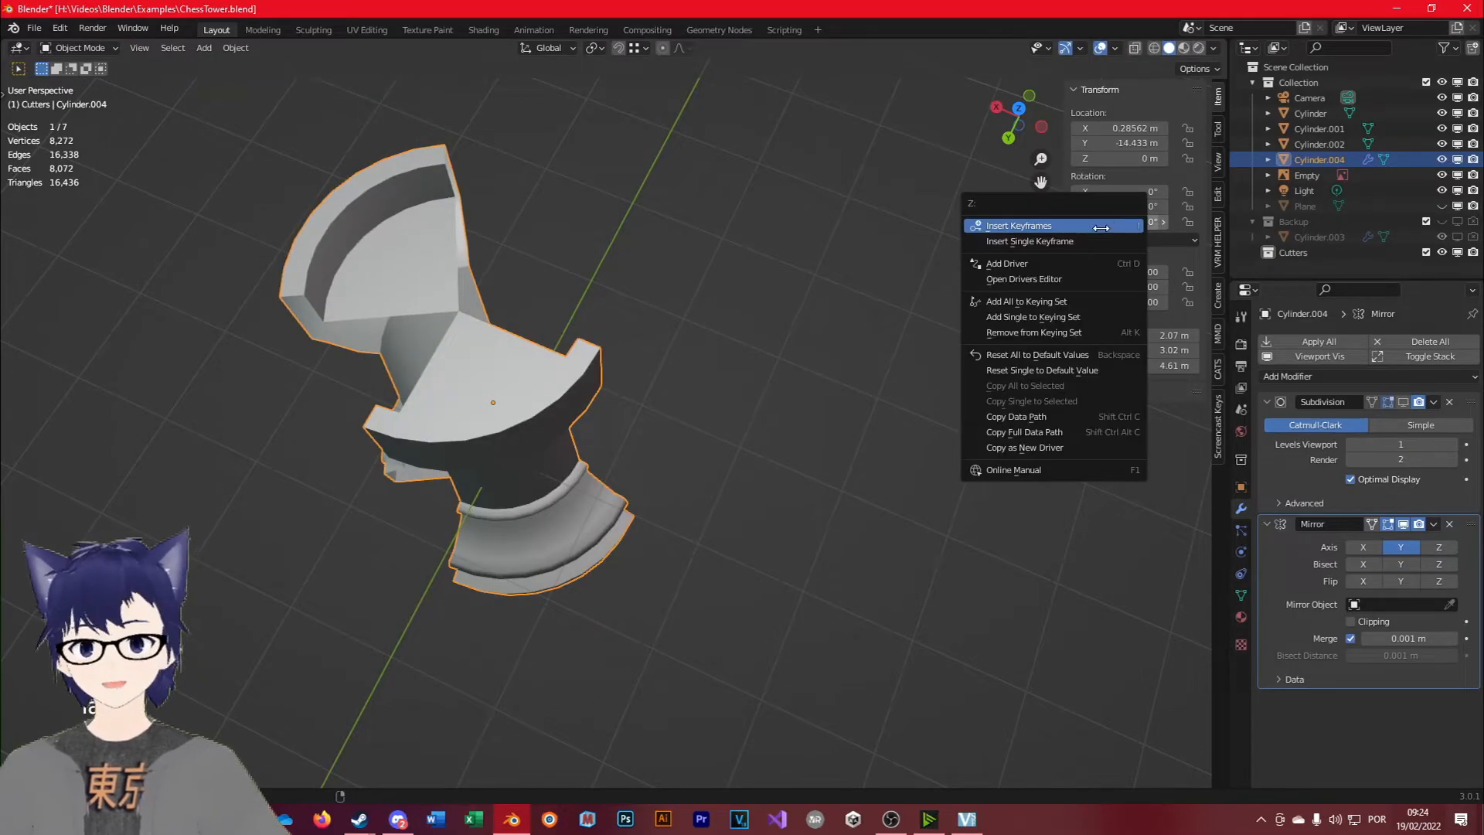
{"action": "right_click", "coordinate": [1141, 214]}
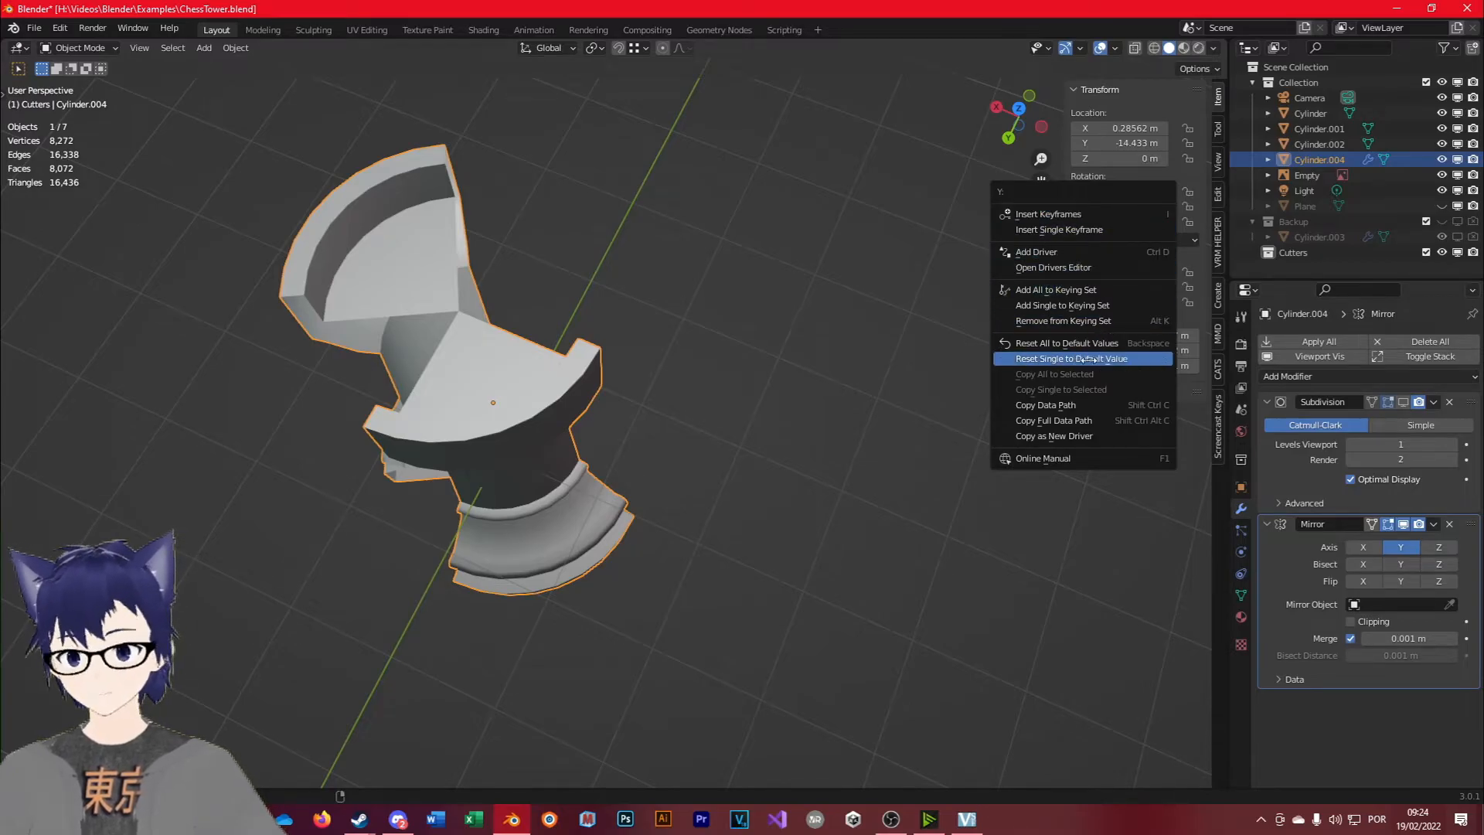
{"action": "left_click", "coordinate": [744, 269]}
Select the quarter tower in Object Mode and apply its rotation.
{"action": "key", "text": "ctrl+a"}
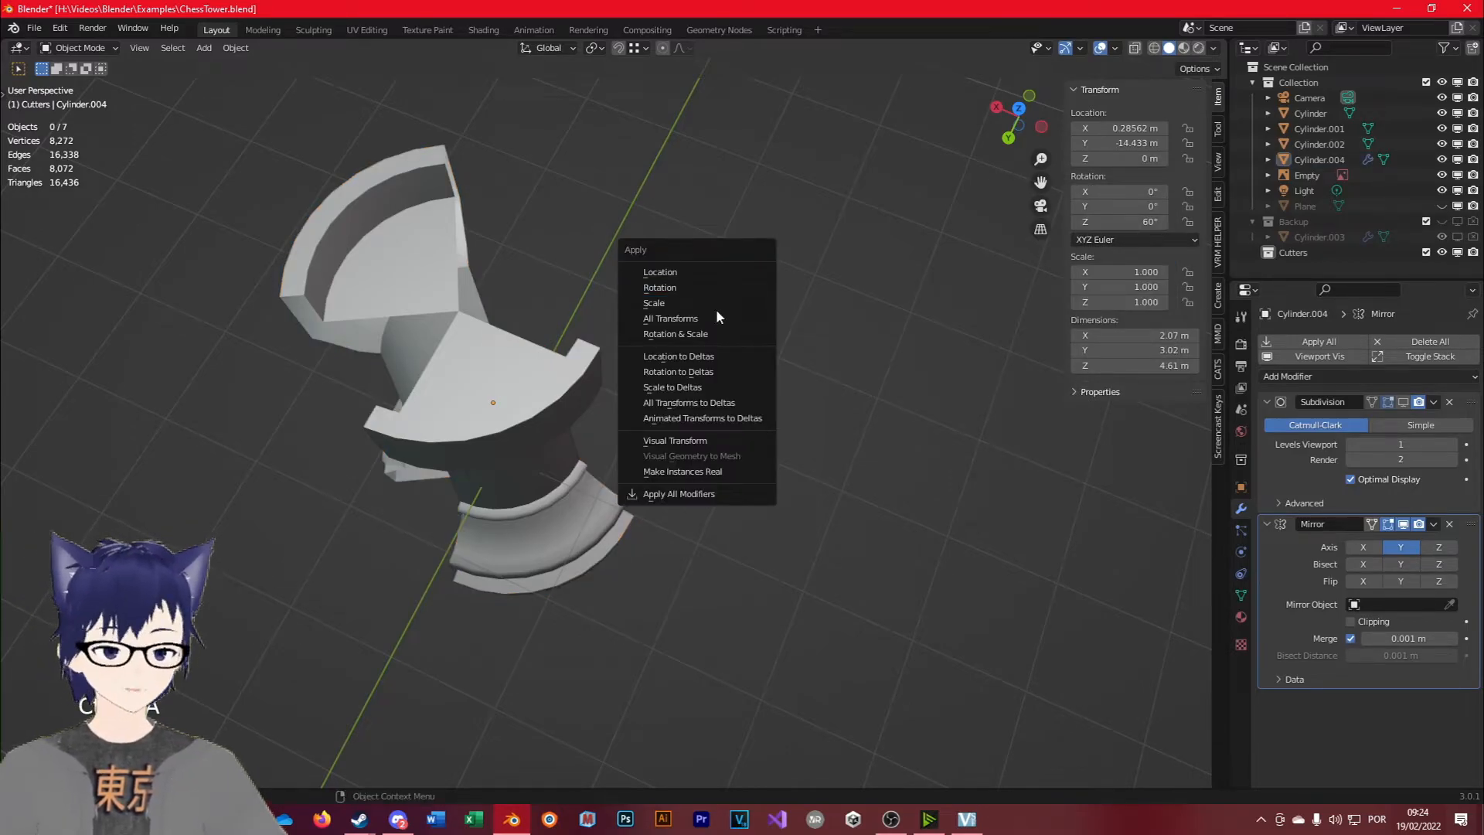
{"action": "left_click", "coordinate": [718, 289]}
{"action": "left_click", "coordinate": [544, 422]}
{"action": "left_click", "coordinate": [835, 239]}
{"action": "left_click", "coordinate": [517, 401]}
{"action": "key", "text": "ctrl+a"}
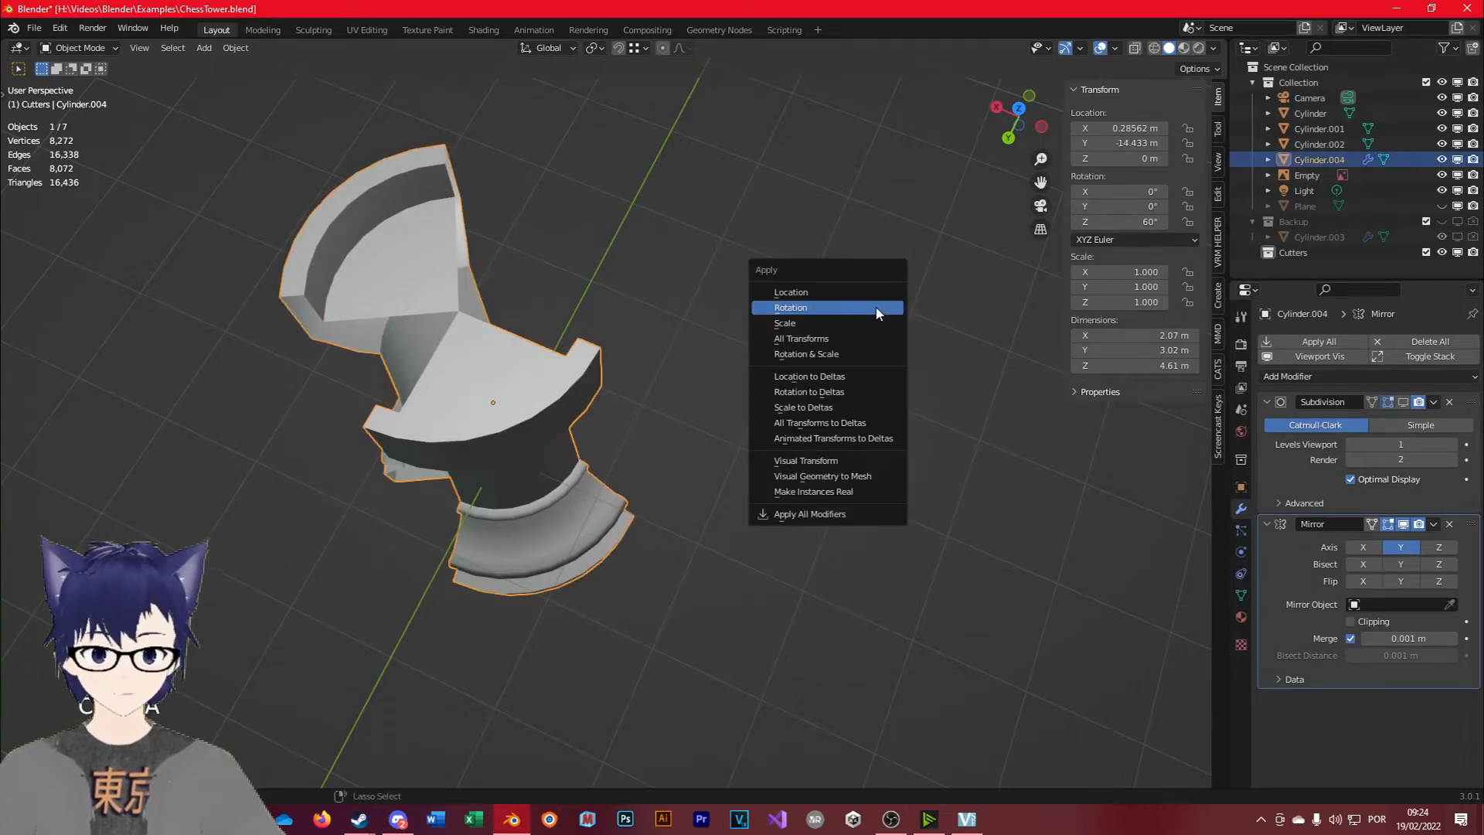
{"action": "left_click", "coordinate": [827, 309]}
{"action": "middle_click_drag", "start_coordinate": [568, 440], "coordinate": [889, 294]}
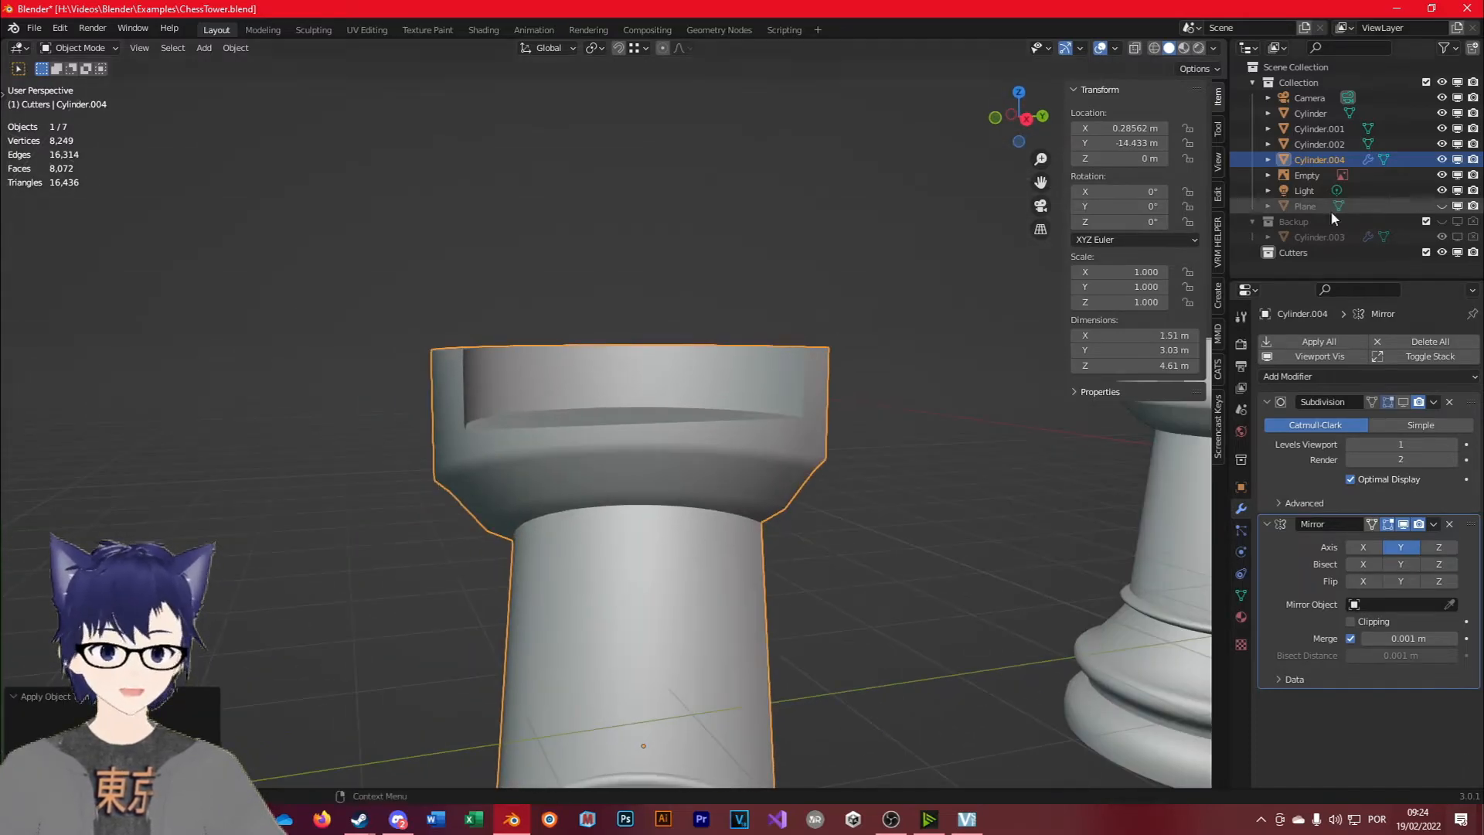
Enable the Mirror modifier's X axis alongside Y, and check the completed tower in both Object Mode and Edit Mode.
{"action": "left_click", "coordinate": [1149, 222]}
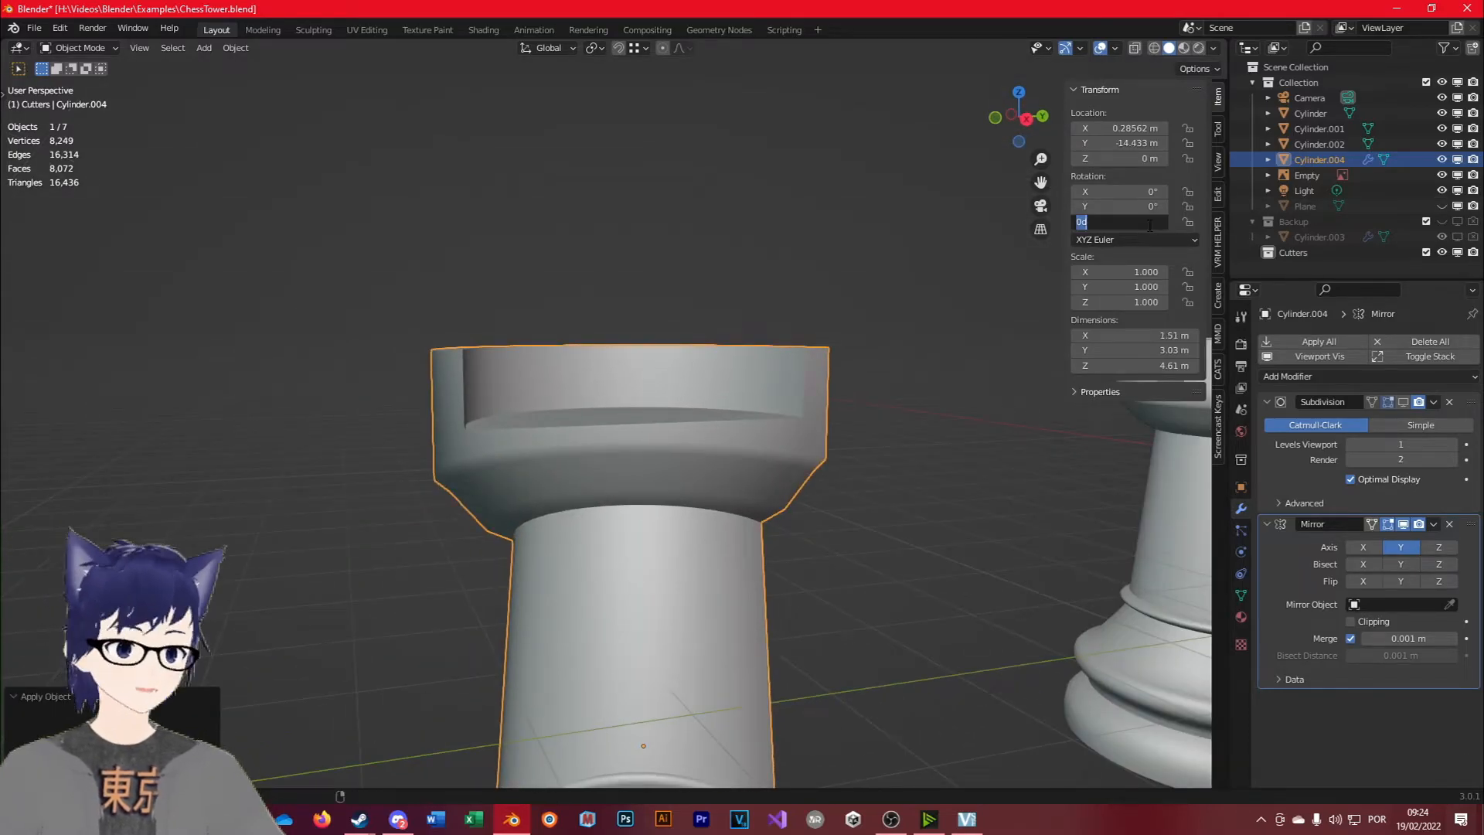
{"action": "left_click", "coordinate": [512, 499]}
{"action": "key", "text": "Tab"}
{"action": "middle_click_drag", "start_coordinate": [796, 534], "coordinate": [975, 597]}
{"action": "key", "text": "Tab"}
{"action": "key", "text": "Tab"}
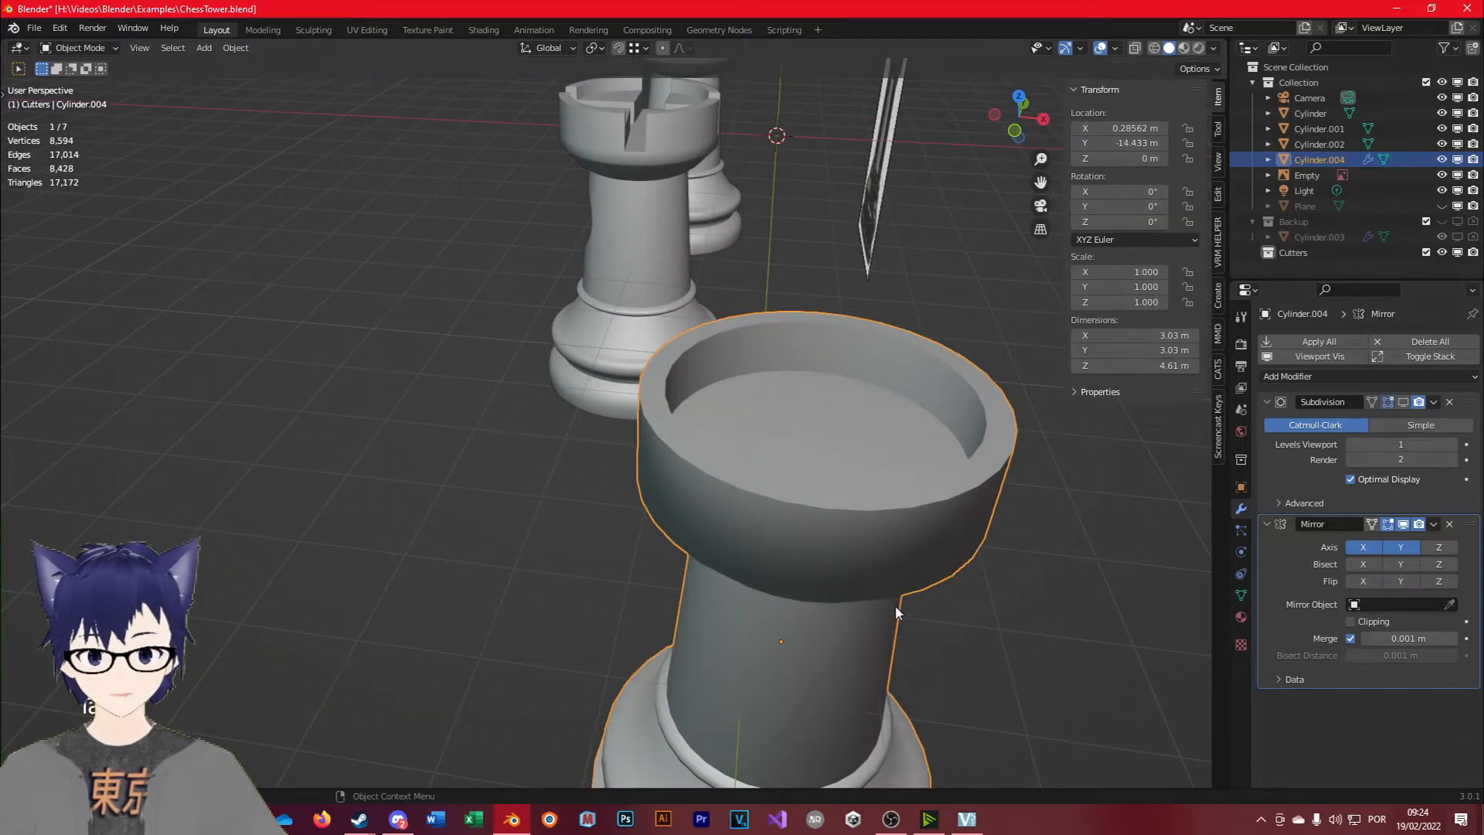
Add a centred horizontal loop cut around the crown's outer wall and another around its inner wall.
{"action": "left_click", "coordinate": [814, 446]}
{"action": "middle_click_drag", "start_coordinate": [815, 446], "coordinate": [542, 456]}
{"action": "scroll", "coordinate": [542, 456], "scroll_direction": "up", "scroll_amount": 3}
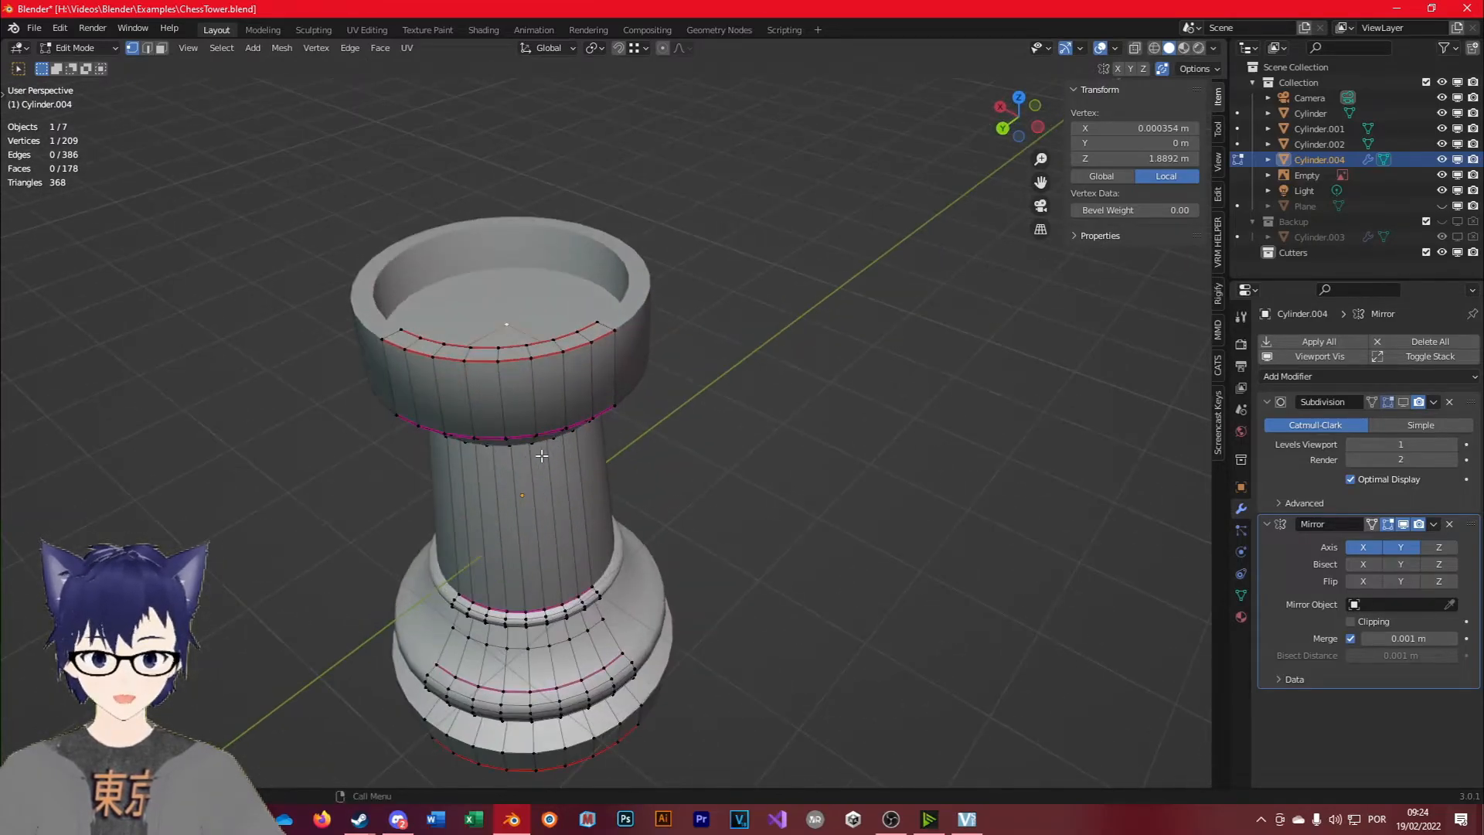
{"action": "middle_click_drag", "start_coordinate": [528, 352], "coordinate": [514, 367]}
{"action": "key", "text": "3"}
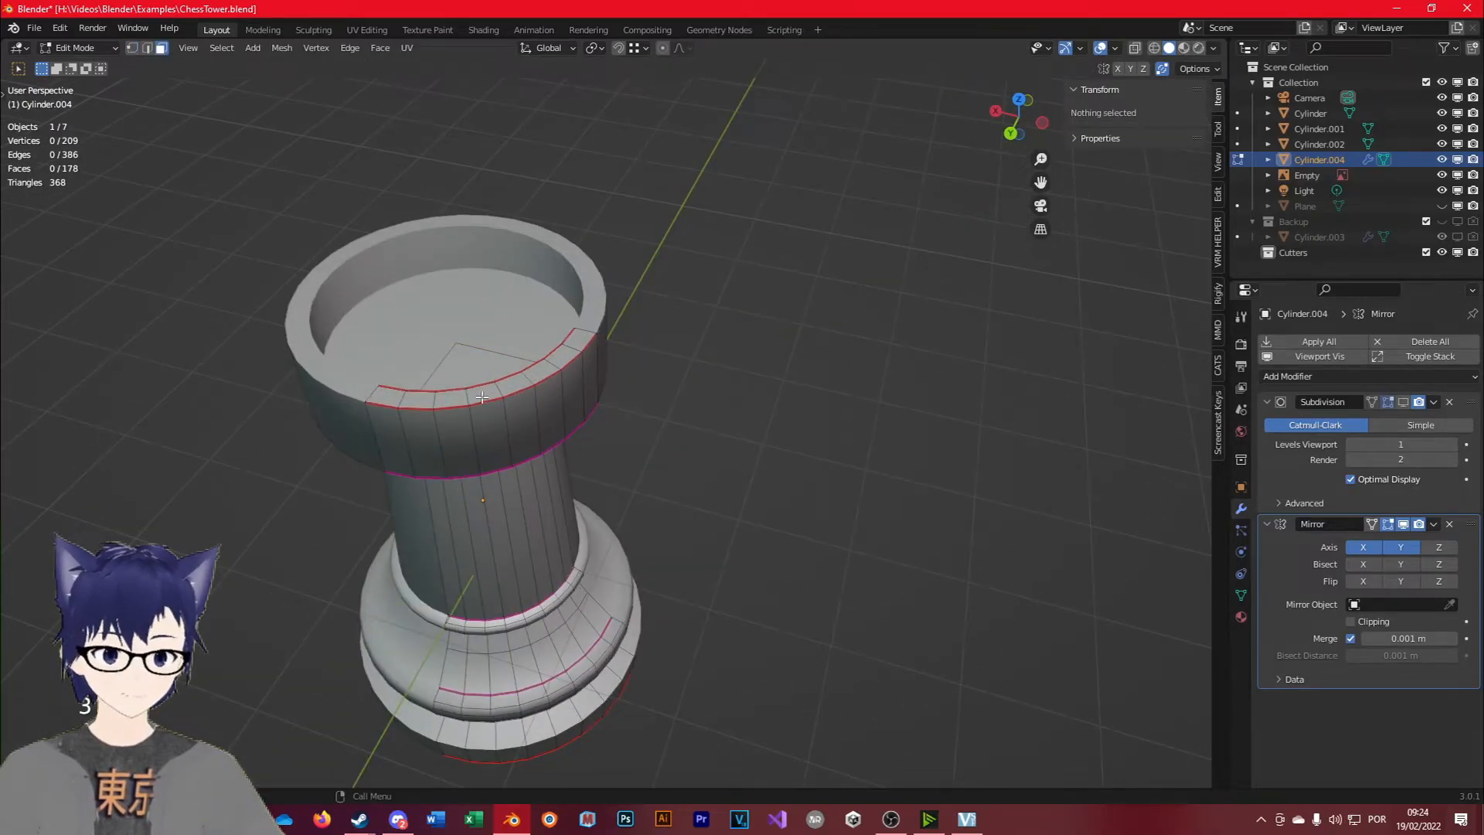
{"action": "left_click", "coordinate": [483, 398]}
{"action": "left_click", "coordinate": [473, 423]}
{"action": "right_click", "coordinate": [473, 424]}
{"action": "middle_click_drag", "start_coordinate": [473, 423], "coordinate": [580, 420]}
{"action": "key", "text": "ctrl+r"}
{"action": "left_click", "coordinate": [714, 424]}
{"action": "right_click", "coordinate": [712, 424]}
Open a trial notch in the crown by deleting one top rim face and the upper inner and outer wall faces beside it.
{"action": "scroll", "coordinate": [557, 419], "scroll_direction": "up", "scroll_amount": 2}
{"action": "key", "text": "3"}
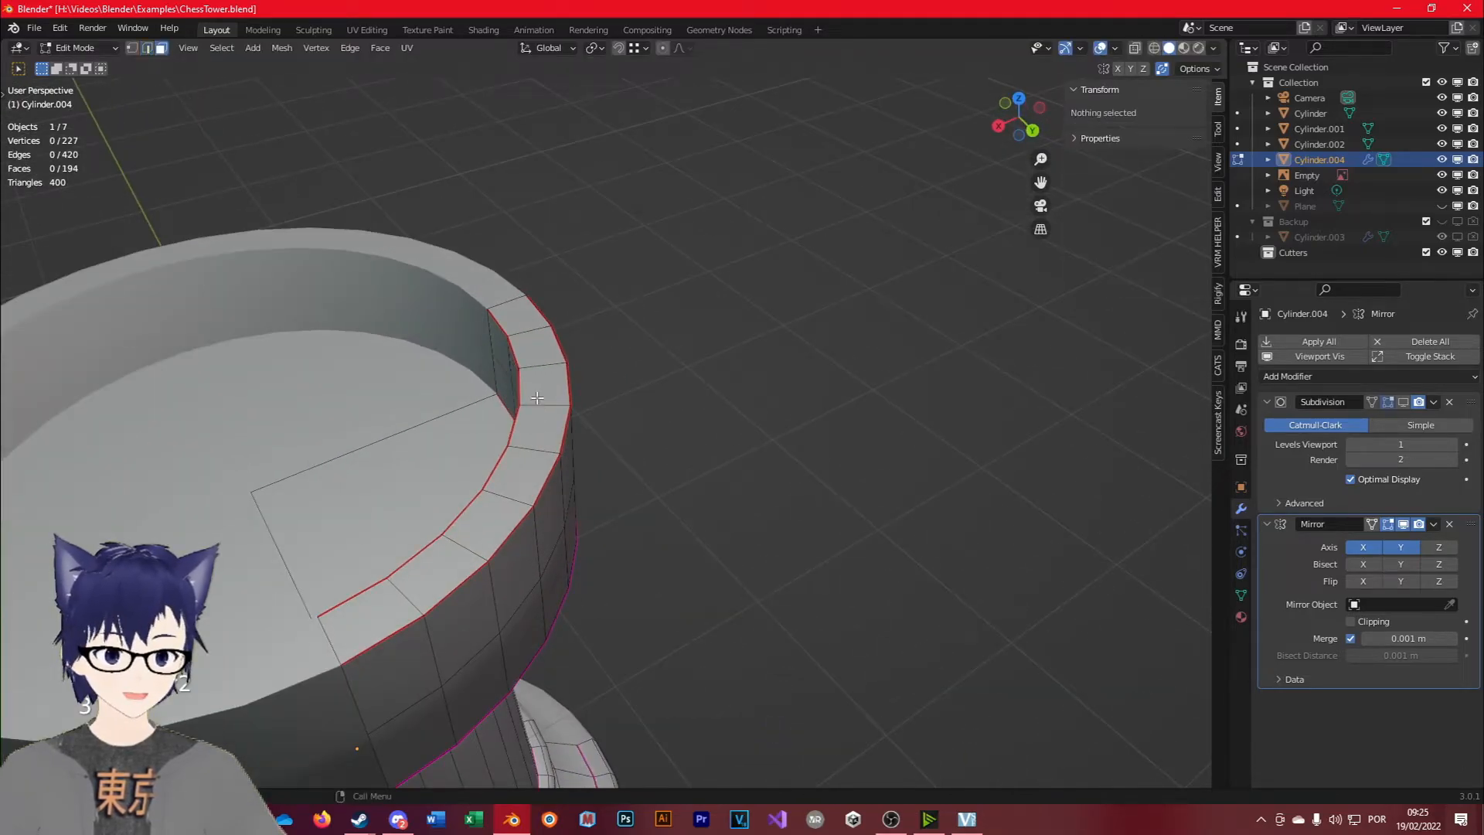
{"action": "left_click", "coordinate": [539, 392]}
{"action": "key", "text": "x"}
{"action": "left_click", "coordinate": [474, 435]}
{"action": "middle_click_drag", "start_coordinate": [474, 435], "coordinate": [780, 498]}
{"action": "left_click", "coordinate": [665, 424]}
{"action": "key", "text": "x"}
{"action": "left_click", "coordinate": [755, 431]}
{"action": "scroll", "coordinate": [755, 431], "scroll_direction": "down", "scroll_amount": 2}
{"action": "left_click", "coordinate": [485, 365]}
{"action": "key", "text": "x"}
{"action": "left_click", "coordinate": [487, 367]}
Fill the trial notch's floor and side walls with faces, and check the mirrored notches in Object Mode.
{"action": "scroll", "coordinate": [779, 497], "scroll_direction": "up", "scroll_amount": 2}
{"action": "left_click", "coordinate": [689, 377]}
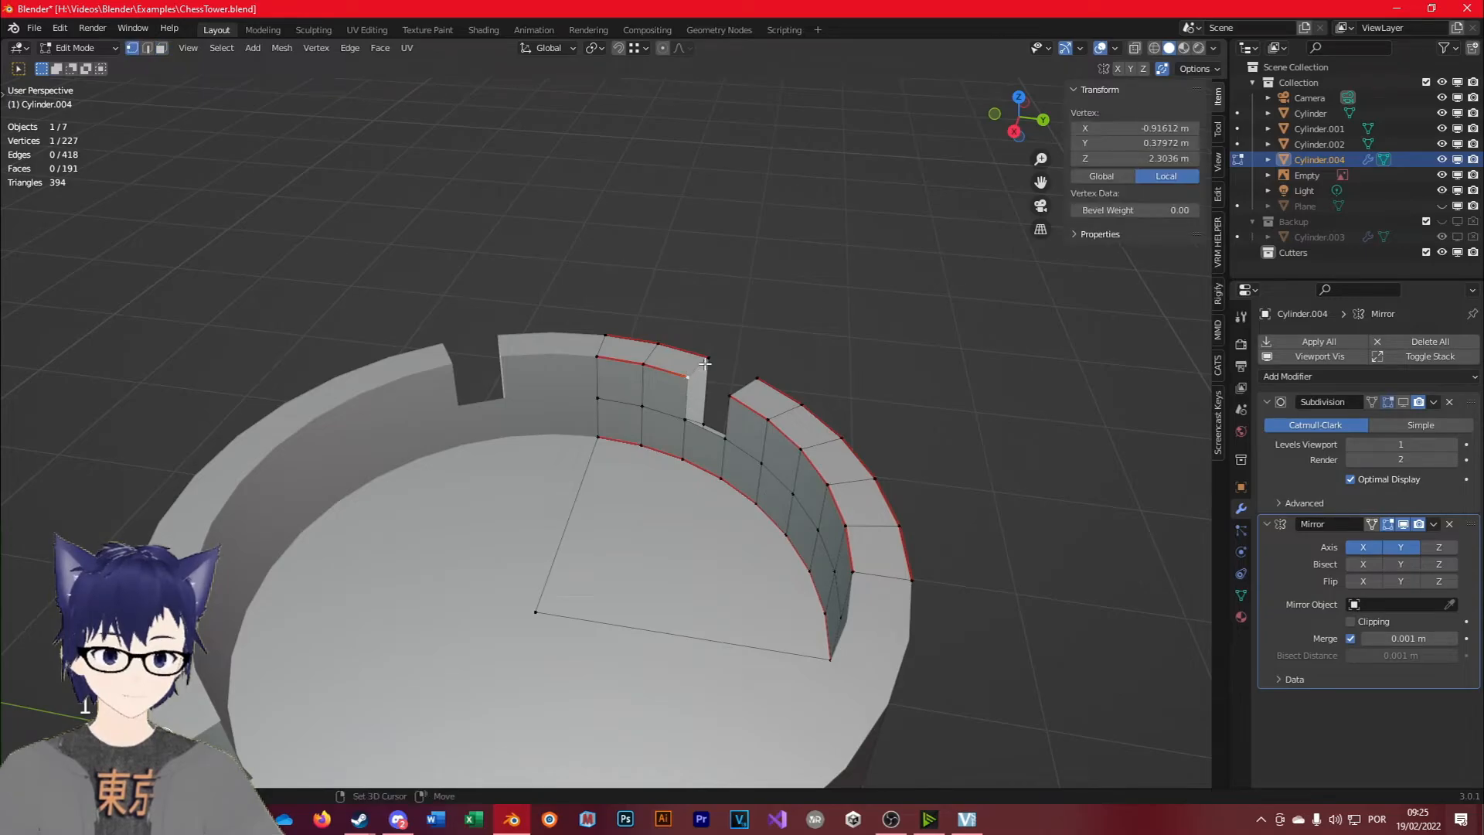
{"action": "middle_click_drag", "start_coordinate": [745, 410], "coordinate": [464, 412]}
{"action": "scroll", "coordinate": [464, 411], "scroll_direction": "down", "scroll_amount": 3}
{"action": "scroll", "coordinate": [652, 487], "scroll_direction": "up", "scroll_amount": 1}
{"action": "key", "text": "f"}
{"action": "key", "text": "f"}
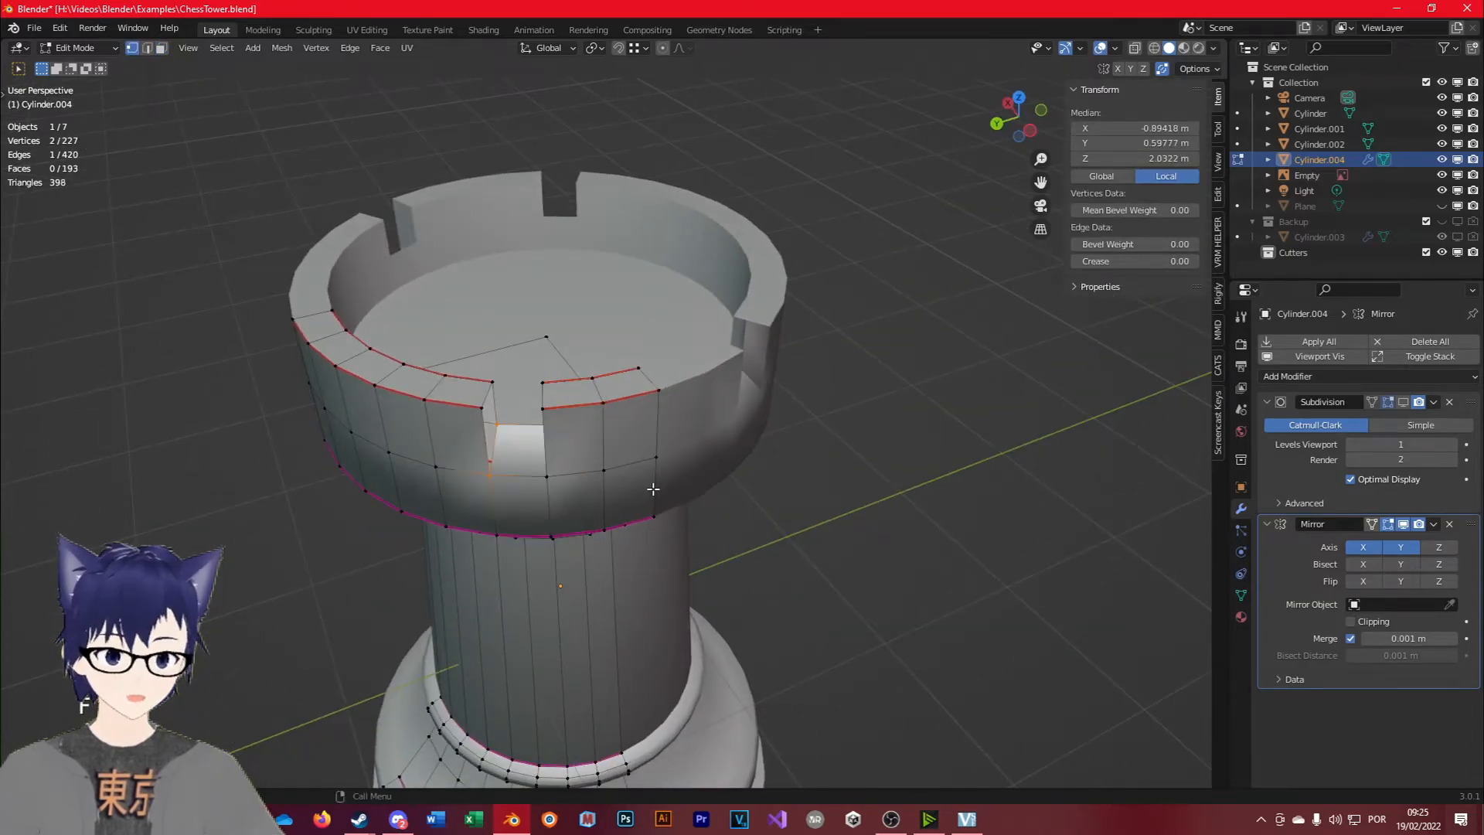
{"action": "key", "text": "Tab"}
{"action": "middle_click_drag", "start_coordinate": [629, 507], "coordinate": [533, 195]}
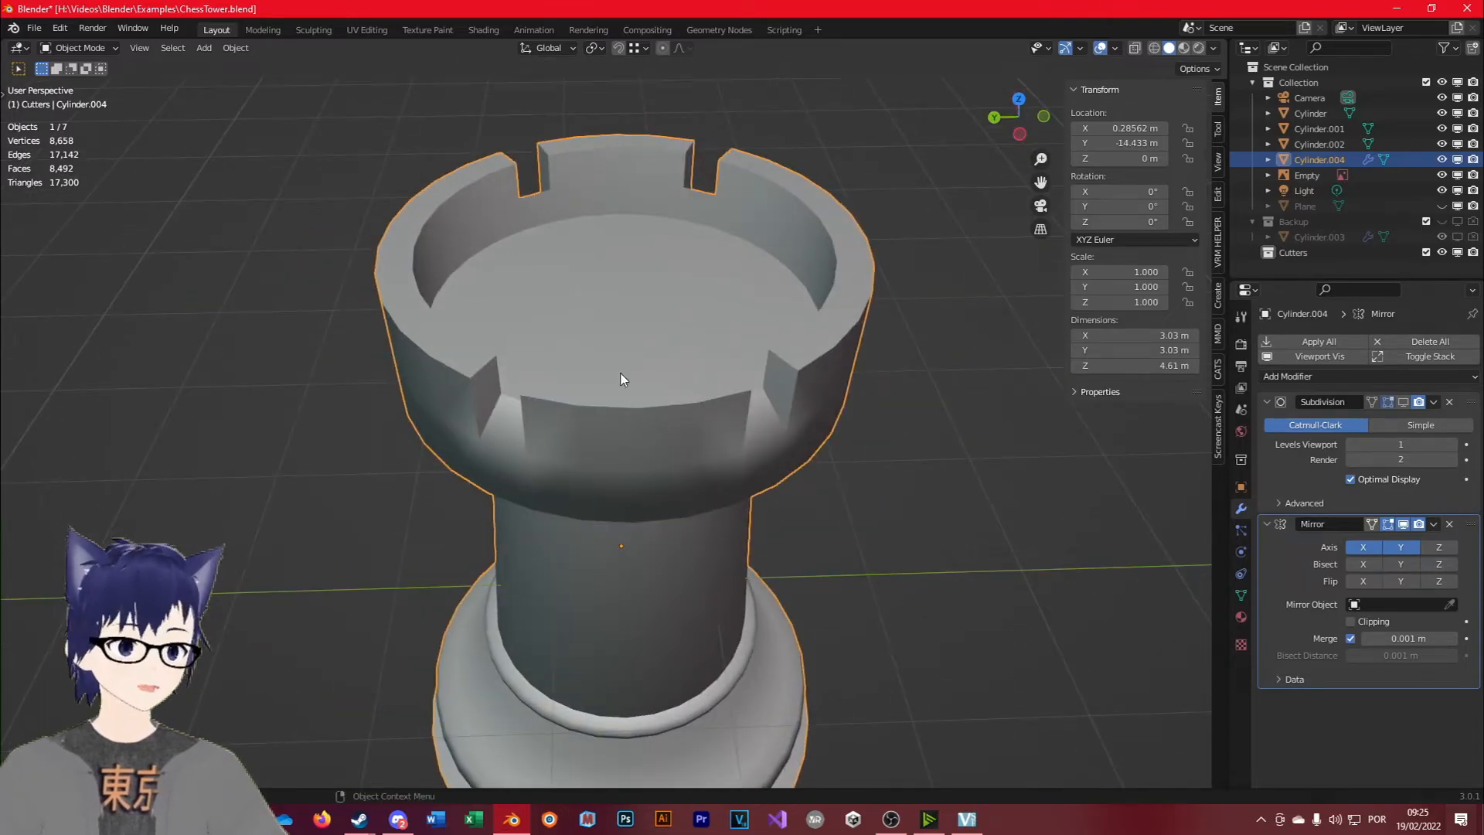
{"action": "scroll", "coordinate": [573, 456], "scroll_direction": "up", "scroll_amount": 1}
{"action": "middle_click_drag", "start_coordinate": [541, 453], "coordinate": [596, 443]}
Undo the trial notch's fills and face deletions, going back to the intact crown wall with its loop cuts.
{"action": "key", "text": "Tab"}
{"action": "scroll", "coordinate": [552, 471], "scroll_direction": "up", "scroll_amount": 1}
{"action": "mouse_move", "coordinate": [506, 473]}
{"action": "middle_mouse_down"}
{"action": "mouse_move", "coordinate": [552, 471]}
{"action": "mouse_move", "coordinate": [516, 470]}
{"action": "middle_mouse_up"}
{"action": "key", "text": "ctrl+z"}
{"action": "key", "text": "ctrl+z"}
{"action": "key", "text": "ctrl+z"}
{"action": "key", "text": "ctrl+z"}
{"action": "key", "text": "ctrl+z"}
{"action": "key", "text": "ctrl+z"}
{"action": "key", "text": "ctrl+z"}
{"action": "key", "text": "ctrl+z"}
{"action": "key", "text": "ctrl+z"}
{"action": "key", "text": "ctrl+z"}
{"action": "key", "text": "ctrl+z"}
{"action": "key", "text": "ctrl+z"}
{"action": "key", "text": "ctrl+z"}
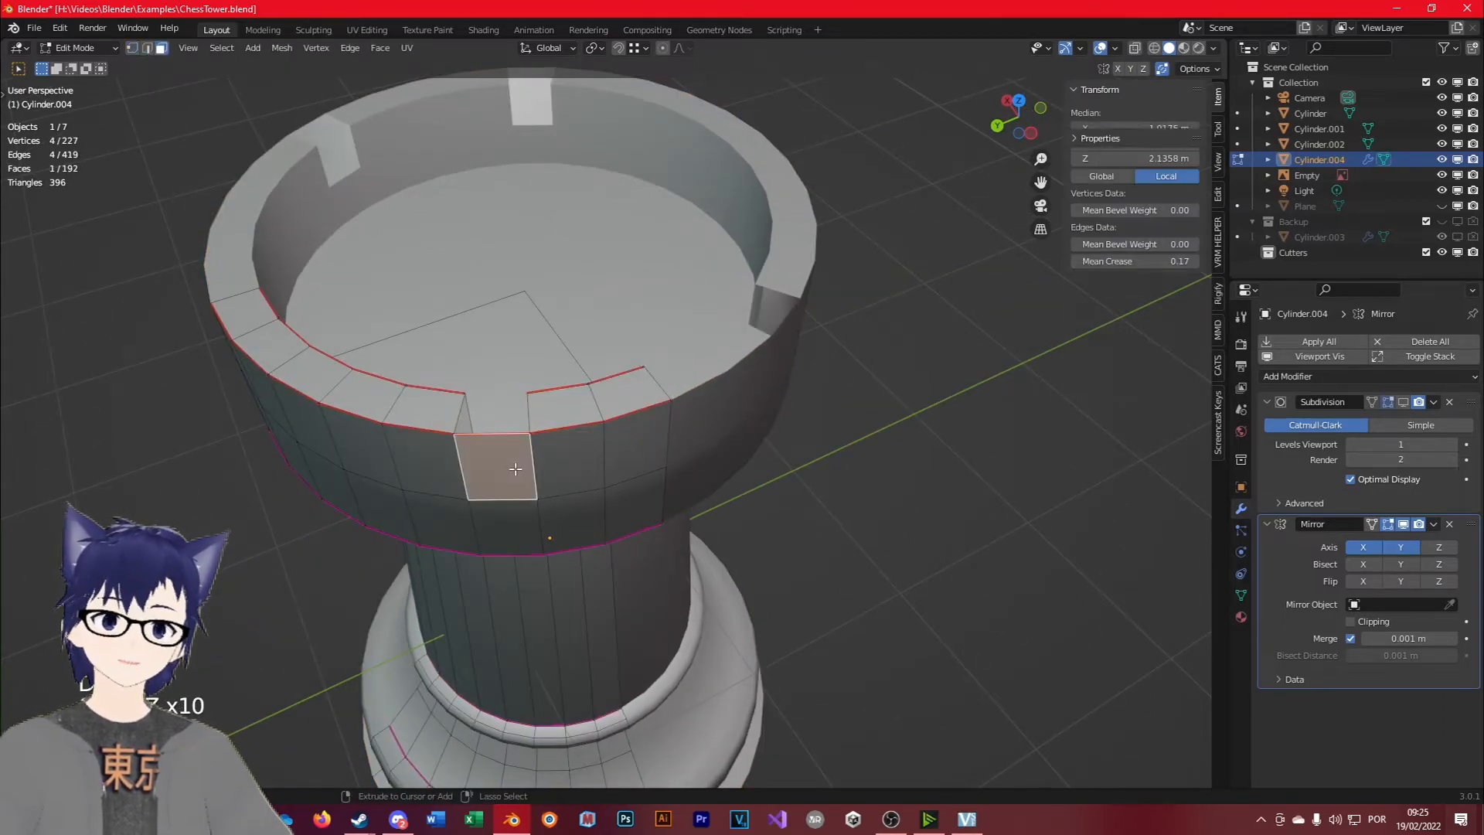
Delete the top rim face and adjoining upper outer and inner wall faces at the middle of the crown's quarter.
{"action": "middle_click_drag", "start_coordinate": [513, 463], "coordinate": [443, 435]}
{"action": "left_click", "coordinate": [379, 450]}
{"action": "left_click", "coordinate": [385, 516], "text": "shift"}
{"action": "middle_click_drag", "start_coordinate": [384, 516], "coordinate": [726, 501]}
{"action": "key", "text": "x"}
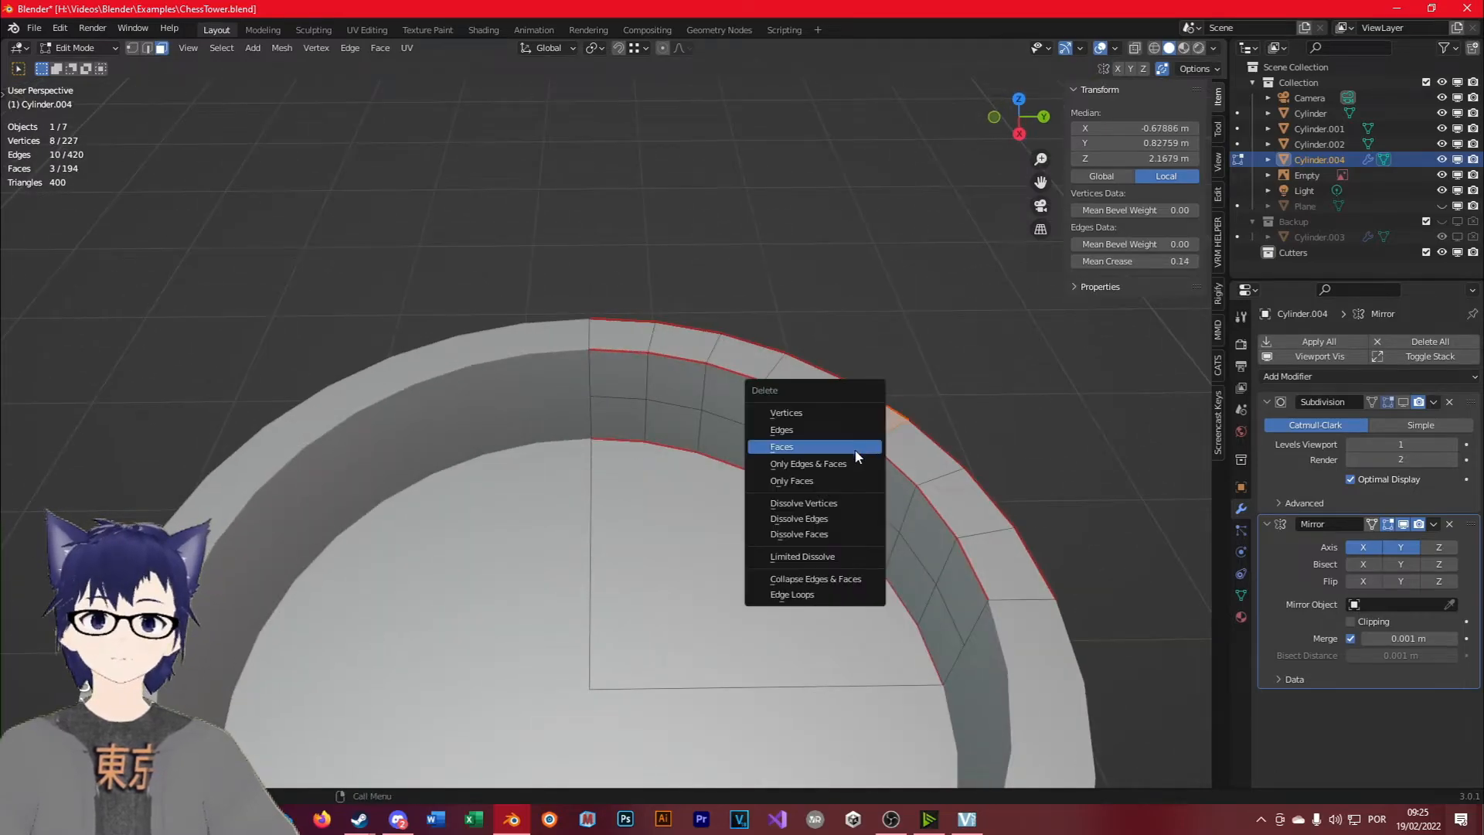
{"action": "left_click", "coordinate": [858, 454]}
Fill the new notch's floor and both side walls with faces, and check the mirrored crown in Object Mode.
{"action": "middle_click_drag", "start_coordinate": [858, 454], "coordinate": [580, 480]}
{"action": "key", "text": "1"}
{"action": "left_click", "coordinate": [580, 481]}
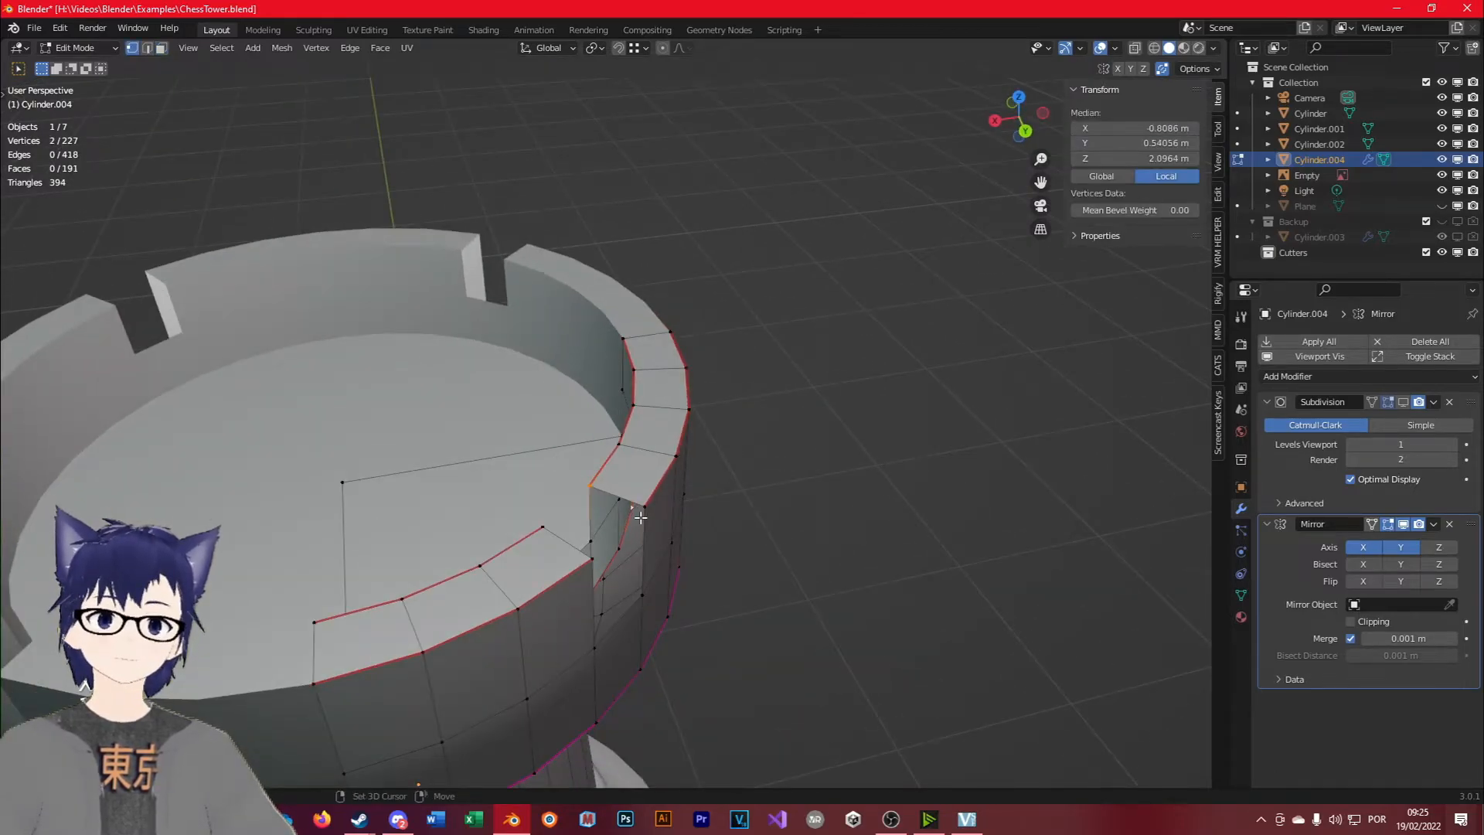
{"action": "middle_click_drag", "start_coordinate": [652, 581], "coordinate": [563, 570]}
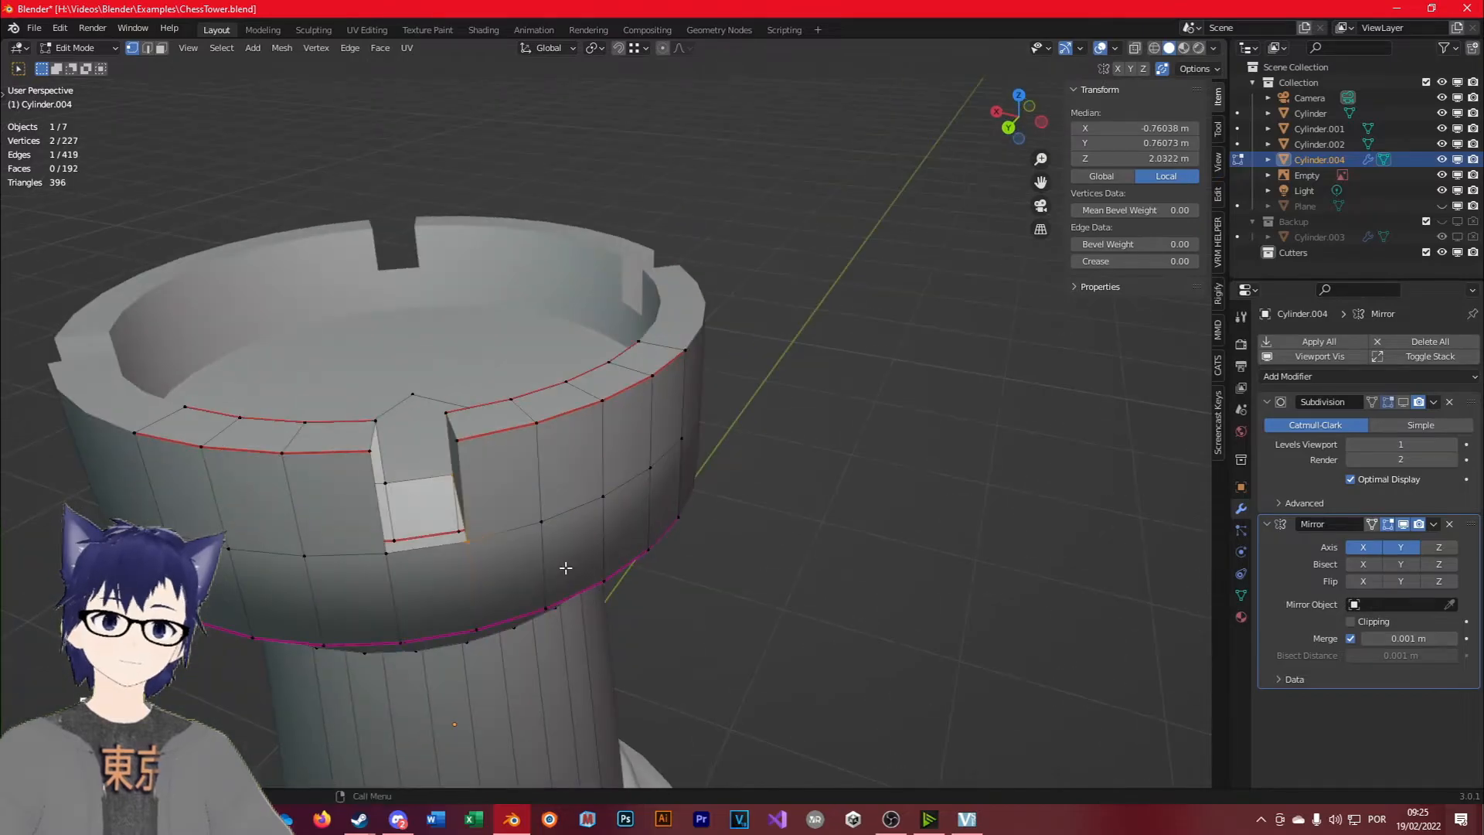
{"action": "key", "text": "Tab"}
{"action": "middle_click_drag", "start_coordinate": [443, 488], "coordinate": [326, 398]}
{"action": "key", "text": "Tab"}
{"action": "middle_click_drag", "start_coordinate": [638, 486], "coordinate": [618, 541]}
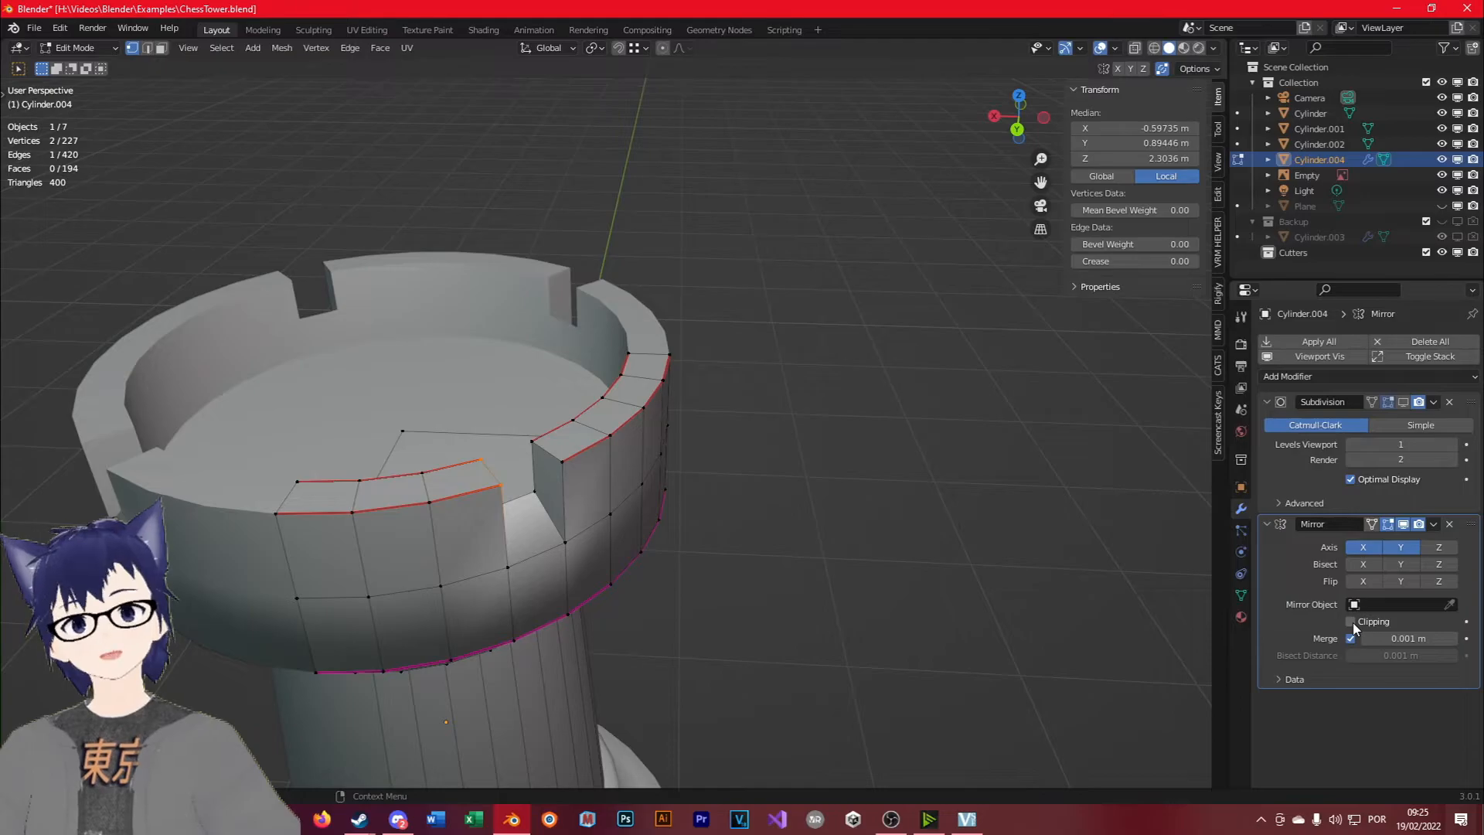
Enable clipping on the Mirror modifier and check the mirrored crown in Object Mode.
{"action": "left_click", "coordinate": [1351, 622]}
{"action": "middle_click_drag", "start_coordinate": [588, 541], "coordinate": [511, 567]}
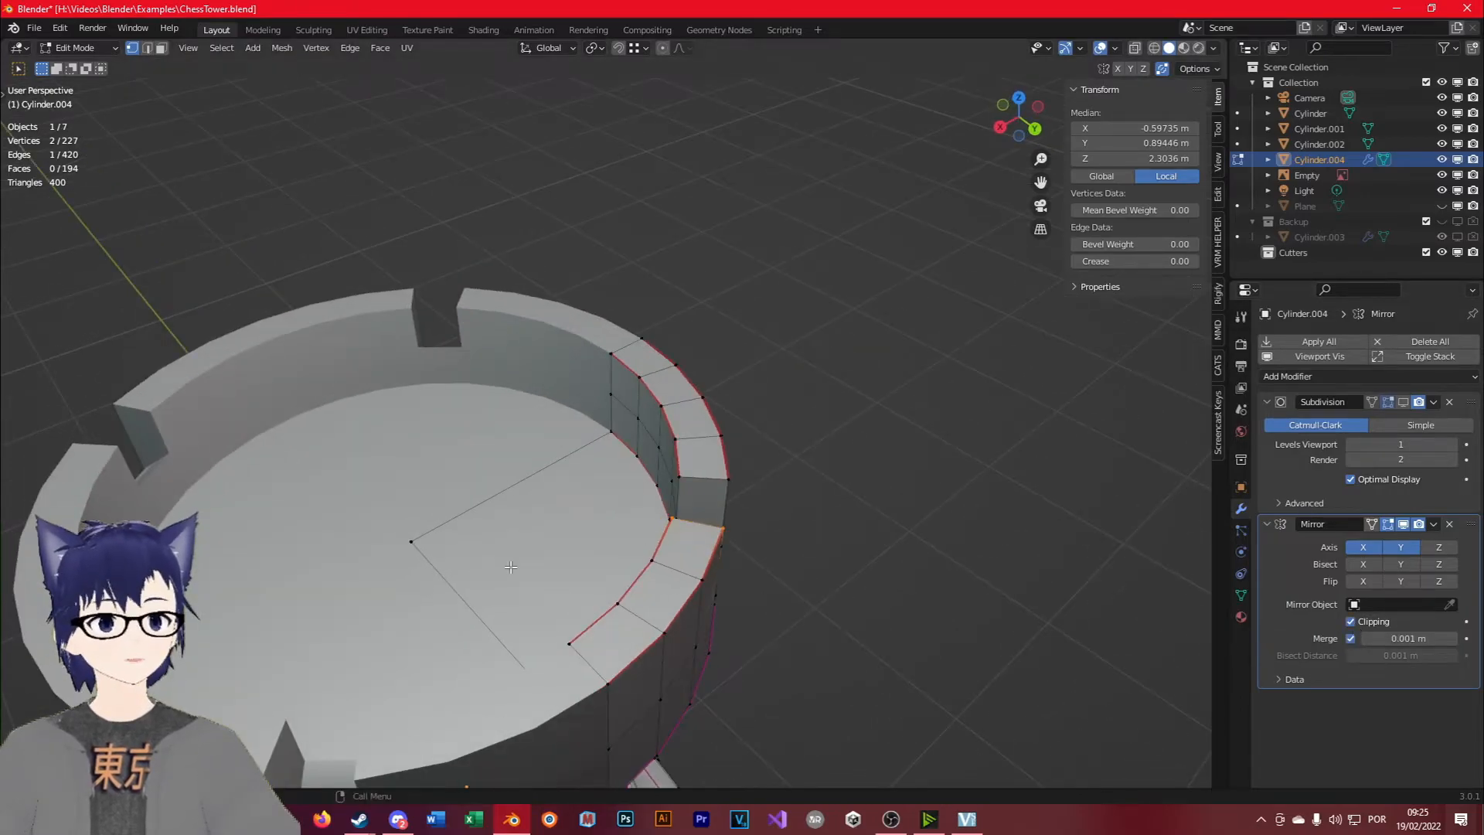
{"action": "scroll", "coordinate": [1083, 611], "scroll_direction": "down", "scroll_amount": 3}
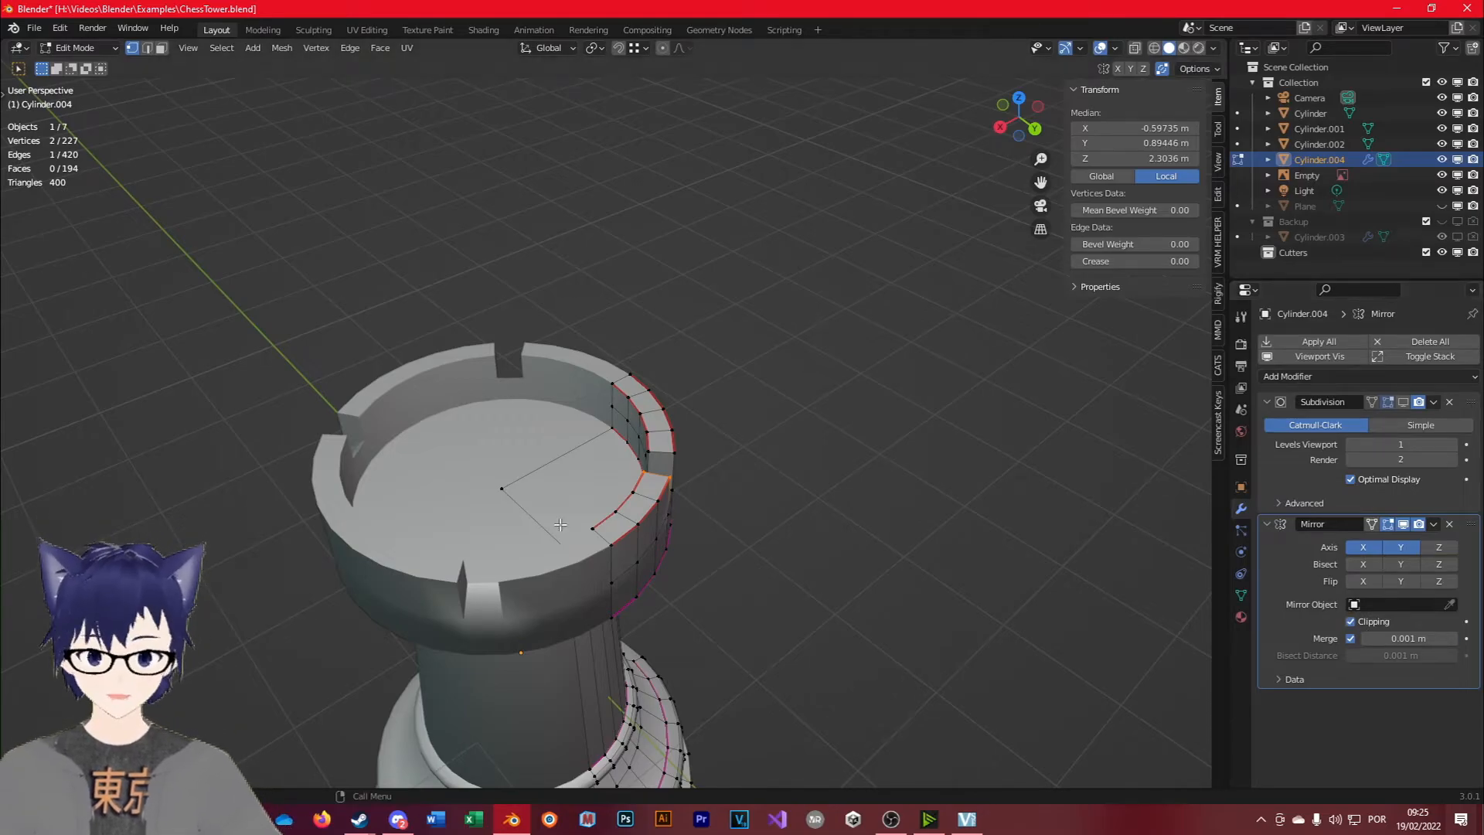
{"action": "key", "text": "Tab"}
{"action": "middle_click_drag", "start_coordinate": [599, 531], "coordinate": [407, 536]}
{"action": "key", "text": "Tab"}
Turn on snapping and lower the inner wall's middle edge loop, including the notch floor's inner edge, slightly along Z.
{"action": "scroll", "coordinate": [384, 366], "scroll_direction": "up", "scroll_amount": 3}
{"action": "left_click", "coordinate": [348, 343]}
{"action": "middle_click_drag", "start_coordinate": [348, 343], "coordinate": [176, 390]}
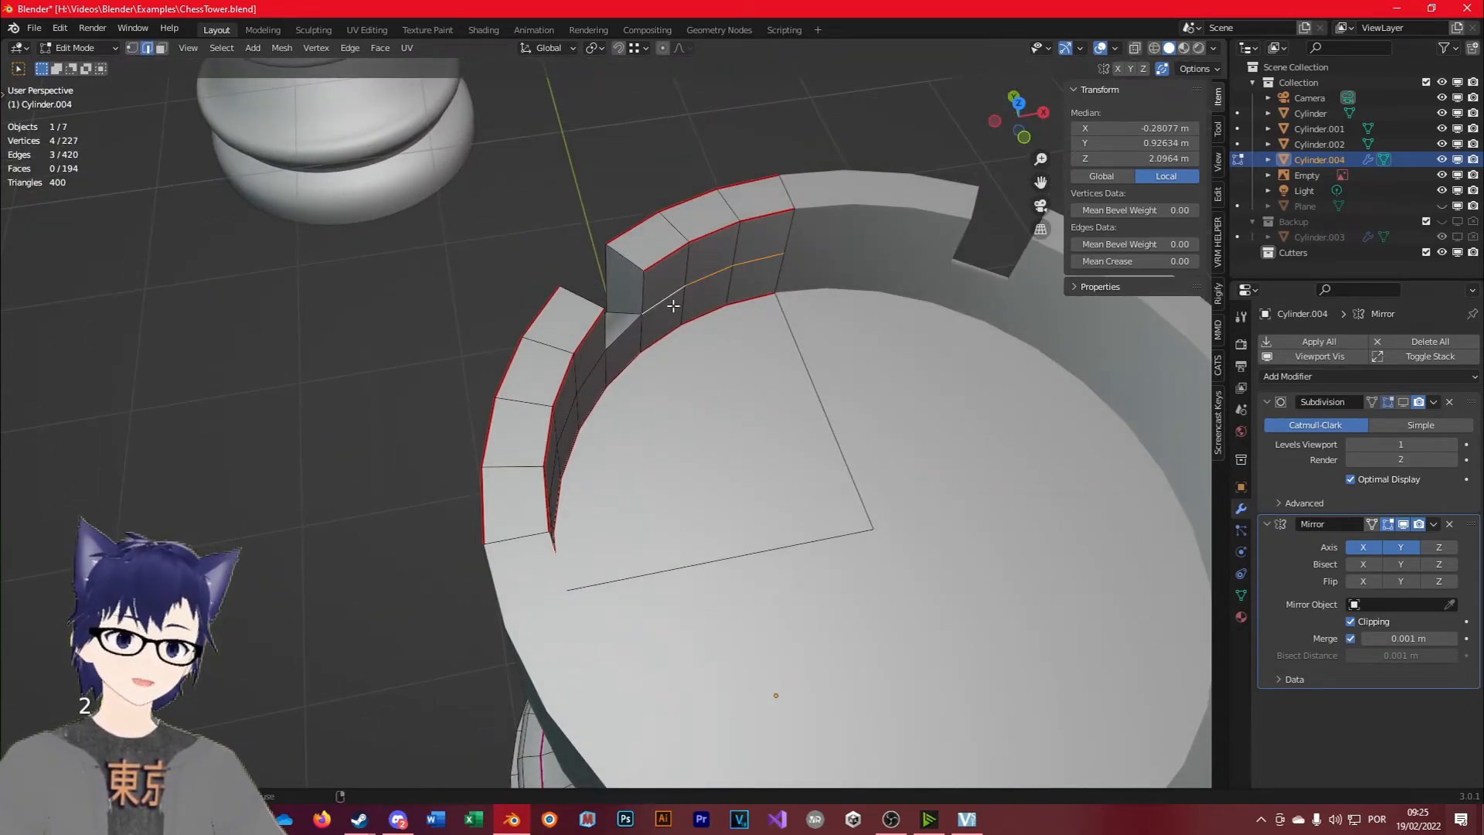
{"action": "middle_click_drag", "start_coordinate": [634, 332], "coordinate": [545, 294]}
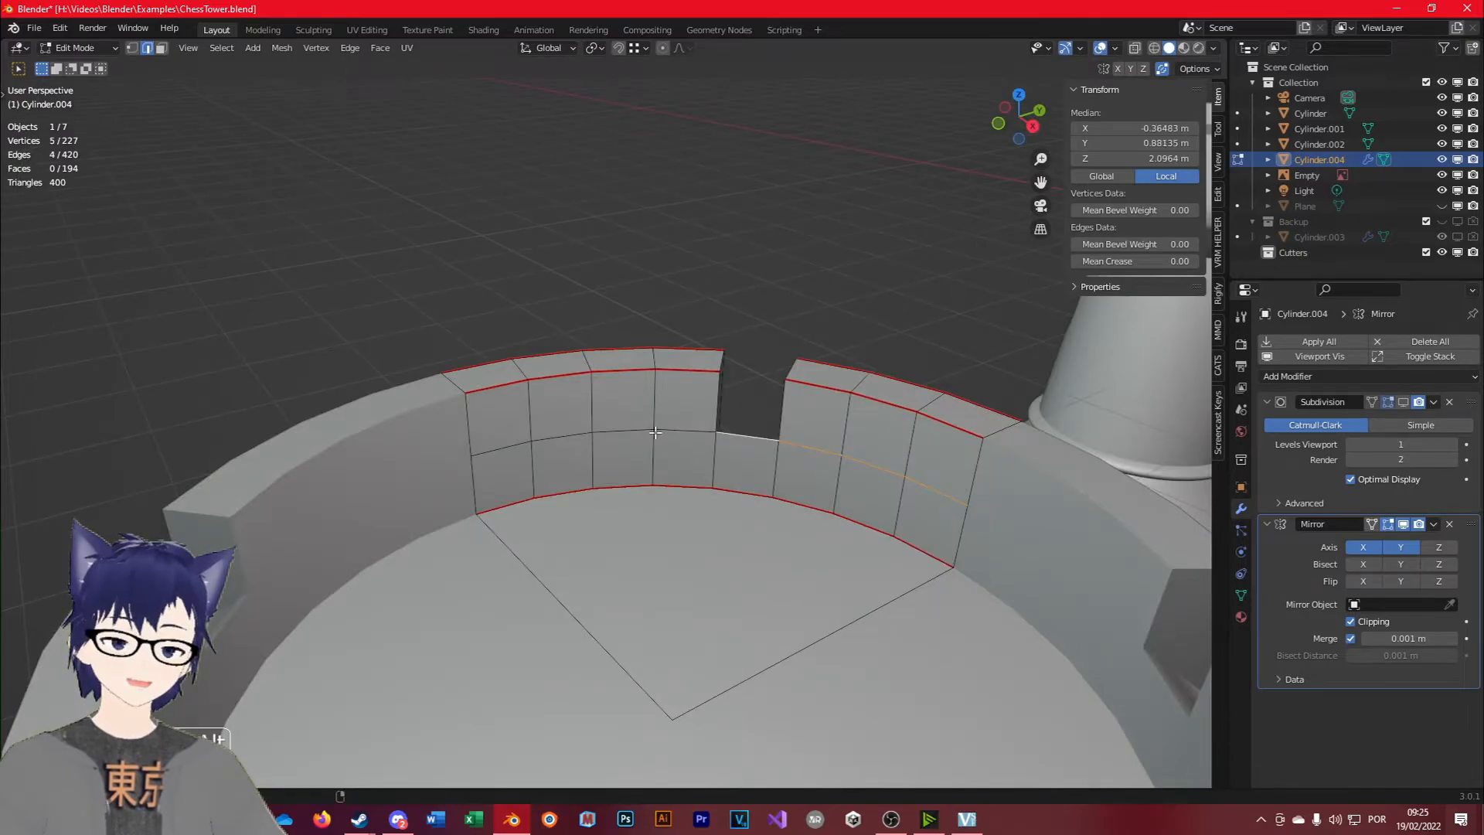
{"action": "left_click", "coordinate": [631, 428], "text": "alt+shift"}
{"action": "middle_click_drag", "start_coordinate": [631, 428], "coordinate": [727, 402]}
{"action": "left_click", "coordinate": [623, 48]}
{"action": "middle_click_drag", "start_coordinate": [553, 271], "coordinate": [786, 292]}
{"action": "middle_click_drag", "start_coordinate": [441, 531], "coordinate": [480, 591]}
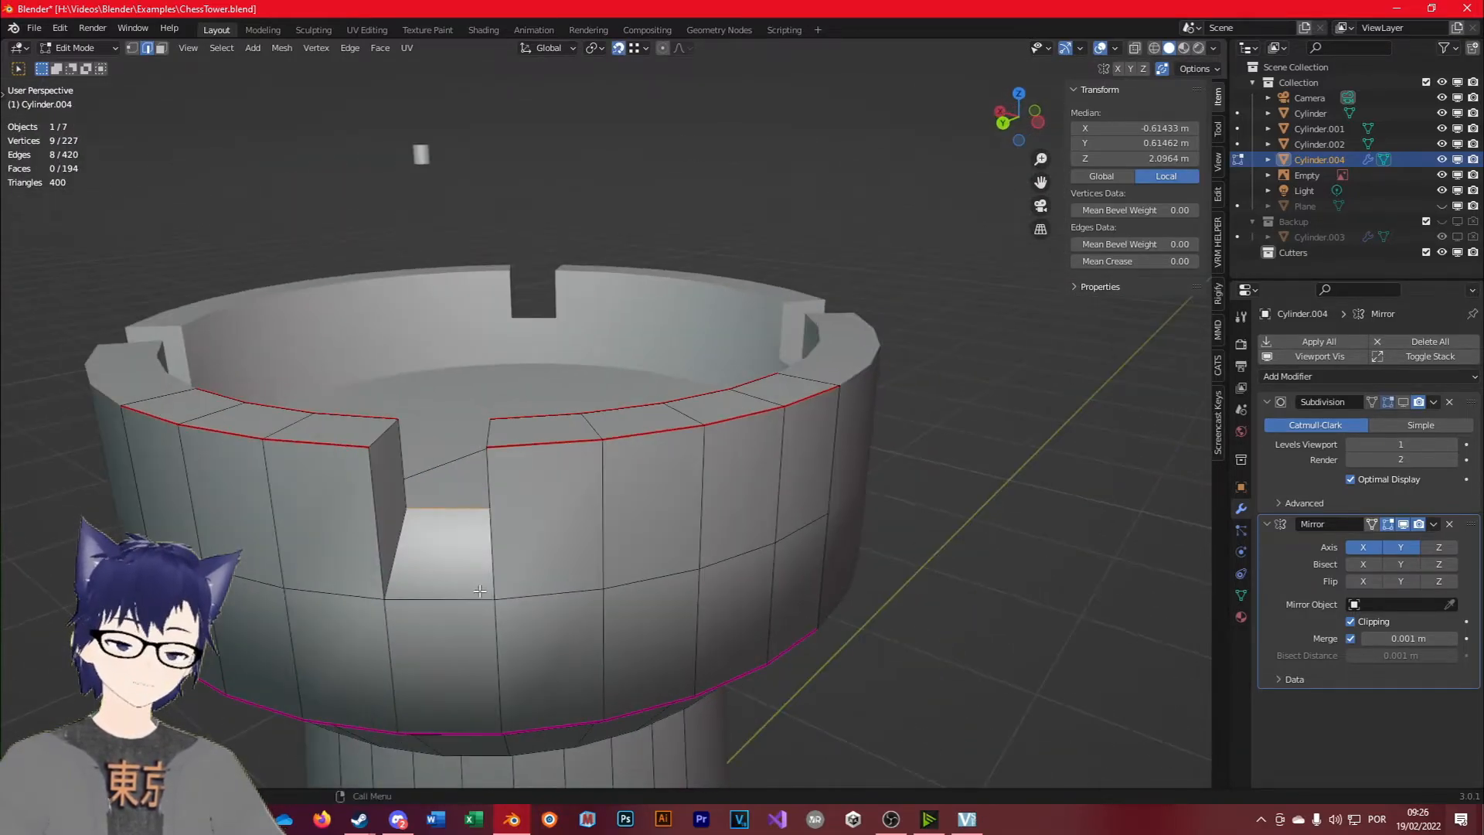
{"action": "key", "text": "g"}
{"action": "key", "text": "z"}
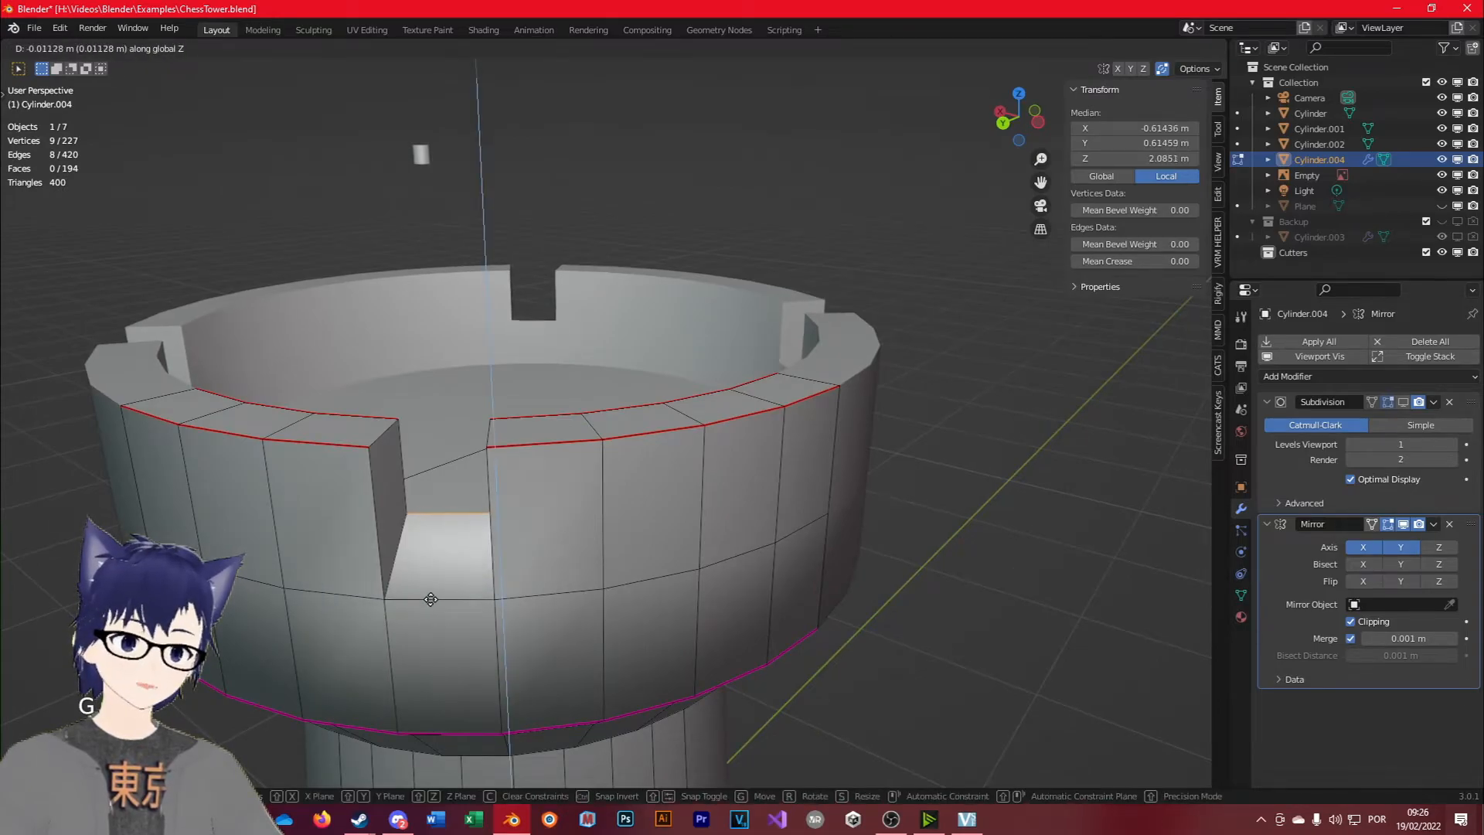
{"action": "left_click", "coordinate": [445, 598]}
{"action": "key", "text": "g"}
{"action": "key", "text": "z"}
{"action": "left_click", "coordinate": [499, 602]}
Examine the mirrored notches around the tower's crown in Object Mode from several angles.
{"action": "key", "text": "Tab"}
{"action": "scroll", "coordinate": [504, 672], "scroll_direction": "down", "scroll_amount": 1}
{"action": "middle_click_drag", "start_coordinate": [504, 672], "coordinate": [582, 606]}
{"action": "scroll", "coordinate": [582, 605], "scroll_direction": "down", "scroll_amount": 3}
{"action": "key", "text": "Tab"}
{"action": "key", "text": "Tab"}
{"action": "left_click", "coordinate": [750, 581]}
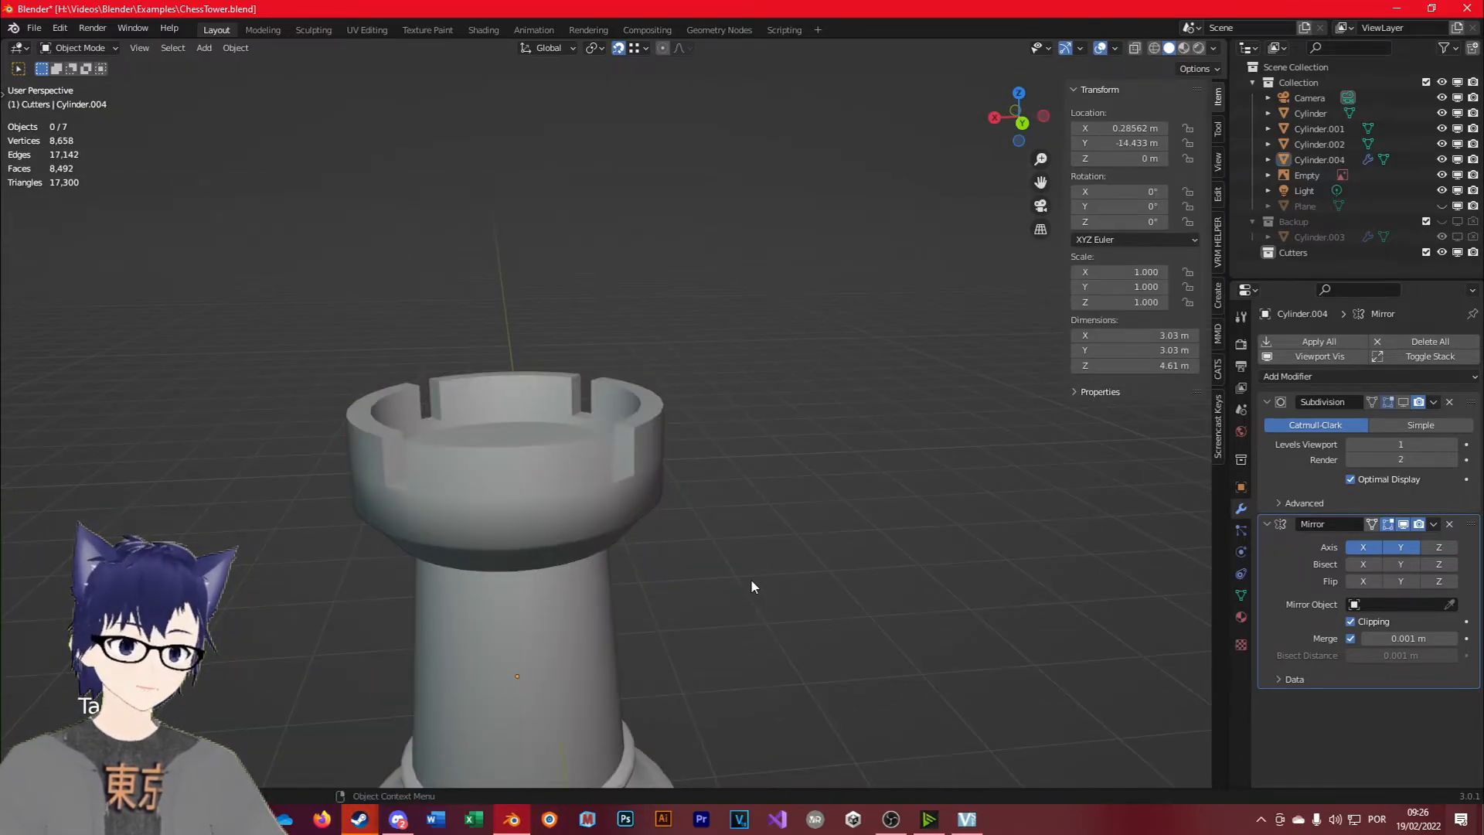
{"action": "middle_click_drag", "start_coordinate": [749, 581], "coordinate": [647, 600]}
{"action": "scroll", "coordinate": [646, 587], "scroll_direction": "up", "scroll_amount": 3}
{"action": "left_click", "coordinate": [645, 522]}
{"action": "middle_click_drag", "start_coordinate": [645, 522], "coordinate": [759, 587]}
Move the entire quarter mesh outward from the centre with Z locked, stretching the clipped body, and check it in Object Mode.
{"action": "key", "text": "Tab"}
{"action": "scroll", "coordinate": [634, 551], "scroll_direction": "down", "scroll_amount": 3}
{"action": "key", "text": "a"}
{"action": "scroll", "coordinate": [759, 586], "scroll_direction": "down", "scroll_amount": 4}
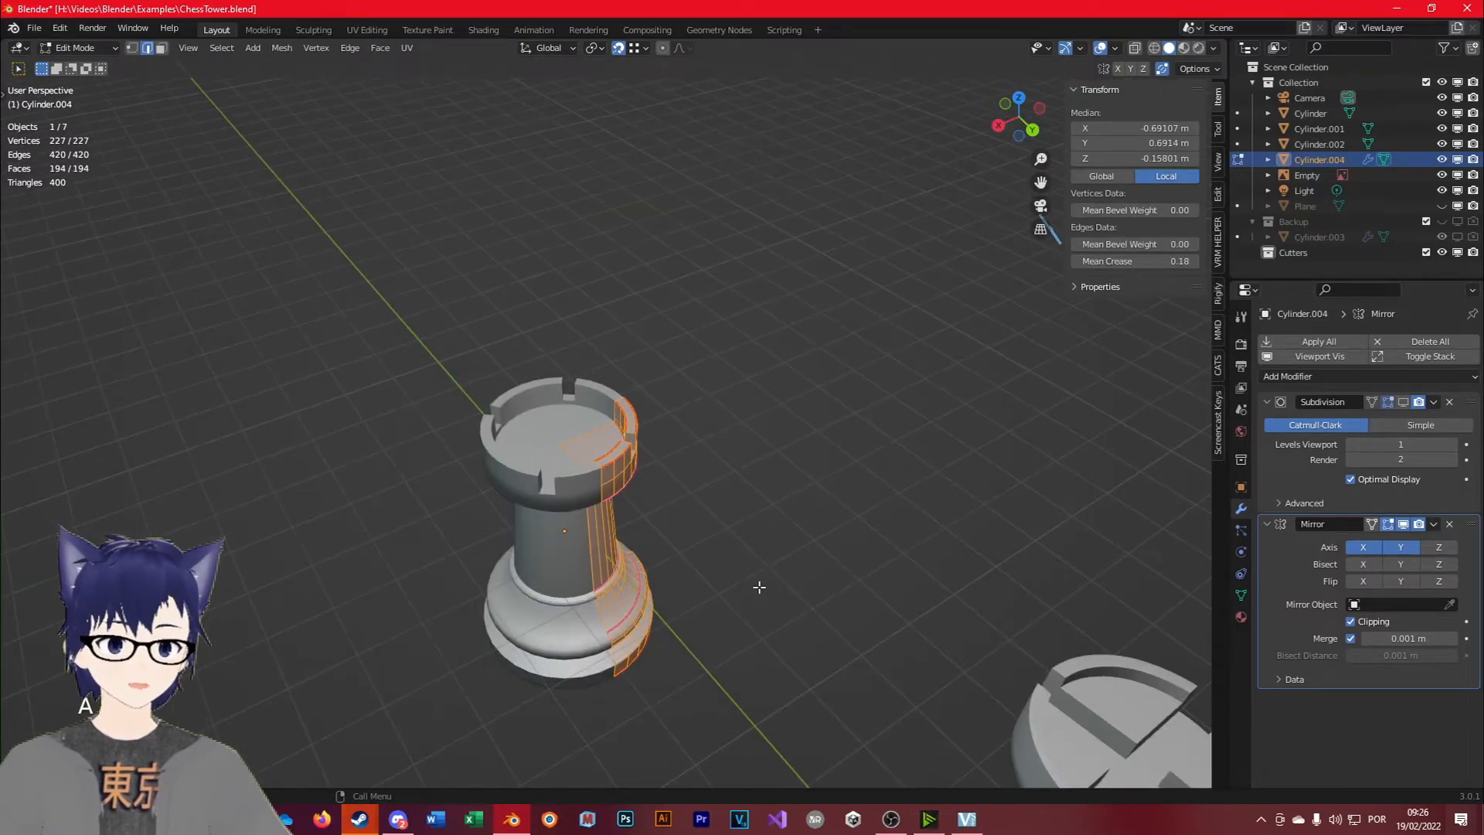
{"action": "key", "text": "g"}
{"action": "key", "text": "shift+z"}
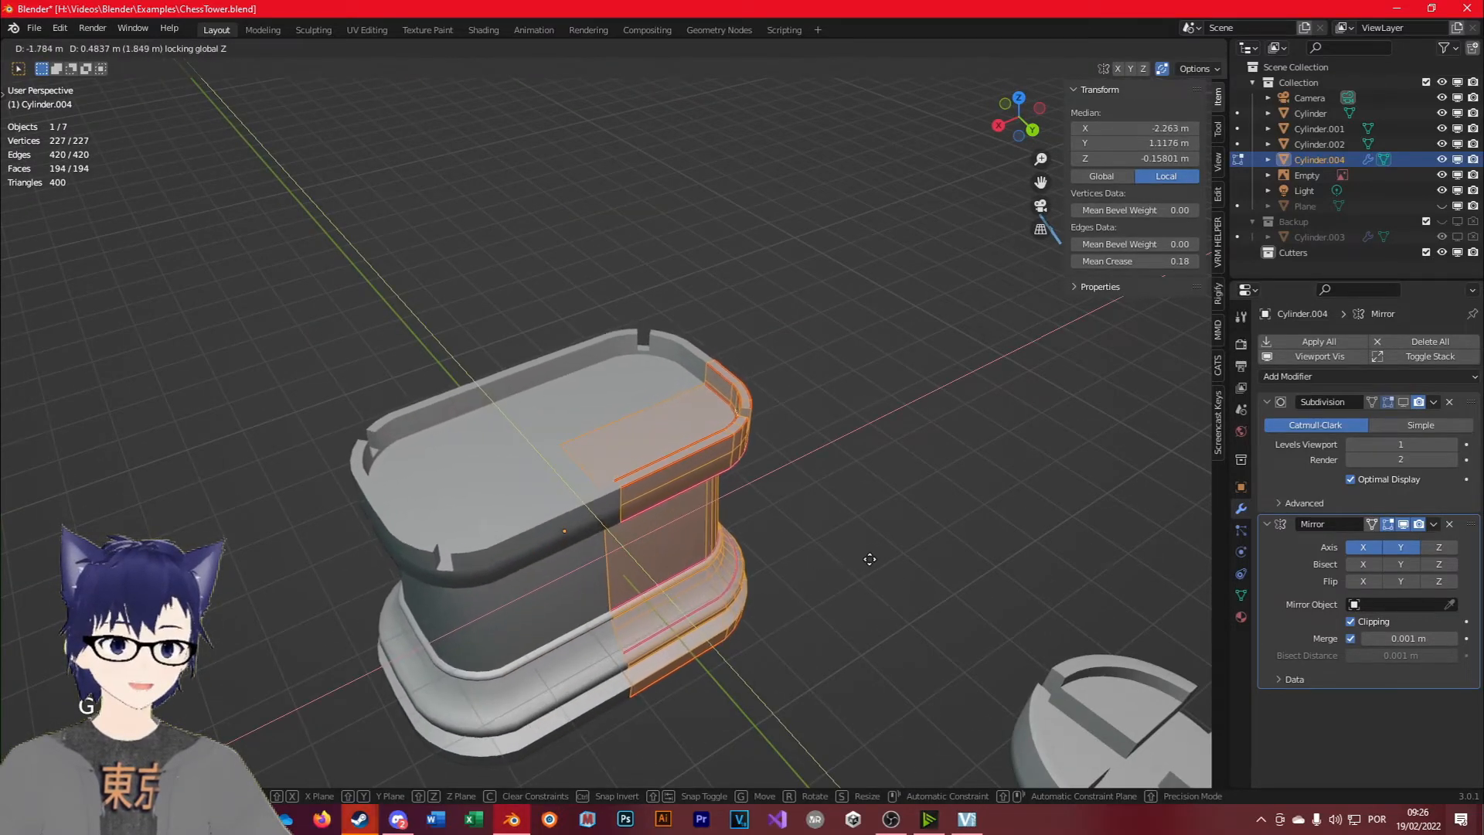
{"action": "left_click", "coordinate": [927, 549]}
{"action": "key", "text": "Tab"}
{"action": "middle_click_drag", "start_coordinate": [445, 690], "coordinate": [694, 498]}
{"action": "key", "text": "Tab"}
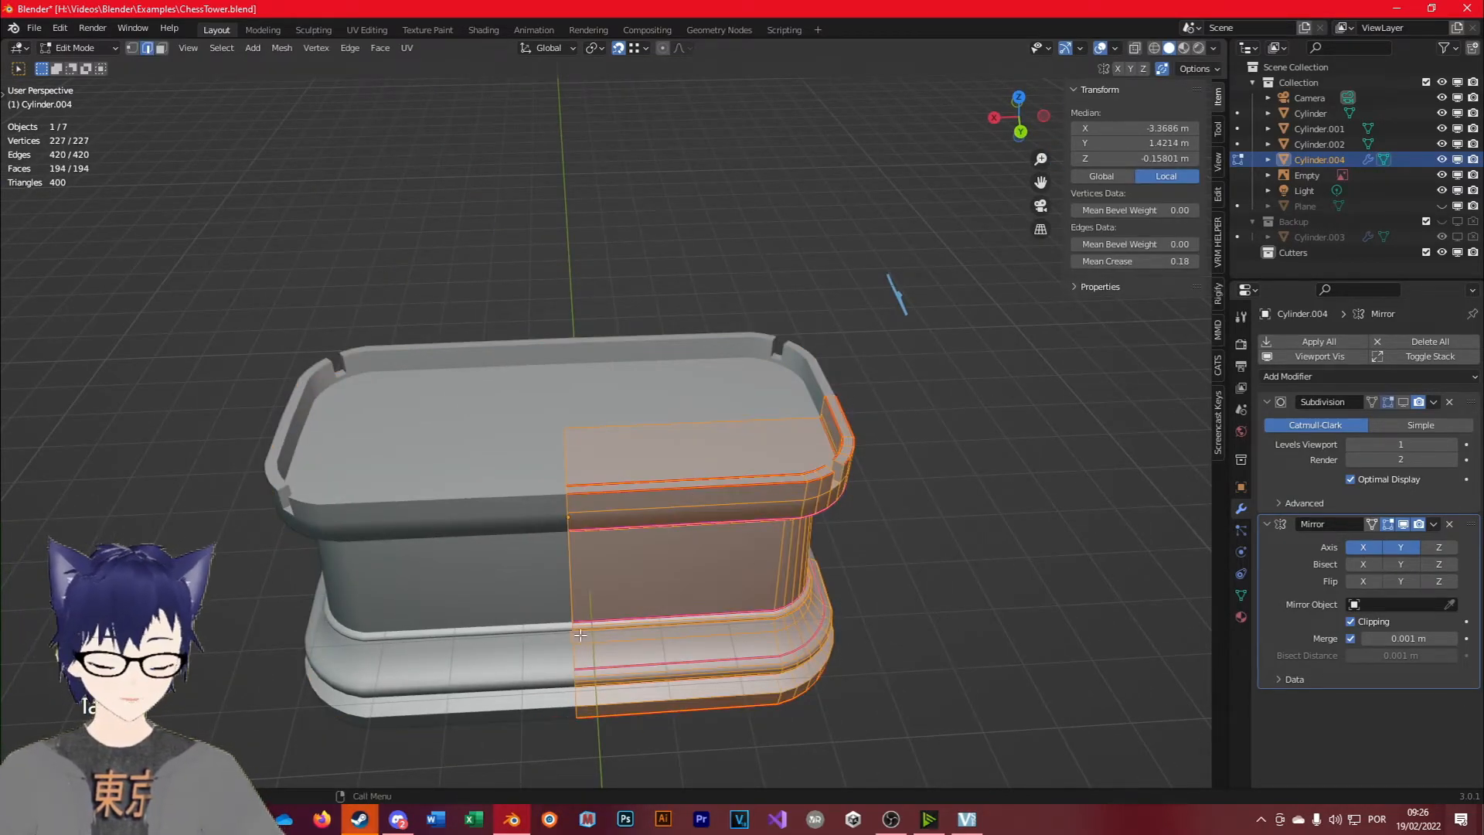
Disable clipping on the Mirror modifier and move the entire quarter mesh farther outward with Z locked.
{"action": "middle_click_drag", "start_coordinate": [354, 517], "coordinate": [685, 524]}
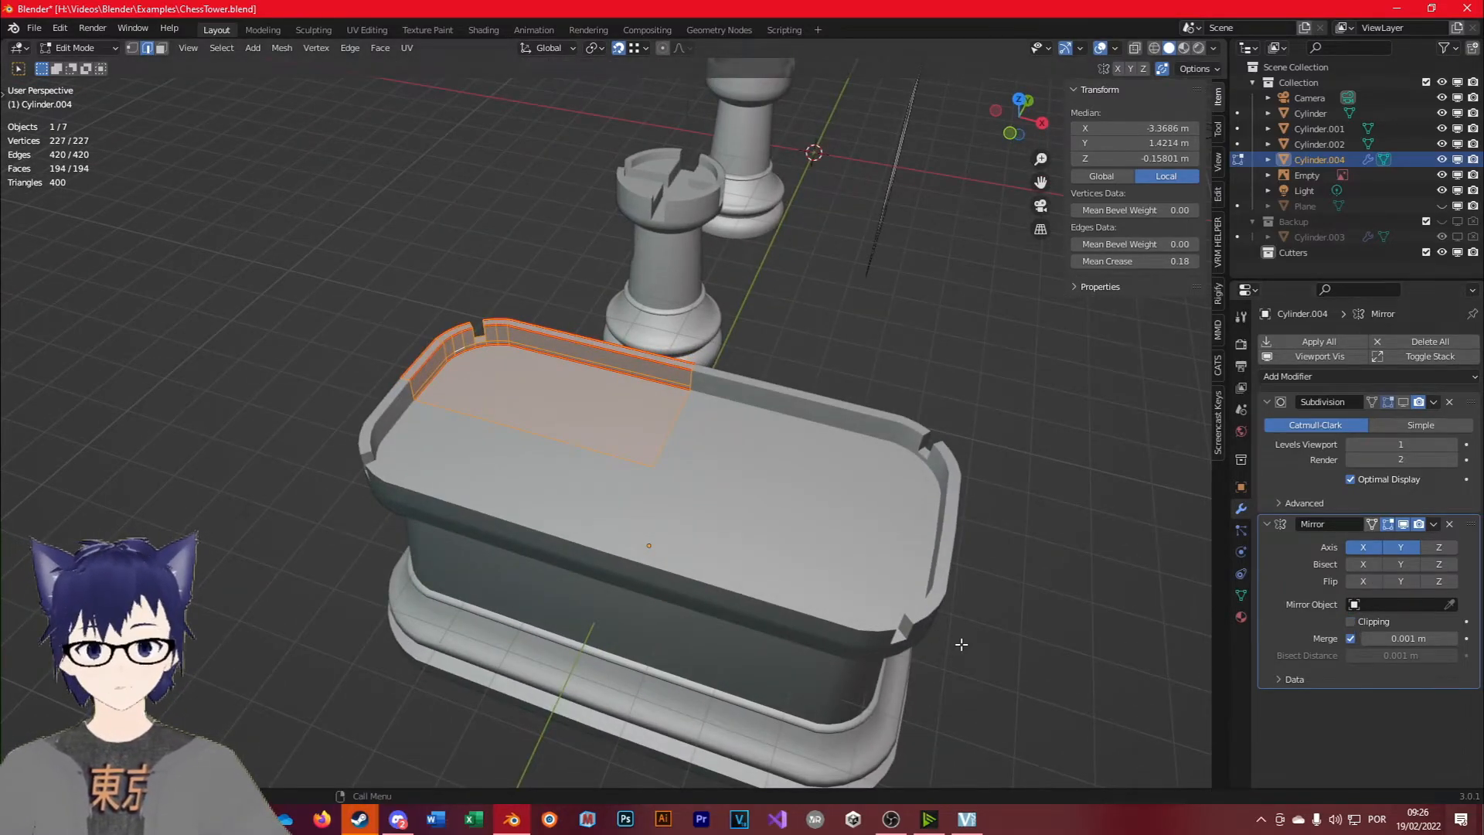
{"action": "key", "text": "g"}
{"action": "right_click", "coordinate": [714, 483]}
{"action": "key", "text": "g"}
{"action": "key", "text": "shift+z"}
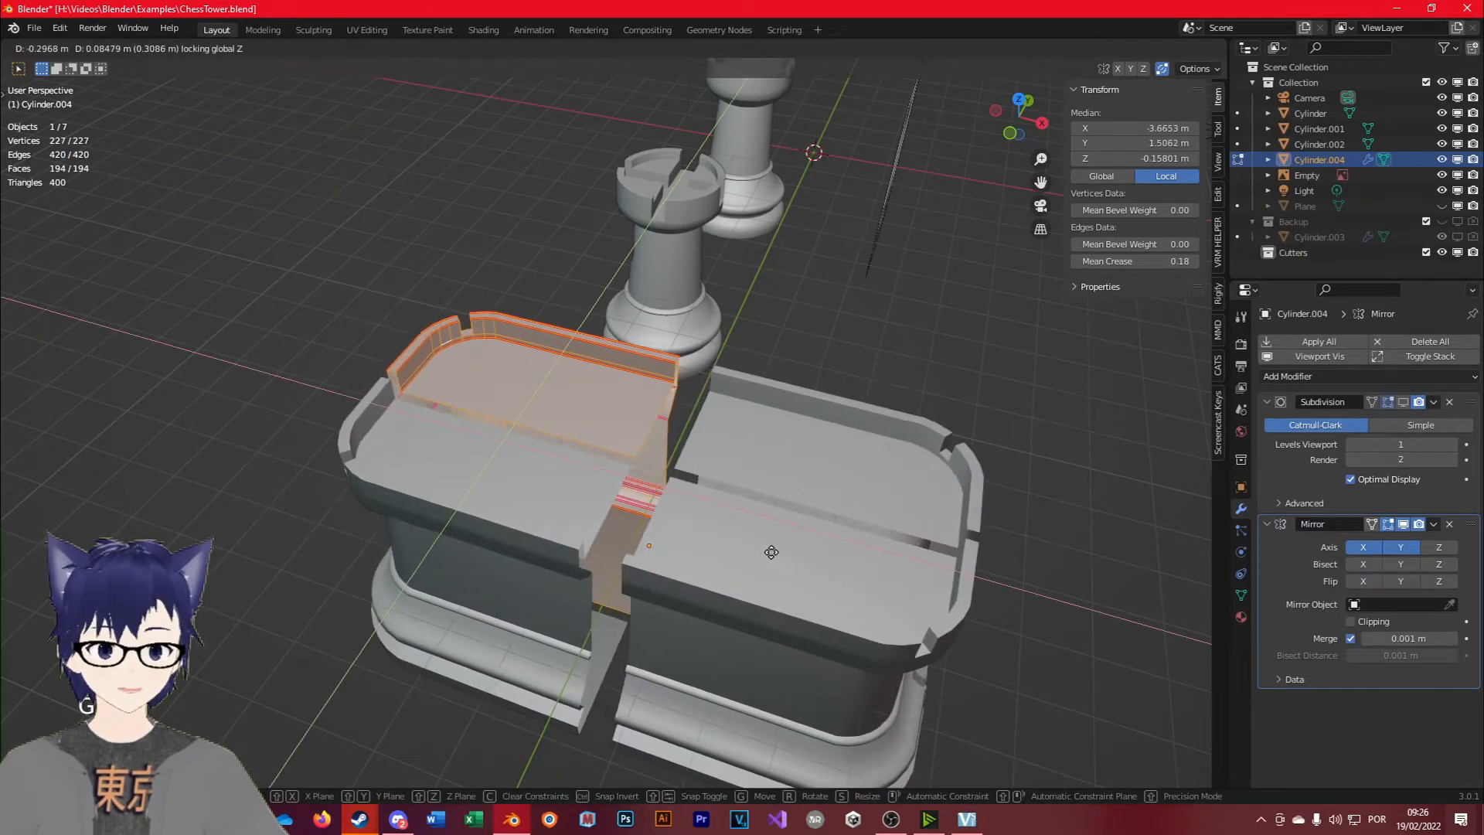
{"action": "left_click", "coordinate": [679, 547]}
Inspect the open sides of the separated quarters, undo the separating move, and restore Mirror clipping.
{"action": "middle_click_drag", "start_coordinate": [679, 547], "coordinate": [952, 503]}
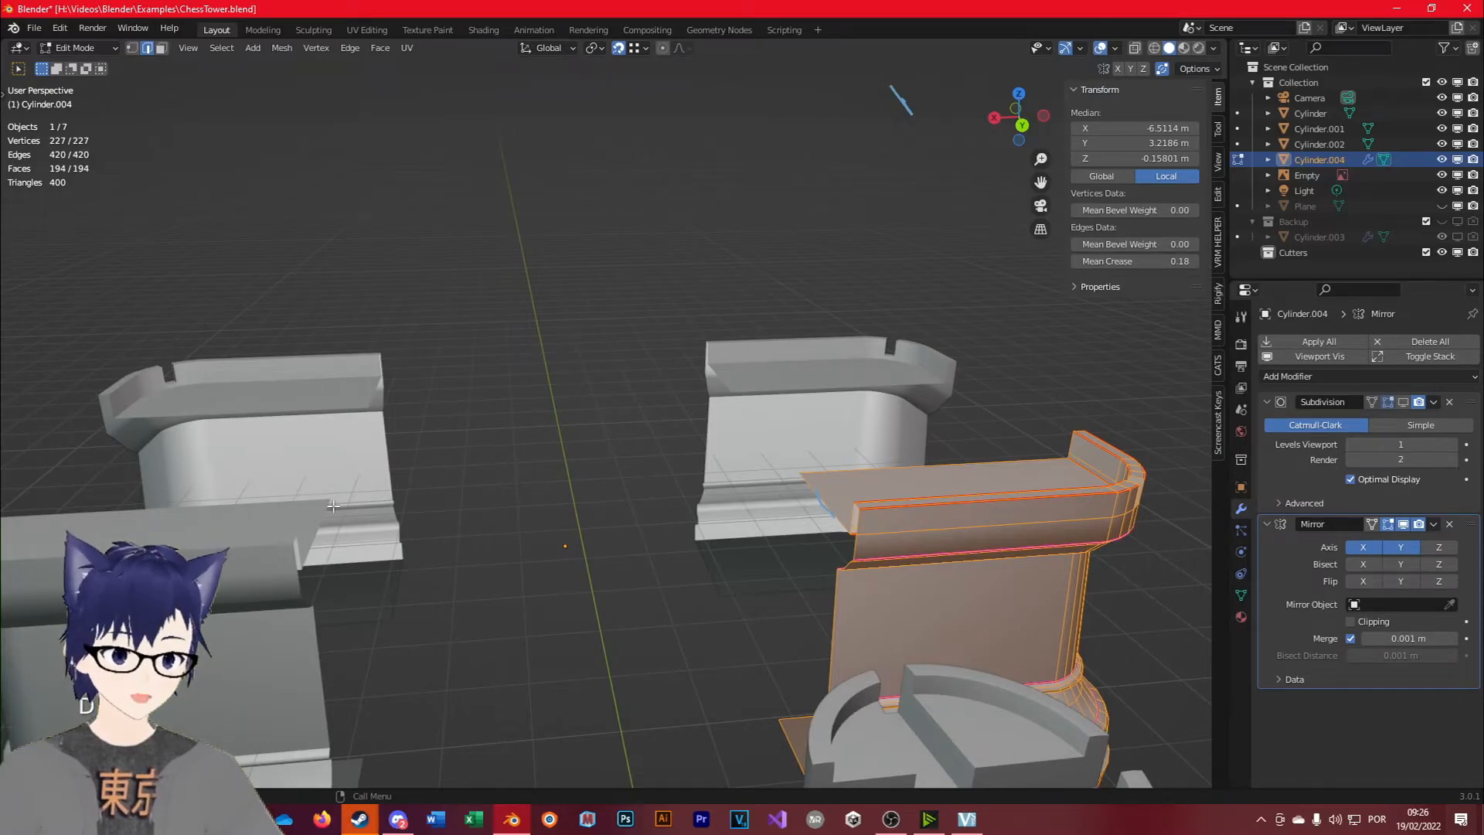
{"action": "middle_click_drag", "start_coordinate": [296, 574], "coordinate": [327, 459]}
{"action": "scroll", "coordinate": [333, 448], "scroll_direction": "down", "scroll_amount": 2}
{"action": "middle_click_drag", "start_coordinate": [593, 573], "coordinate": [879, 490]}
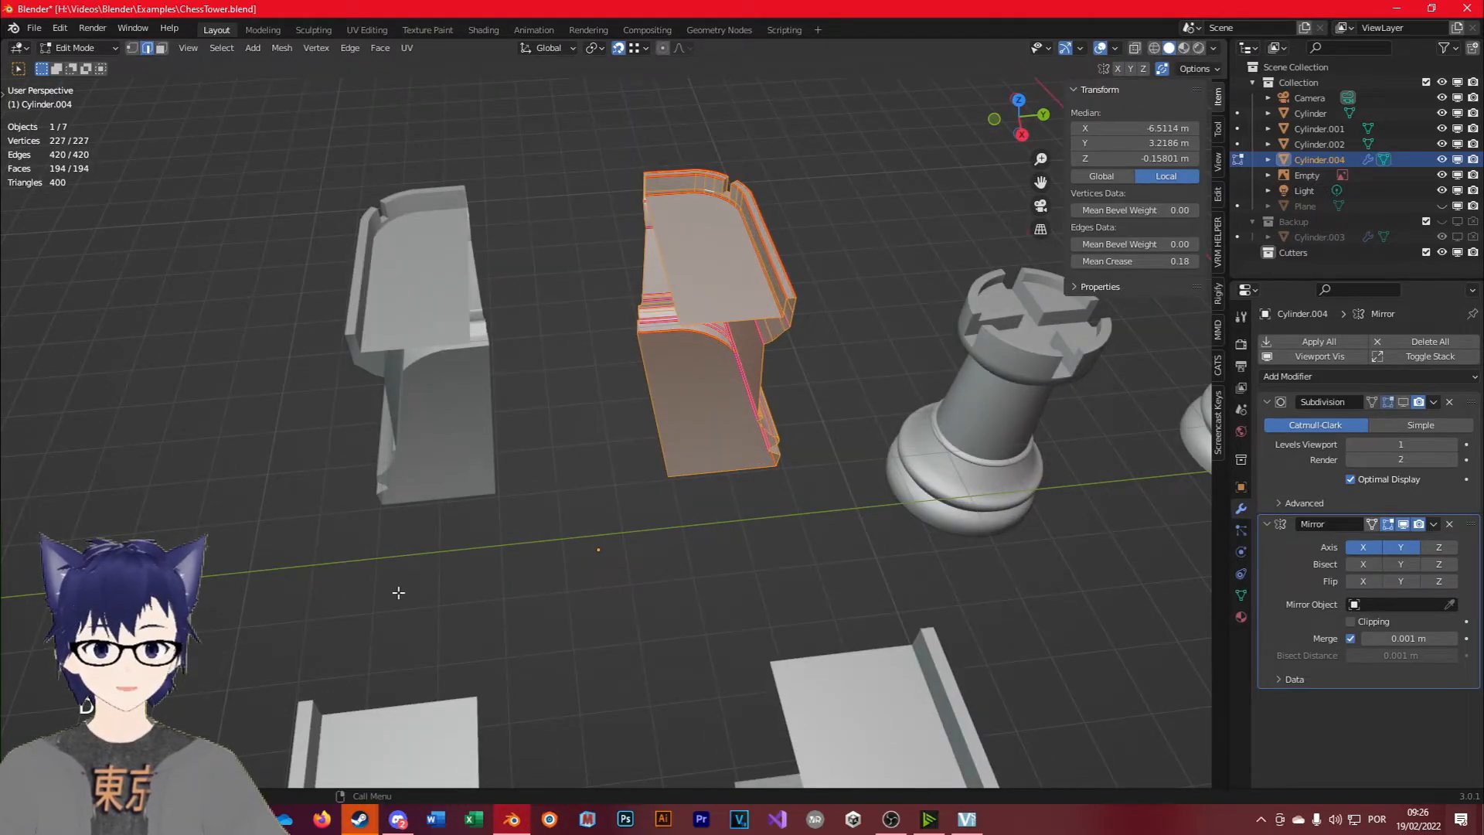
{"action": "middle_click_drag", "start_coordinate": [828, 474], "coordinate": [711, 636]}
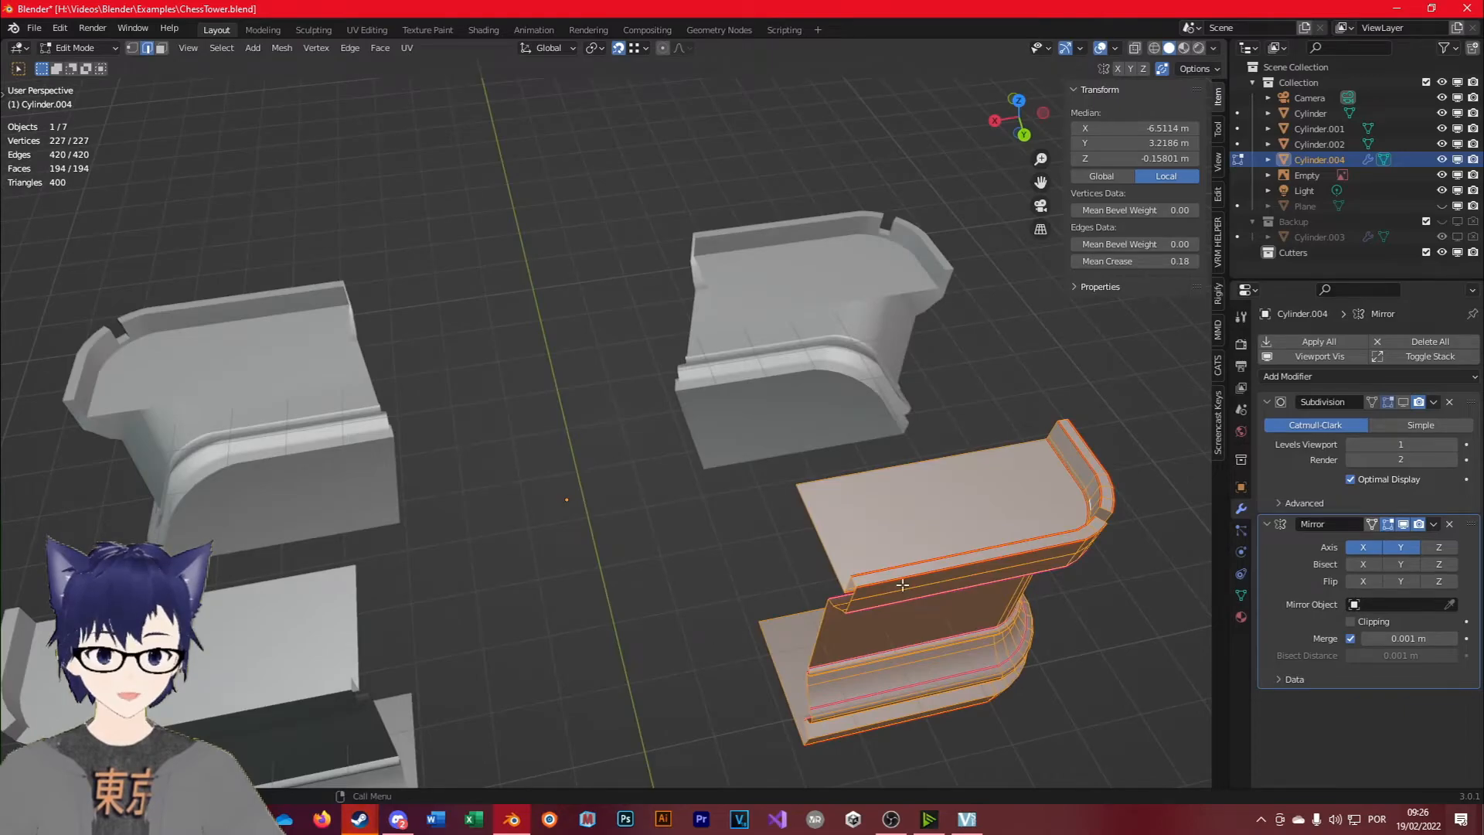
{"action": "key", "text": "ctrl+z"}
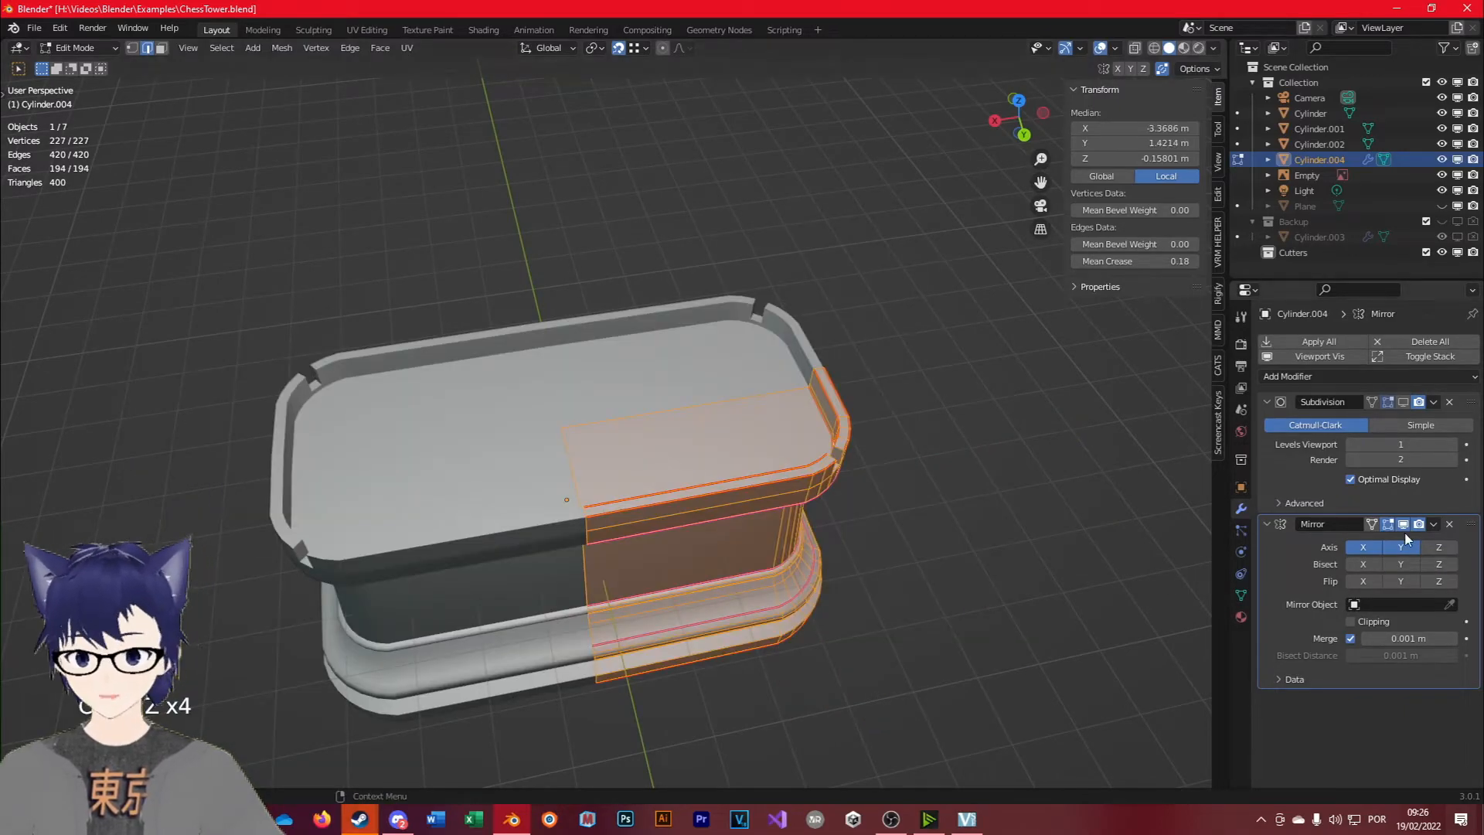
Move the quarter mesh along X toward the centre to shorten the mirrored body to about 5.25 m.
{"action": "key", "text": "g"}
{"action": "key", "text": "x"}
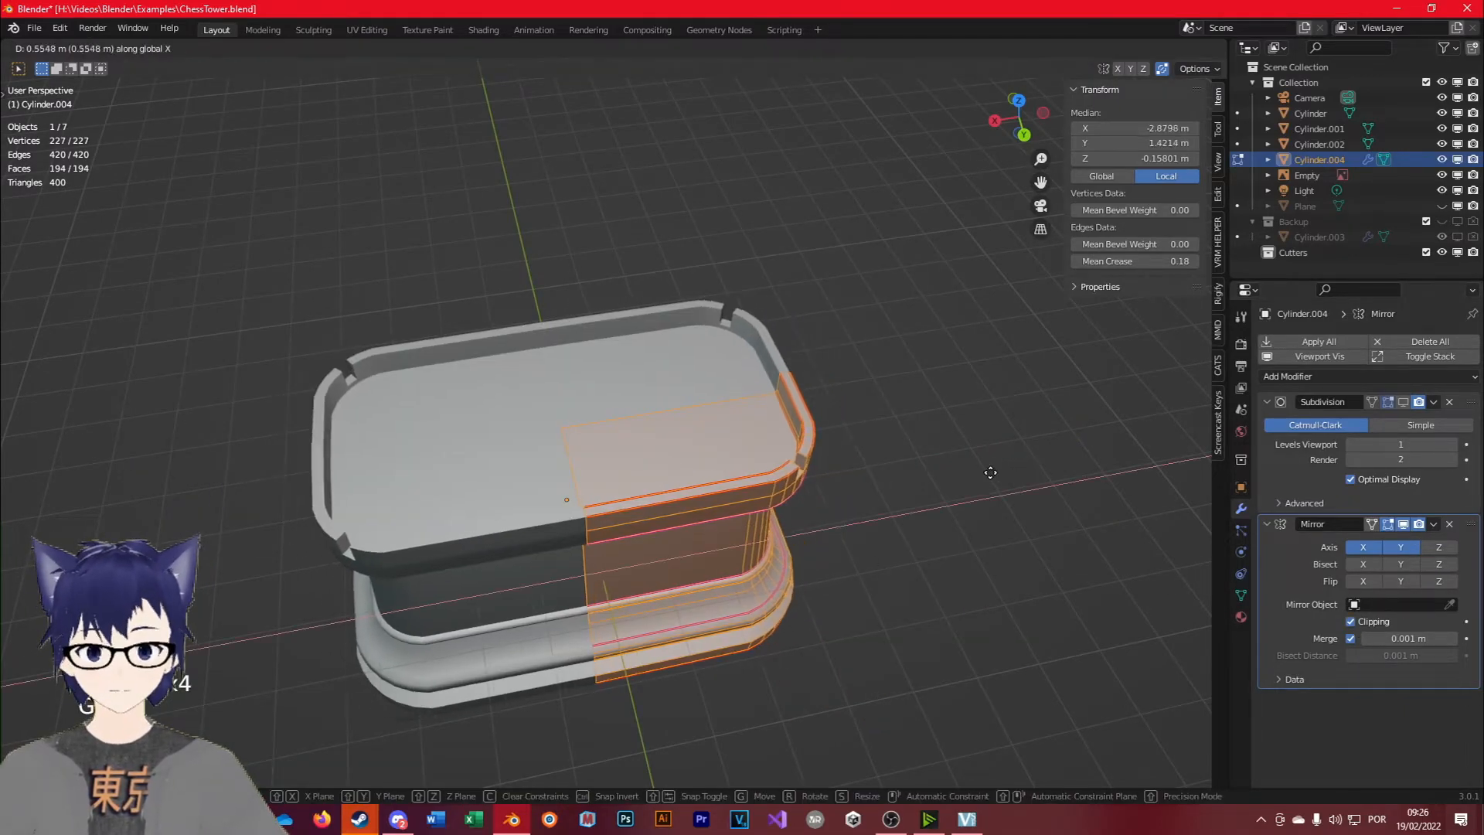
{"action": "left_click", "coordinate": [914, 485]}
{"action": "key", "text": "Tab"}
{"action": "middle_click_drag", "start_coordinate": [418, 657], "coordinate": [494, 606]}
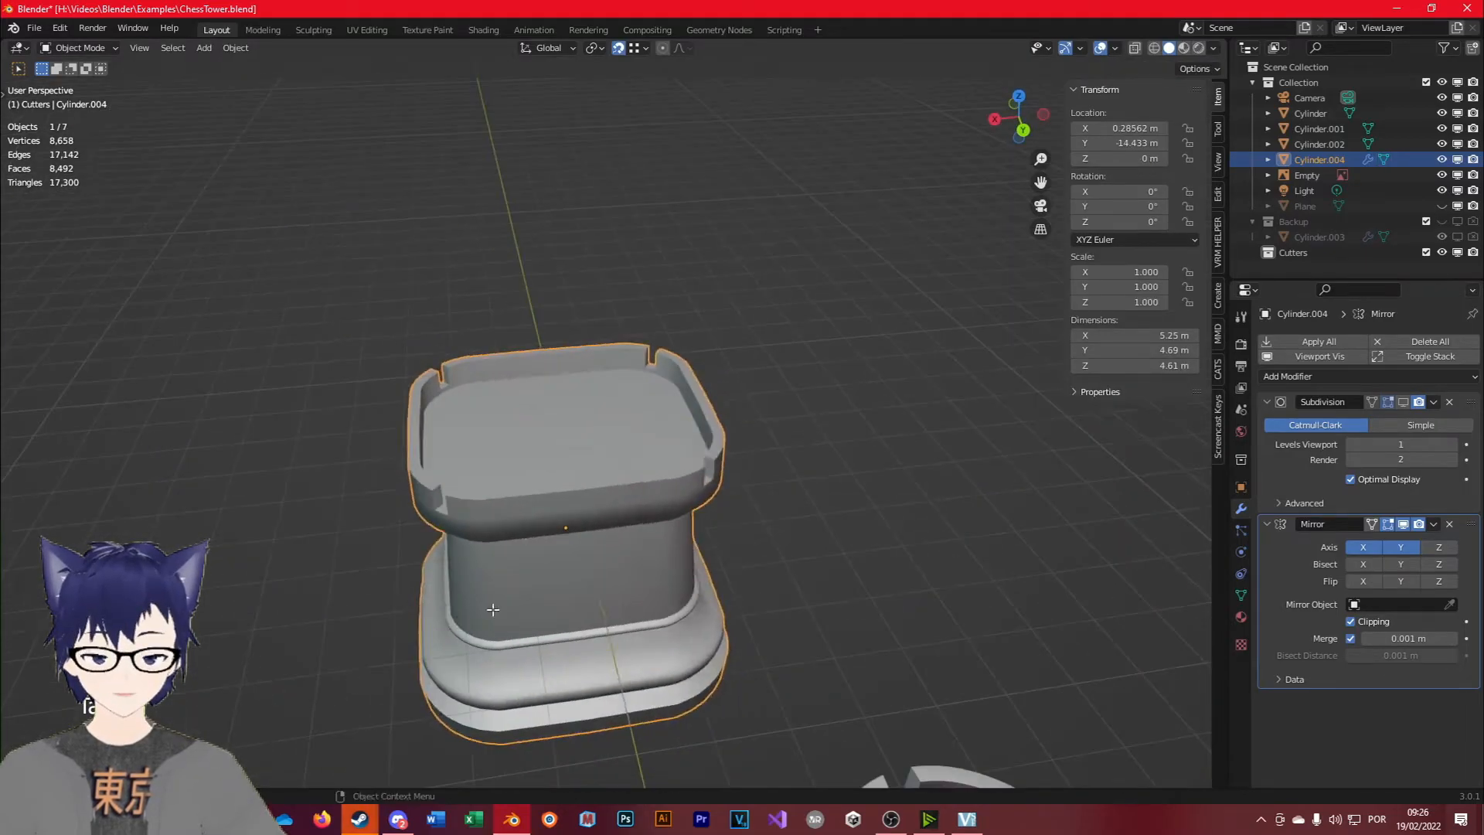
Move the quarter mesh outward along X to lengthen the mirrored body to about 18.4 m.
{"action": "key", "text": "Tab"}
{"action": "key", "text": "g"}
{"action": "key", "text": "x"}
{"action": "left_click", "coordinate": [12, 476]}
{"action": "scroll", "coordinate": [557, 513], "scroll_direction": "down", "scroll_amount": 4}
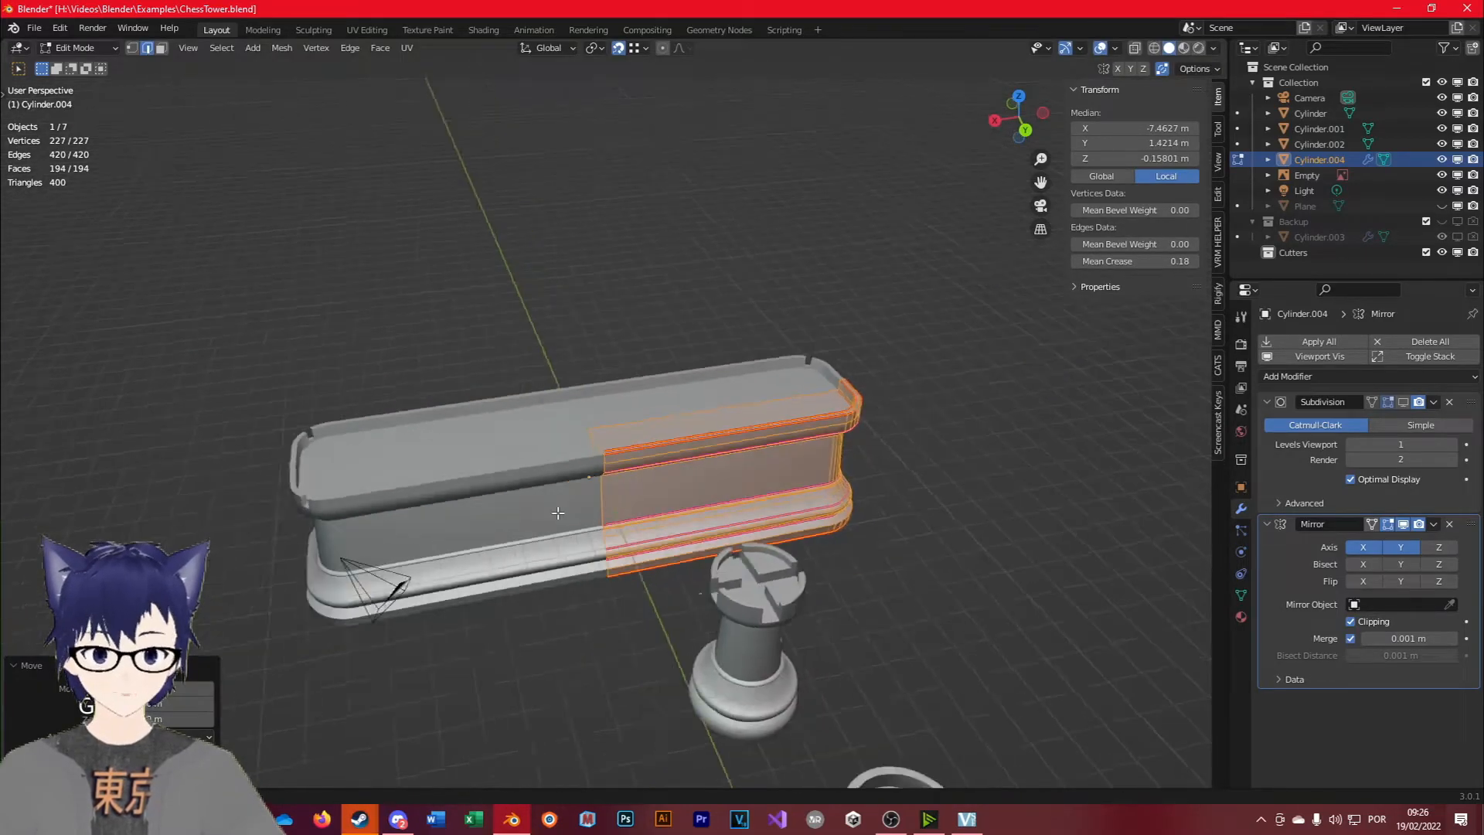
{"action": "middle_click_drag", "start_coordinate": [557, 514], "coordinate": [641, 530]}
{"action": "key", "text": "g"}
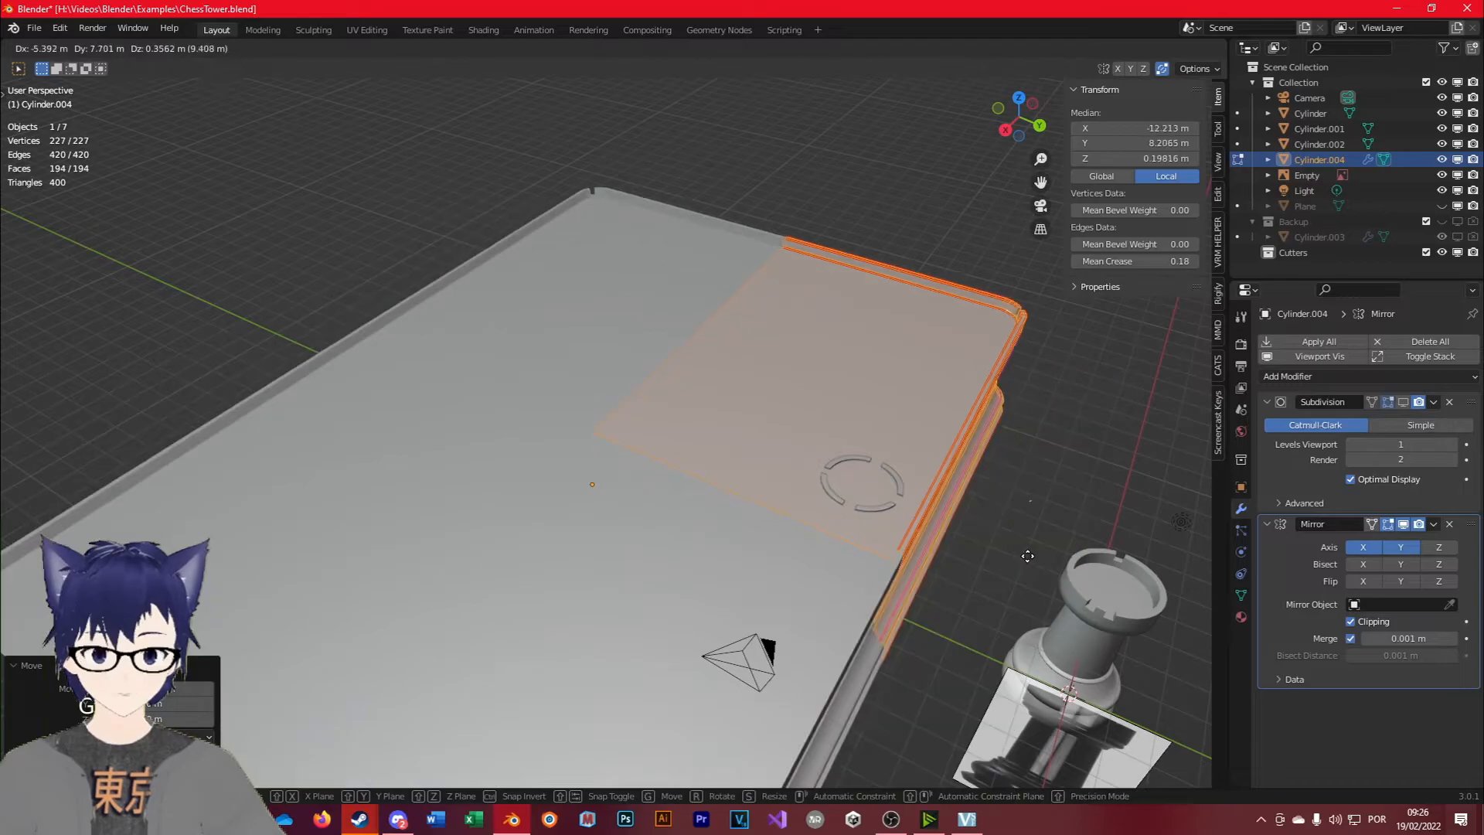
{"action": "right_click", "coordinate": [1019, 557]}
Examine the stretched body in Object Mode and compare it with the other two chess towers.
{"action": "middle_click_drag", "start_coordinate": [588, 623], "coordinate": [647, 538]}
{"action": "key", "text": "Tab"}
{"action": "scroll", "coordinate": [513, 516], "scroll_direction": "up", "scroll_amount": 3}
{"action": "middle_click_drag", "start_coordinate": [518, 525], "coordinate": [792, 521]}
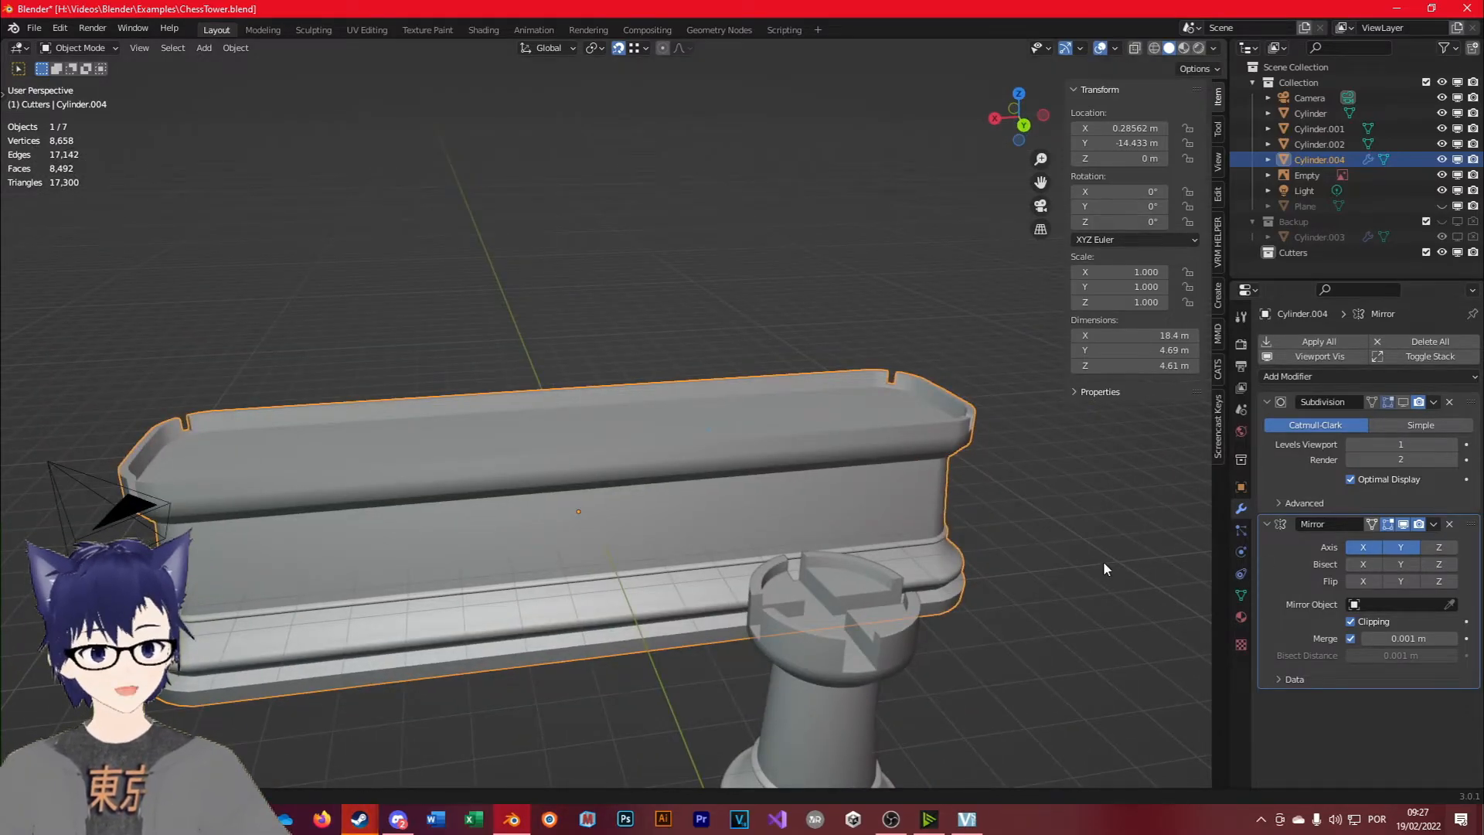
{"action": "middle_click_drag", "start_coordinate": [1104, 563], "coordinate": [958, 525]}
{"action": "left_click", "coordinate": [641, 620]}
{"action": "middle_click_drag", "start_coordinate": [641, 620], "coordinate": [307, 611]}
{"action": "scroll", "coordinate": [307, 611], "scroll_direction": "down", "scroll_amount": 3}
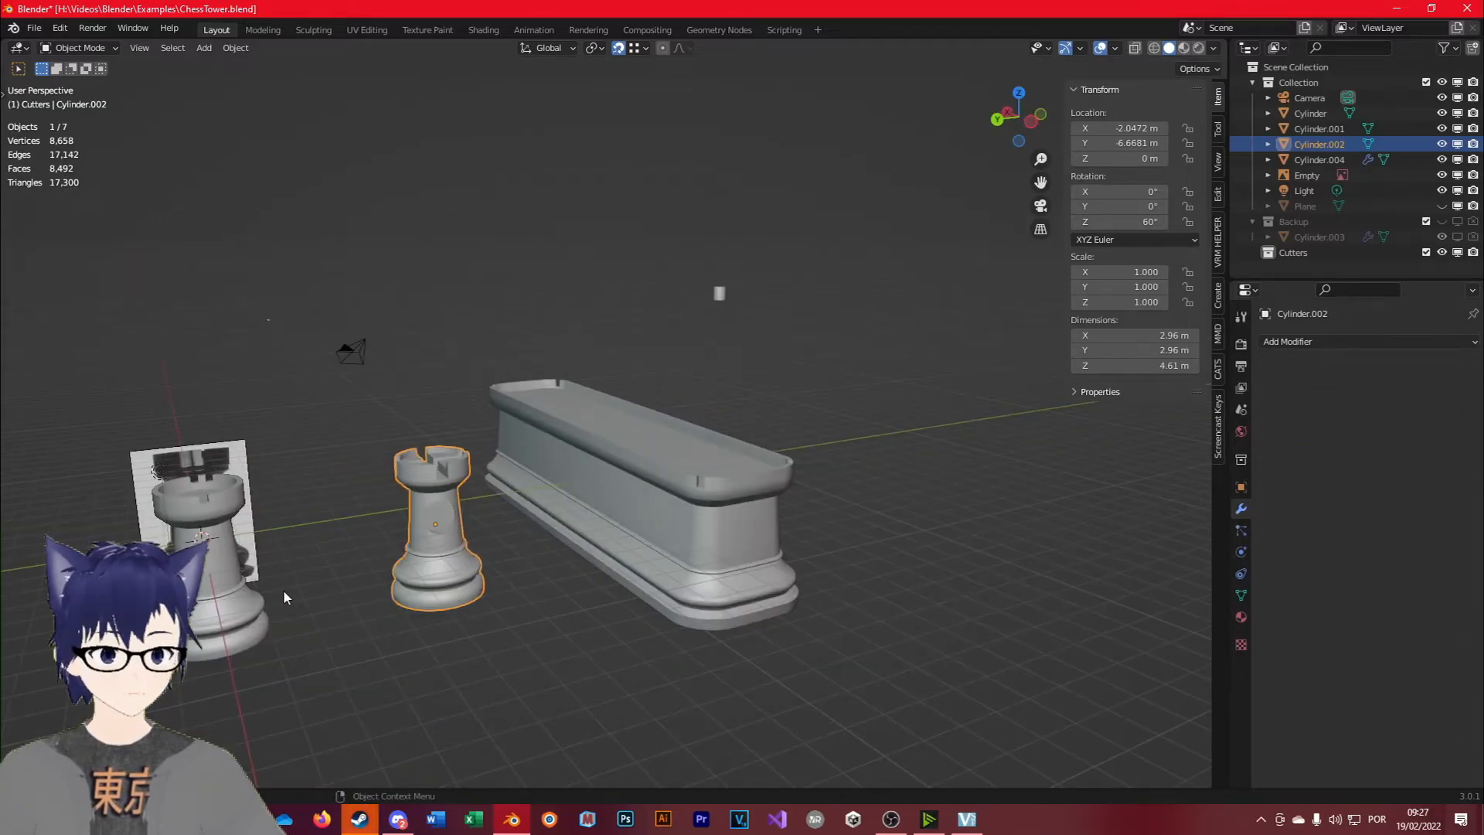
{"action": "left_click", "coordinate": [210, 568]}
{"action": "middle_click_drag", "start_coordinate": [210, 568], "coordinate": [342, 626]}
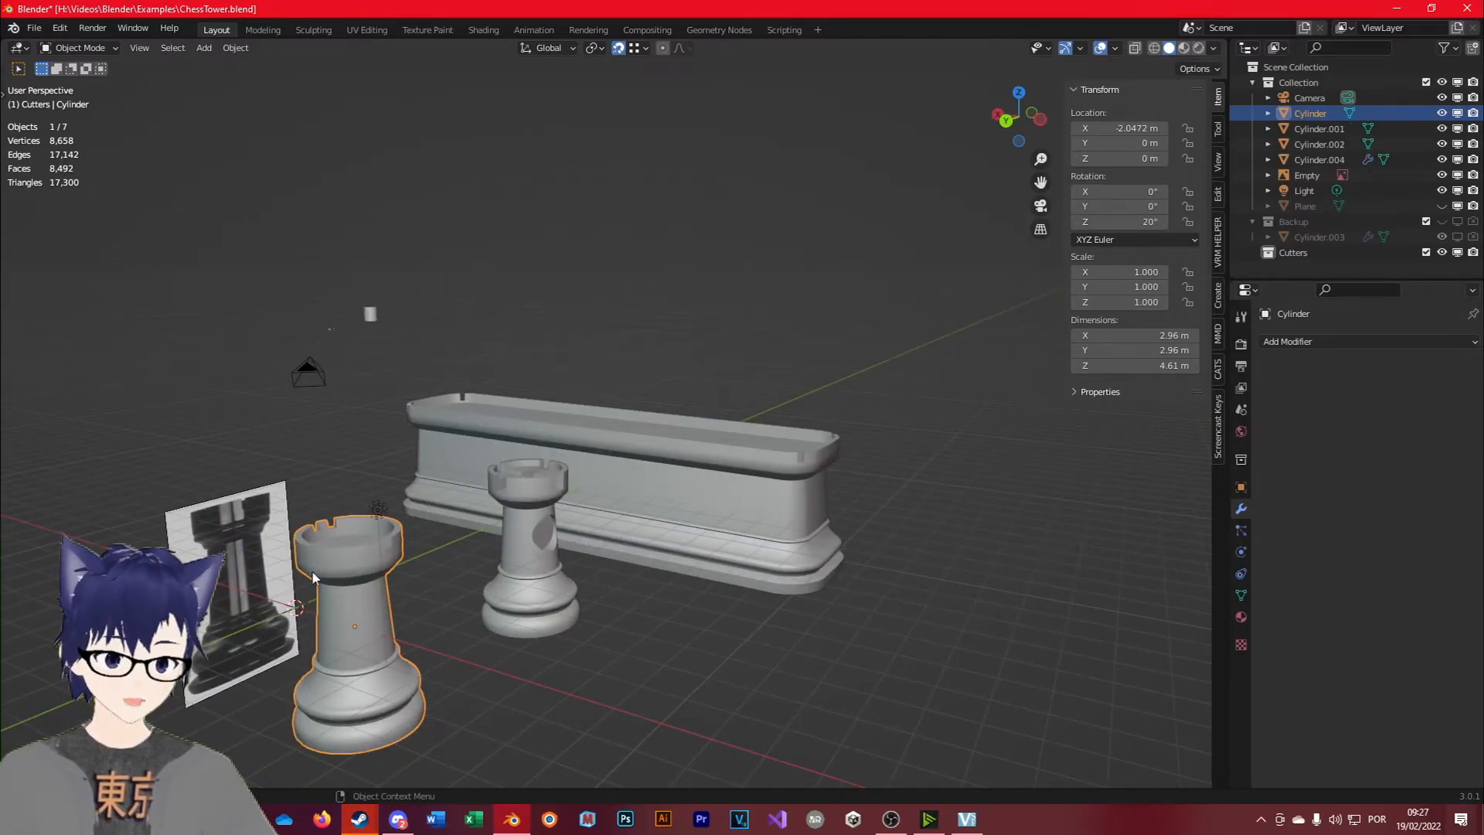
{"action": "left_click", "coordinate": [541, 541]}
{"action": "middle_click_drag", "start_coordinate": [541, 541], "coordinate": [365, 572]}
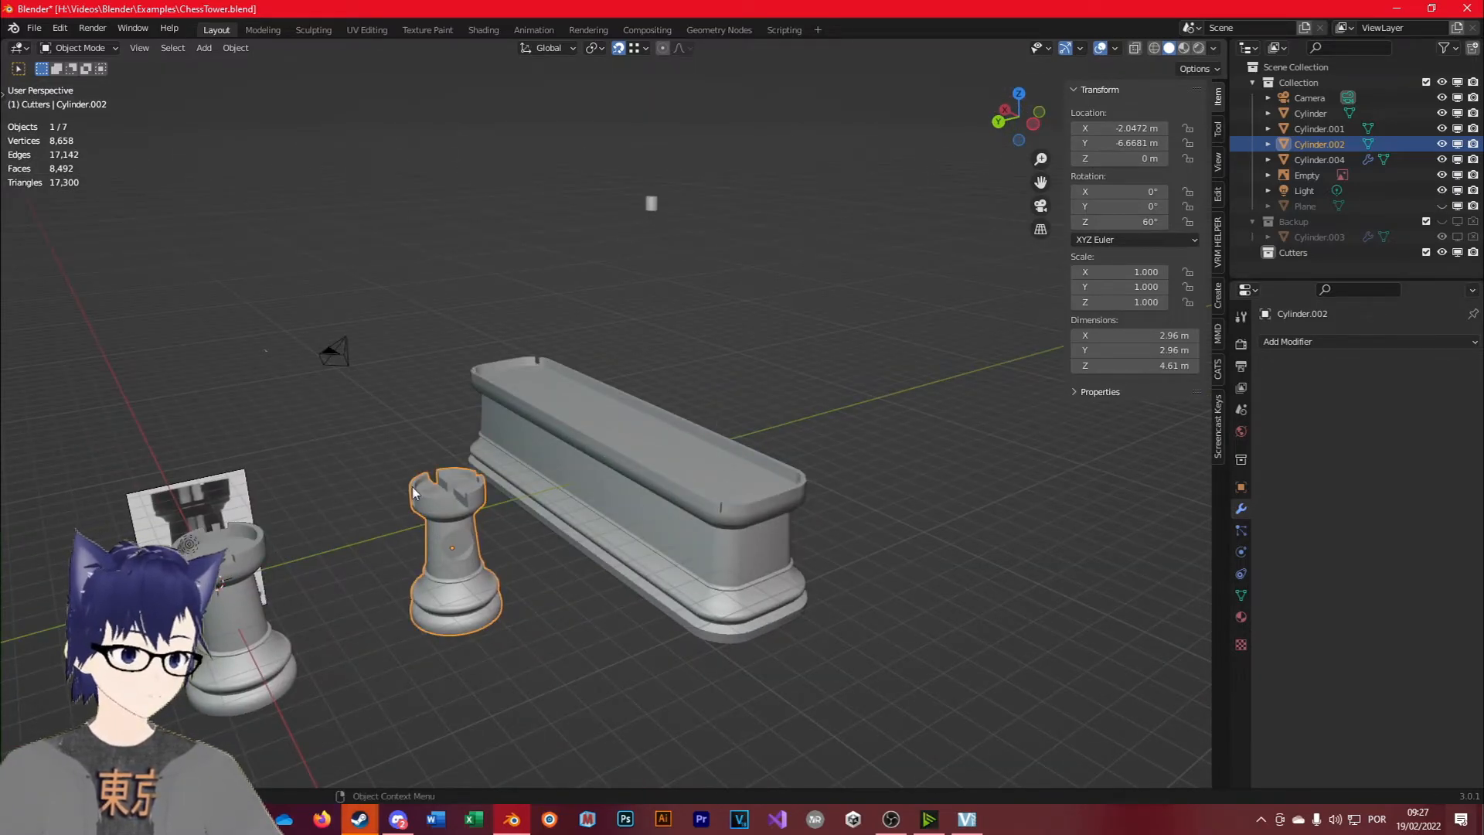
Select the stretched body and switch the Mirror modifier's viewport display off and on to compare the quarter with the whole.
{"action": "left_click", "coordinate": [724, 526]}
{"action": "middle_click_drag", "start_coordinate": [723, 526], "coordinate": [789, 534]}
{"action": "left_click", "coordinate": [1403, 526]}
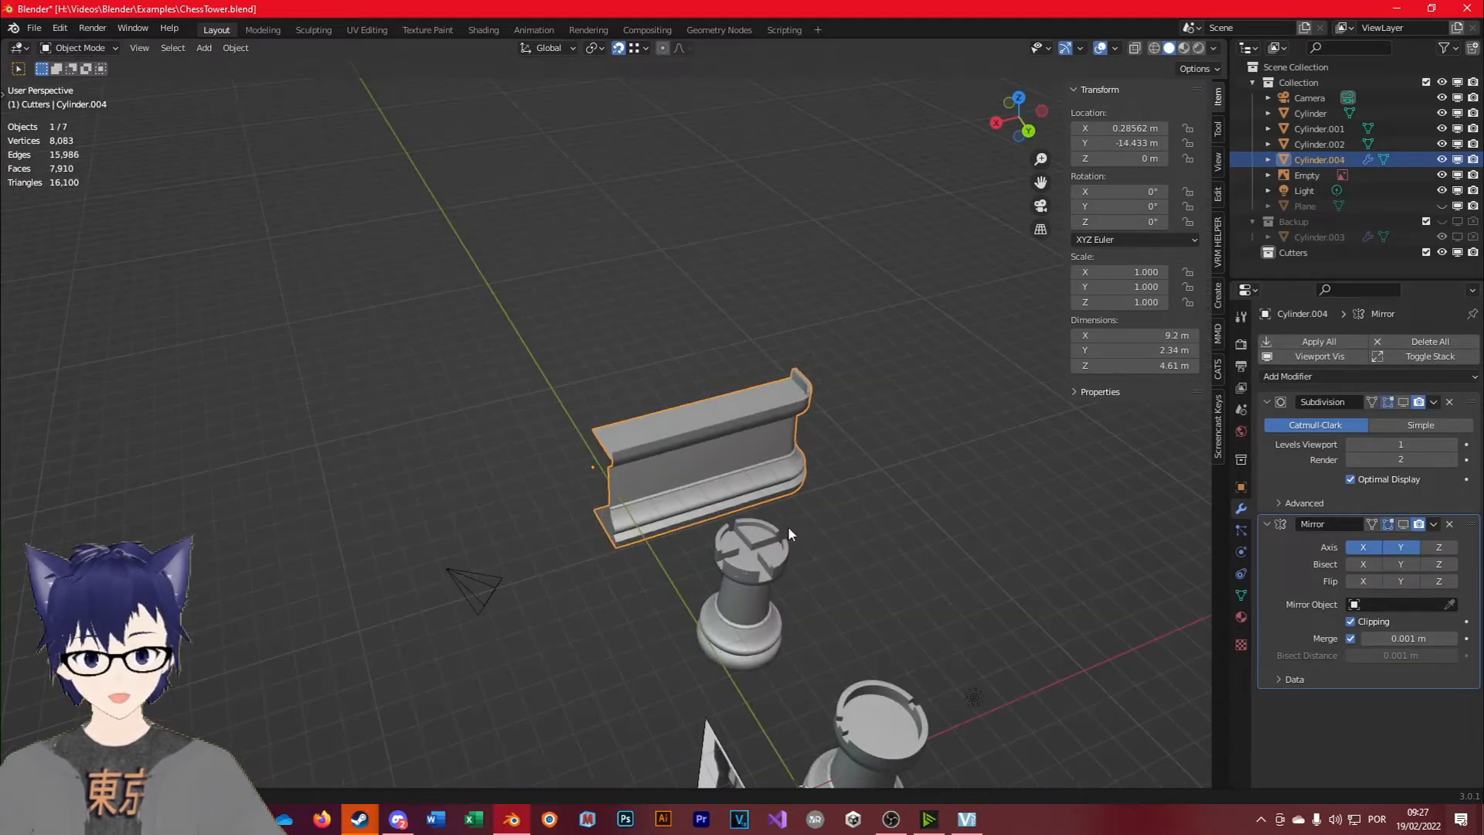
{"action": "left_click", "coordinate": [1404, 526]}
{"action": "scroll", "coordinate": [591, 525], "scroll_direction": "up", "scroll_amount": 4}
{"action": "scroll", "coordinate": [590, 522], "scroll_direction": "down", "scroll_amount": 4}
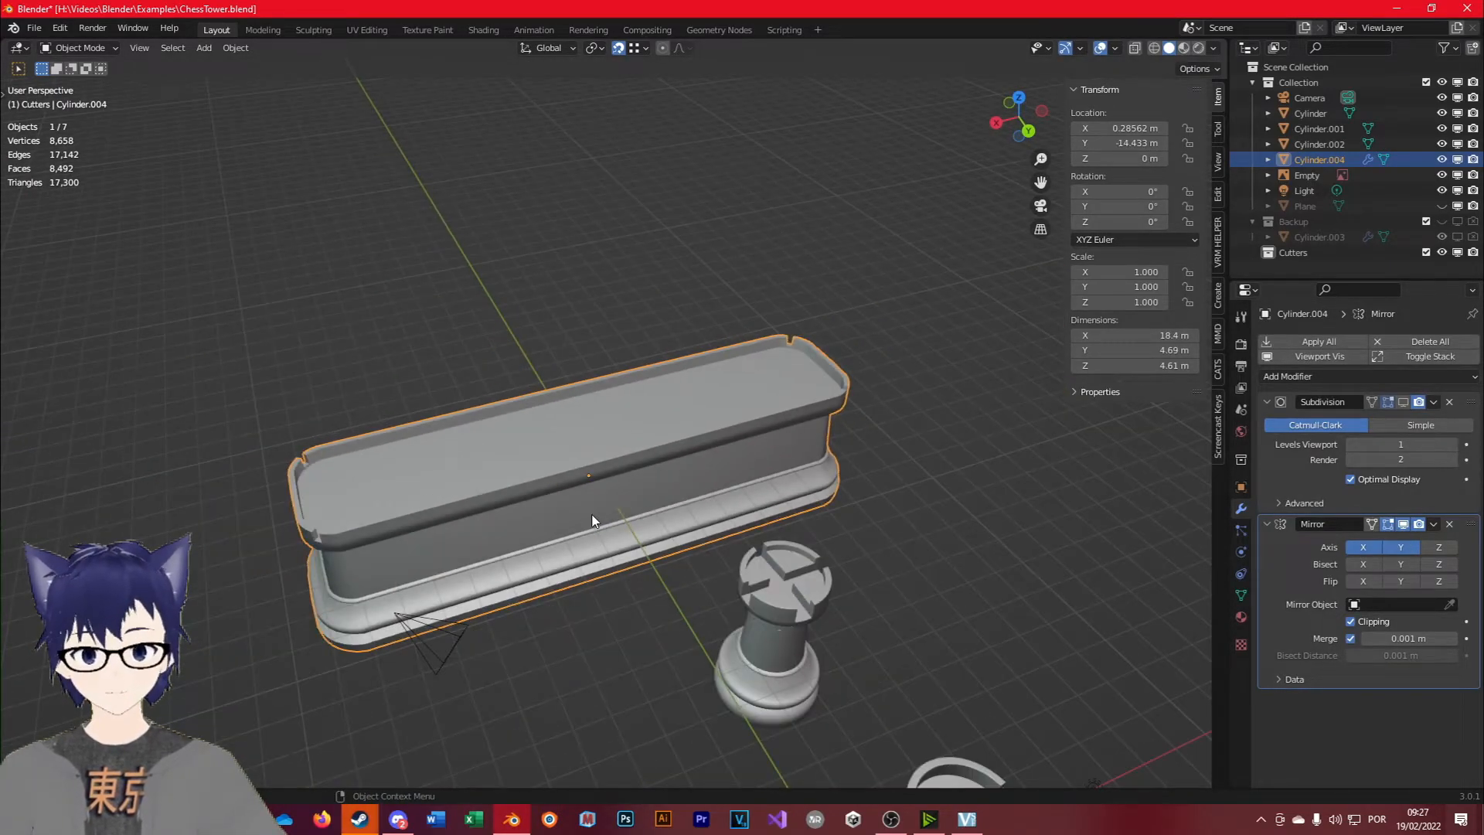
{"action": "scroll", "coordinate": [839, 500], "scroll_direction": "down", "scroll_amount": 2}
Hide the mirror in the viewport, move the quarter mesh farther out along X, and show the mirror again to inspect the separation.
{"action": "left_click", "coordinate": [1404, 524]}
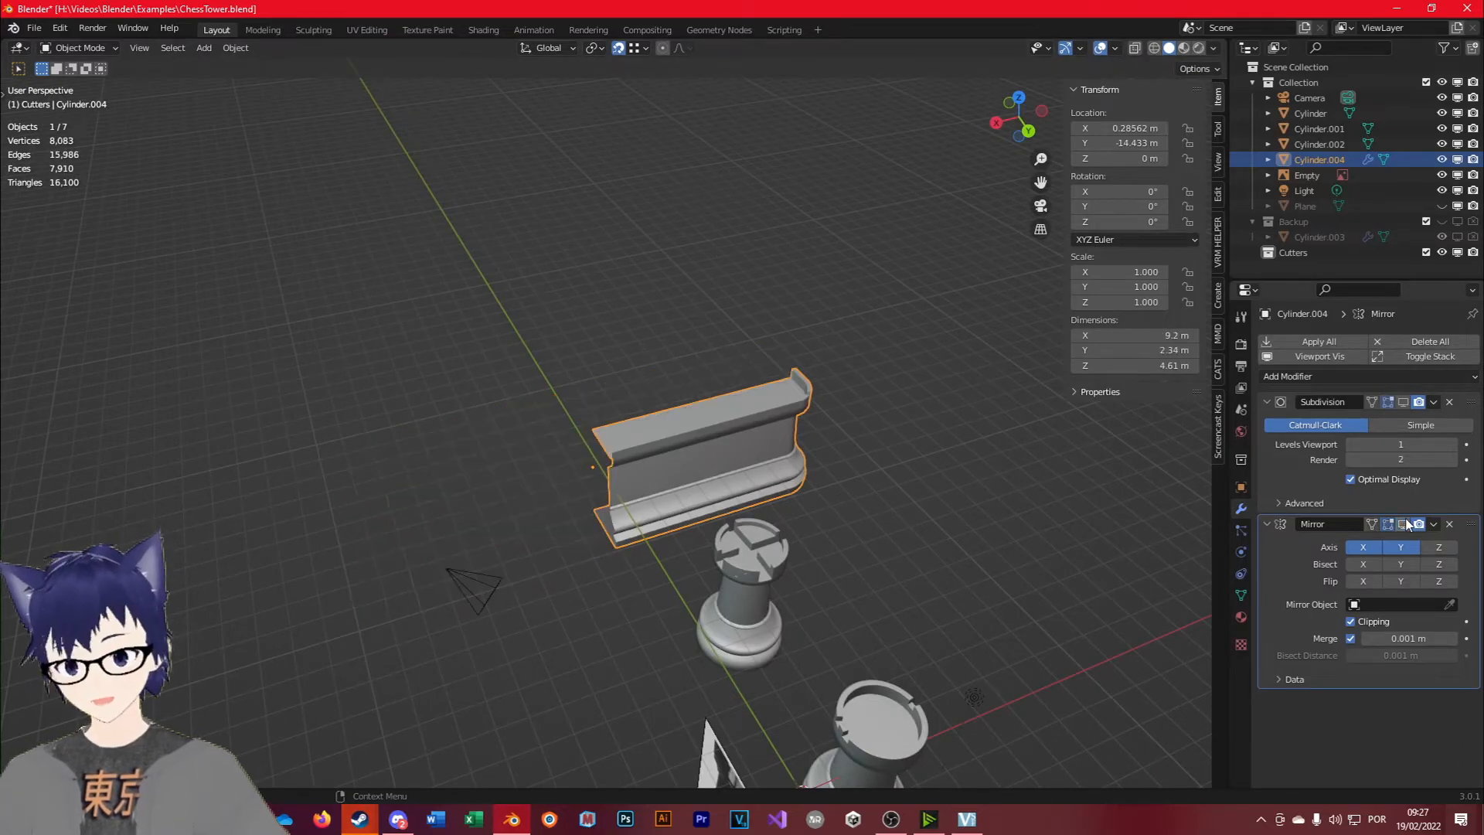
{"action": "key", "text": "Tab"}
{"action": "key", "text": "g"}
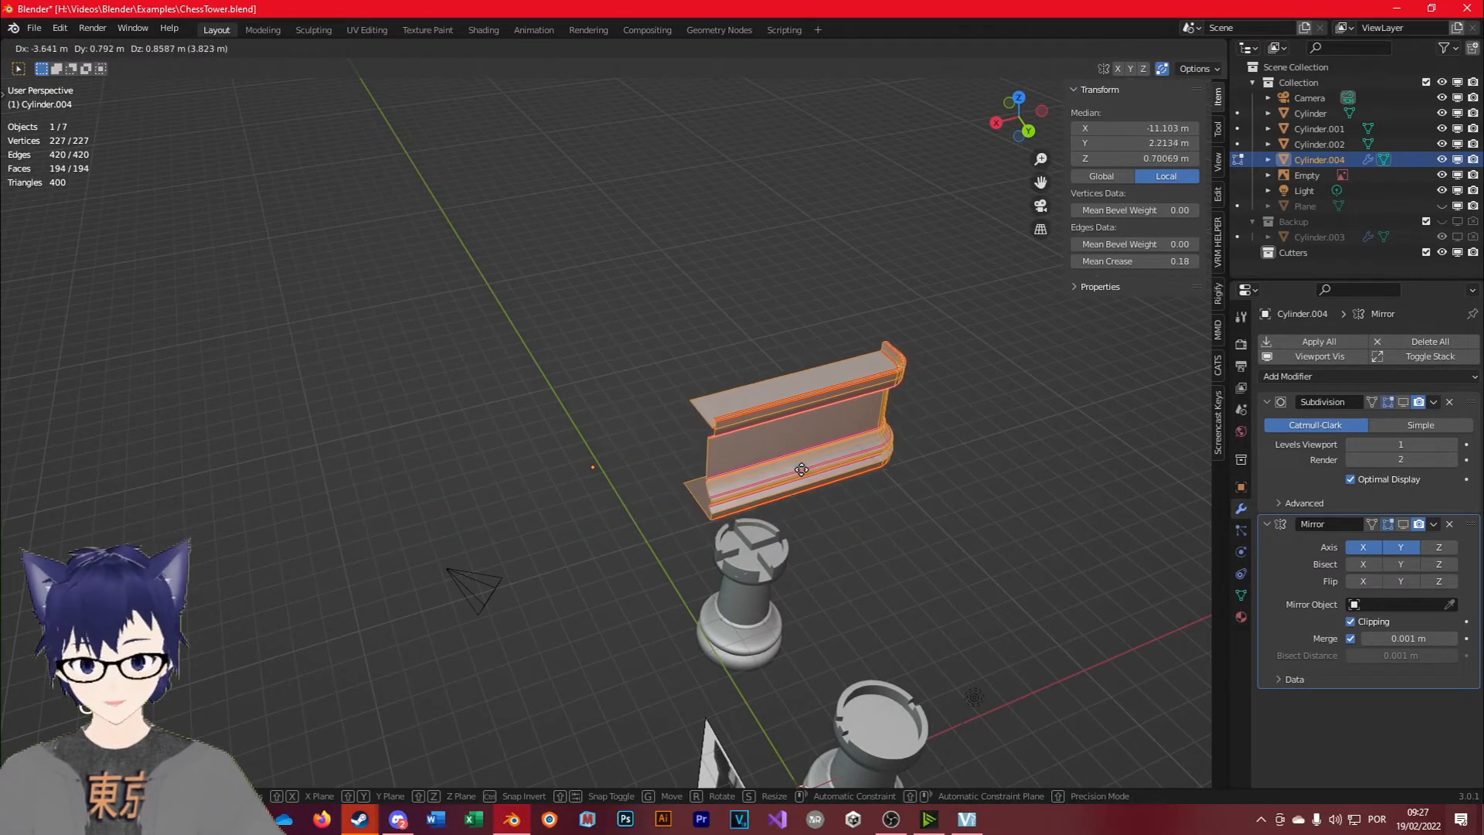
{"action": "key", "text": "Return"}
{"action": "left_click", "coordinate": [1404, 524]}
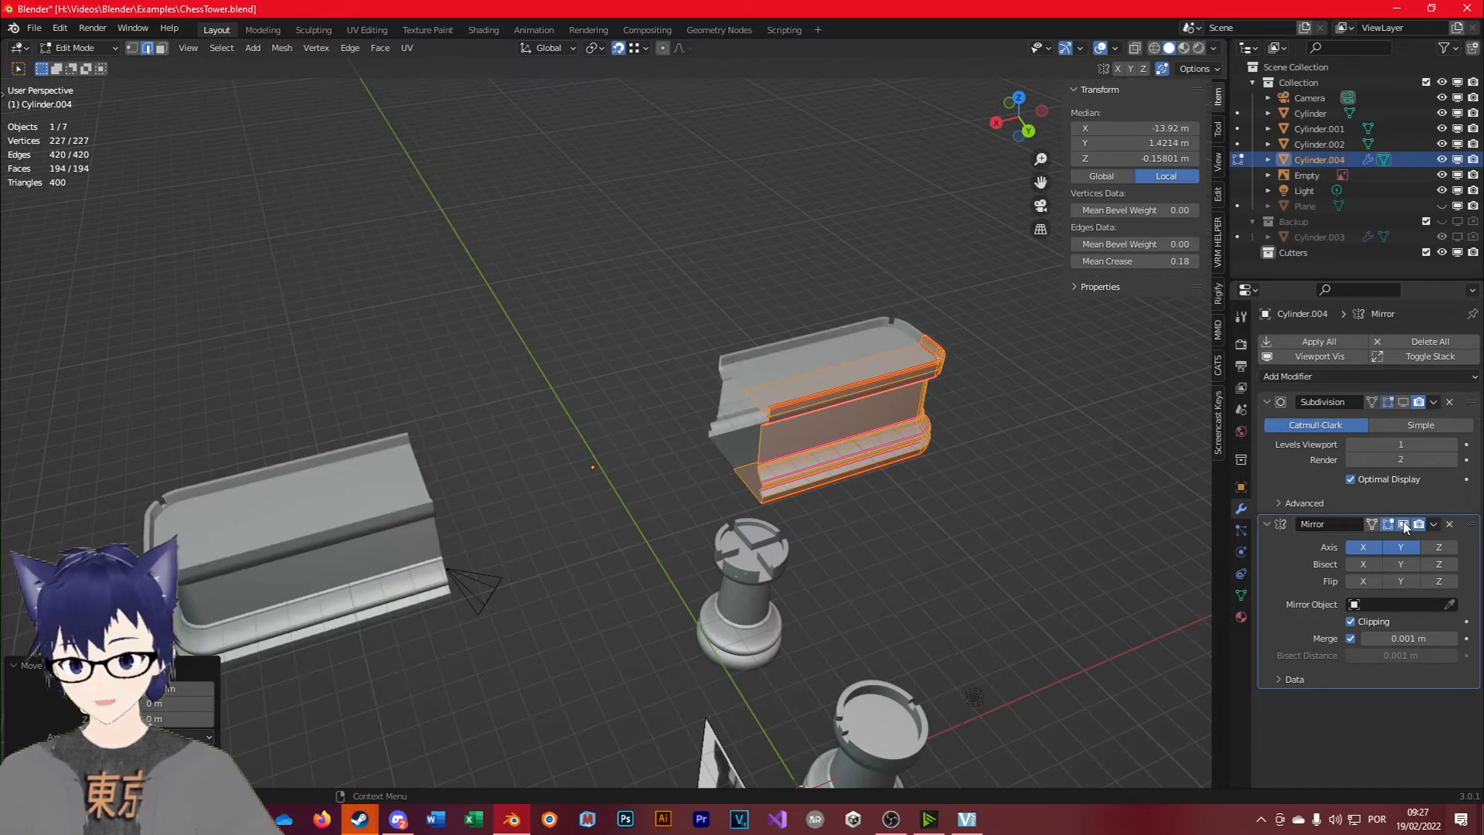
{"action": "middle_click_drag", "start_coordinate": [719, 533], "coordinate": [841, 518]}
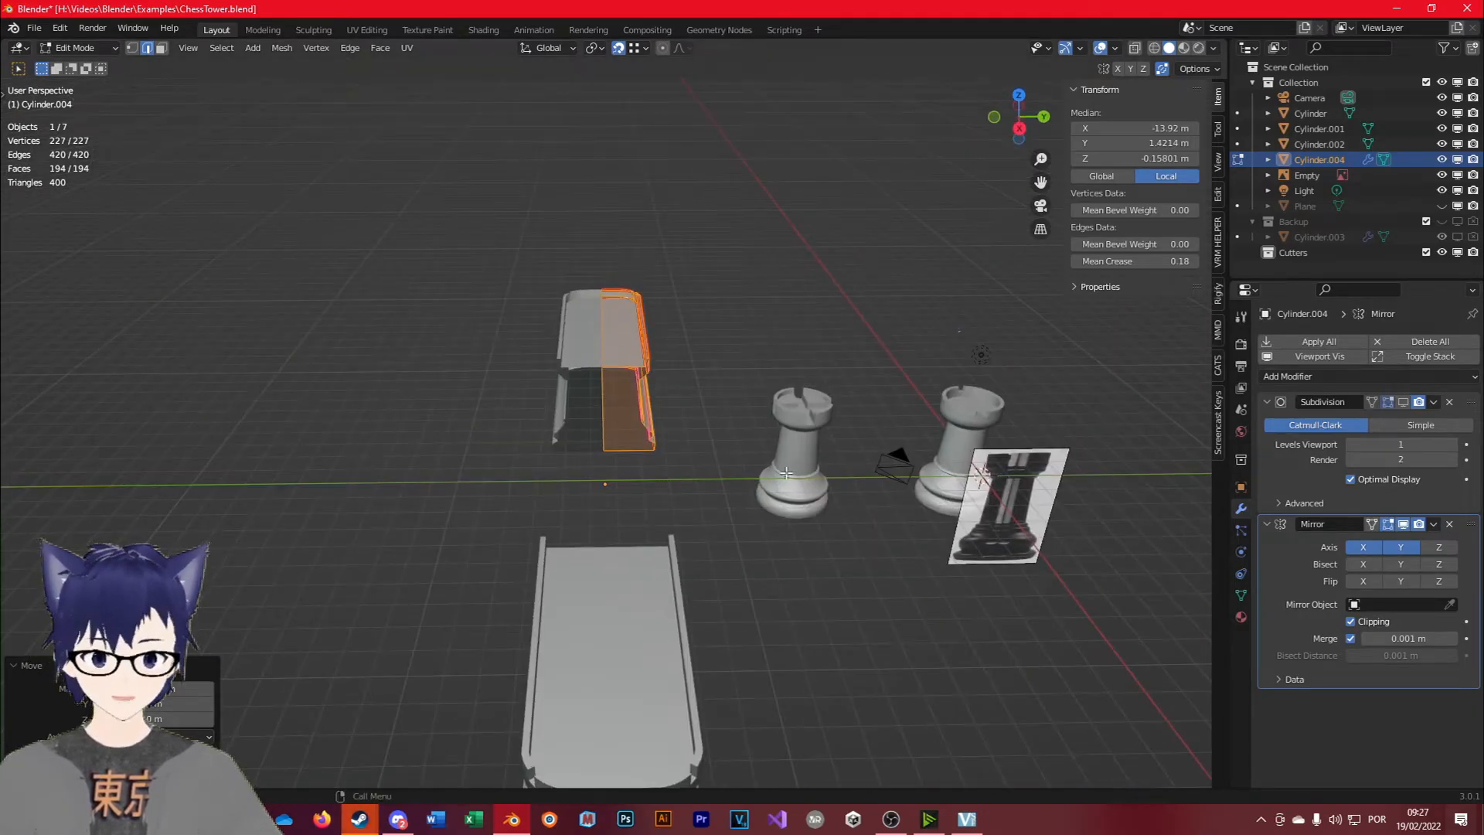
{"action": "scroll", "coordinate": [796, 472], "scroll_direction": "up", "scroll_amount": 1}
{"action": "key", "text": "Tab"}
{"action": "key", "text": "Tab"}
Select the cross-section boundary edges at the quarter's open inner end and extrude them along X toward the centre.
{"action": "middle_click_drag", "start_coordinate": [749, 428], "coordinate": [592, 398]}
{"action": "left_click", "coordinate": [767, 407], "text": "alt"}
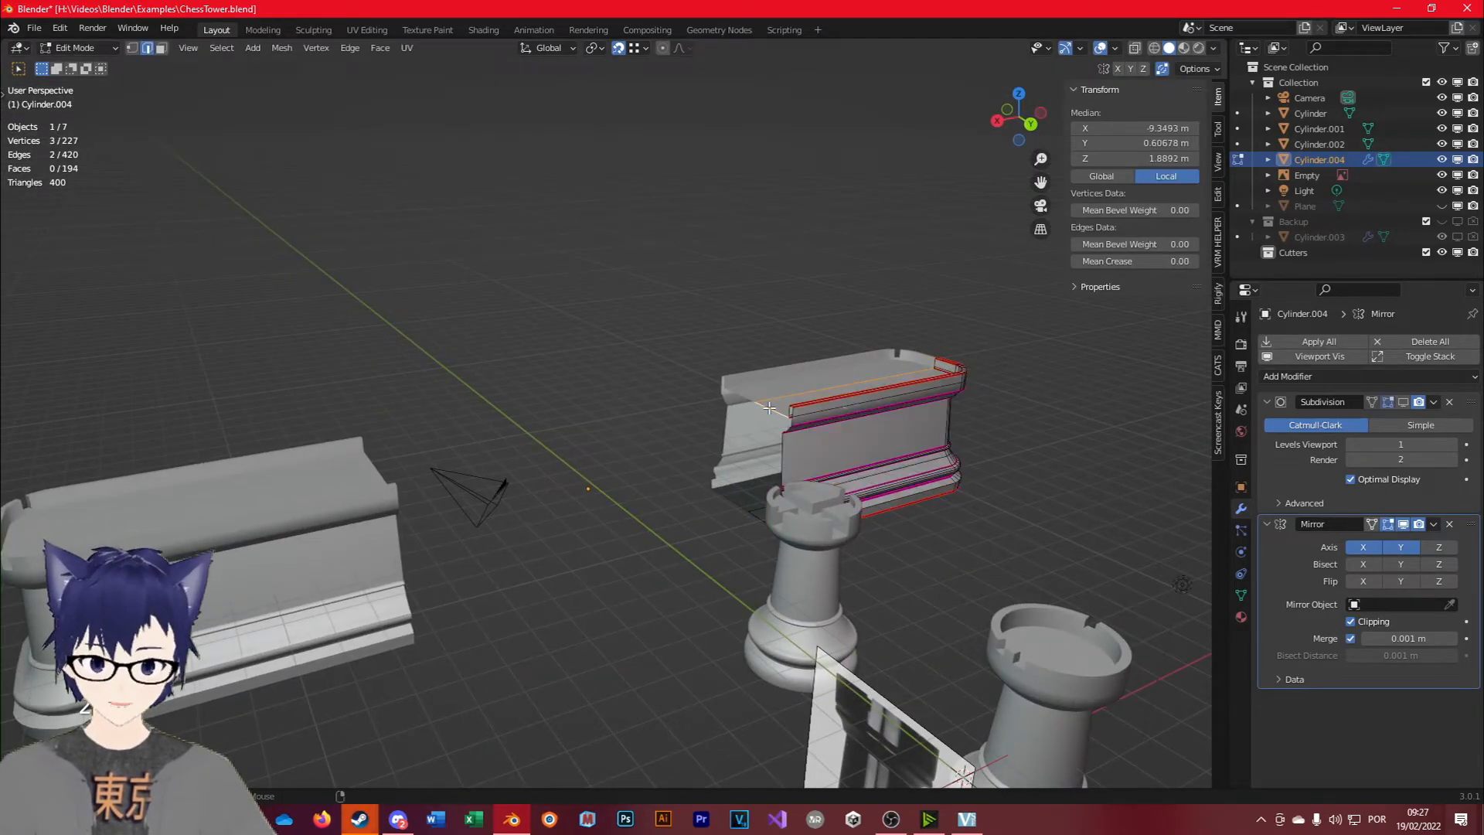
{"action": "key", "text": "KP_Decimal"}
{"action": "middle_click_drag", "start_coordinate": [770, 436], "coordinate": [878, 397]}
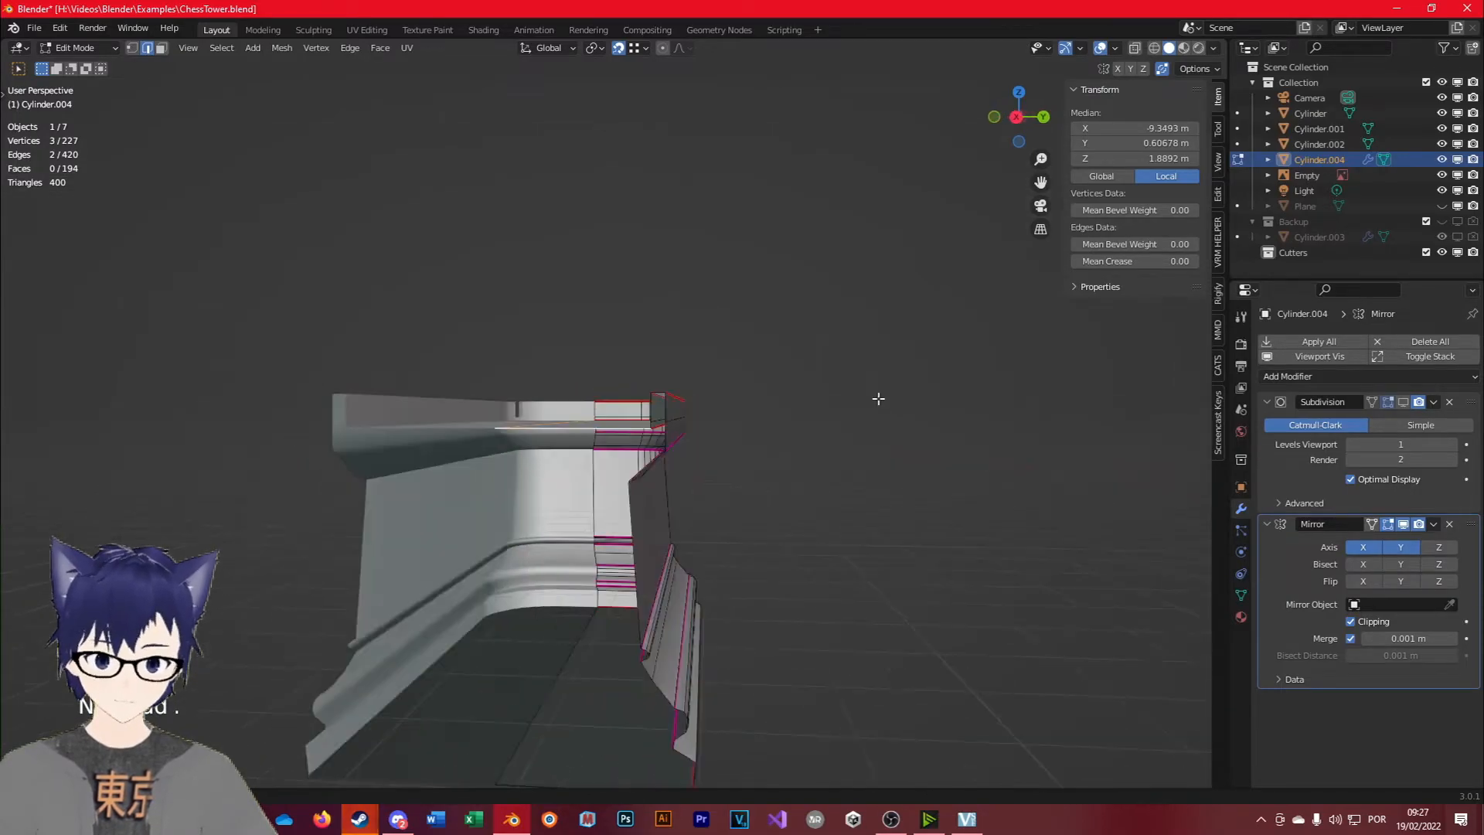
{"action": "scroll", "coordinate": [642, 427], "scroll_direction": "up", "scroll_amount": 3}
{"action": "left_click", "coordinate": [642, 445]}
{"action": "middle_click_drag", "start_coordinate": [674, 452], "coordinate": [836, 538]}
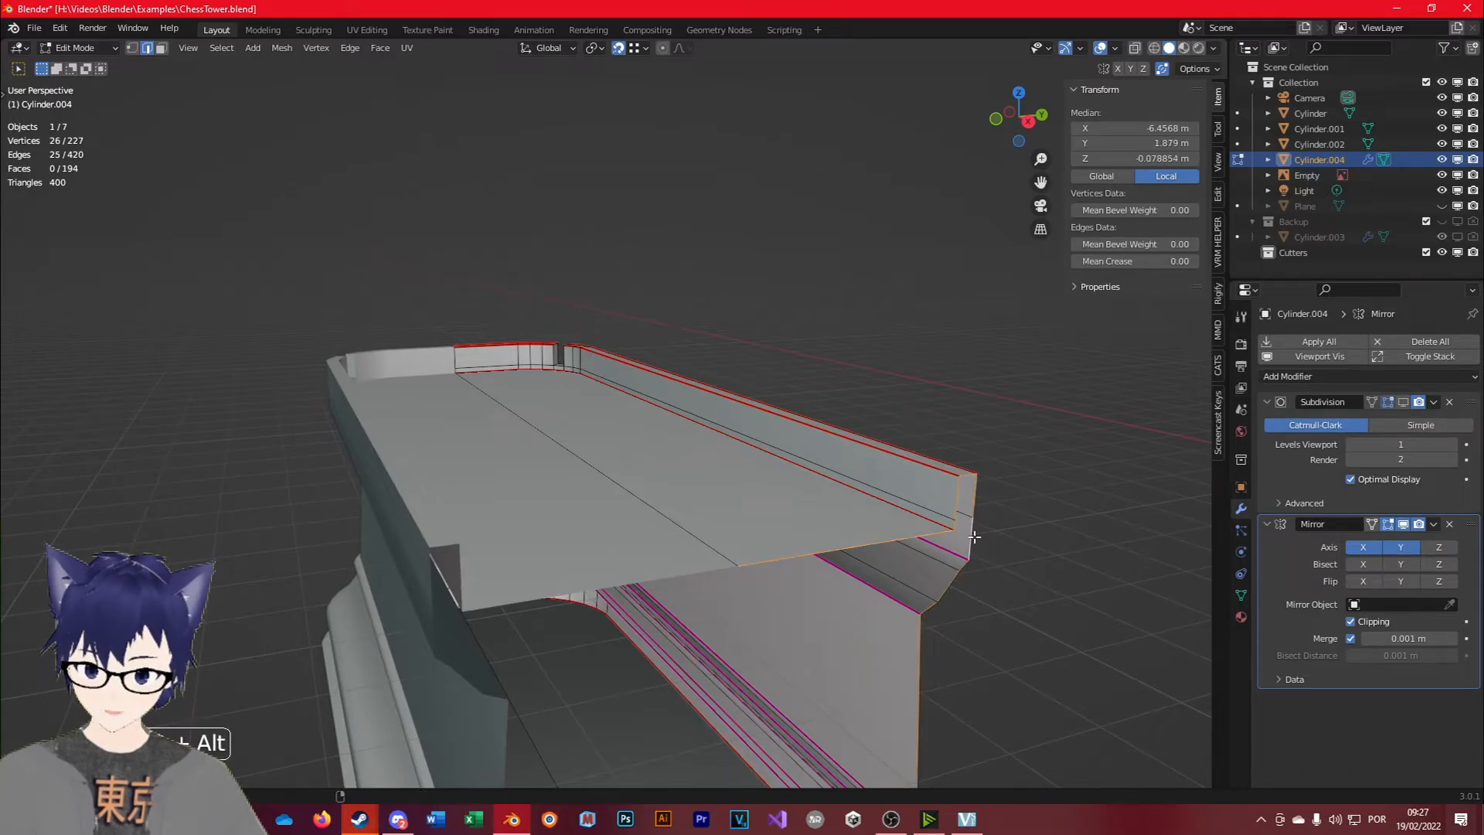
{"action": "scroll", "coordinate": [982, 594], "scroll_direction": "down", "scroll_amount": 4}
{"action": "middle_click_drag", "start_coordinate": [983, 594], "coordinate": [702, 596]}
{"action": "middle_click_drag", "start_coordinate": [552, 571], "coordinate": [506, 526]}
{"action": "key", "text": "e"}
{"action": "key", "text": "x"}
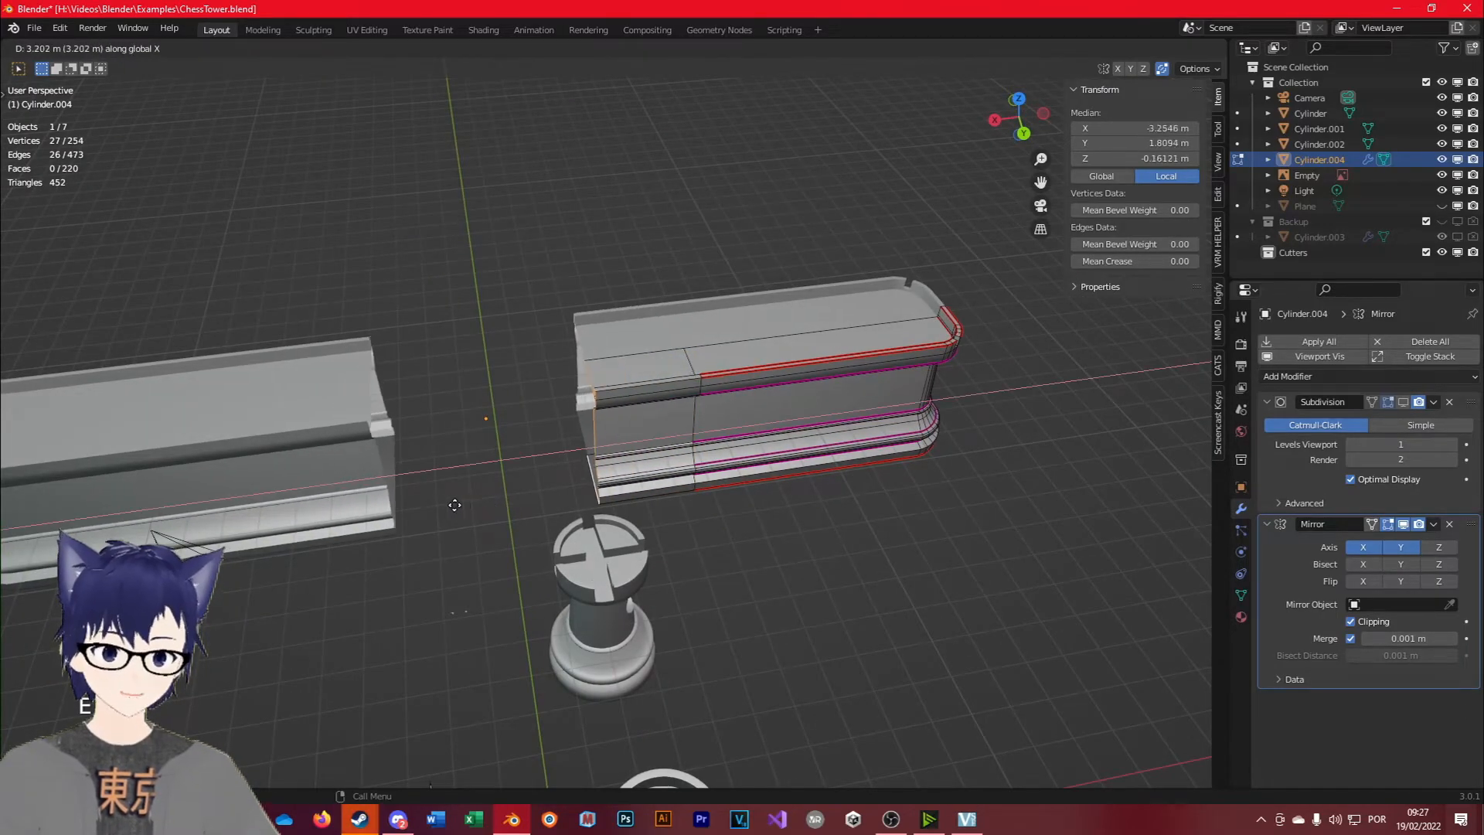
{"action": "left_click", "coordinate": [434, 505]}
Scale up the extruded boundary edges, then move them along X to the mirror centre to join both halves and deselect the body.
{"action": "key", "text": "s"}
{"action": "left_click", "coordinate": [512, 656]}
{"action": "key", "text": "g"}
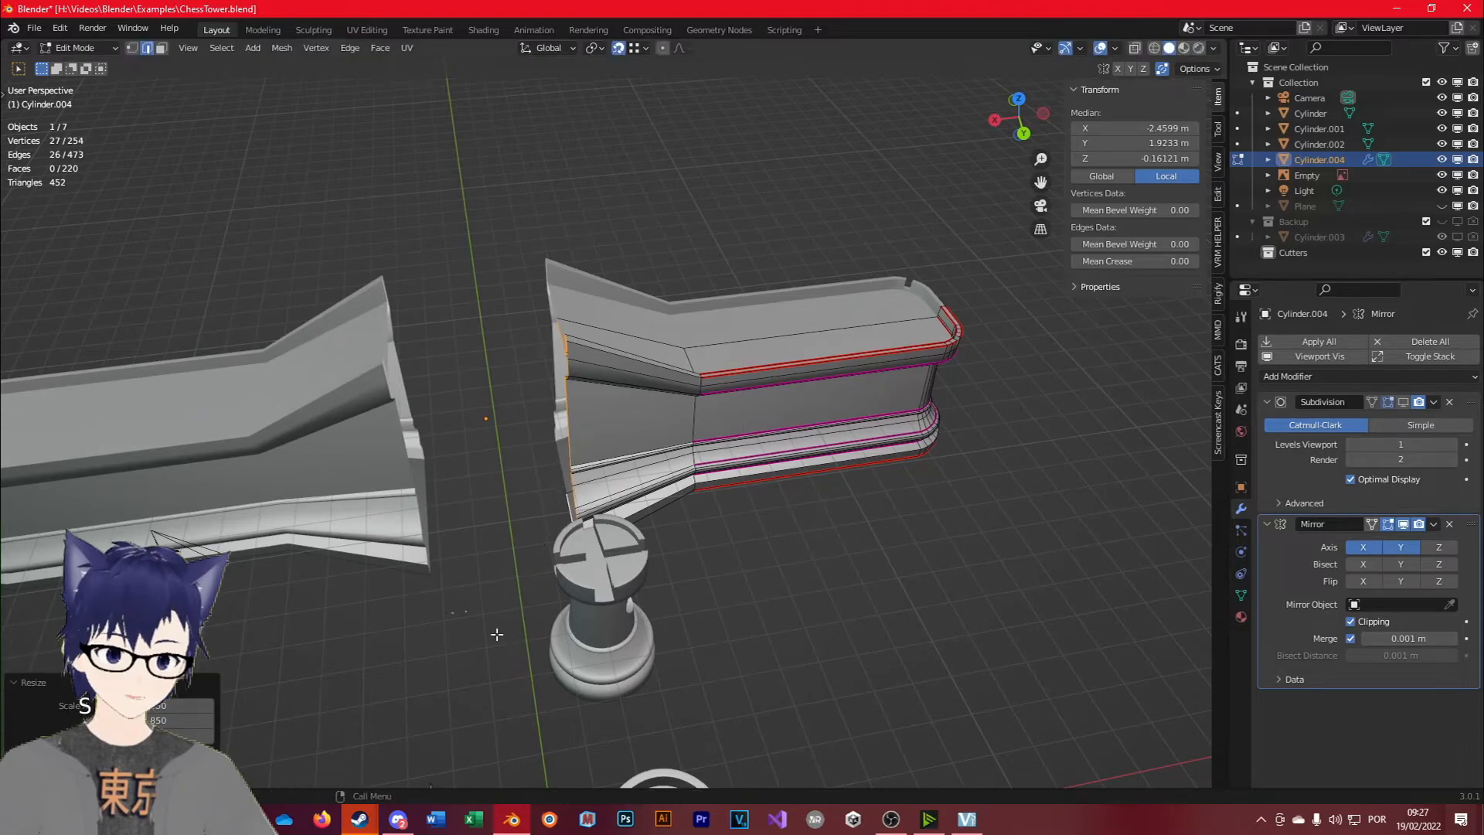
{"action": "key", "text": "x"}
{"action": "left_click", "coordinate": [403, 641]}
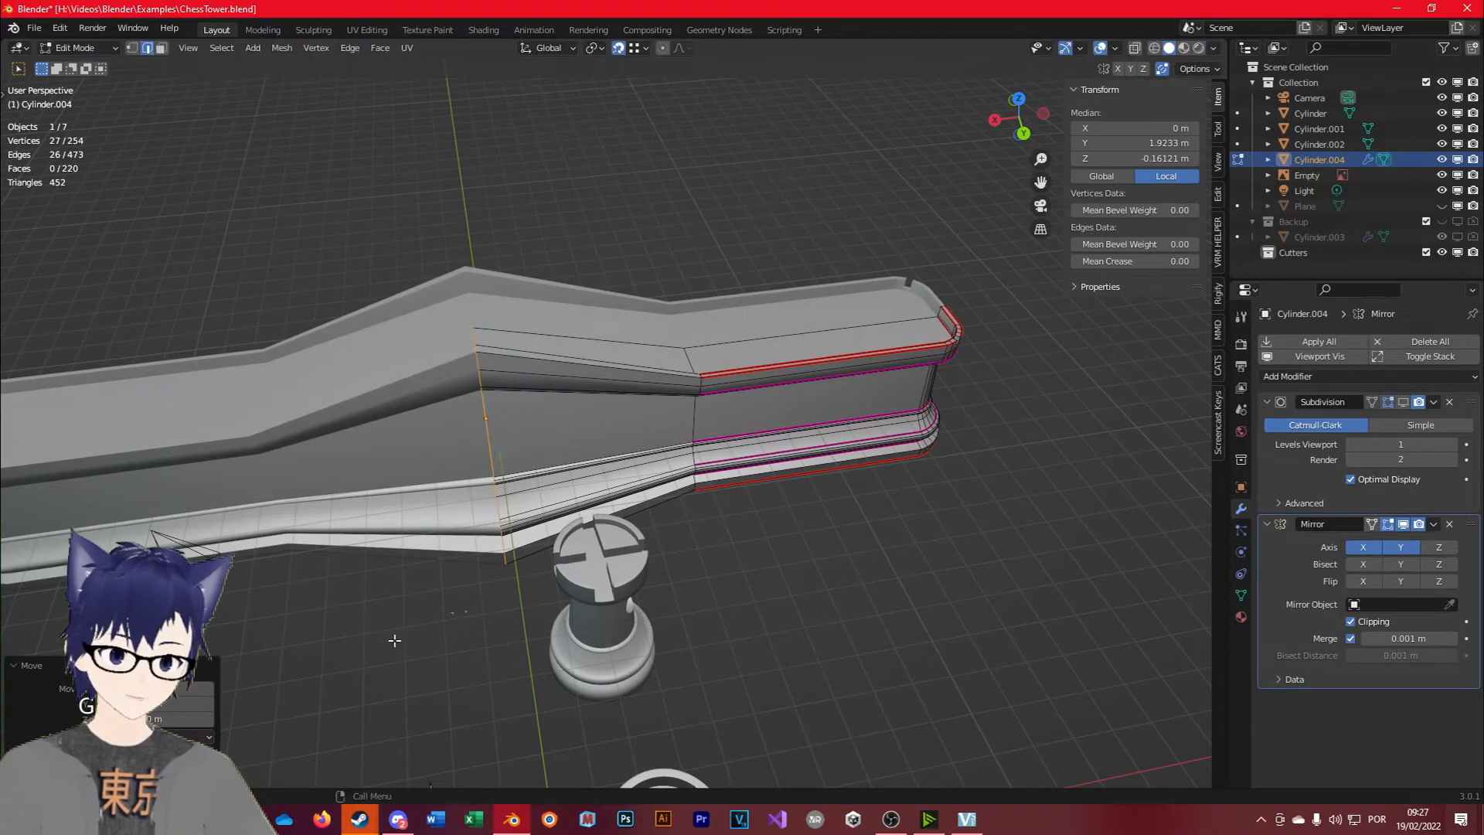
{"action": "key", "text": "Tab"}
{"action": "middle_click_drag", "start_coordinate": [399, 588], "coordinate": [557, 535]}
{"action": "scroll", "coordinate": [718, 508], "scroll_direction": "down", "scroll_amount": 5}
{"action": "key", "text": "Tab"}
{"action": "key", "text": "Tab"}
{"action": "left_click", "coordinate": [533, 575]}
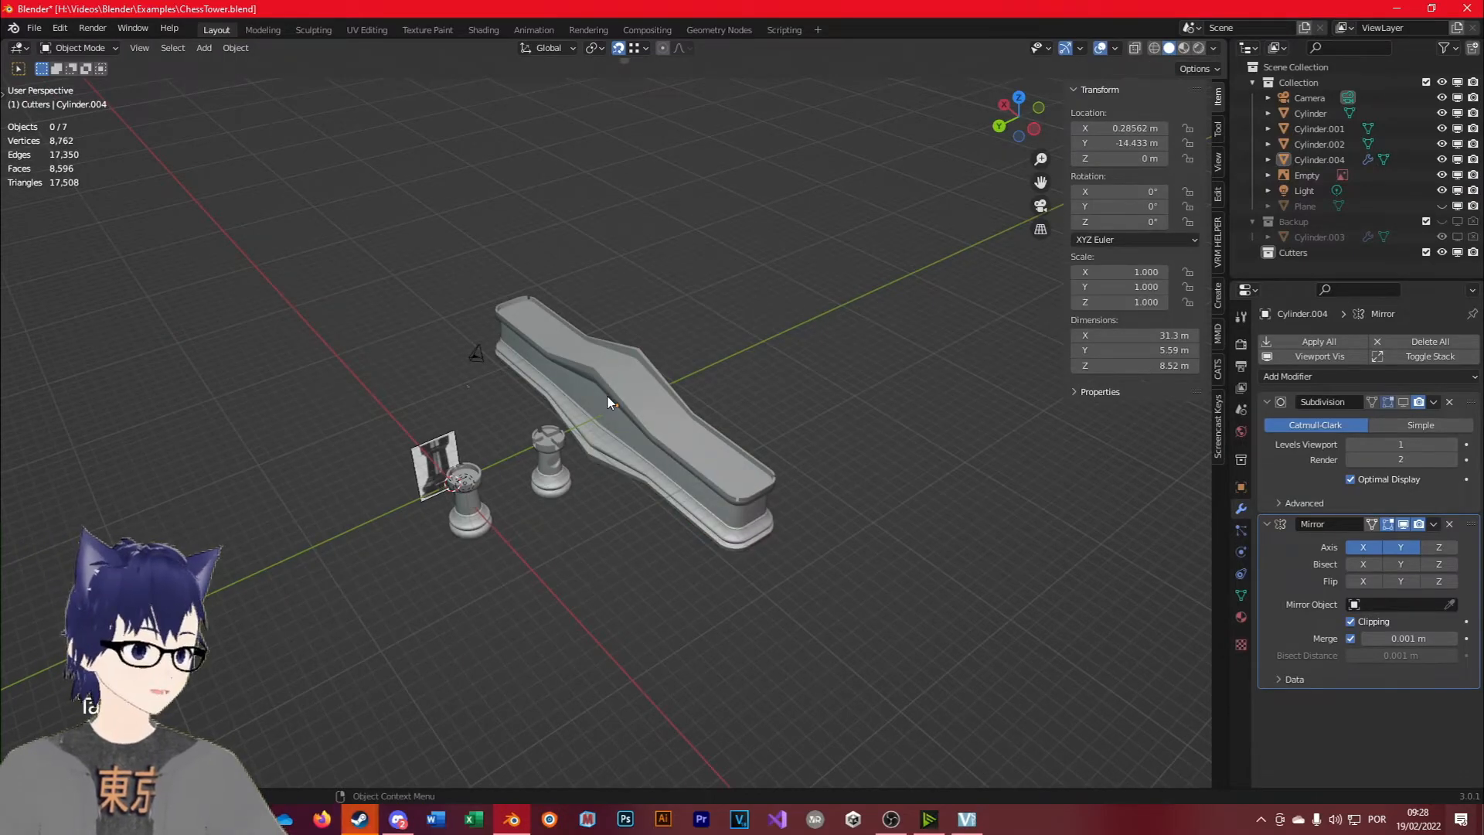
Add a 2 m cube at the world origin and isolate it in Local View.
{"action": "key", "text": "shift+a"}
{"action": "mouse_move", "coordinate": [555, 489]}
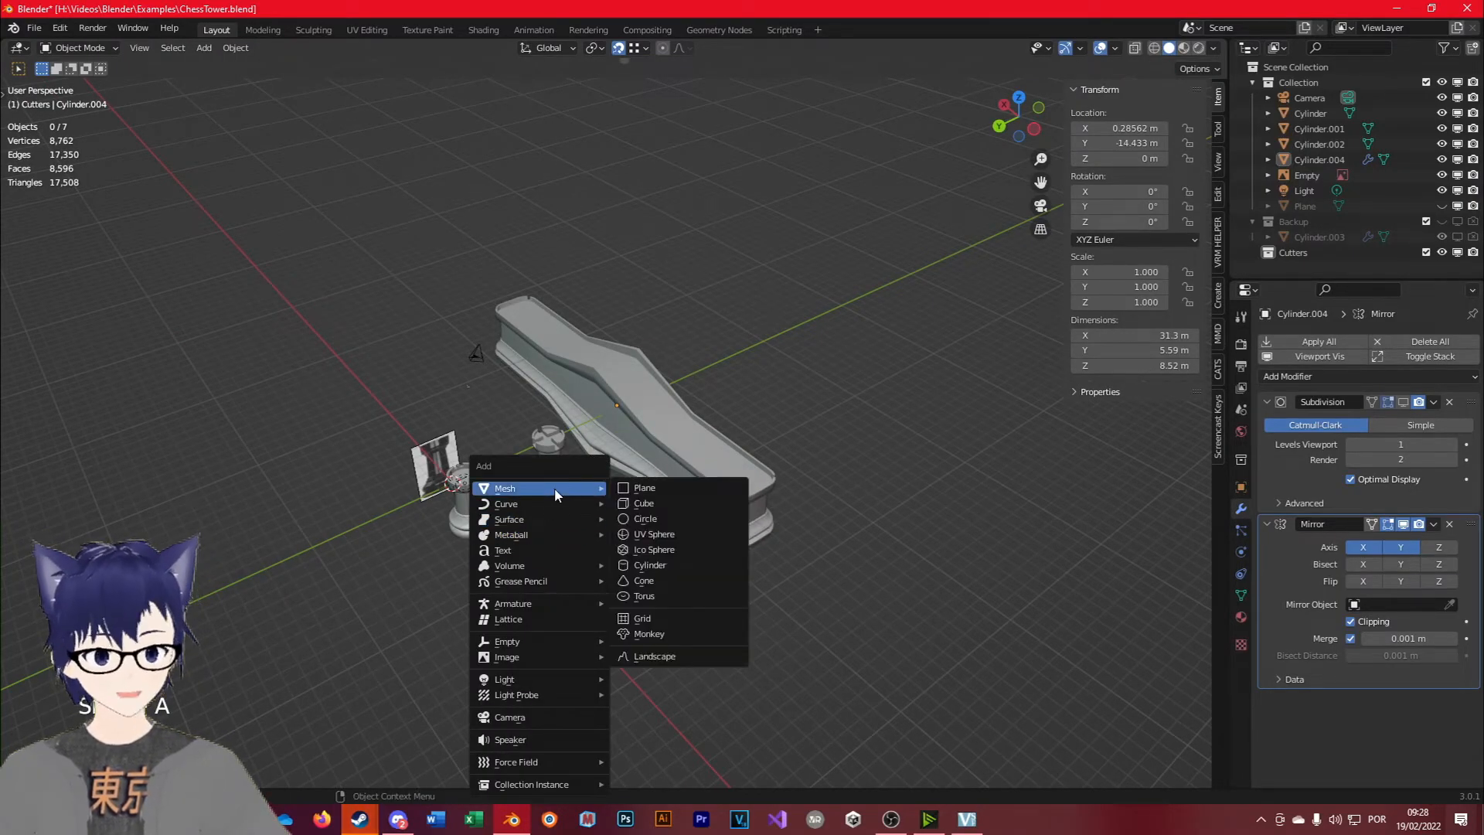
{"action": "left_click", "coordinate": [653, 504]}
{"action": "key", "text": "ctrl+KP_1"}
{"action": "middle_click_drag", "start_coordinate": [762, 437], "coordinate": [631, 510]}
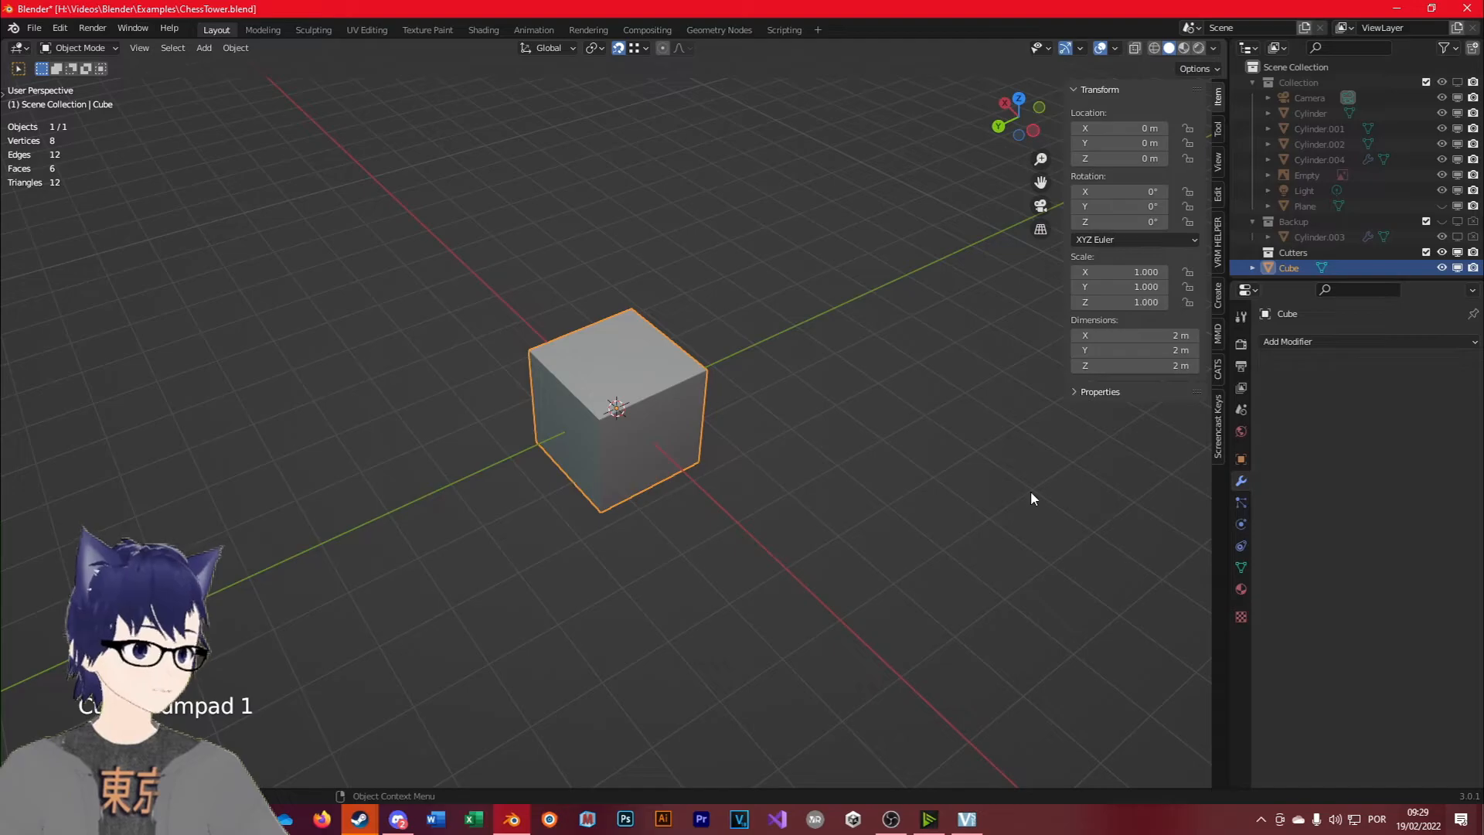
{"action": "middle_click_drag", "start_coordinate": [634, 532], "coordinate": [781, 464]}
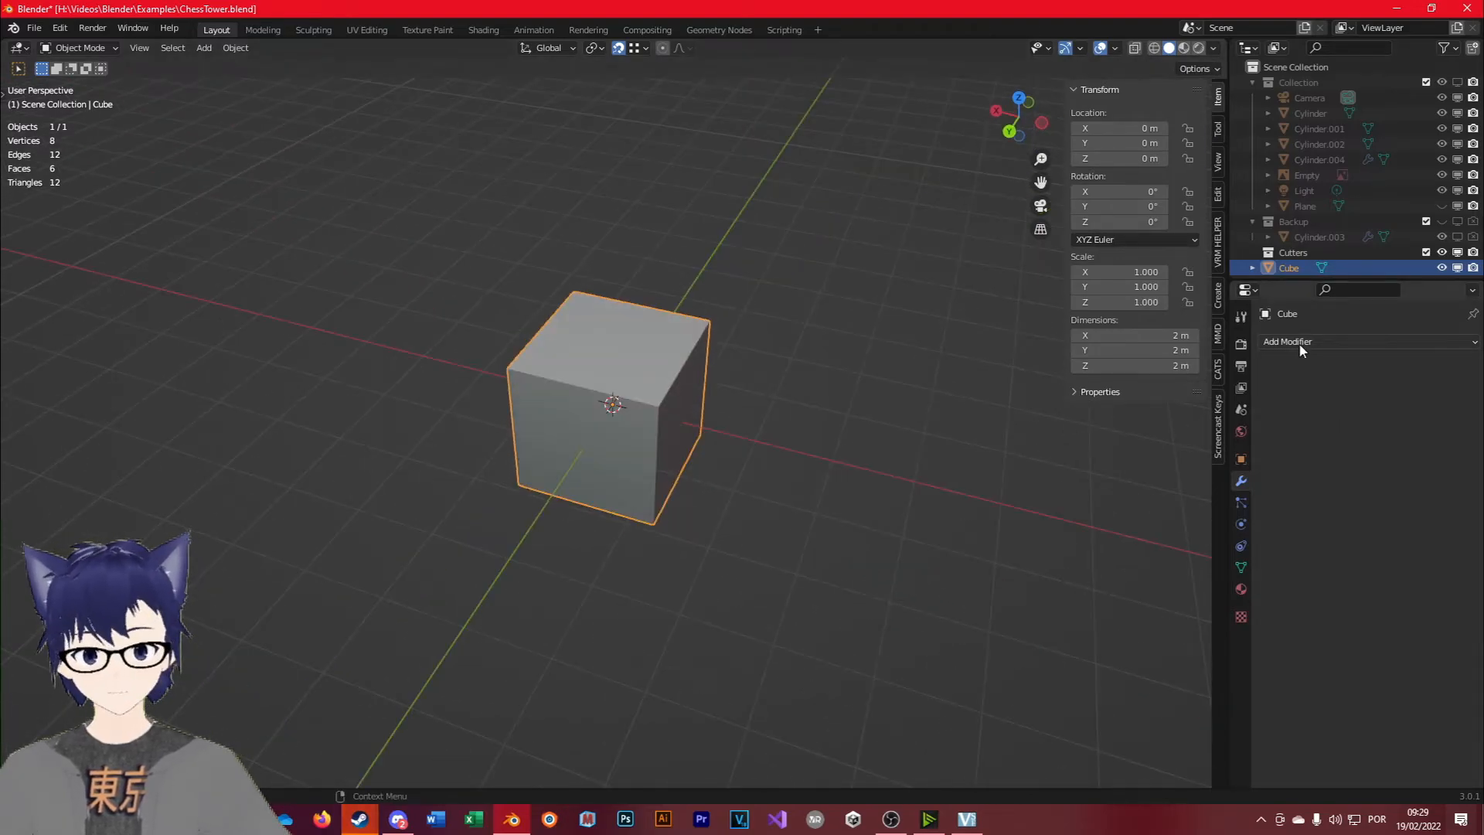
{"action": "left_click", "coordinate": [1298, 342]}
Add a centred loop cut dividing the cube along X and delete the half on the positive X side.
{"action": "key", "text": "Tab"}
{"action": "middle_click_drag", "start_coordinate": [594, 367], "coordinate": [541, 448]}
{"action": "key", "text": "ctrl+r"}
{"action": "left_click", "coordinate": [613, 387]}
{"action": "left_click", "coordinate": [534, 464]}
{"action": "key", "text": "x"}
{"action": "left_click", "coordinate": [515, 484]}
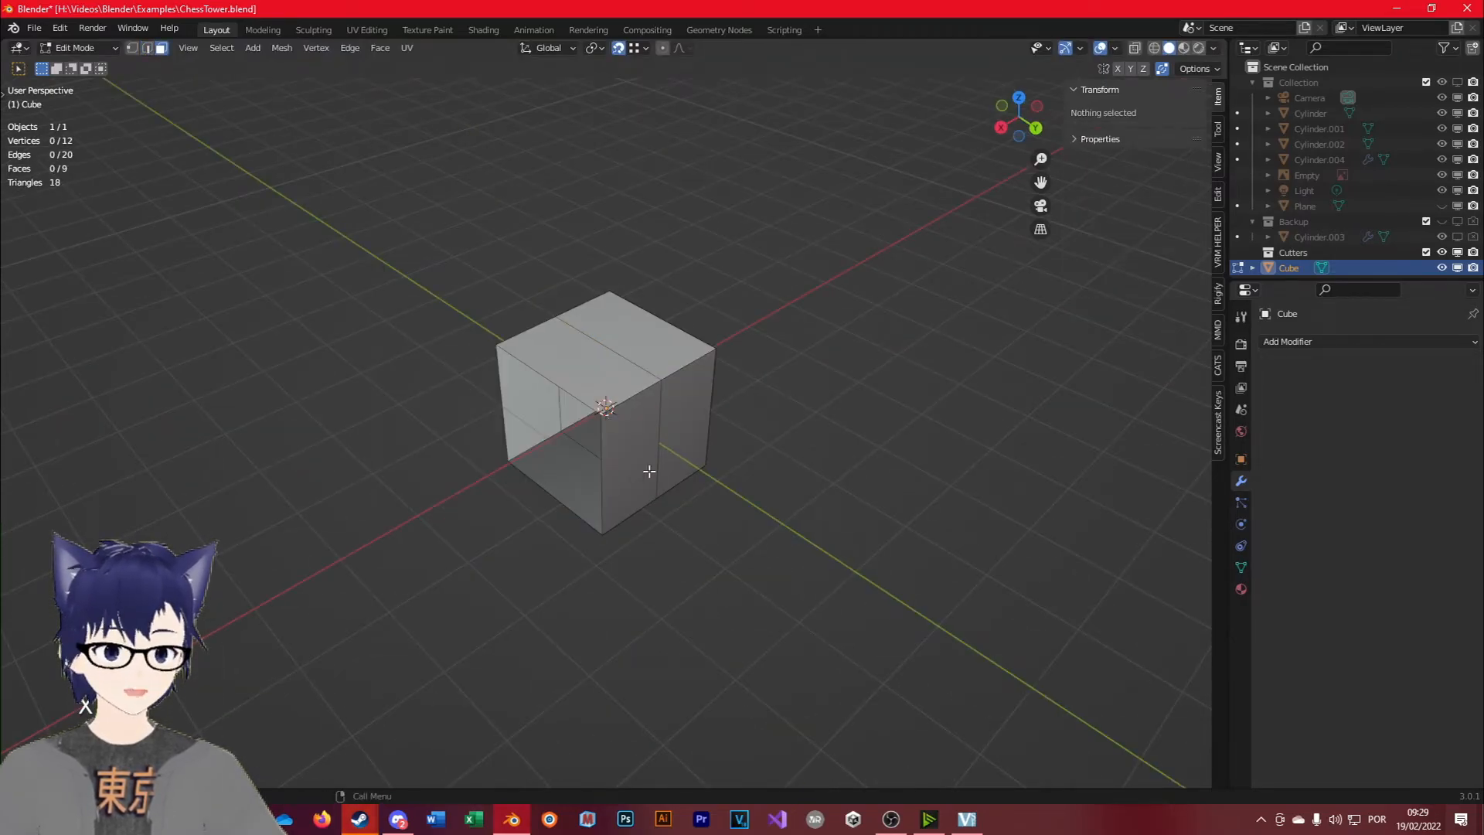
{"action": "key", "text": "ctrl+z"}
{"action": "key", "text": "x"}
{"action": "left_click", "coordinate": [457, 347]}
{"action": "key", "text": "Tab"}
Add an X-axis Mirror modifier with Clipping to the half cube and try to move its mesh along X.
{"action": "middle_click_drag", "start_coordinate": [648, 448], "coordinate": [618, 464]}
{"action": "left_click", "coordinate": [1323, 343]}
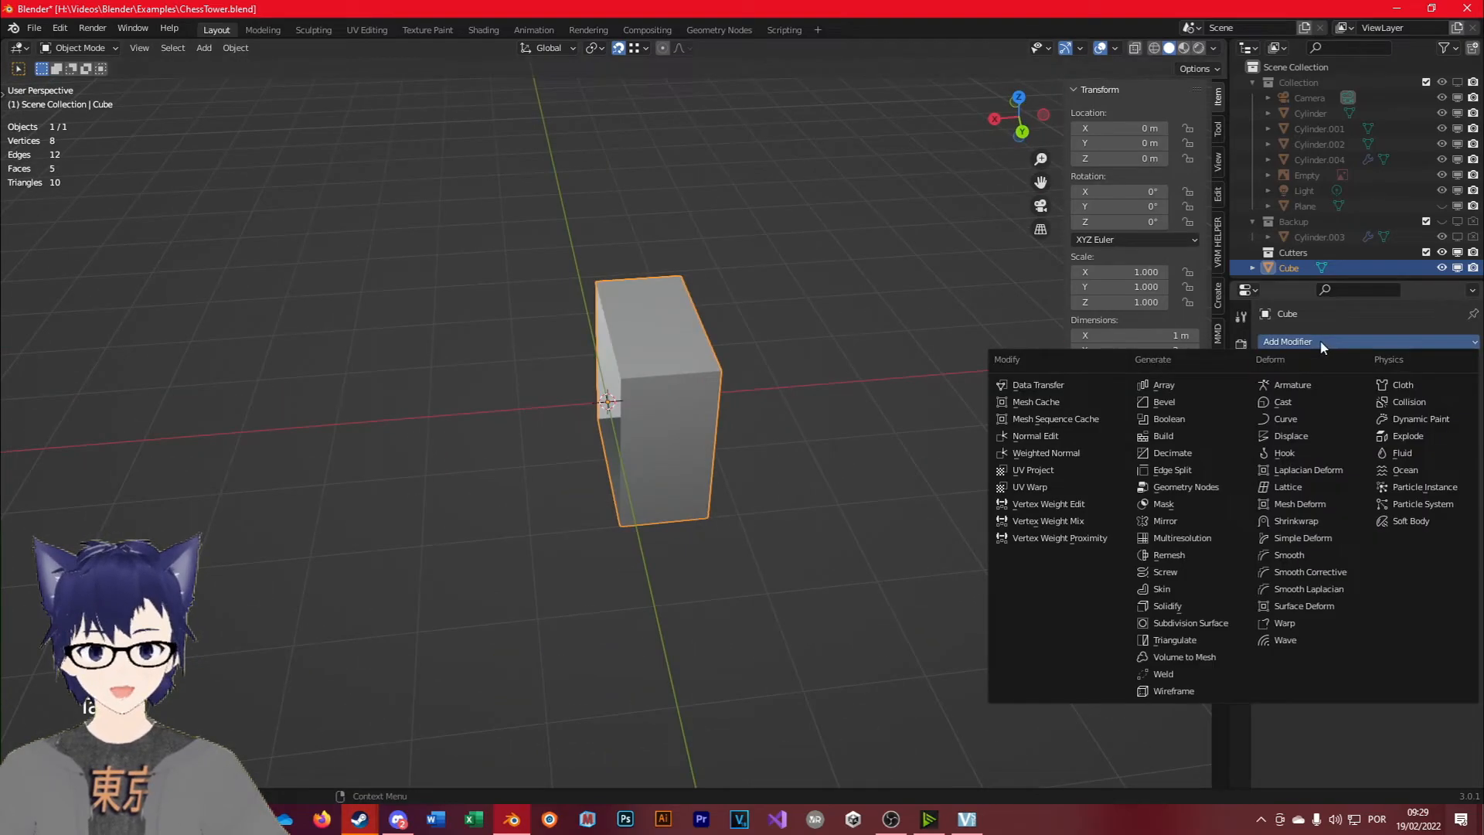
{"action": "left_click", "coordinate": [1165, 520]}
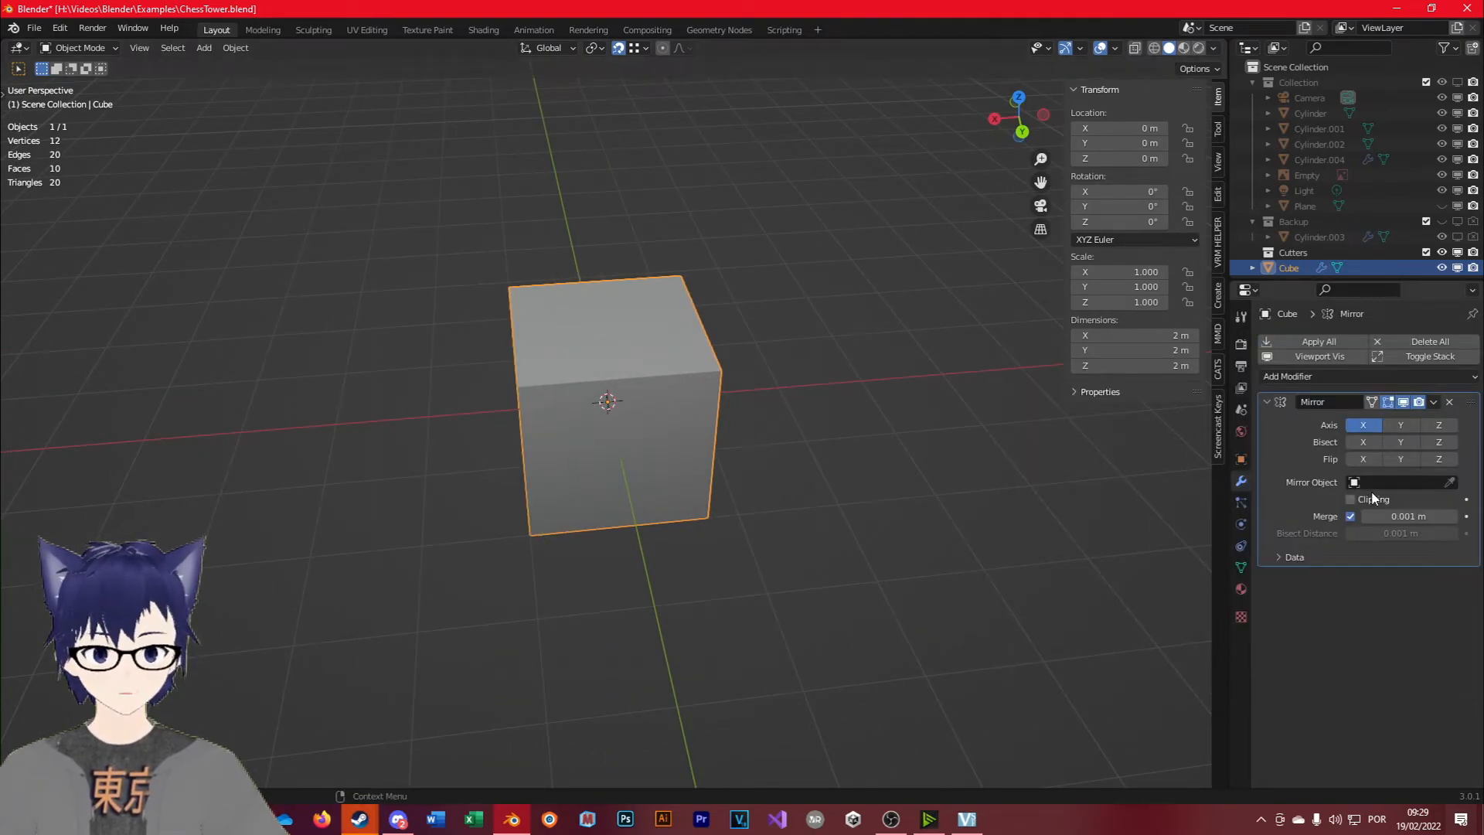
{"action": "key", "text": "Tab"}
{"action": "key", "text": "g"}
{"action": "key", "text": "x"}
{"action": "left_click", "coordinate": [1009, 425]}
{"action": "key", "text": "Tab"}
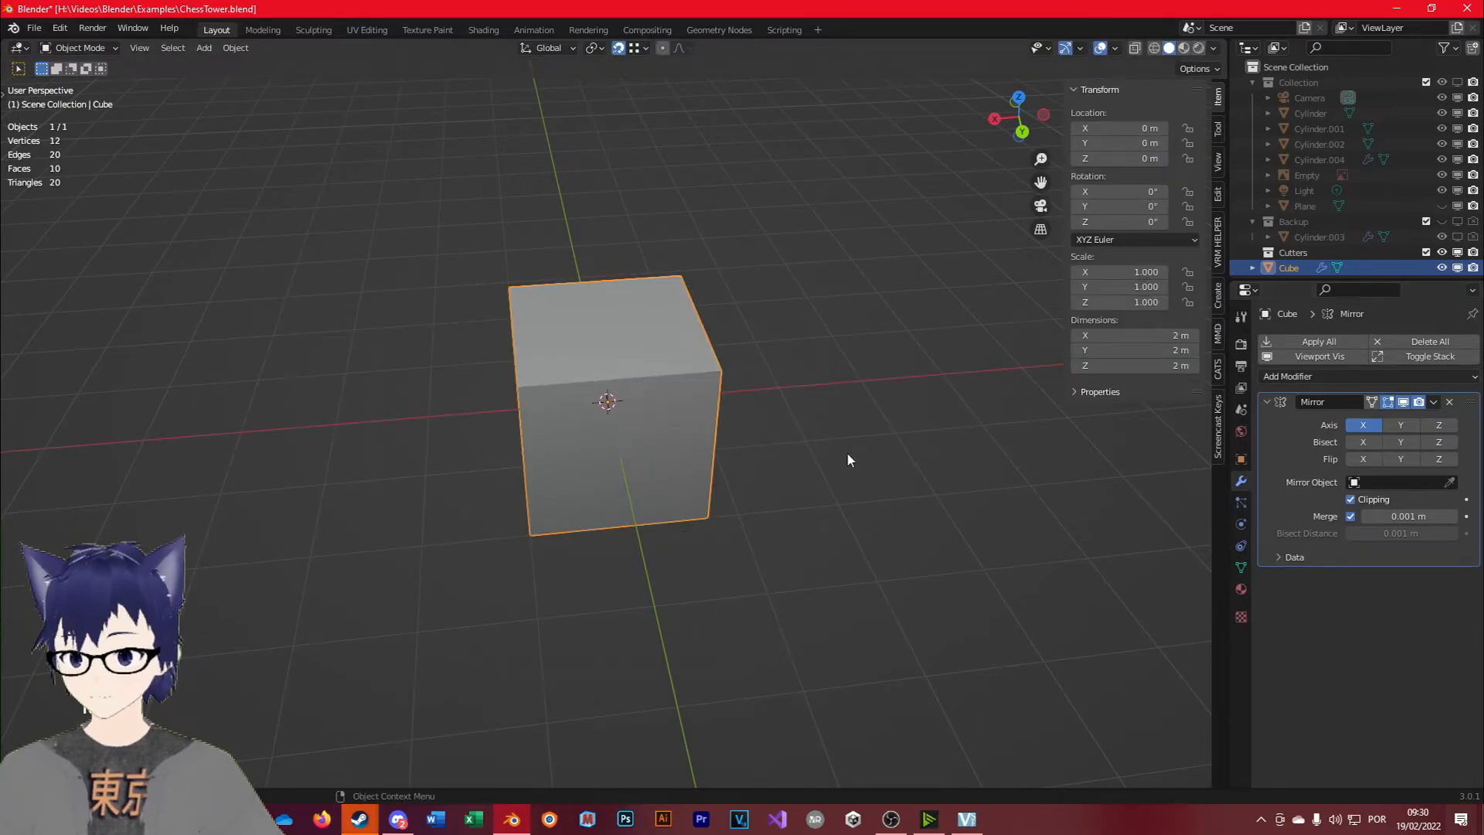
Hide the mirror in the viewport, move the half-cube mesh along X to about -5.76 m, and show the mirror again.
{"action": "left_click", "coordinate": [1403, 402]}
{"action": "key", "text": "Tab"}
{"action": "key", "text": "a"}
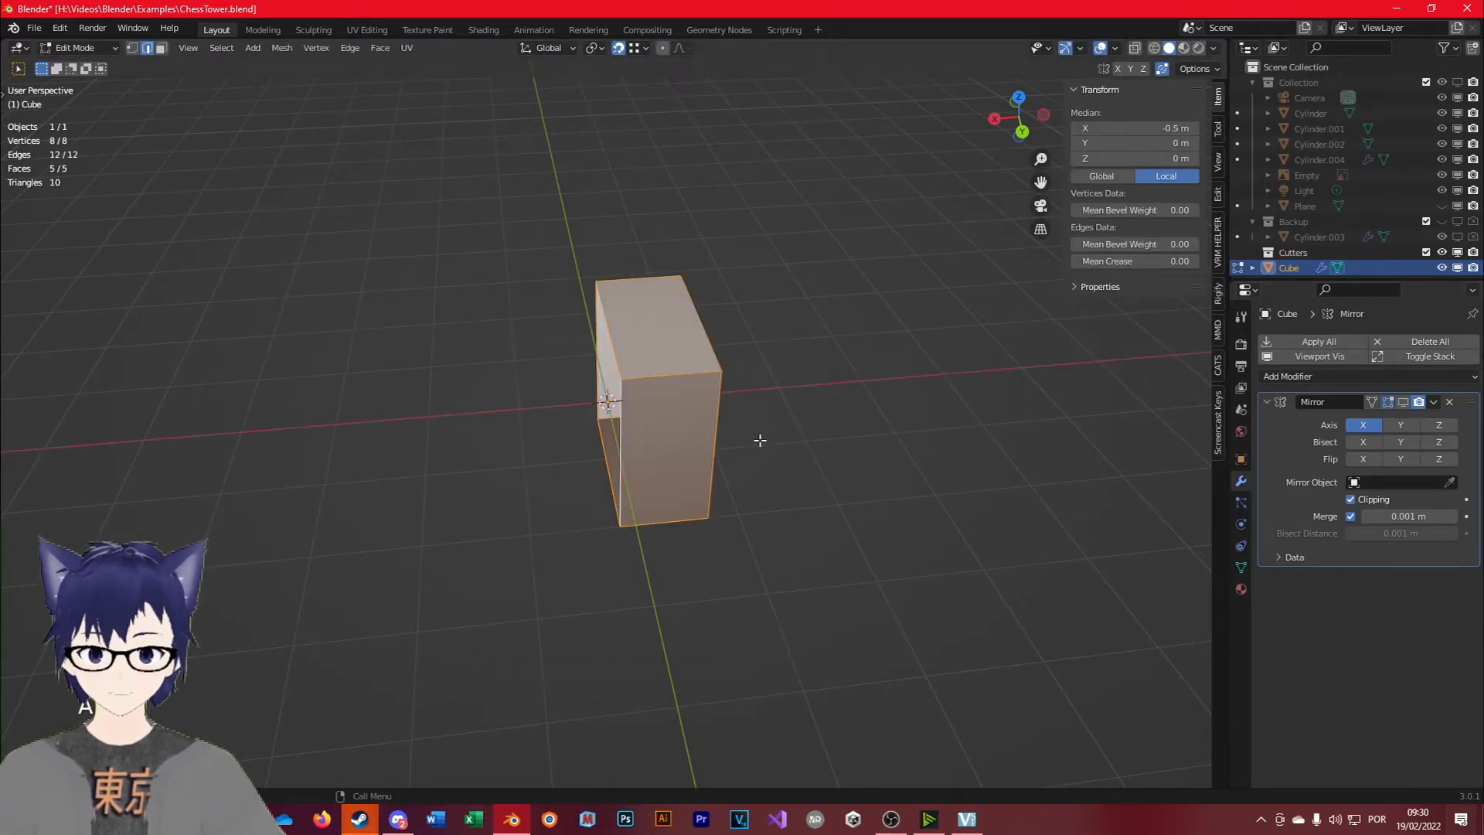
{"action": "key", "text": "g"}
{"action": "key", "text": "x"}
{"action": "left_click", "coordinate": [1083, 418]}
{"action": "key", "text": "g"}
{"action": "key", "text": "x"}
{"action": "left_click", "coordinate": [1325, 452]}
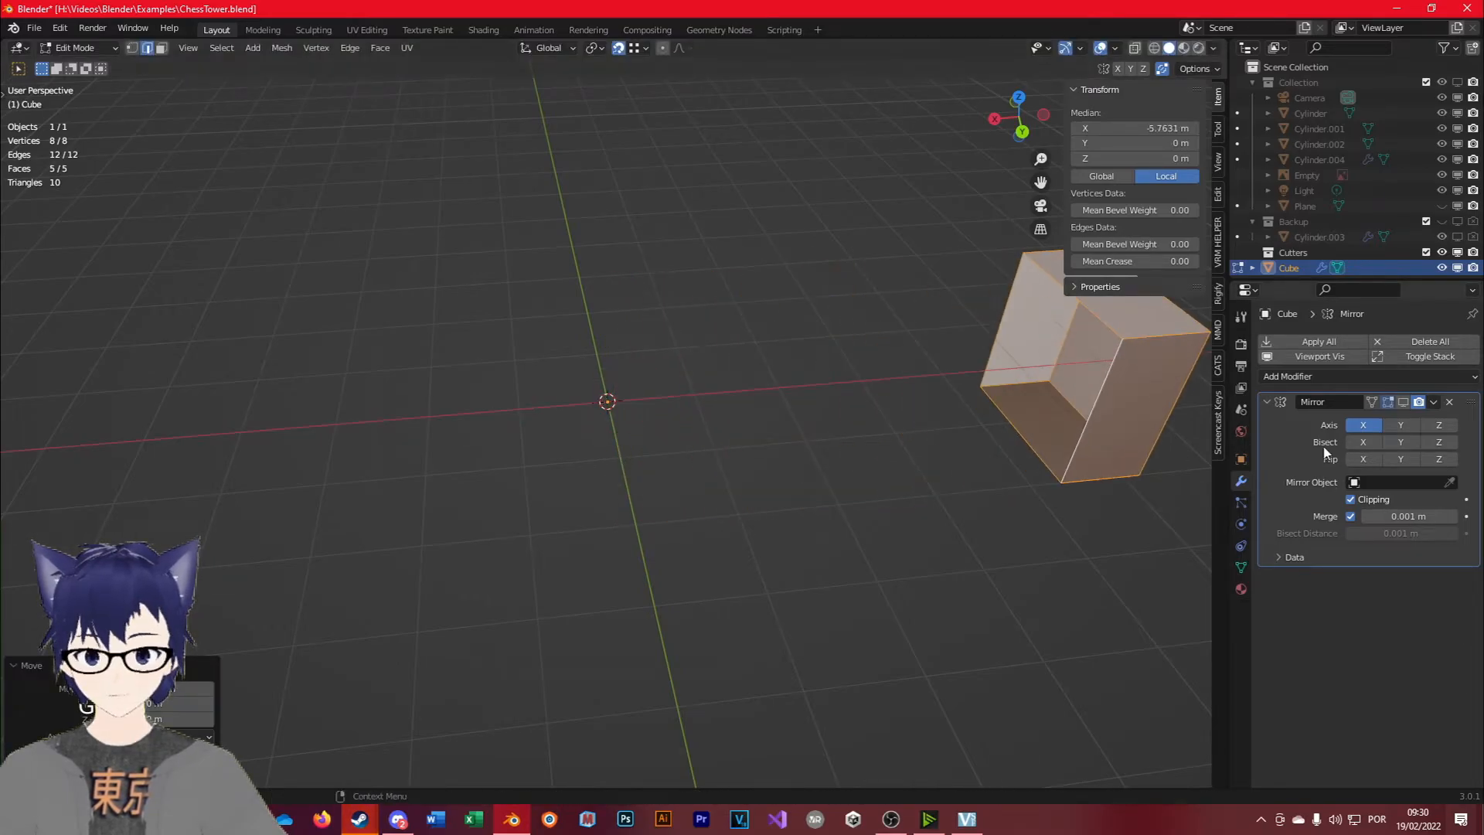
{"action": "left_click", "coordinate": [1403, 403]}
{"action": "key", "text": "Tab"}
Try rotating the separated mirrored halves about Z around their shared origin in Object Mode.
{"action": "middle_click_drag", "start_coordinate": [634, 514], "coordinate": [653, 426]}
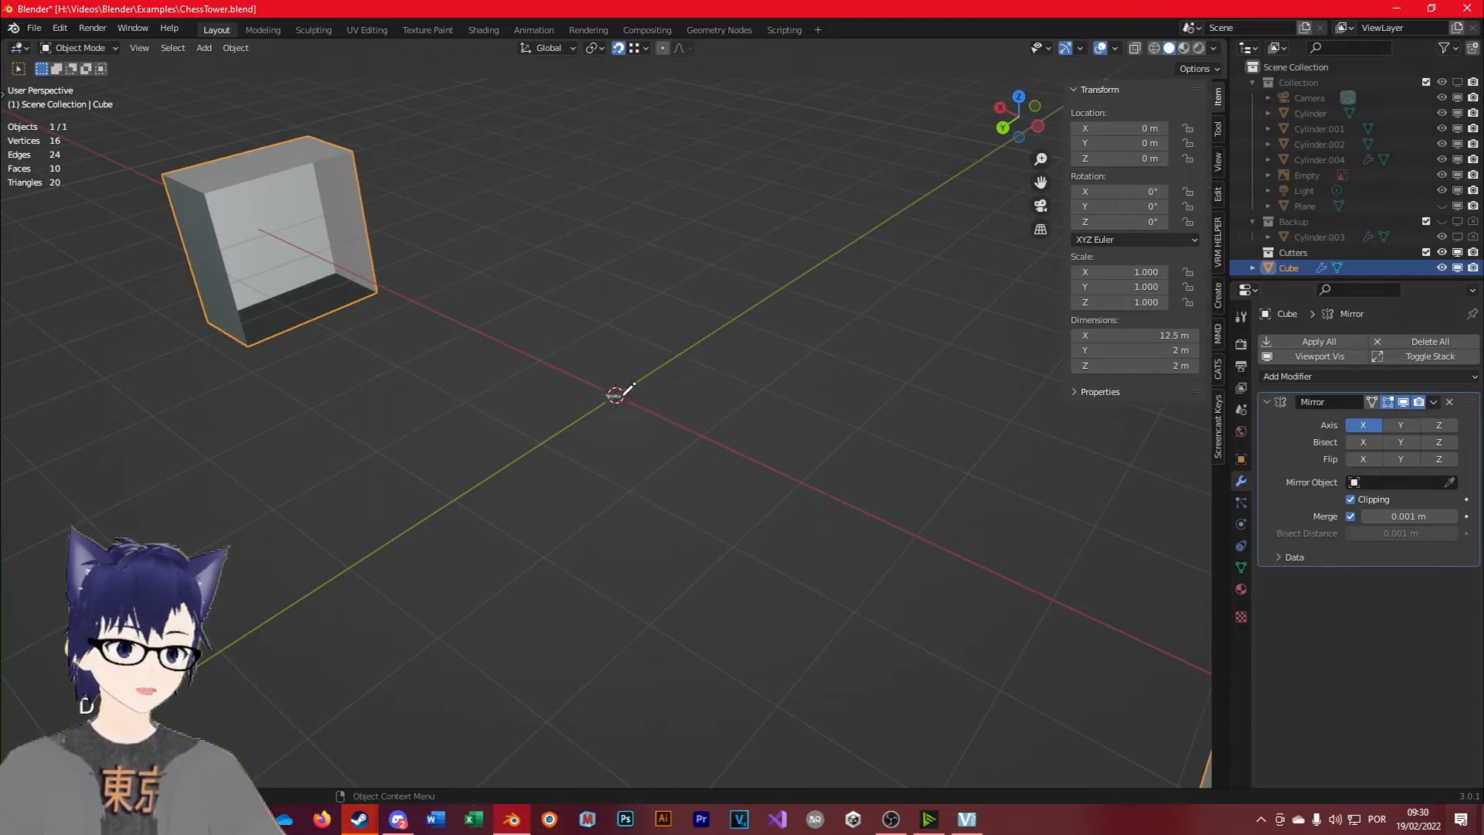
{"action": "middle_click_drag", "start_coordinate": [627, 449], "coordinate": [754, 413]}
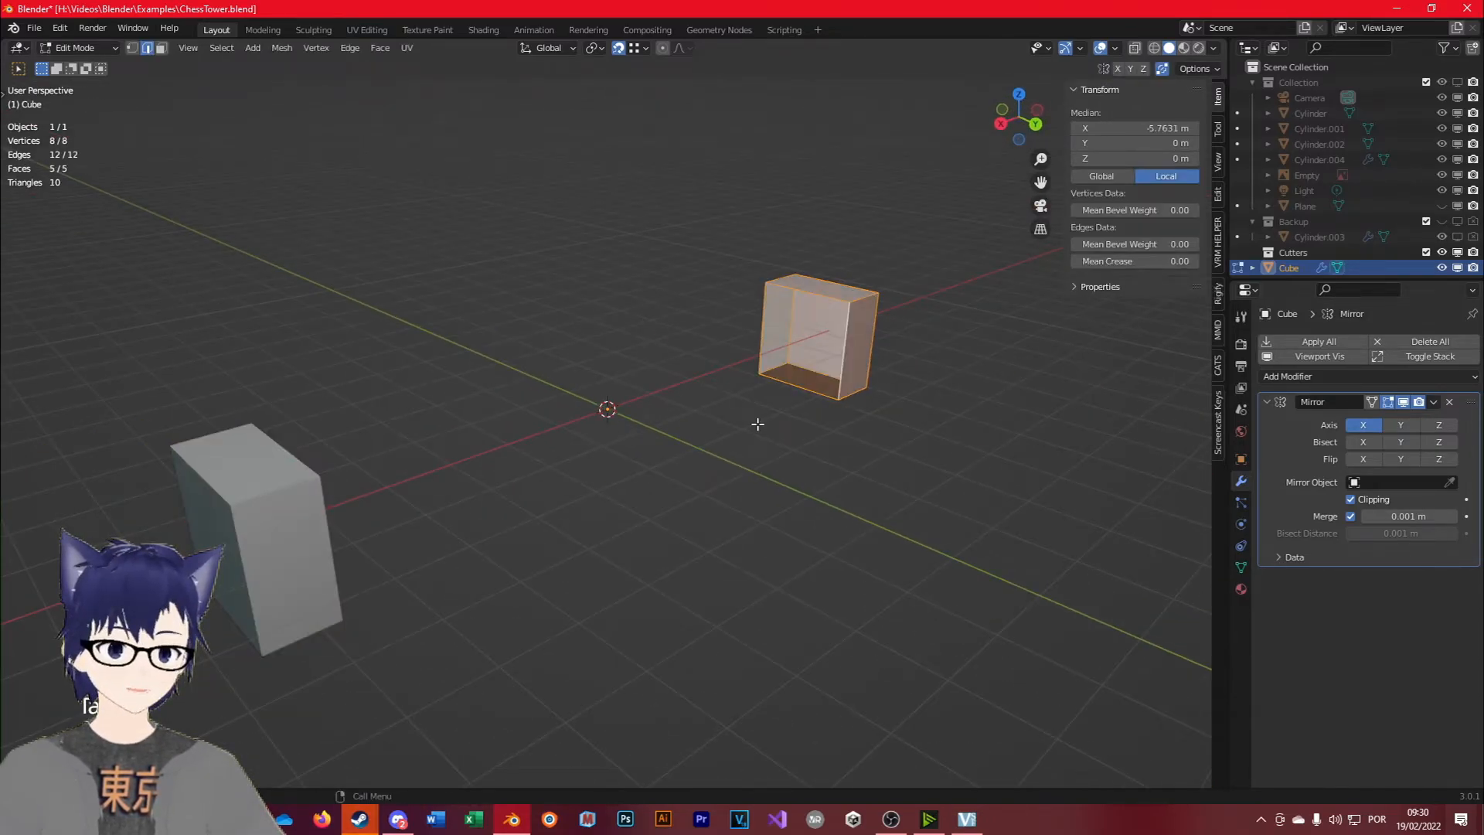
{"action": "middle_click_drag", "start_coordinate": [853, 435], "coordinate": [889, 564]}
{"action": "key", "text": "r"}
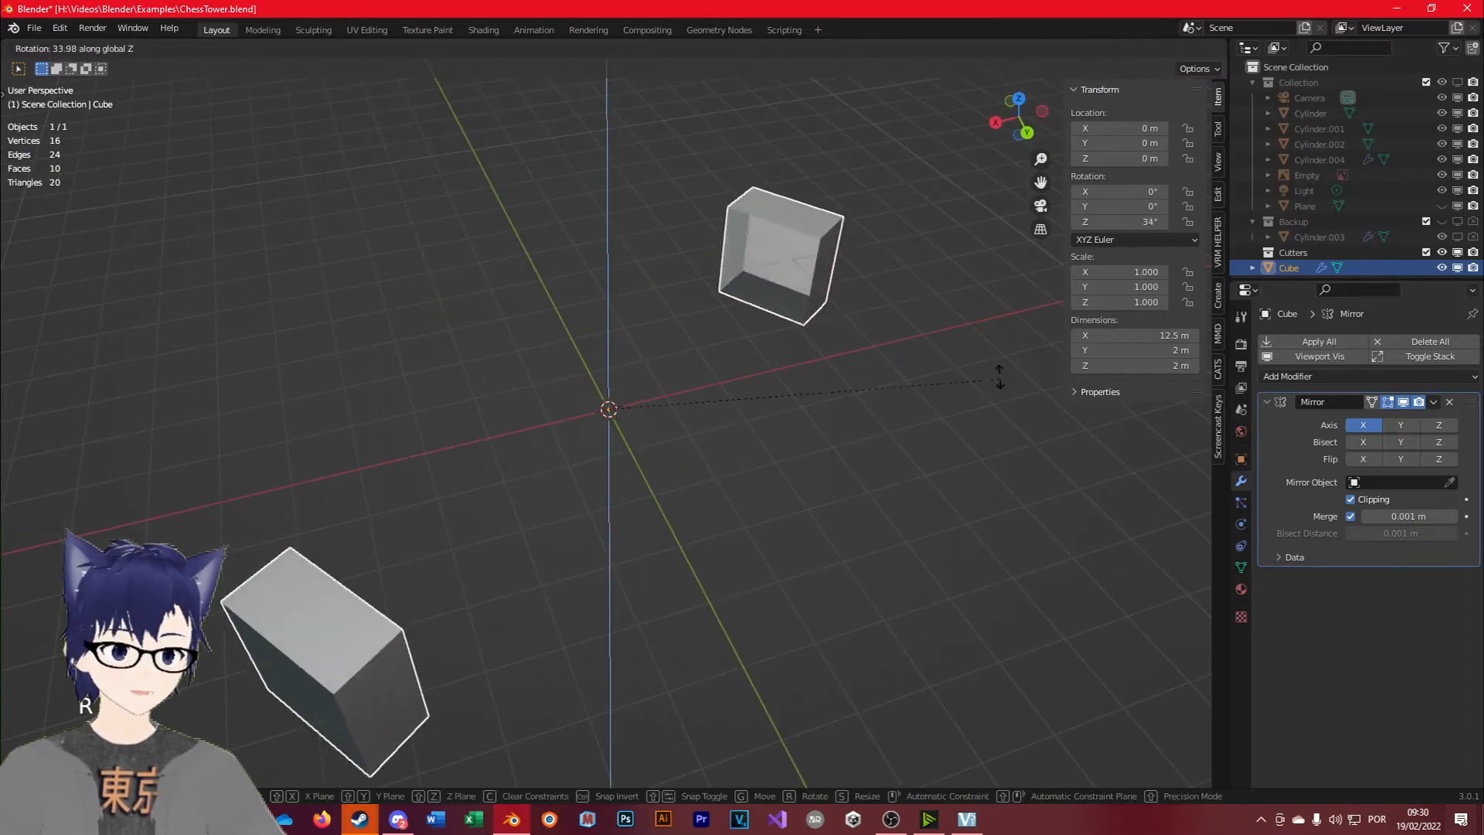
{"action": "key", "text": "Escape"}
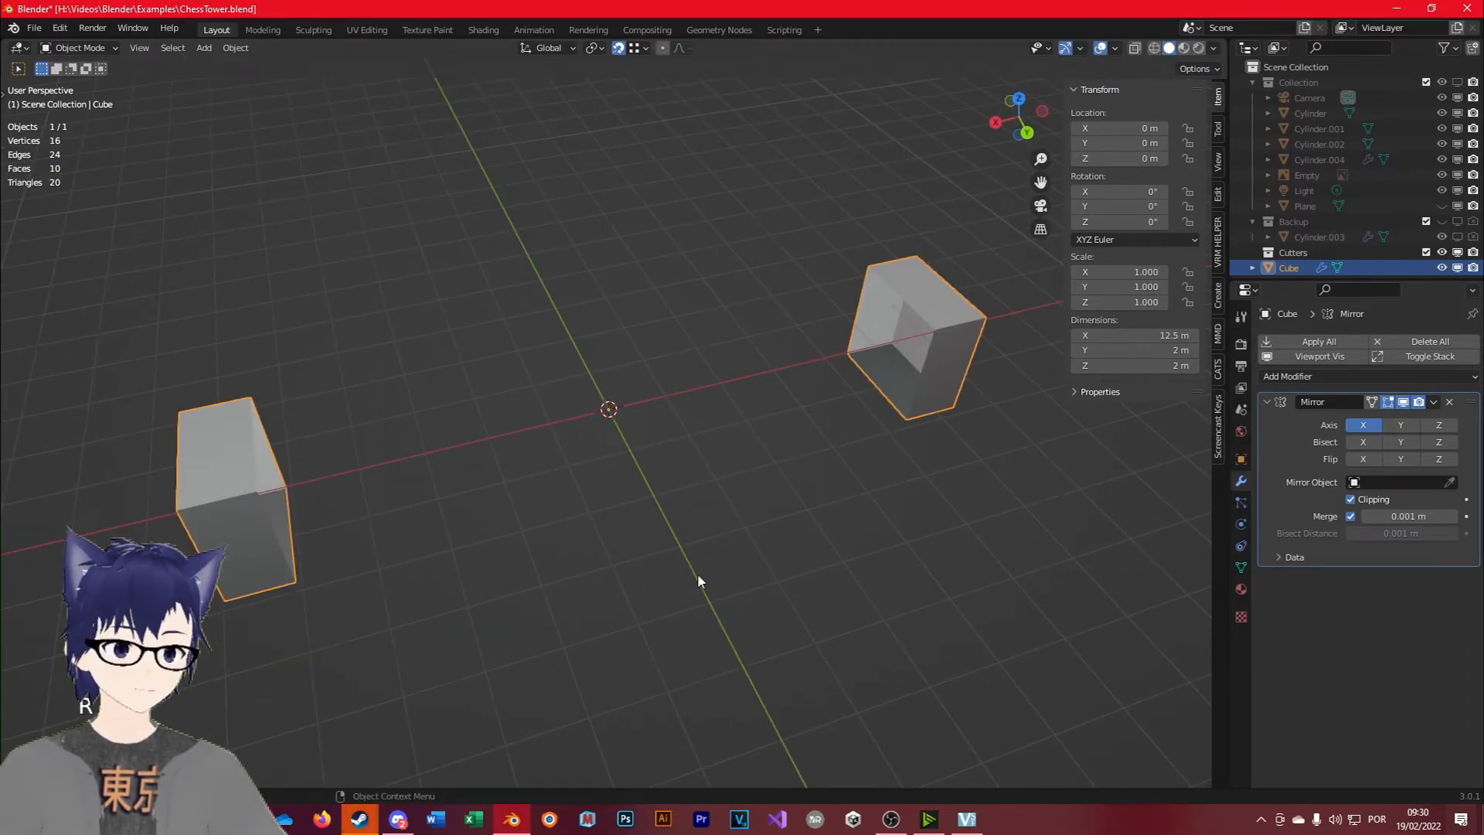
{"action": "key", "text": "r"}
{"action": "key", "text": "z"}
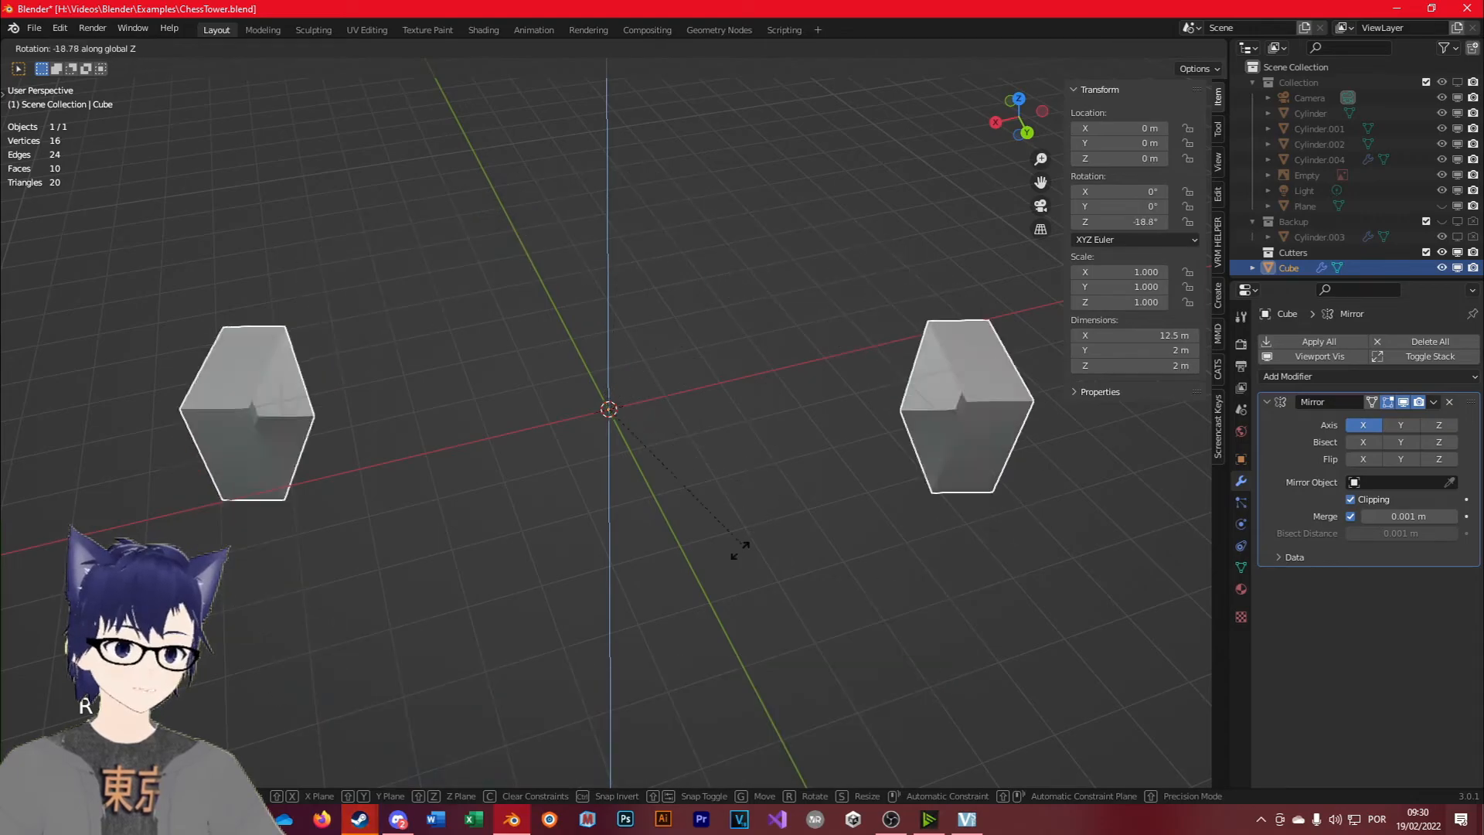
{"action": "key", "text": "Escape"}
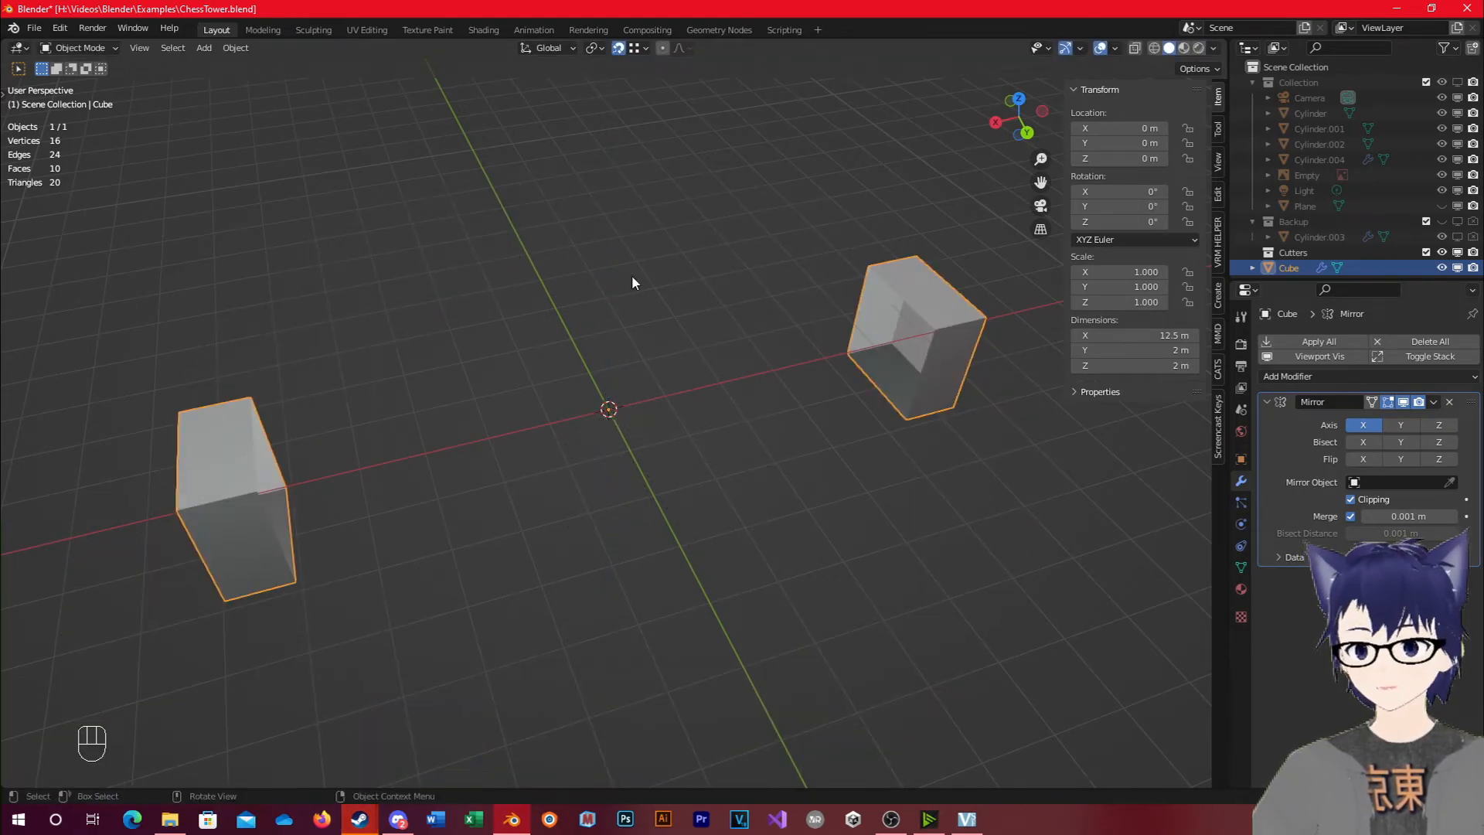
Move the half-cube mesh down along Z by about 2.69 m in Edit Mode.
{"action": "middle_click_drag", "start_coordinate": [872, 410], "coordinate": [850, 387]}
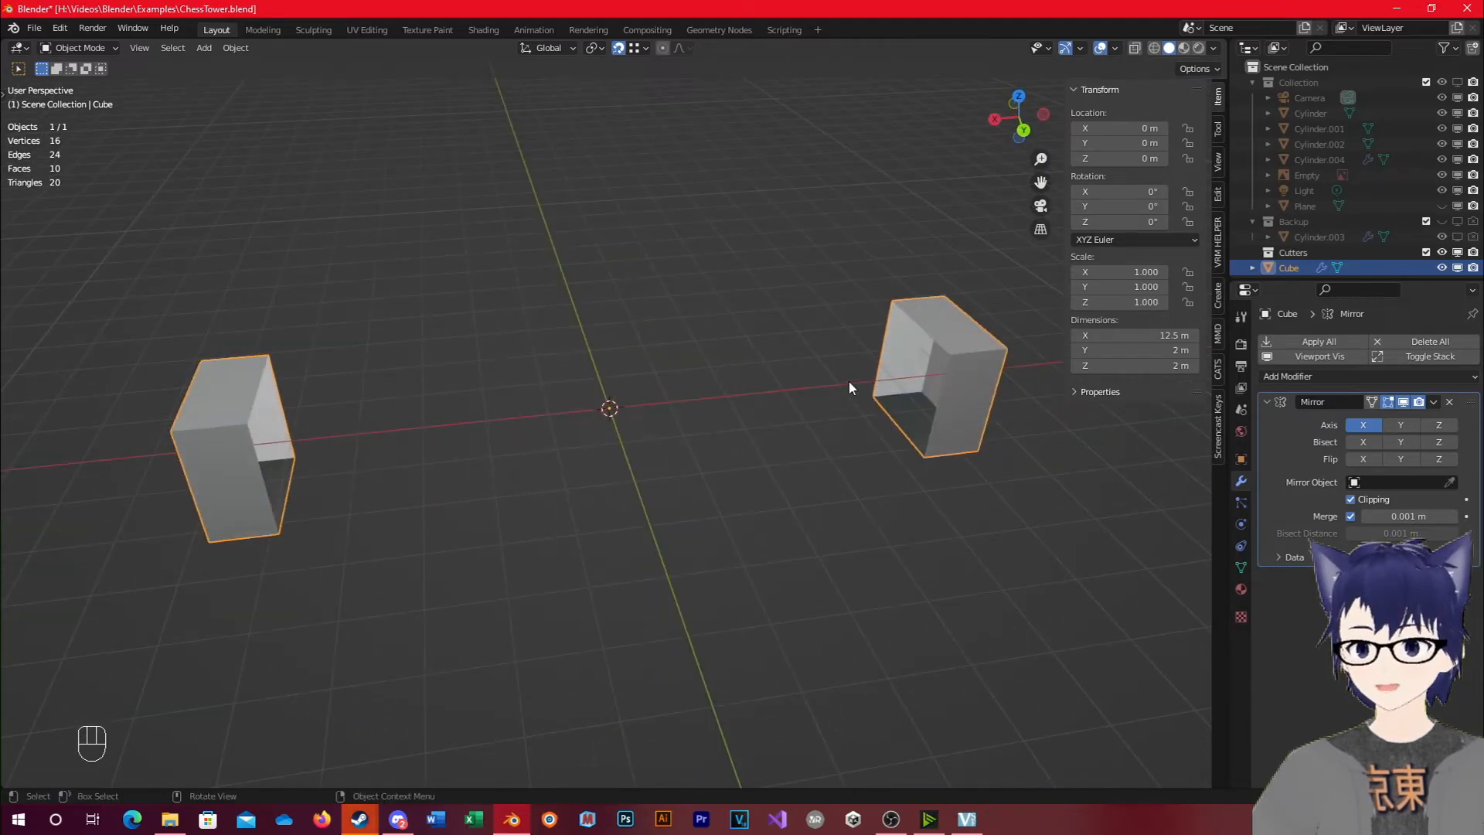
{"action": "key", "text": "Tab"}
{"action": "key", "text": "g"}
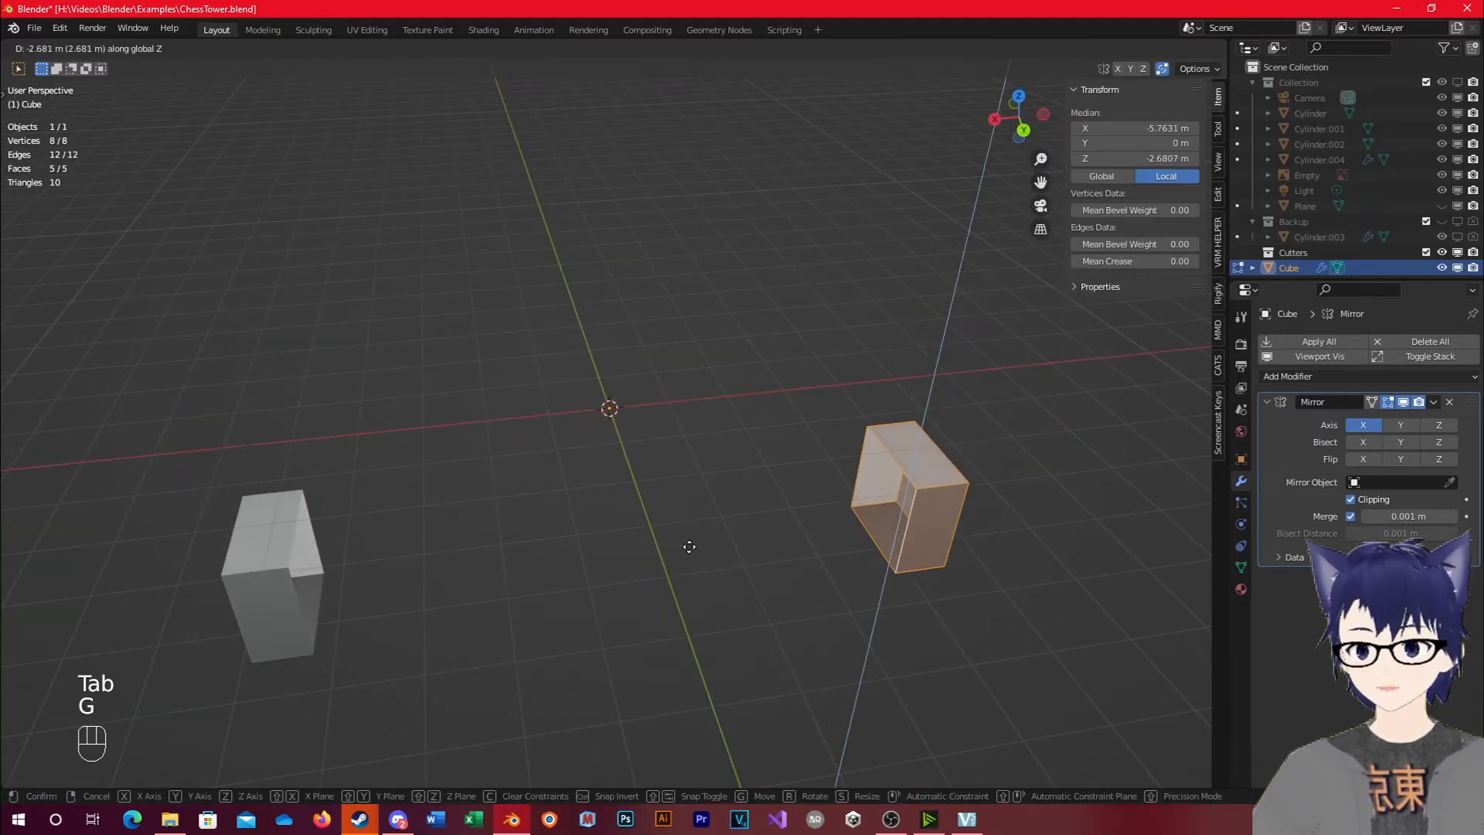
{"action": "left_click", "coordinate": [688, 547]}
{"action": "key", "text": "Tab"}
Try rotating the lowered mirrored halves about X around their shared origin.
{"action": "key", "text": "r"}
{"action": "key", "text": "r"}
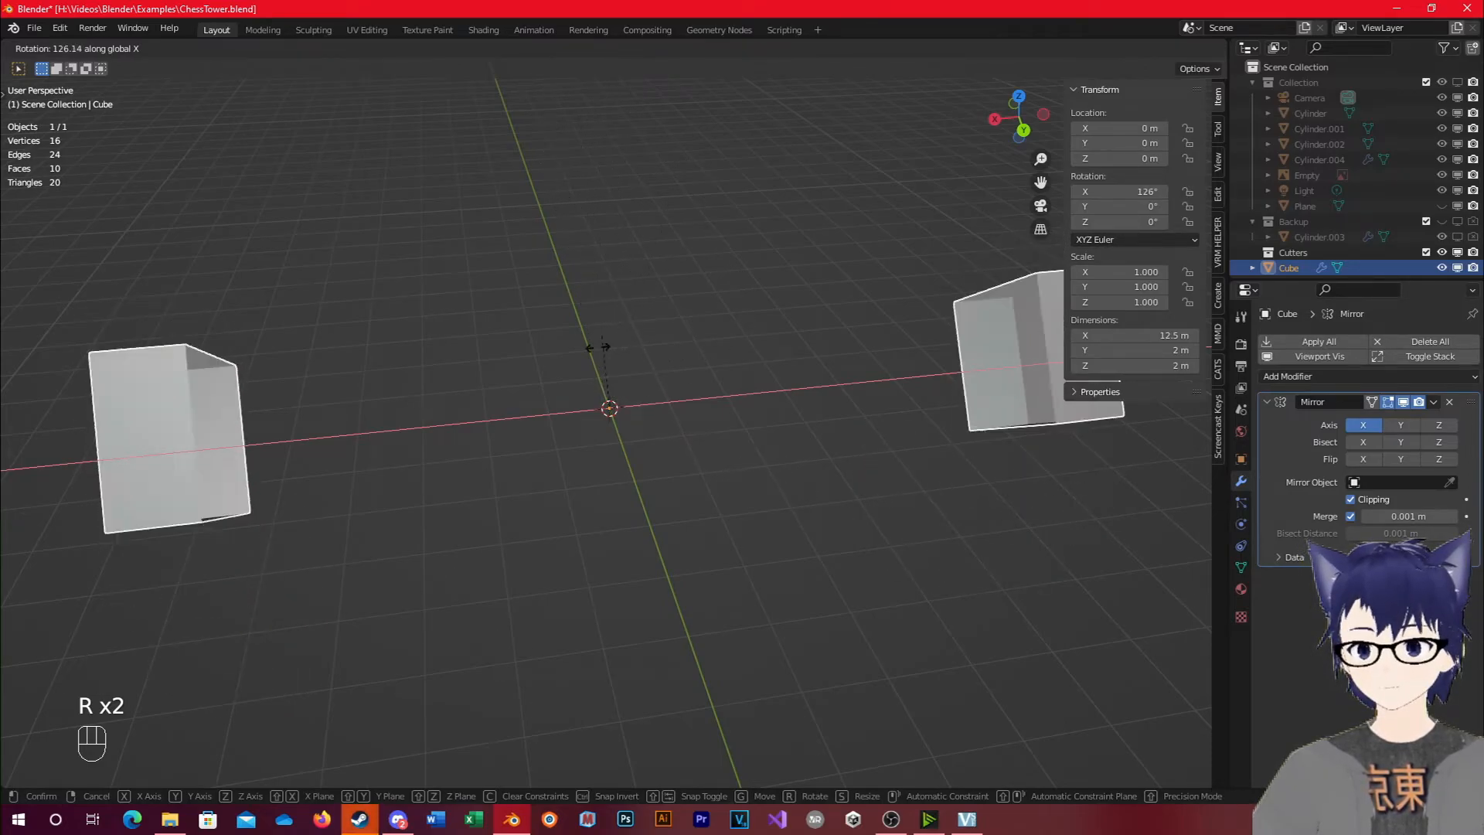
{"action": "right_click", "coordinate": [448, 269]}
{"action": "scroll", "coordinate": [604, 270], "scroll_direction": "down", "scroll_amount": 5}
{"action": "middle_click_drag", "start_coordinate": [606, 274], "coordinate": [904, 255]}
{"action": "key", "text": "r"}
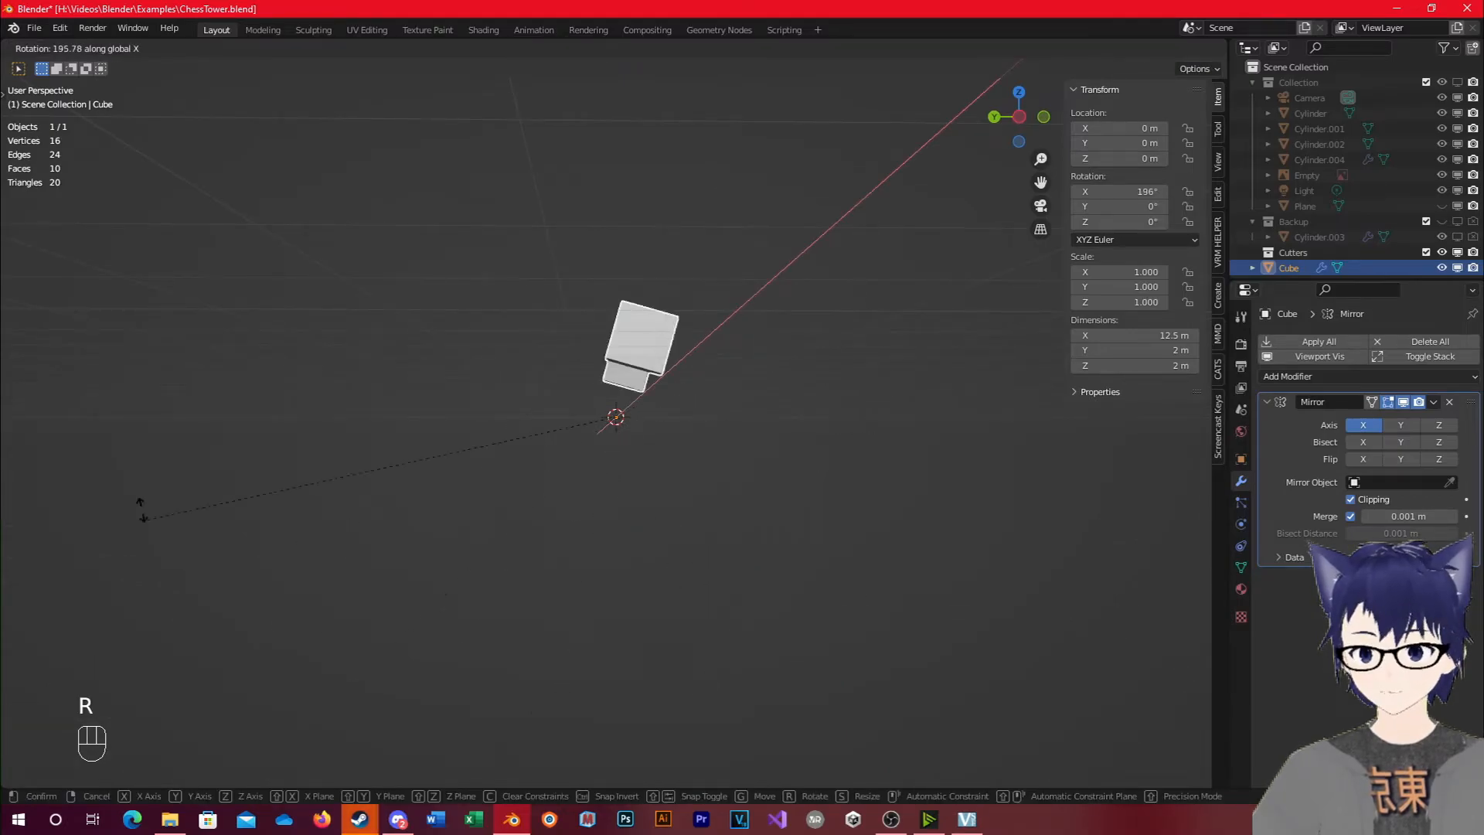
{"action": "right_click", "coordinate": [479, 410]}
Set the mirrored cube object's origin to its geometry.
{"action": "middle_click_drag", "start_coordinate": [493, 406], "coordinate": [669, 468]}
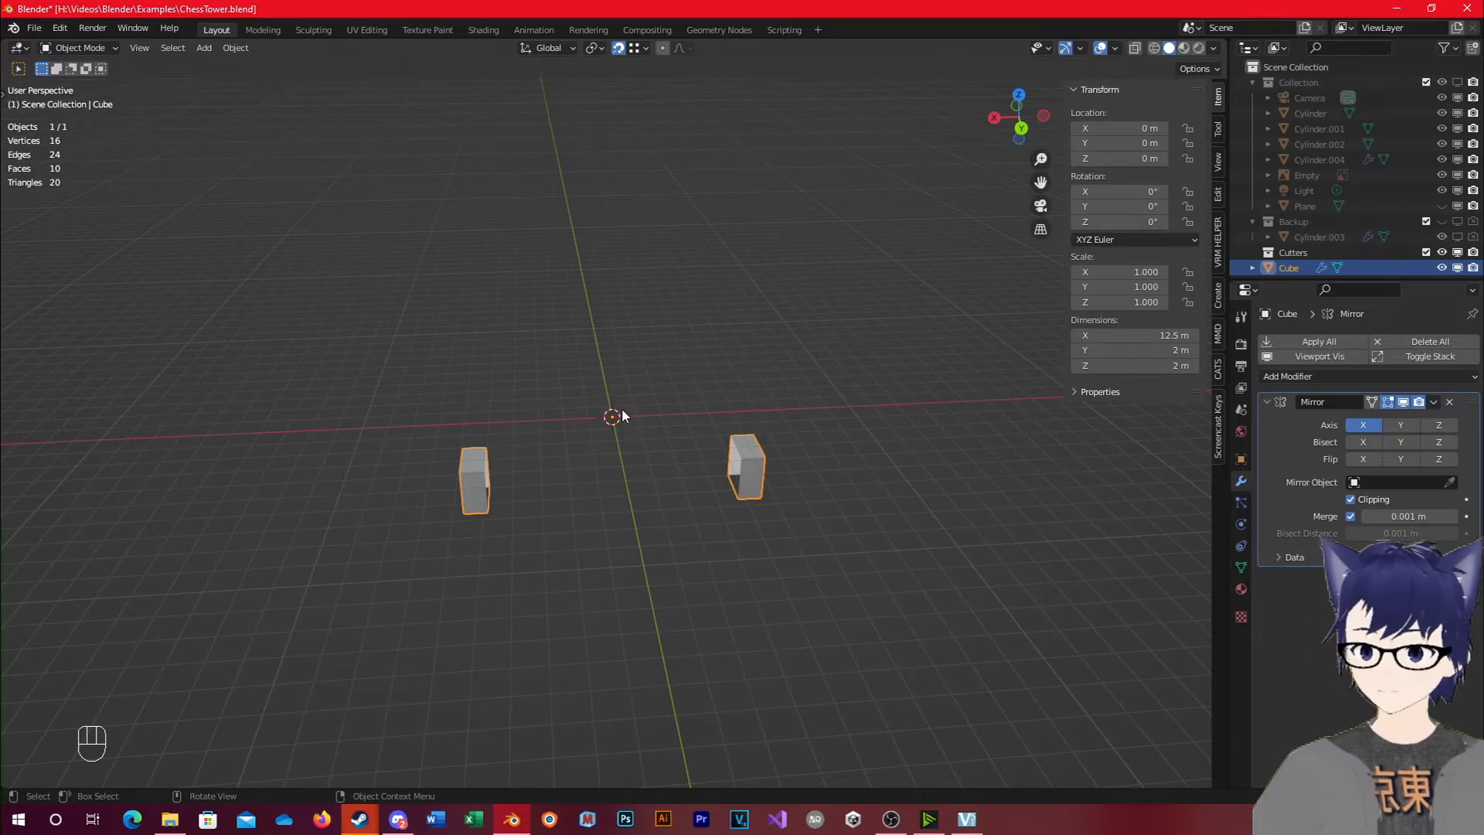
{"action": "key", "text": "d"}
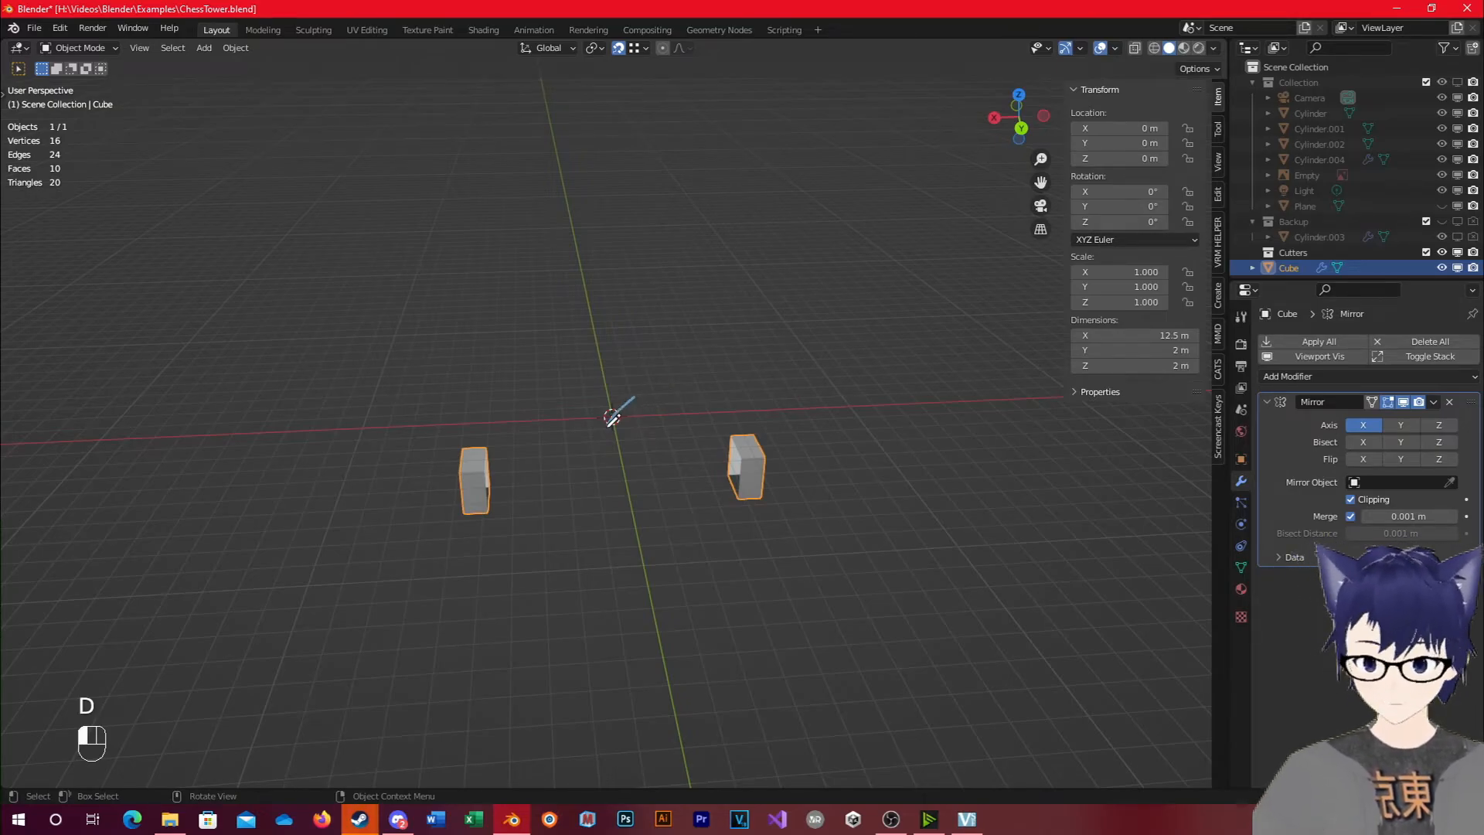
{"action": "scroll", "coordinate": [610, 410], "scroll_direction": "up", "scroll_amount": 5}
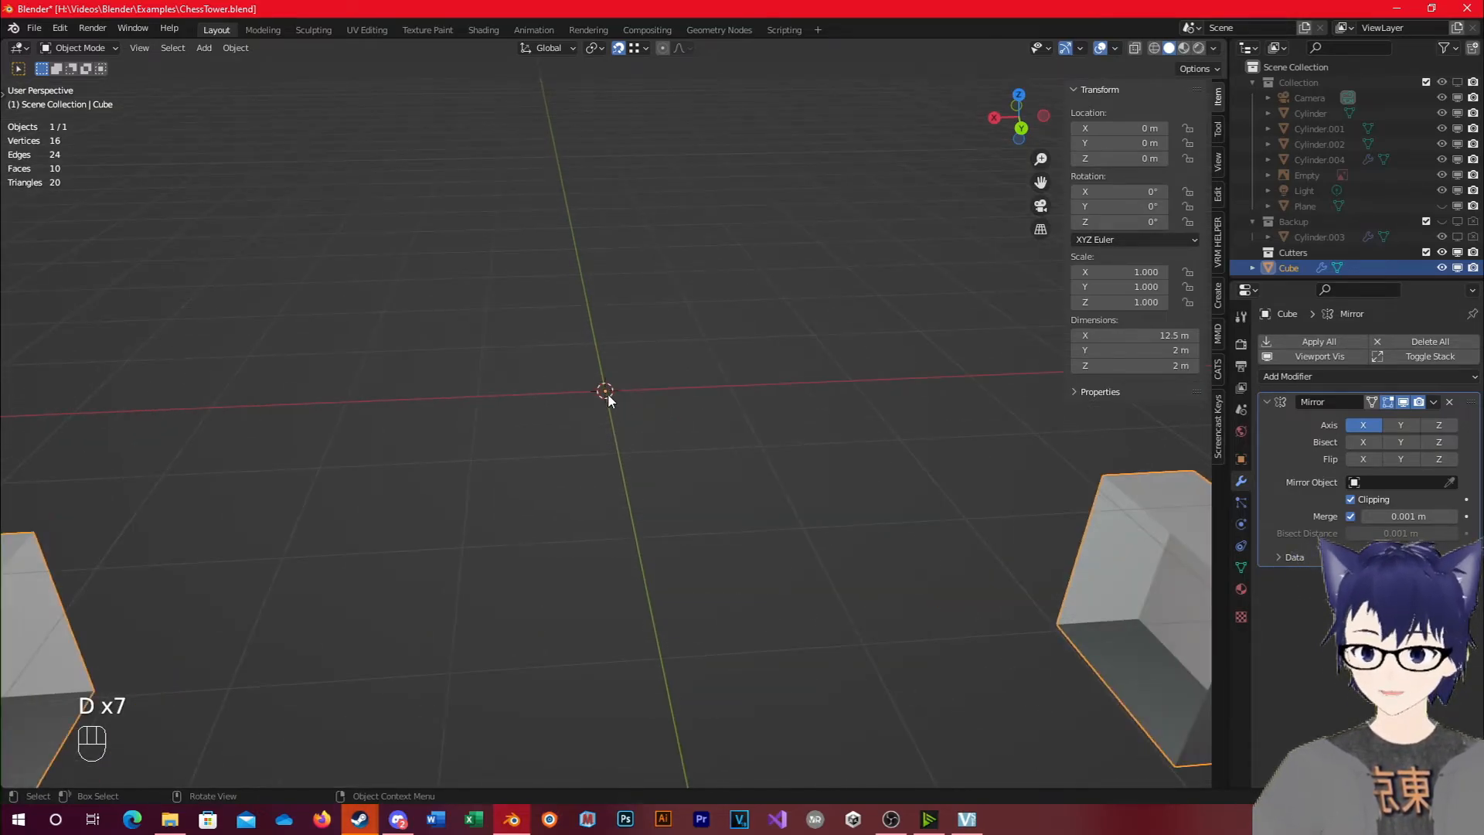
{"action": "scroll", "coordinate": [502, 588], "scroll_direction": "down", "scroll_amount": 6}
{"action": "middle_click_drag", "start_coordinate": [807, 484], "coordinate": [748, 483]}
{"action": "scroll", "coordinate": [739, 480], "scroll_direction": "up", "scroll_amount": 4}
{"action": "scroll", "coordinate": [739, 479], "scroll_direction": "down", "scroll_amount": 4}
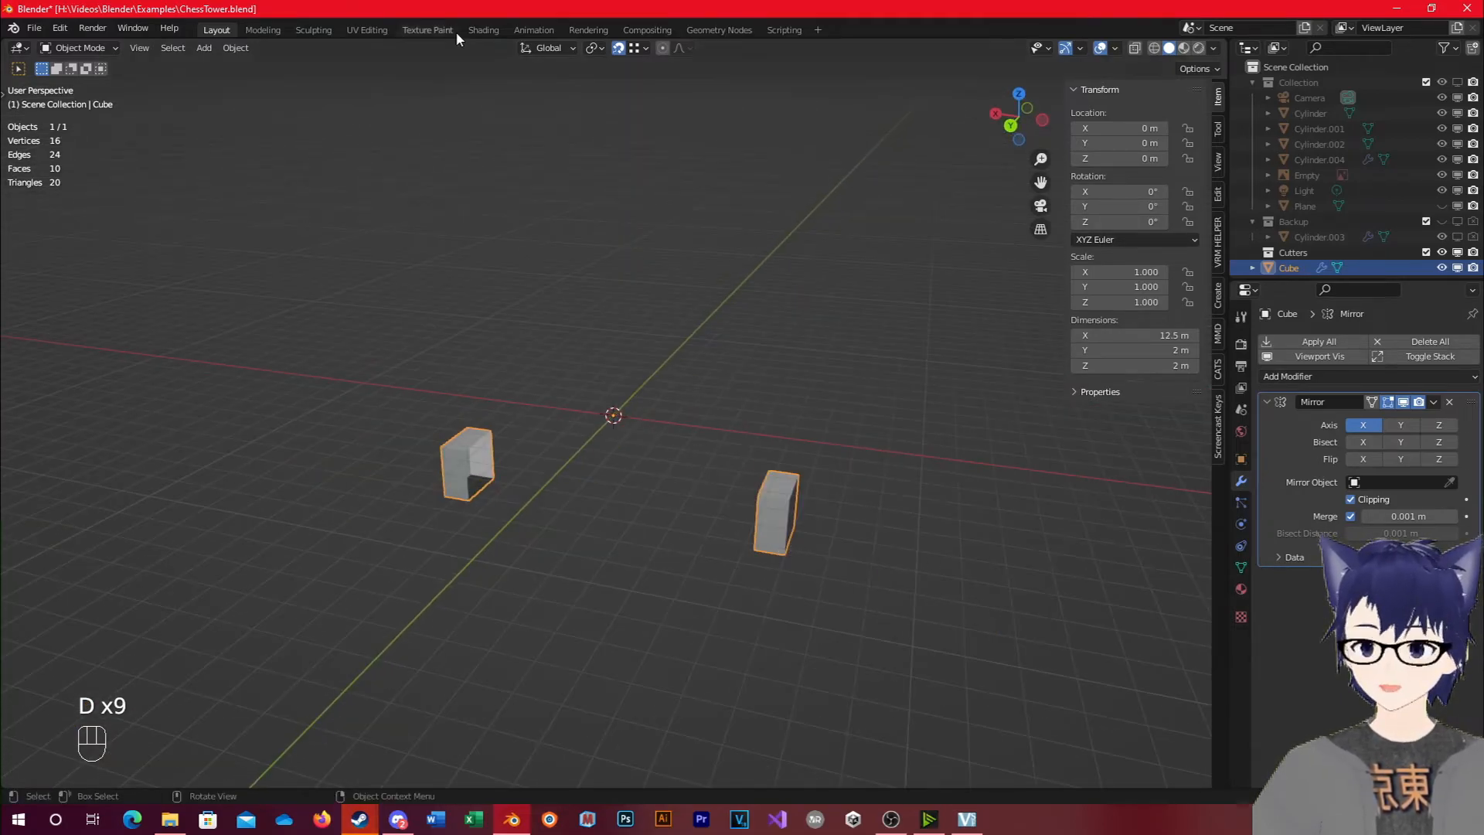
{"action": "middle_click_drag", "start_coordinate": [435, 255], "coordinate": [369, 6]}
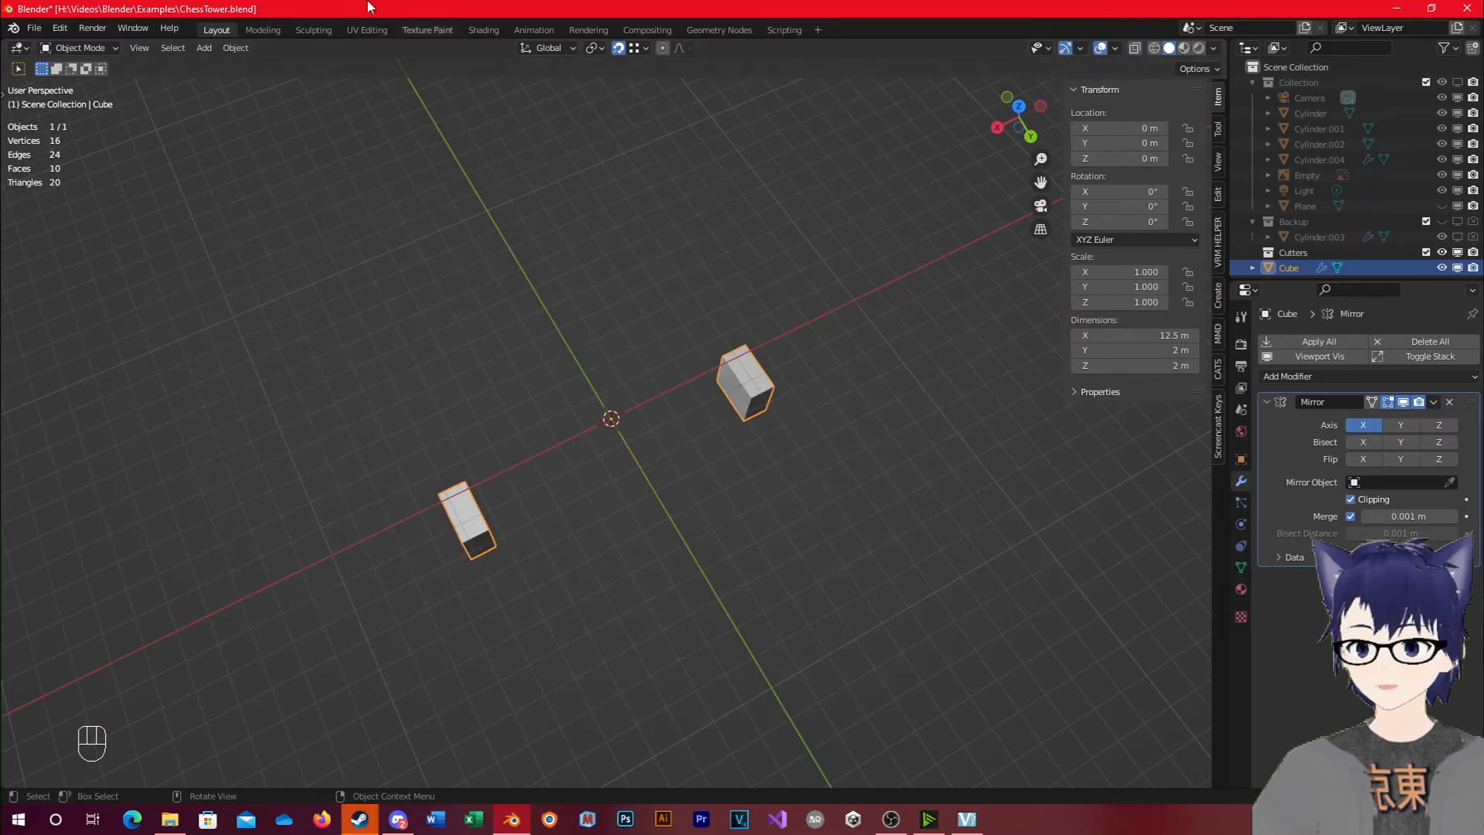
{"action": "left_click", "coordinate": [236, 48]}
{"action": "mouse_move", "coordinate": [260, 84]}
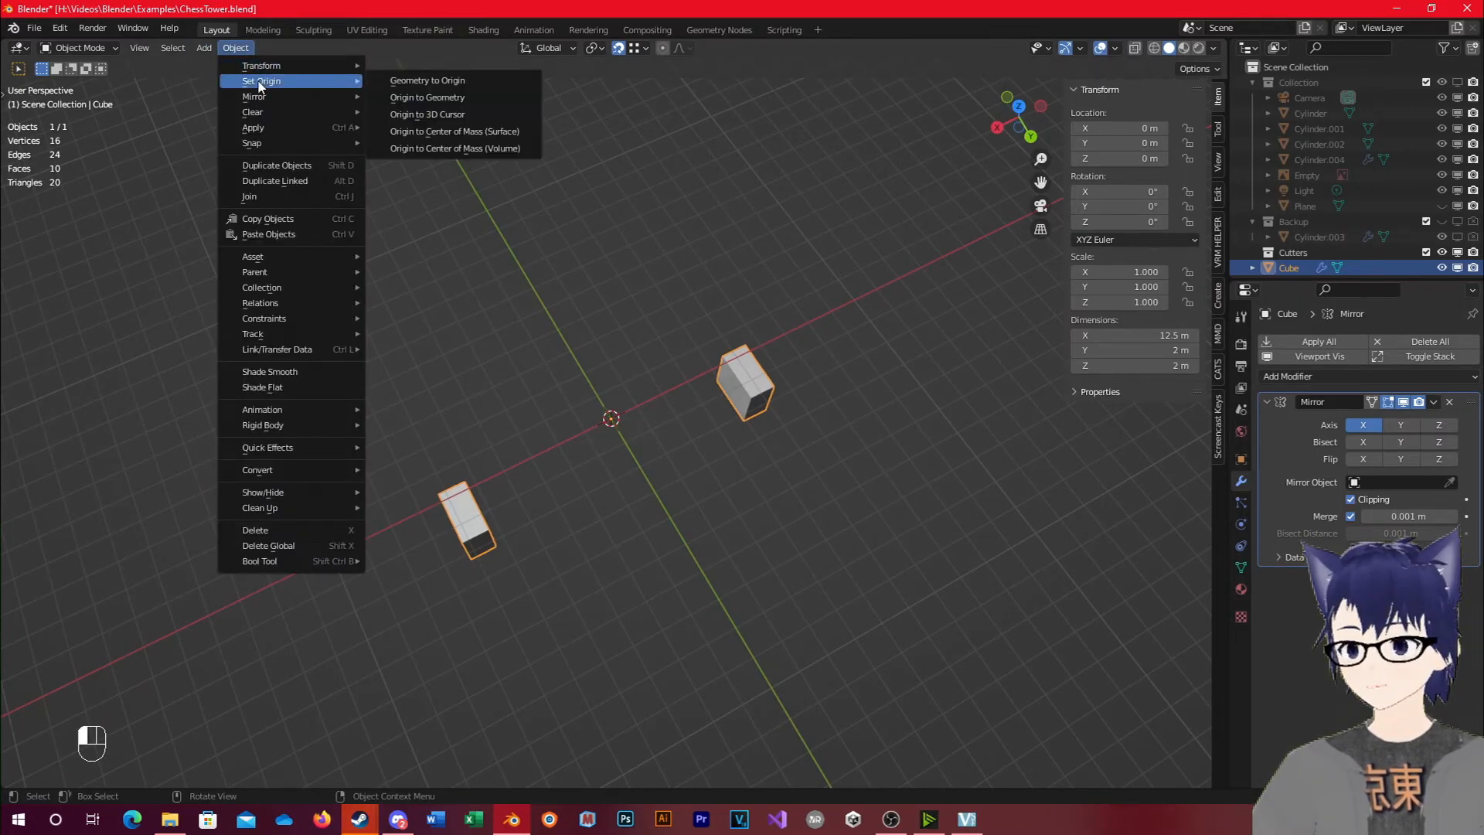
{"action": "left_click", "coordinate": [424, 98]}
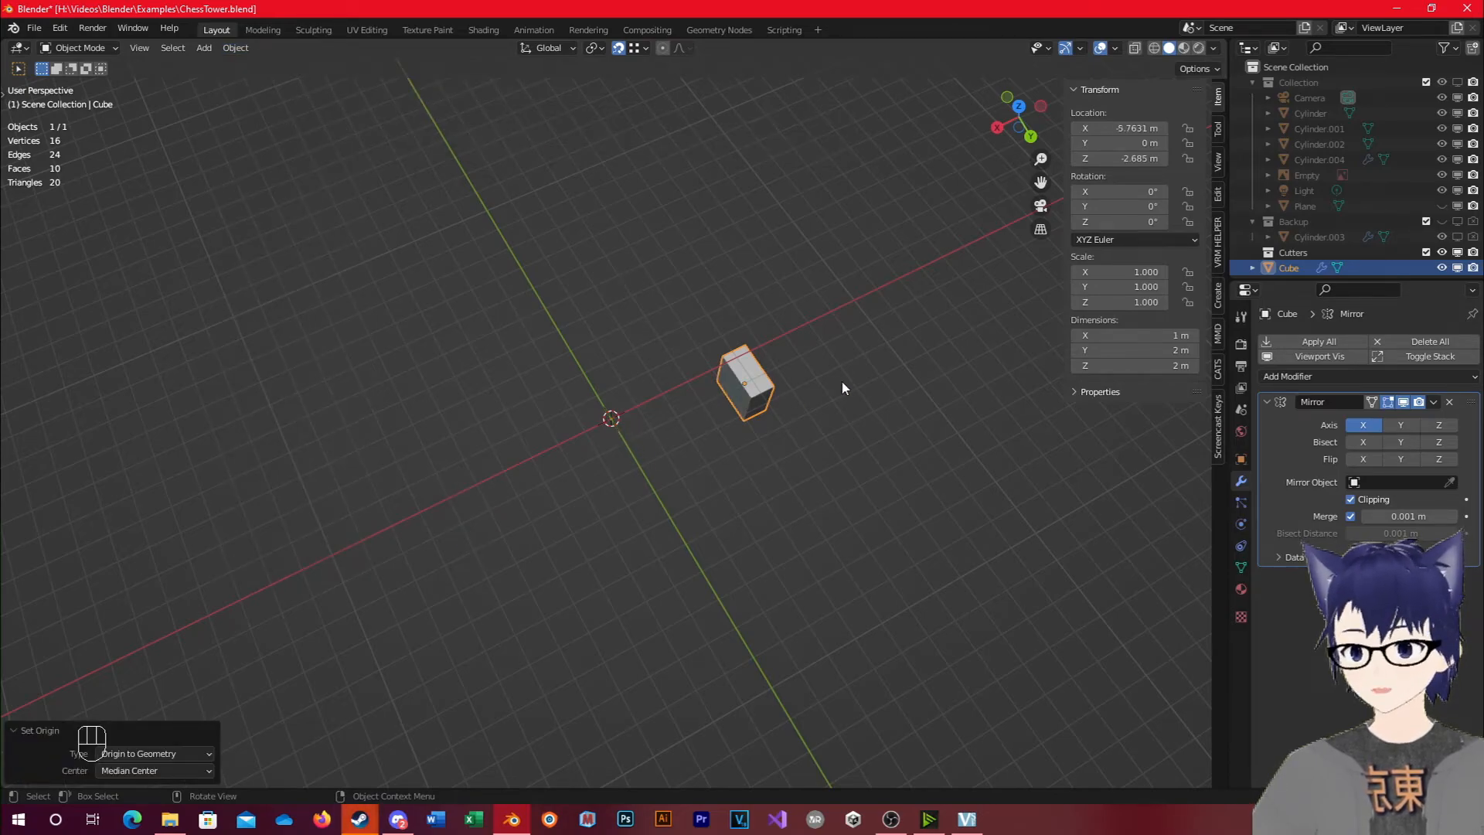
Try to move the whole re-centred mesh in Edit Mode with the mirror and Clipping active.
{"action": "scroll", "coordinate": [972, 531], "scroll_direction": "up", "scroll_amount": 4}
{"action": "middle_click_drag", "start_coordinate": [1027, 507], "coordinate": [684, 247]}
{"action": "scroll", "coordinate": [684, 247], "scroll_direction": "up", "scroll_amount": 4}
{"action": "key", "text": "Tab"}
{"action": "middle_click_drag", "start_coordinate": [773, 456], "coordinate": [696, 455]}
{"action": "scroll", "coordinate": [696, 455], "scroll_direction": "down", "scroll_amount": 2}
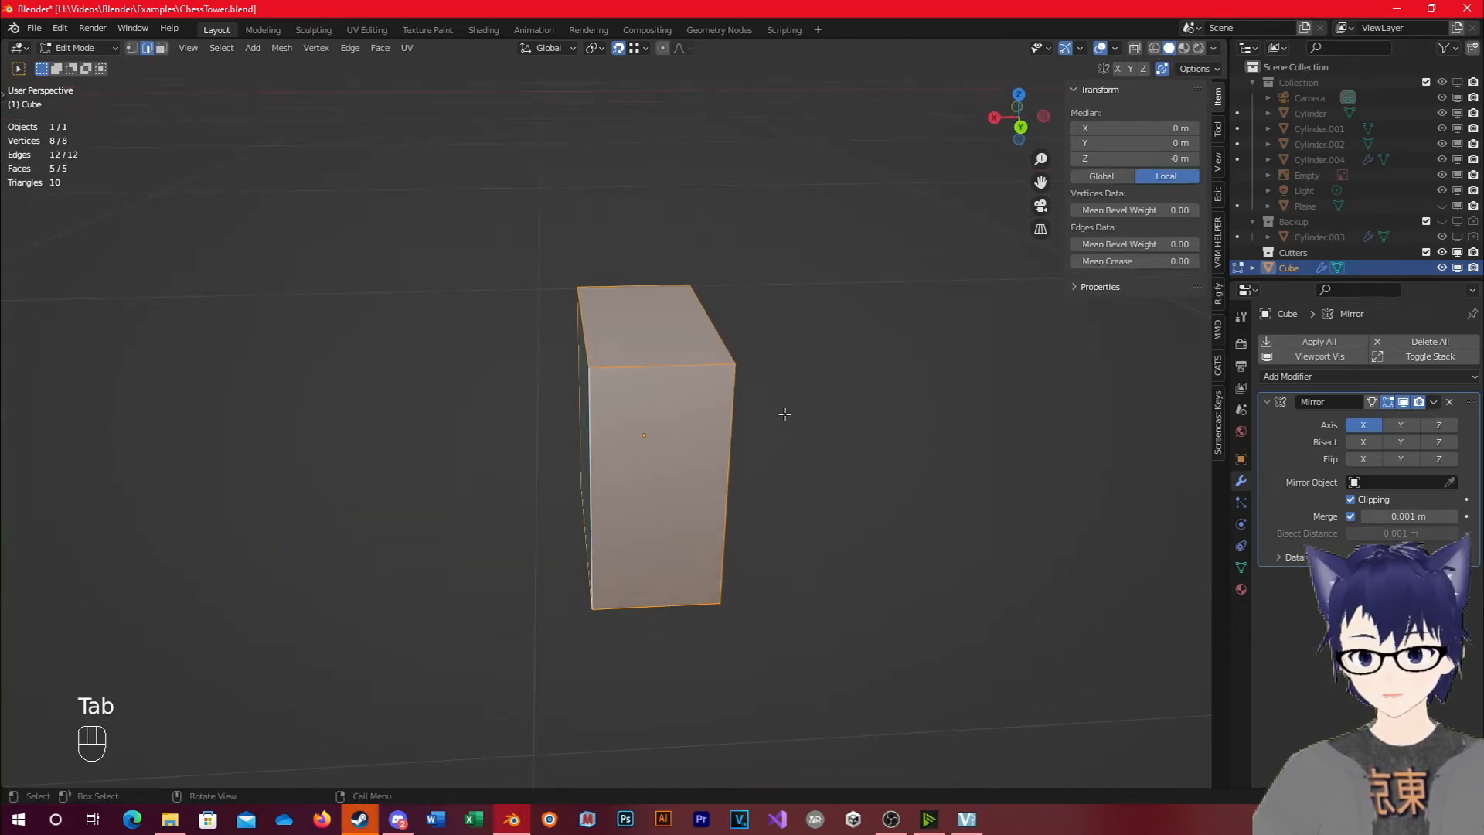
{"action": "key", "text": "g"}
{"action": "right_click", "coordinate": [841, 407]}
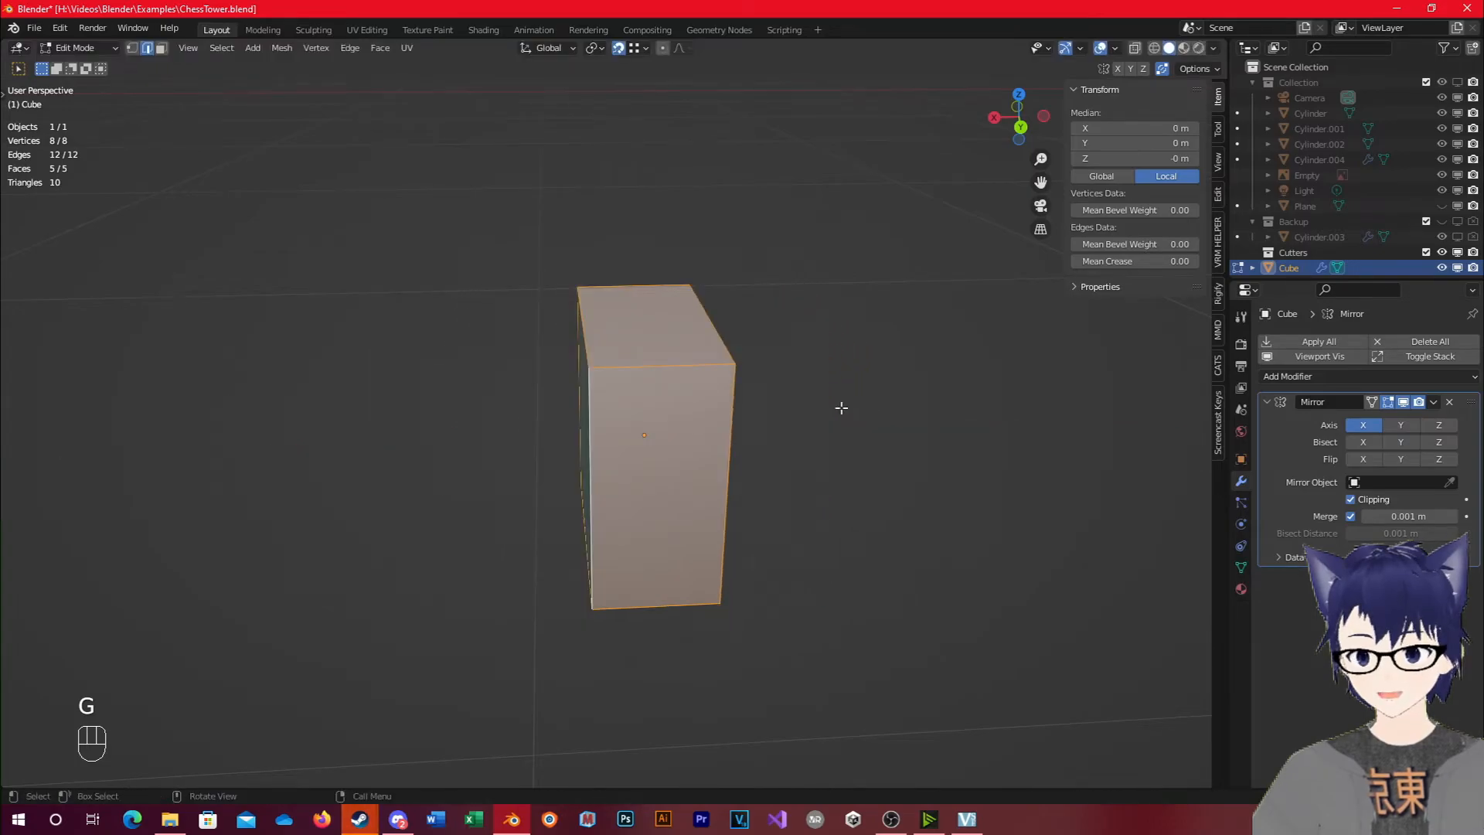
Hide the mirror in the viewport and move the half-cube mesh about -0.77 m along X from its origin.
{"action": "key", "text": "Tab"}
{"action": "left_click", "coordinate": [1403, 402]}
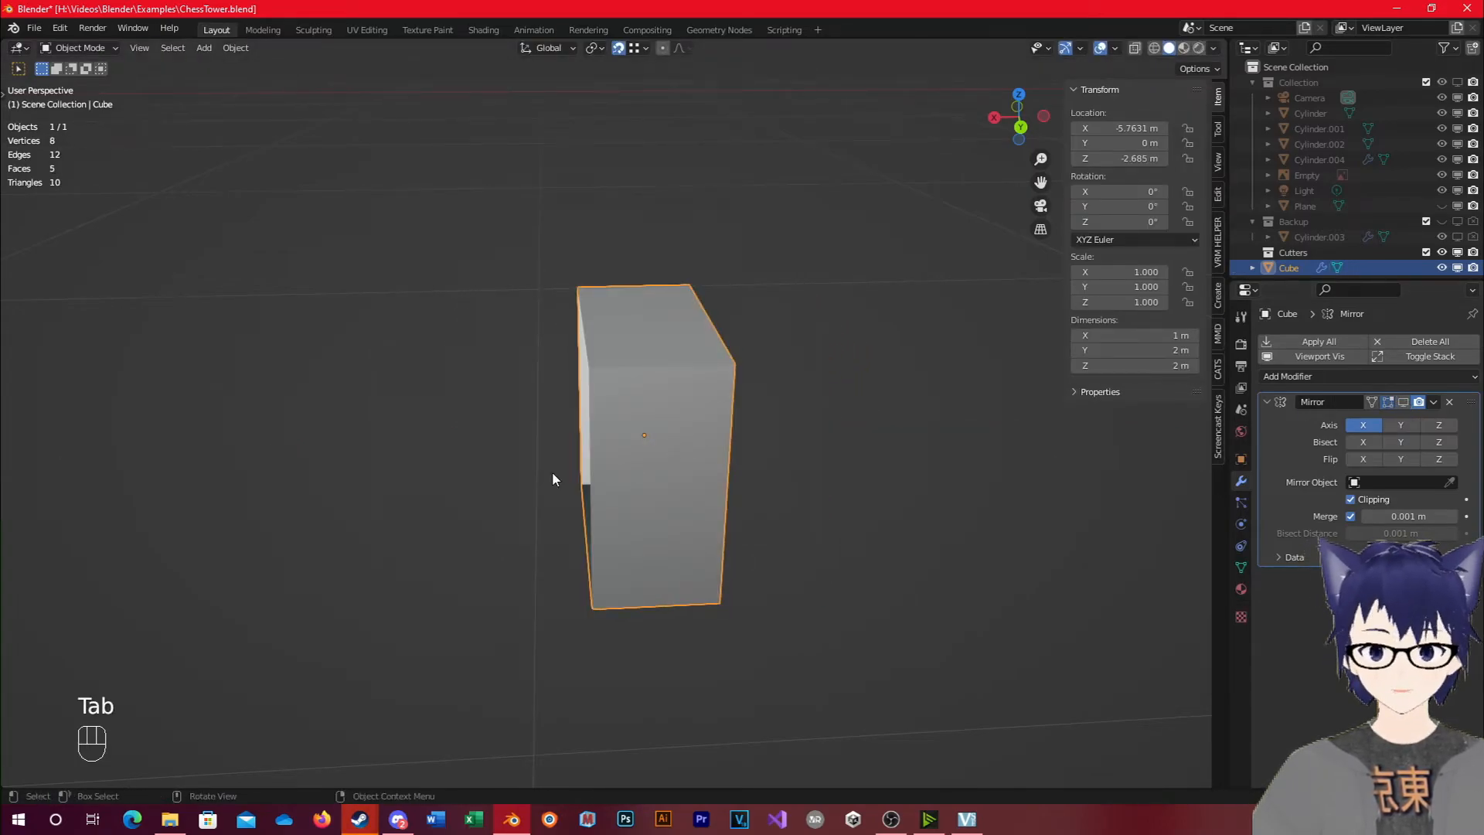
{"action": "middle_click_drag", "start_coordinate": [552, 472], "coordinate": [678, 460]}
{"action": "key", "text": "d"}
{"action": "middle_click_drag", "start_coordinate": [507, 532], "coordinate": [581, 476]}
{"action": "key", "text": "Tab"}
{"action": "key", "text": "g"}
{"action": "left_click", "coordinate": [877, 479]}
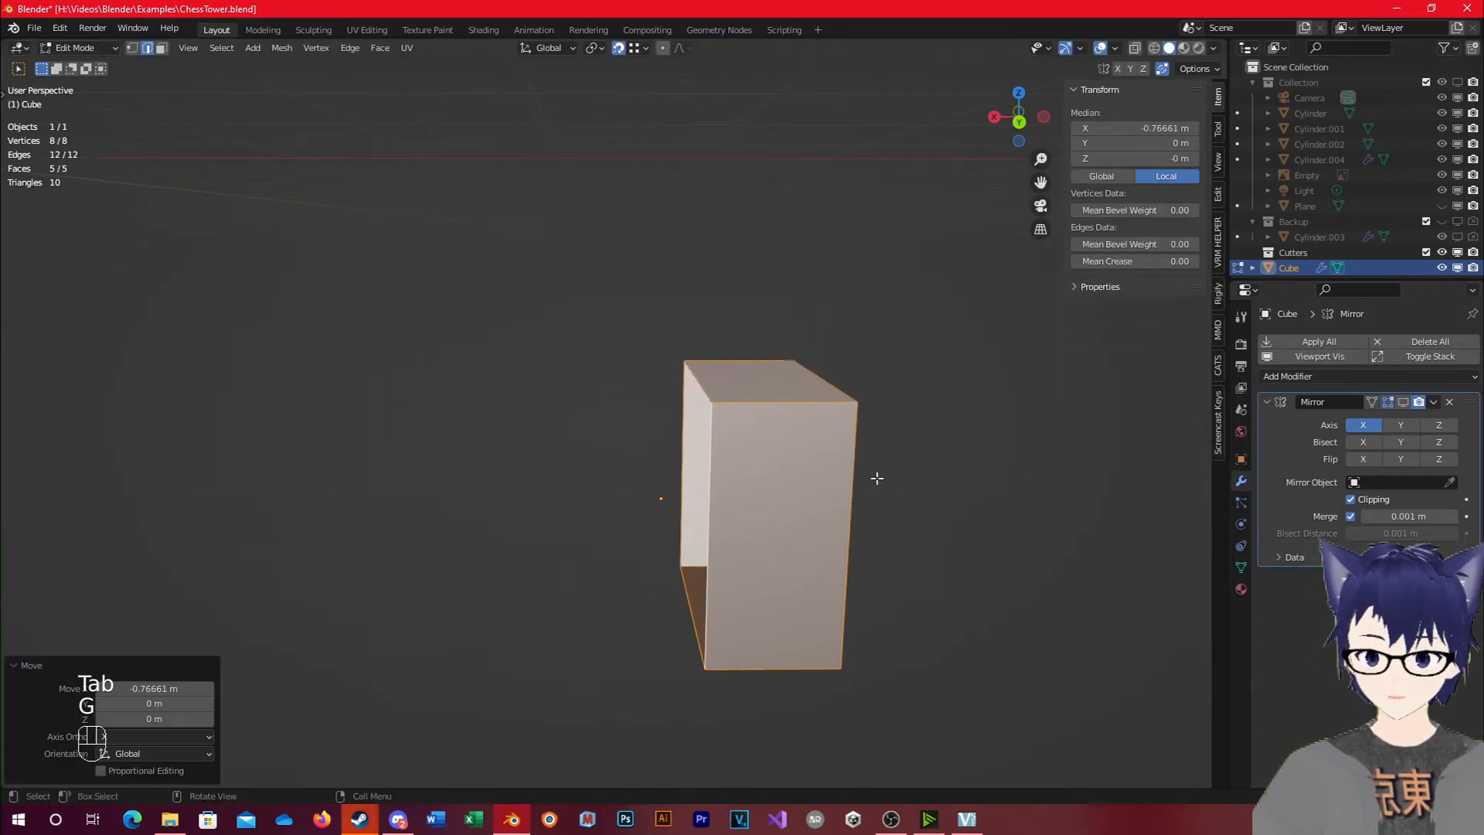
Show the mirror again and move the mesh about 0.27 m along X back toward the origin to join the halves.
{"action": "left_click", "coordinate": [1403, 402]}
{"action": "key", "text": "g"}
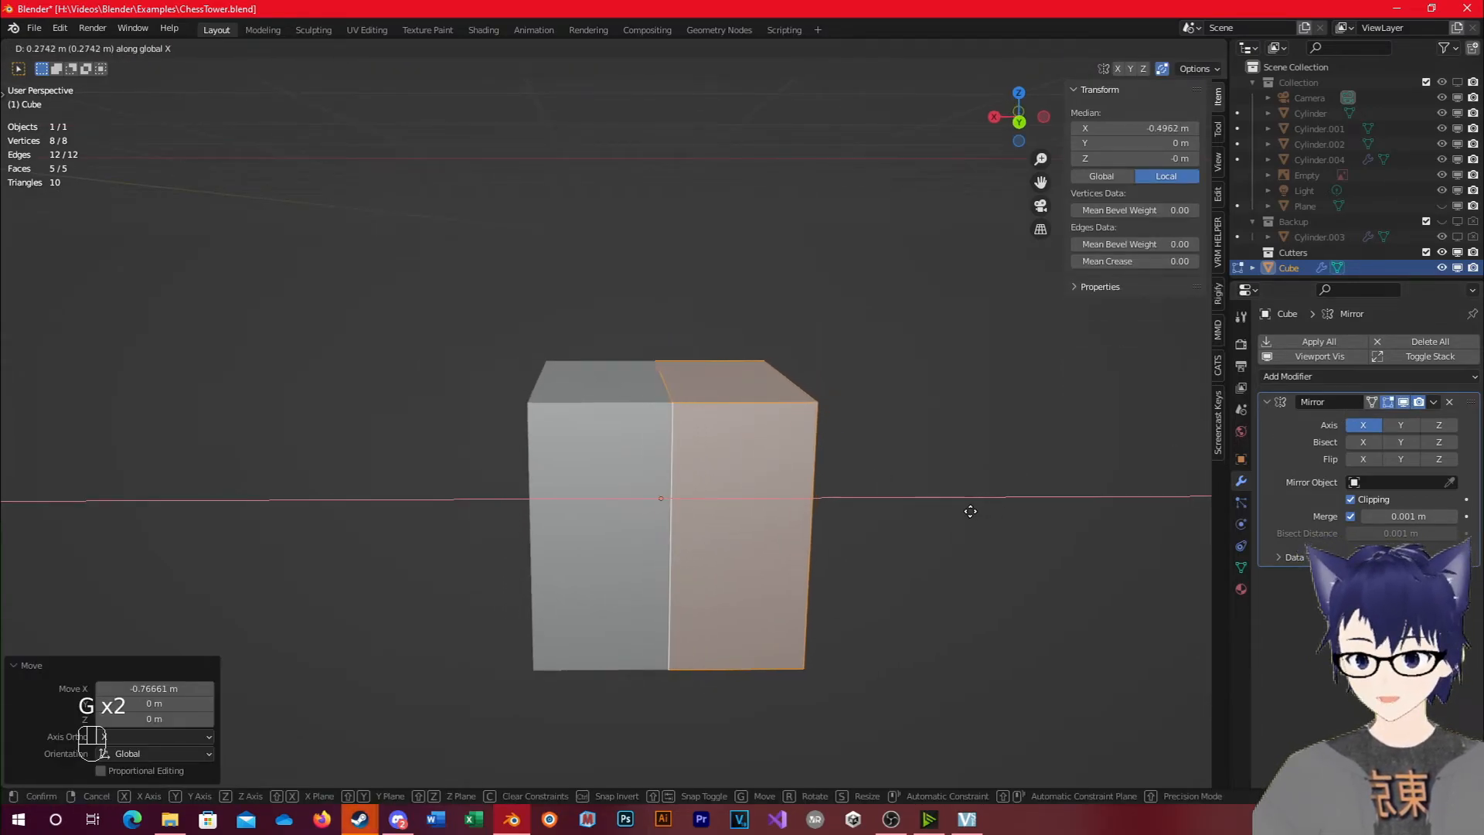
{"action": "left_click", "coordinate": [969, 511]}
{"action": "key", "text": "Tab"}
{"action": "middle_click_drag", "start_coordinate": [969, 511], "coordinate": [767, 568]}
{"action": "scroll", "coordinate": [767, 567], "scroll_direction": "down", "scroll_amount": 3}
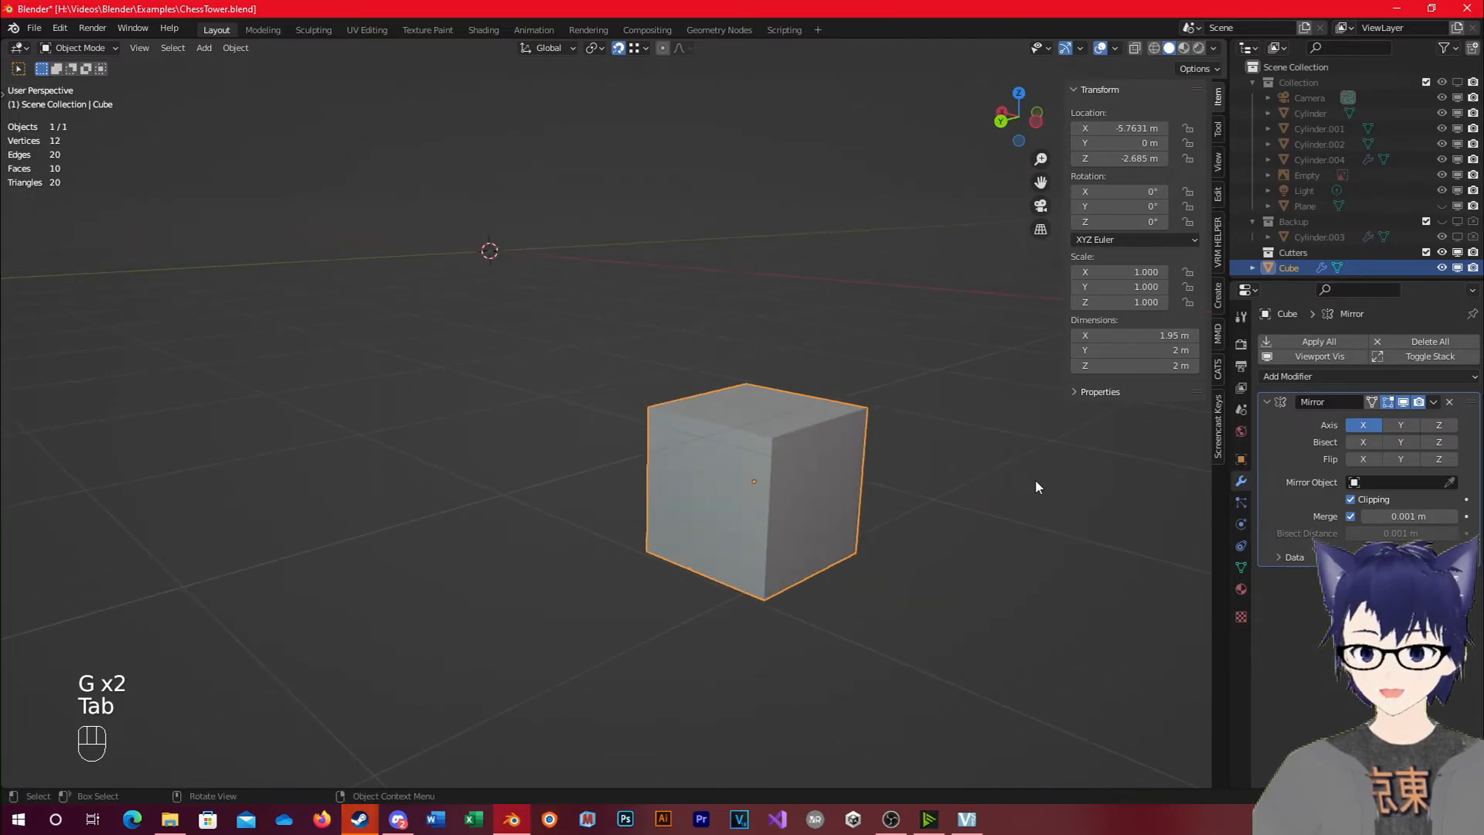
Turn off snapping and place the 3D cursor on the side of the mirrored cube, away from its centre.
{"action": "key", "text": "r"}
{"action": "right_click", "coordinate": [23, 720]}
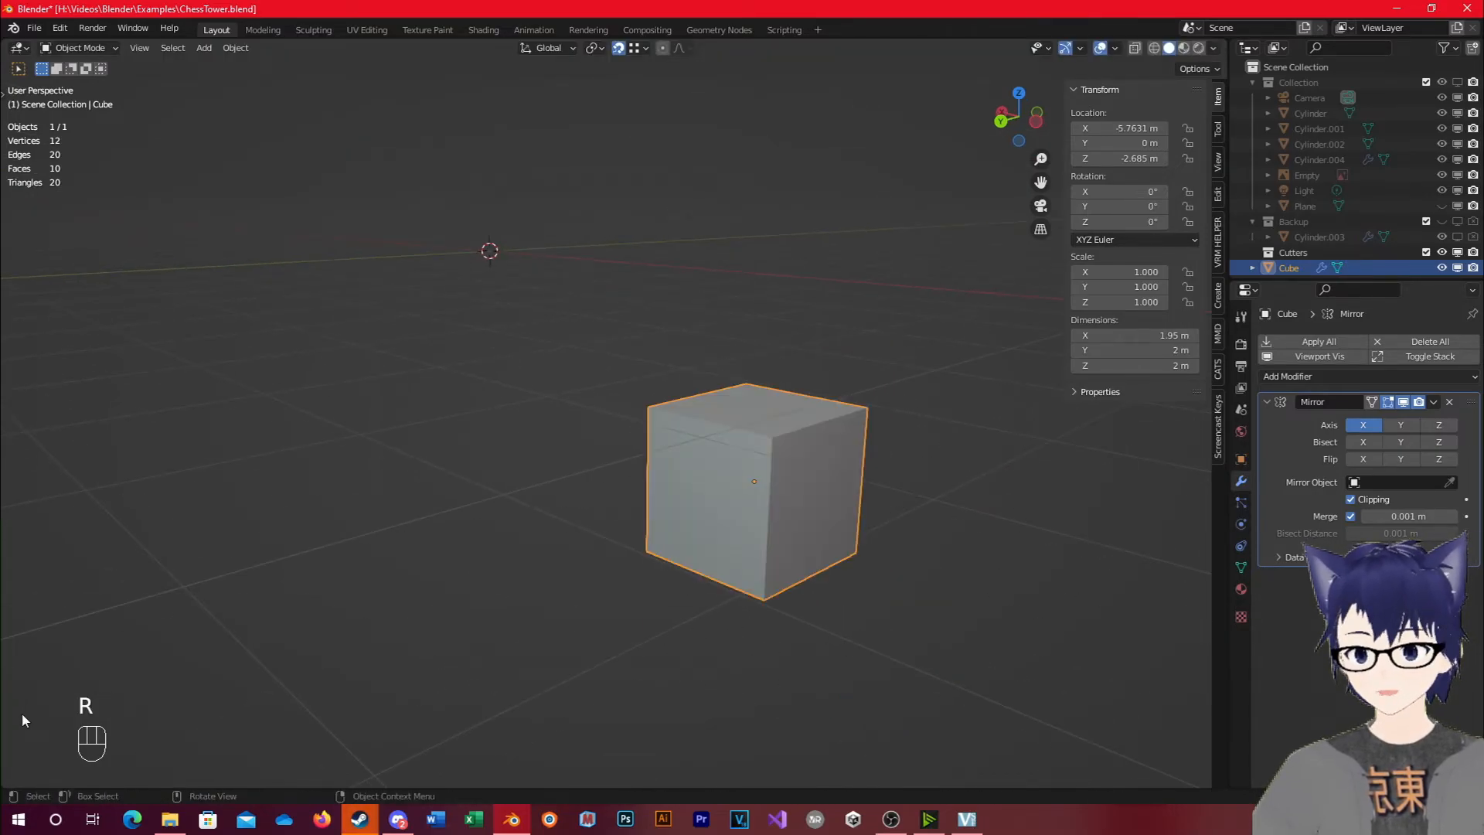
{"action": "middle_click_drag", "start_coordinate": [901, 652], "coordinate": [499, 464]}
{"action": "right_click_drag", "start_coordinate": [594, 484], "coordinate": [611, 387], "text": "shift"}
{"action": "scroll", "coordinate": [272, 322], "scroll_direction": "down", "scroll_amount": 3}
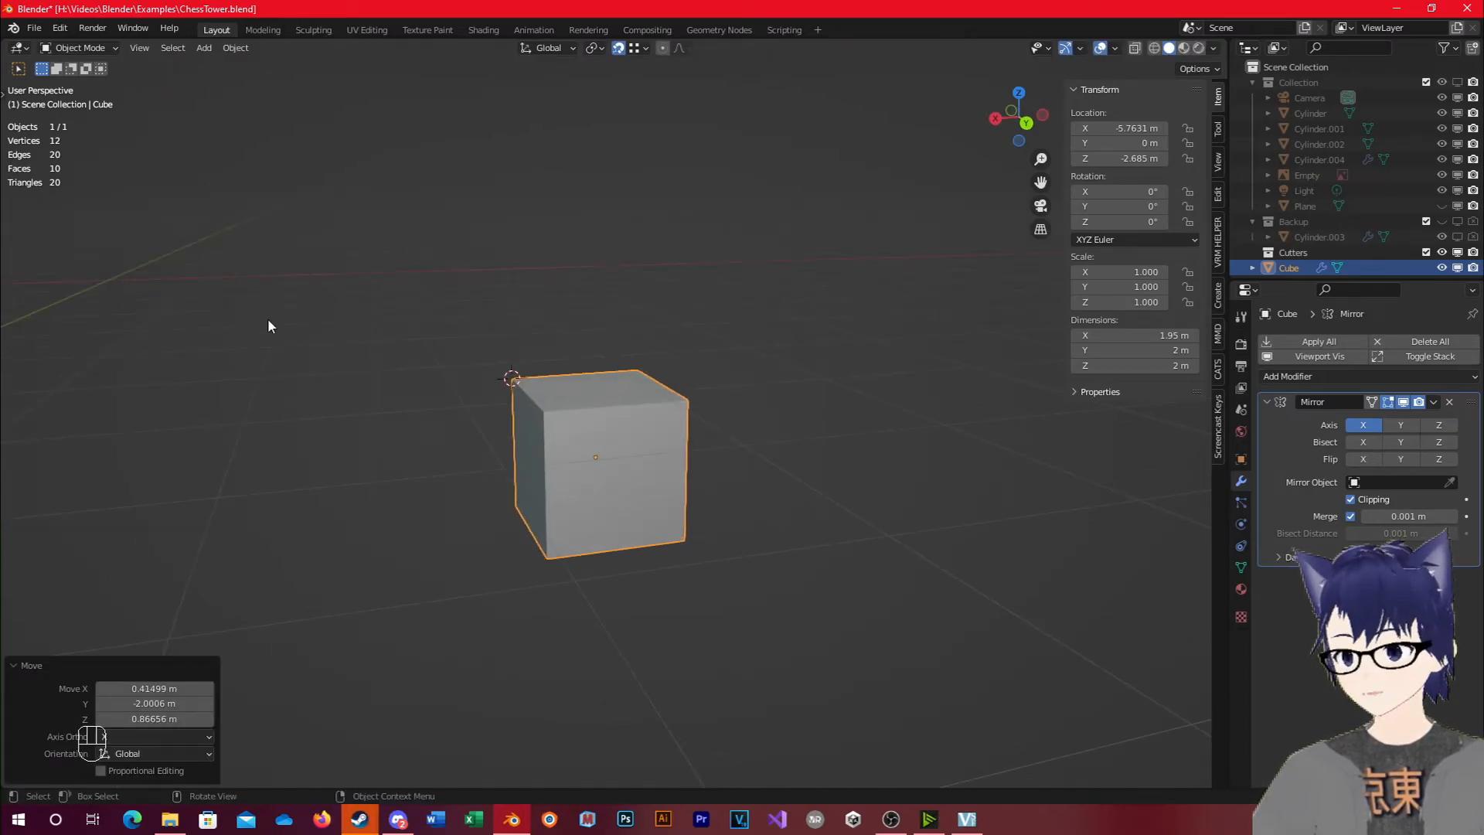
{"action": "right_click_drag", "start_coordinate": [317, 348], "coordinate": [616, 411], "text": "shift"}
{"action": "key", "text": "shift+Tab"}
{"action": "key", "text": "shift+Tab"}
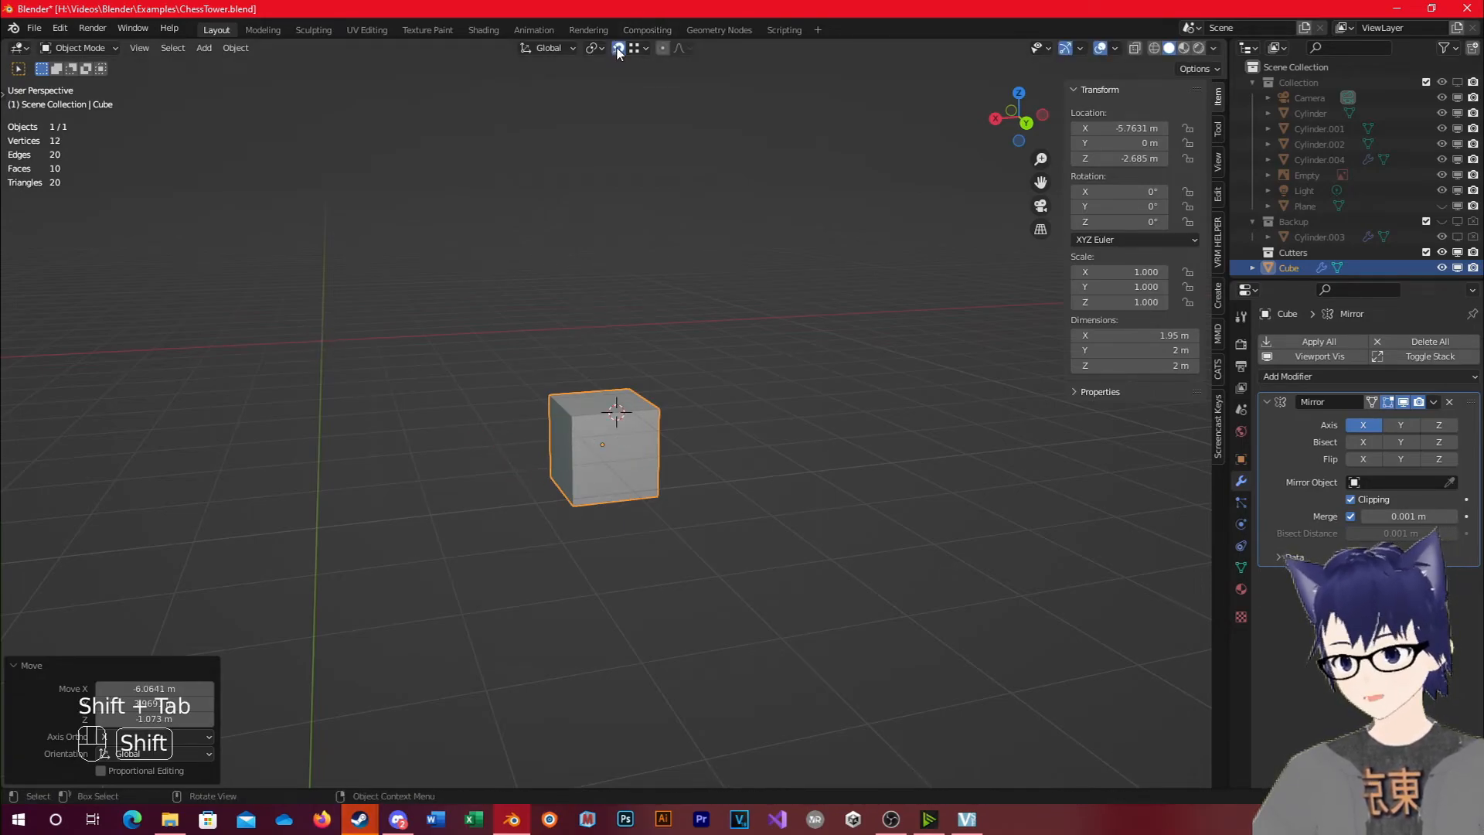
{"action": "right_click_drag", "start_coordinate": [624, 506], "coordinate": [616, 461], "text": "shift"}
{"action": "middle_click_drag", "start_coordinate": [514, 473], "coordinate": [616, 446]}
{"action": "scroll", "coordinate": [617, 452], "scroll_direction": "up", "scroll_amount": 3}
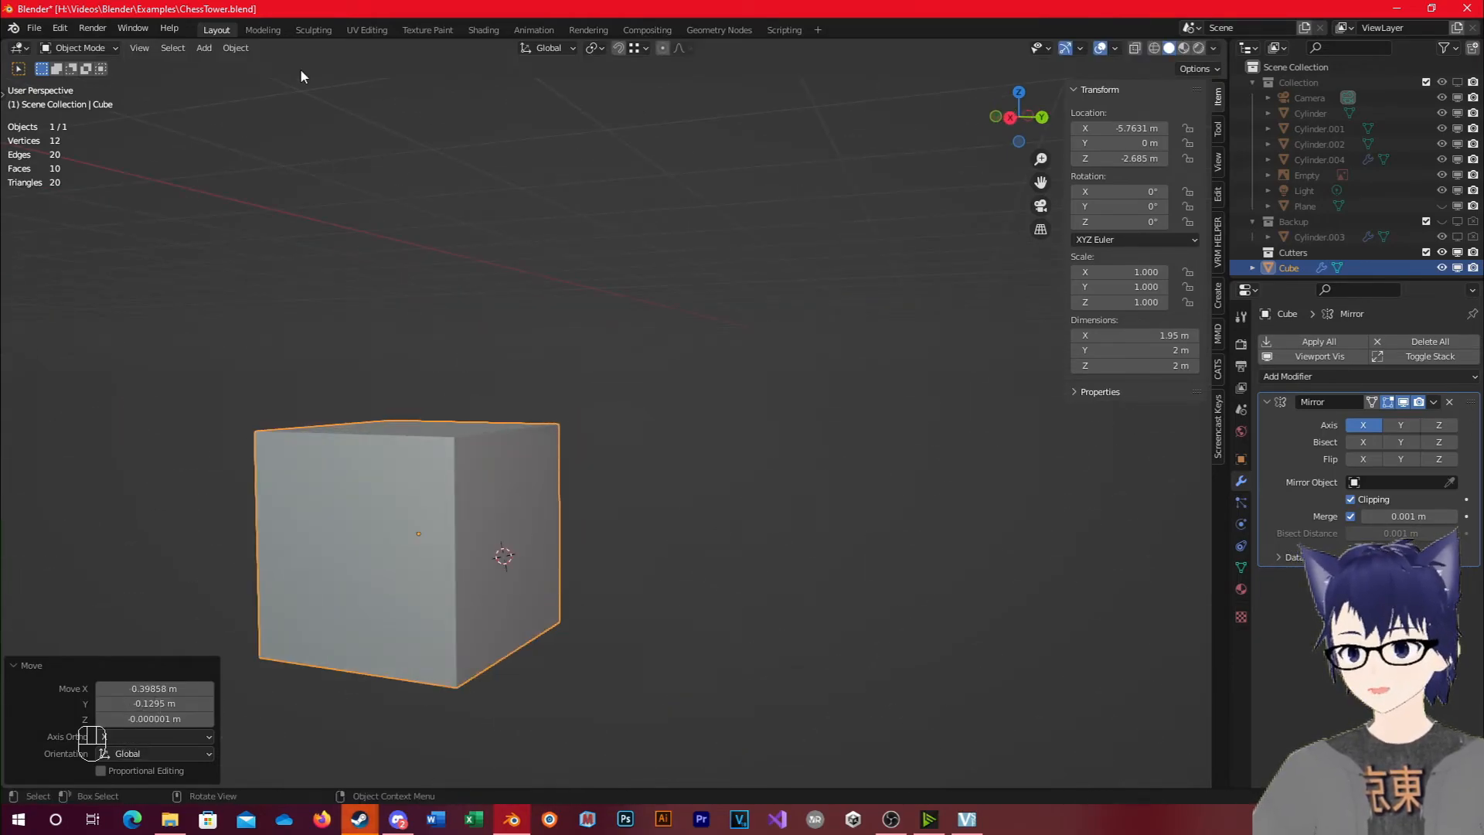
Set the cube object's origin to the 3D cursor.
{"action": "left_click", "coordinate": [236, 48]}
{"action": "mouse_move", "coordinate": [279, 87]}
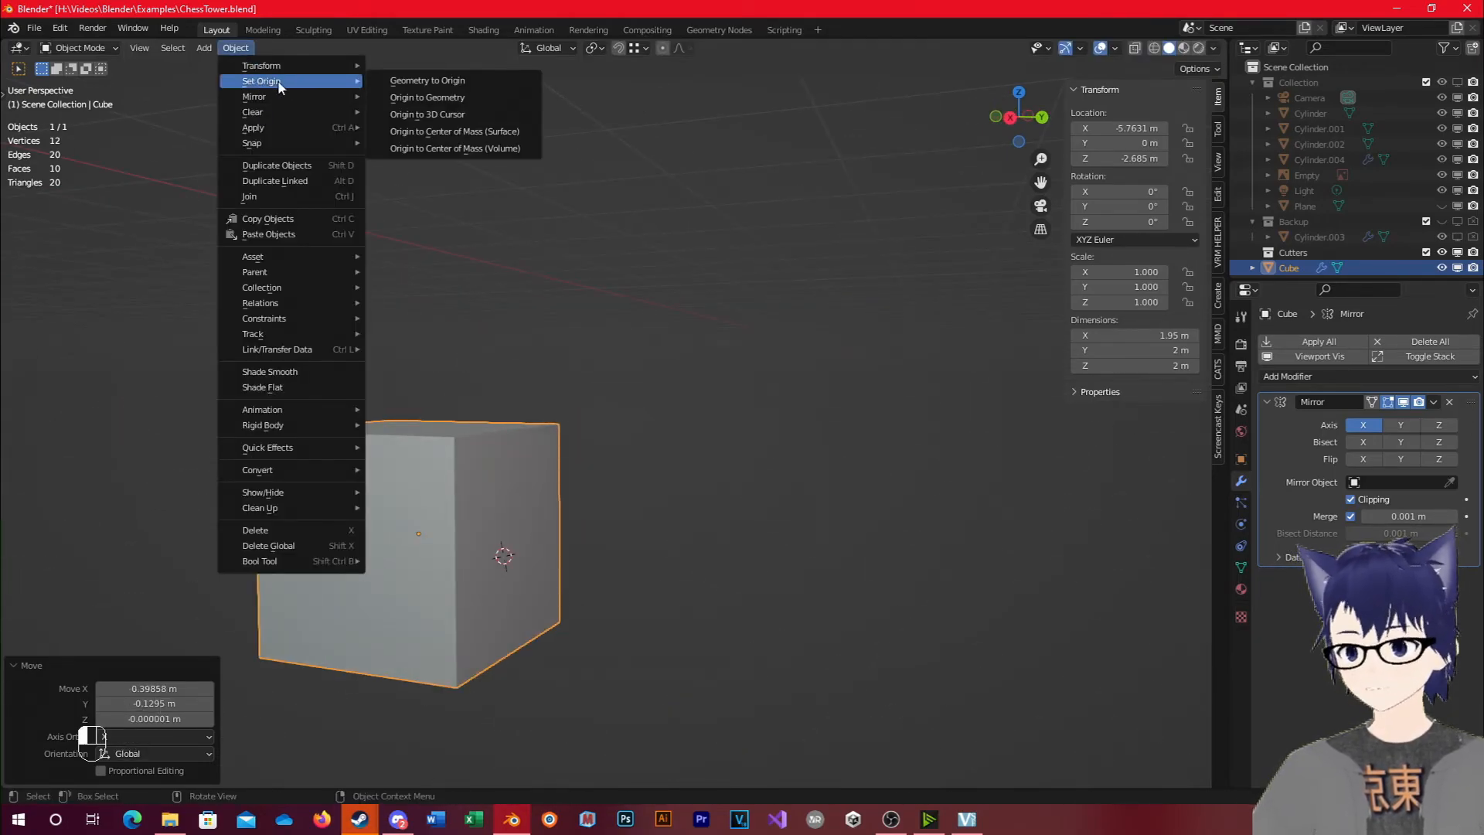
{"action": "left_click", "coordinate": [464, 116]}
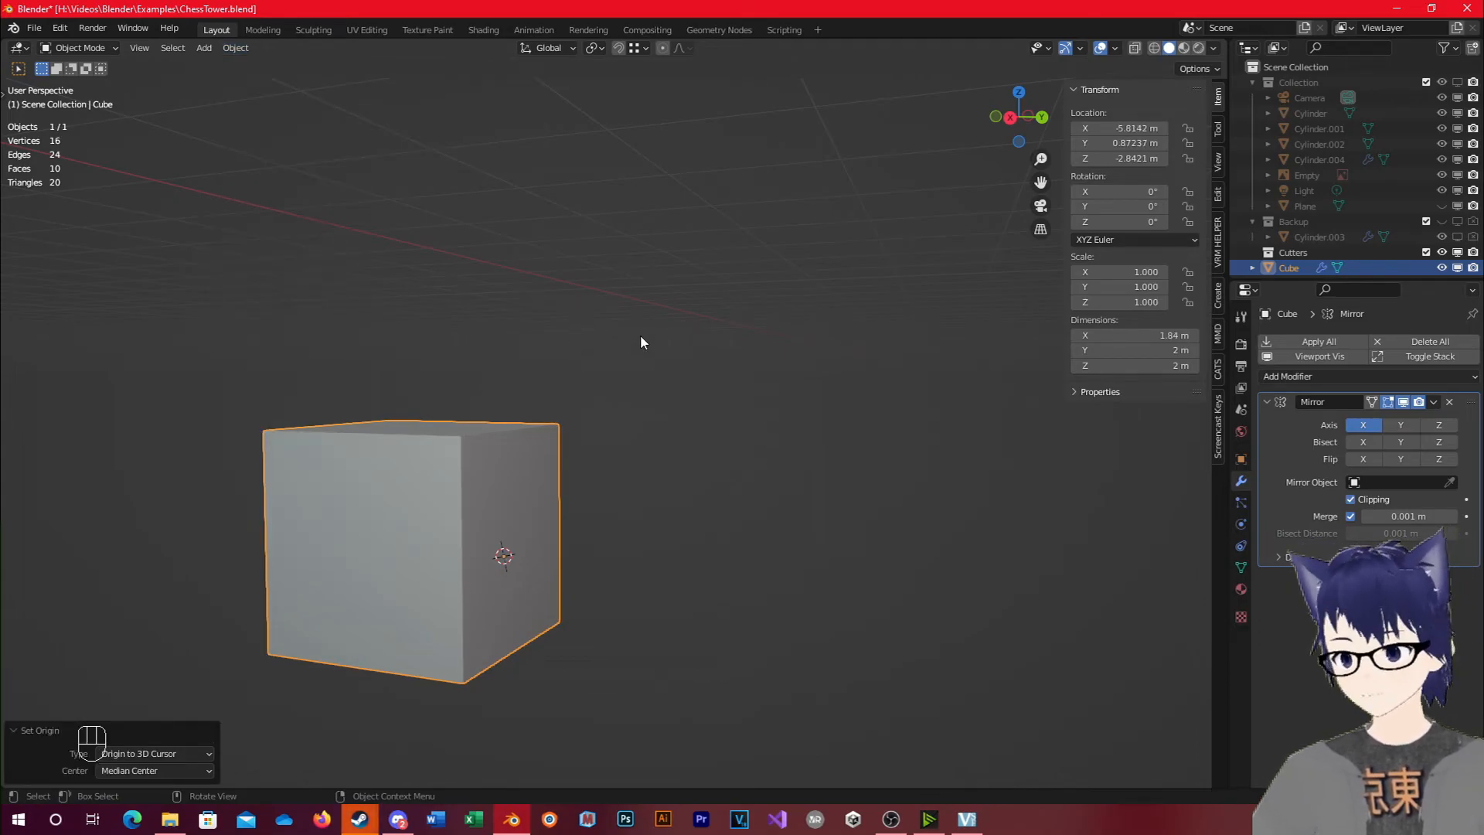
Try rotating the cube around the global X axis about its relocated origin.
{"action": "key", "text": "r"}
{"action": "key", "text": "x"}
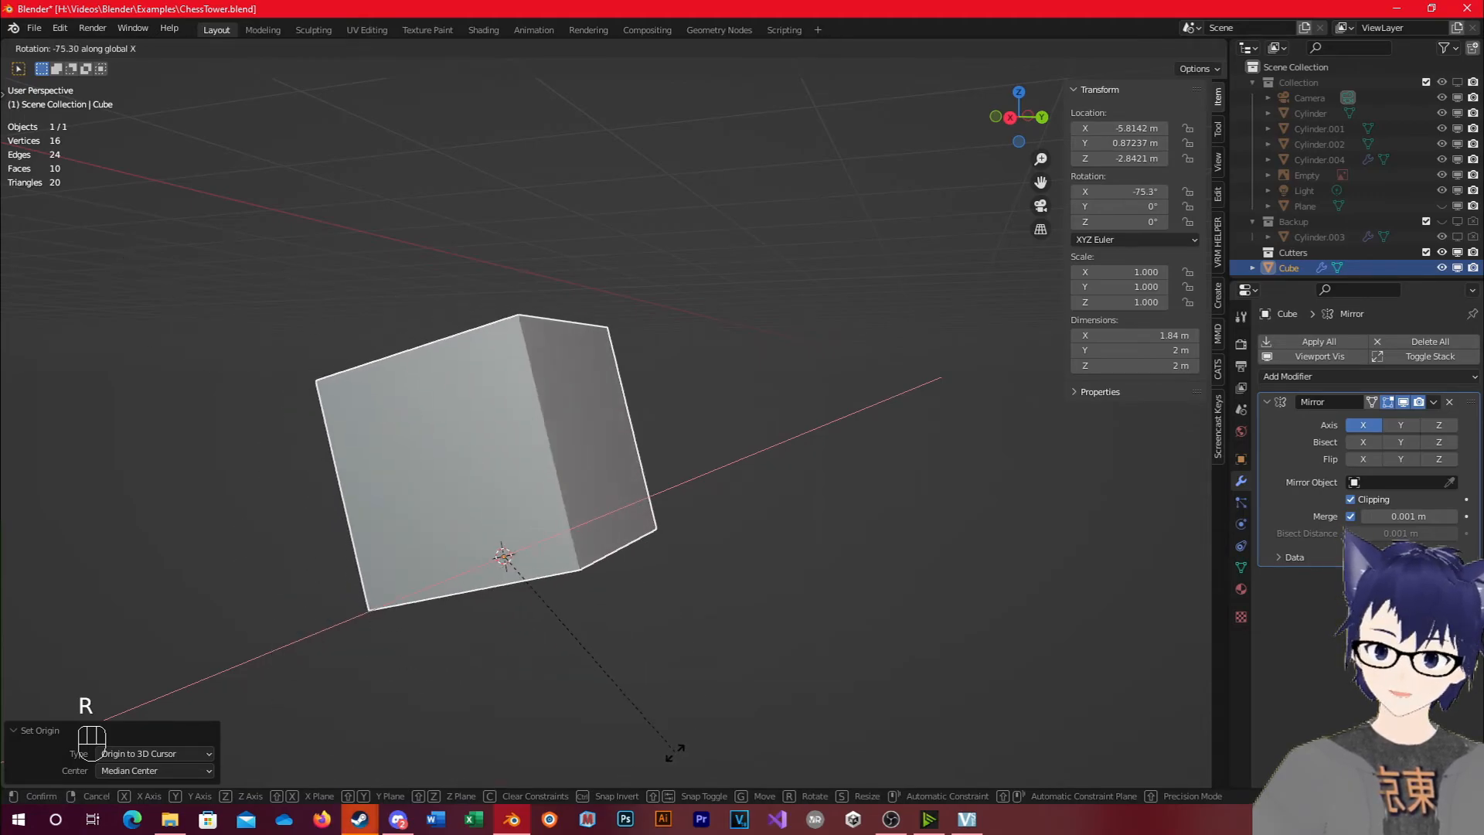
{"action": "right_click", "coordinate": [651, 519]}
{"action": "middle_click_drag", "start_coordinate": [648, 517], "coordinate": [403, 519]}
{"action": "scroll", "coordinate": [982, 595], "scroll_direction": "up", "scroll_amount": 1}
{"action": "middle_click_drag", "start_coordinate": [1022, 602], "coordinate": [892, 623]}
{"action": "scroll", "coordinate": [892, 623], "scroll_direction": "down", "scroll_amount": 2}
Try moving the cube in Object Mode and rotating it freely and around X from its off-centre origin.
{"action": "key", "text": "g"}
{"action": "right_click", "coordinate": [851, 651]}
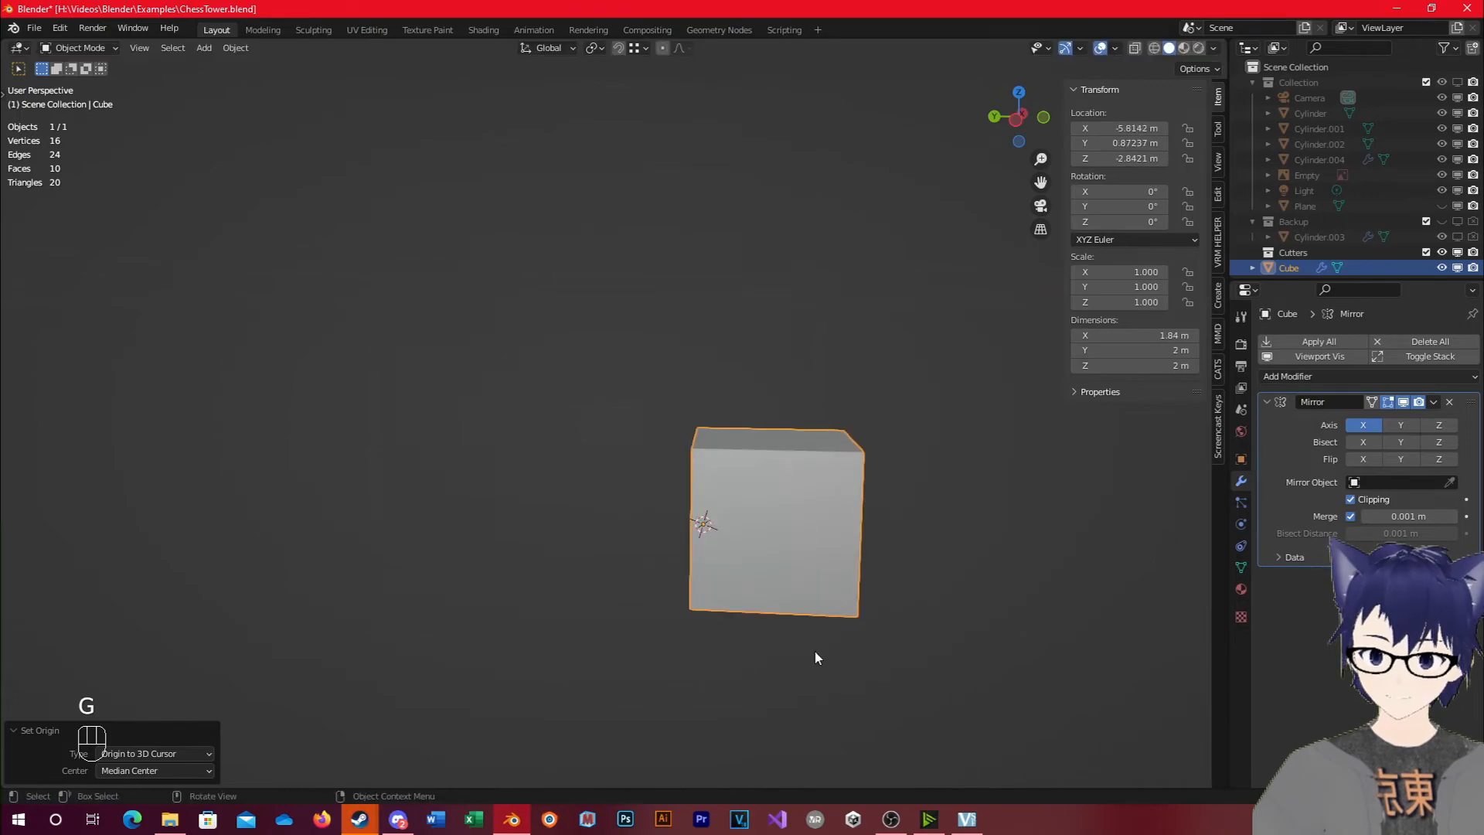
{"action": "middle_click_drag", "start_coordinate": [700, 607], "coordinate": [844, 621]}
{"action": "key", "text": "r"}
{"action": "right_click", "coordinate": [802, 476]}
{"action": "key", "text": "r"}
{"action": "key", "text": "x"}
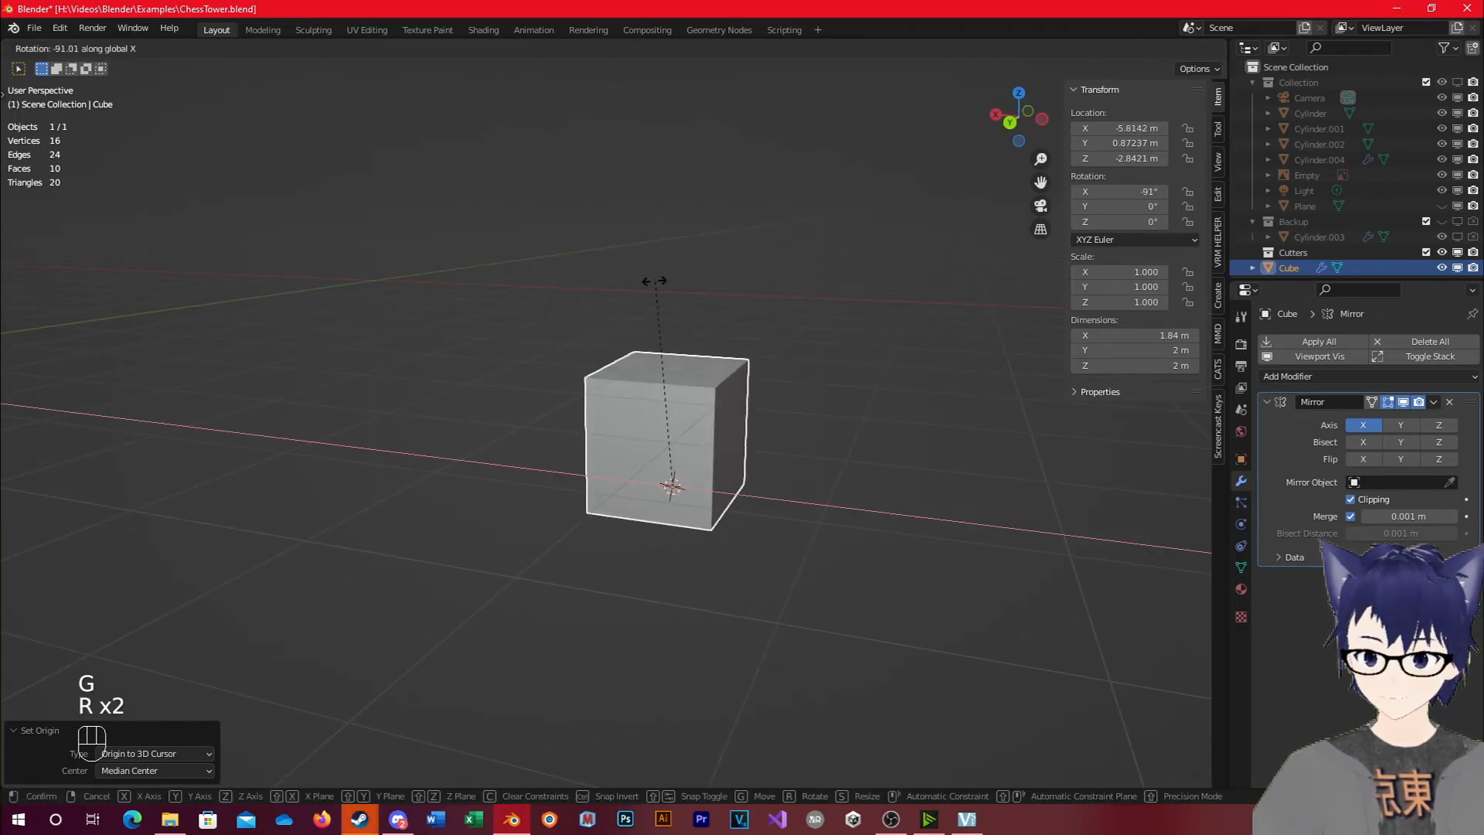
{"action": "right_click", "coordinate": [590, 427]}
{"action": "scroll", "coordinate": [591, 427], "scroll_direction": "down", "scroll_amount": 3}
{"action": "scroll", "coordinate": [591, 427], "scroll_direction": "down", "scroll_amount": 1}
{"action": "middle_click_drag", "start_coordinate": [591, 427], "coordinate": [793, 451]}
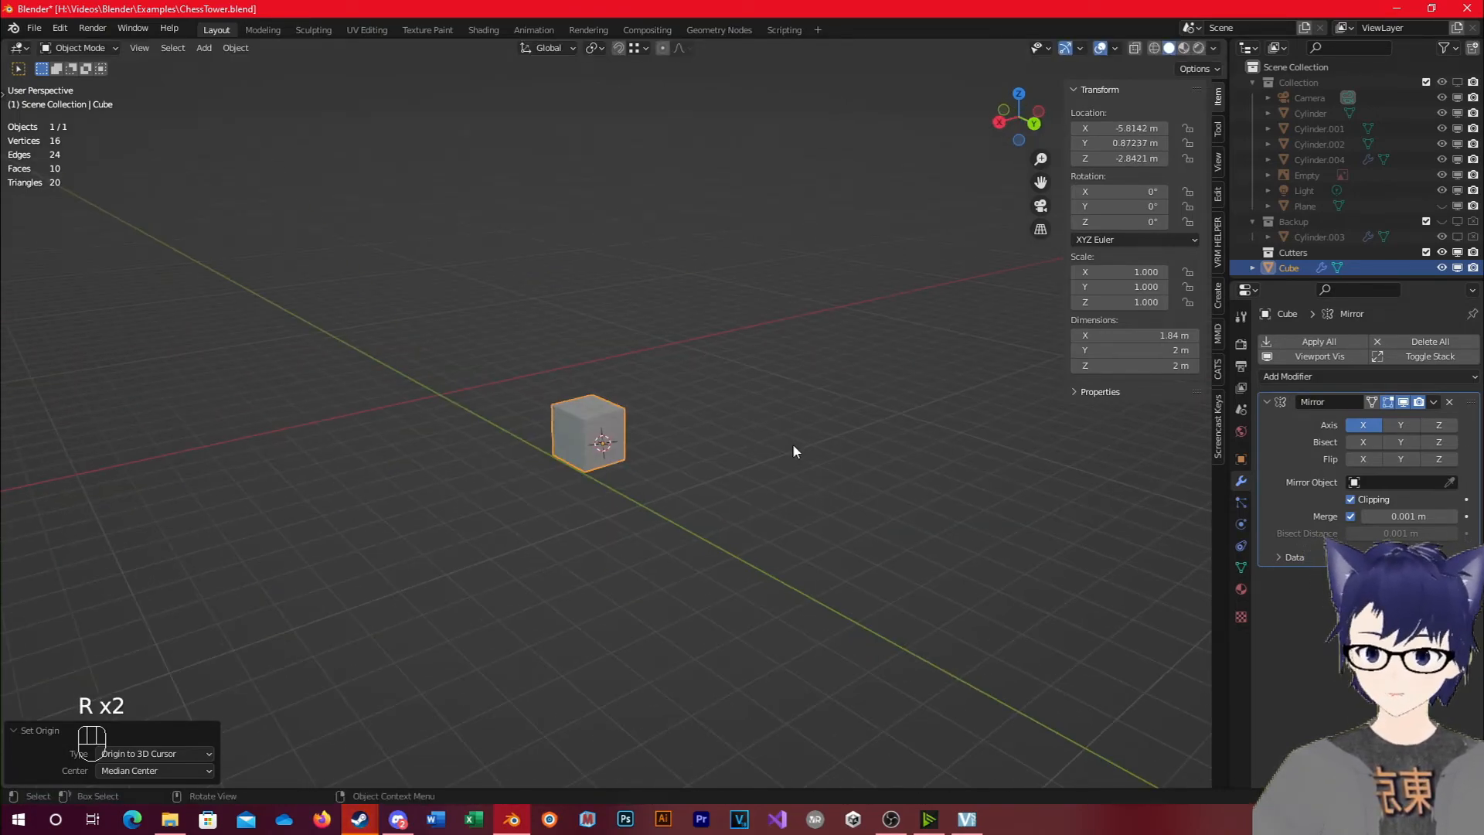
In Edit Mode, move the half-cube mesh about -3.04 m along X with the mirror temporarily hidden in the viewport, and return to Object Mode.
{"action": "scroll", "coordinate": [637, 475], "scroll_direction": "up", "scroll_amount": 3}
{"action": "key", "text": "Tab"}
{"action": "middle_click_drag", "start_coordinate": [636, 477], "coordinate": [592, 454]}
{"action": "key", "text": "g"}
{"action": "right_click", "coordinate": [695, 438]}
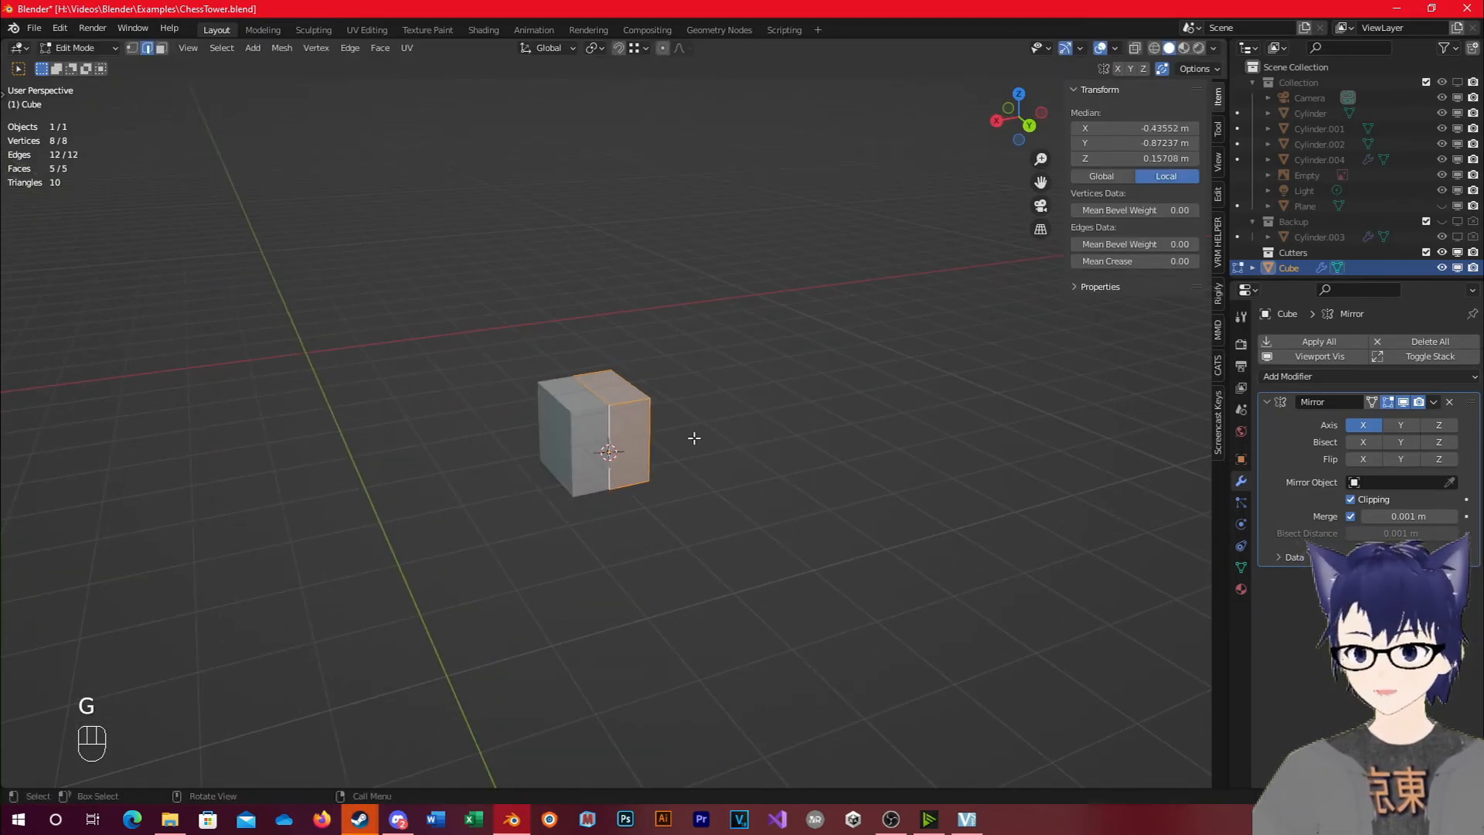
{"action": "left_click", "coordinate": [1402, 403]}
{"action": "key", "text": "g"}
{"action": "key", "text": "x"}
{"action": "left_click", "coordinate": [1024, 454]}
{"action": "left_click", "coordinate": [1403, 402]}
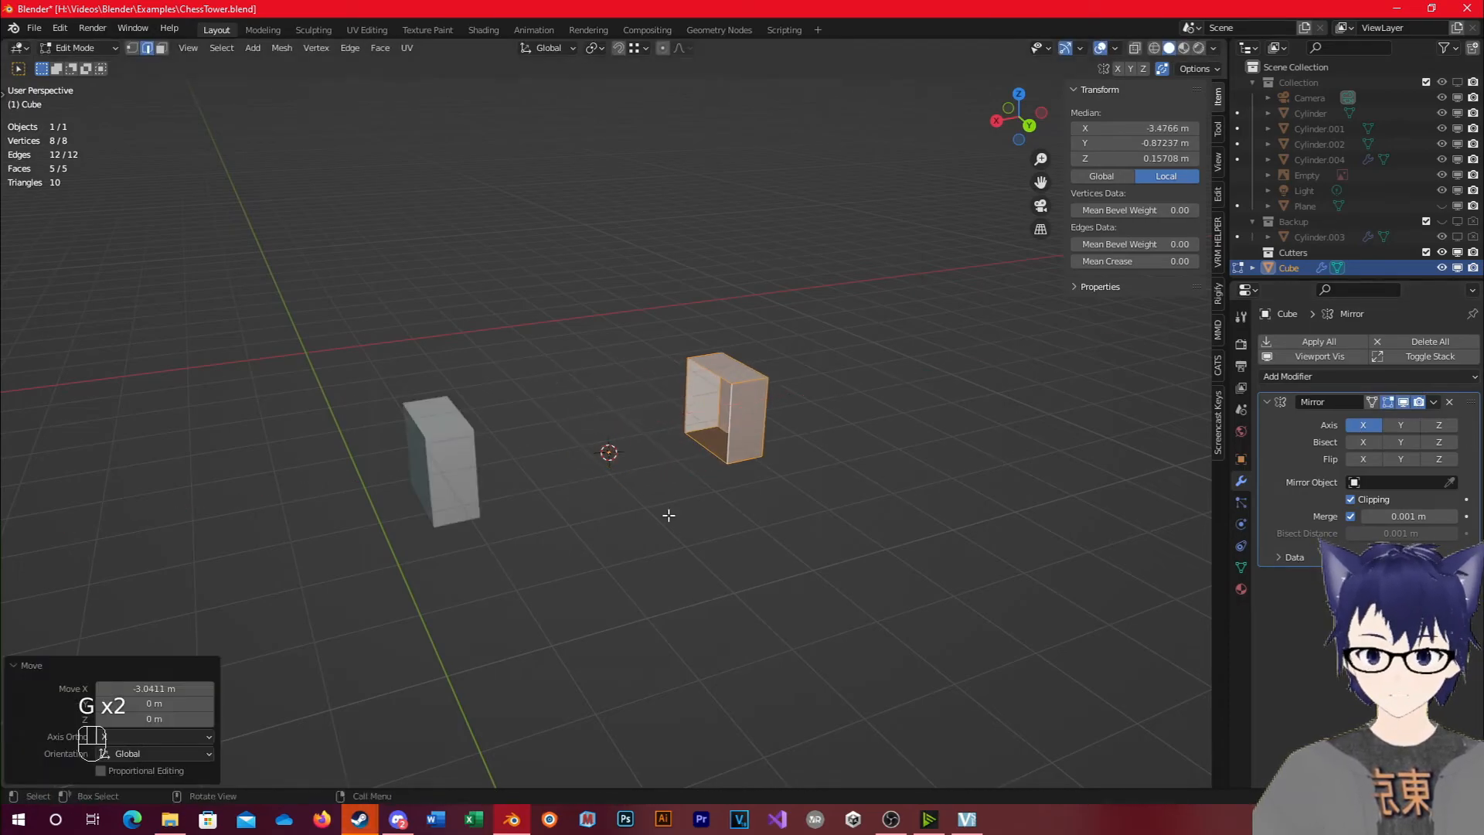
{"action": "key", "text": "Tab"}
{"action": "middle_click_drag", "start_coordinate": [639, 510], "coordinate": [749, 499]}
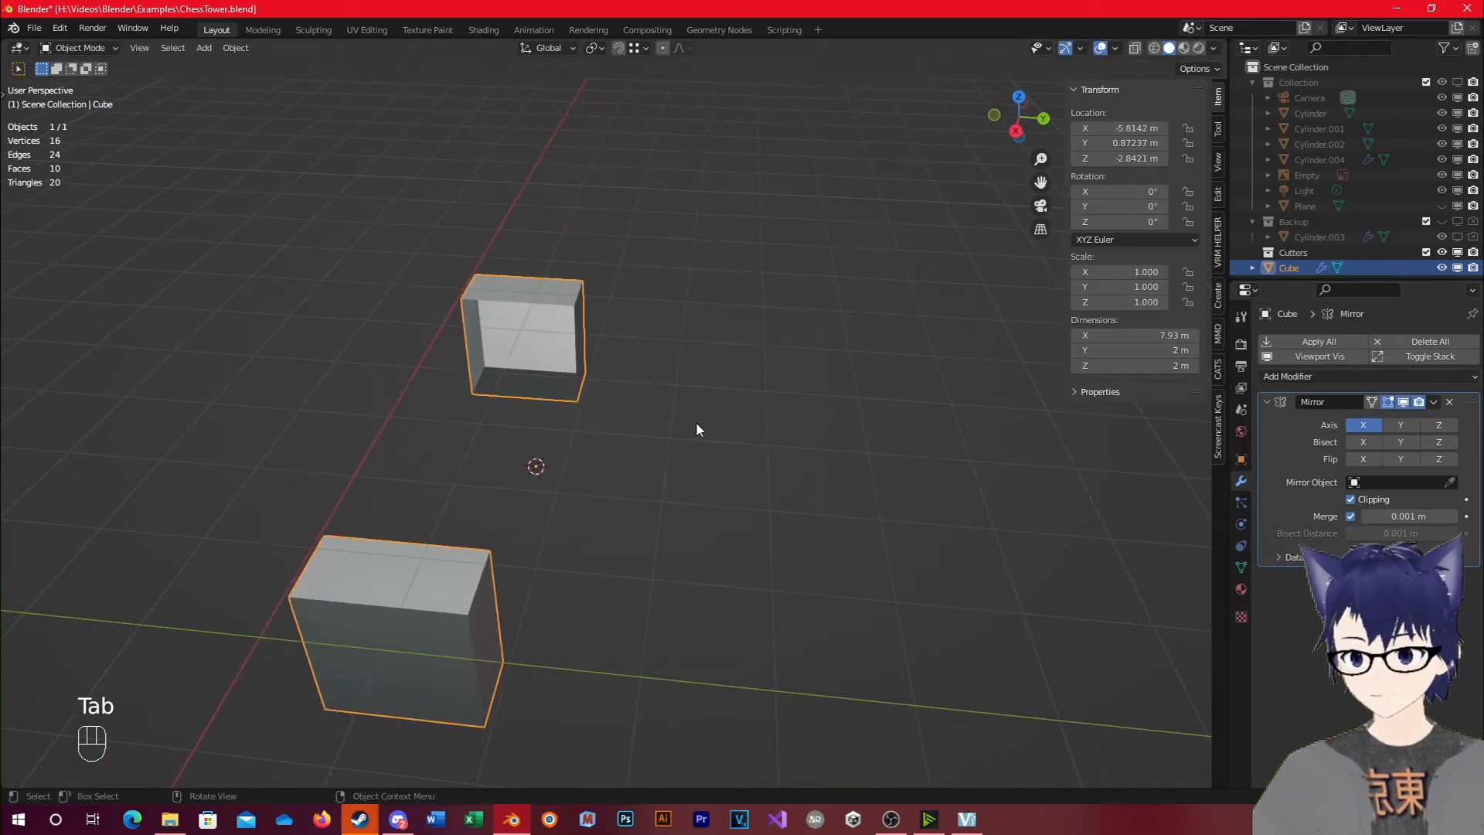
{"action": "middle_click_drag", "start_coordinate": [559, 547], "coordinate": [457, 444]}
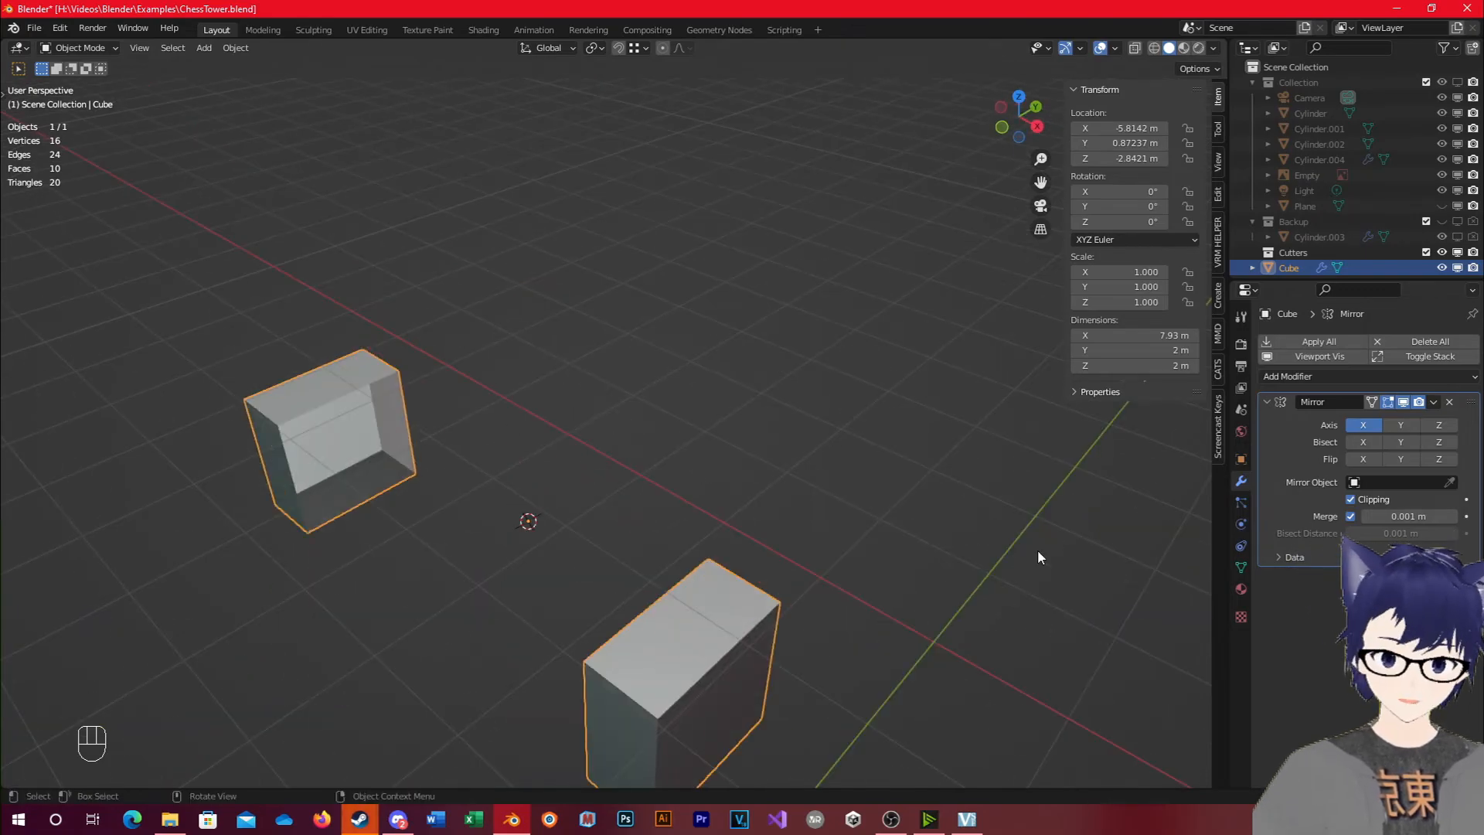
Add a 2 m cube at the 3D cursor between the two mirrored halves, and delete it.
{"action": "left_click", "coordinate": [580, 534]}
{"action": "key", "text": "shift+a"}
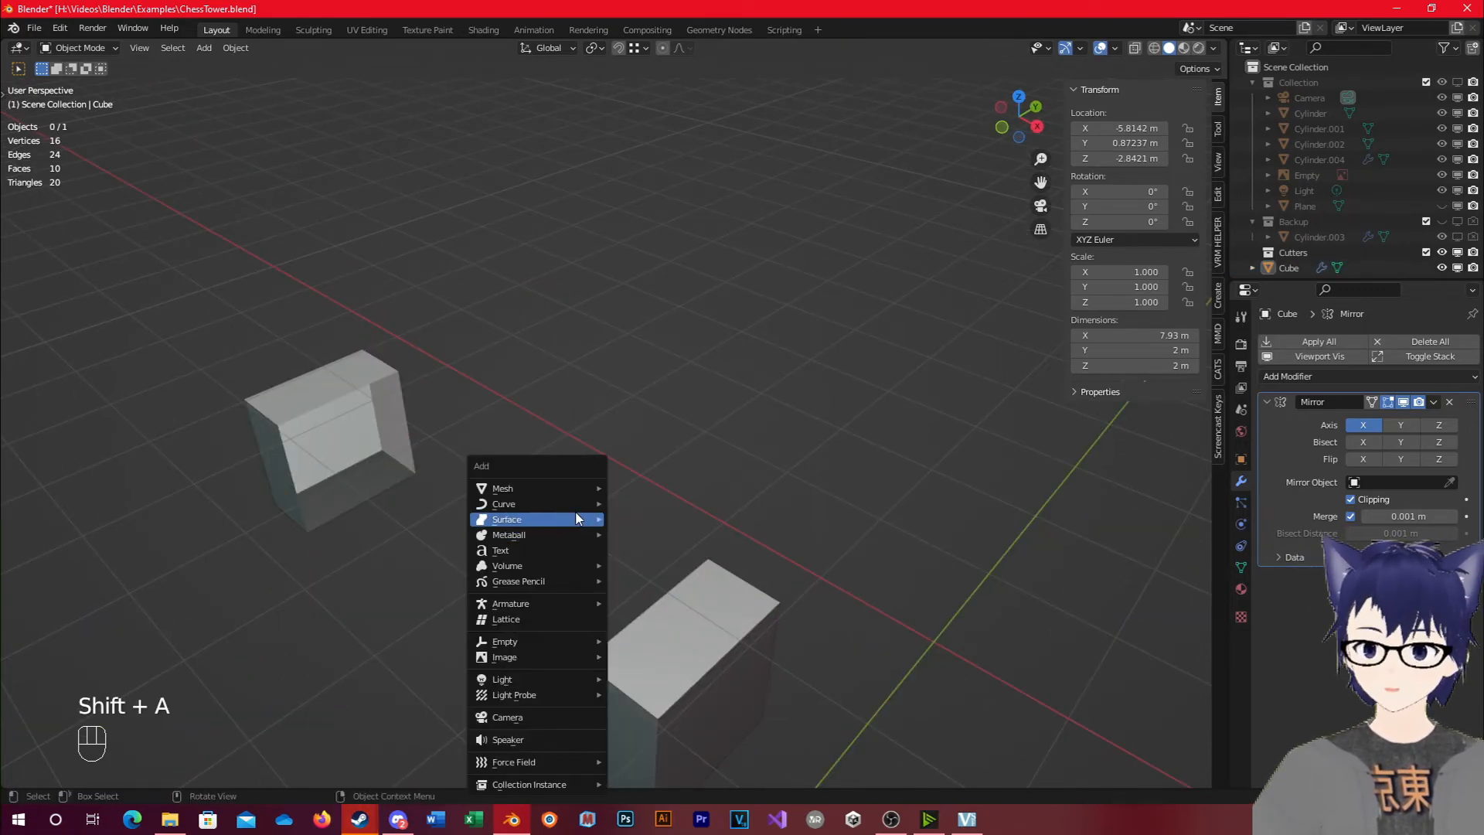
{"action": "mouse_move", "coordinate": [562, 490]}
{"action": "left_click", "coordinate": [694, 503]}
{"action": "middle_click_drag", "start_coordinate": [661, 514], "coordinate": [617, 541]}
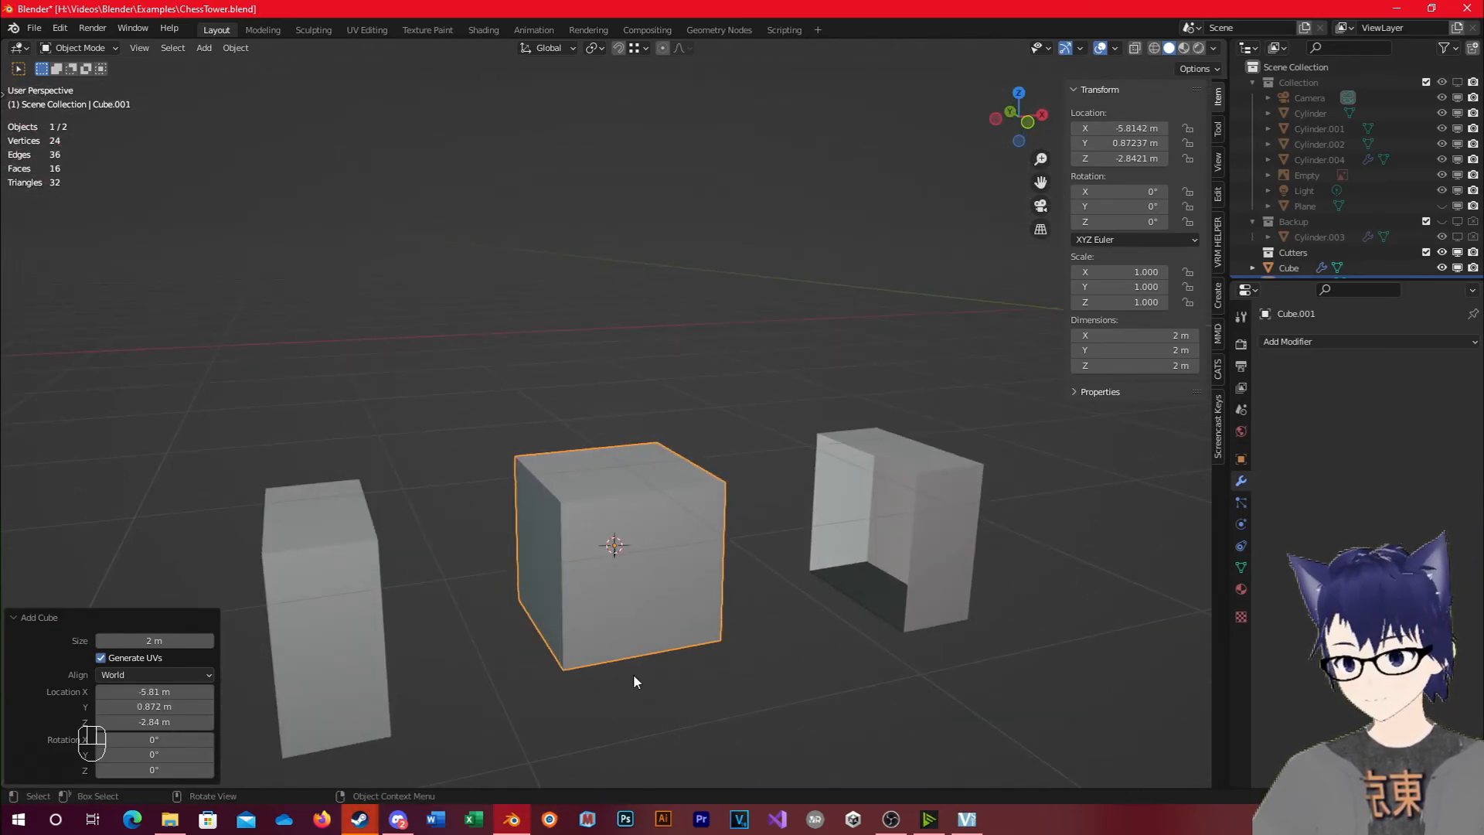
{"action": "middle_click_drag", "start_coordinate": [746, 668], "coordinate": [716, 656]}
{"action": "key", "text": "x"}
{"action": "left_click", "coordinate": [628, 581]}
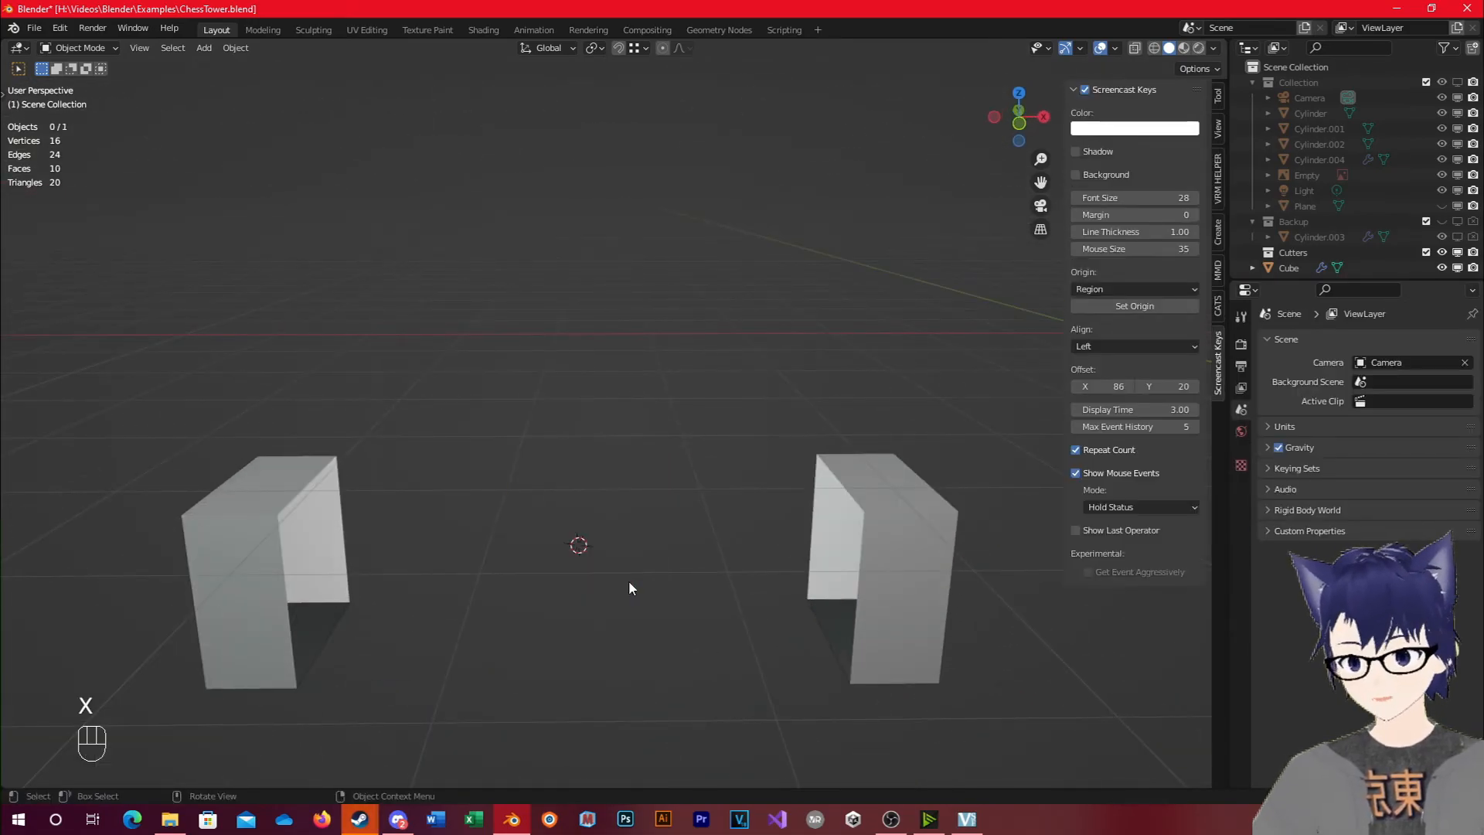
Add a Plain Axes empty at the 3D cursor and set it as the cube's Mirror Object.
{"action": "key", "text": "shift+a"}
{"action": "mouse_move", "coordinate": [634, 642]}
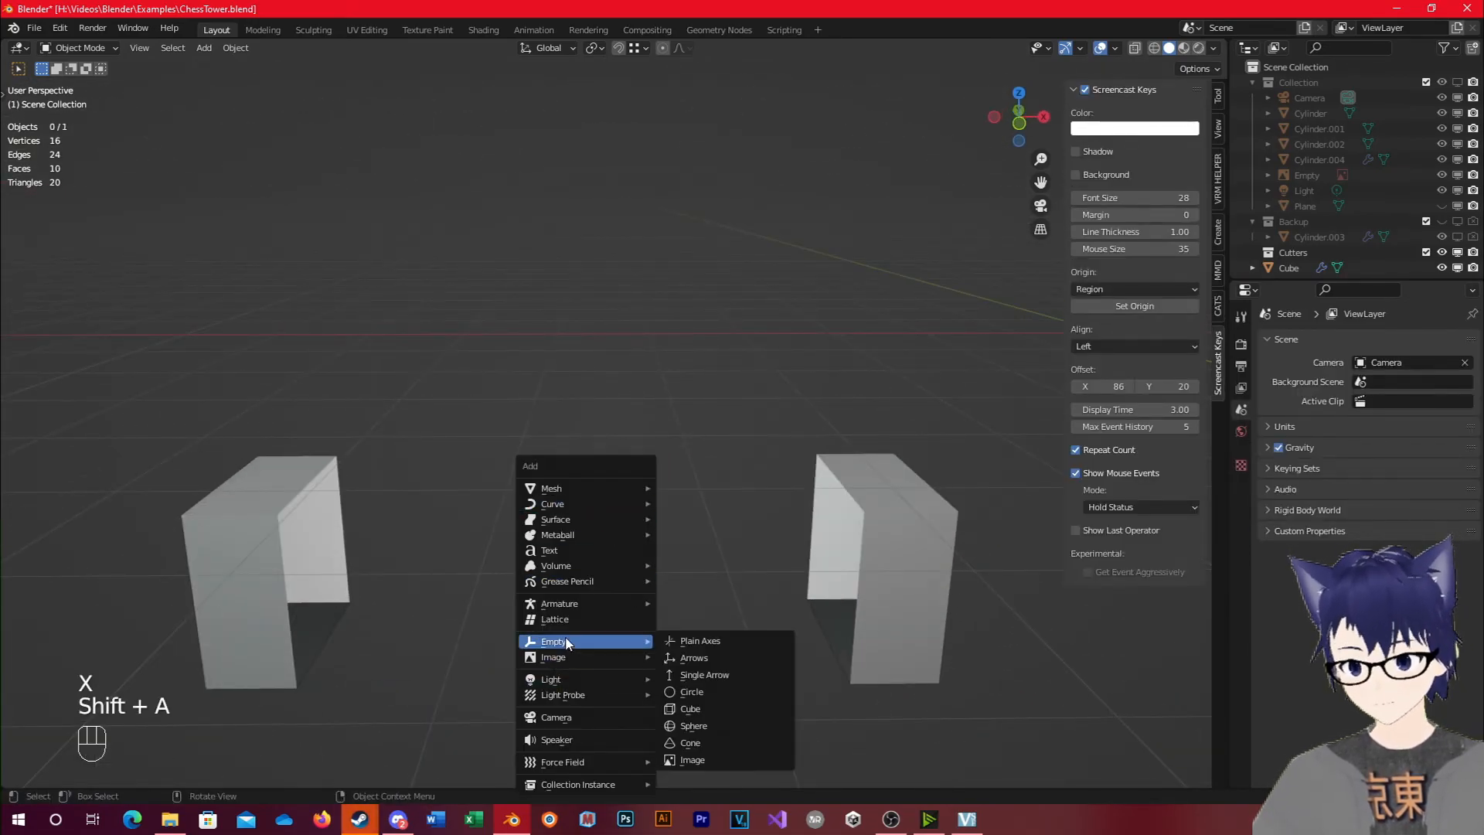
{"action": "left_click", "coordinate": [739, 642]}
{"action": "middle_click_drag", "start_coordinate": [603, 545], "coordinate": [711, 586]}
{"action": "left_click", "coordinate": [632, 674]}
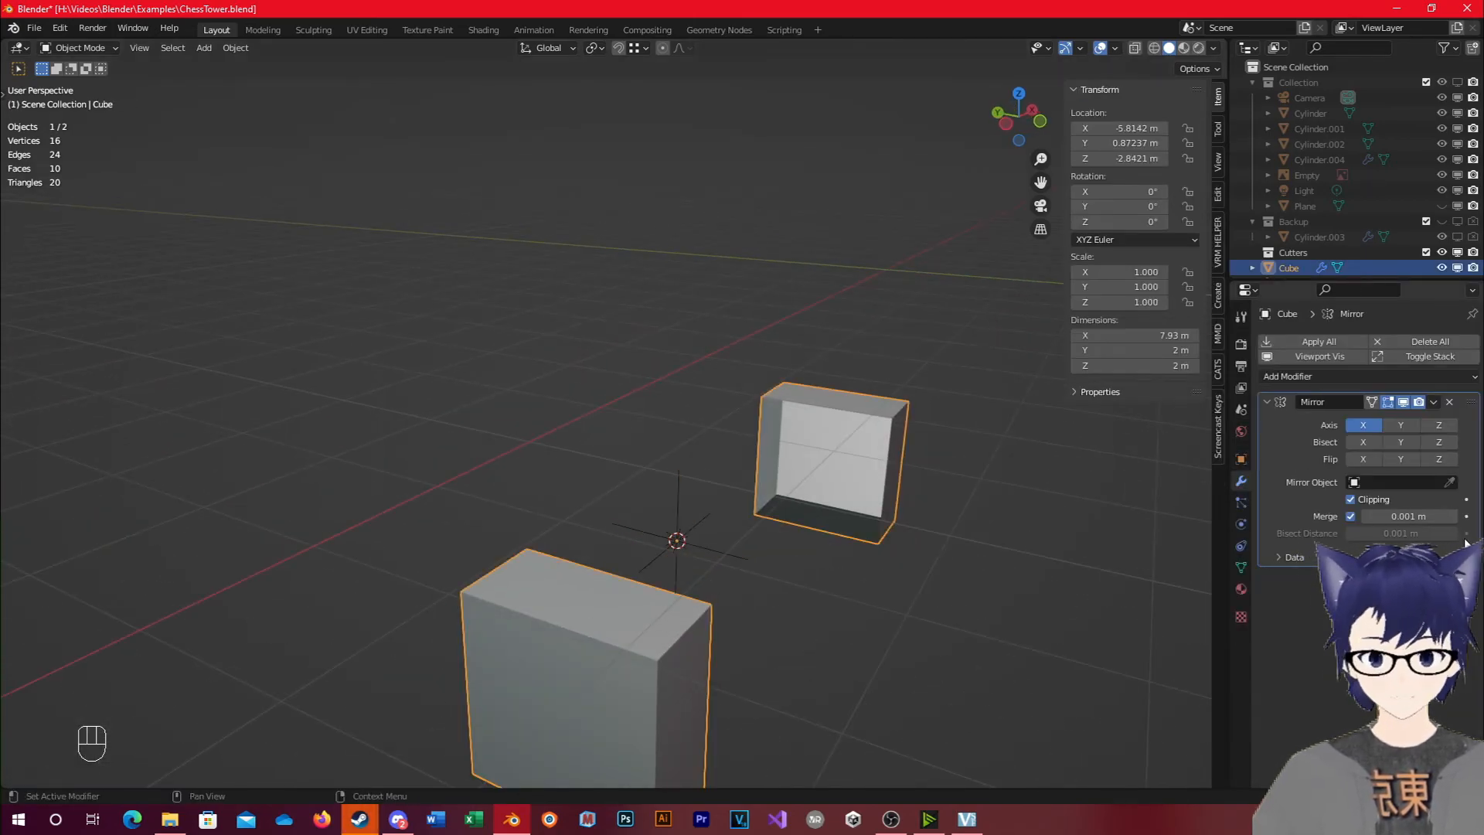
{"action": "left_click", "coordinate": [1451, 477]}
{"action": "left_click", "coordinate": [680, 499]}
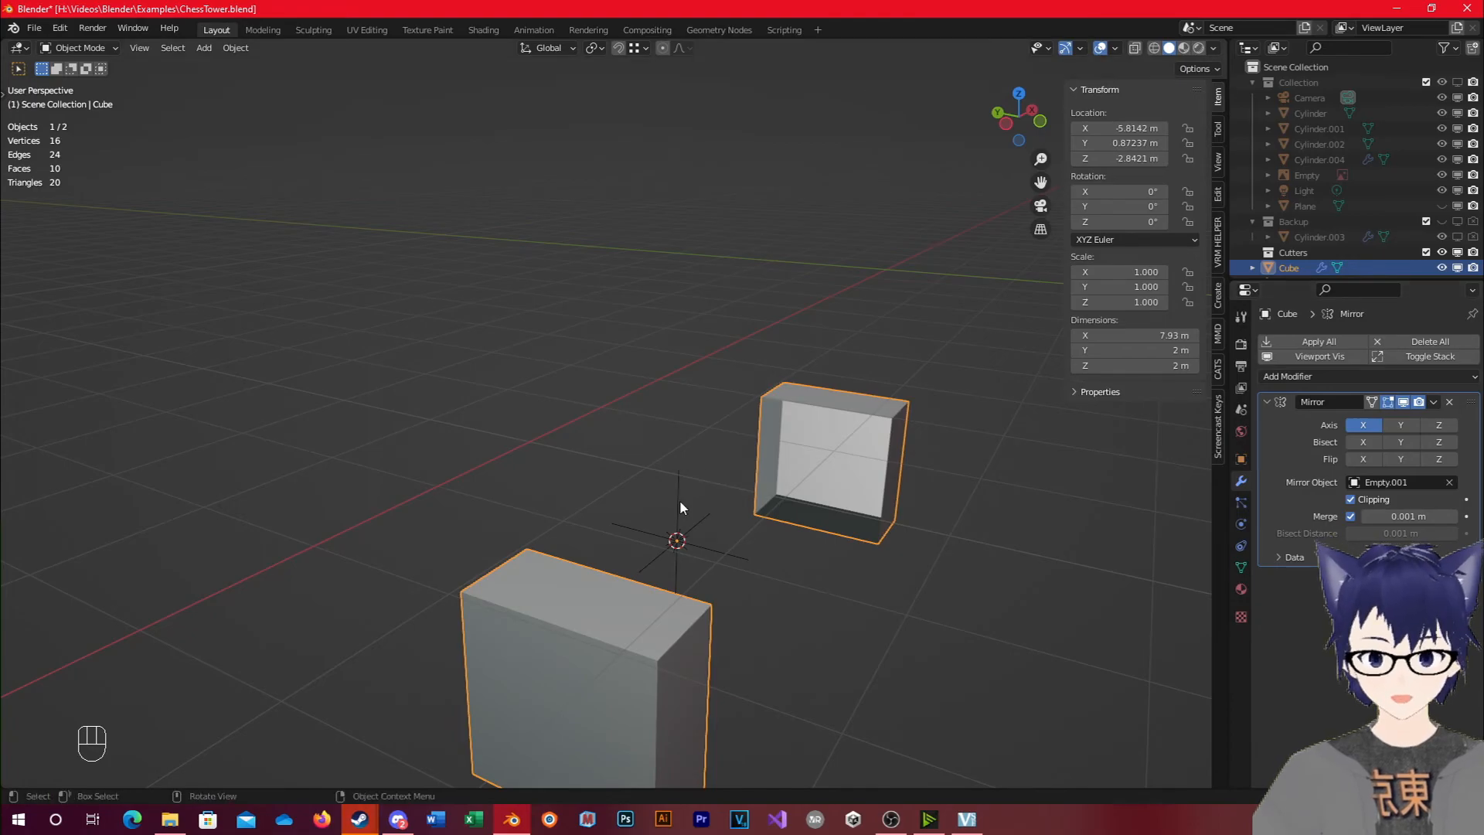
{"action": "middle_click_drag", "start_coordinate": [1016, 631], "coordinate": [543, 639]}
{"action": "key", "text": "Tab"}
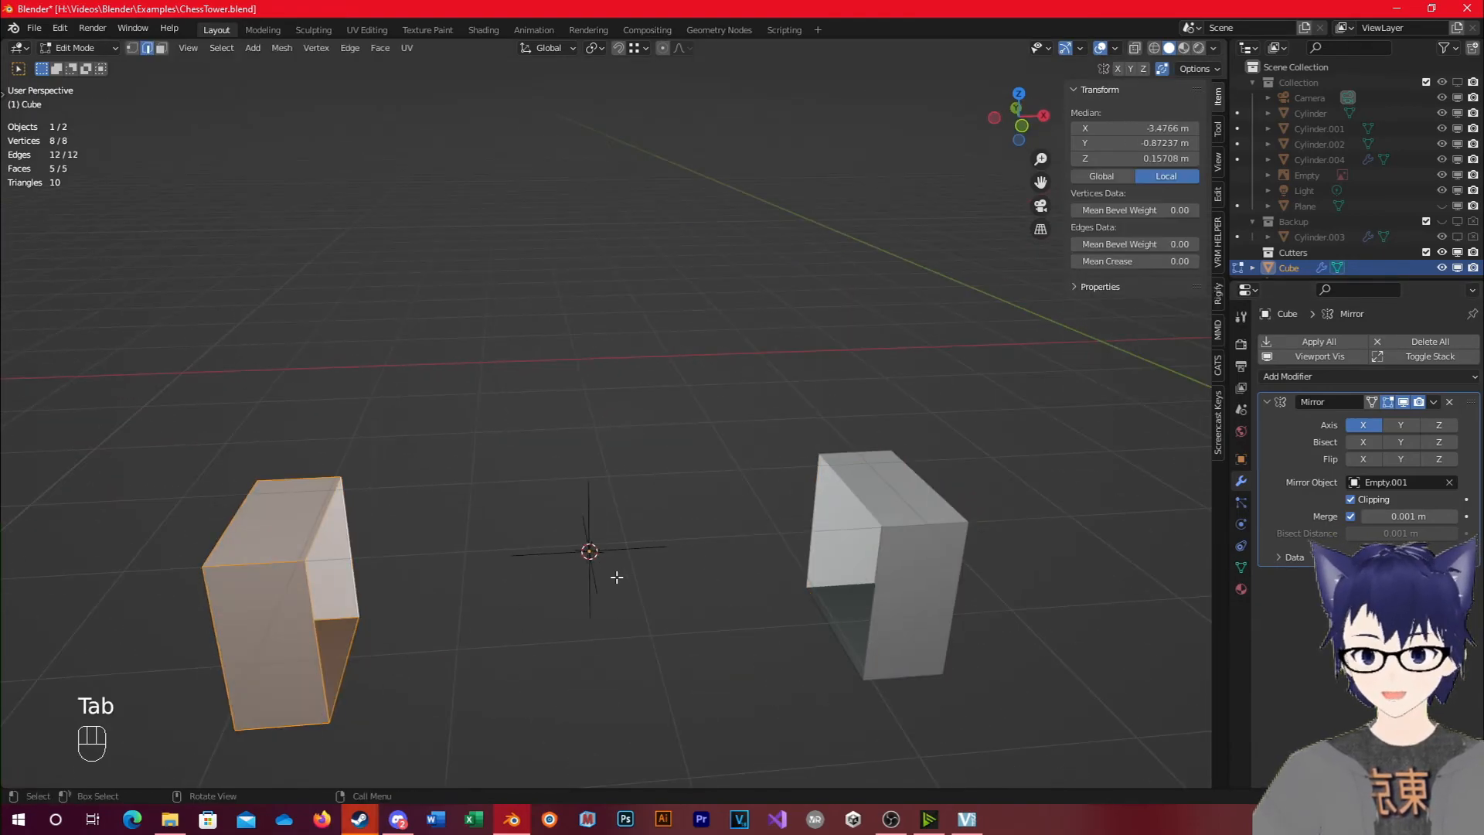
{"action": "key", "text": "Tab"}
Move the mirror's empty about 3.01 m along the global X axis.
{"action": "left_click", "coordinate": [648, 549]}
{"action": "key", "text": "g"}
{"action": "key", "text": "z"}
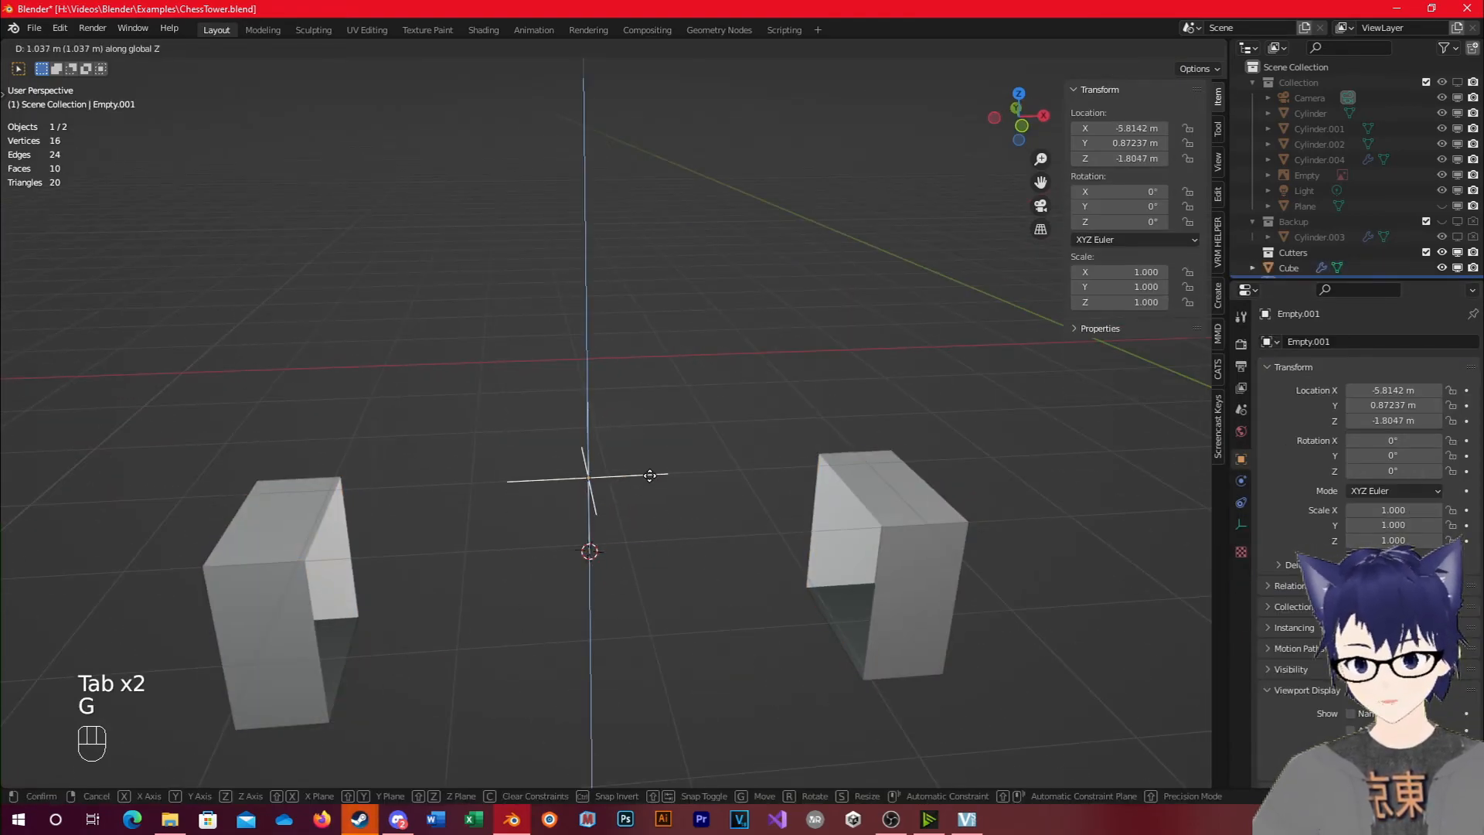
{"action": "key", "text": "g"}
{"action": "key", "text": "x"}
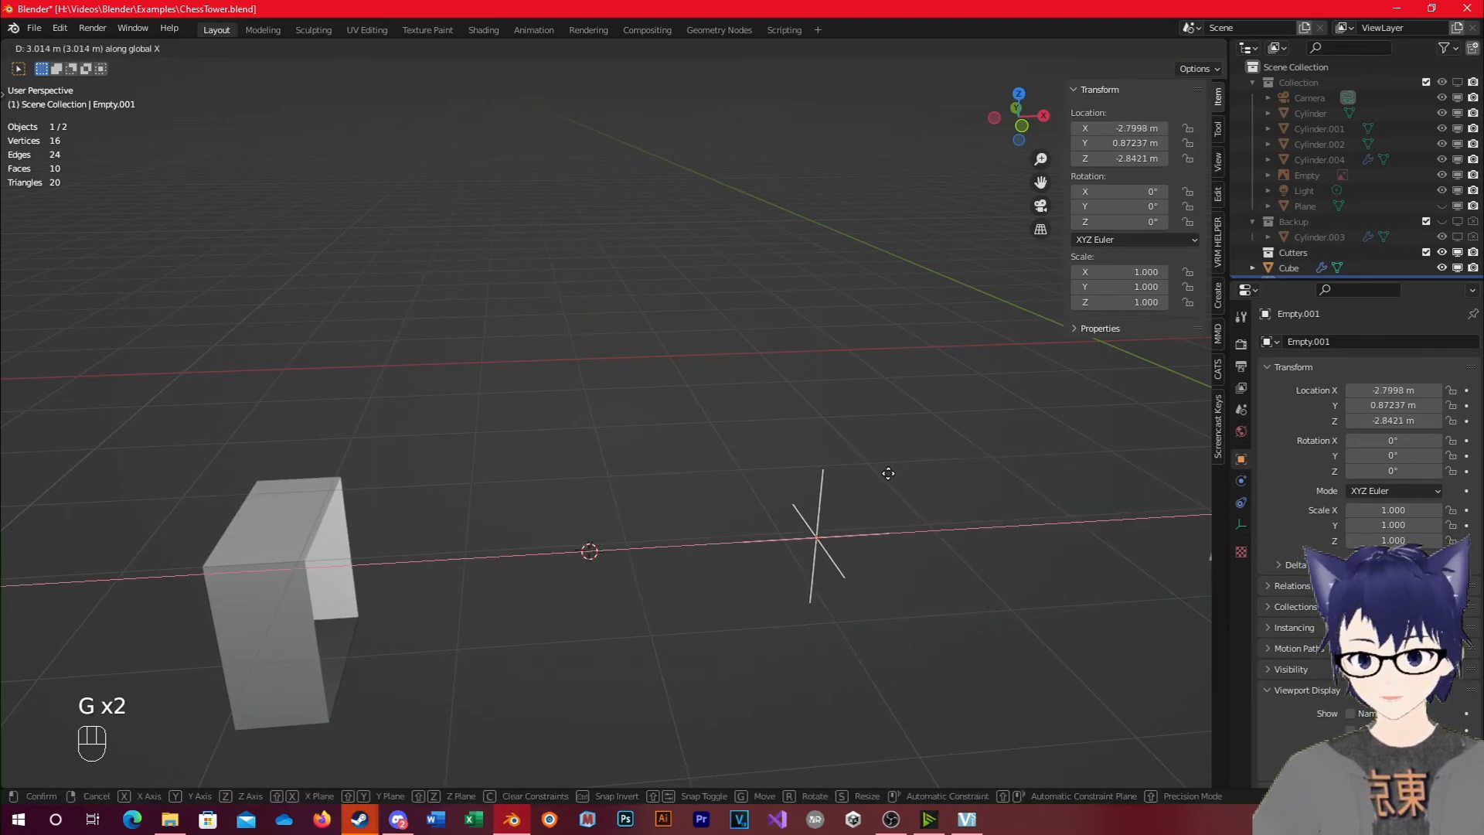
{"action": "left_click", "coordinate": [888, 474]}
{"action": "middle_click_drag", "start_coordinate": [888, 474], "coordinate": [897, 478]}
{"action": "key", "text": "g"}
{"action": "key", "text": "x"}
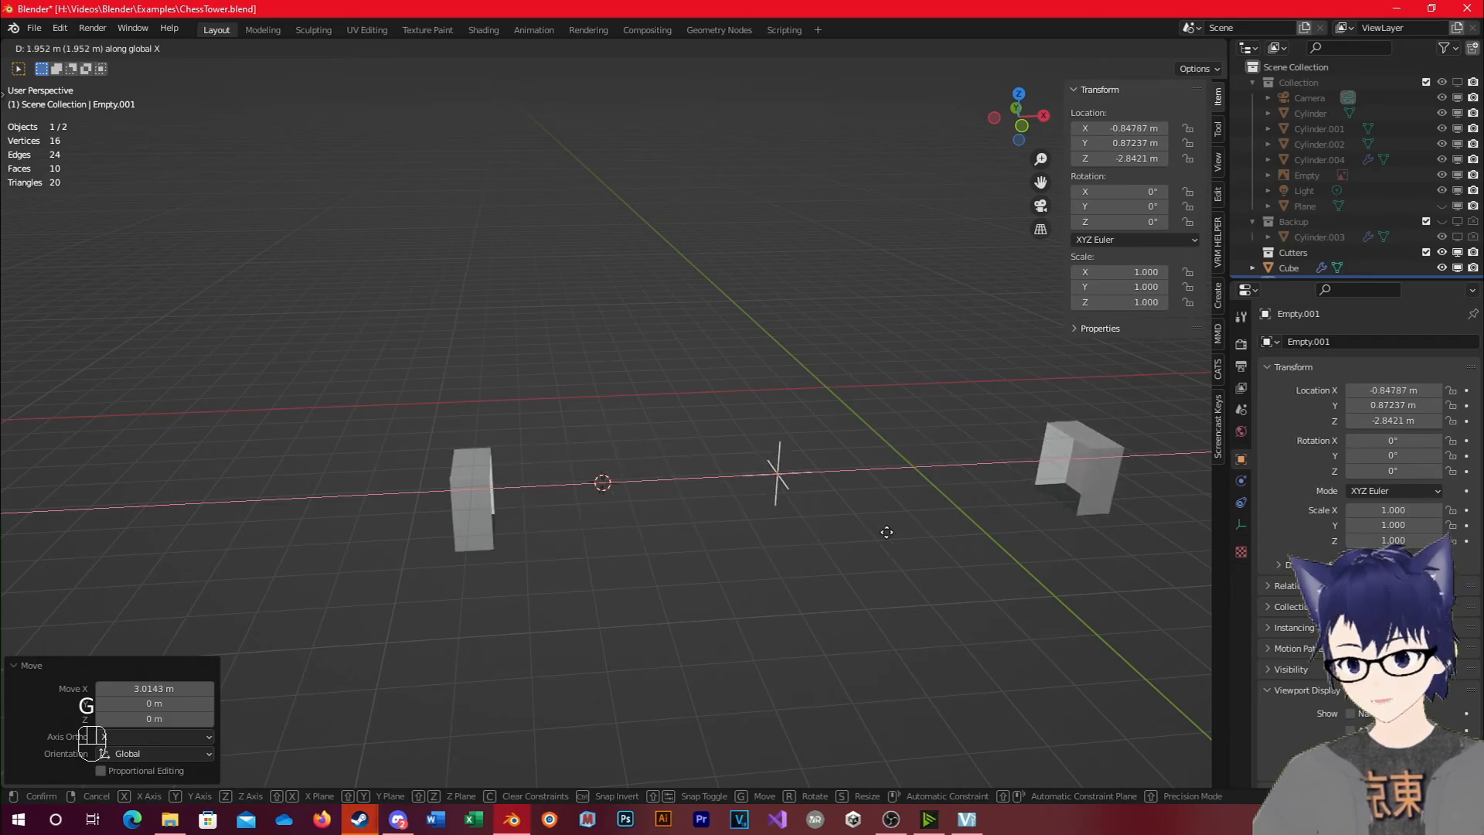
Rotate the mirror's empty -45° around the global Z axis in snapped increments.
{"action": "key", "text": "r"}
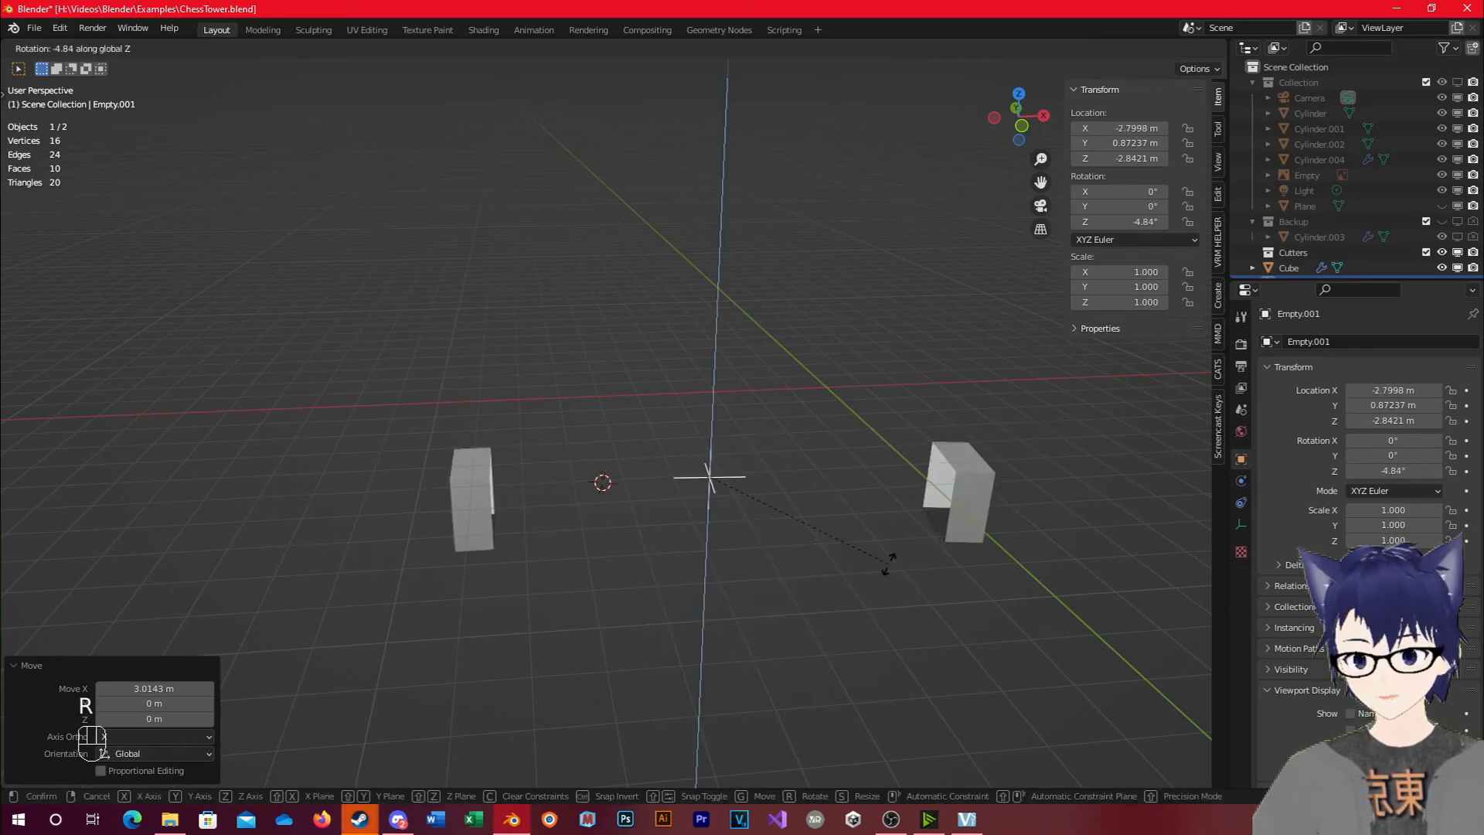
{"action": "key", "text": "ctrl"}
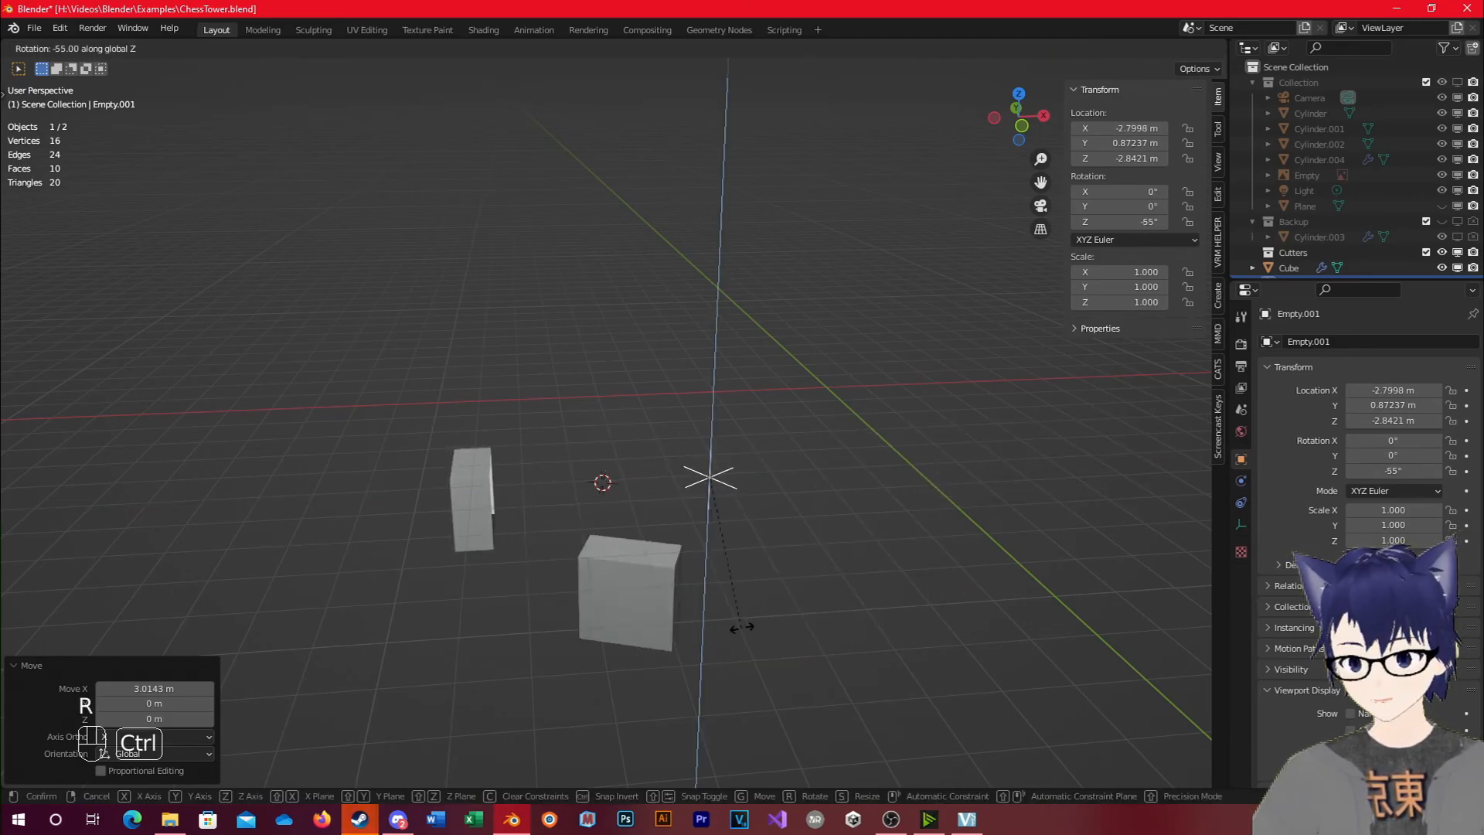
{"action": "left_click", "coordinate": [762, 613]}
{"action": "middle_click_drag", "start_coordinate": [513, 614], "coordinate": [630, 531]}
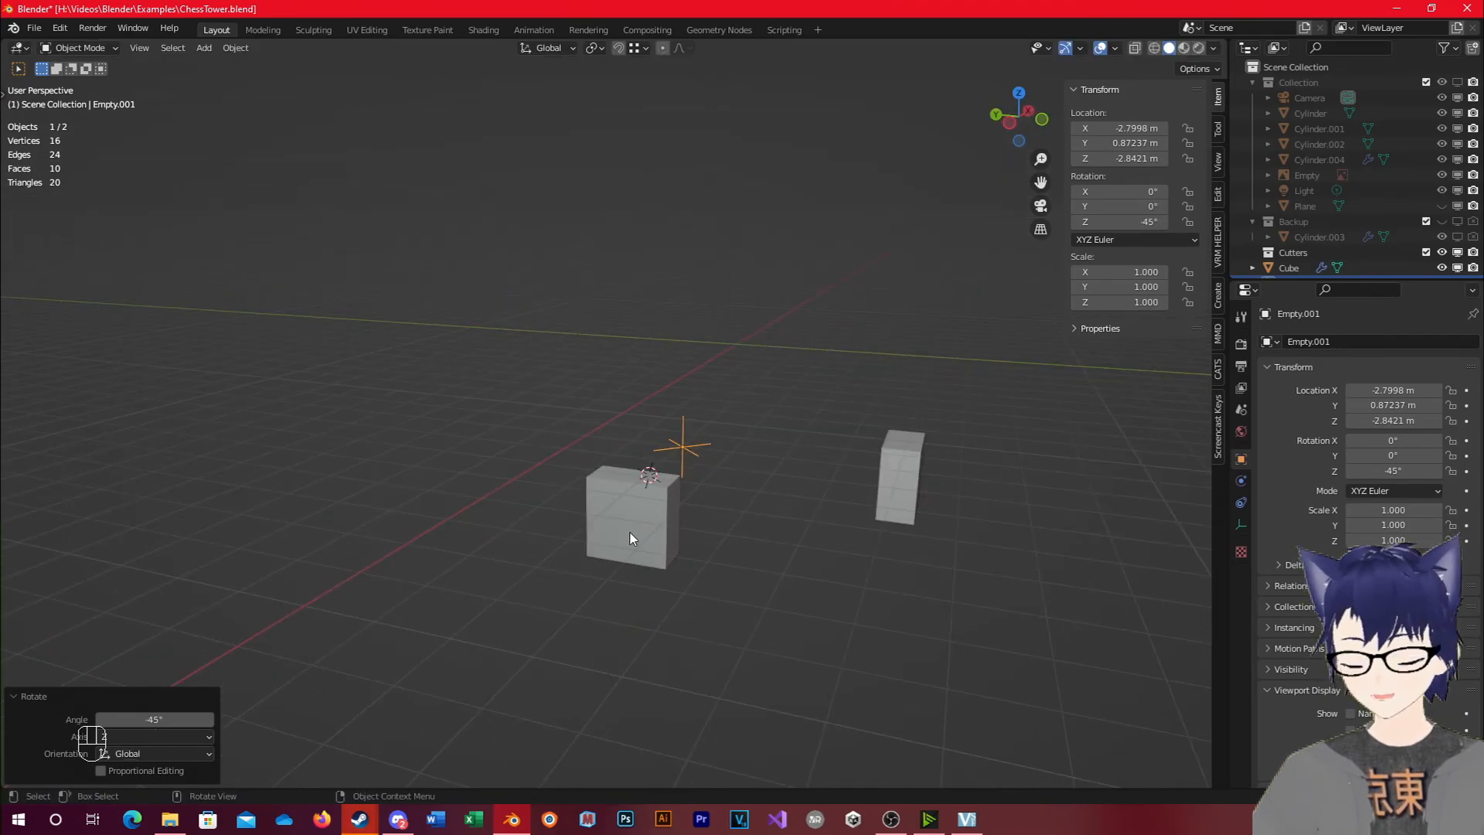
Try spinning the mirror's empty further around the global Z axis in snapped increments.
{"action": "left_click", "coordinate": [676, 593]}
{"action": "middle_click_drag", "start_coordinate": [676, 595], "coordinate": [638, 623]}
{"action": "left_click", "coordinate": [709, 405]}
{"action": "key", "text": "r"}
{"action": "key", "text": "z"}
{"action": "key", "text": "ctrl"}
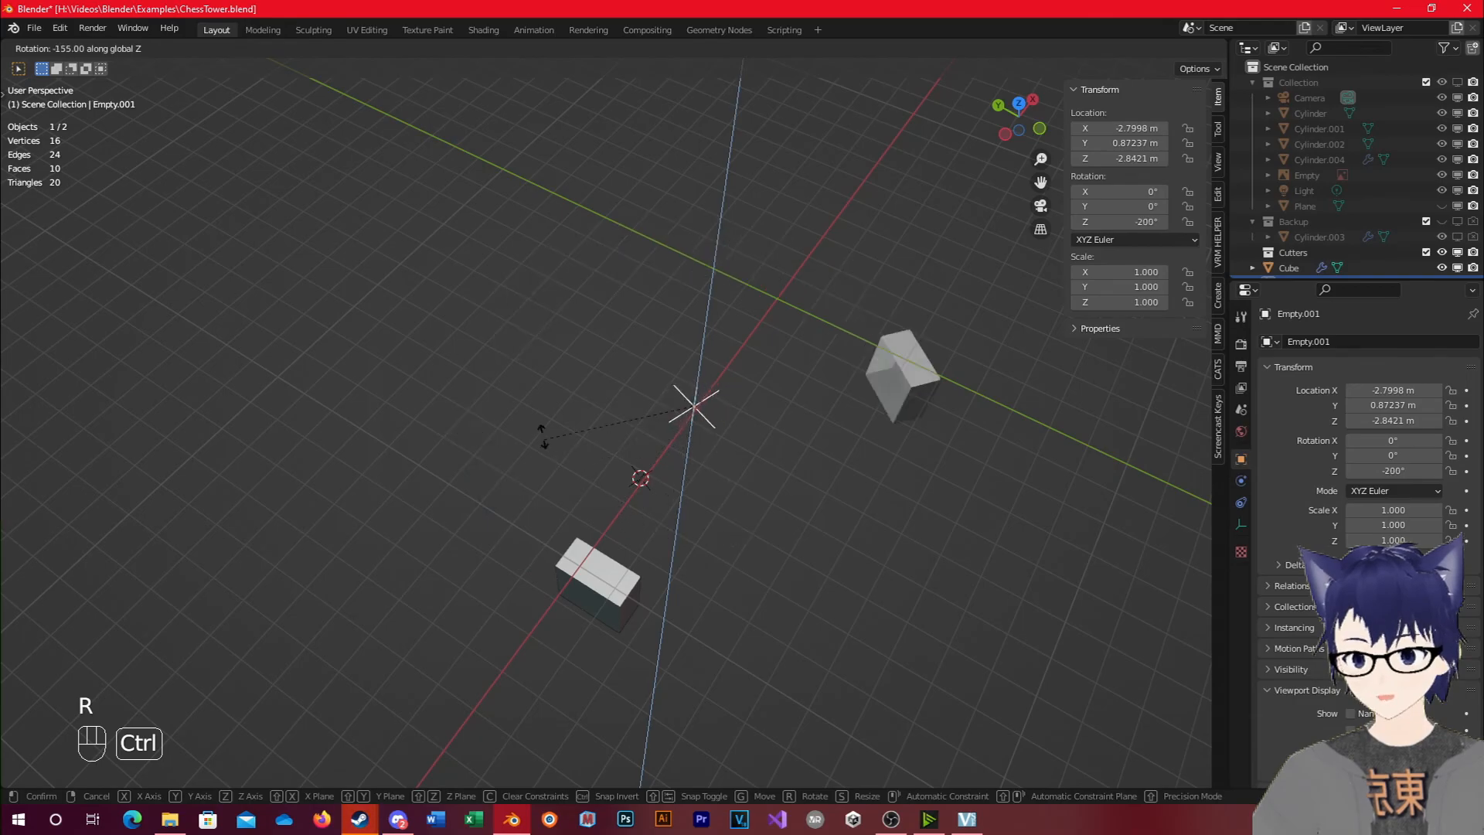
{"action": "left_click", "coordinate": [718, 519]}
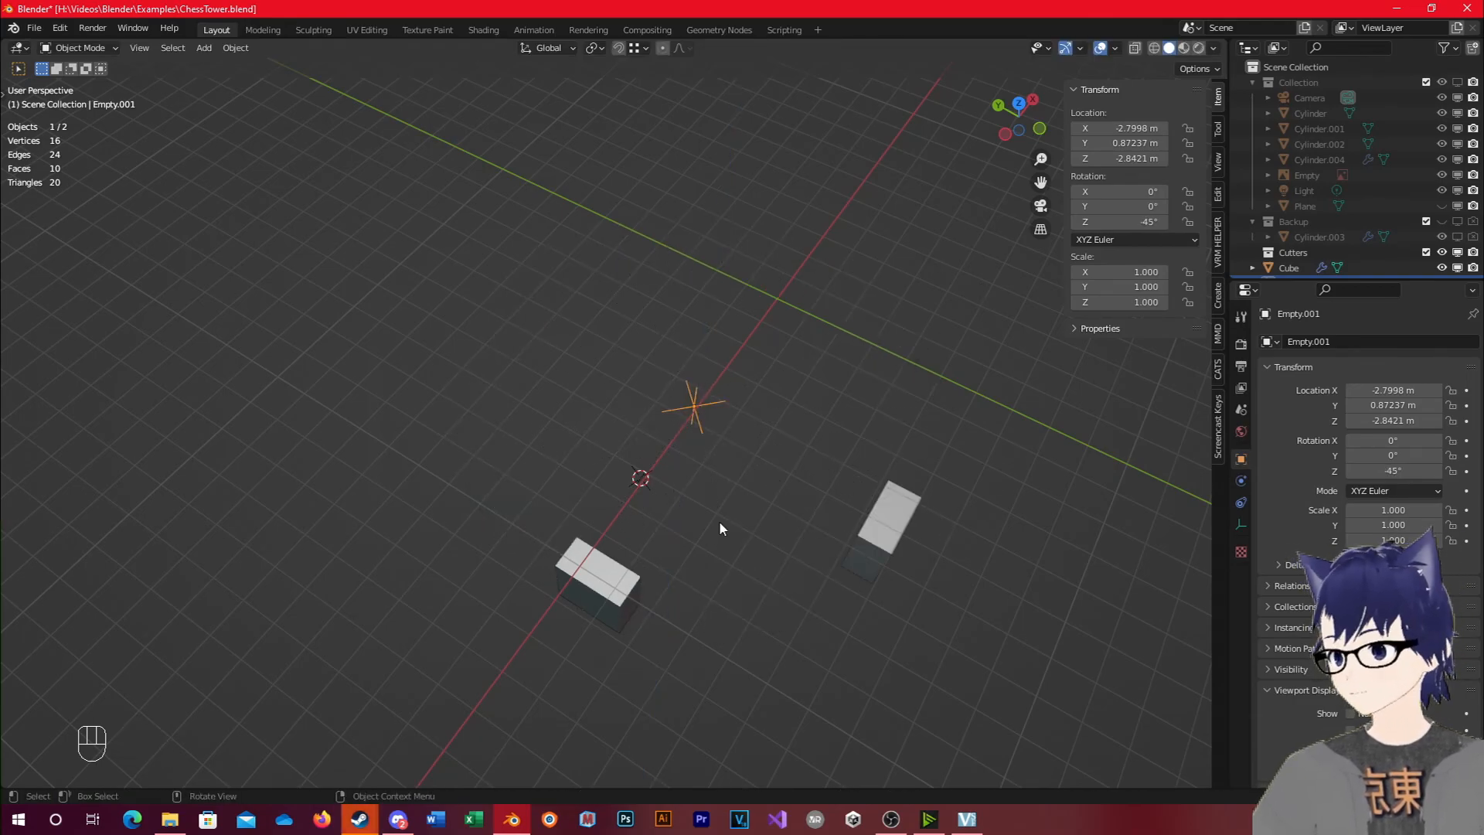
{"action": "middle_click_drag", "start_coordinate": [690, 532], "coordinate": [787, 511]}
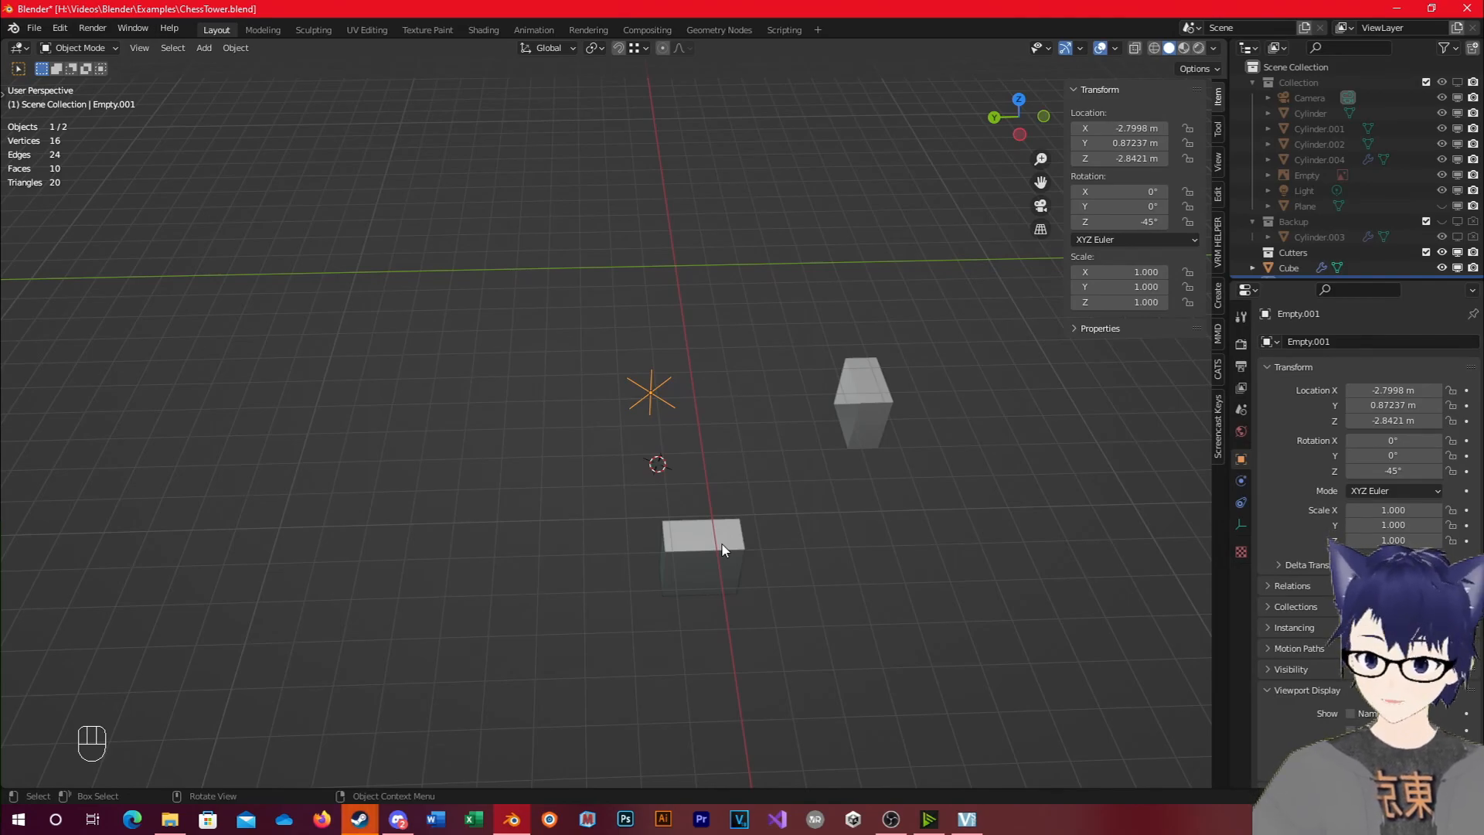
{"action": "middle_click_drag", "start_coordinate": [722, 544], "coordinate": [763, 447]}
{"action": "scroll", "coordinate": [762, 446], "scroll_direction": "down", "scroll_amount": 5}
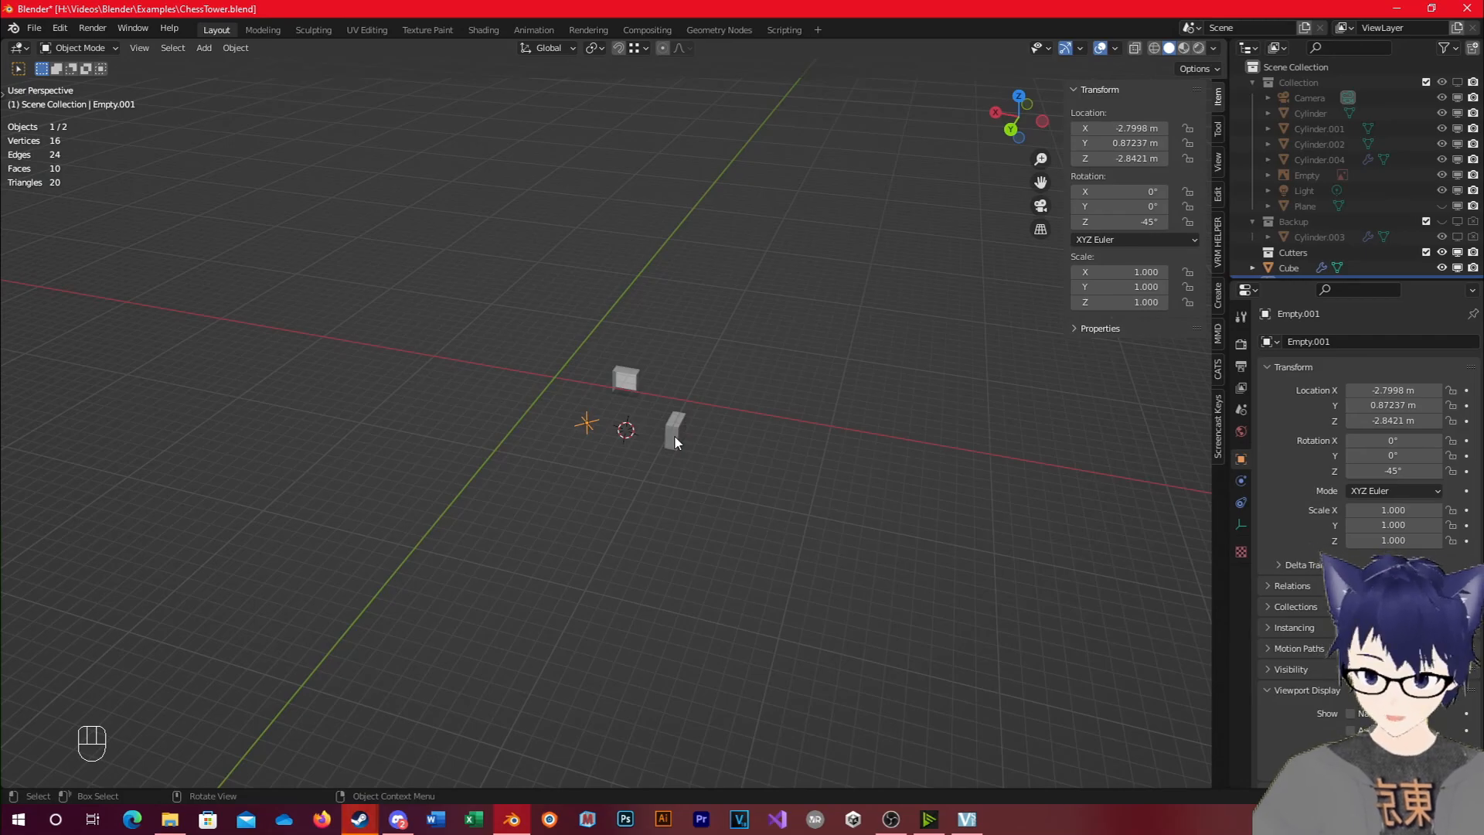